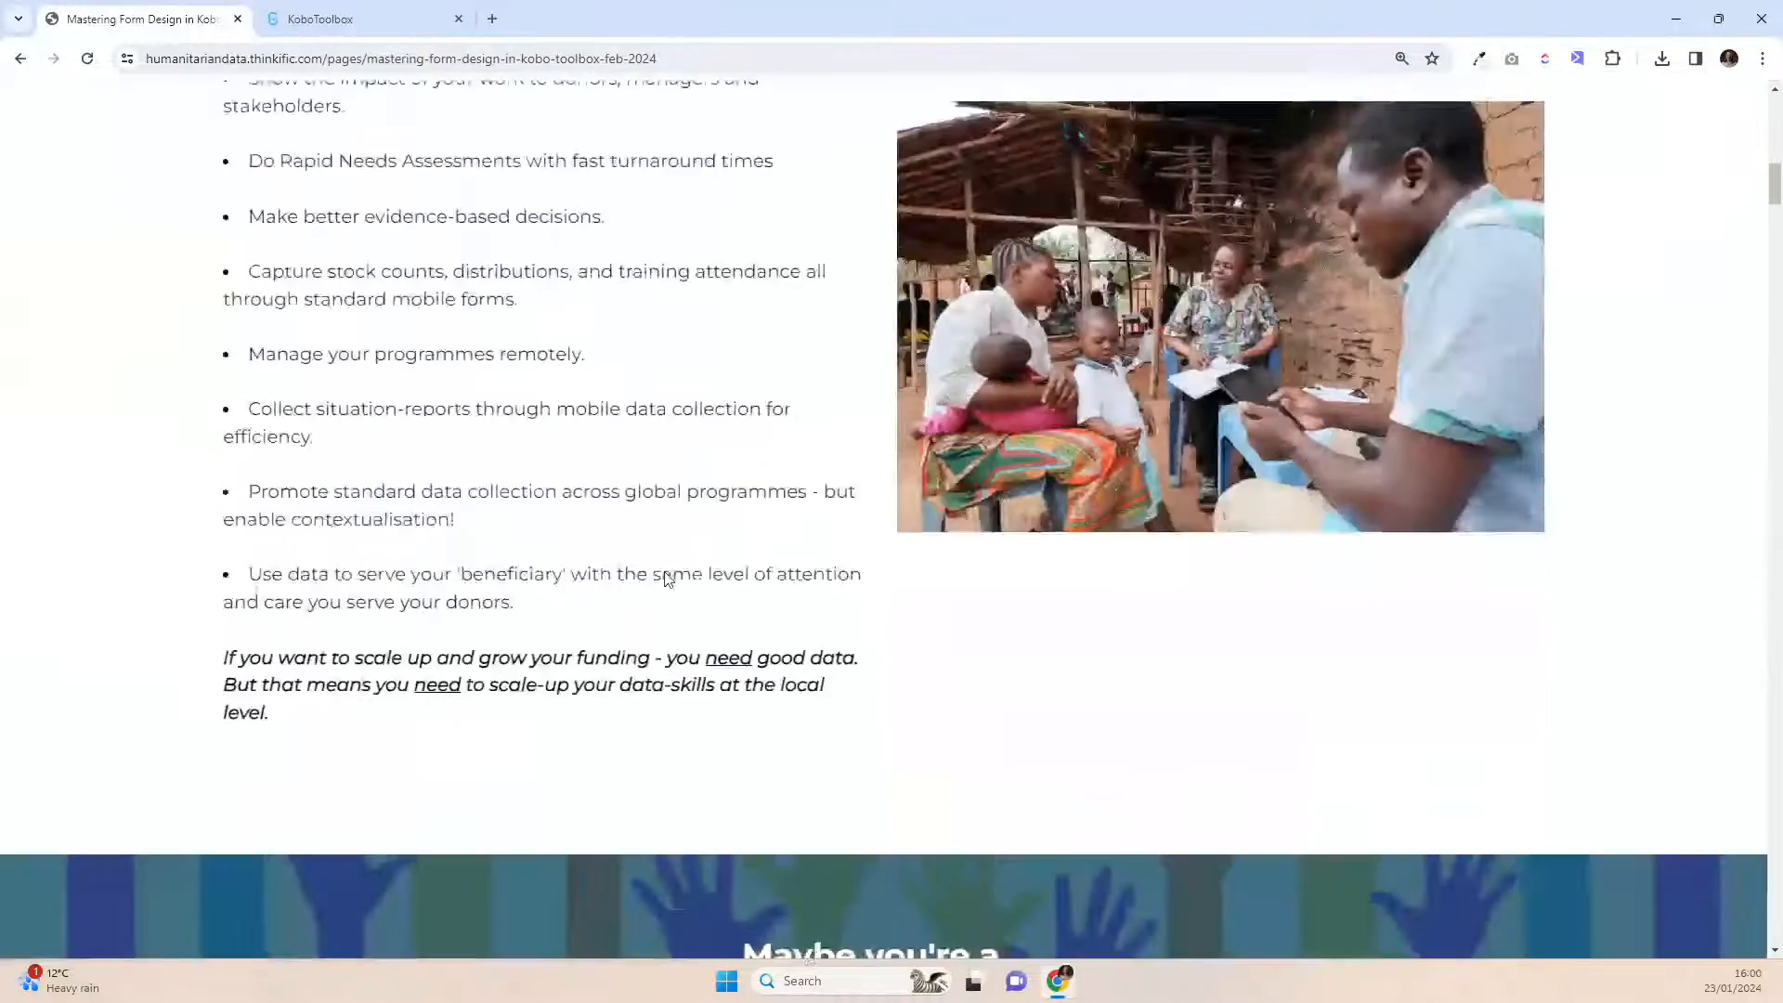
scroll(665, 574, up, 11)
scroll(667, 578, up, 6)
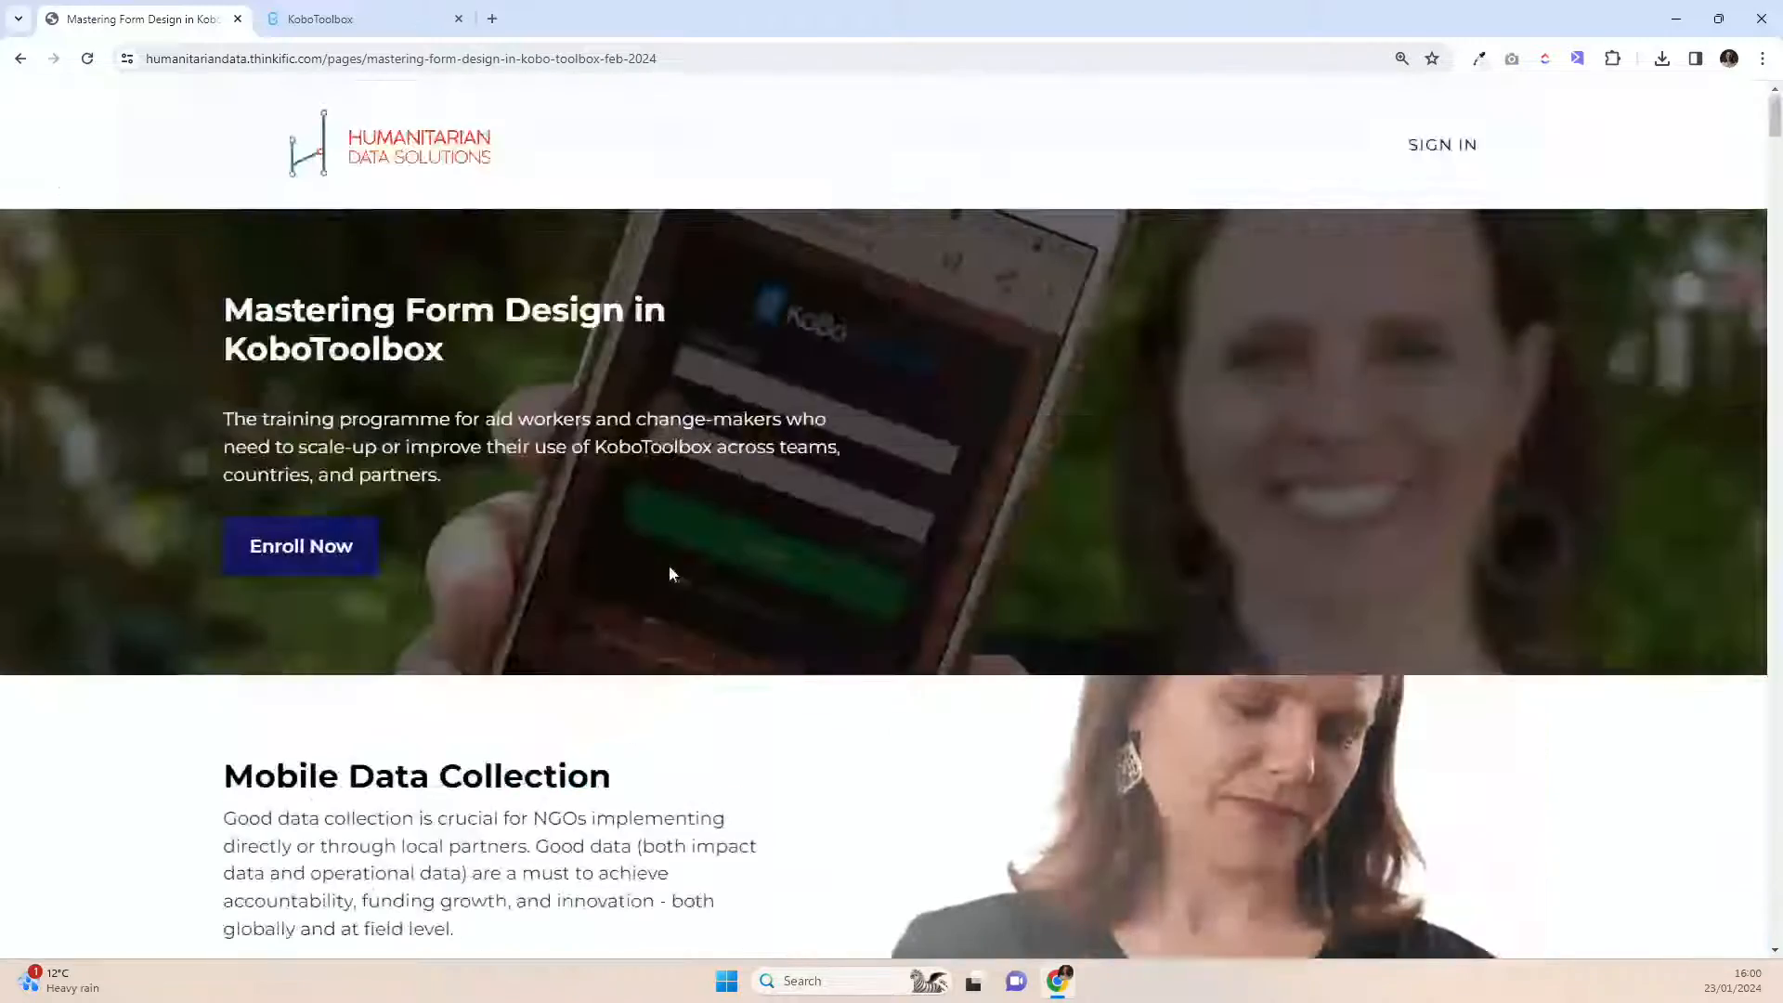
click(668, 58)
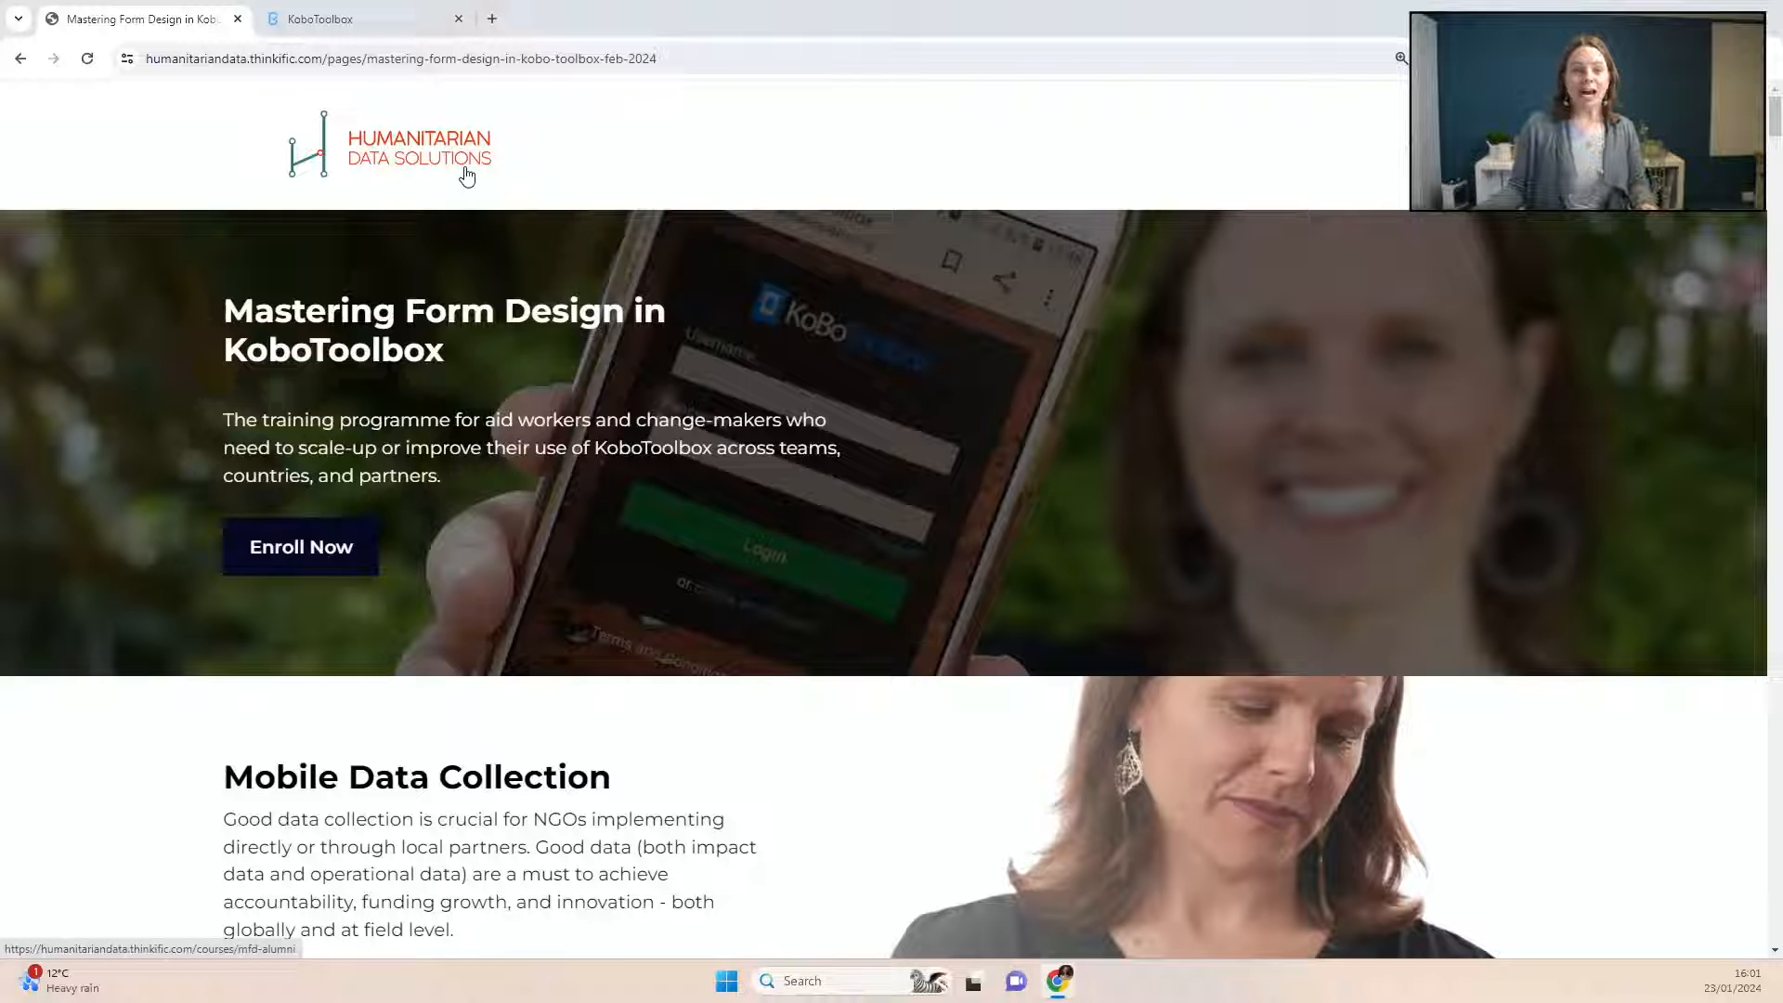
Step: Switch to KoboToolbox and start a new project built from scratch
click(469, 18)
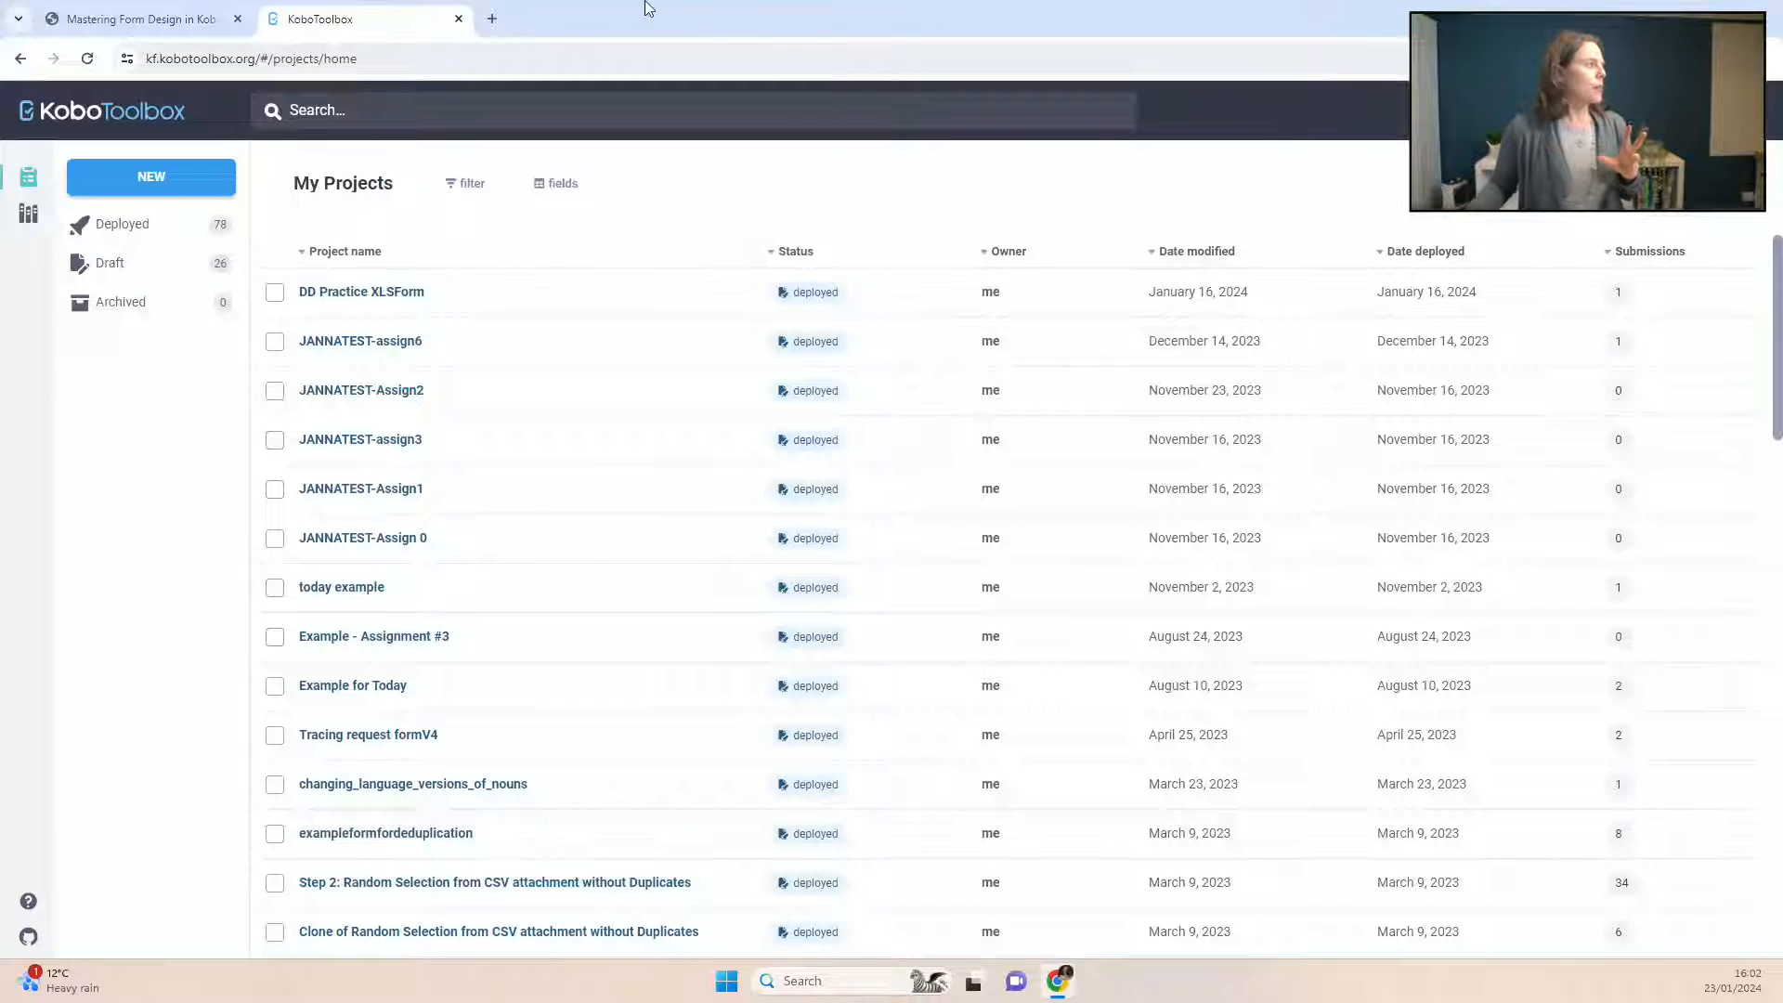
click(163, 181)
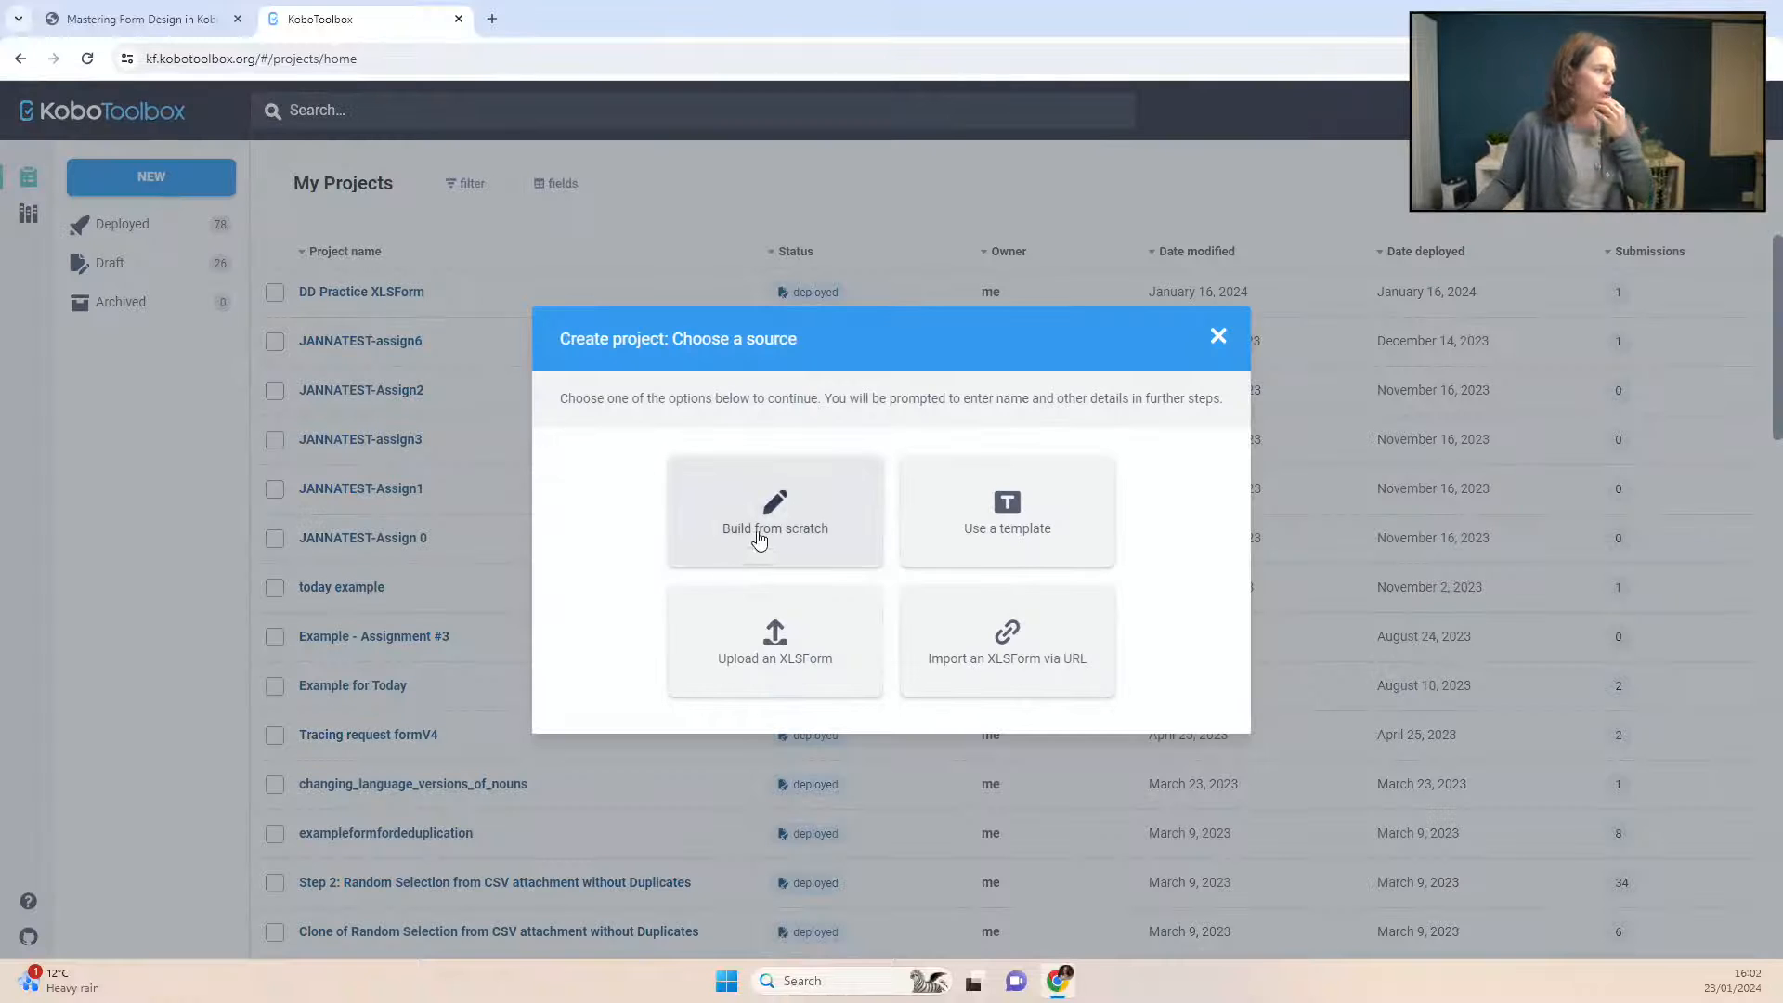
click(820, 527)
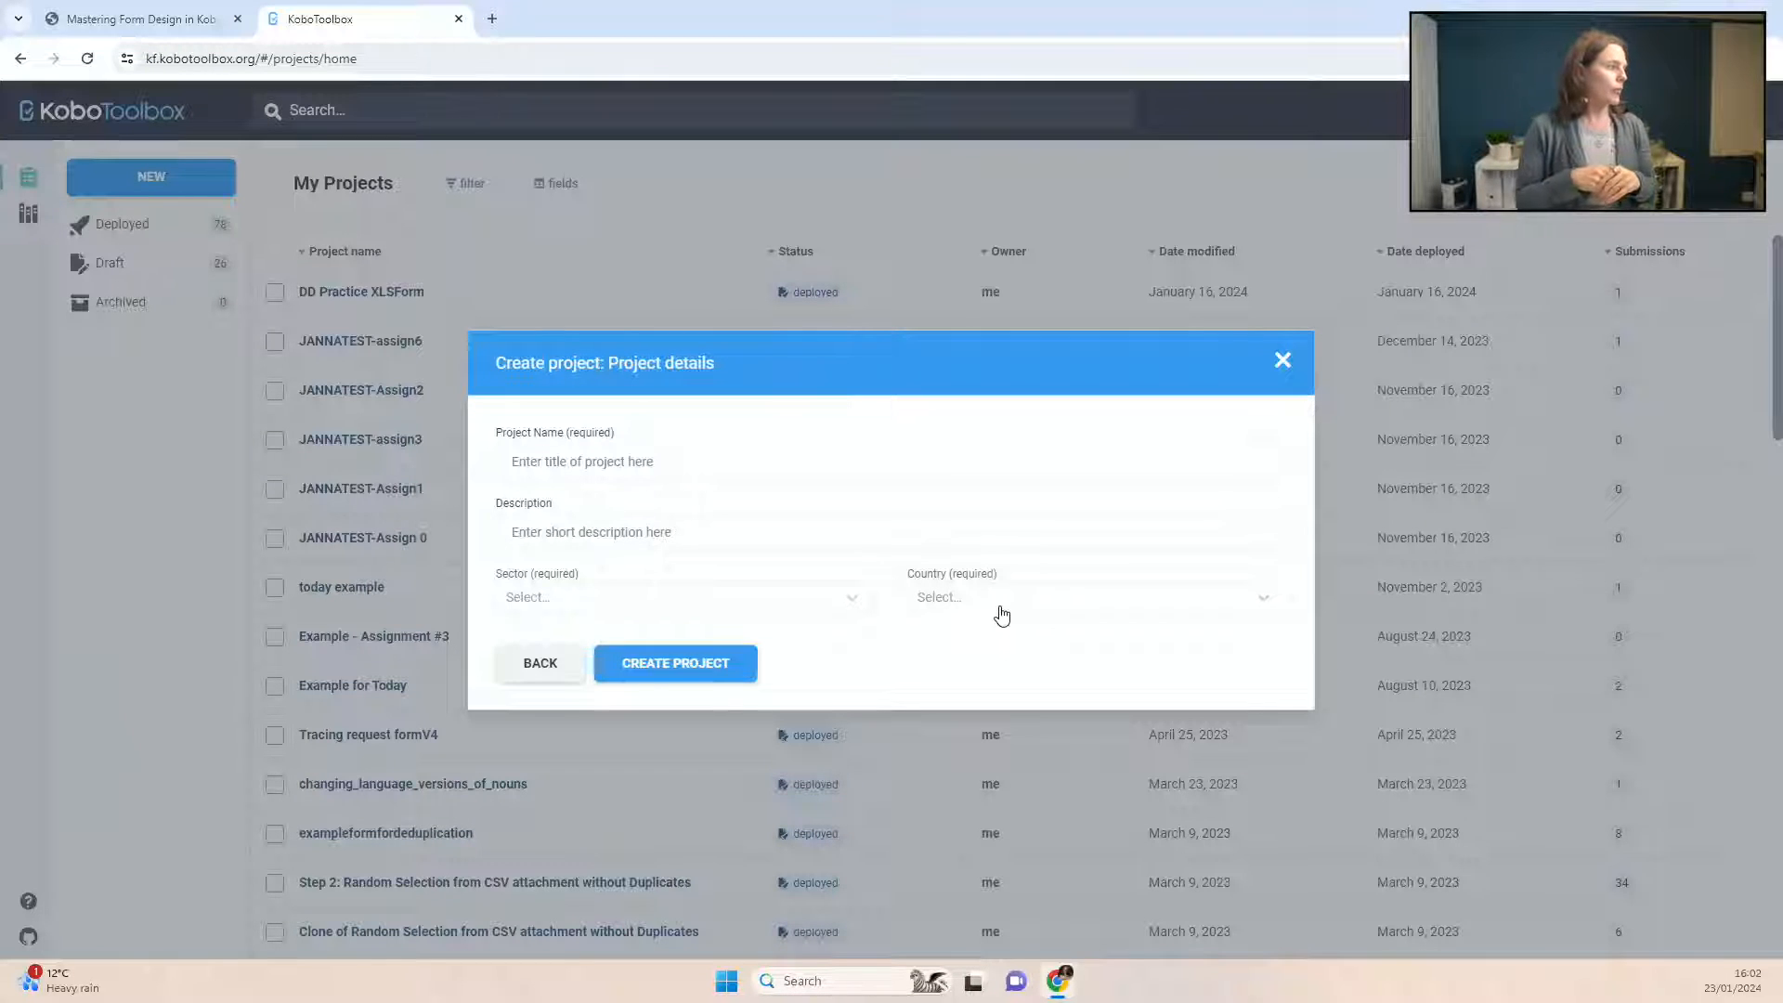
Step: Name the new project "Basics of Data Validation and Skip Logic - YT LIVE!!!!"
click(797, 469)
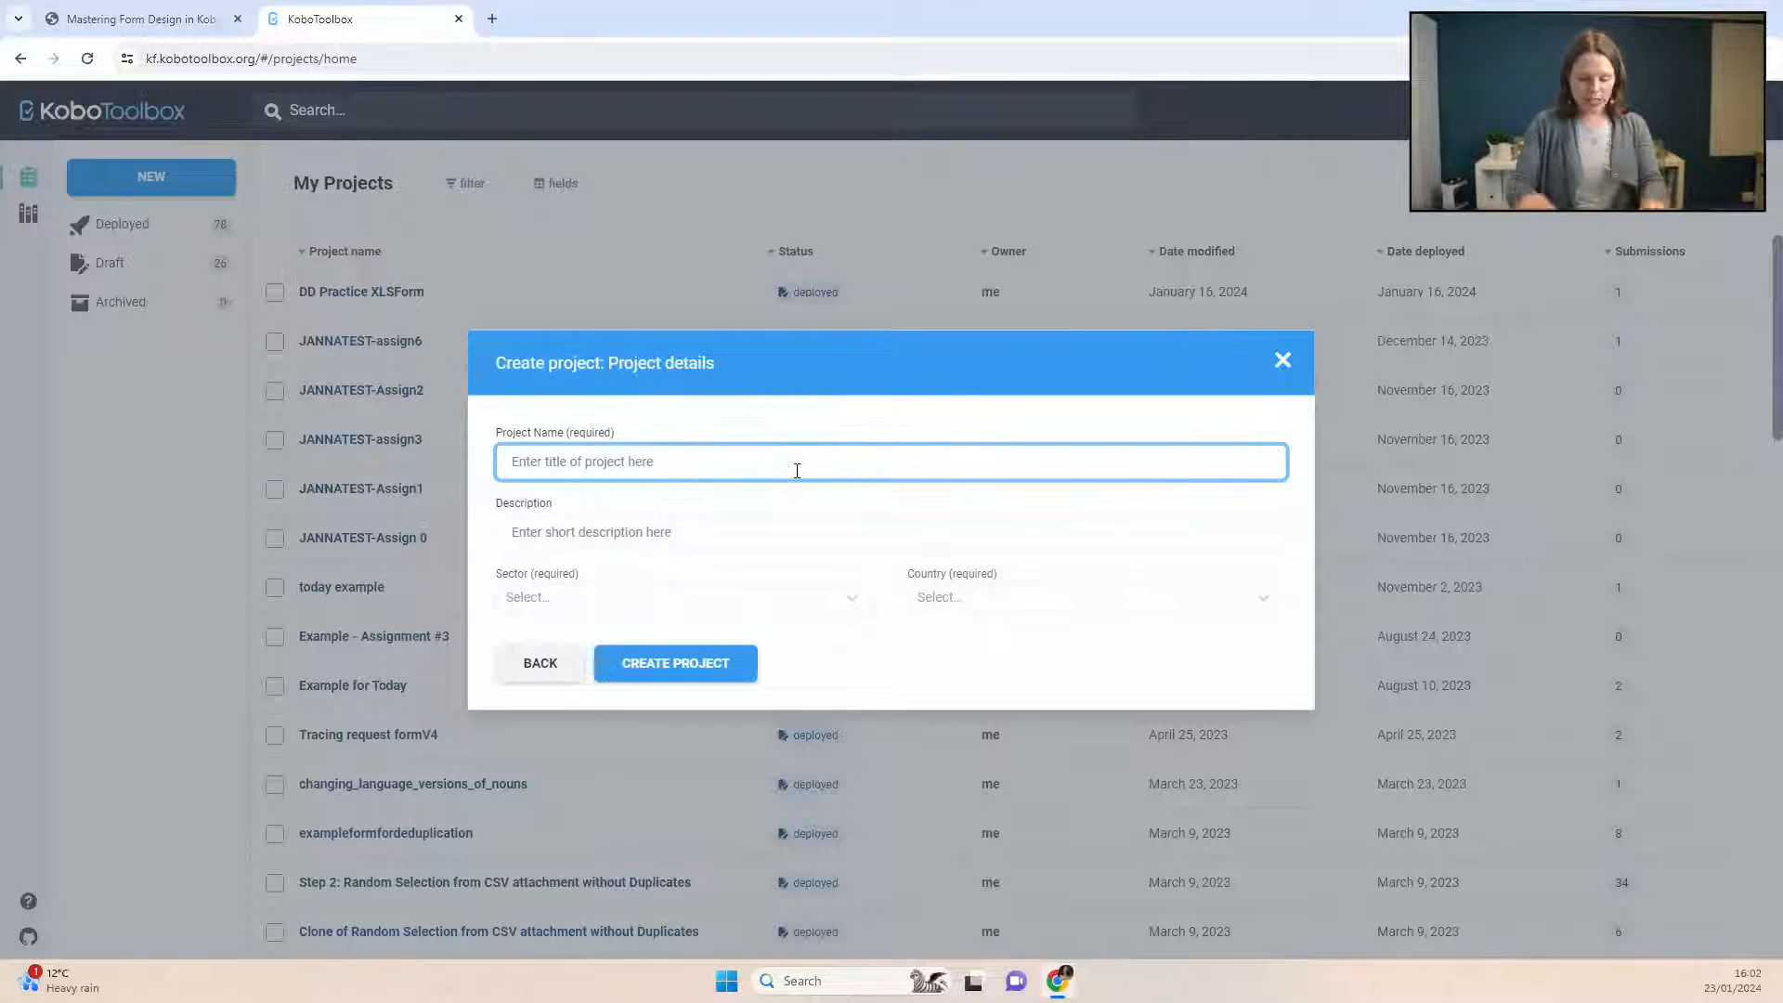
text(Basics of Dat a)
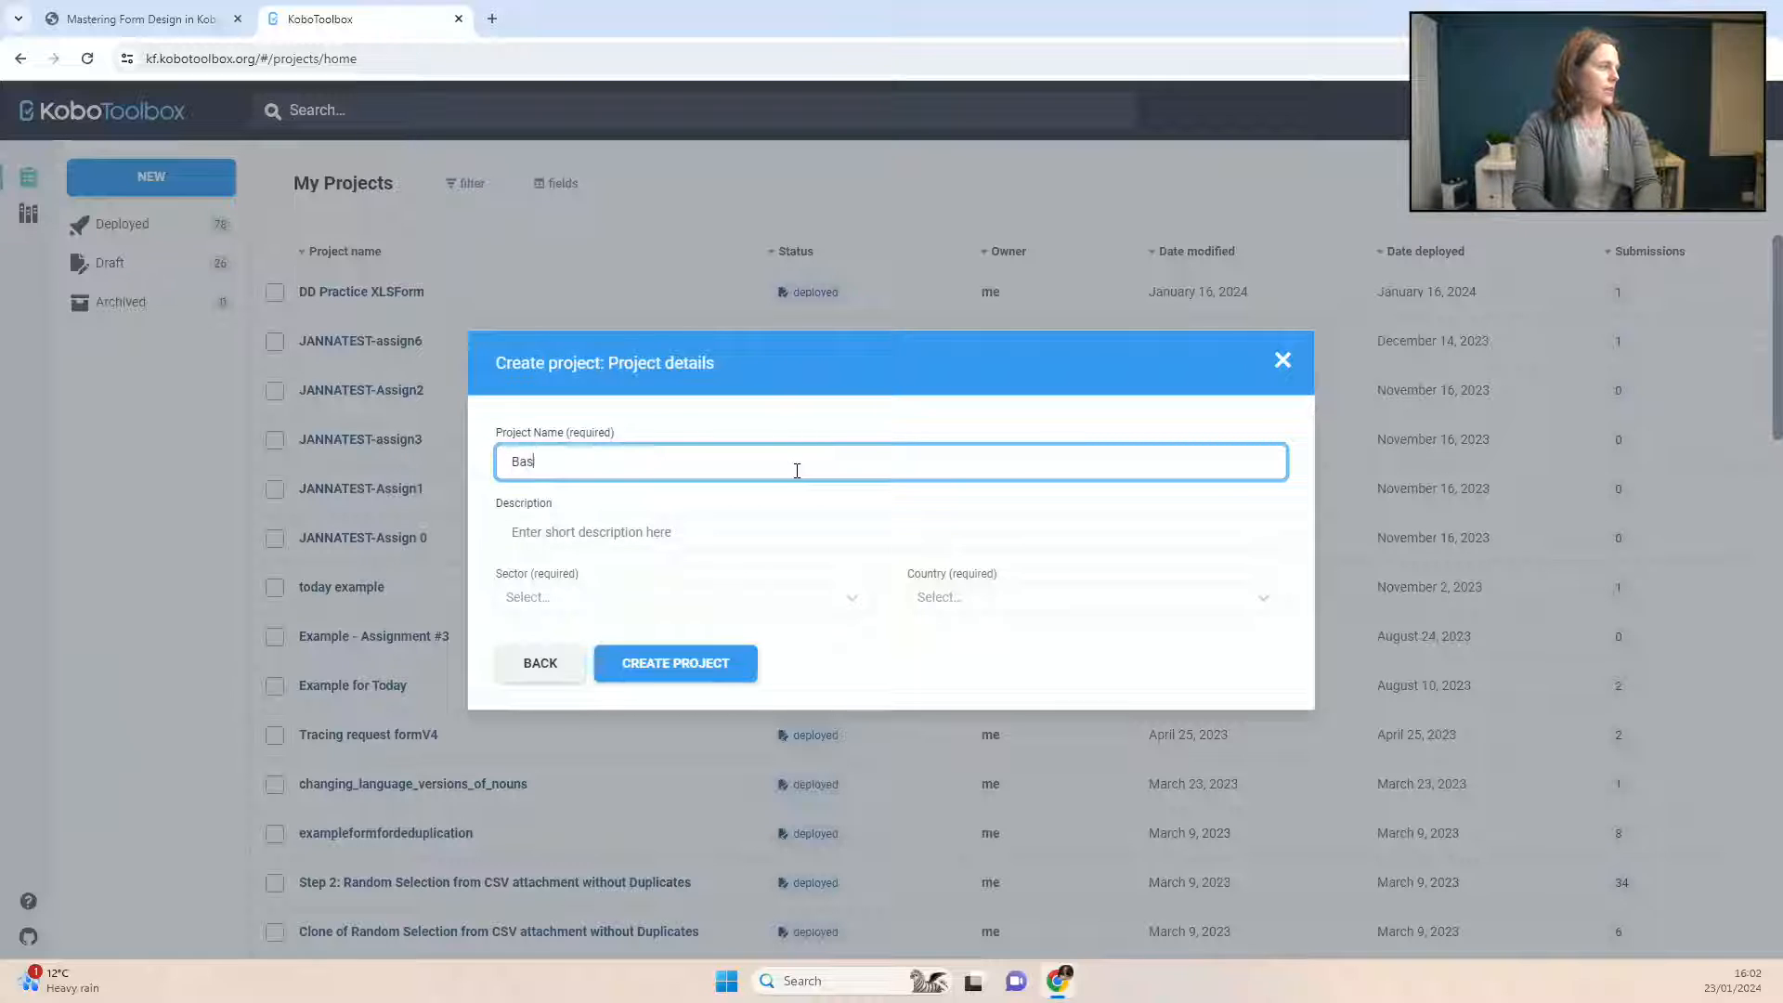
key(BackSpace)
key(BackSpace)
text(a Validati)
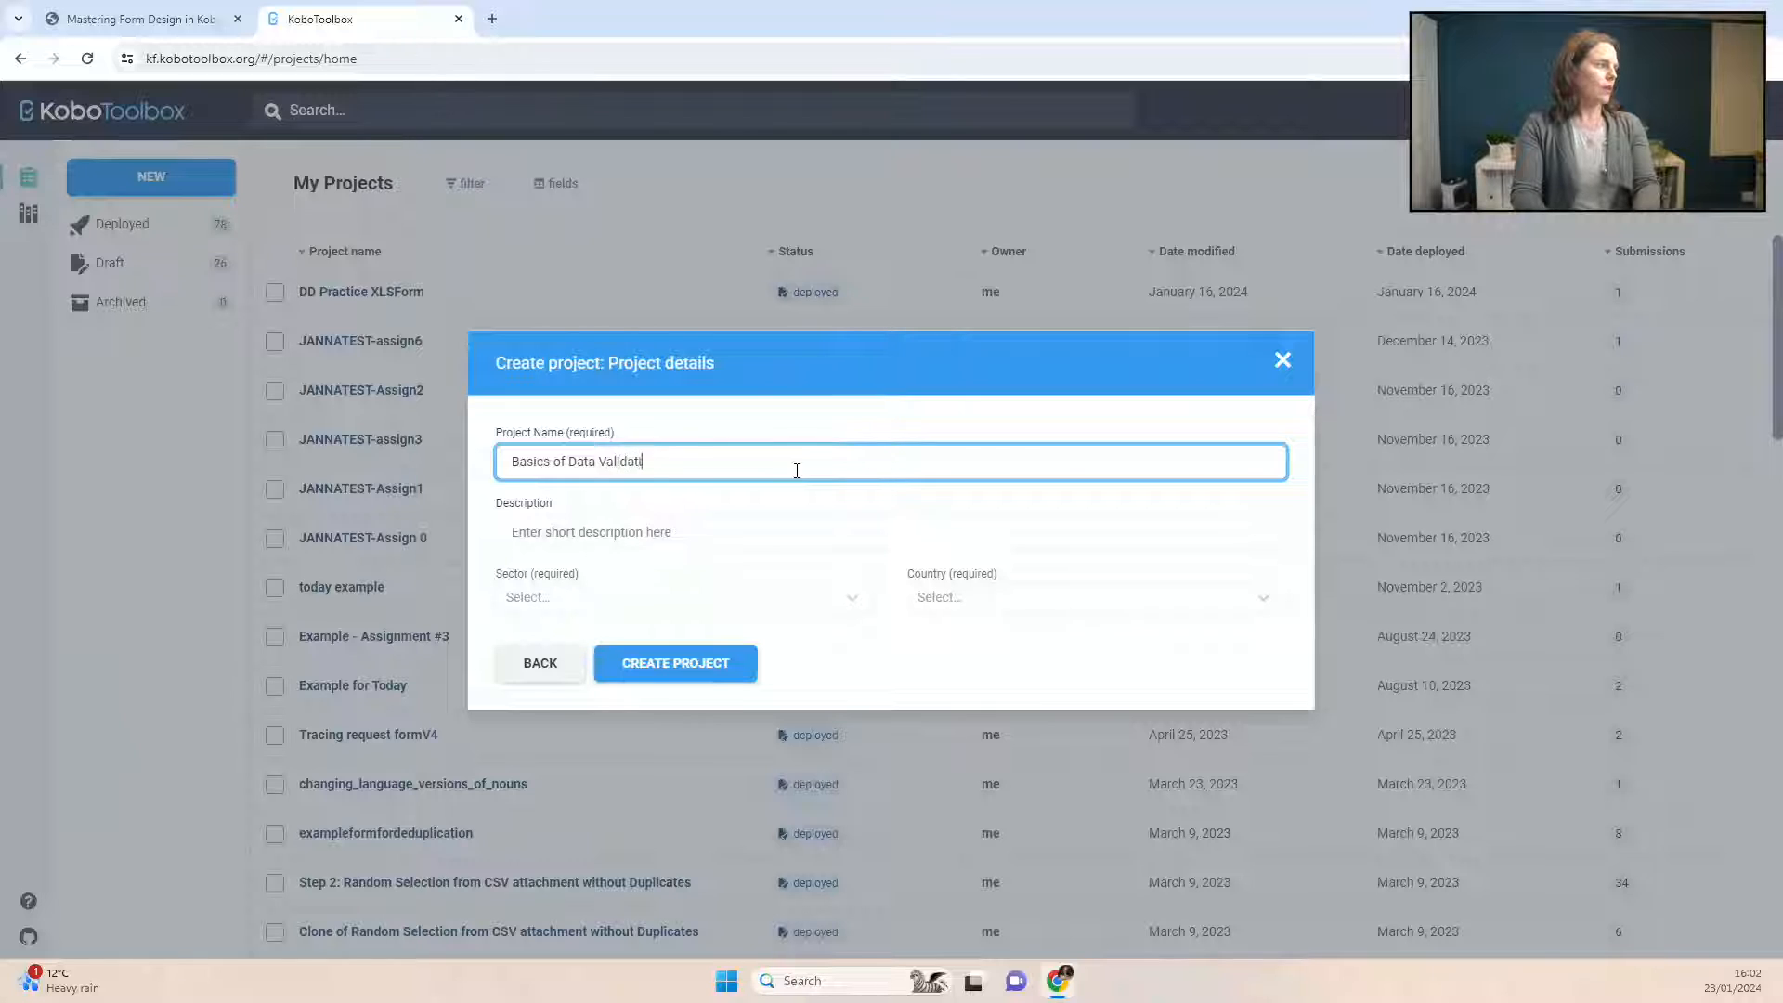
text(on and Skip Lo)
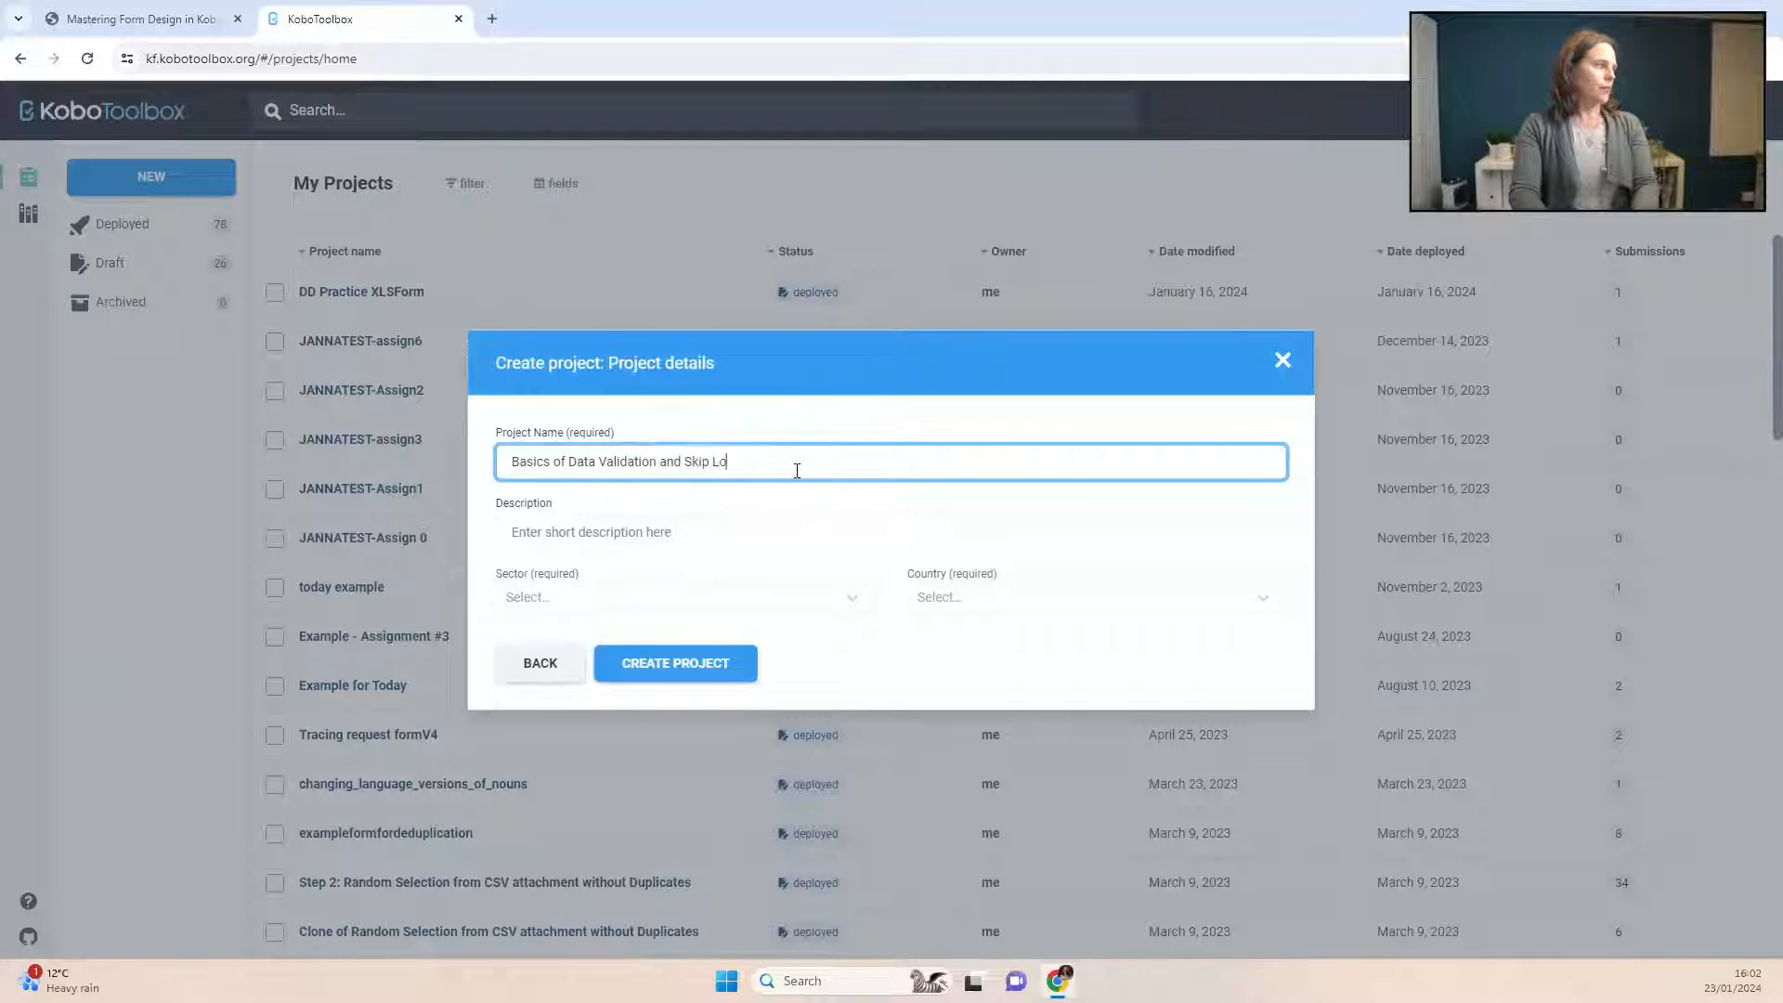
text(gic - YT )
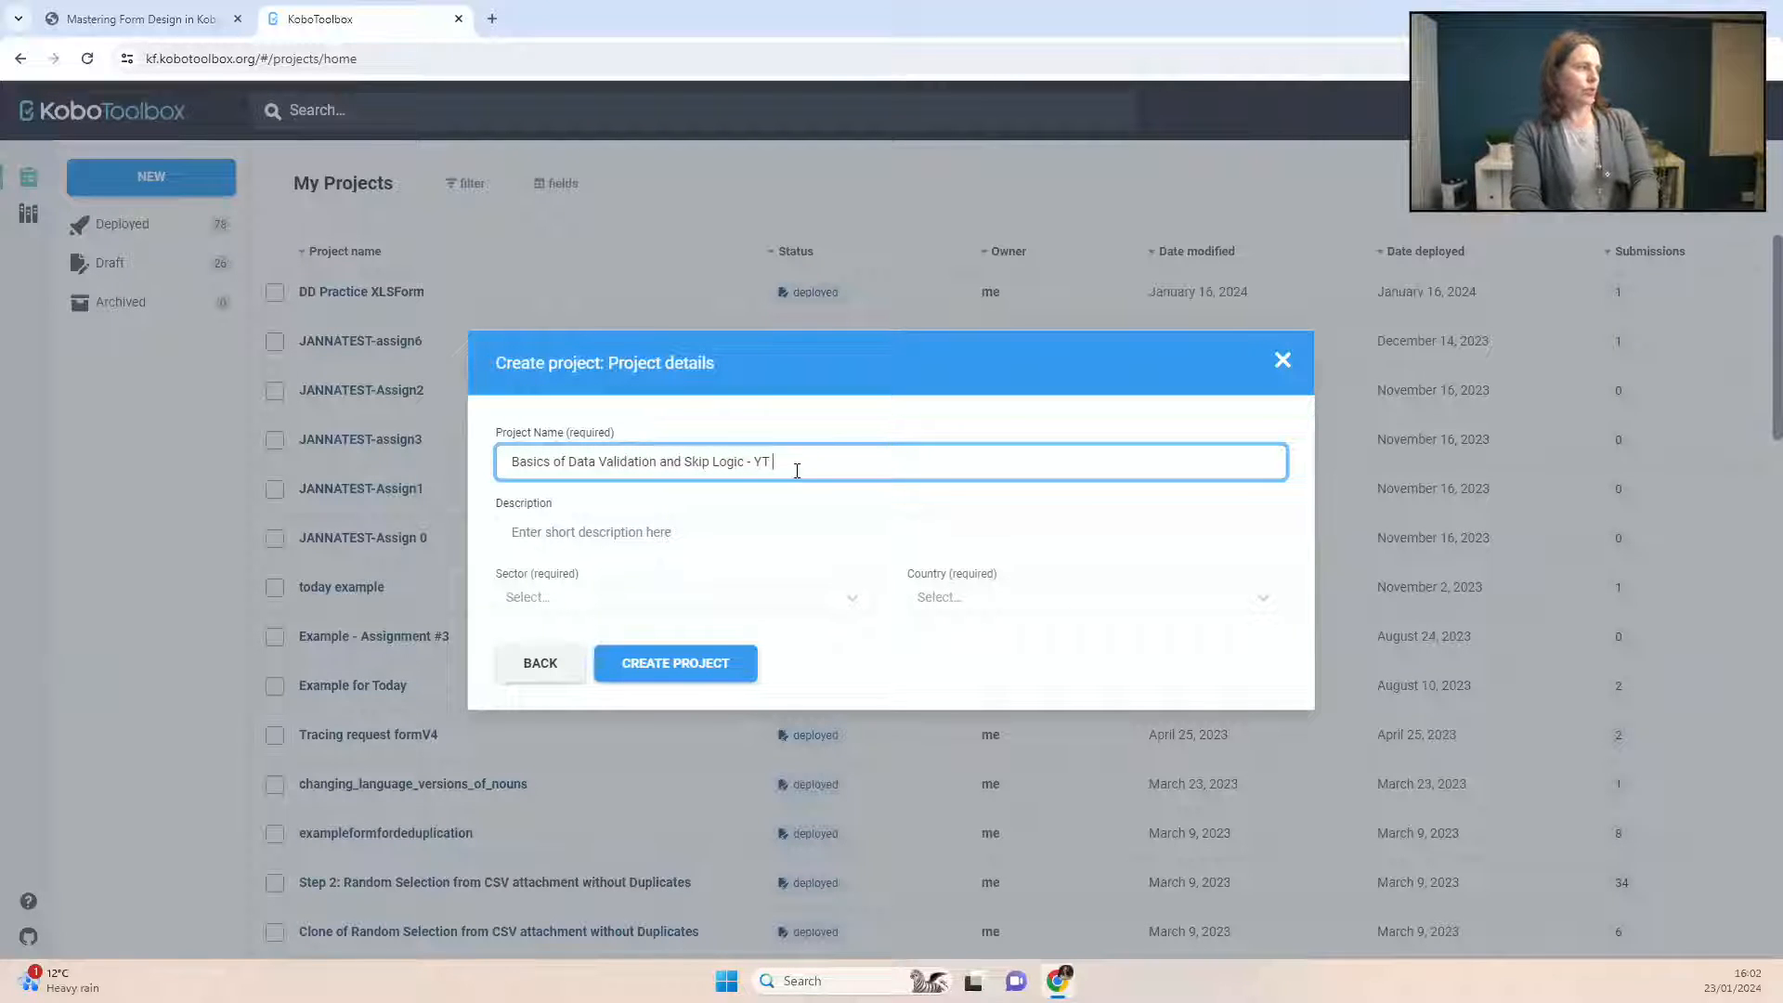
text(LIVE!!!!)
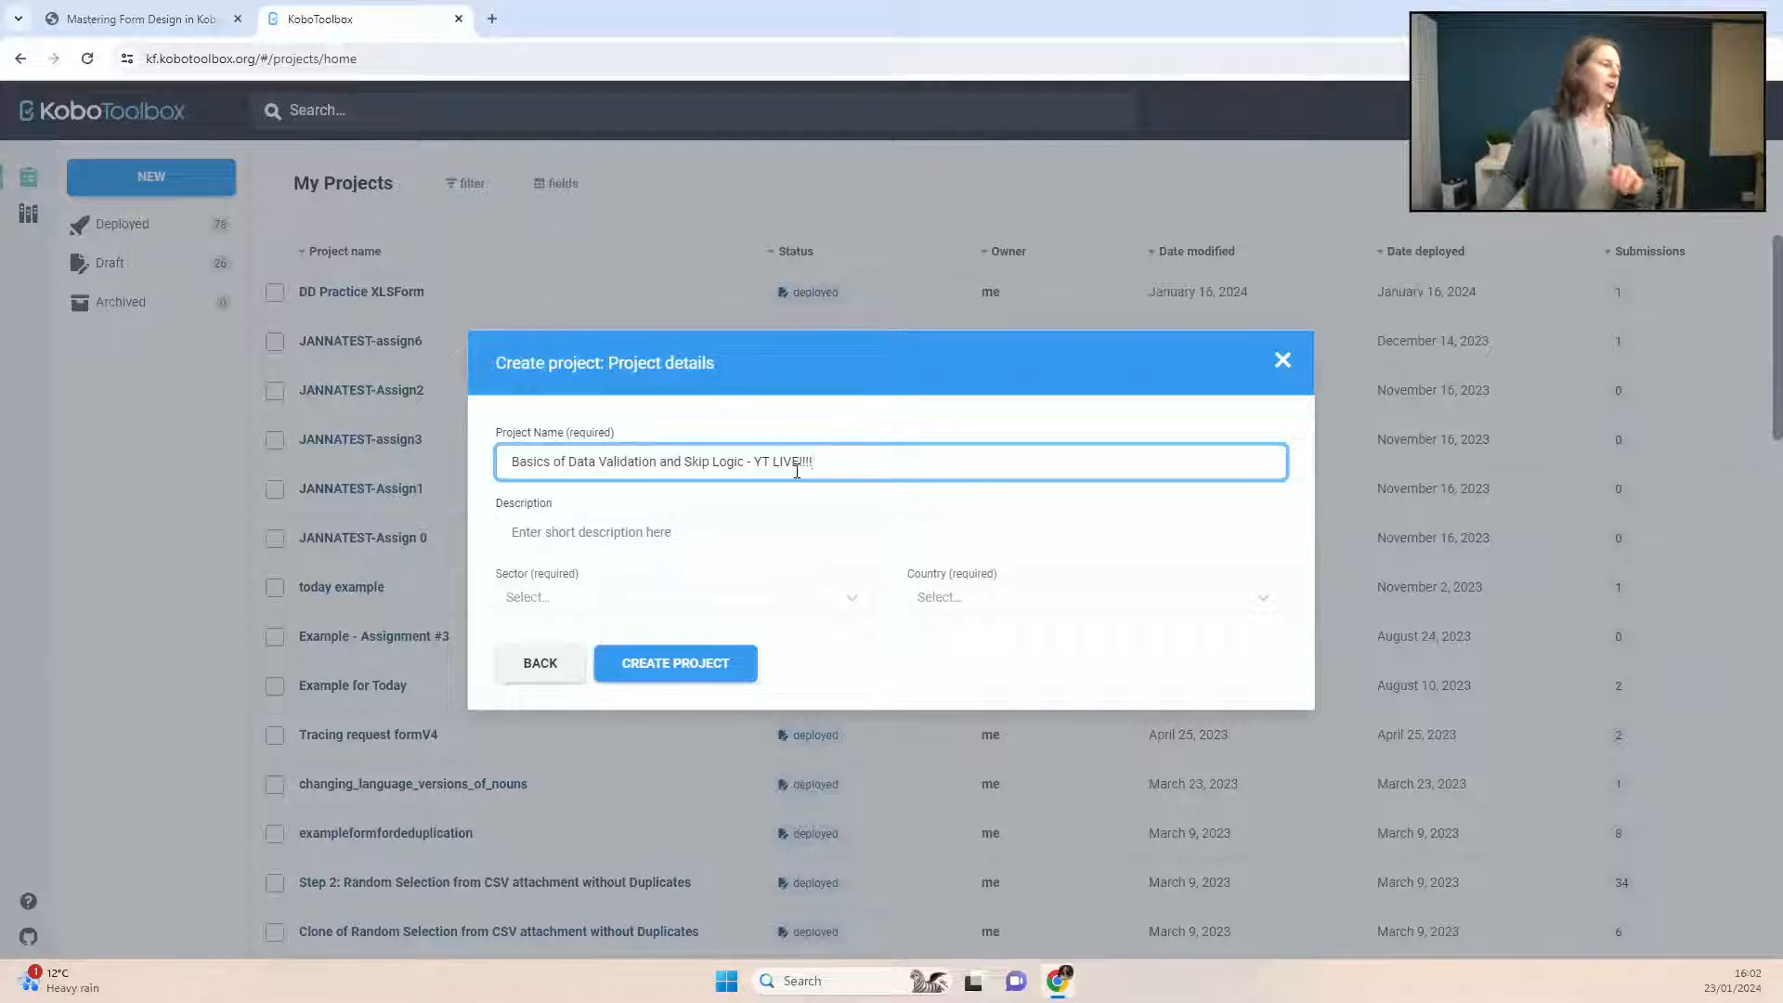
Step: Set the sector to Educational Services / Higher Education and the country to United Kingdom, and create the project
click(638, 529)
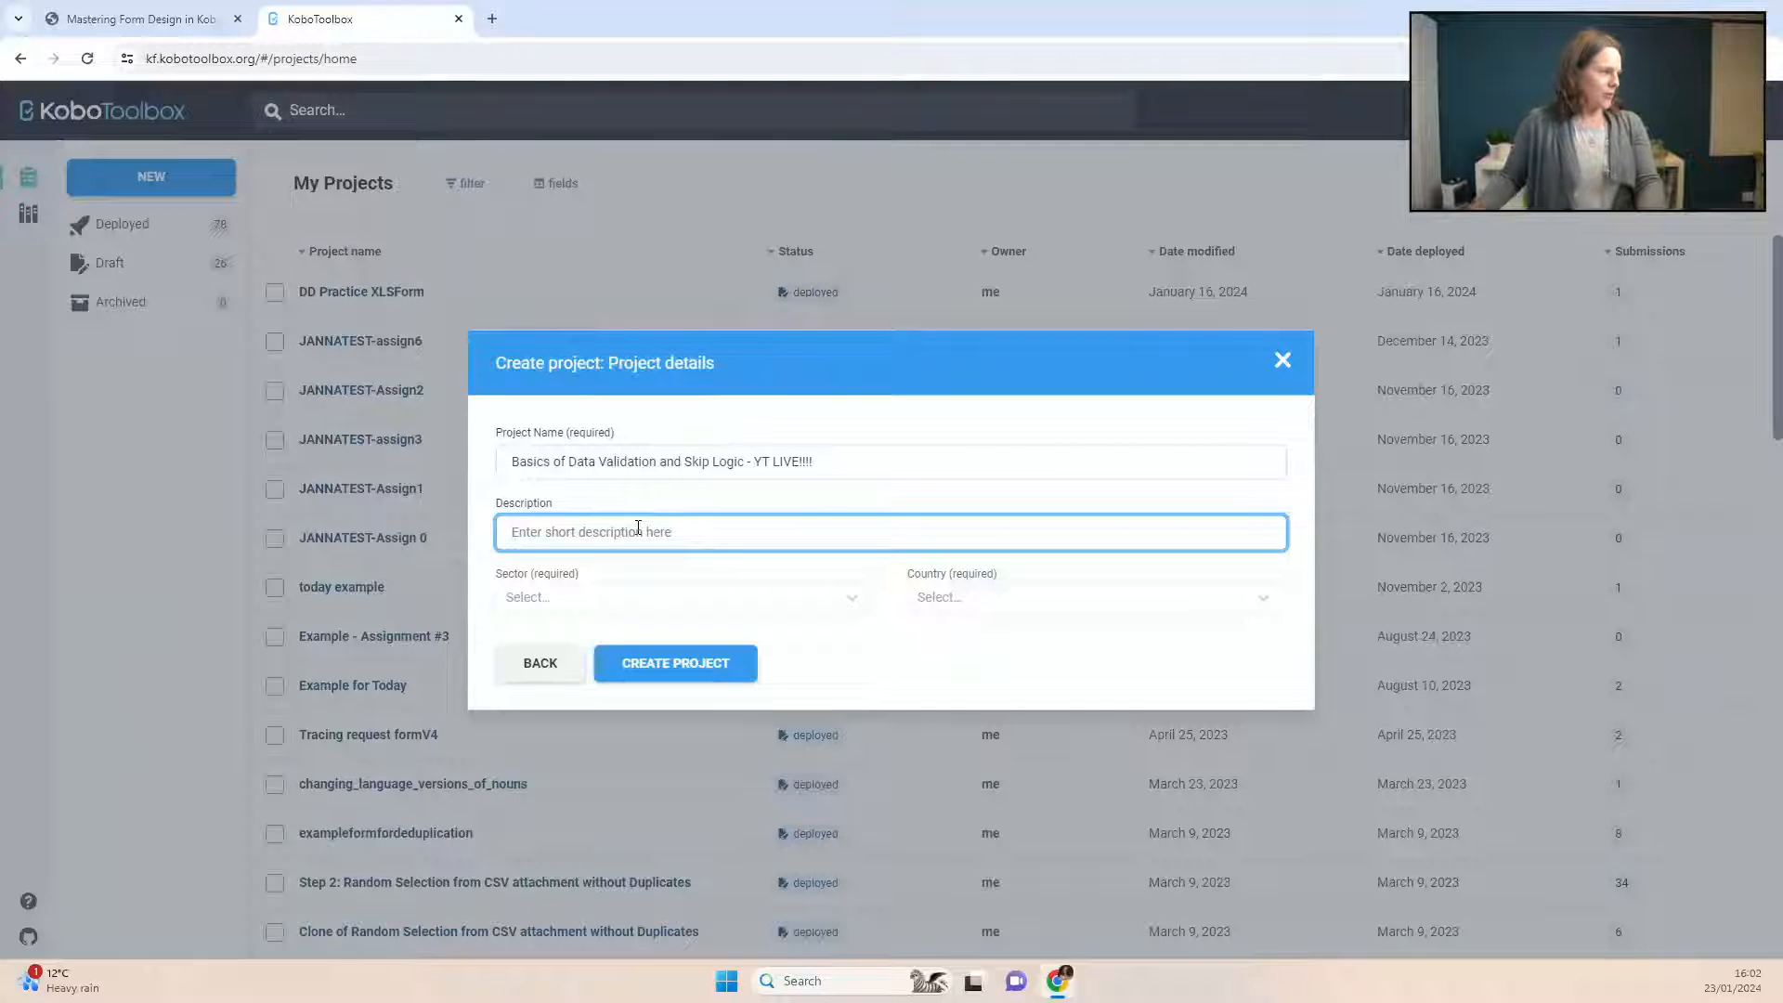
click(685, 599)
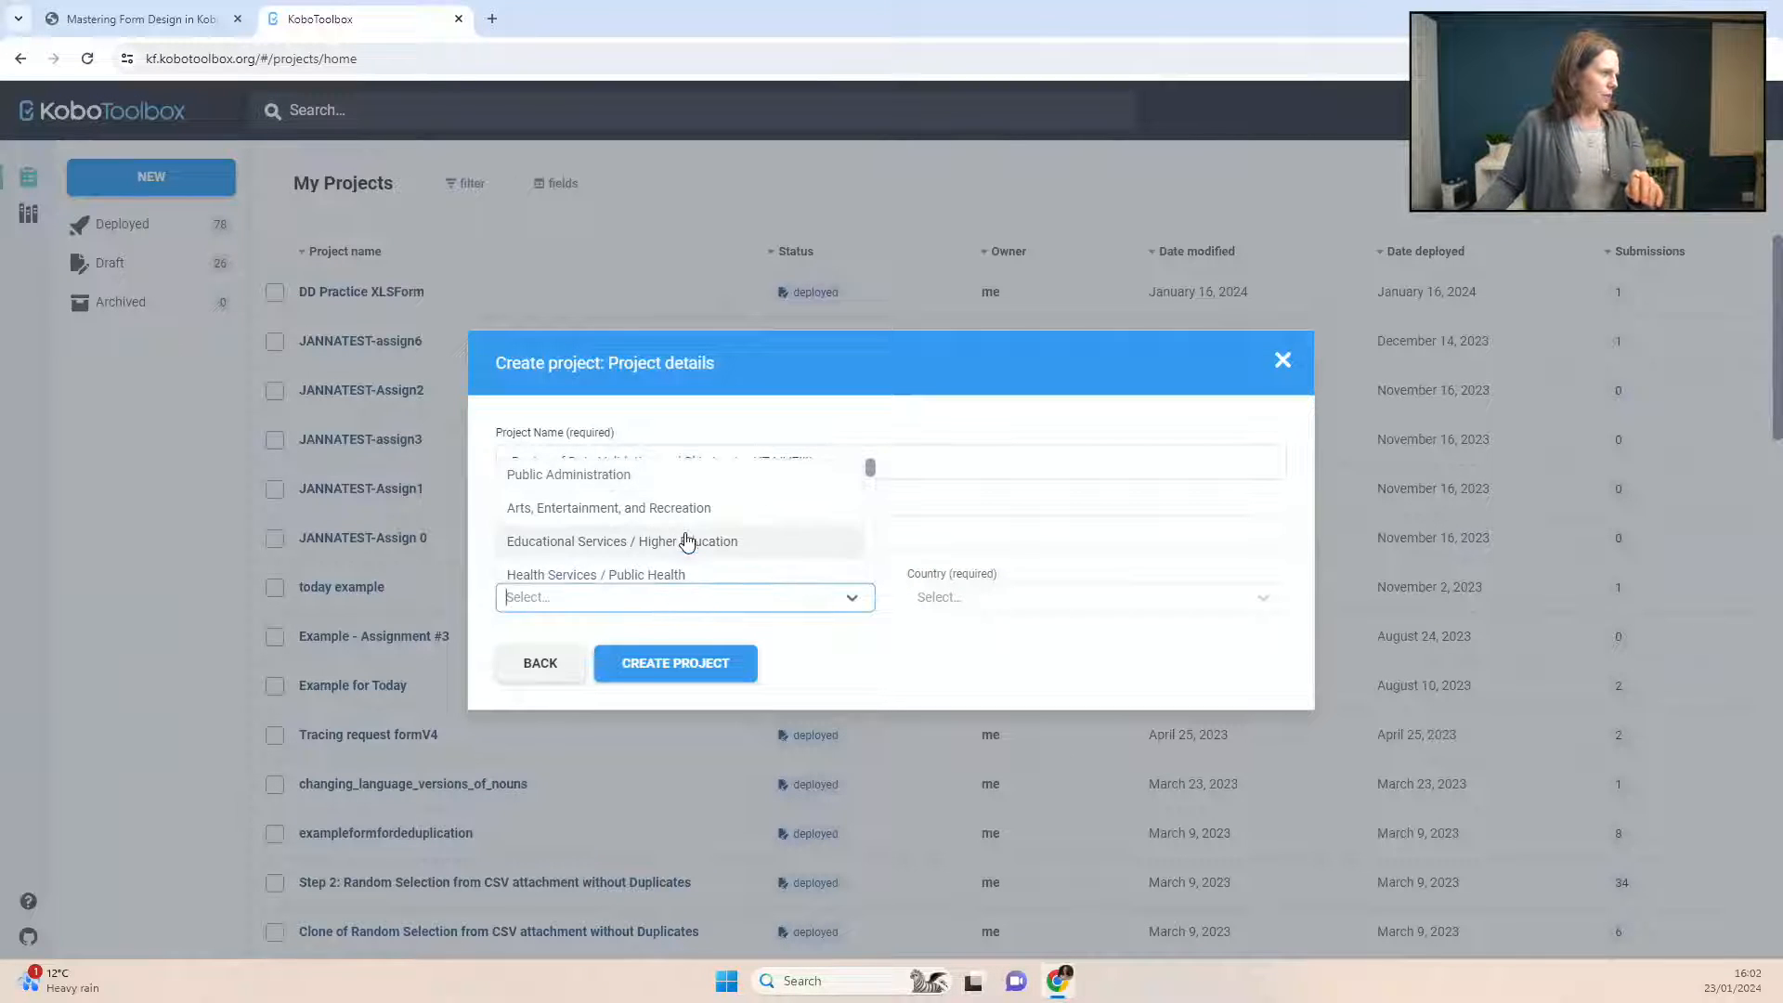
scroll(692, 546, down, 2)
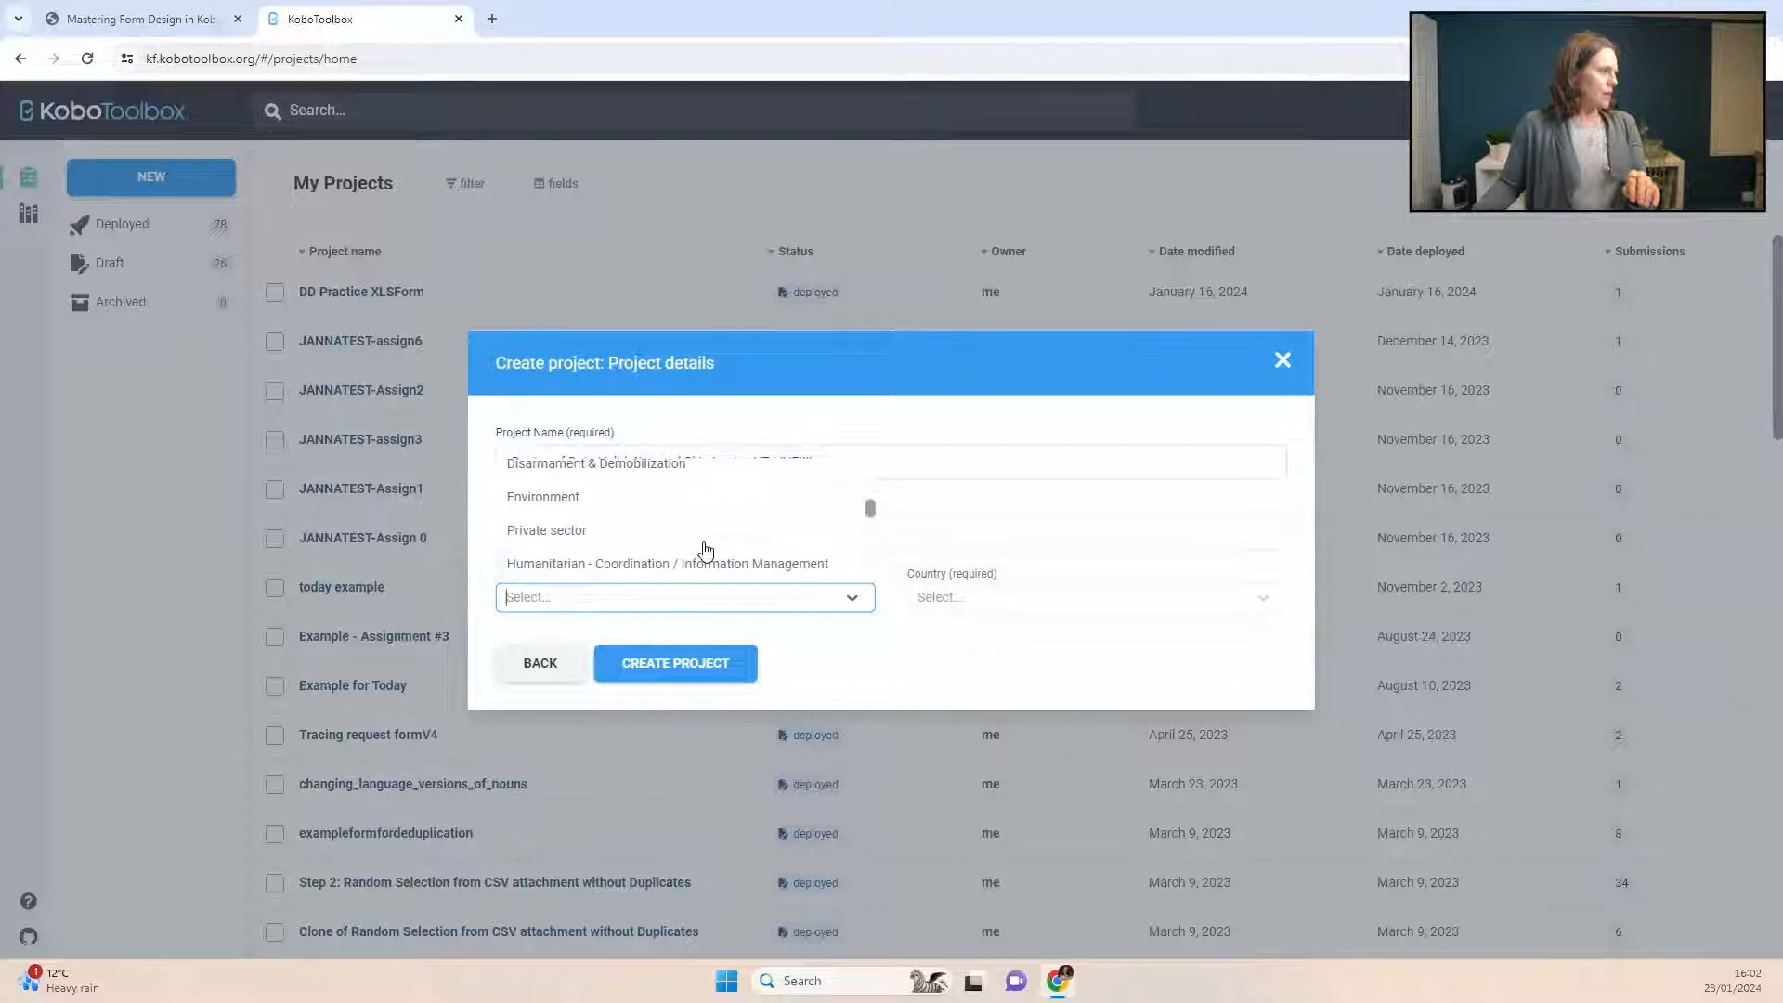
scroll(617, 555, up, 2)
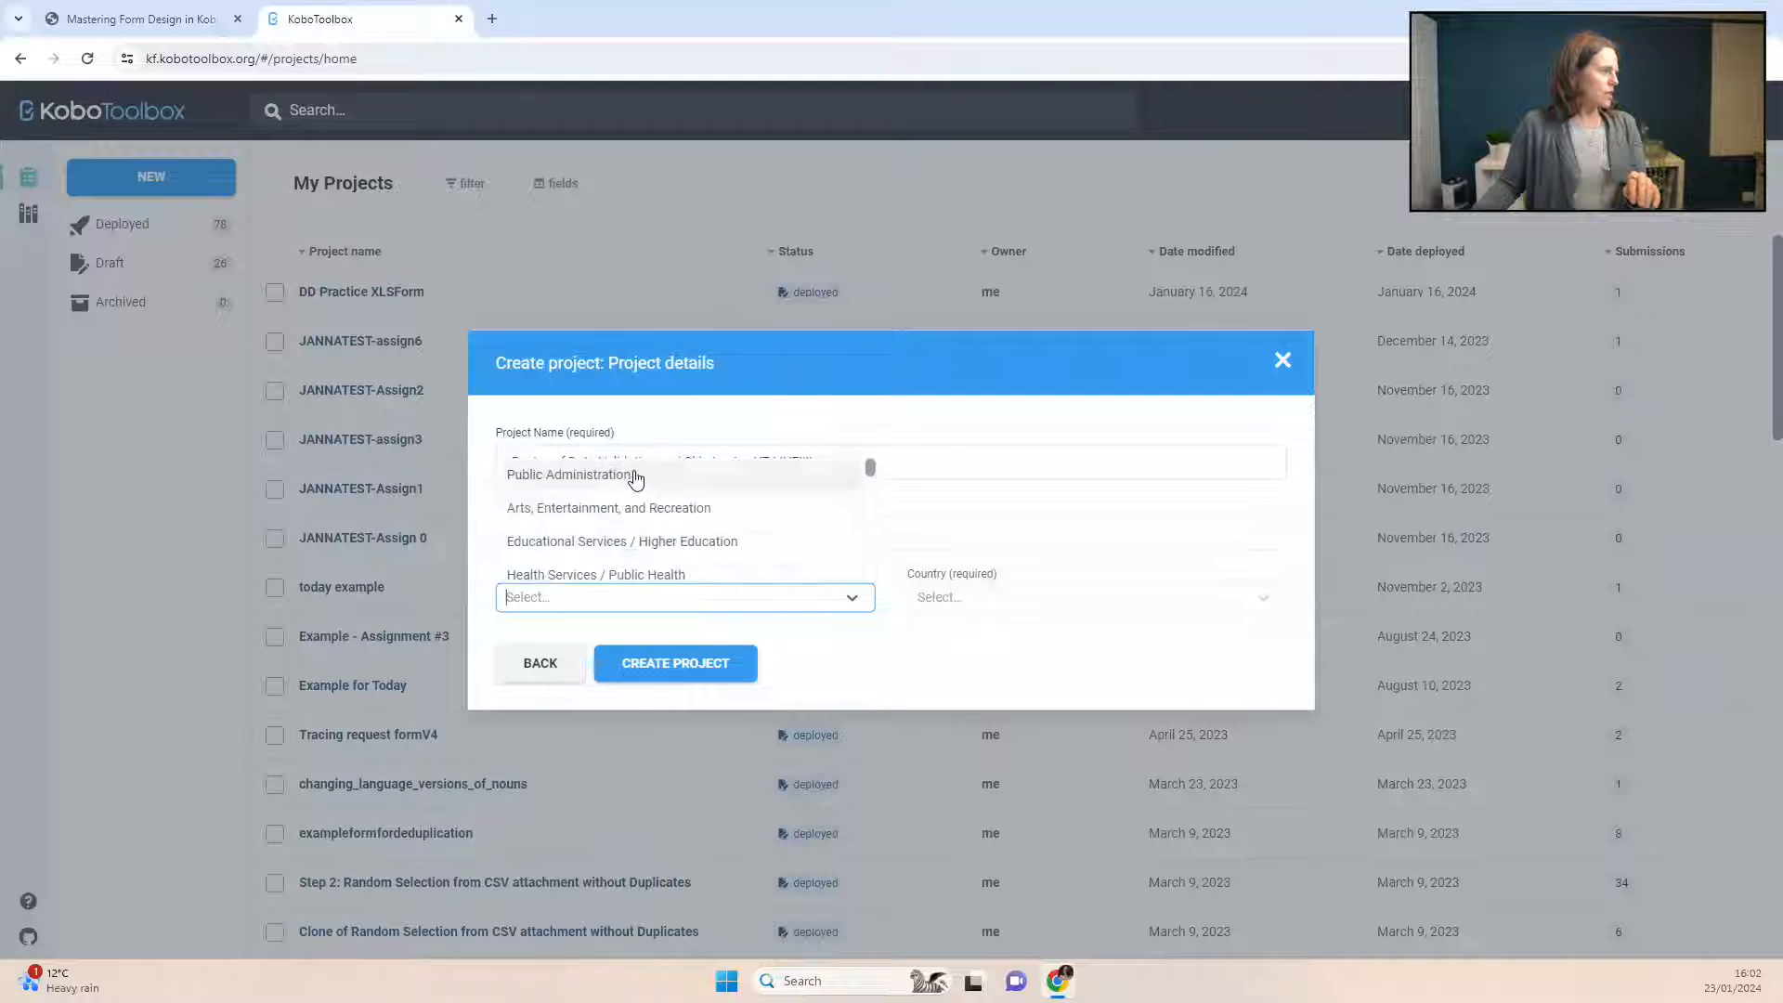
click(617, 531)
click(1047, 594)
scroll(1035, 555, down, 5)
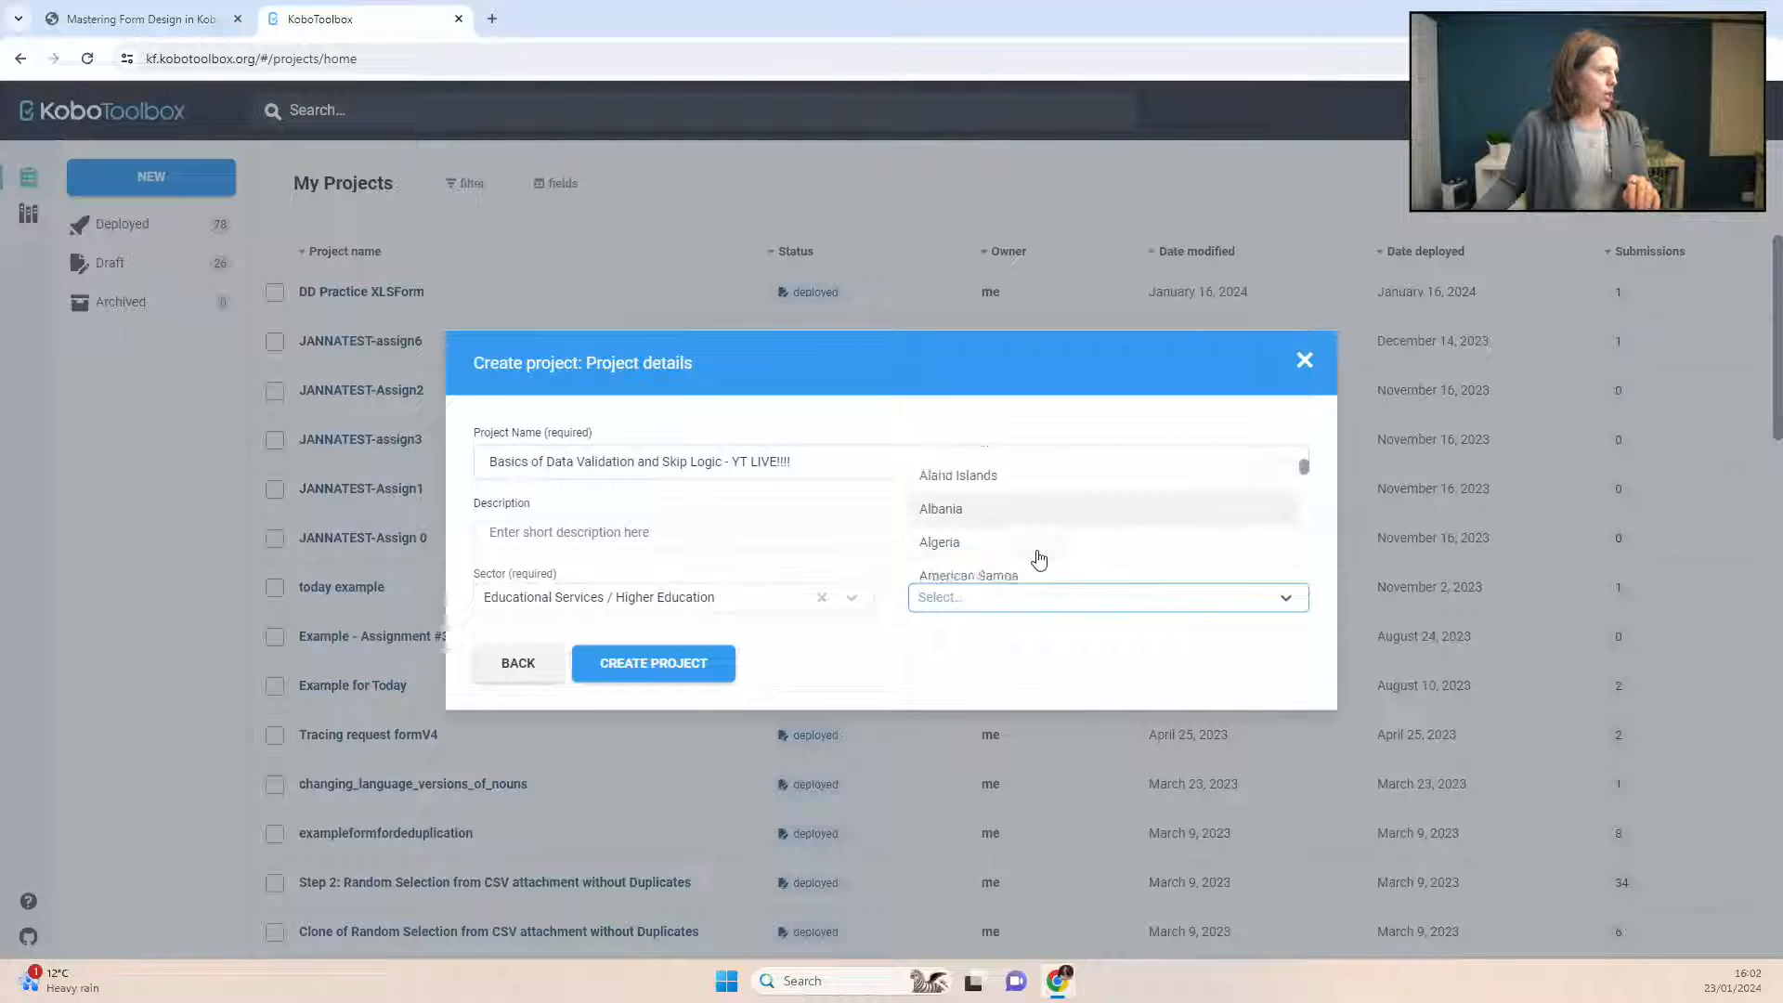
text(unit)
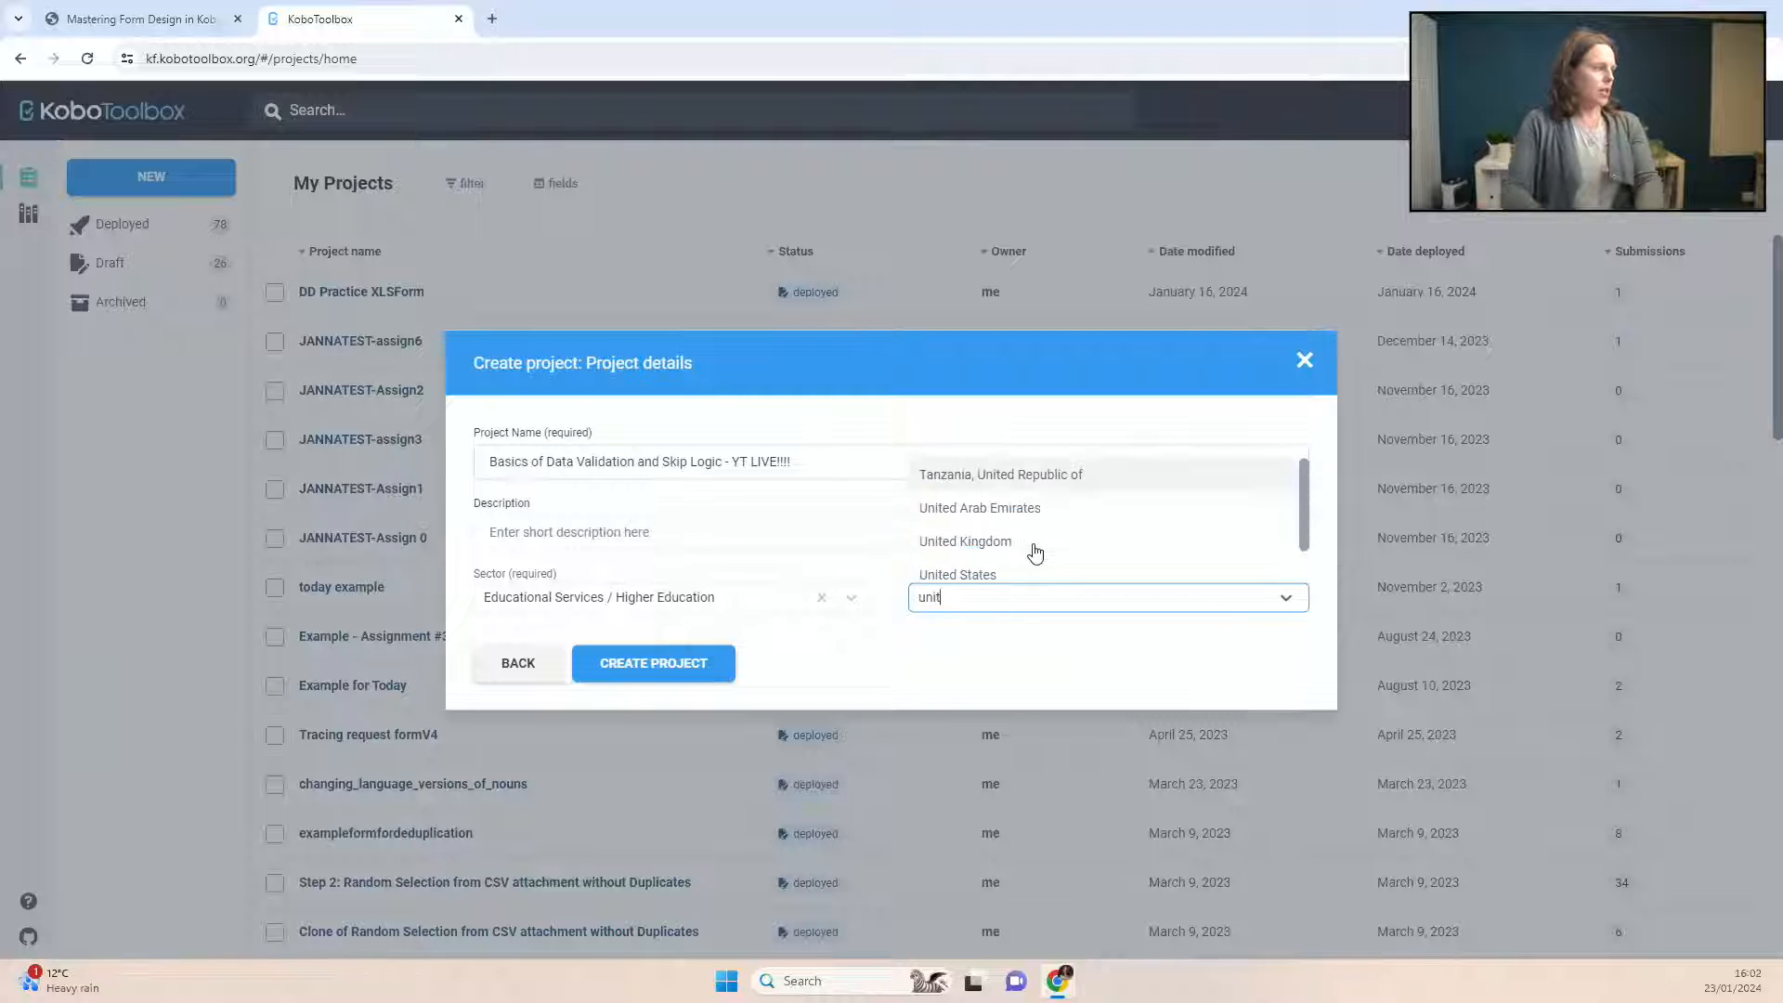
click(1034, 548)
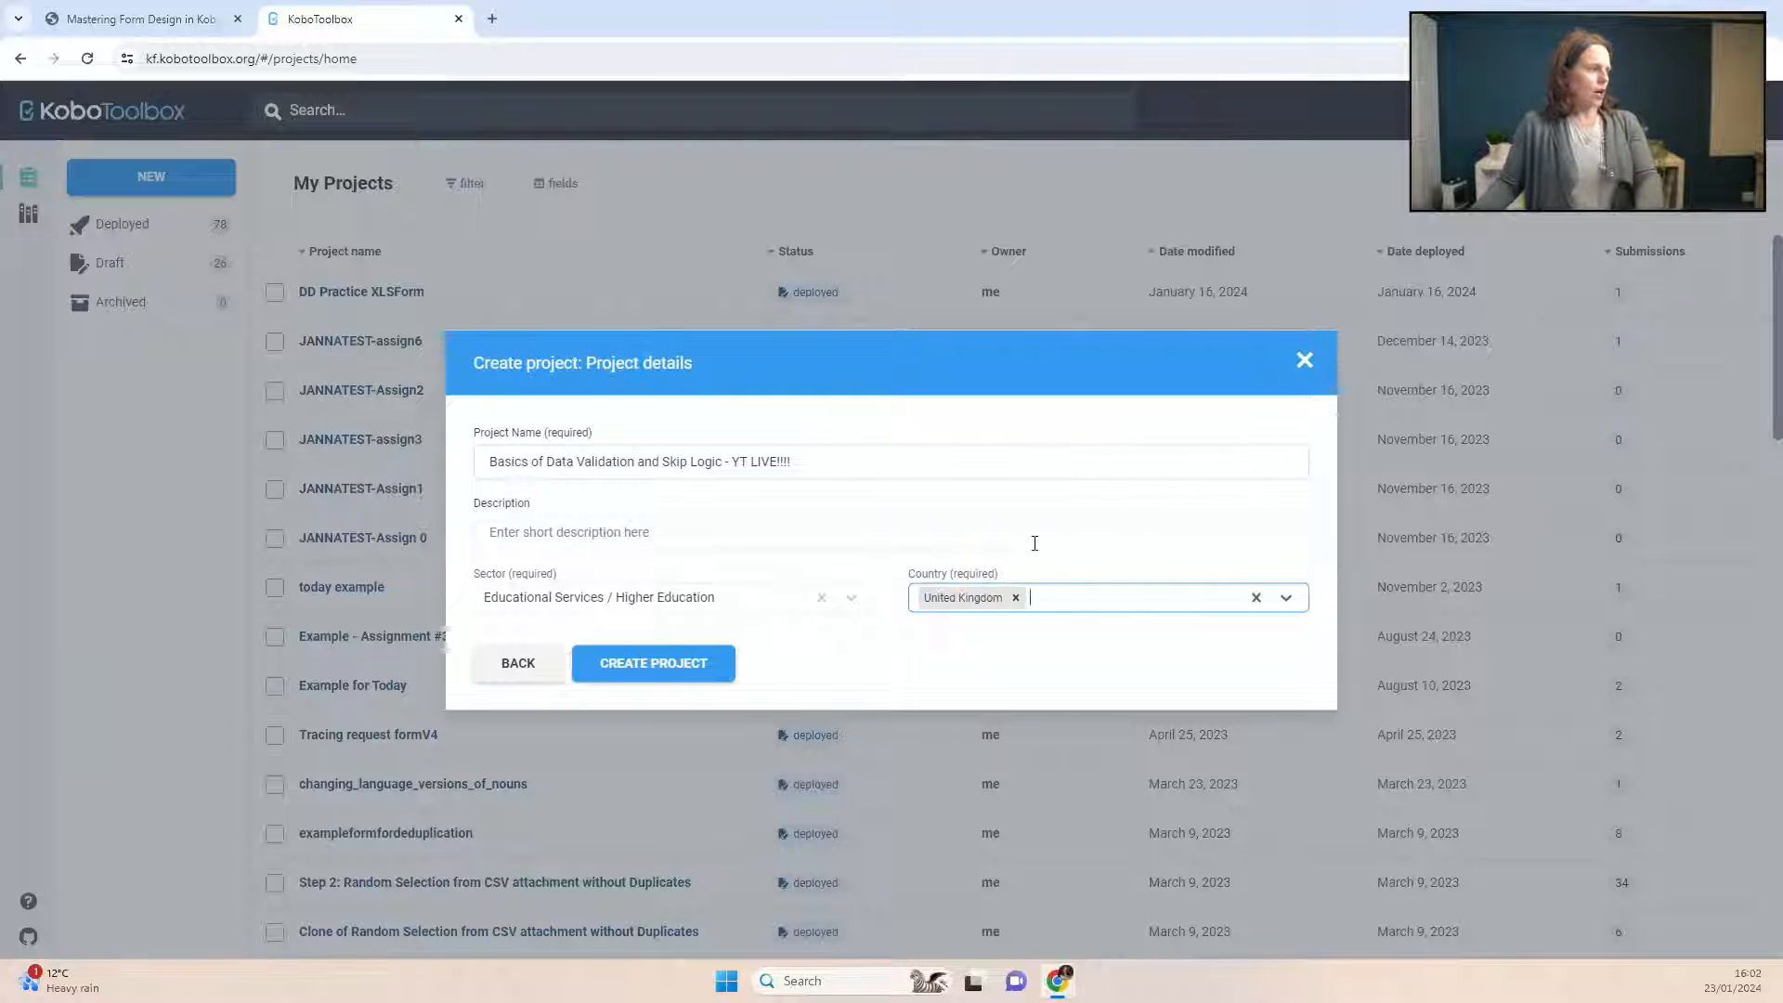
click(692, 665)
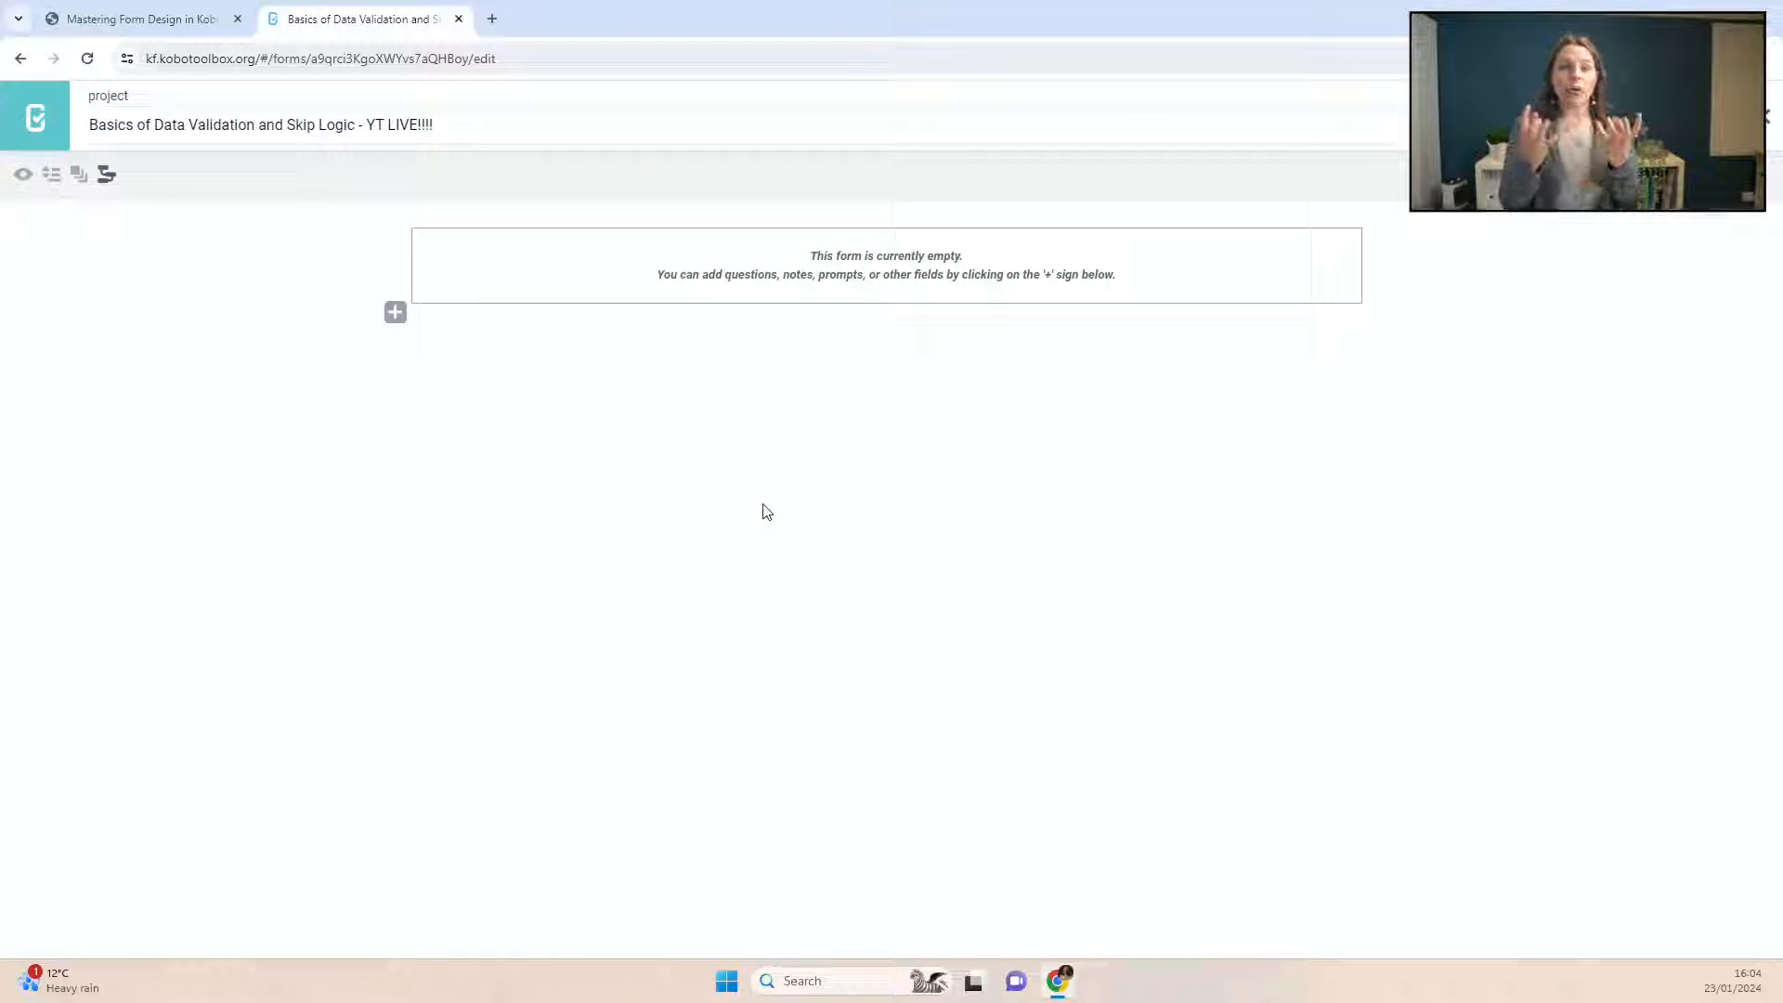
Step: Add a Number question labelled "Enter a number:" to the empty form
click(397, 314)
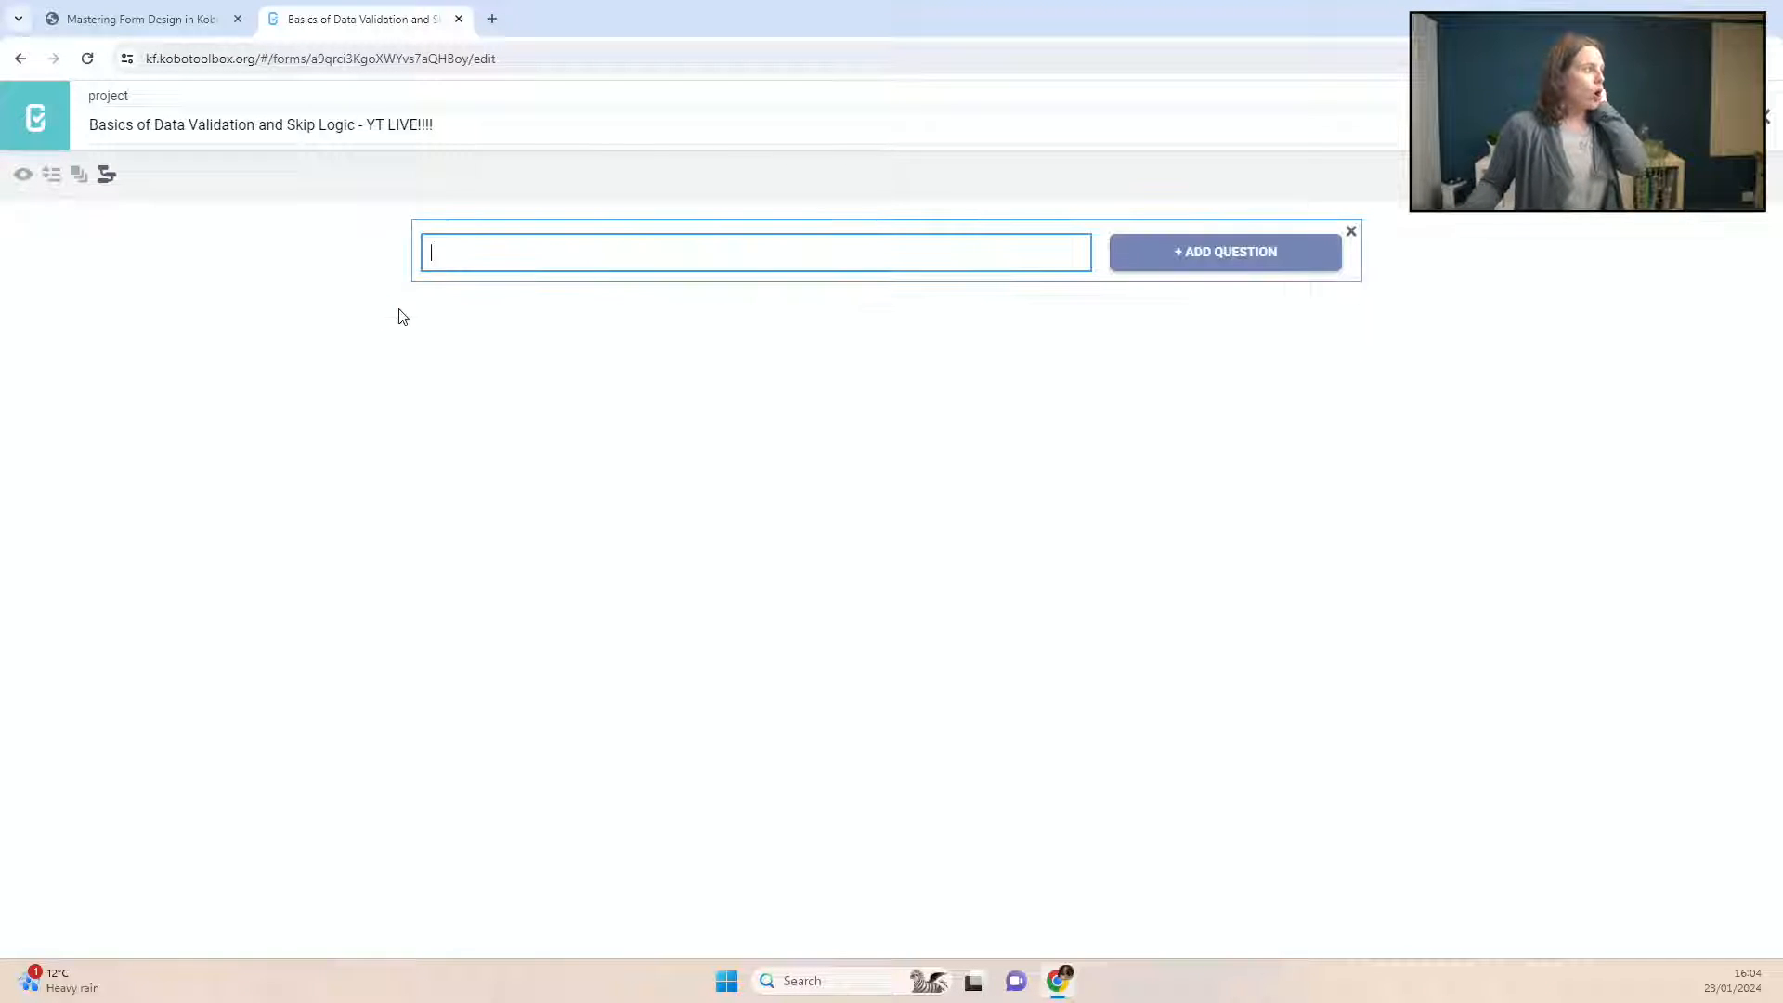
text(Enter a number:)
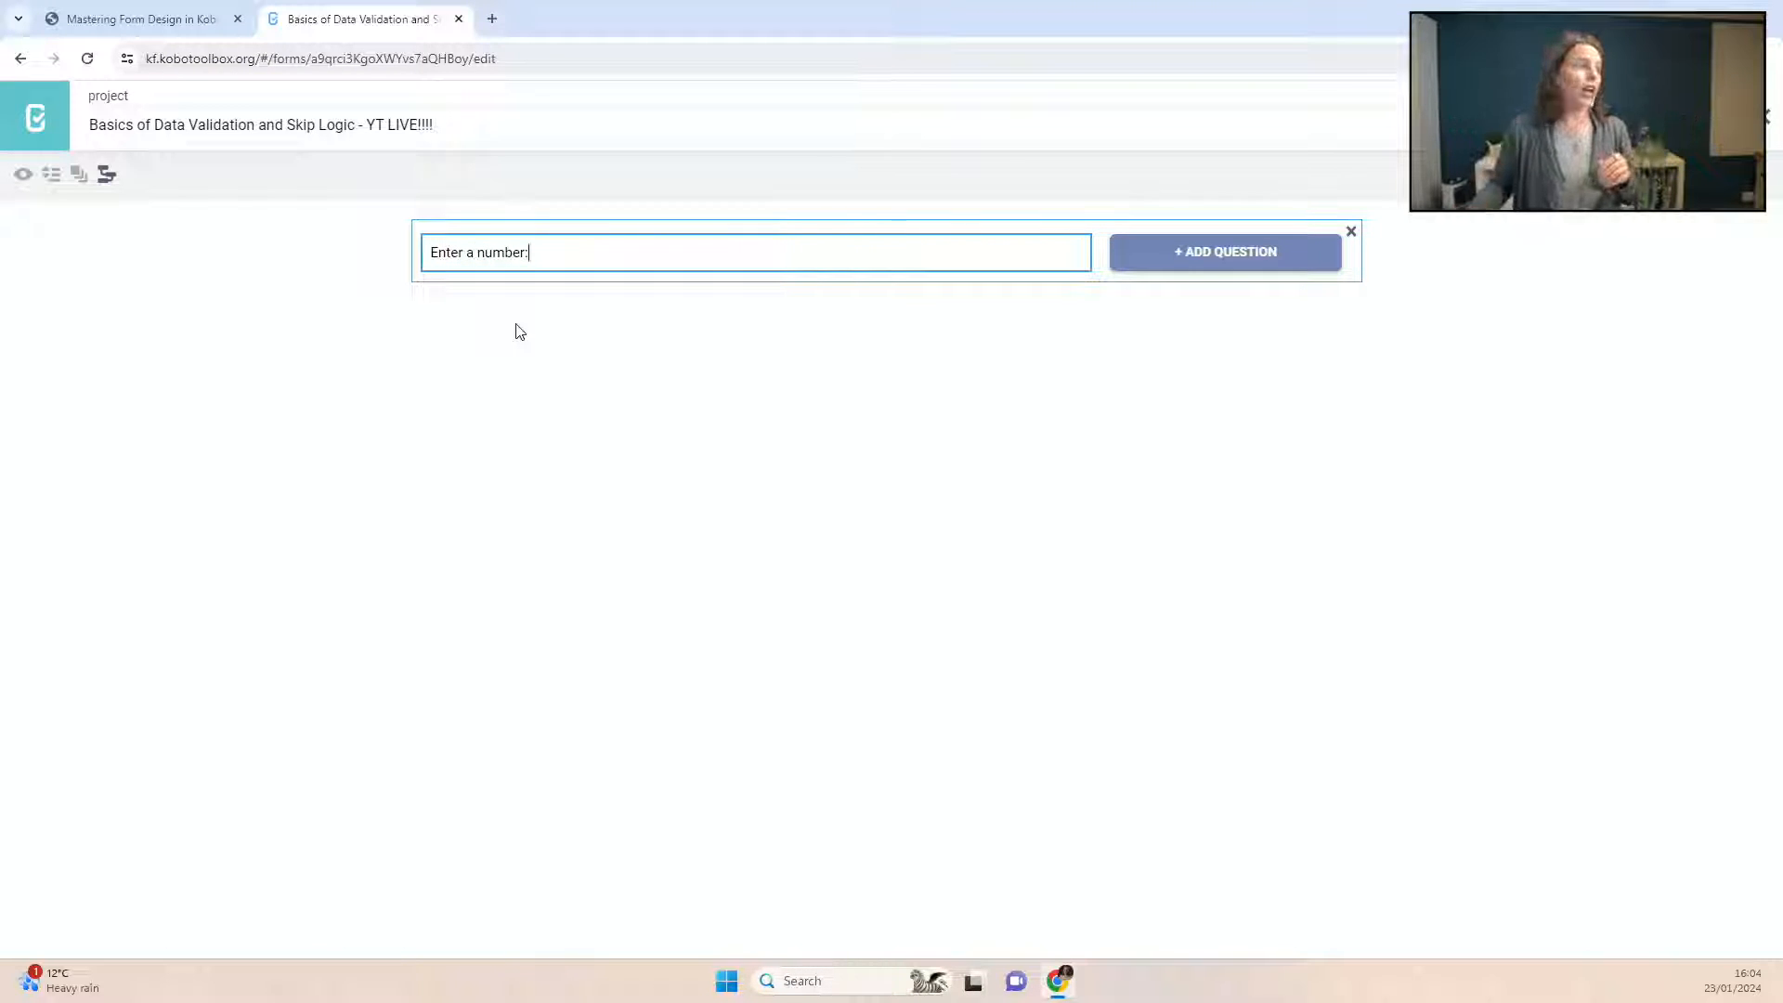
click(1196, 272)
click(1178, 299)
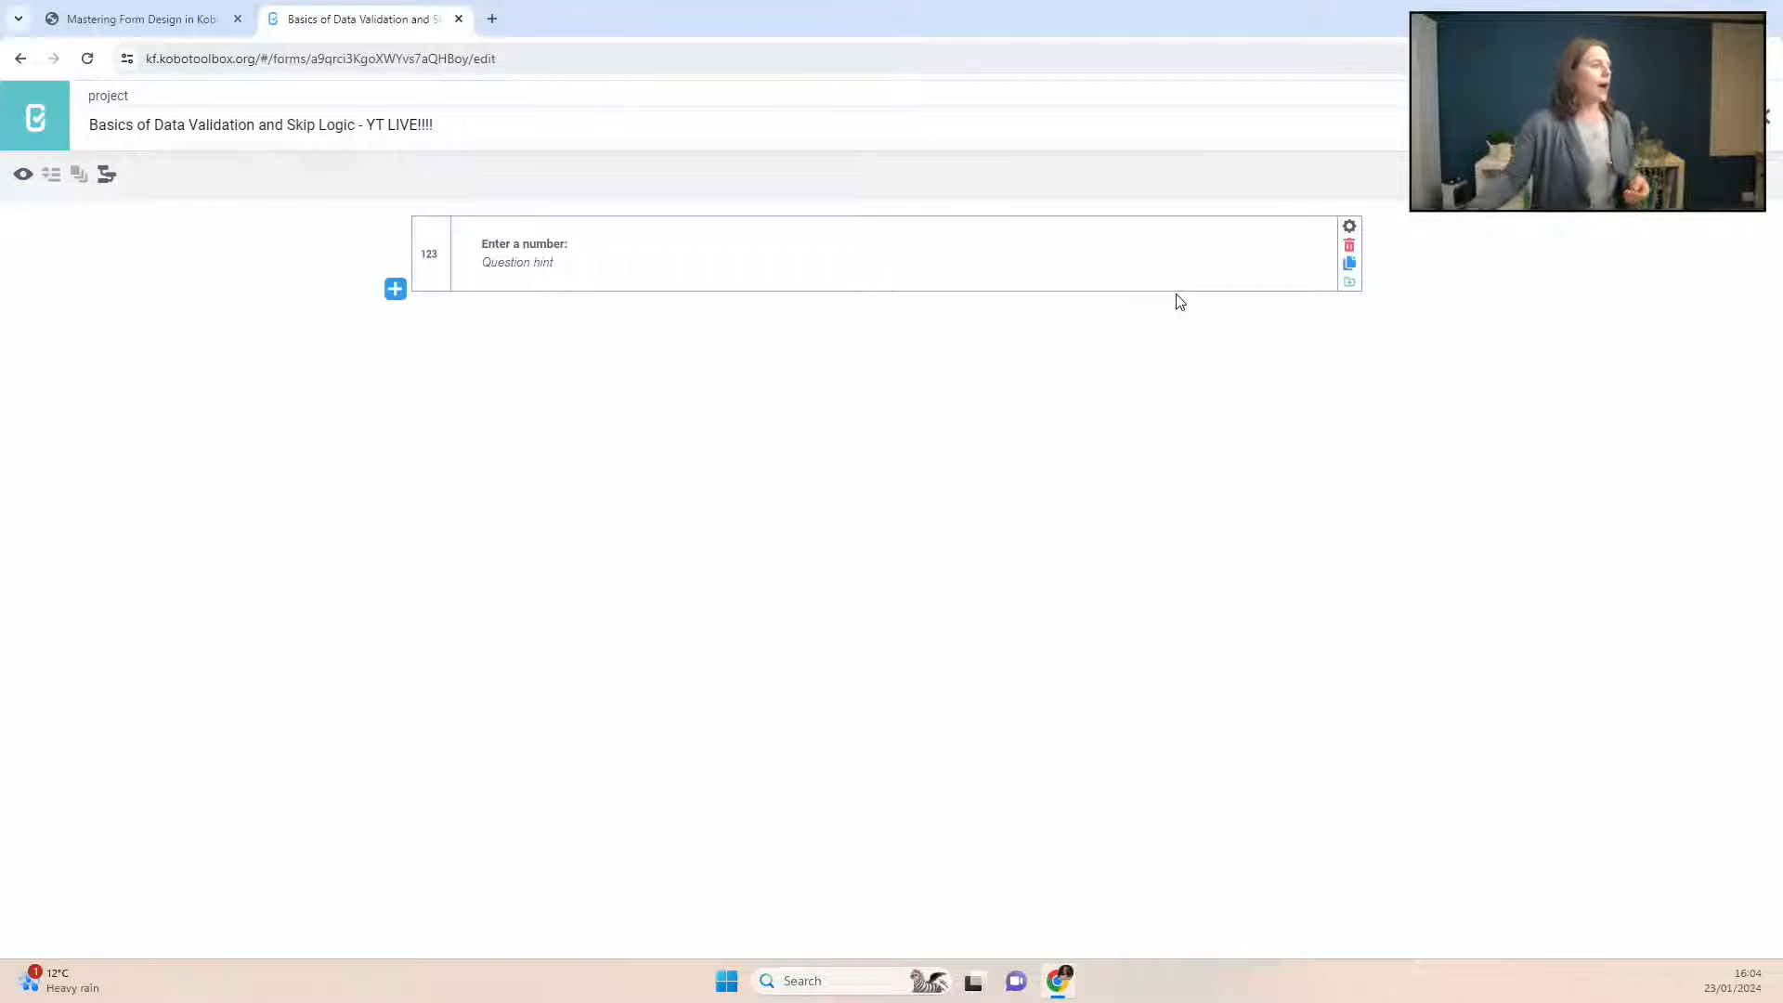
Step: Start a second question below the first with the label text "Enter a bigger number than ${"
click(395, 289)
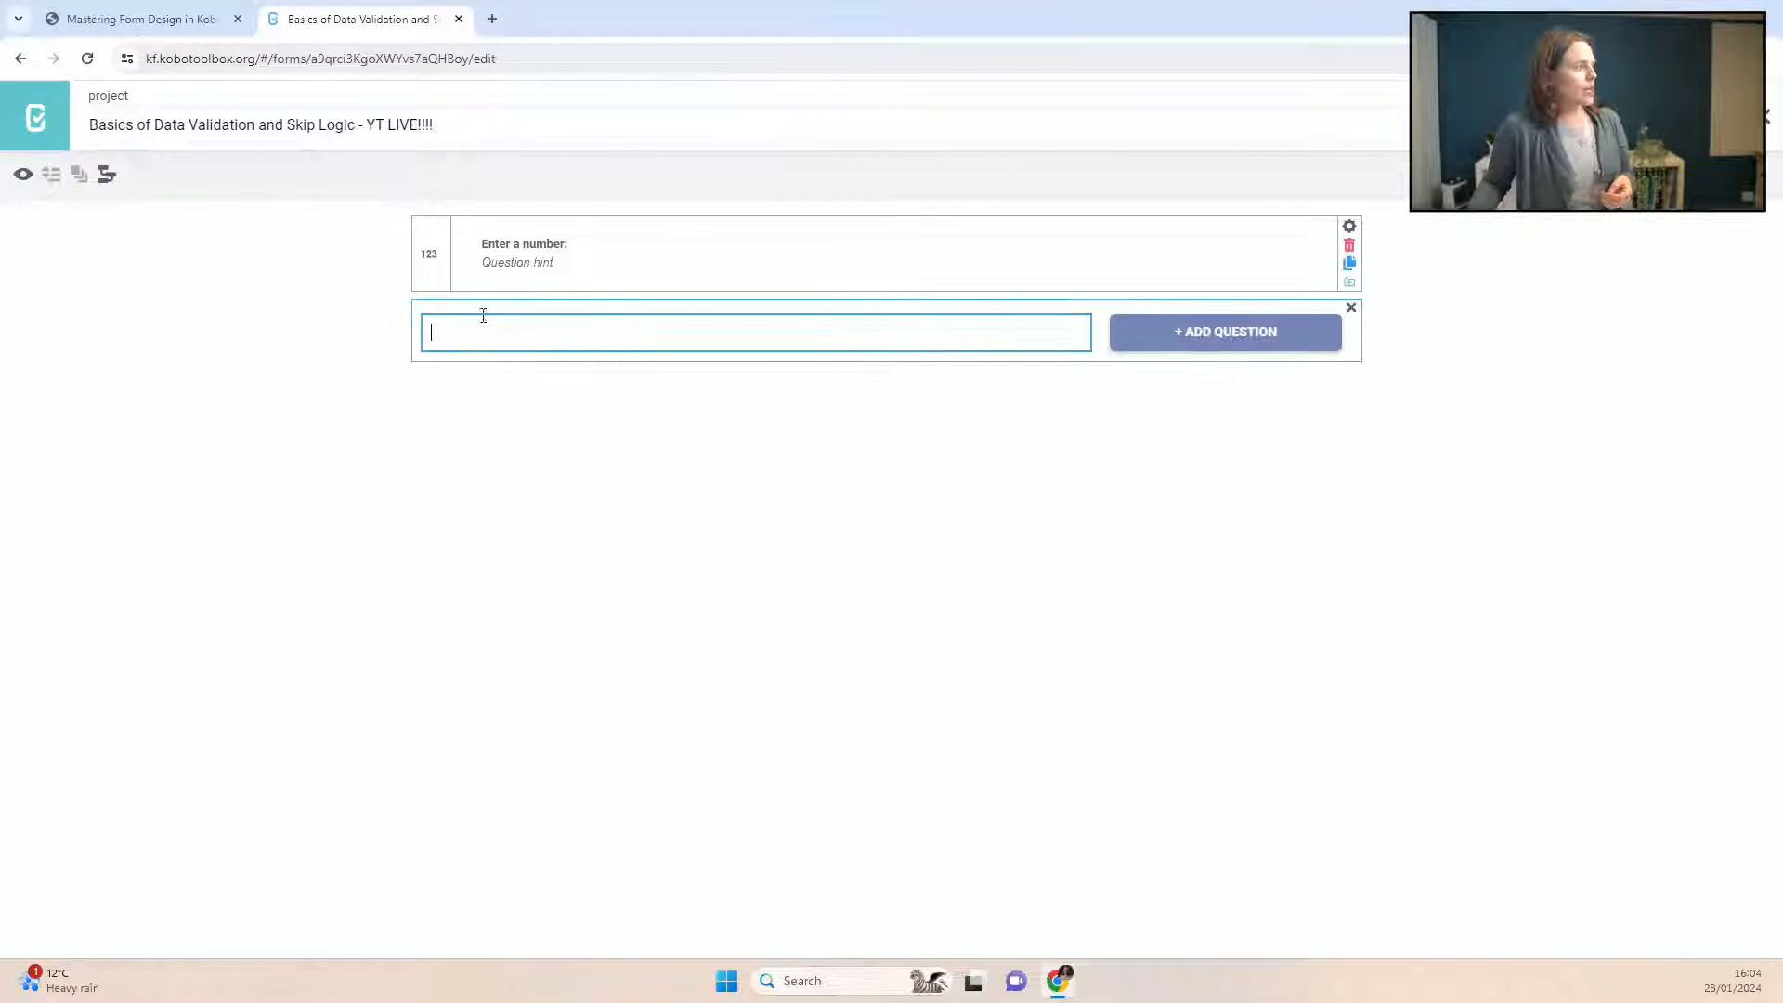
text(Enter a )
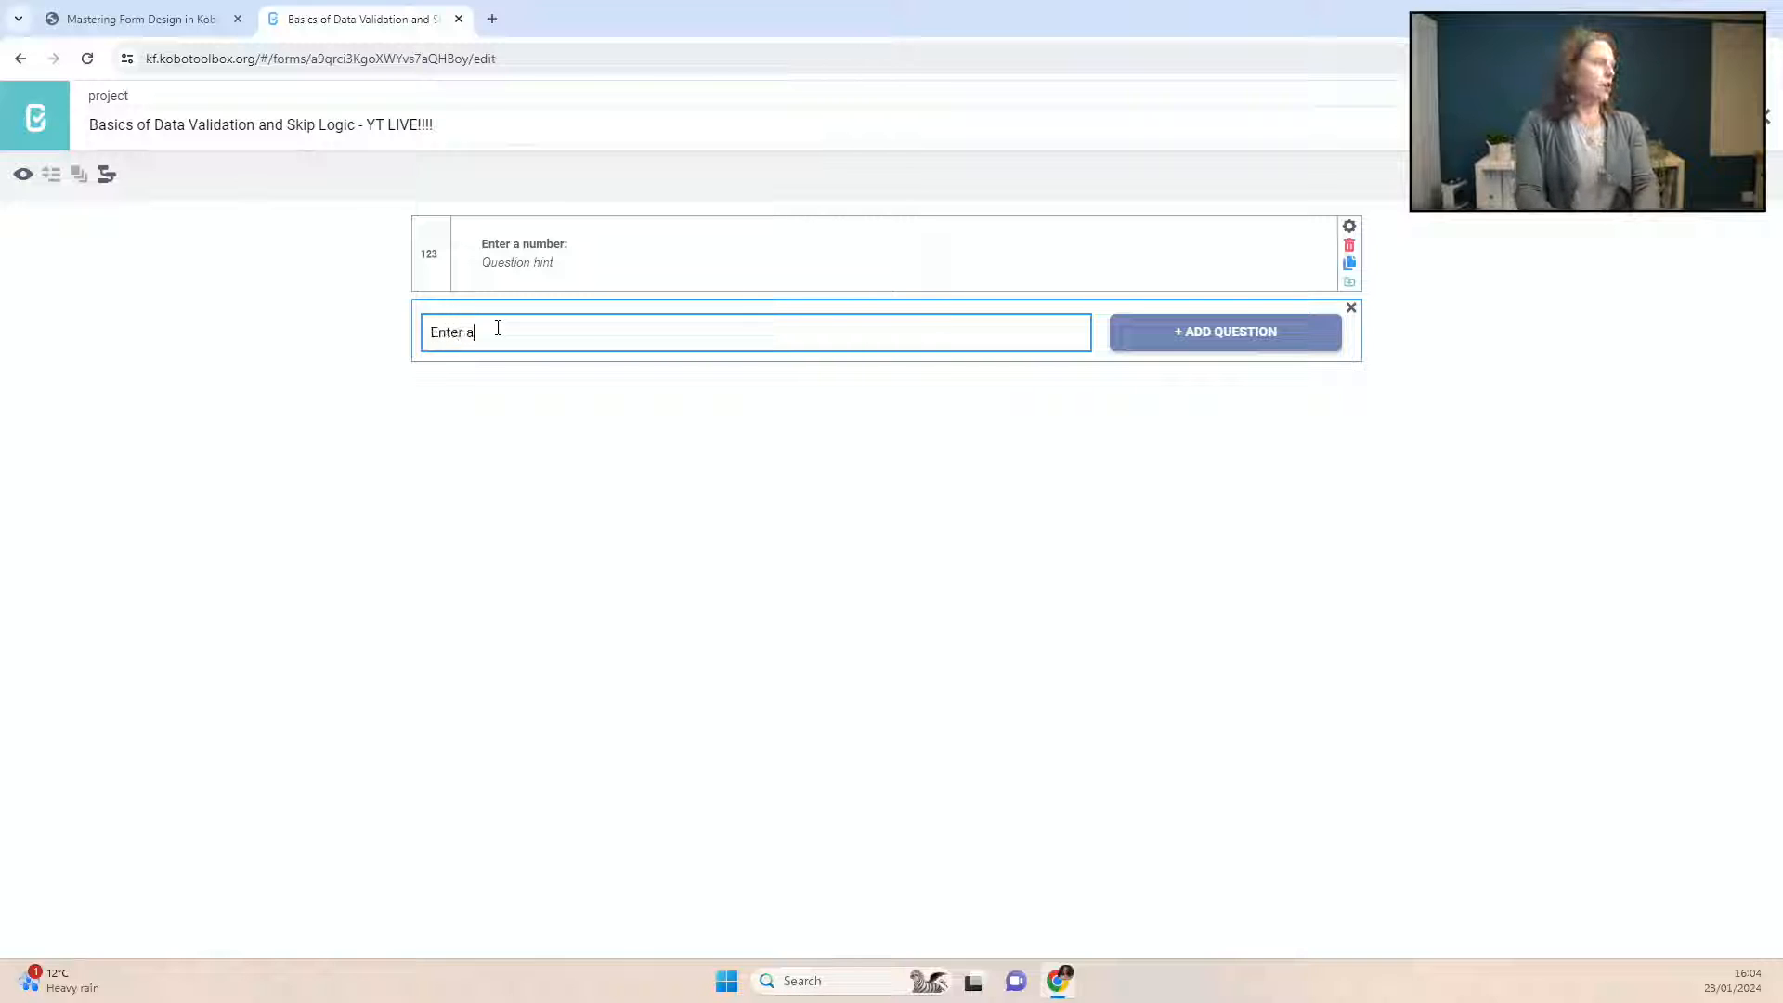
text(bigg)
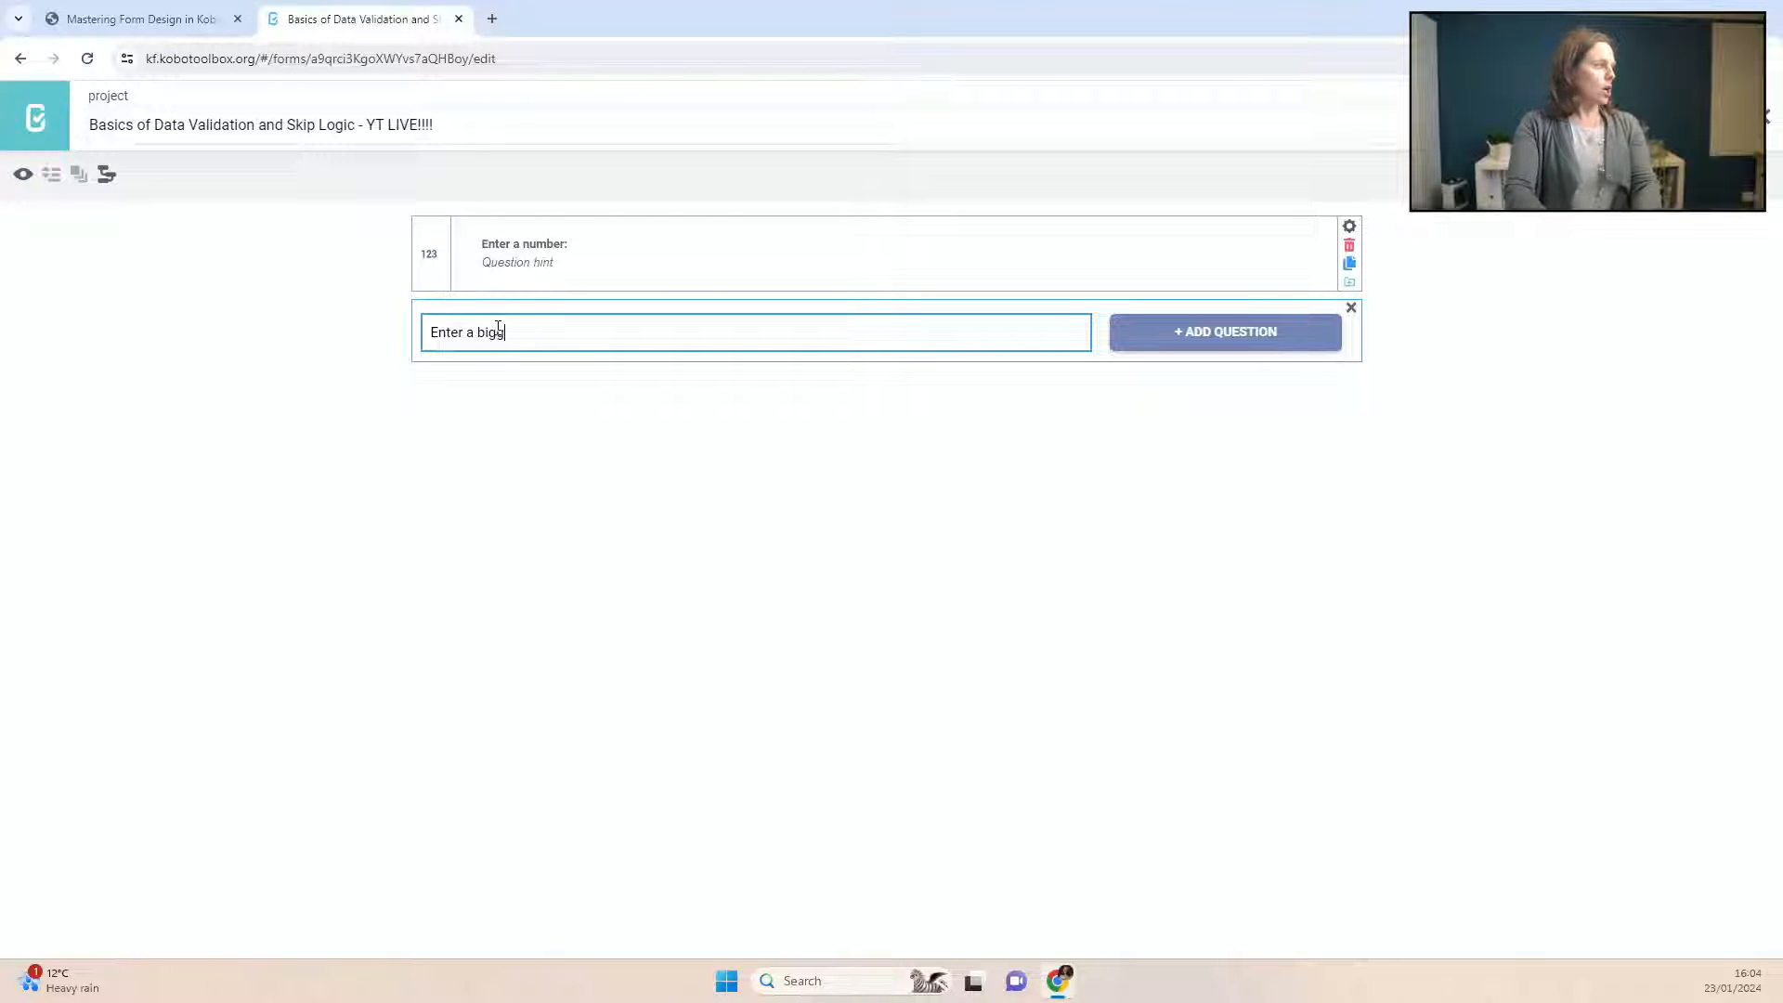
text(er number than )
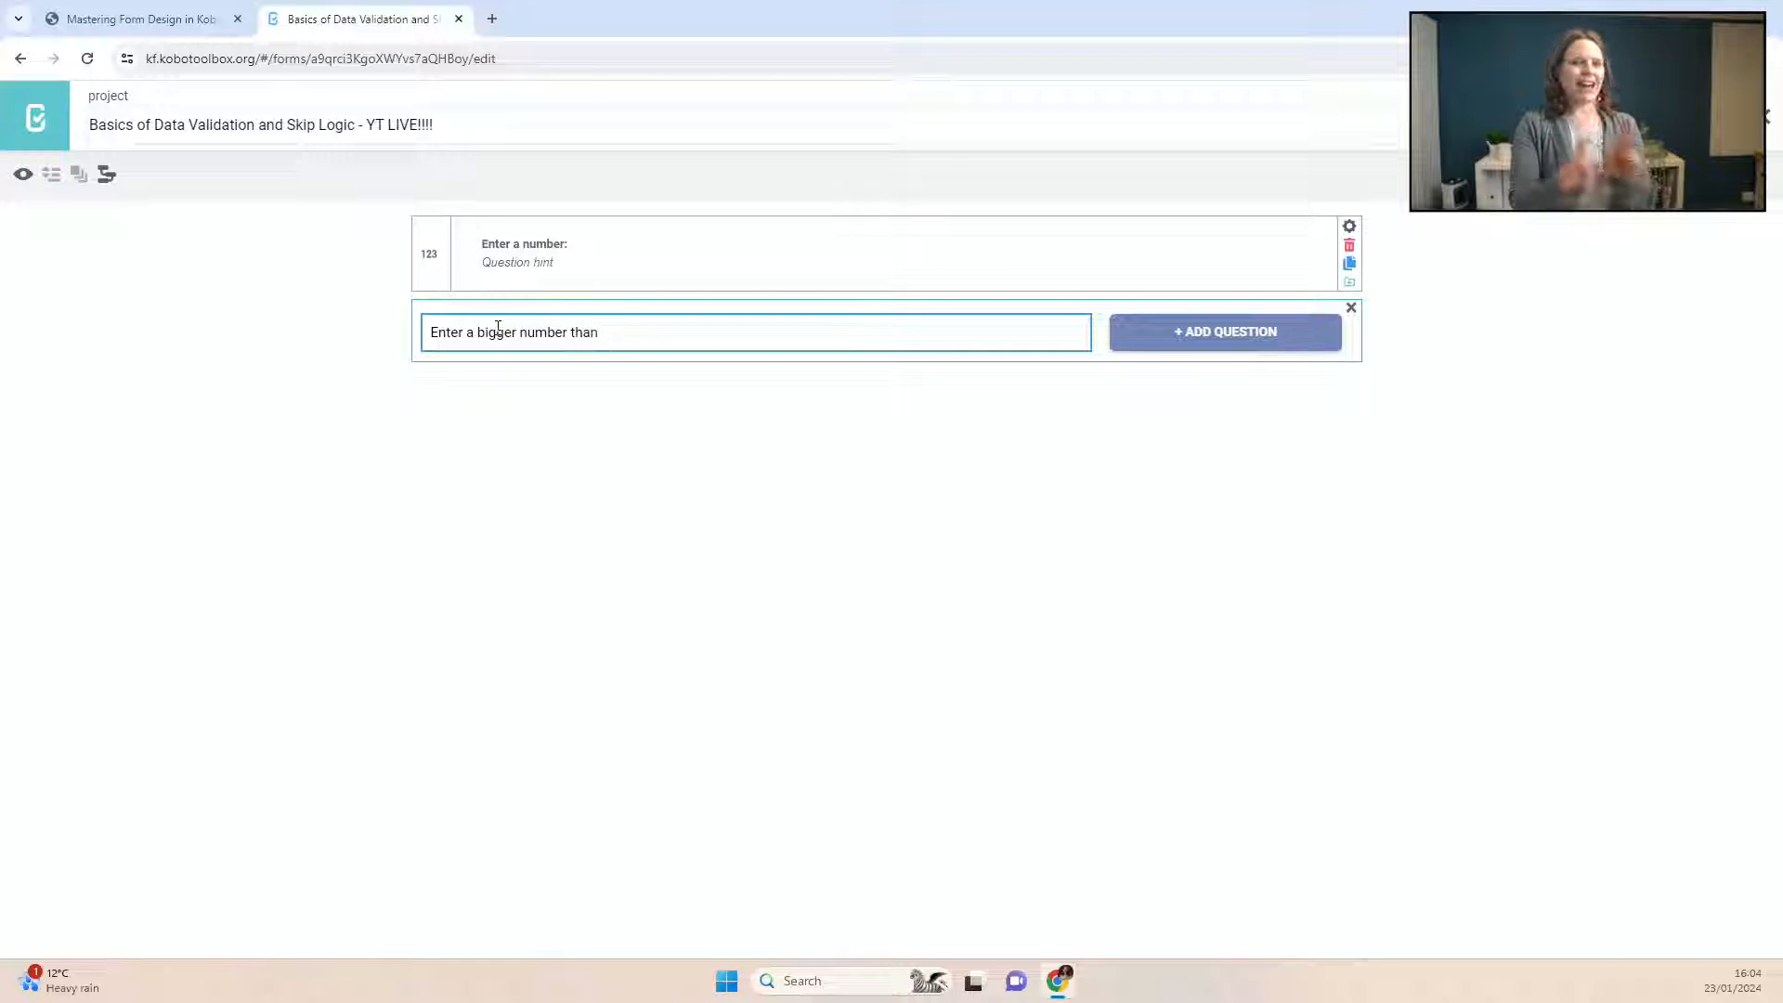
text(S)
text({)
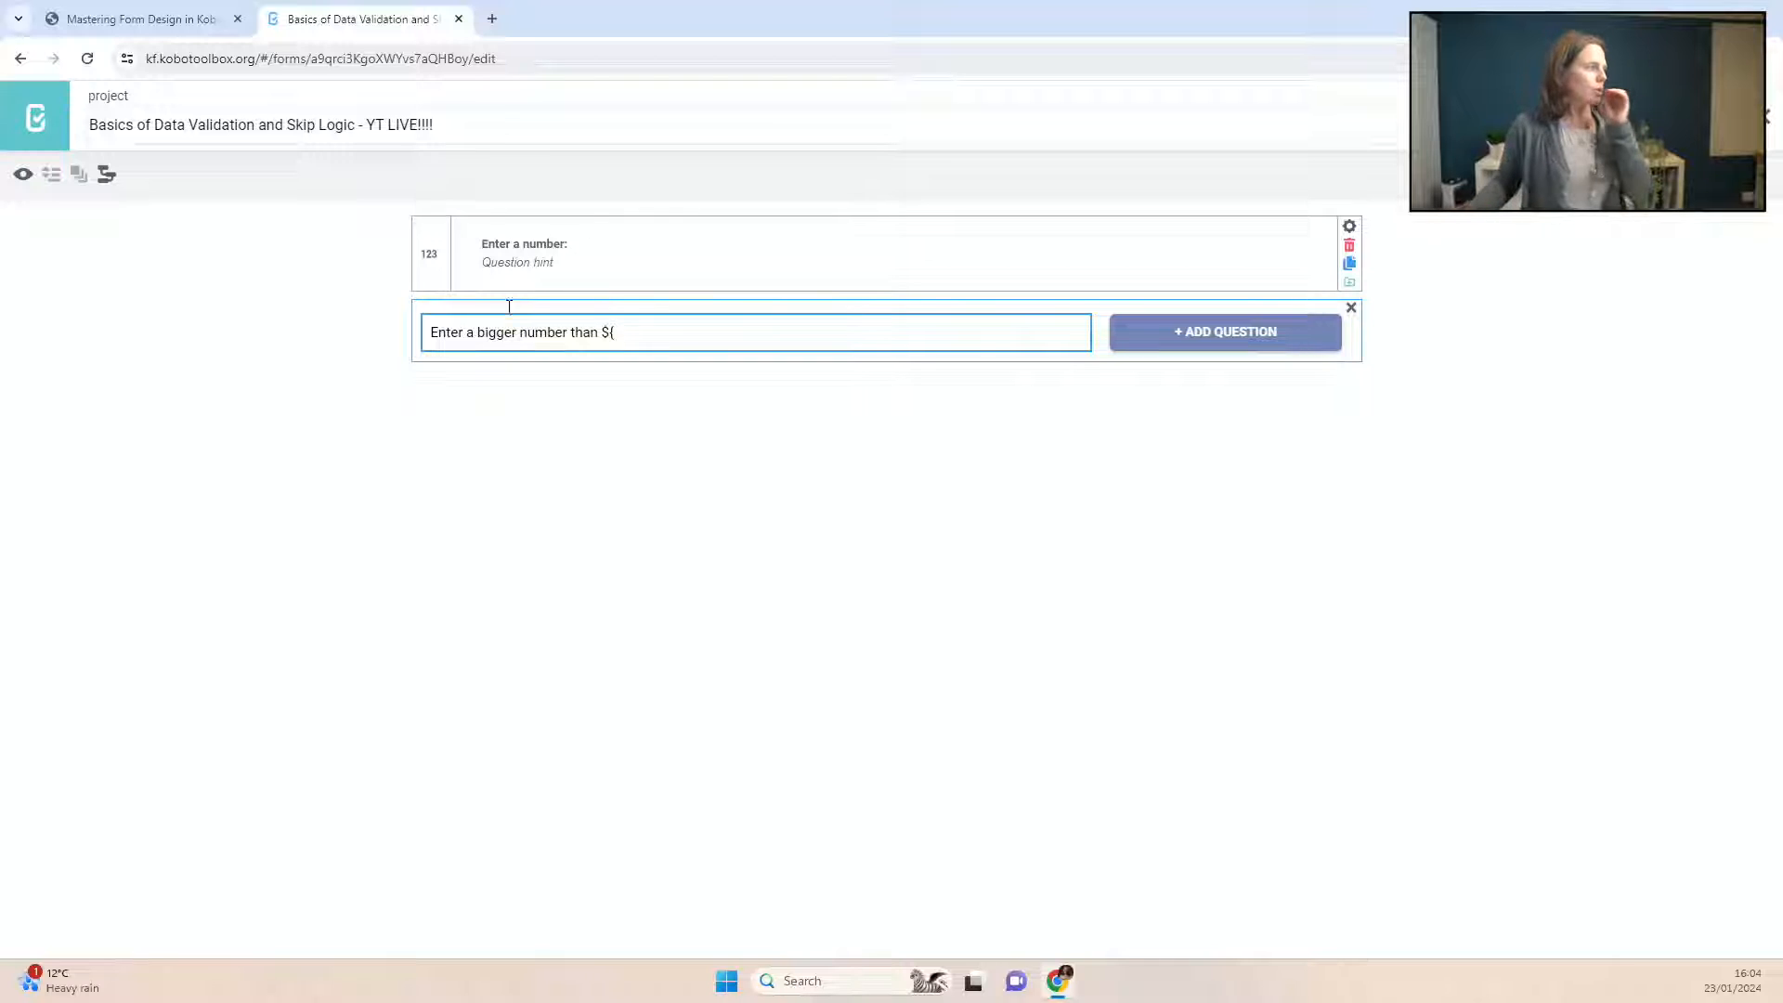
Step: Complete the label's reference as ${Enter_a_number} using the first question's copied data column name, and add it as a Number question
click(1349, 226)
drag(989, 332, 882, 333)
key(ctrl+c)
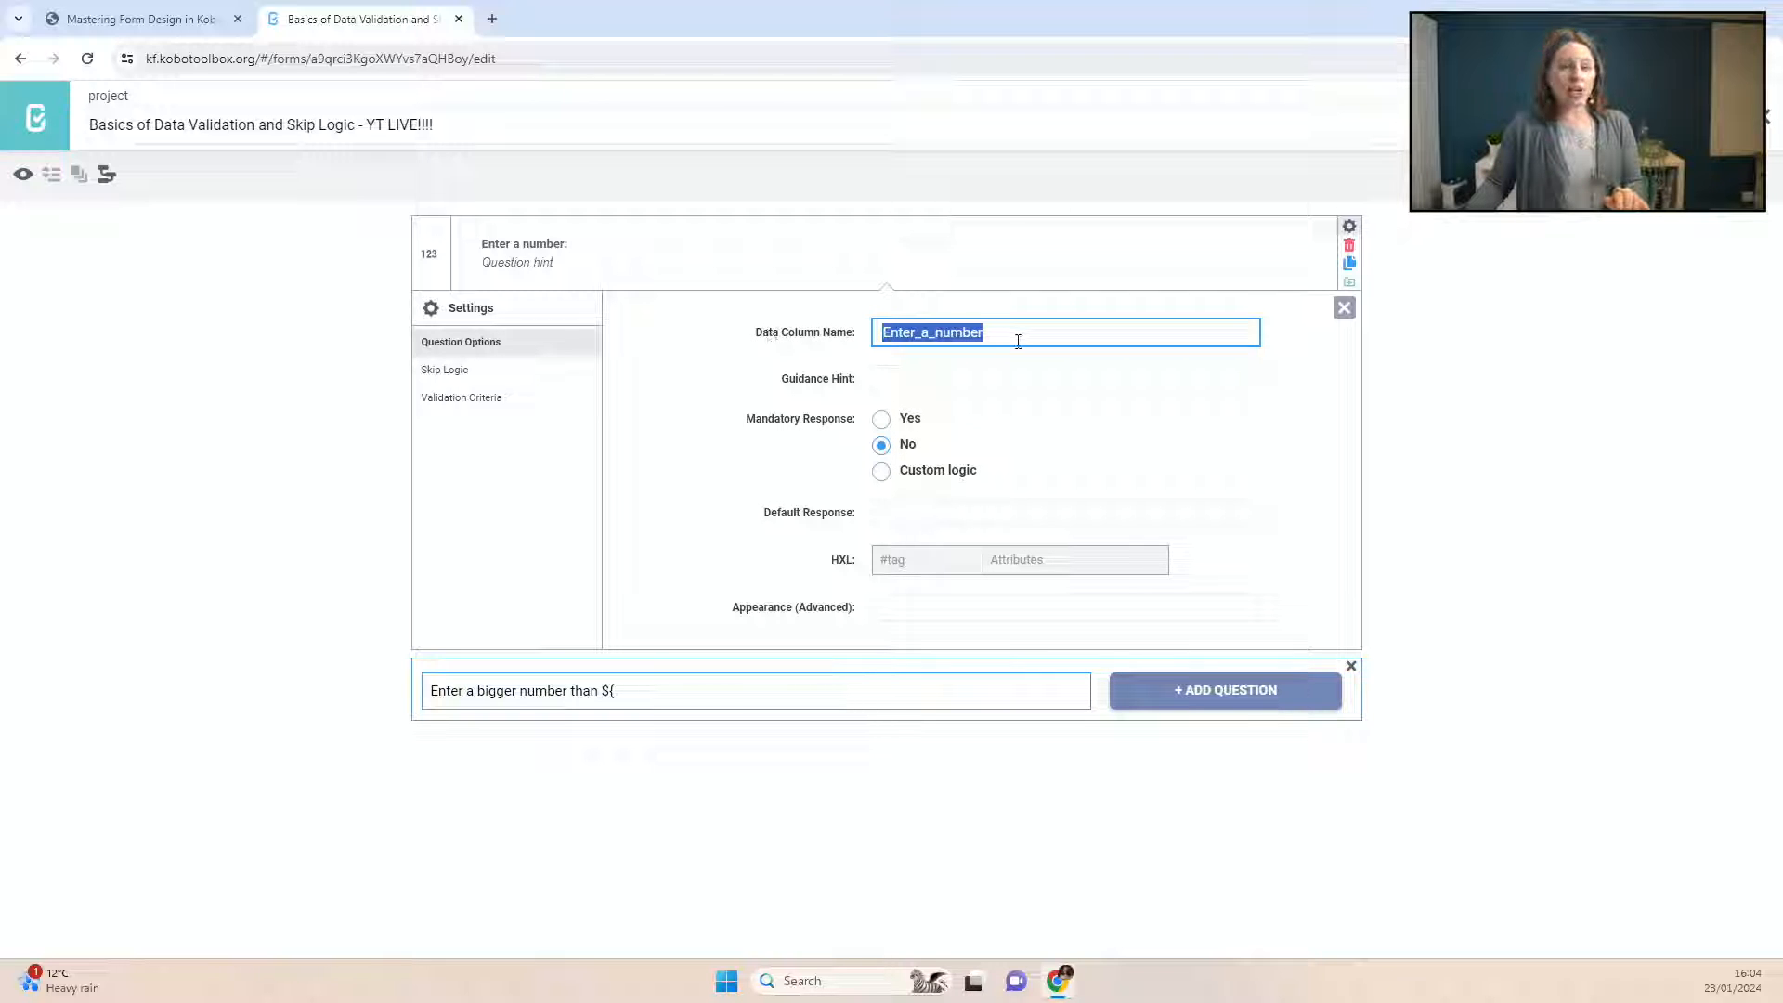
click(640, 691)
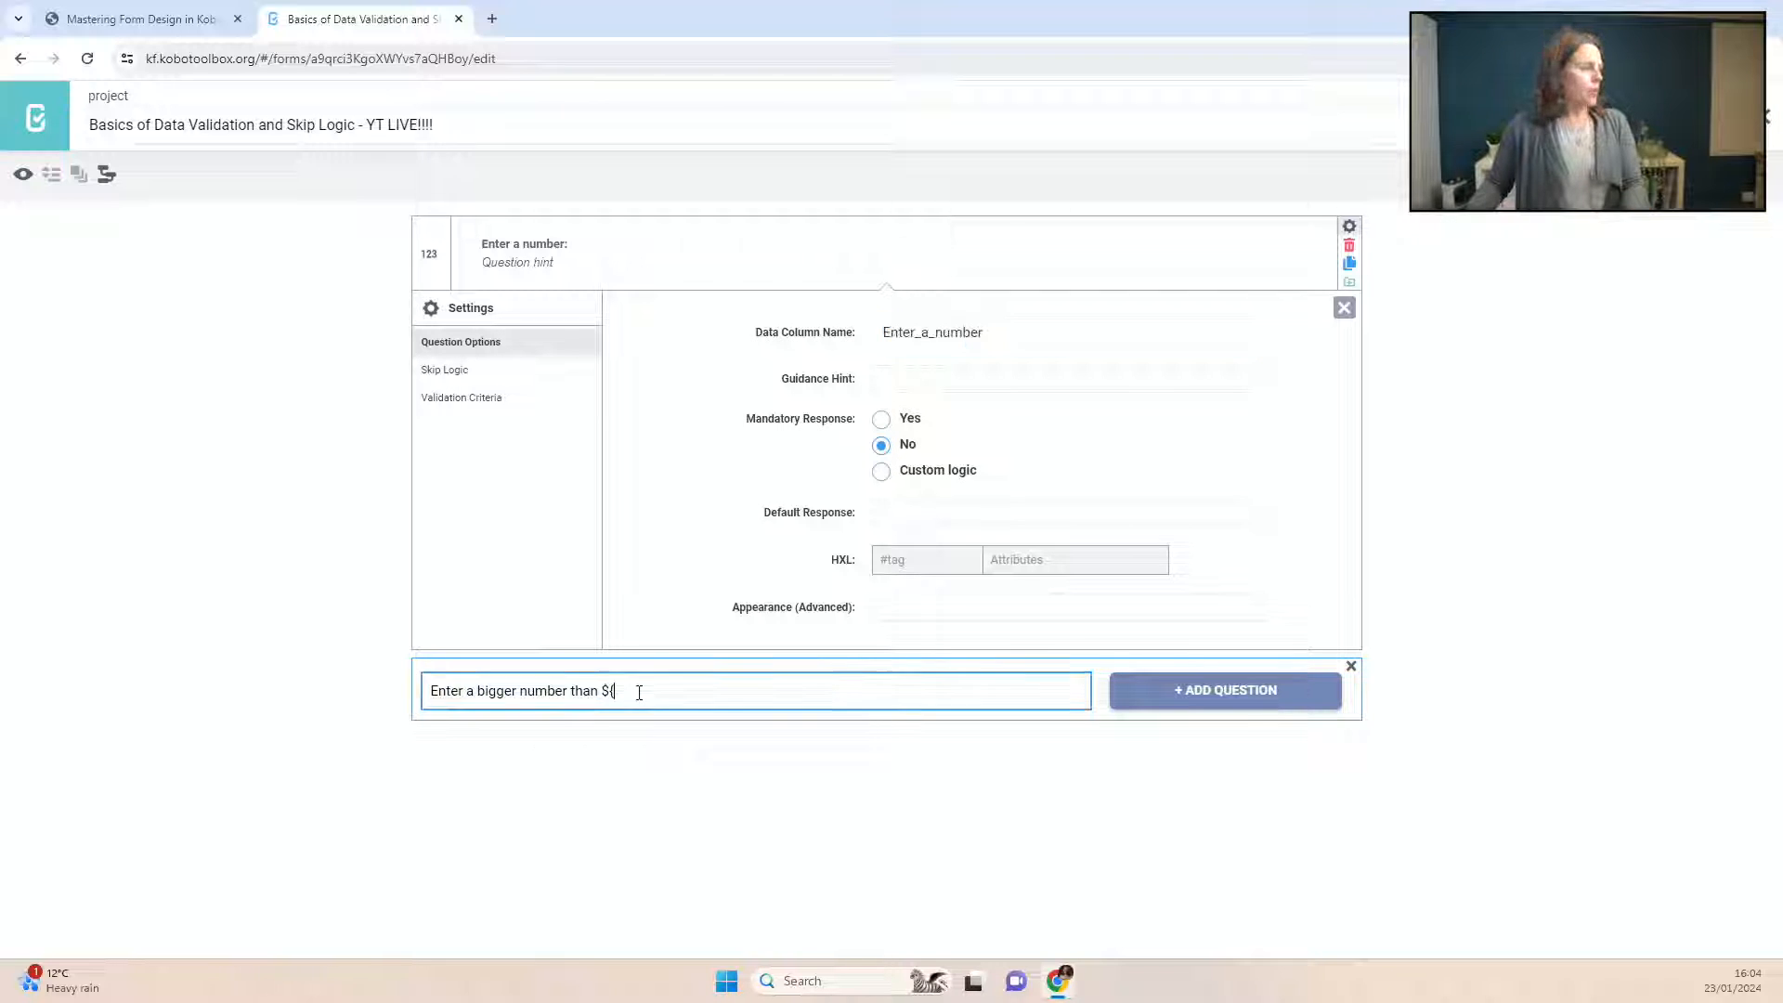
key(ctrl+v)
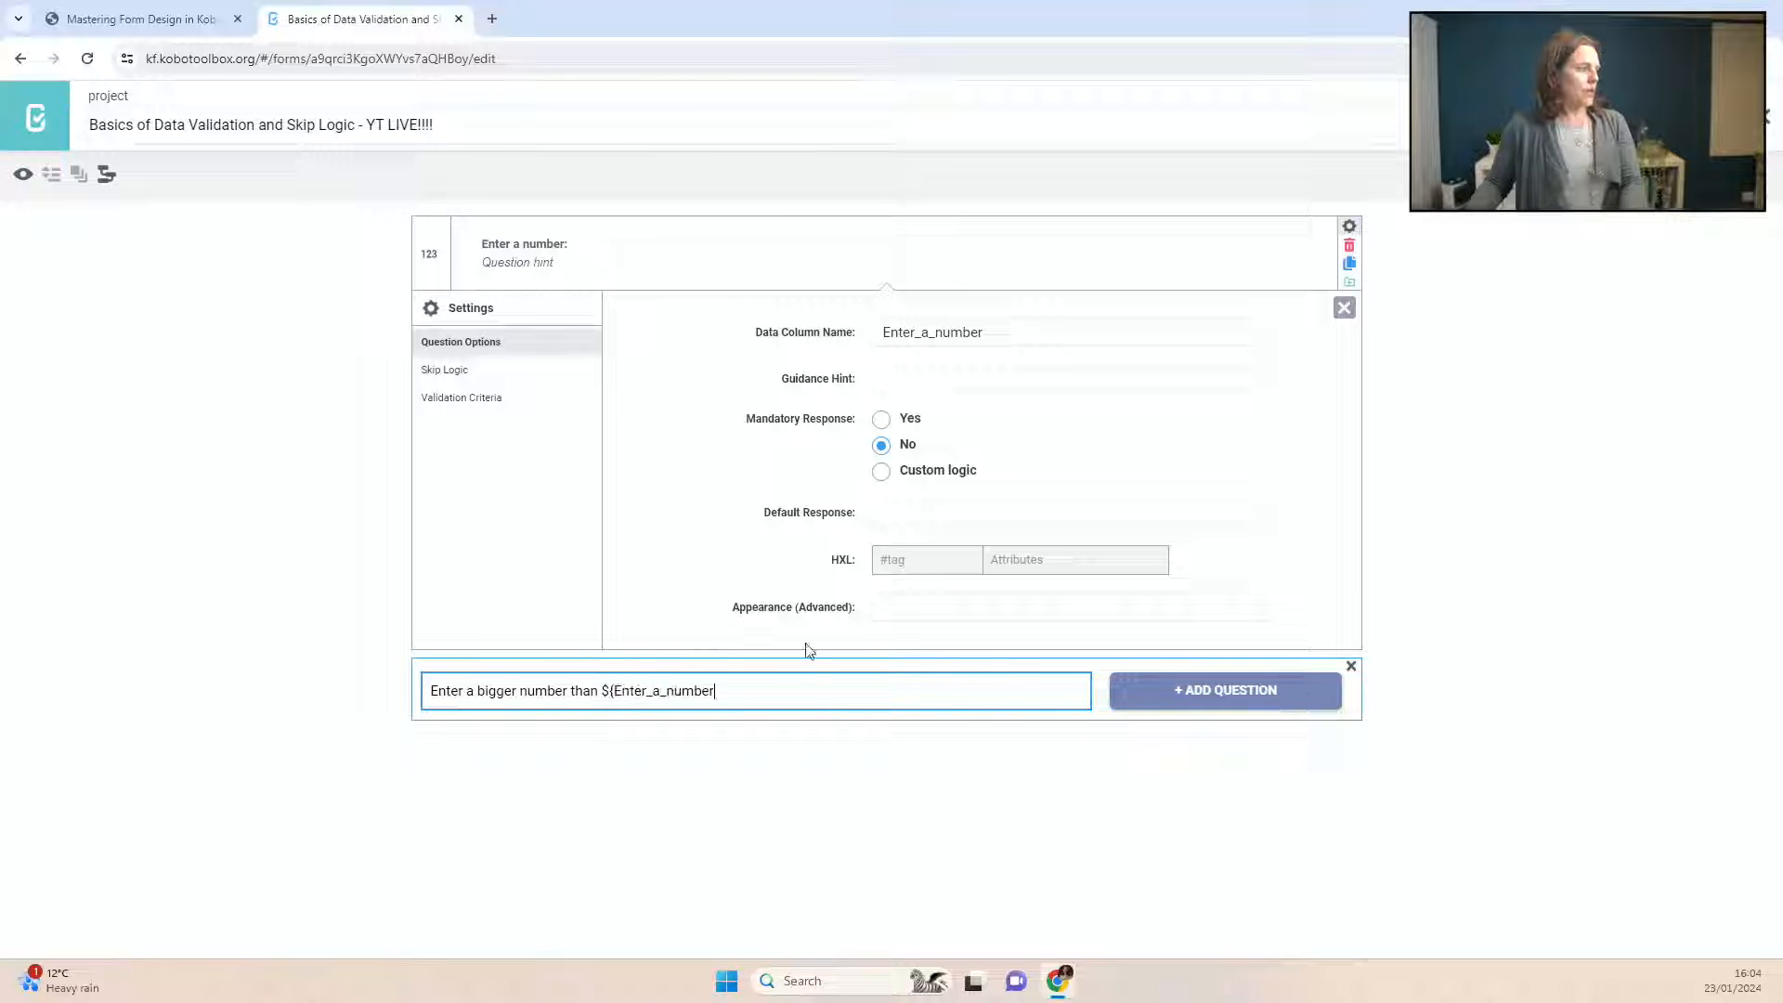
click(1343, 308)
click(725, 335)
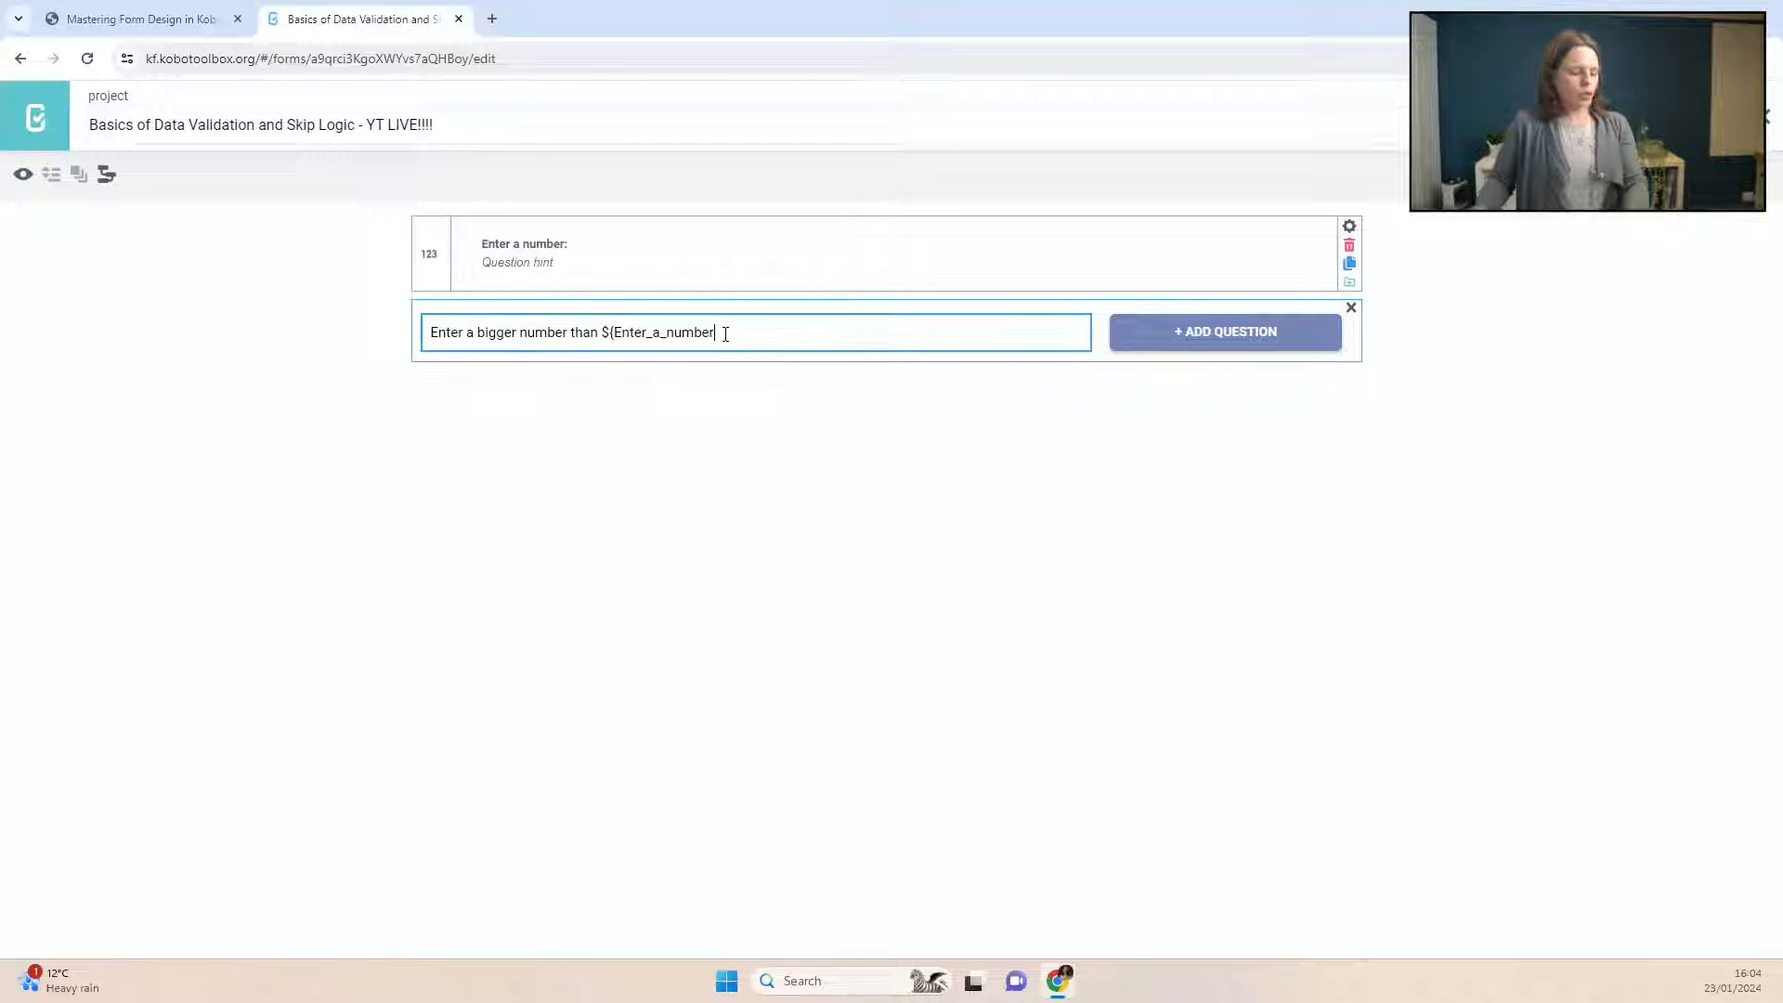
text(})
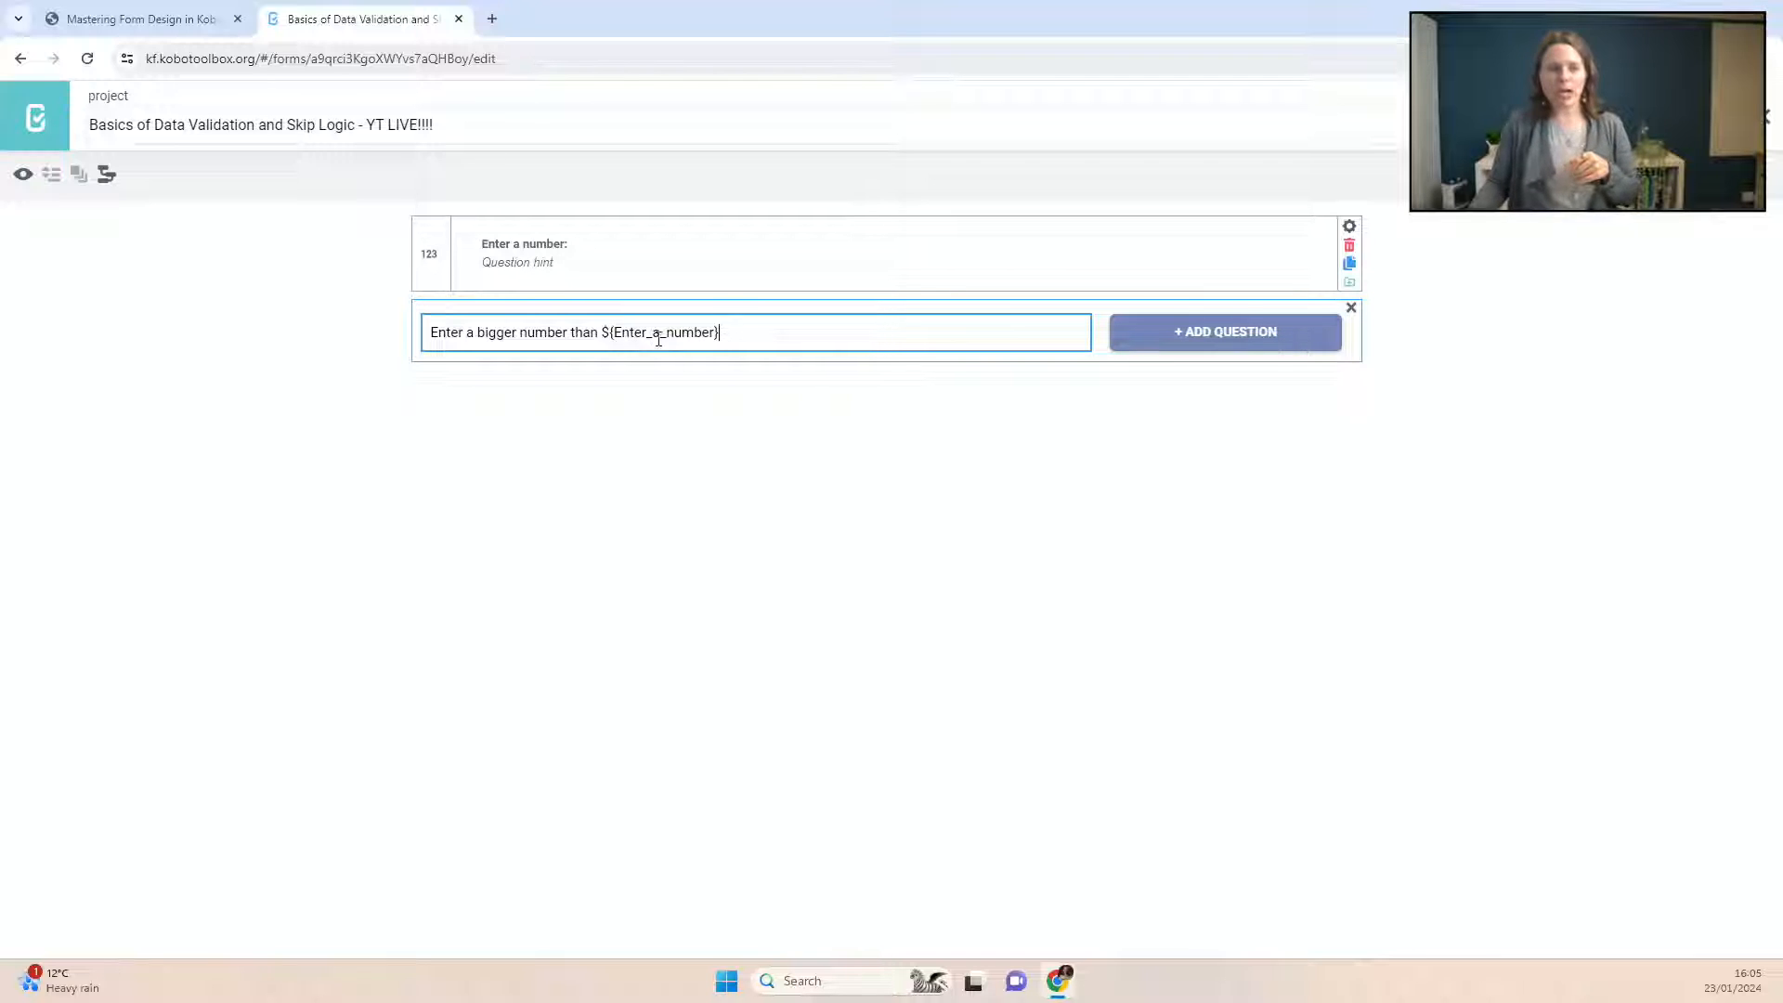
click(1207, 340)
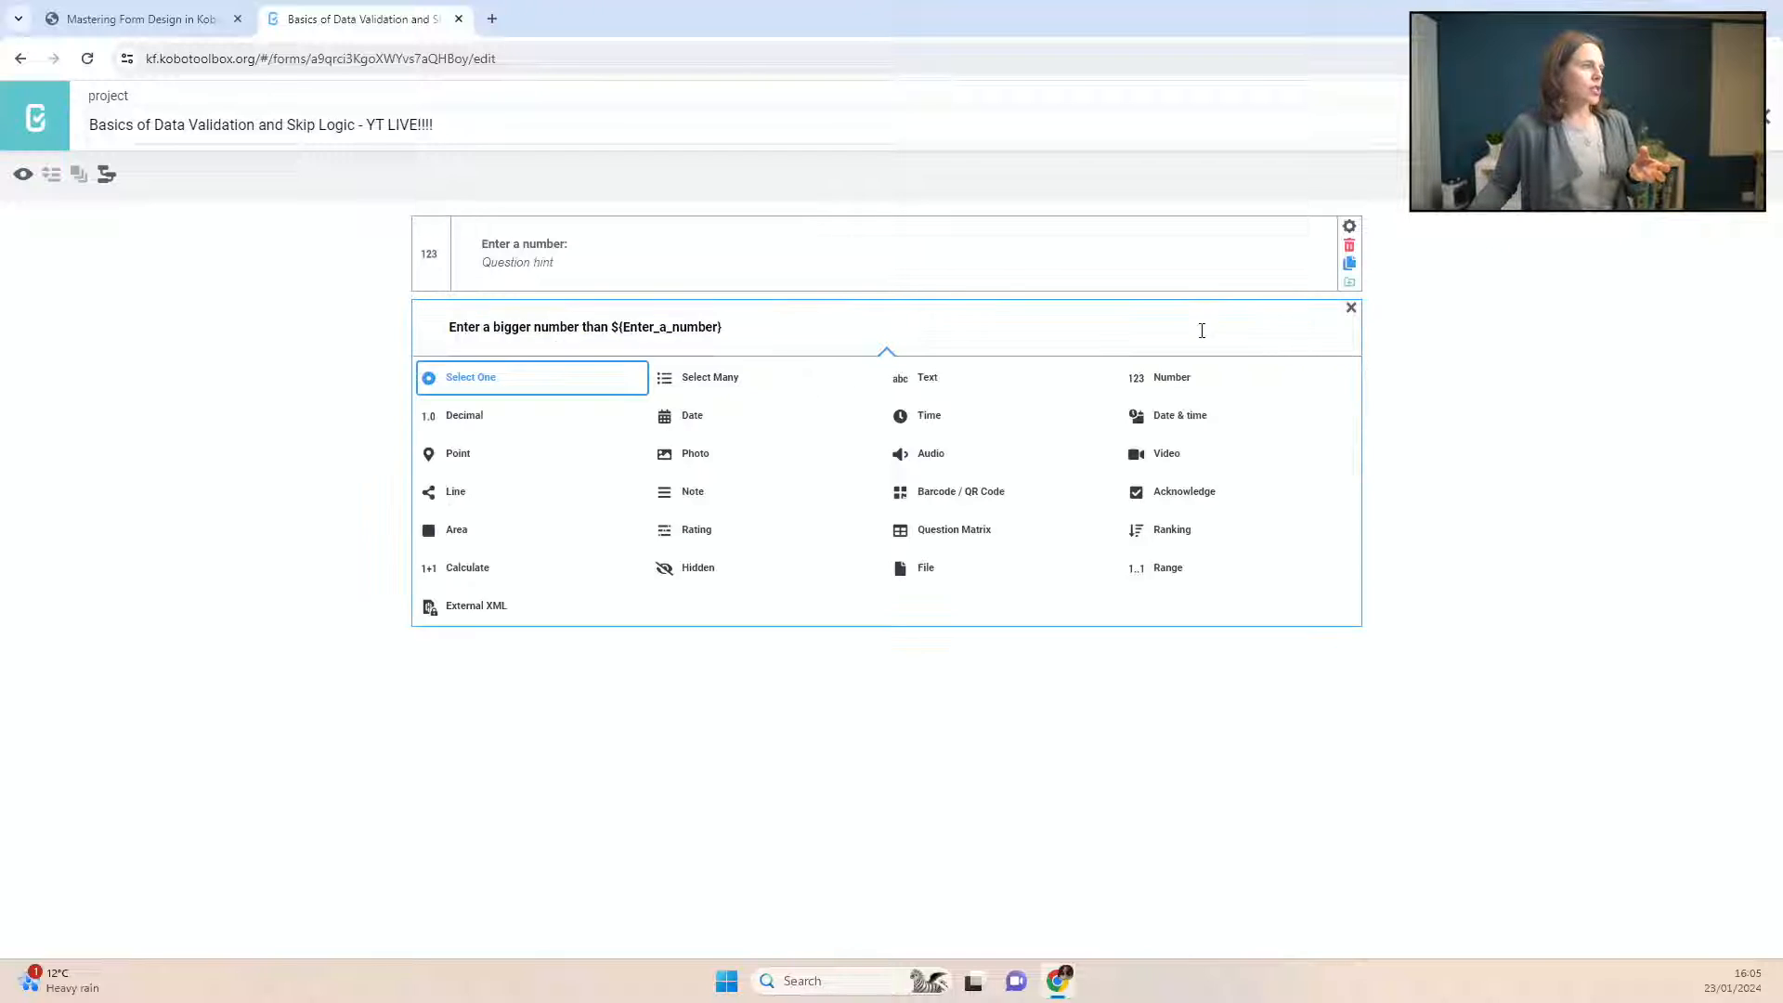
click(1173, 384)
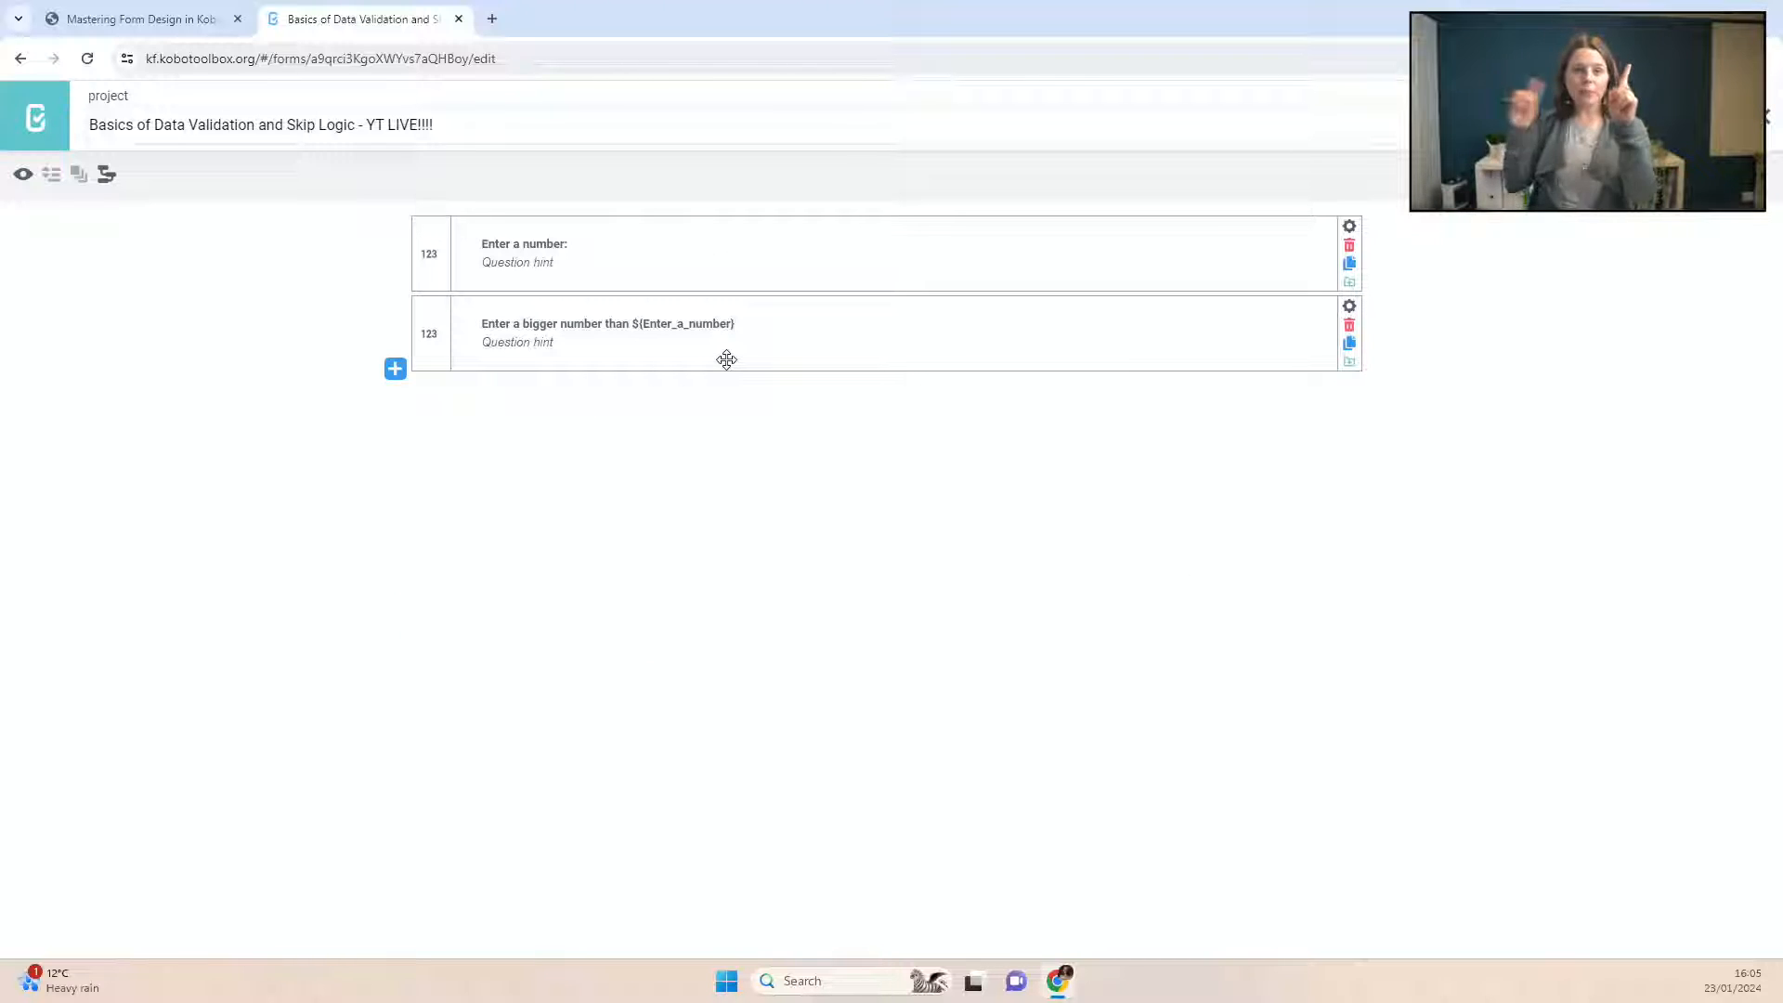
Step: Open the validation criteria for the "Enter a bigger number than ${Enter_a_number}" question
click(1350, 305)
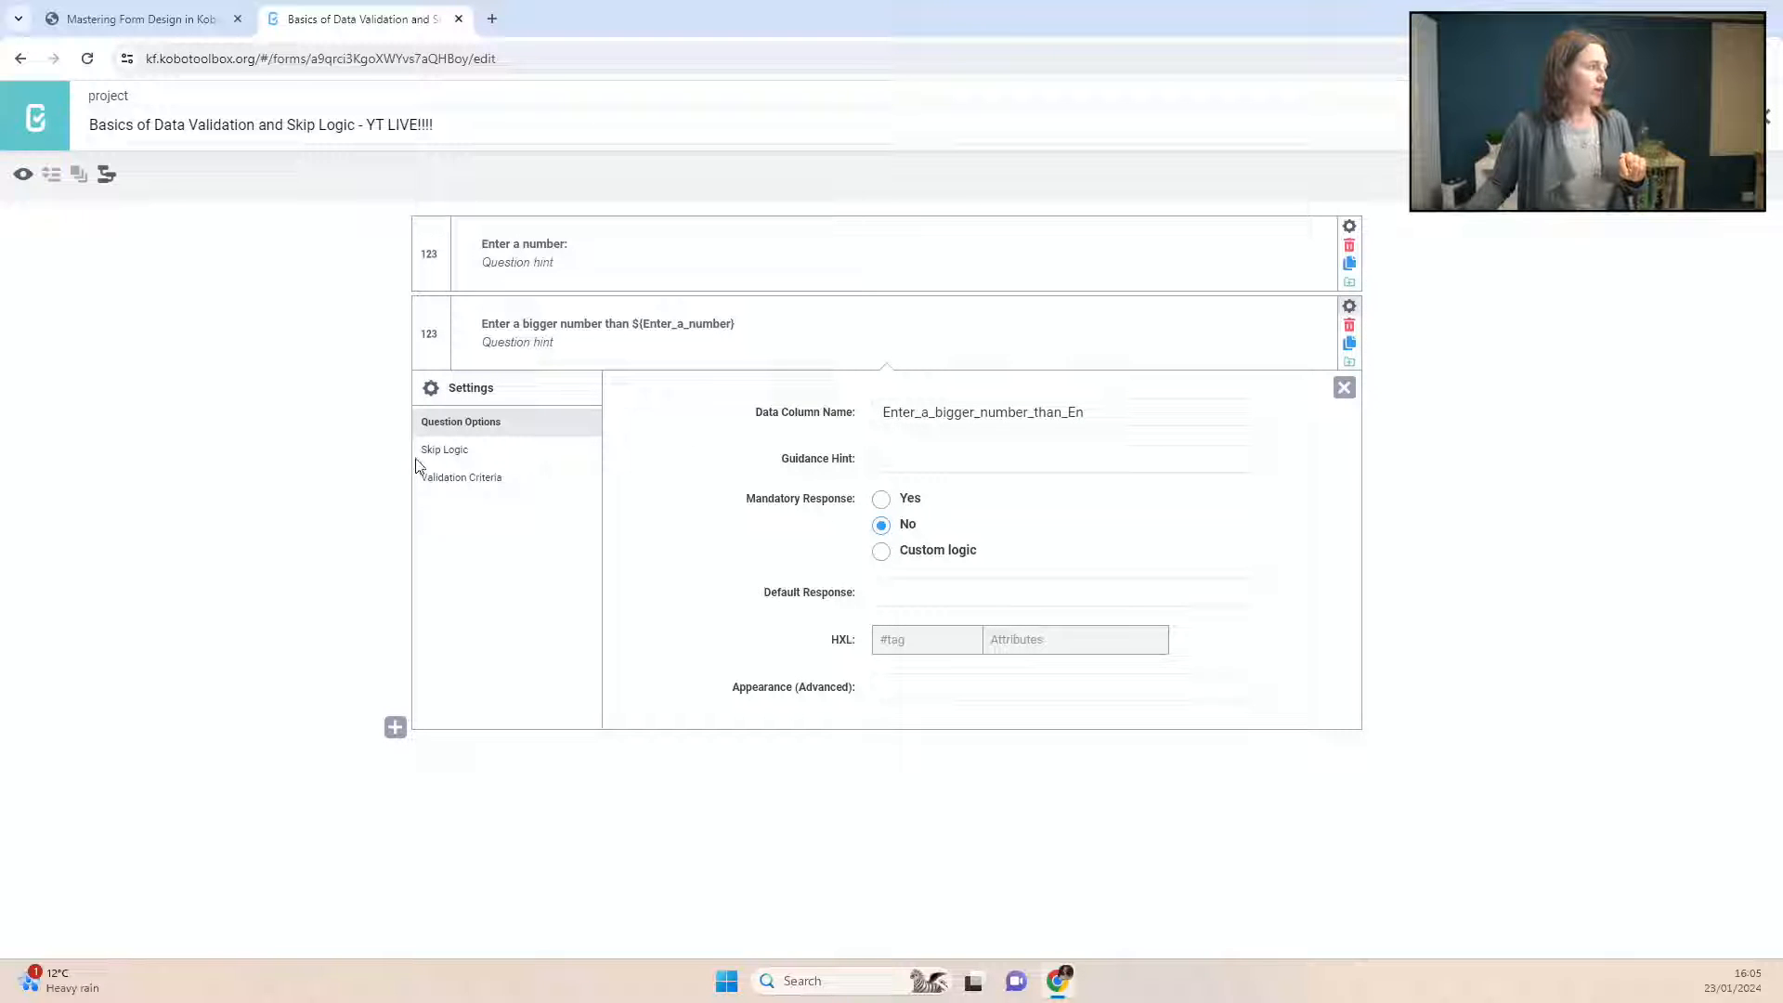
click(463, 480)
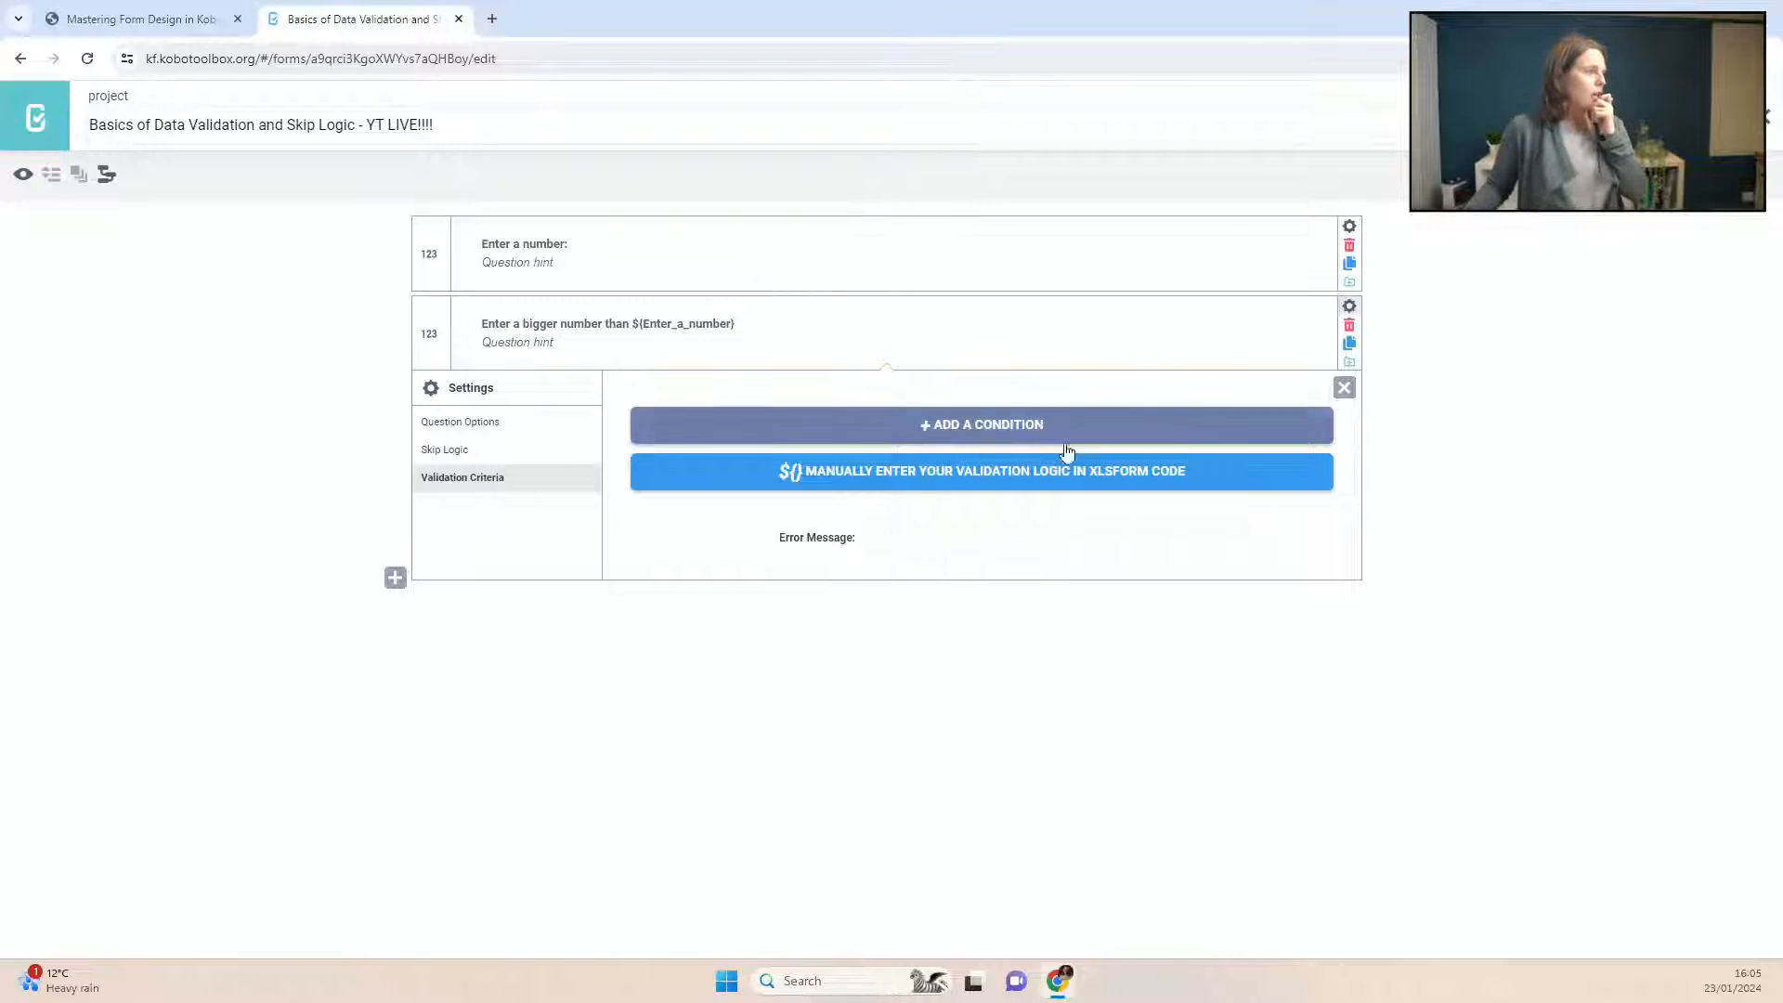
Step: Try a validation condition requiring the second question's response to be Greater Than (>) 10
click(992, 429)
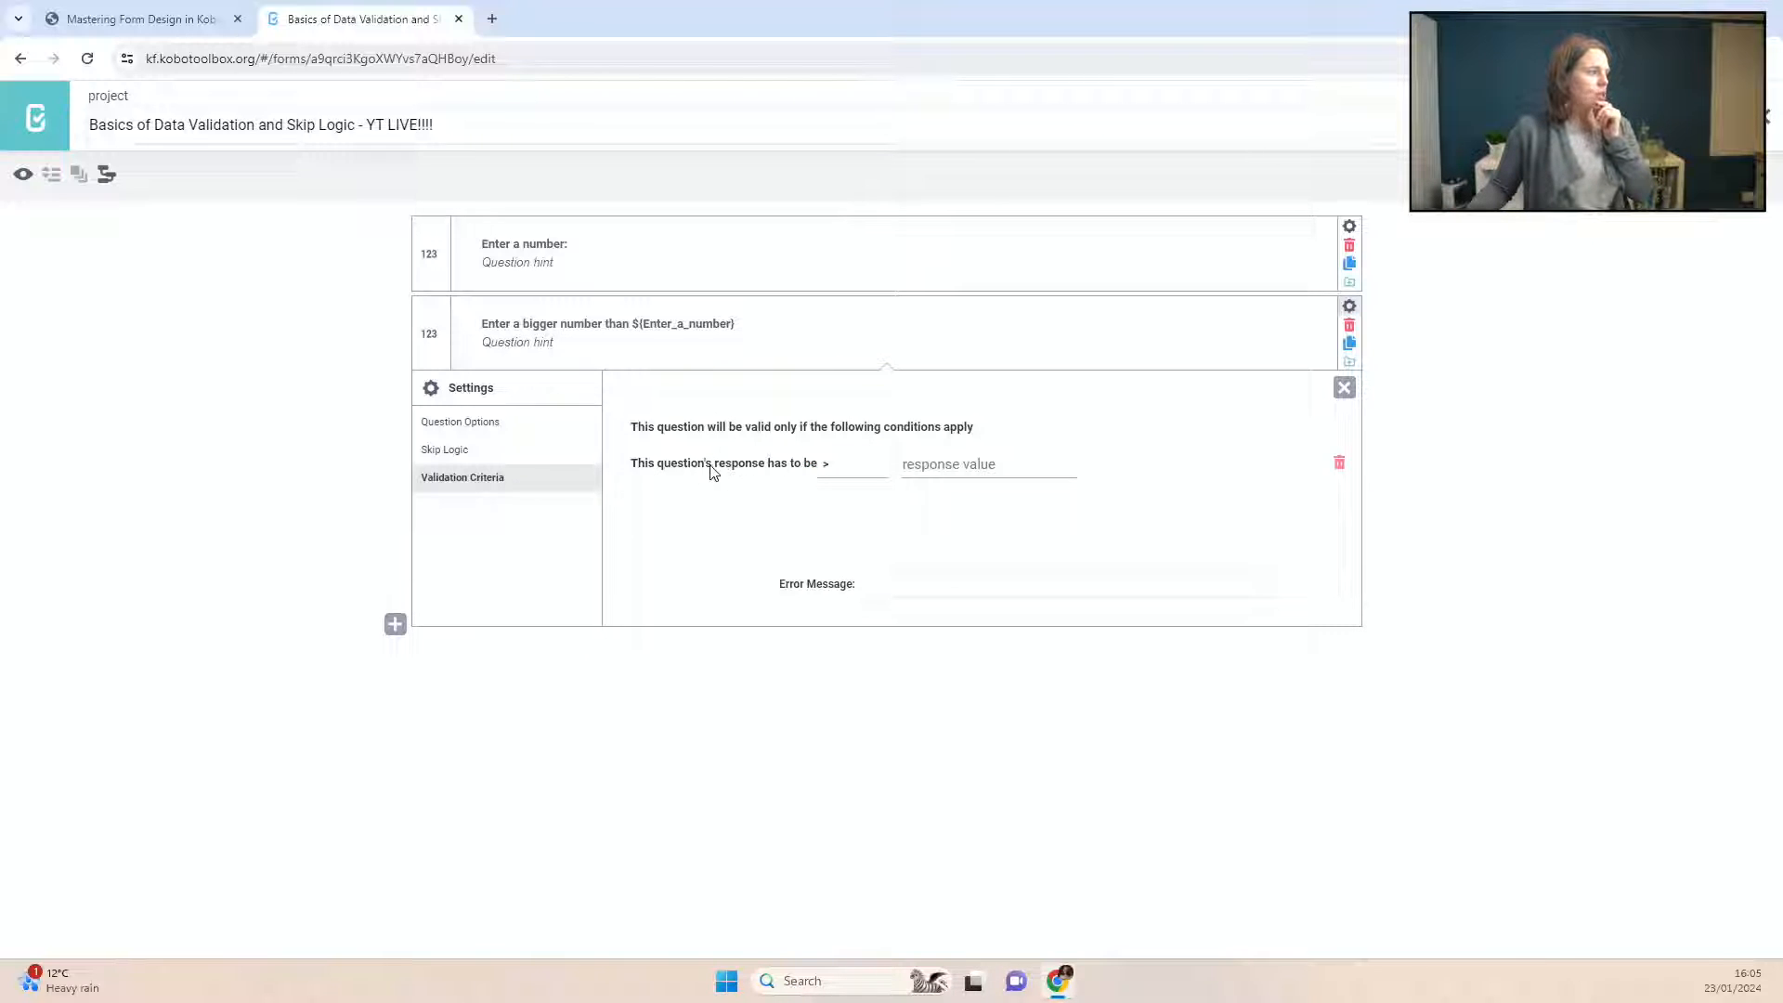
click(825, 467)
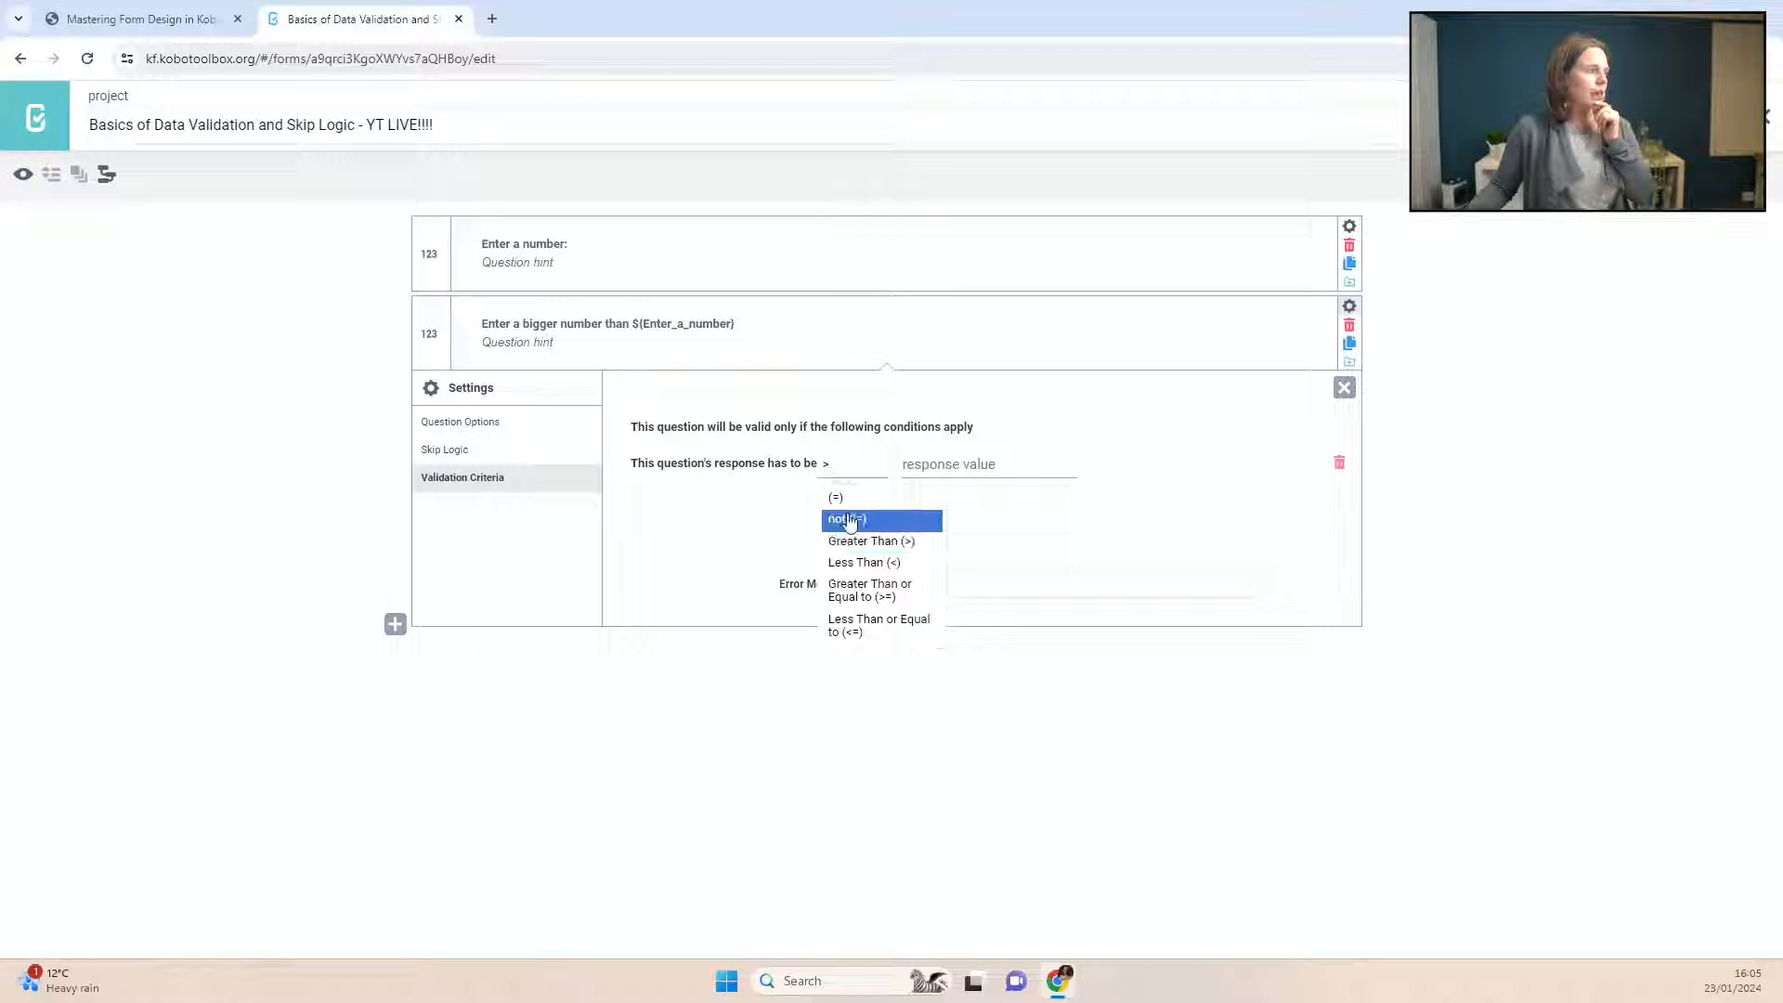
click(855, 542)
click(963, 464)
click(896, 463)
click(911, 465)
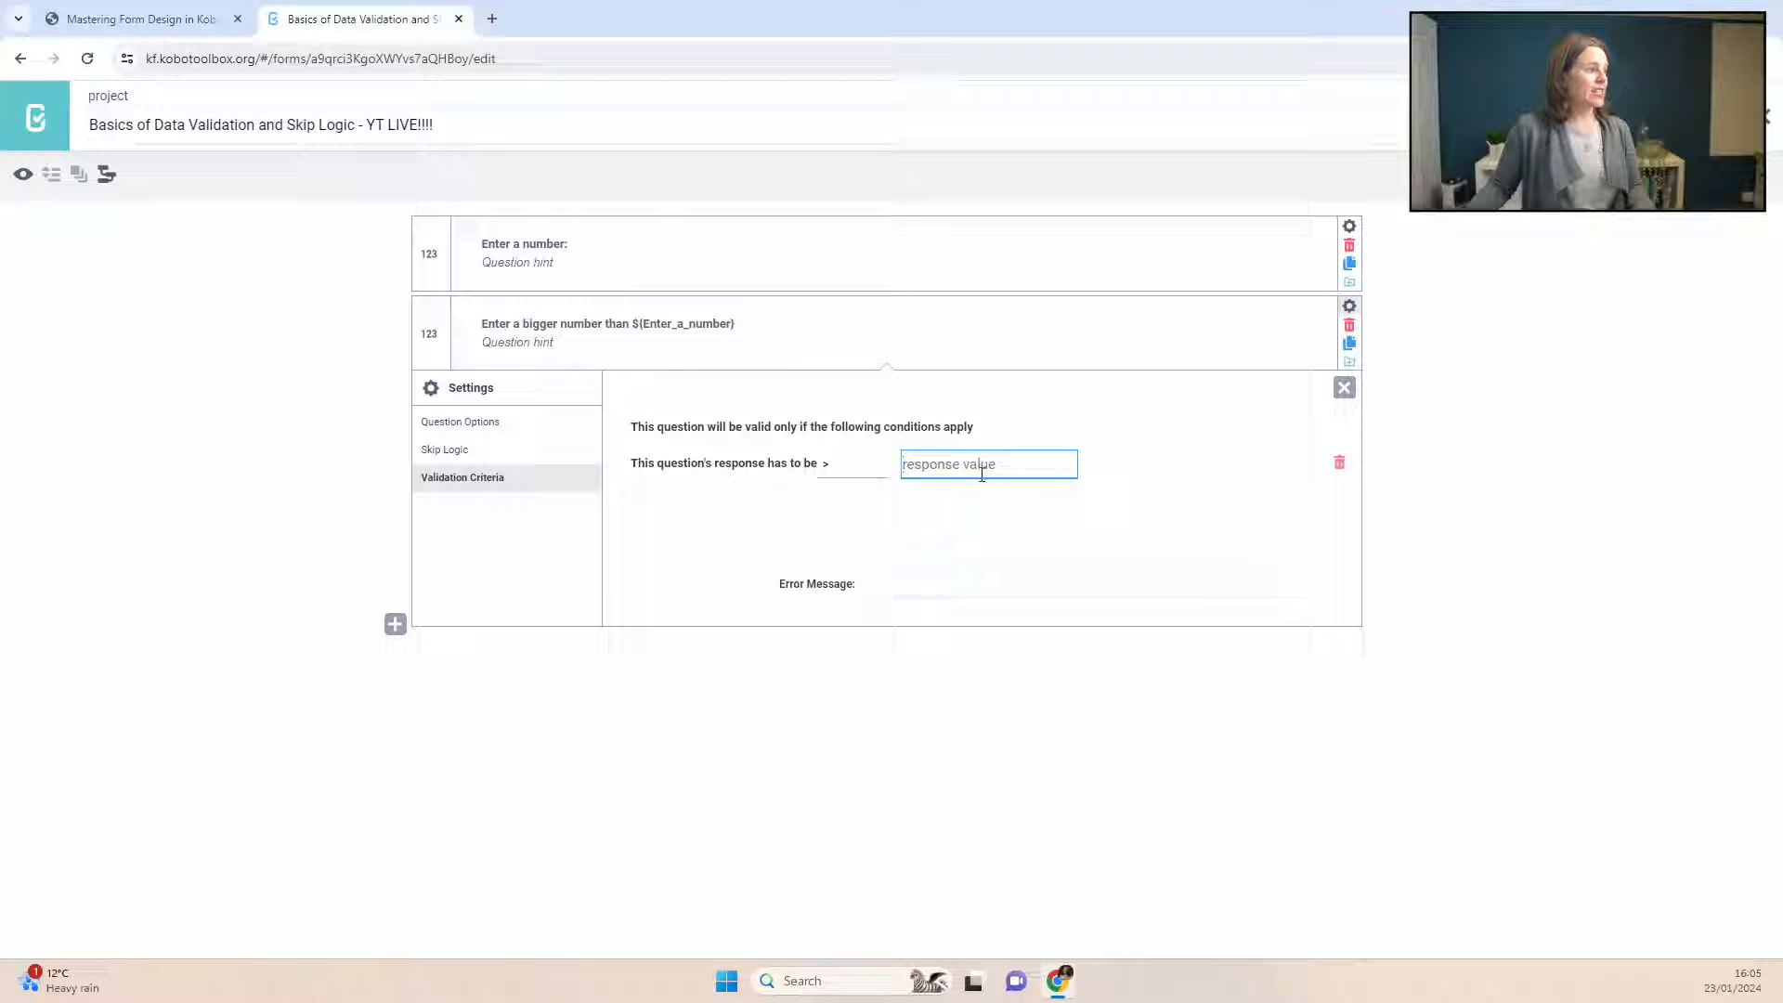
text(10)
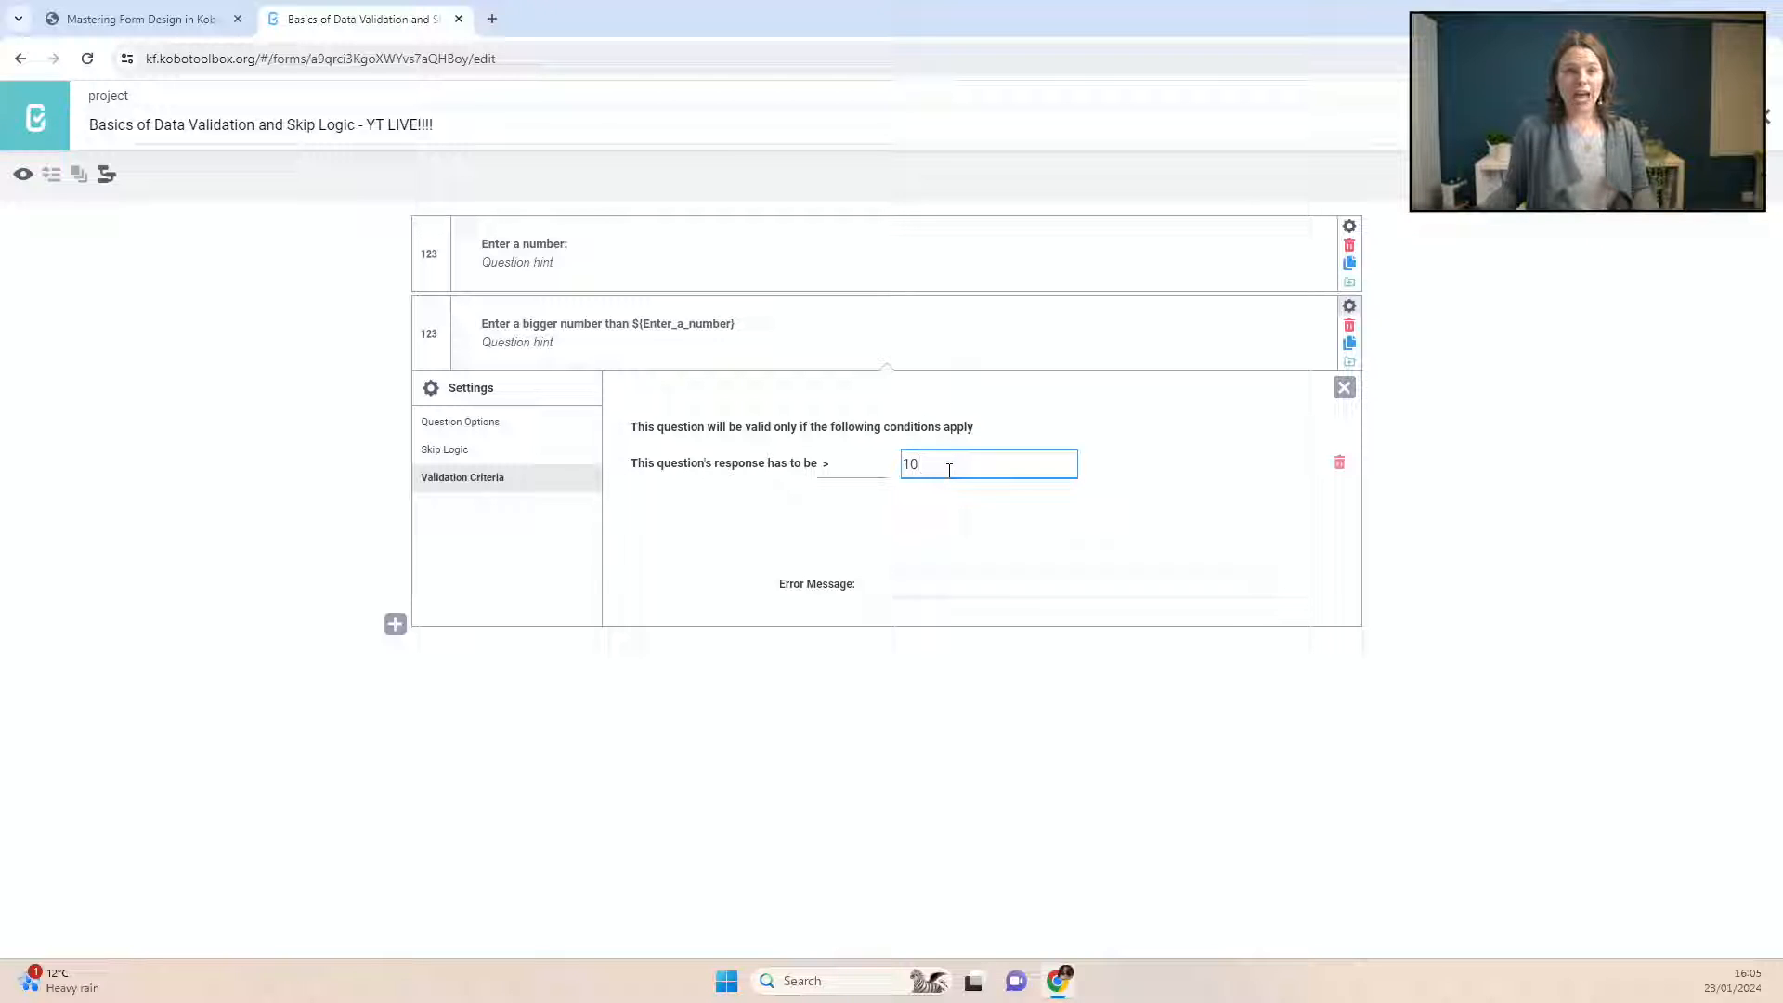
Step: Switch the validation condition's operator to Less Than (<), and remove the condition
click(859, 469)
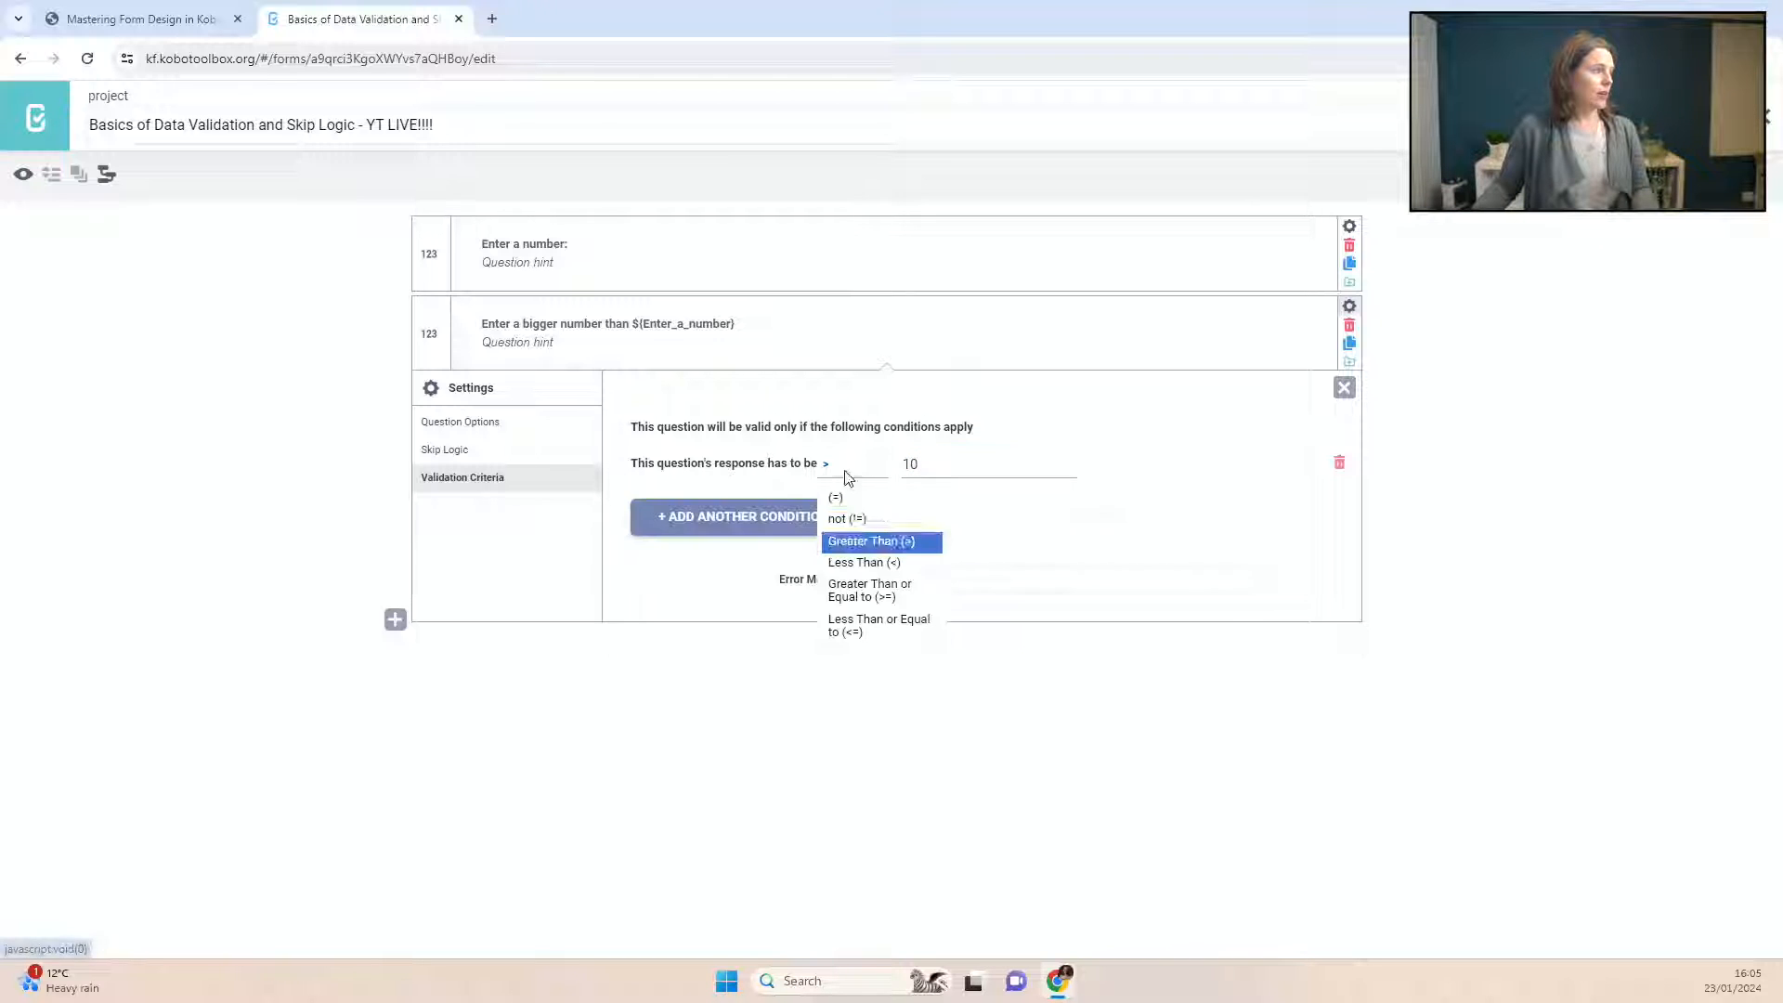
click(854, 564)
click(921, 473)
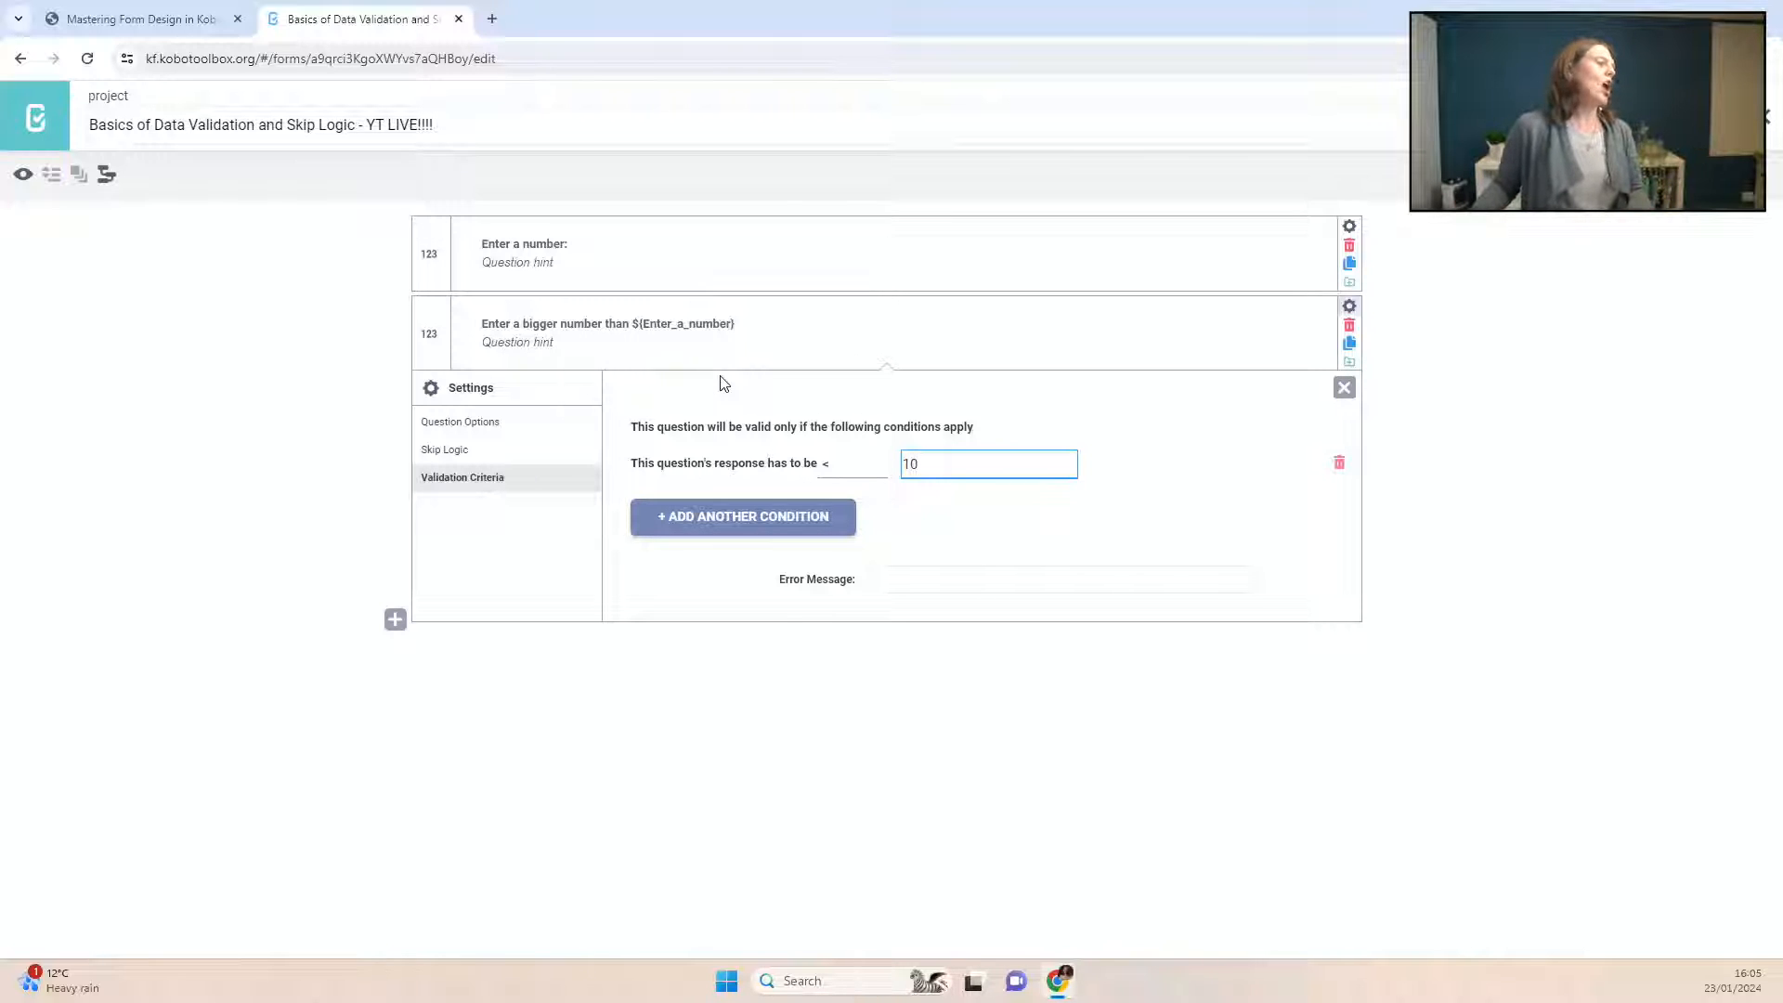
click(1339, 463)
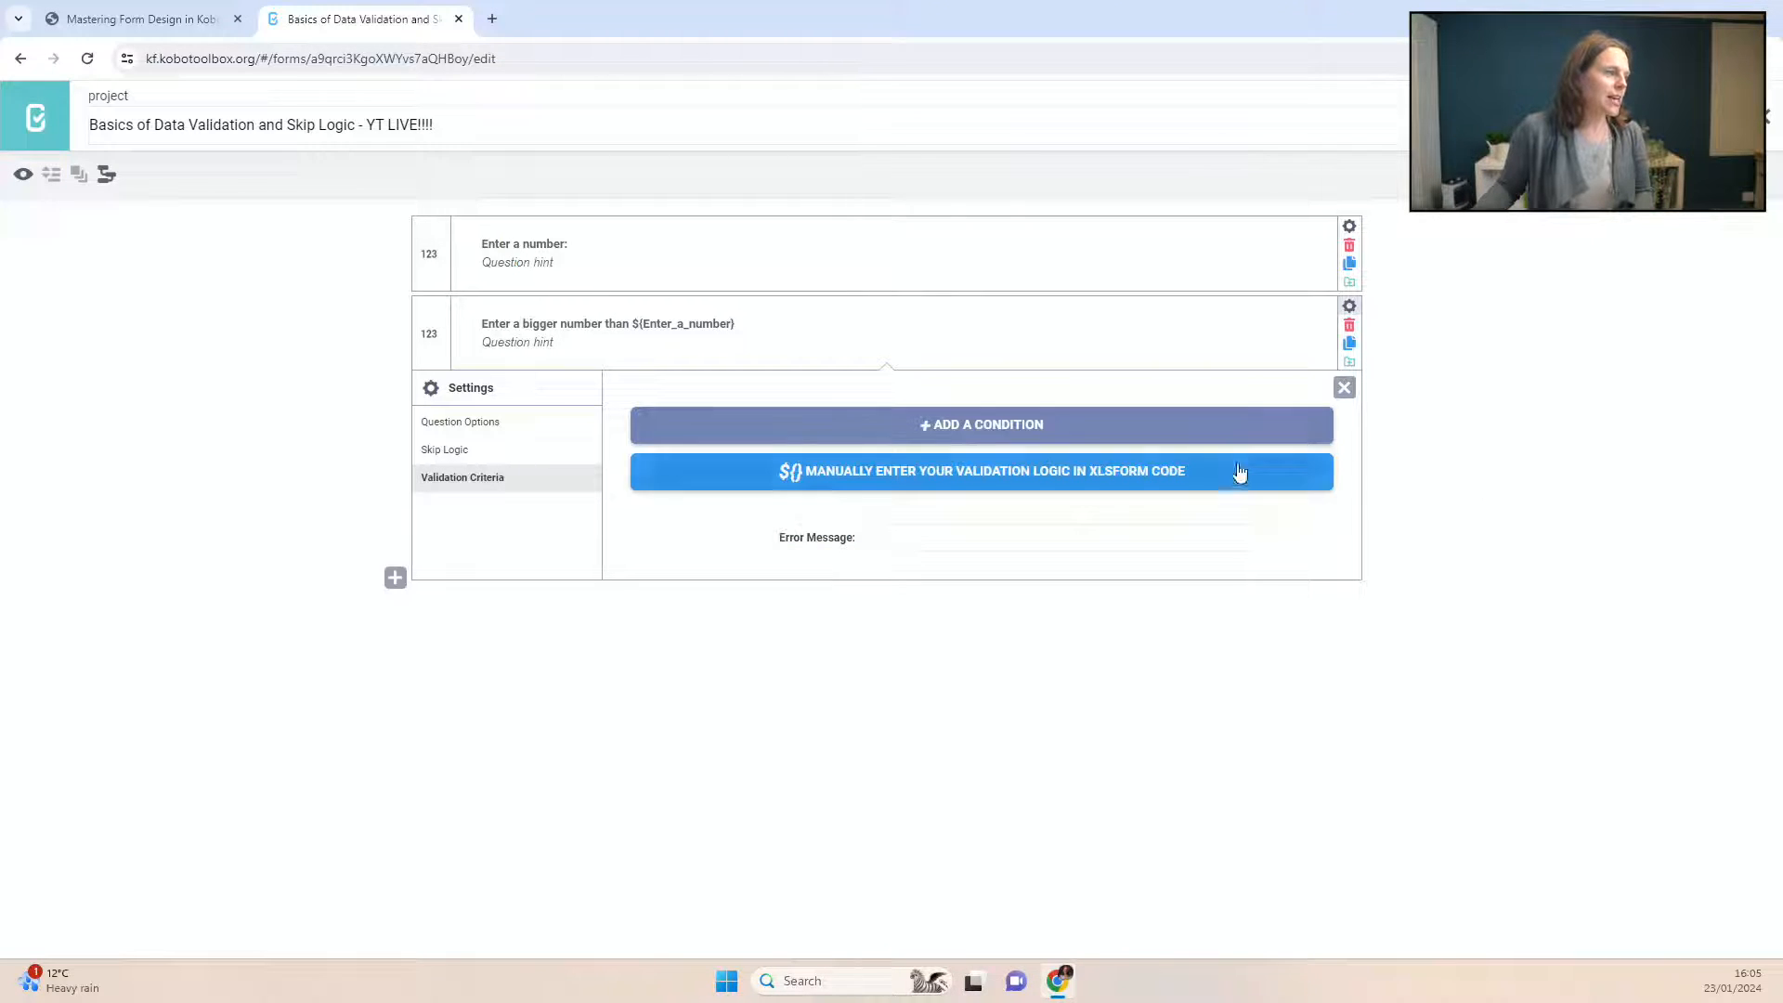
click(881, 480)
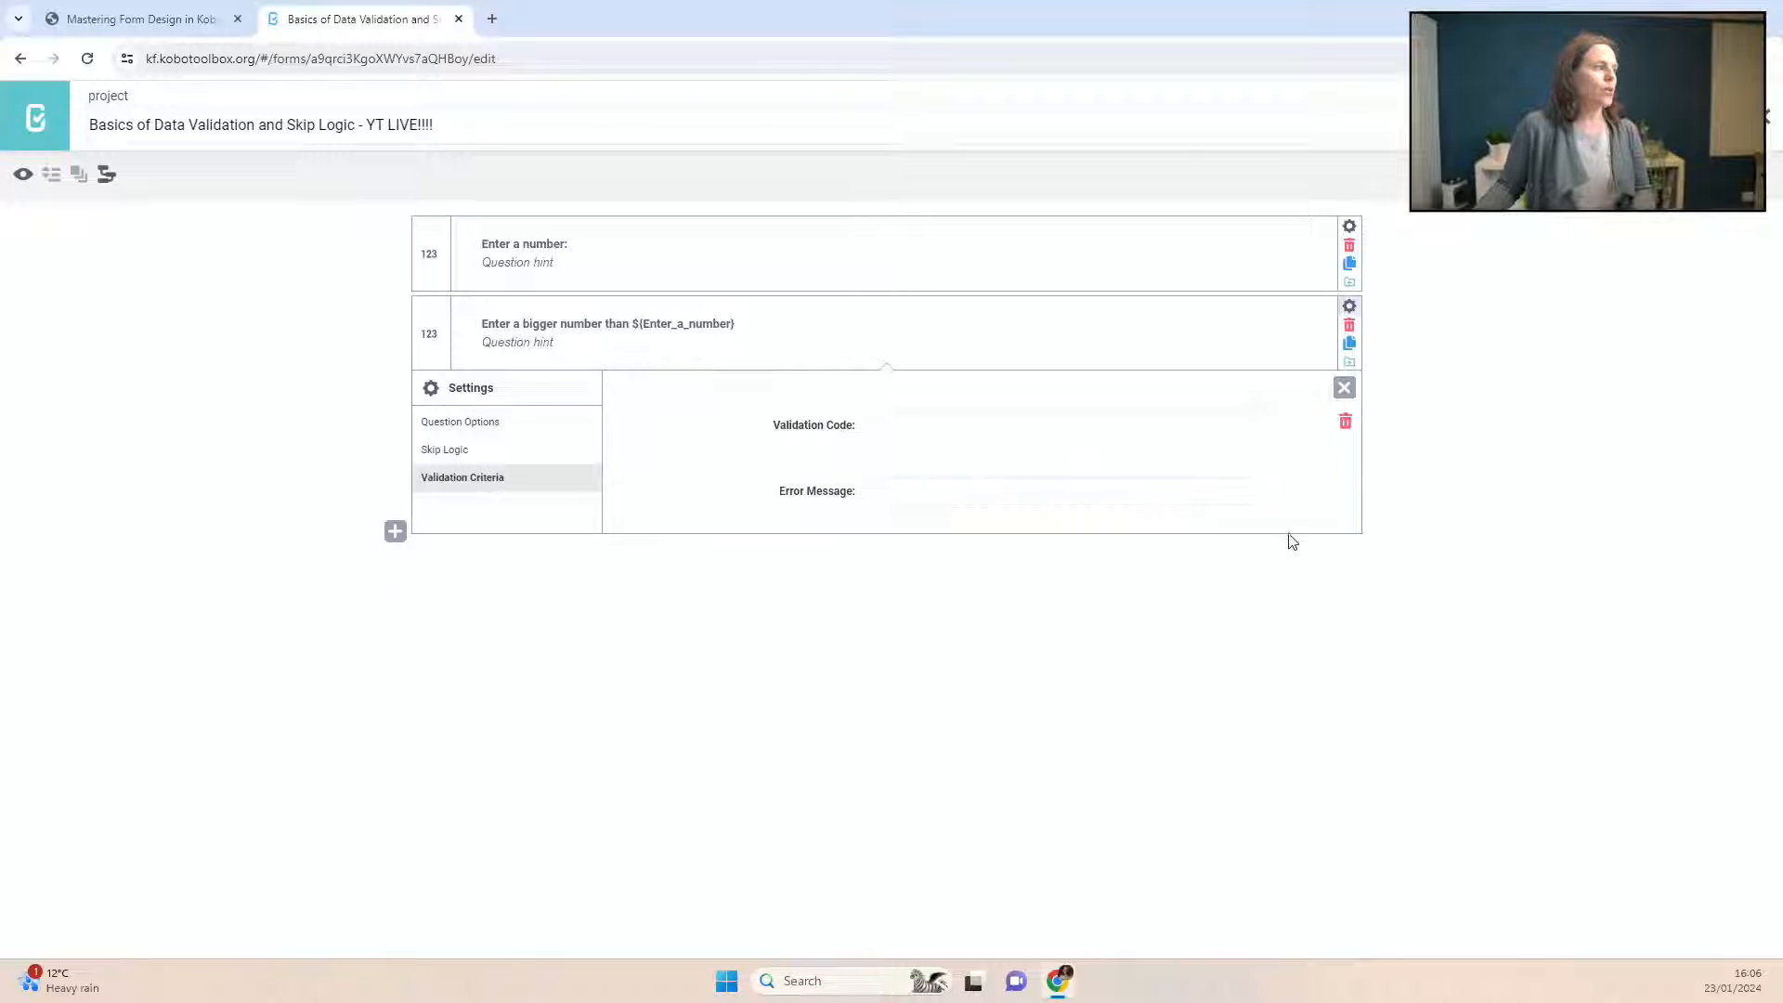
click(1346, 425)
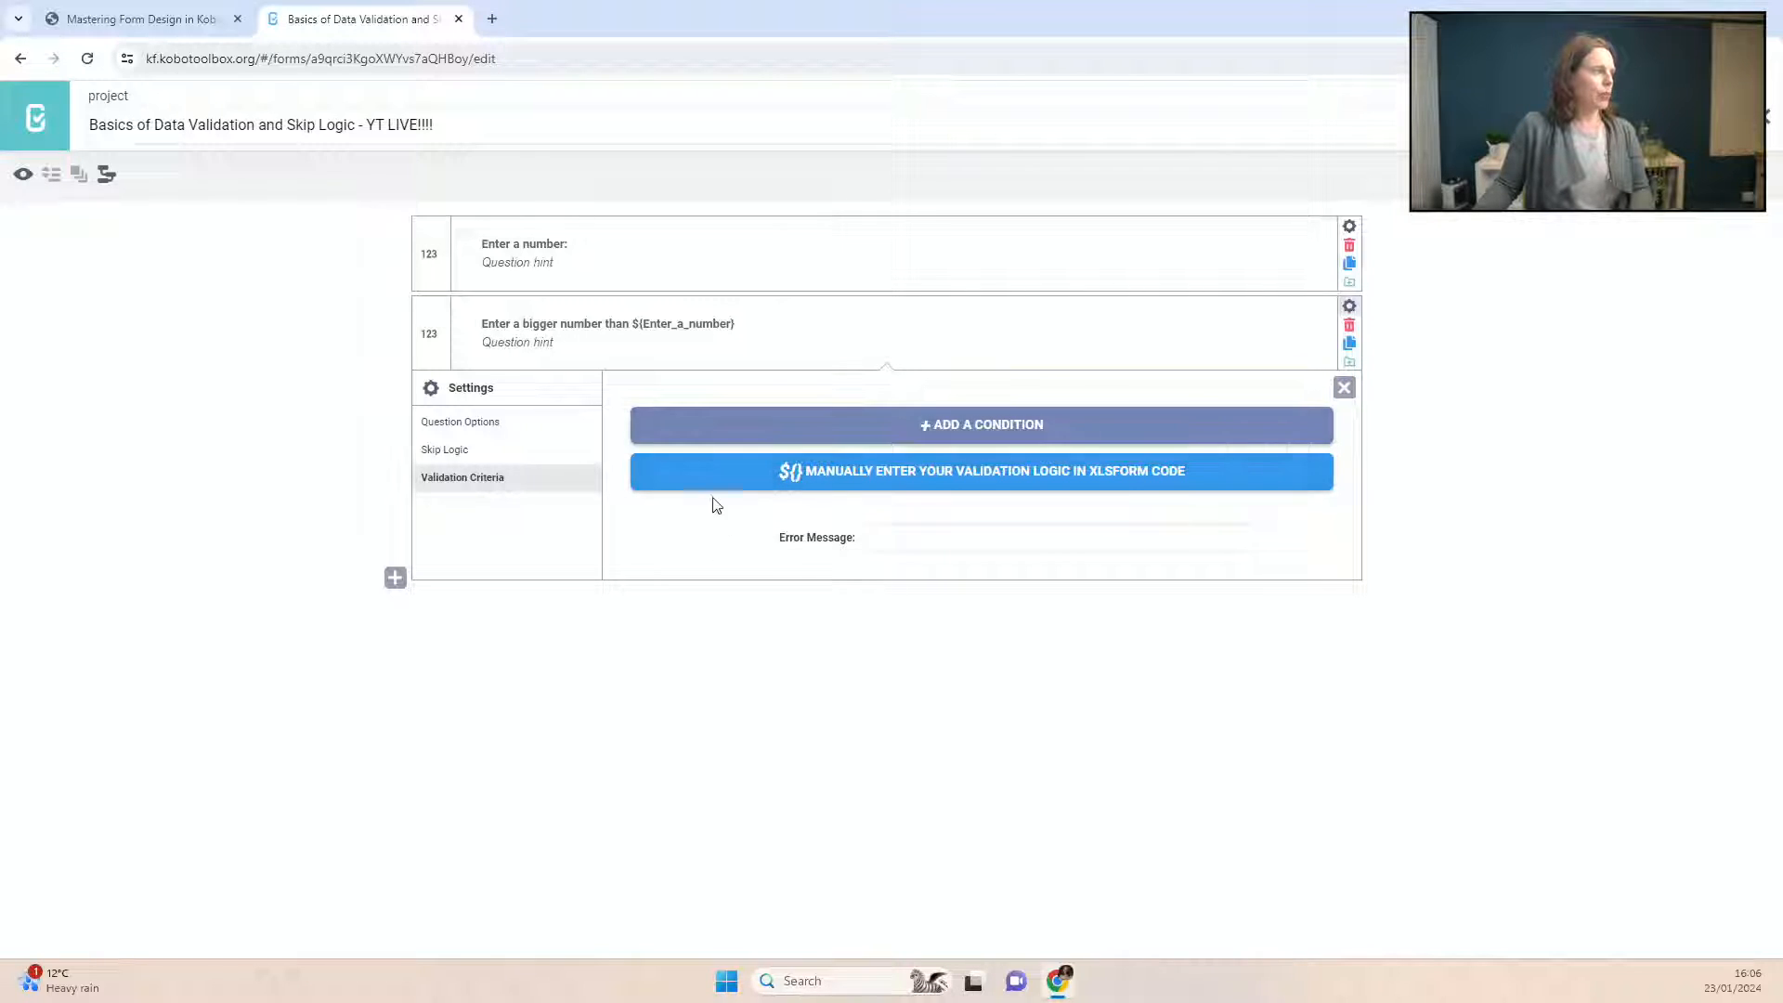
Step: Choose manual XLSForm validation logic and enter the code .>${Enter_a_number}, checking the reference against the first question's data column name
click(1078, 479)
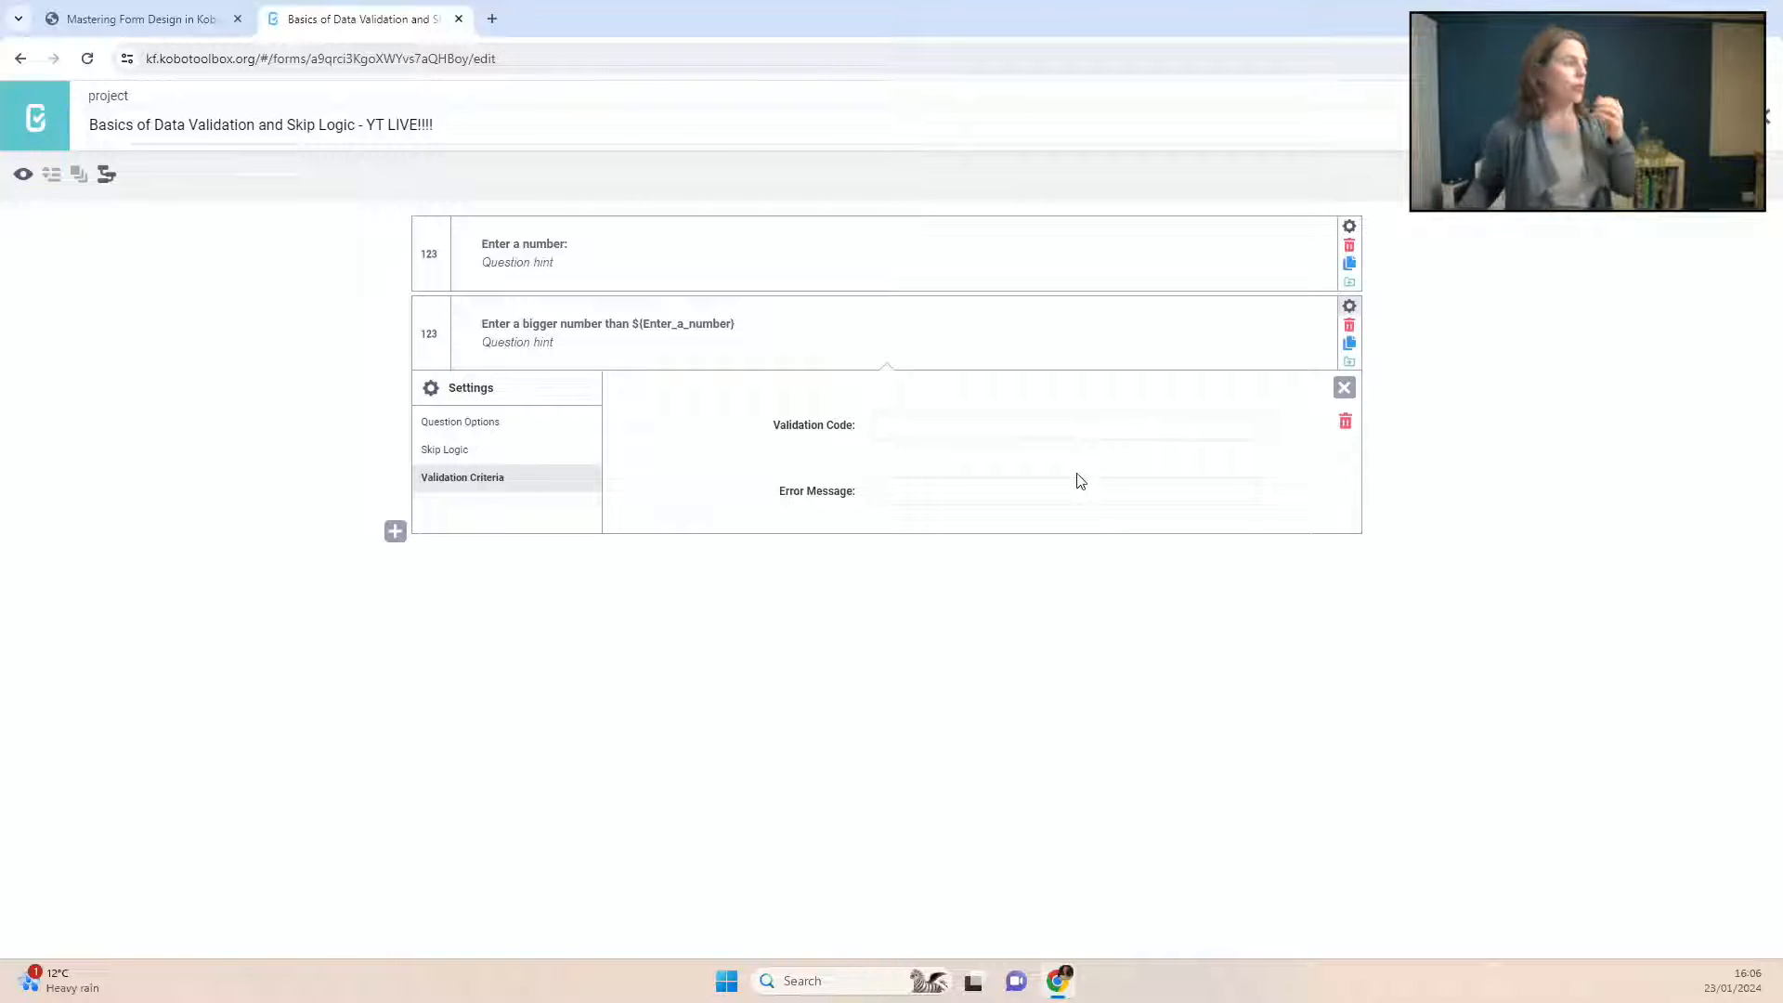
click(985, 428)
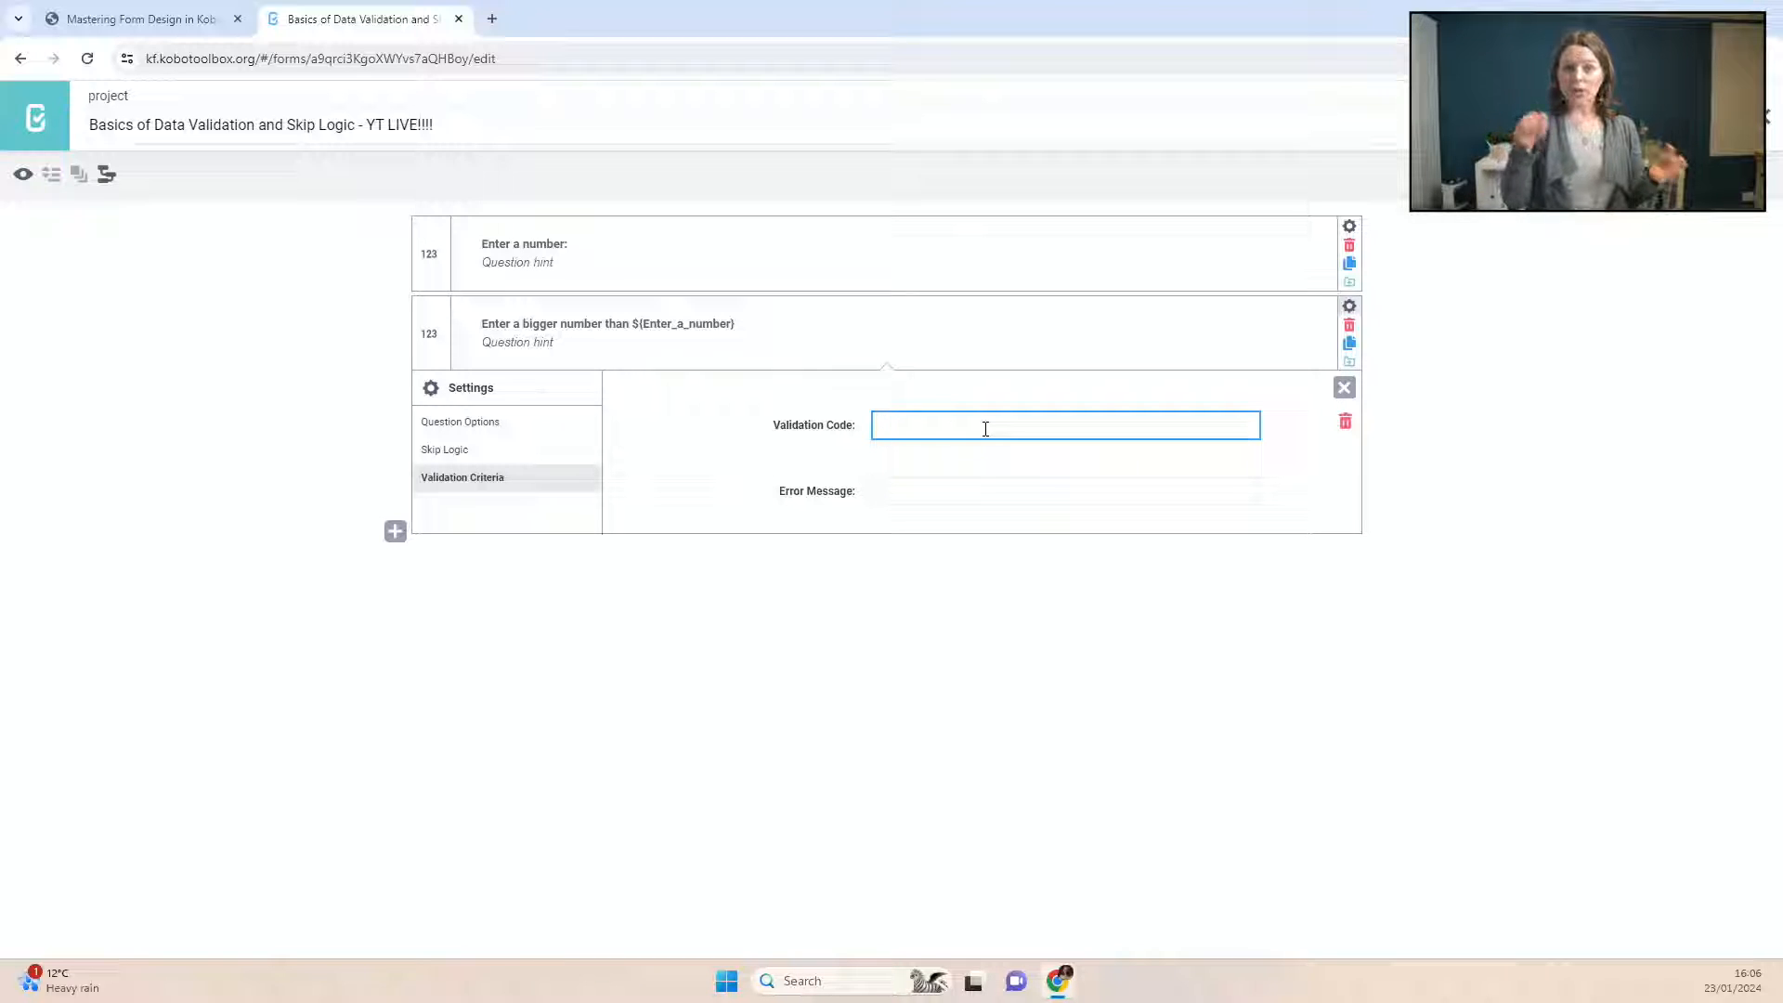
text(.)
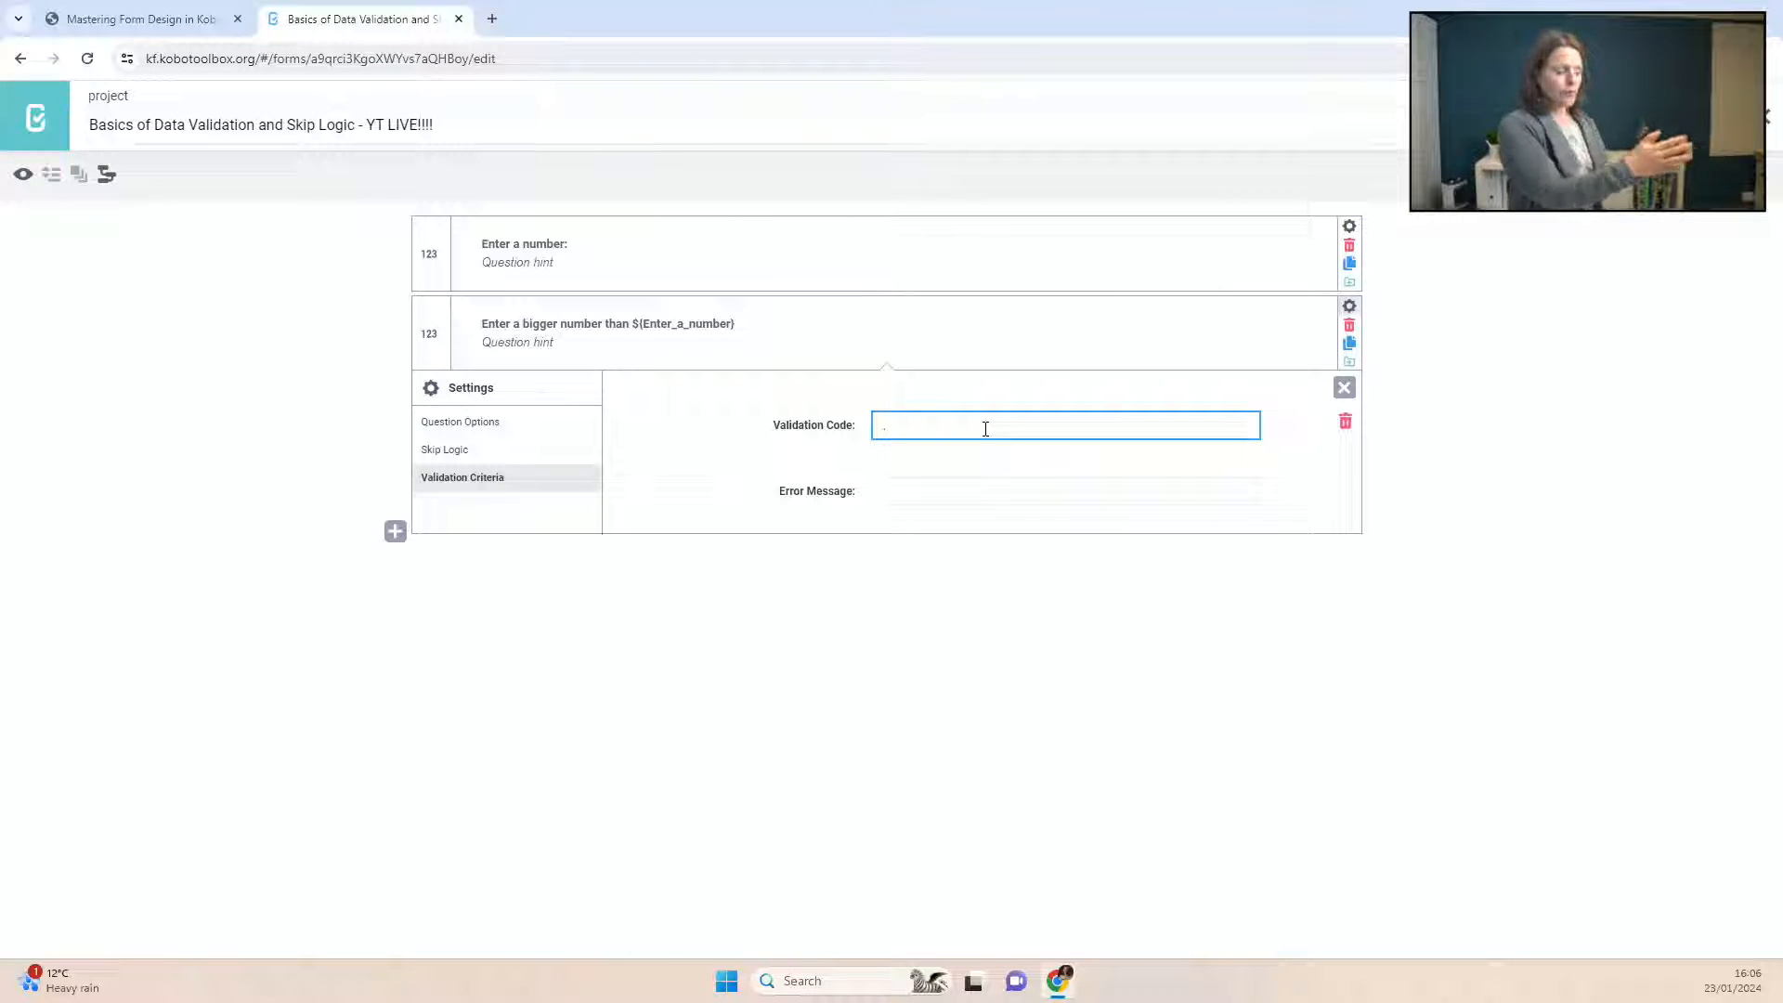
text(.>)
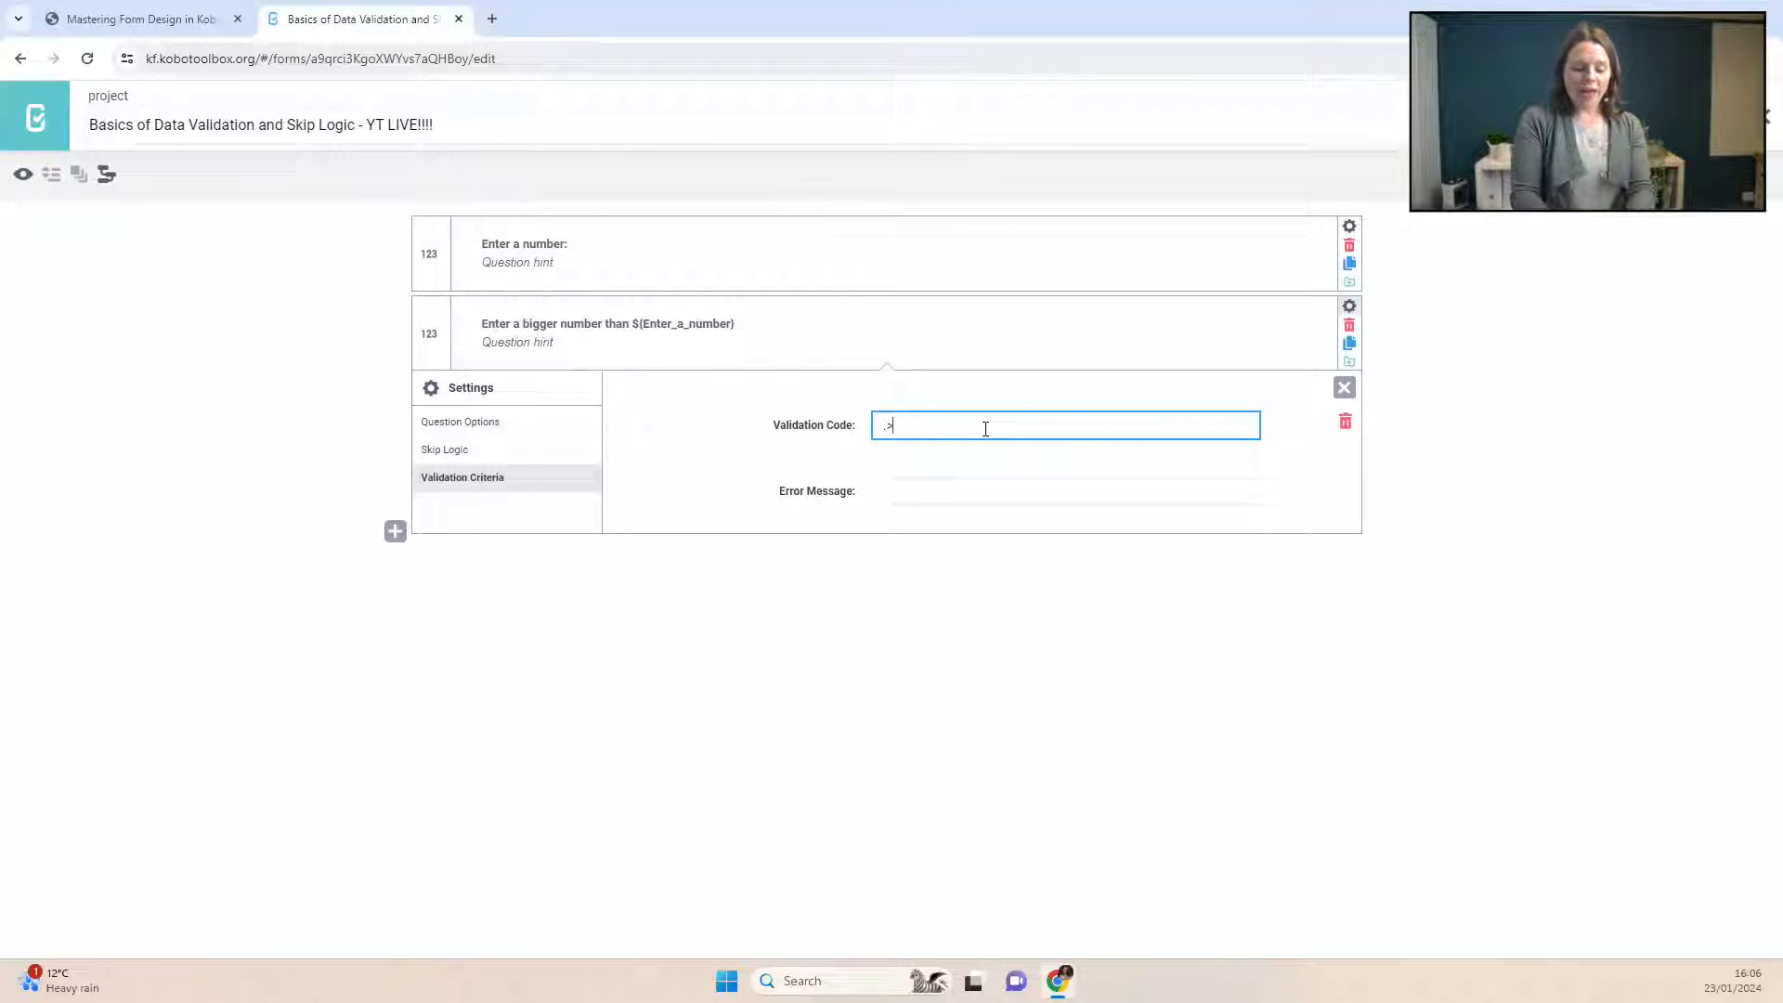
text($)
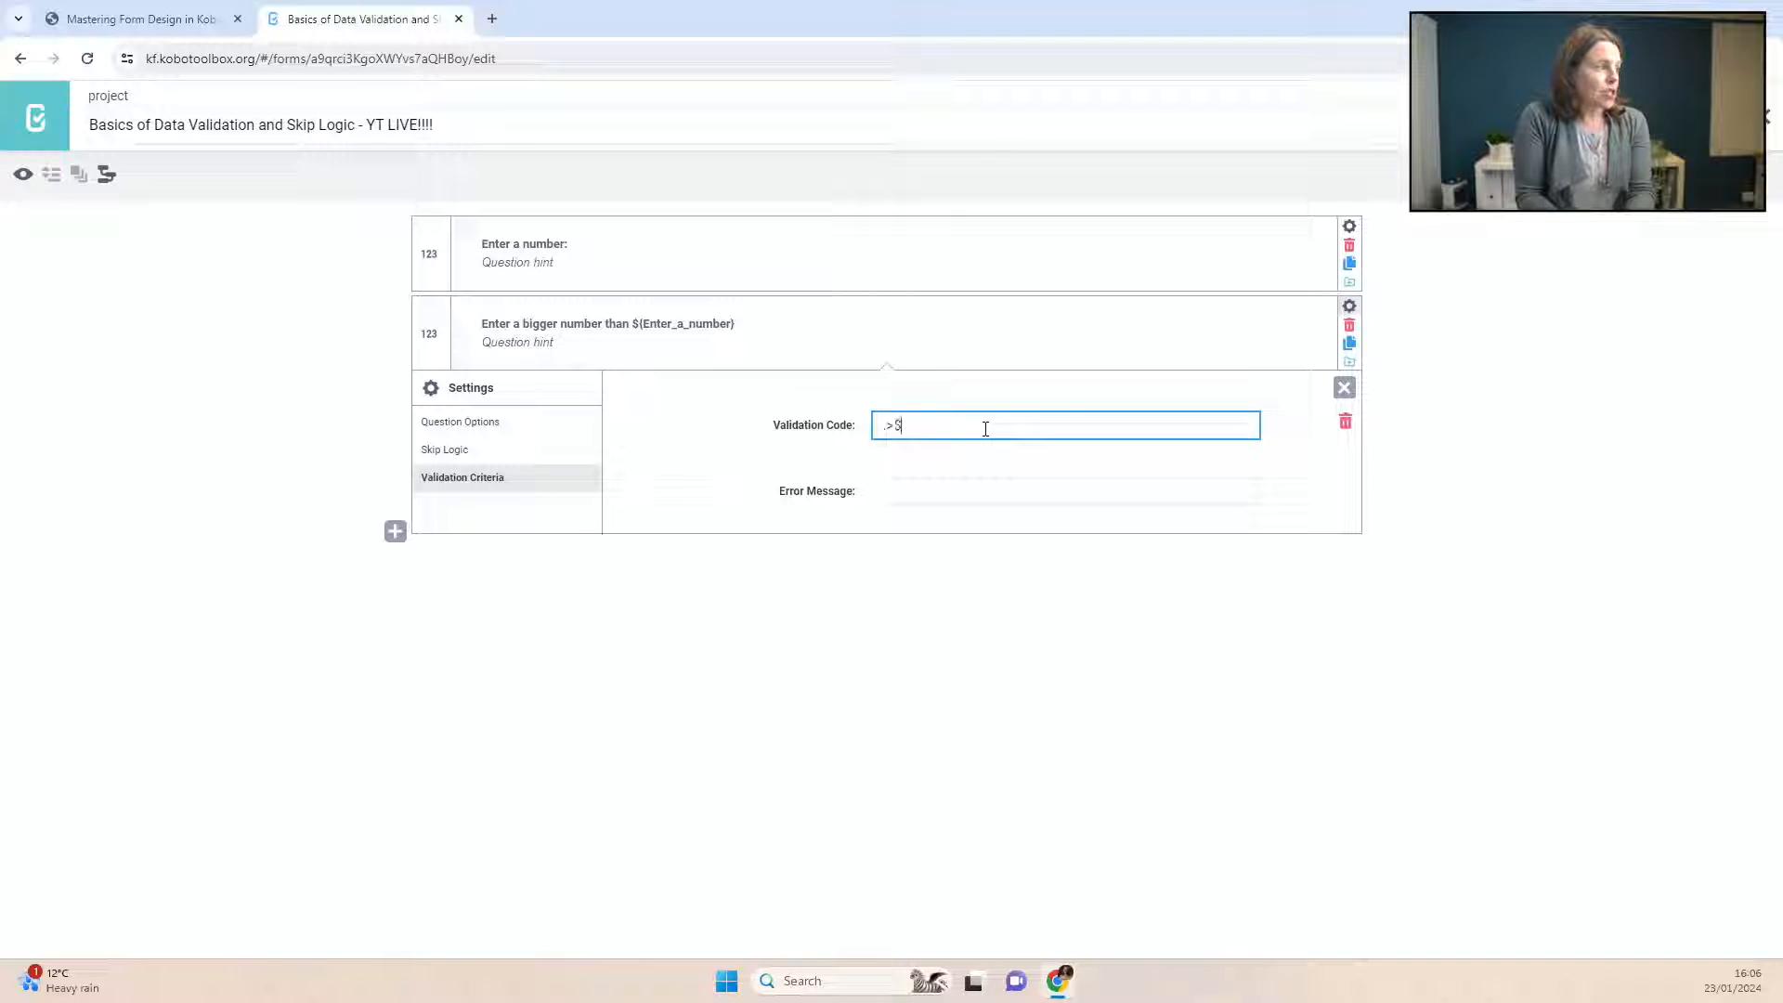
text({)
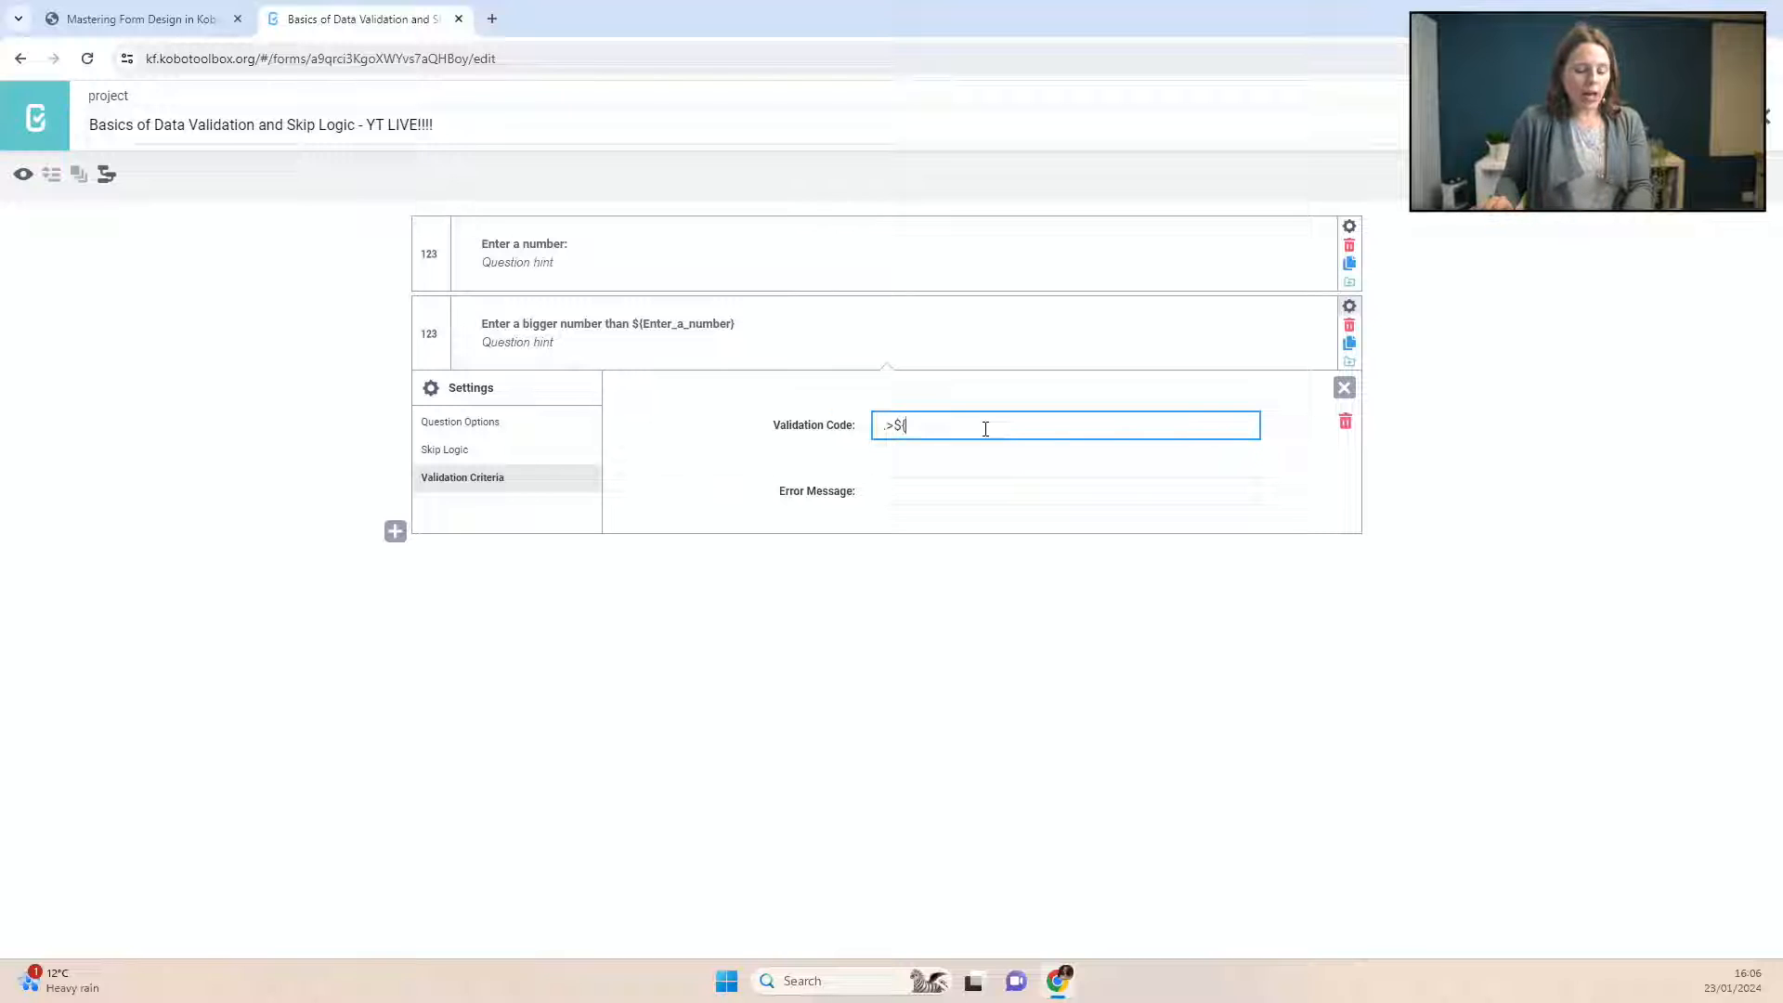
text(Enter_a_number)
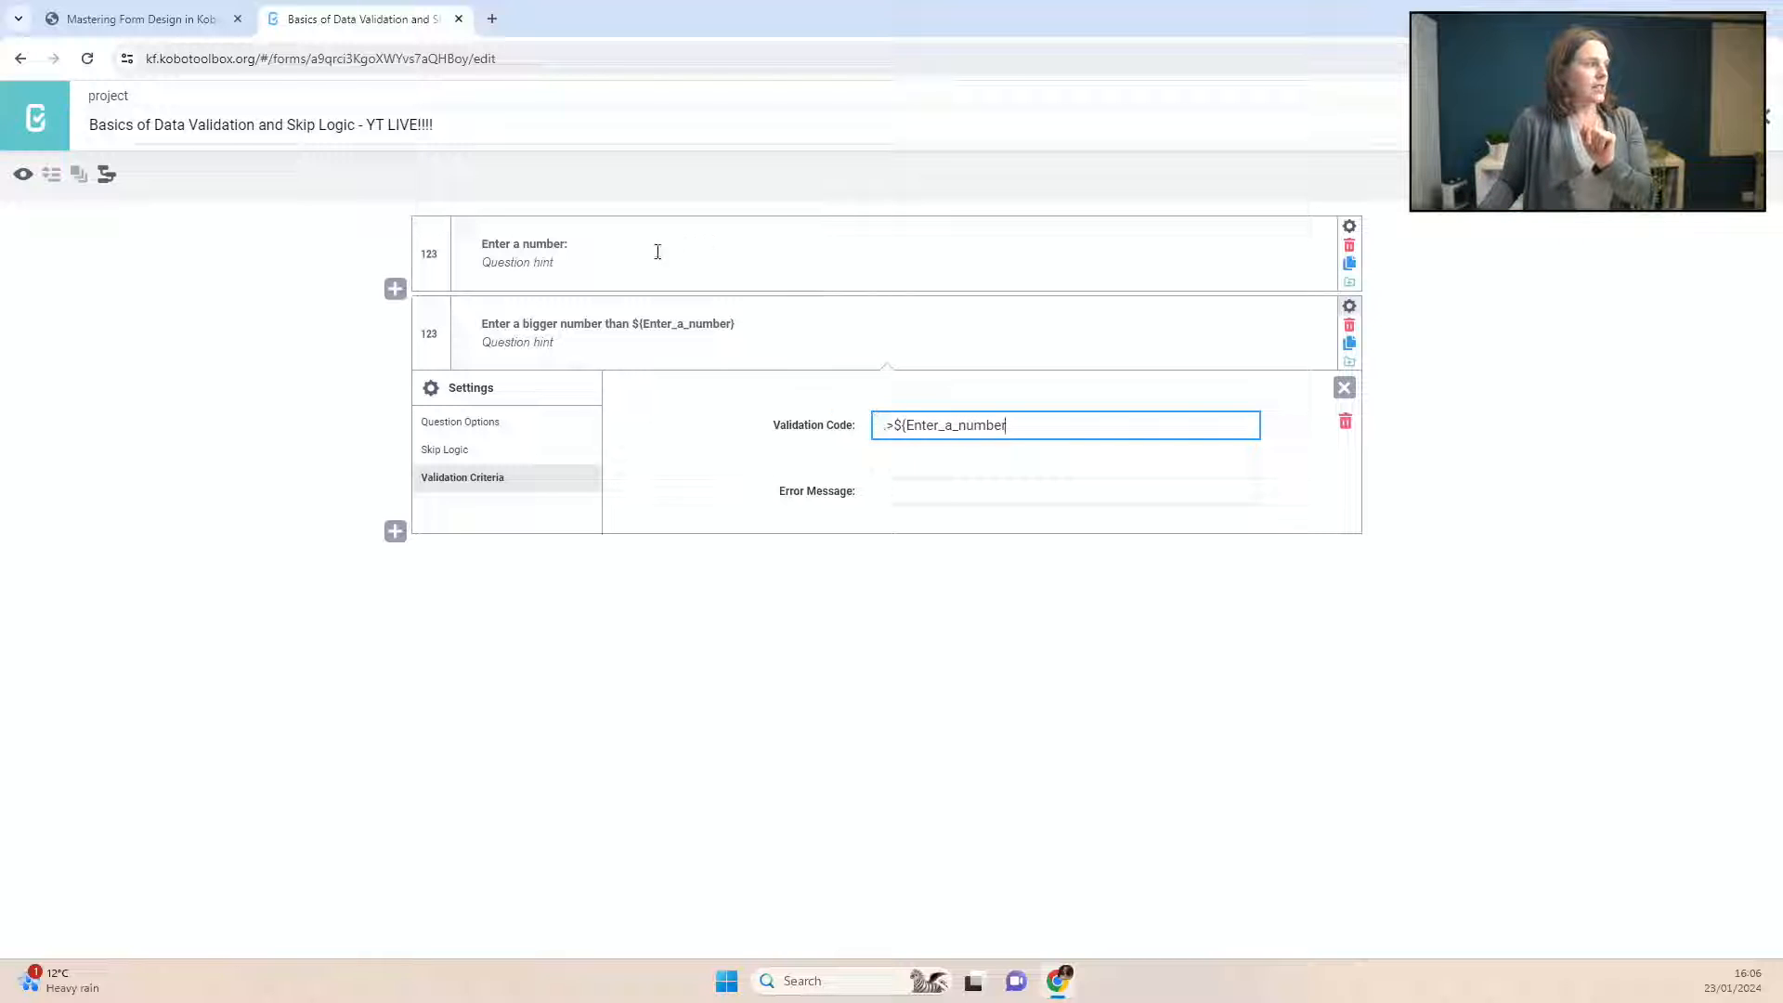
click(1349, 227)
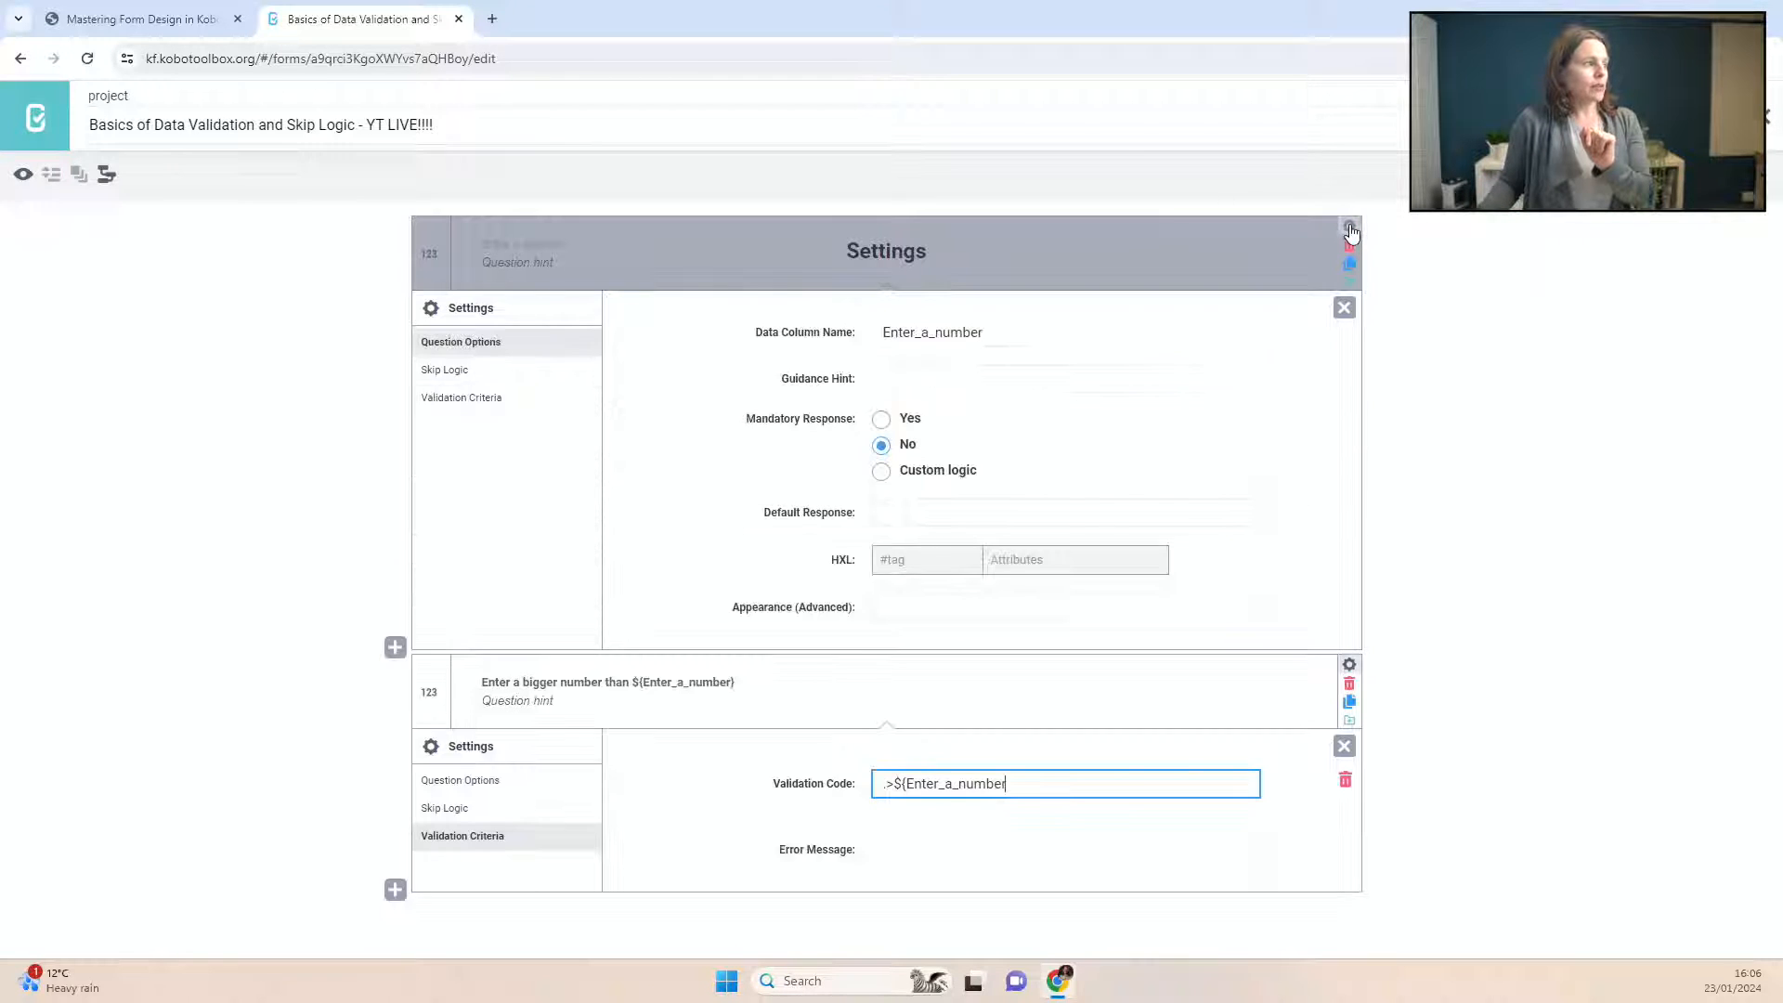
click(1349, 229)
text(})
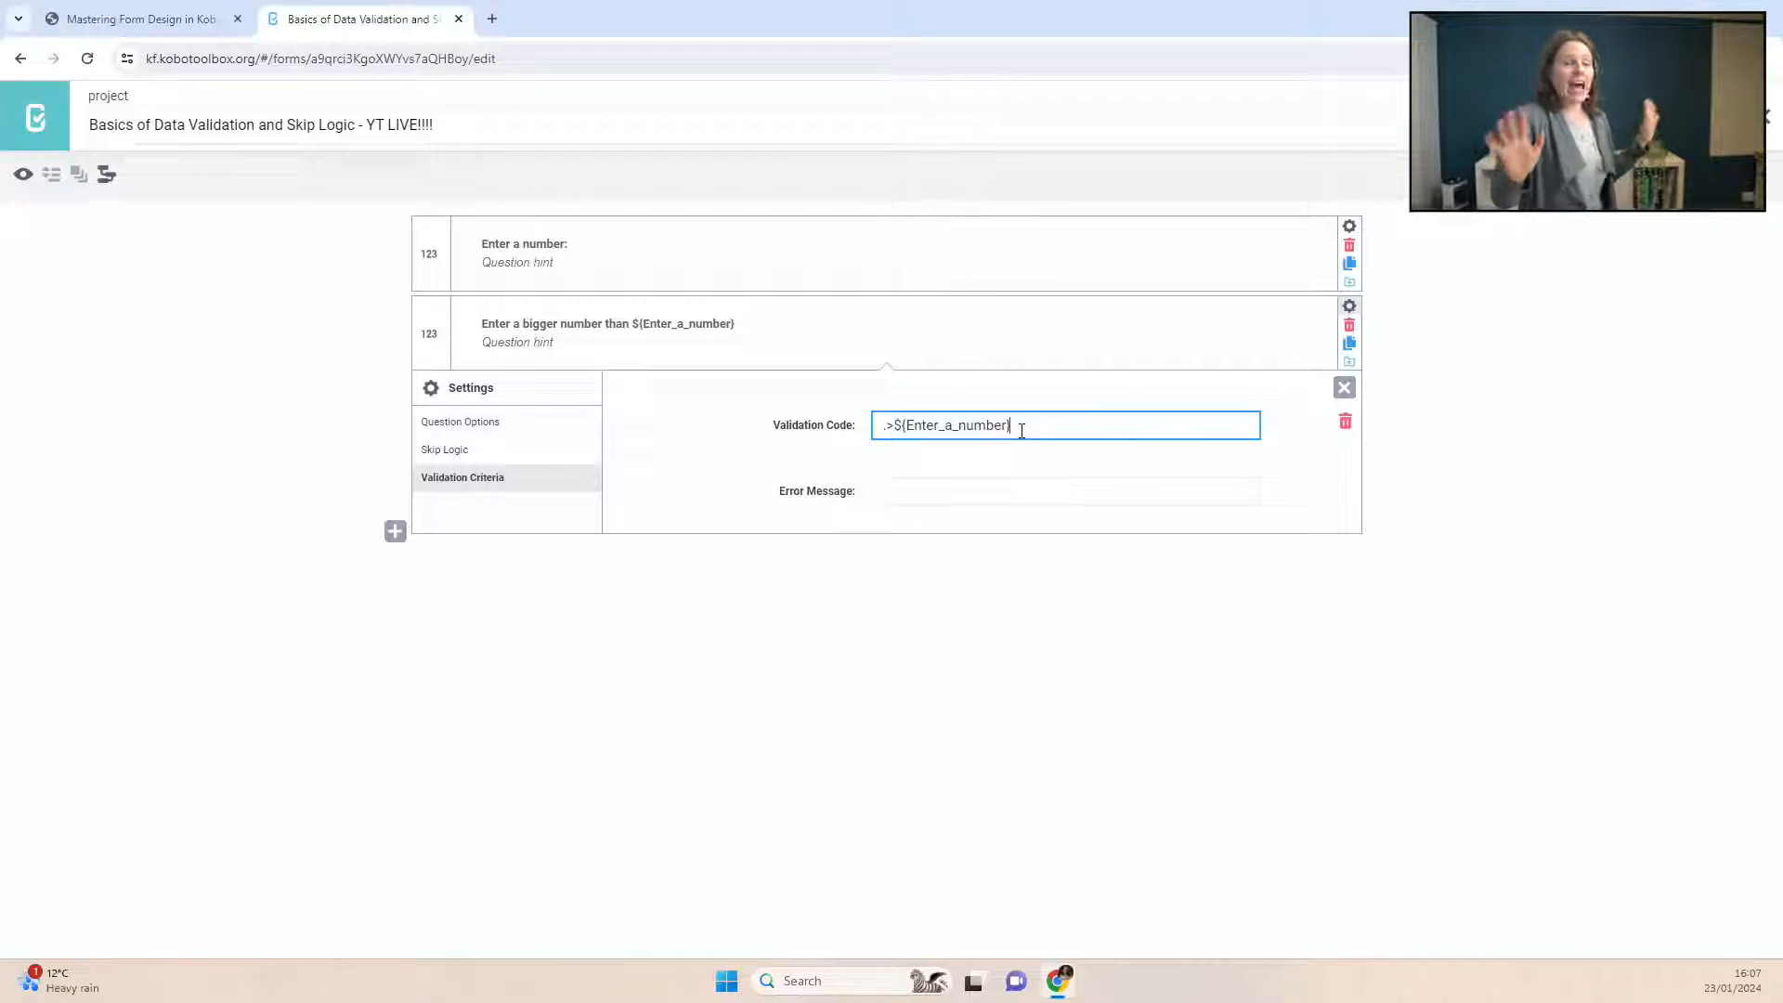
Step: Set the second question's error message to "This number must be greater than the response to question #1." and close its settings
click(936, 489)
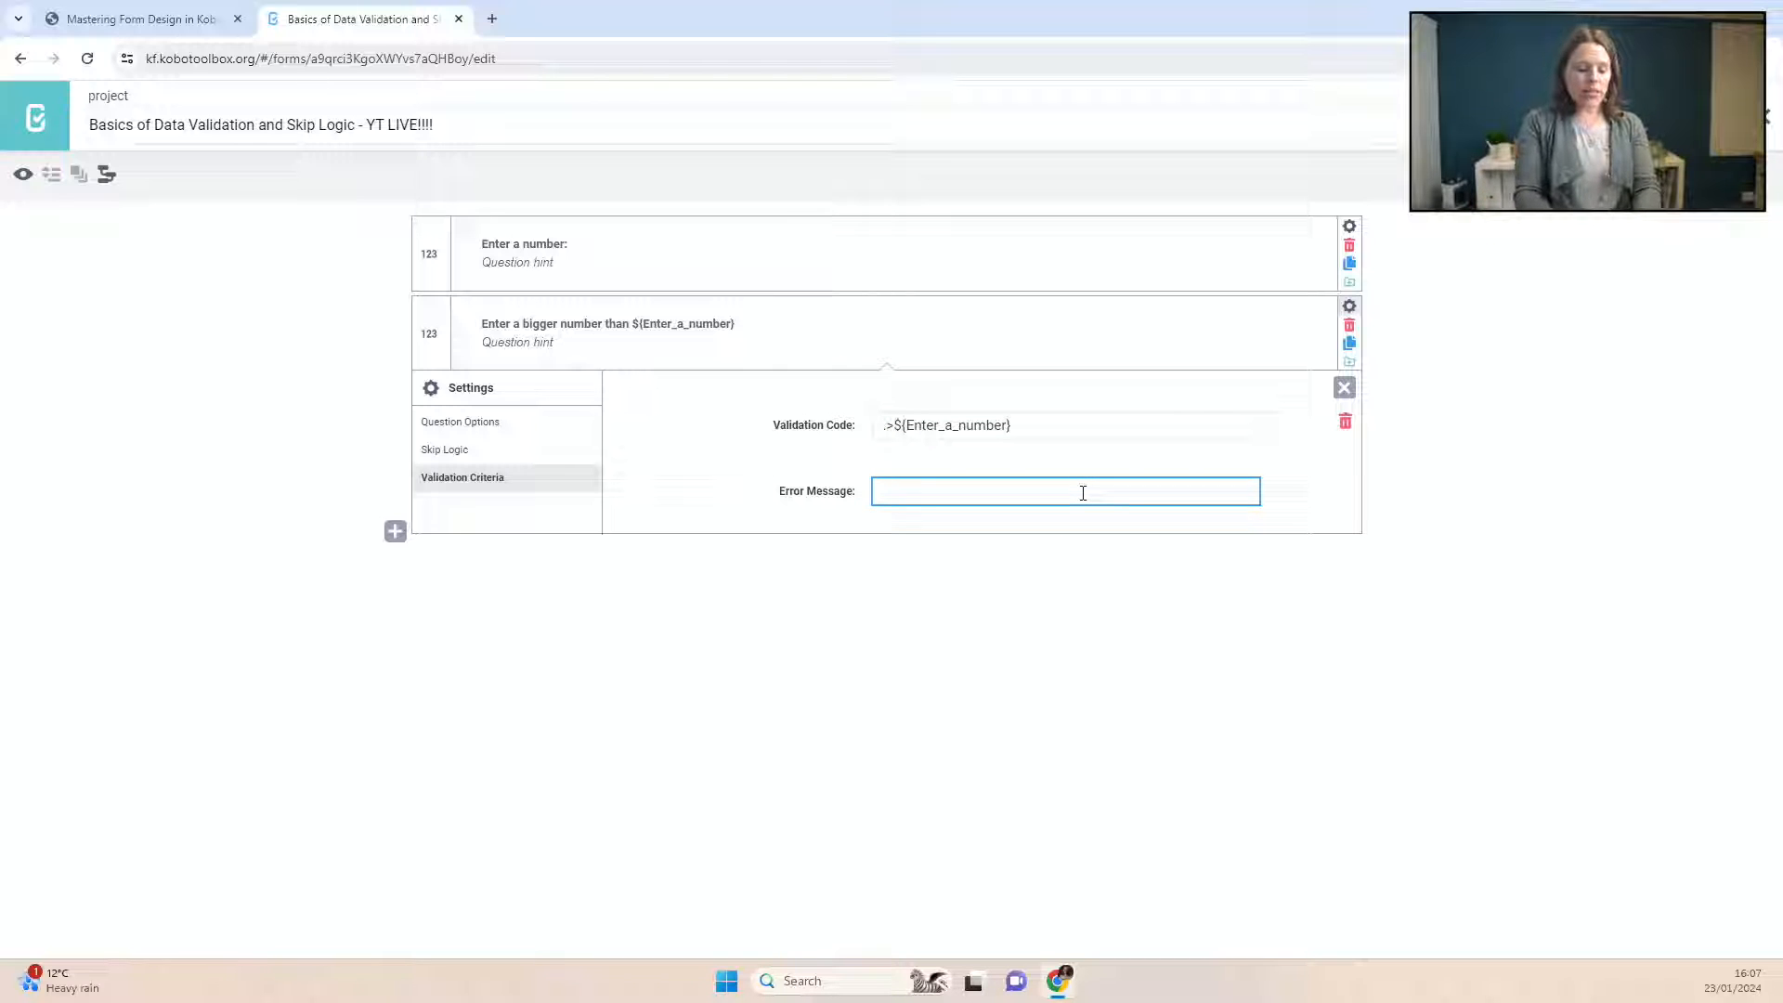
text(This num)
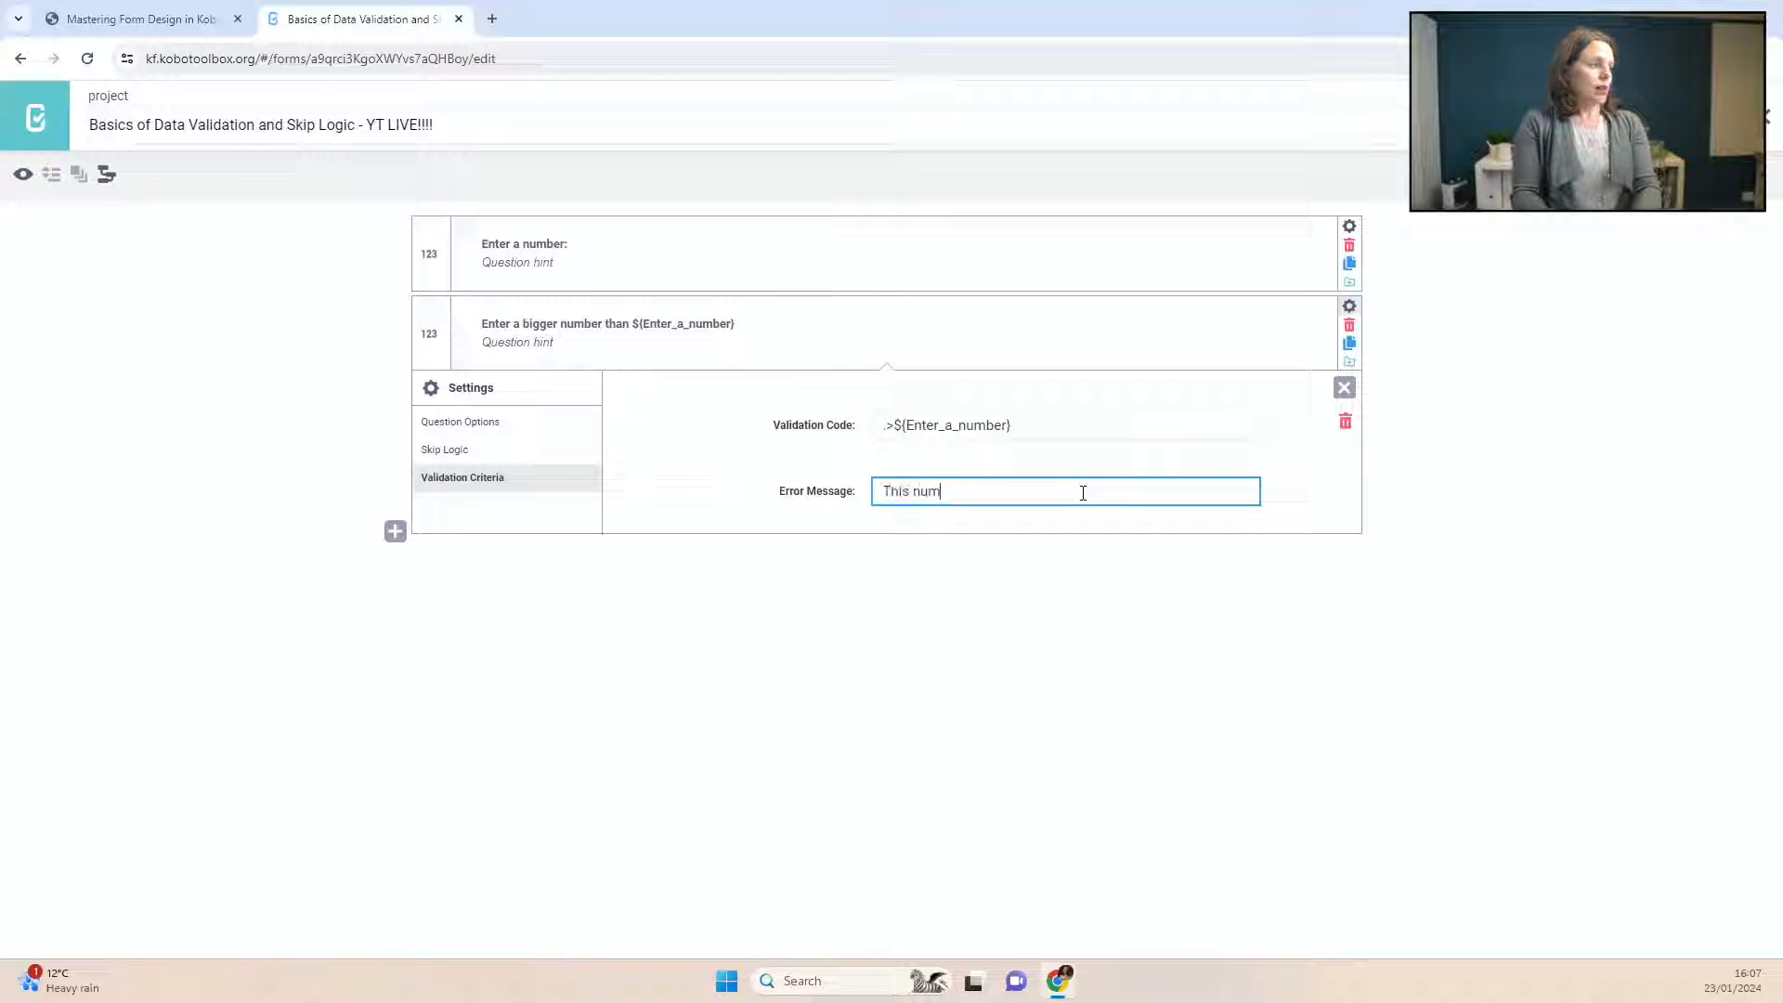
text(ber mus)
text(e g)
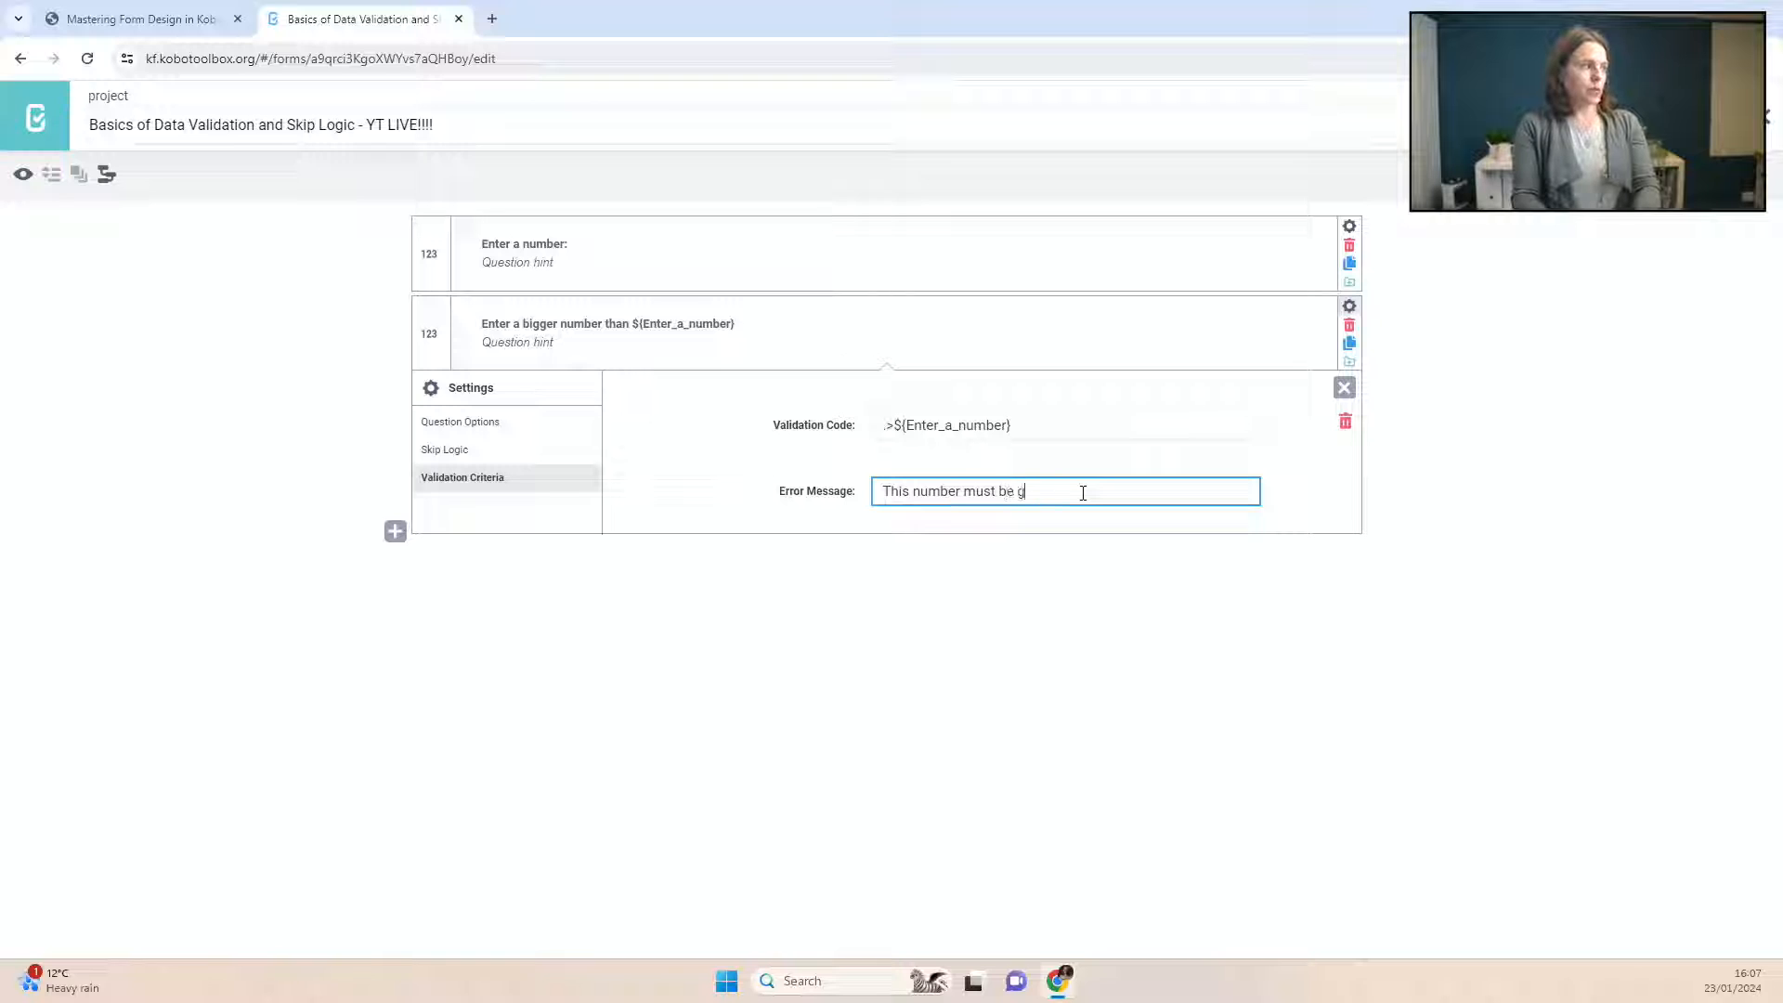
text(reater than the response to question #1.)
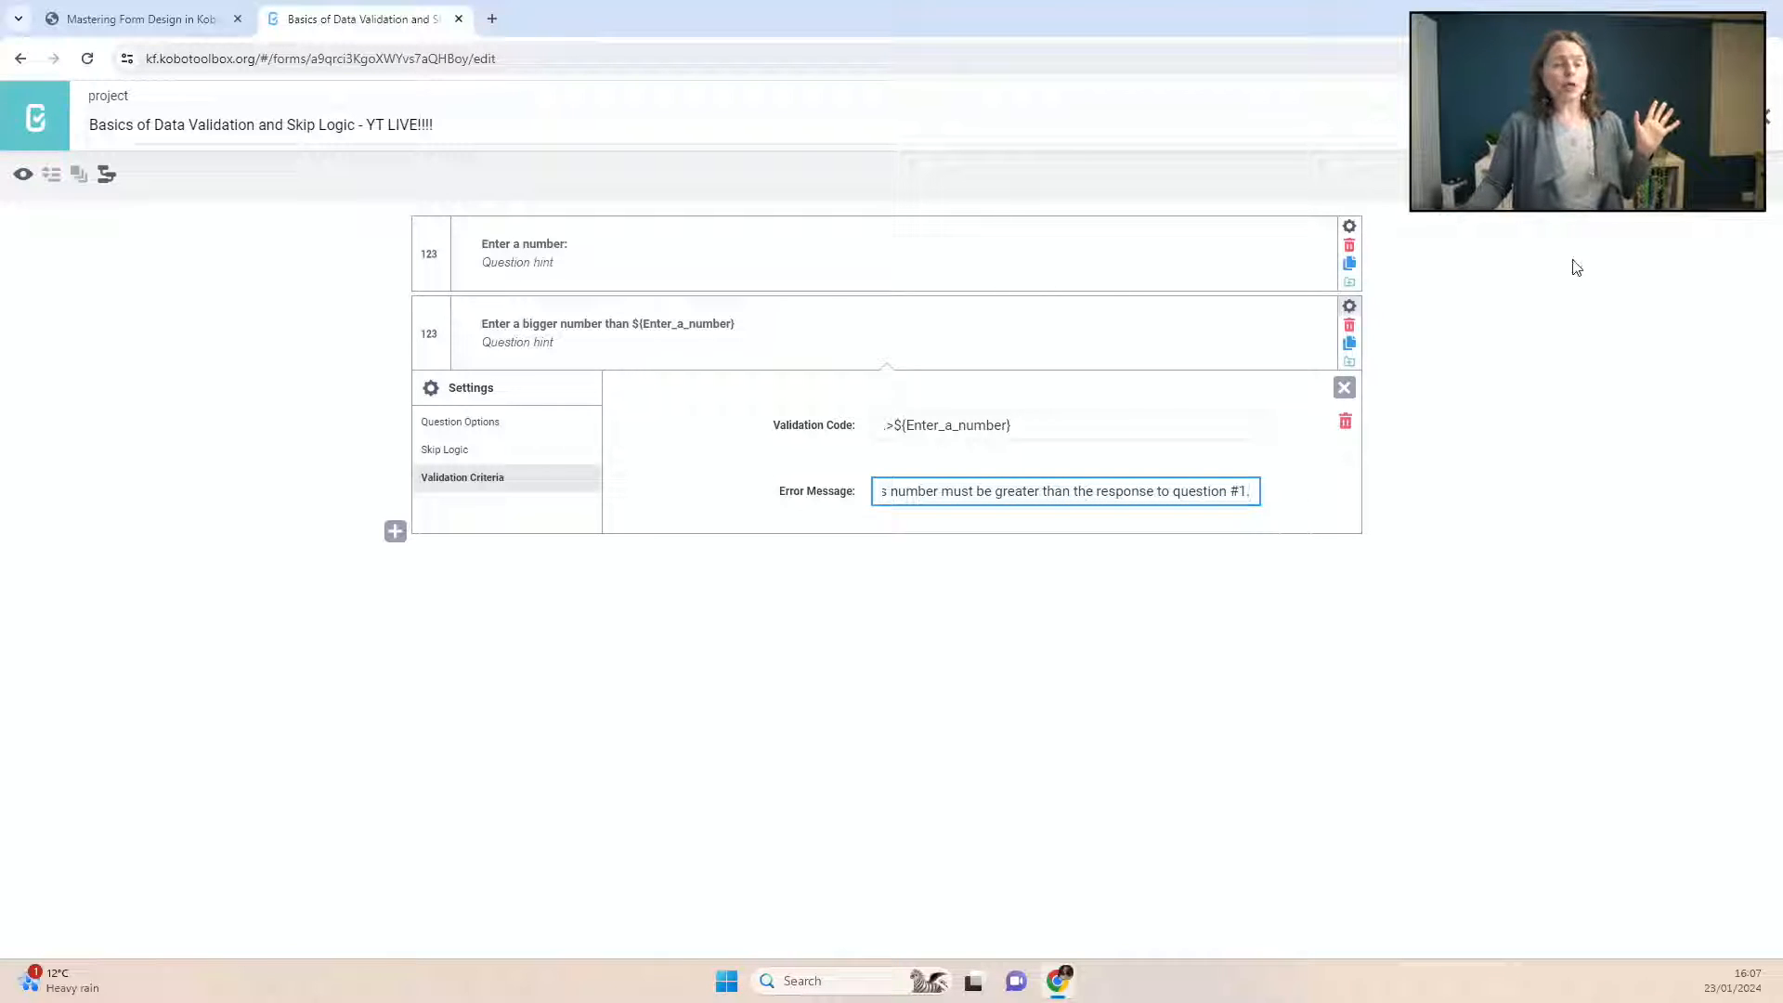
click(1349, 314)
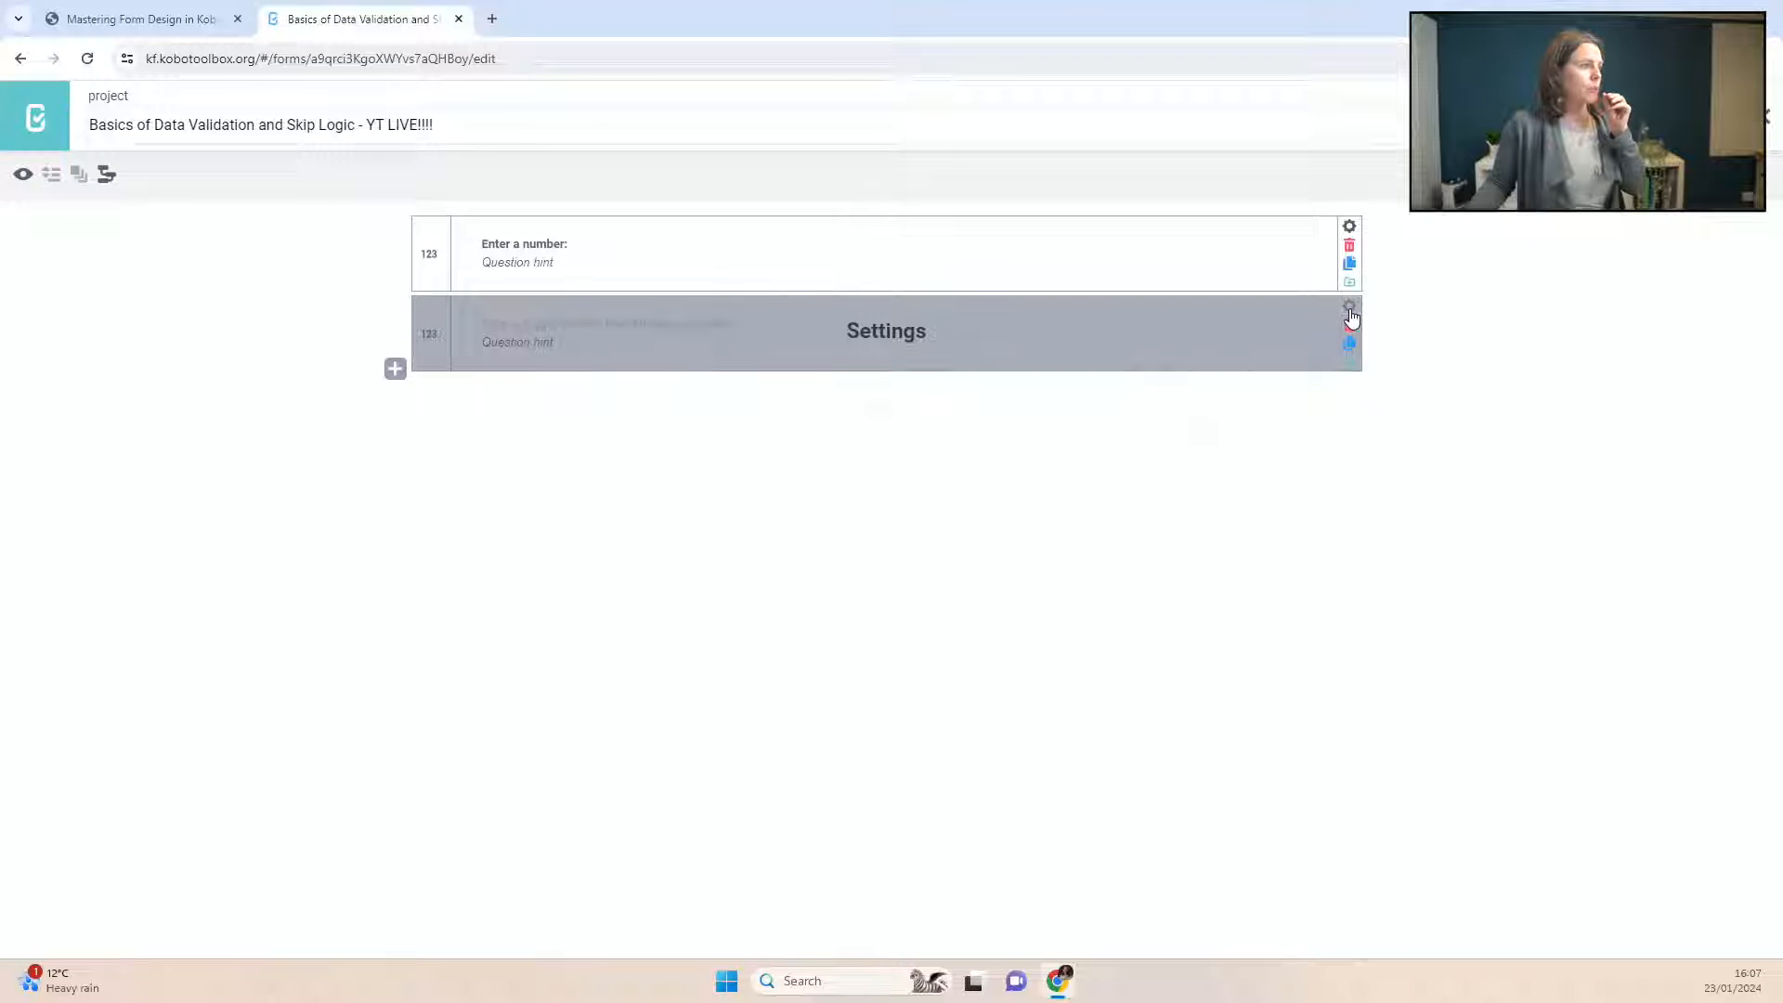
Step: Make a response mandatory for both the second and the first number question
click(1349, 316)
click(882, 499)
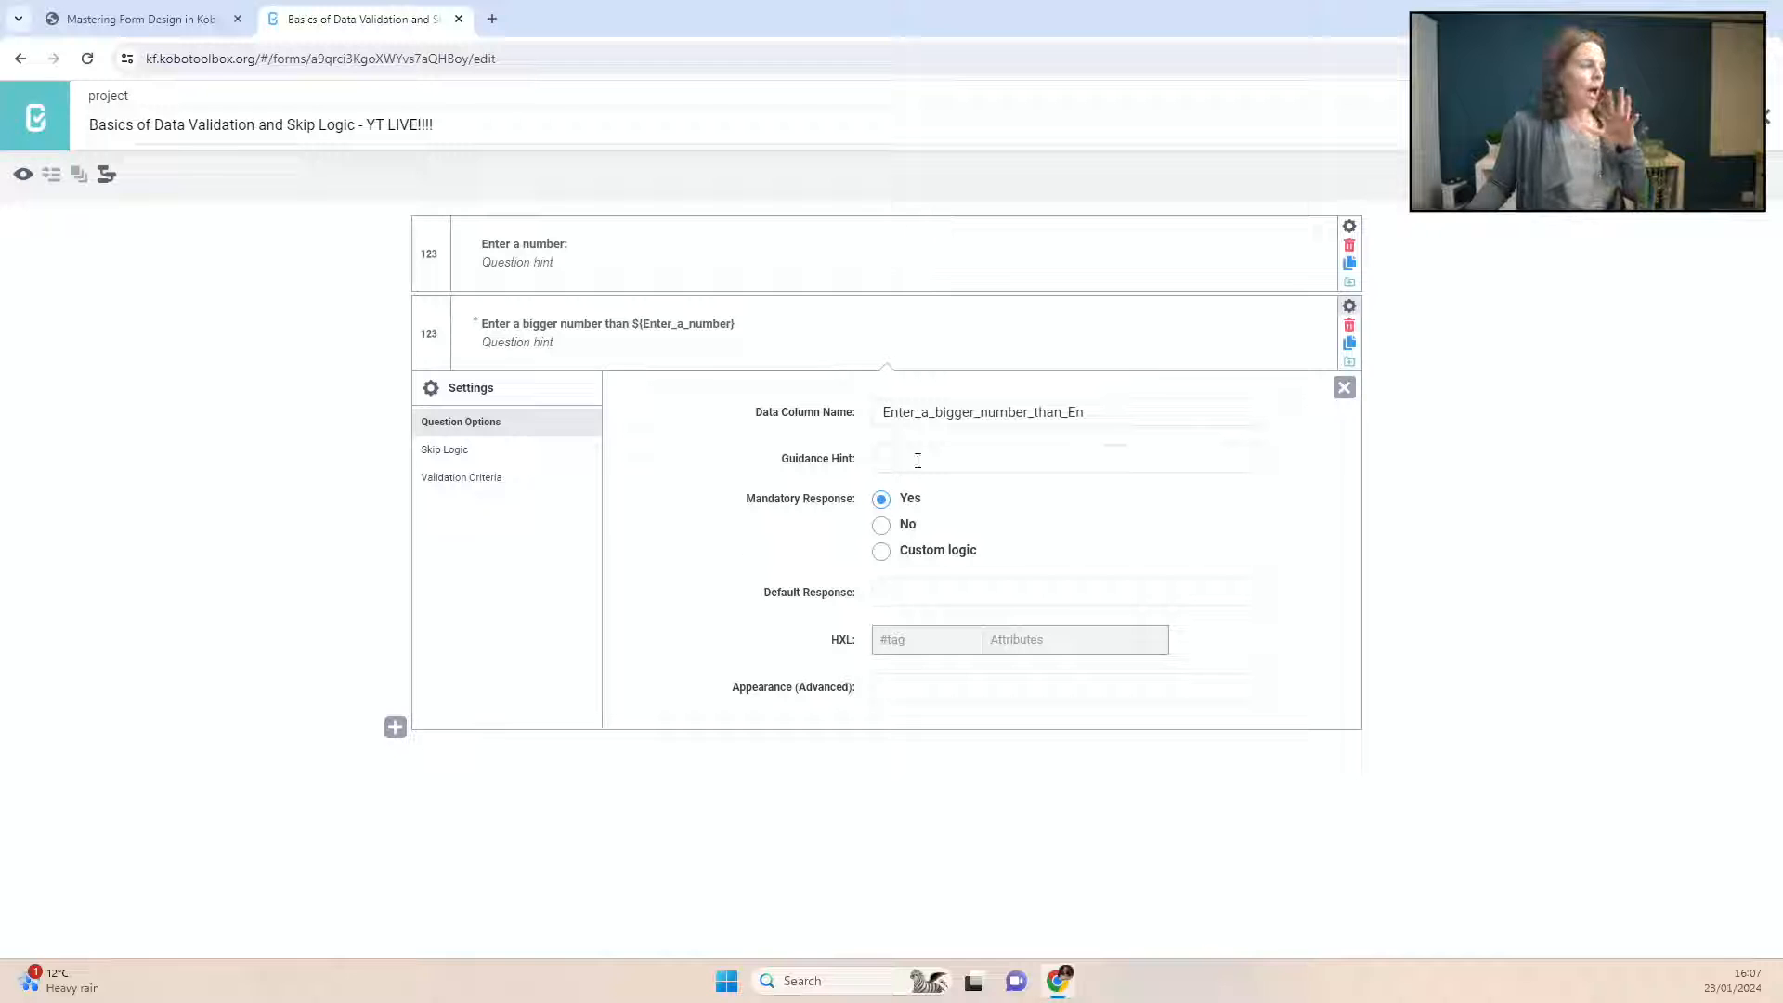
click(1349, 227)
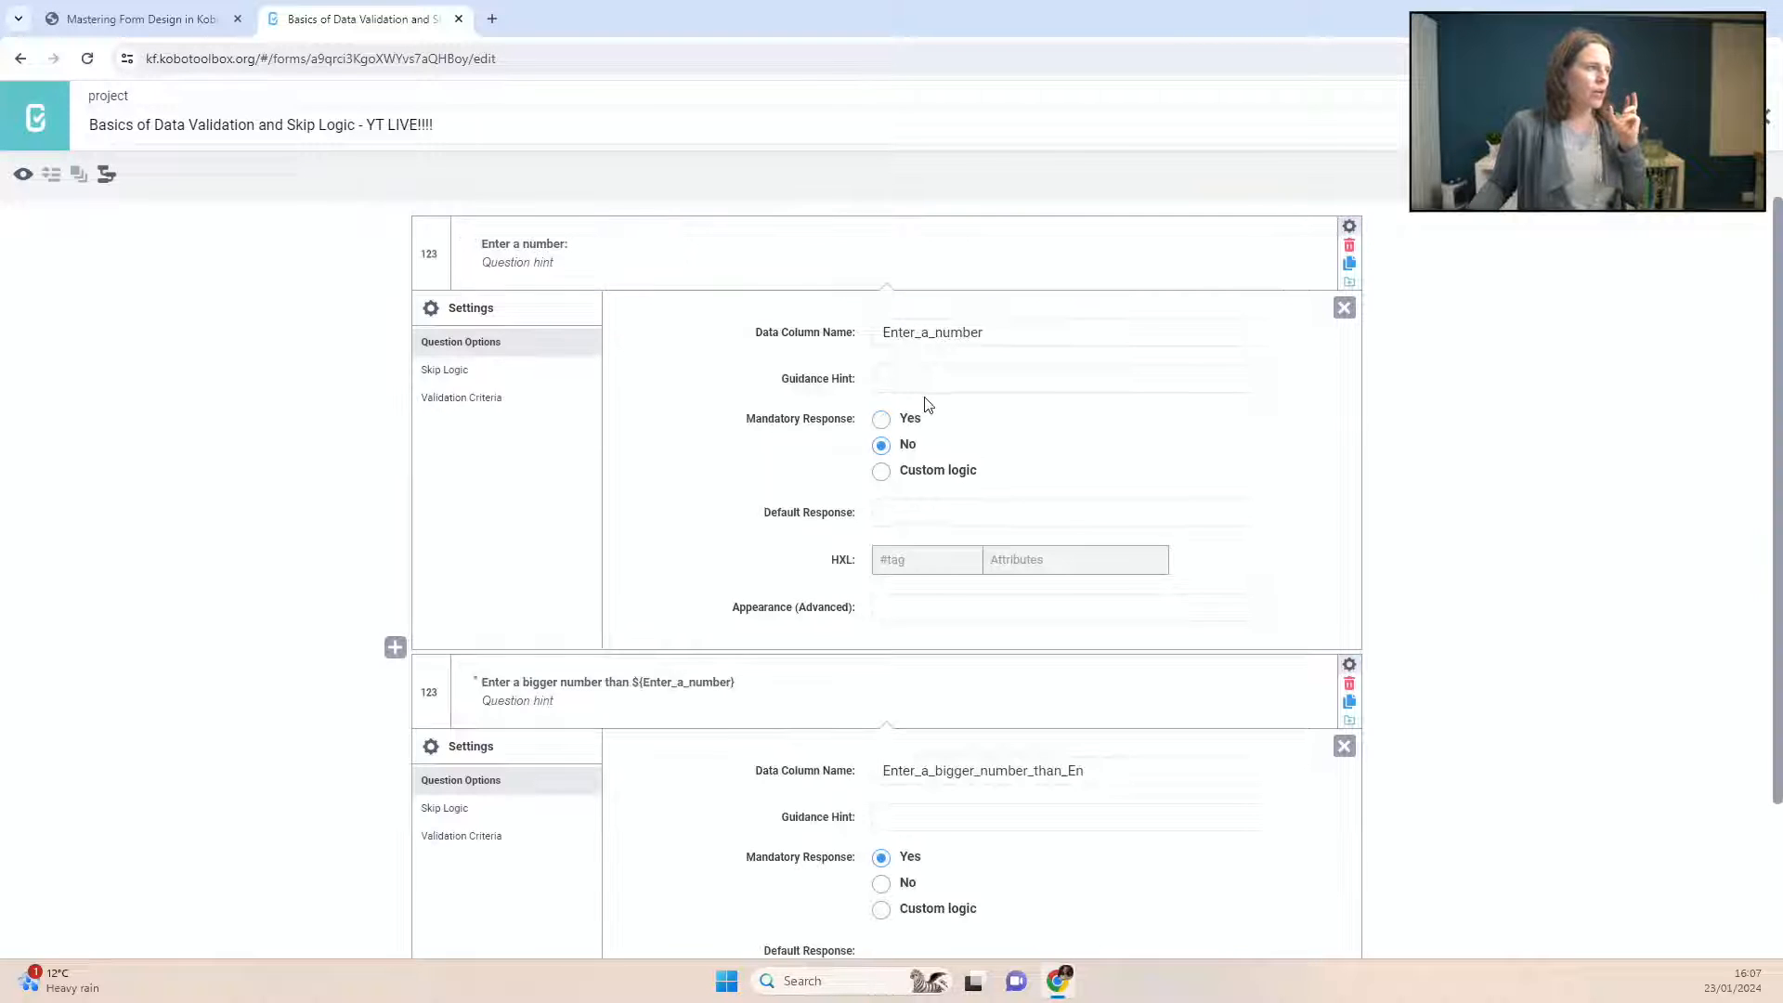
click(897, 427)
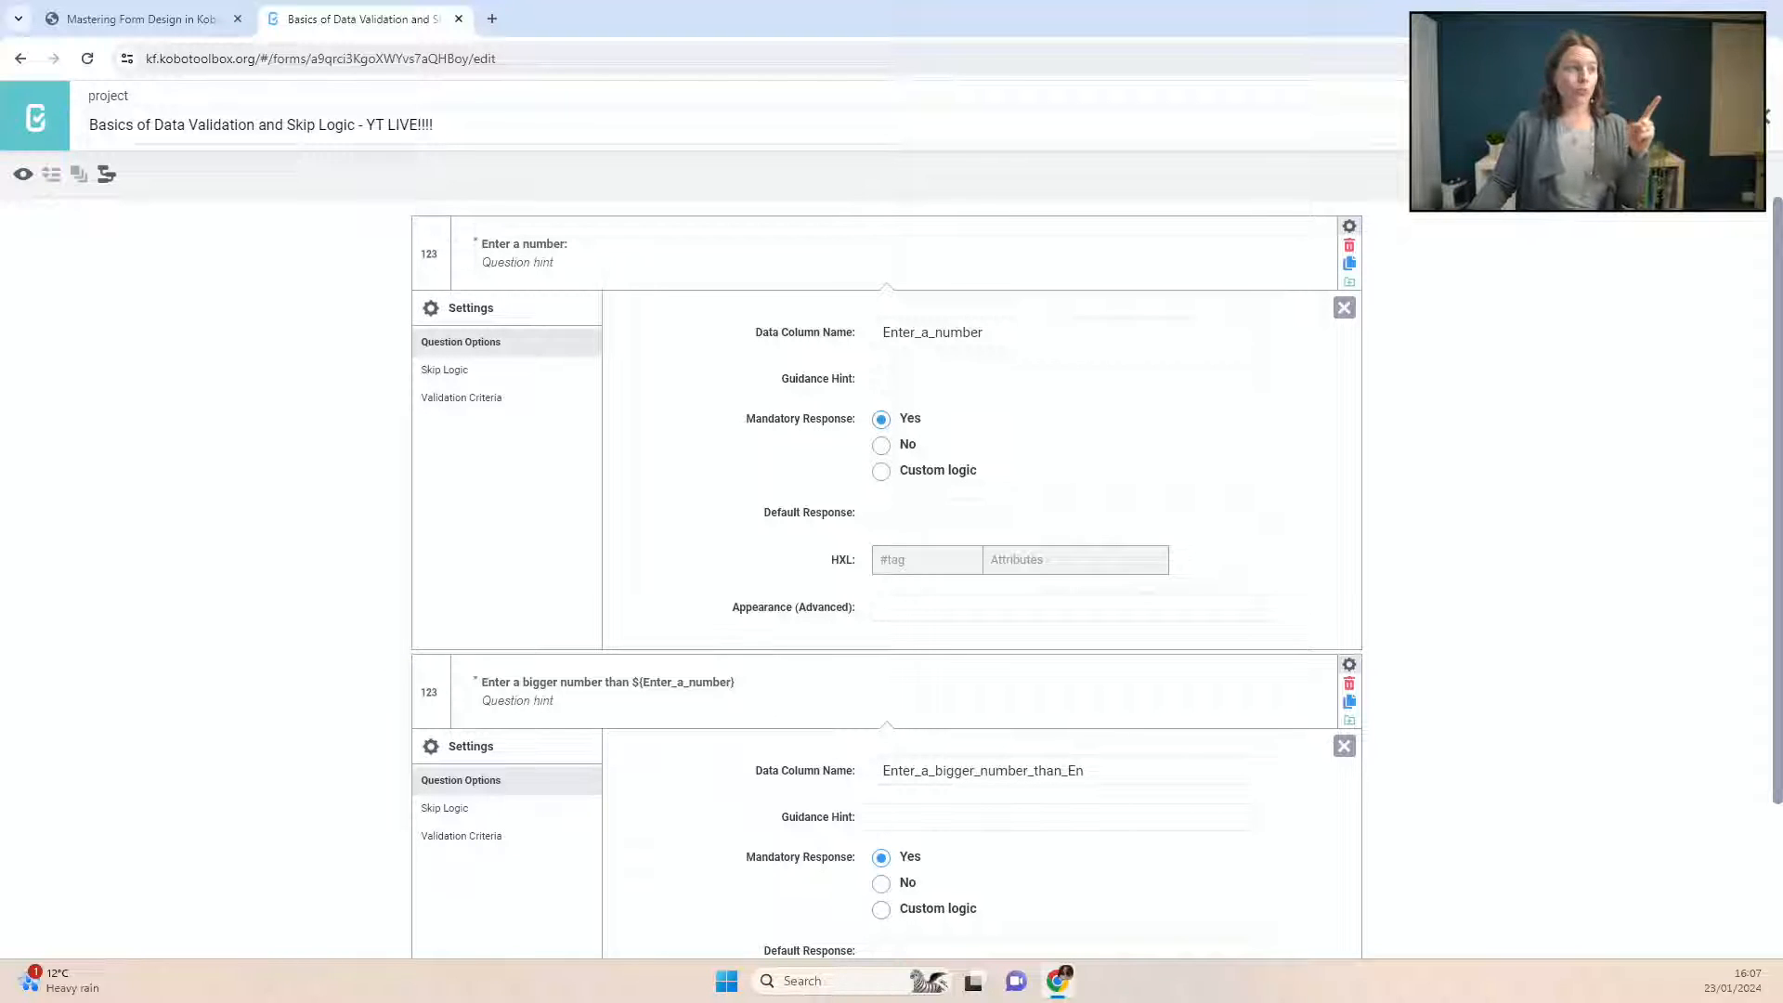
Step: Preview the form and enter 100 for the first question to test the reference in the second label
click(22, 186)
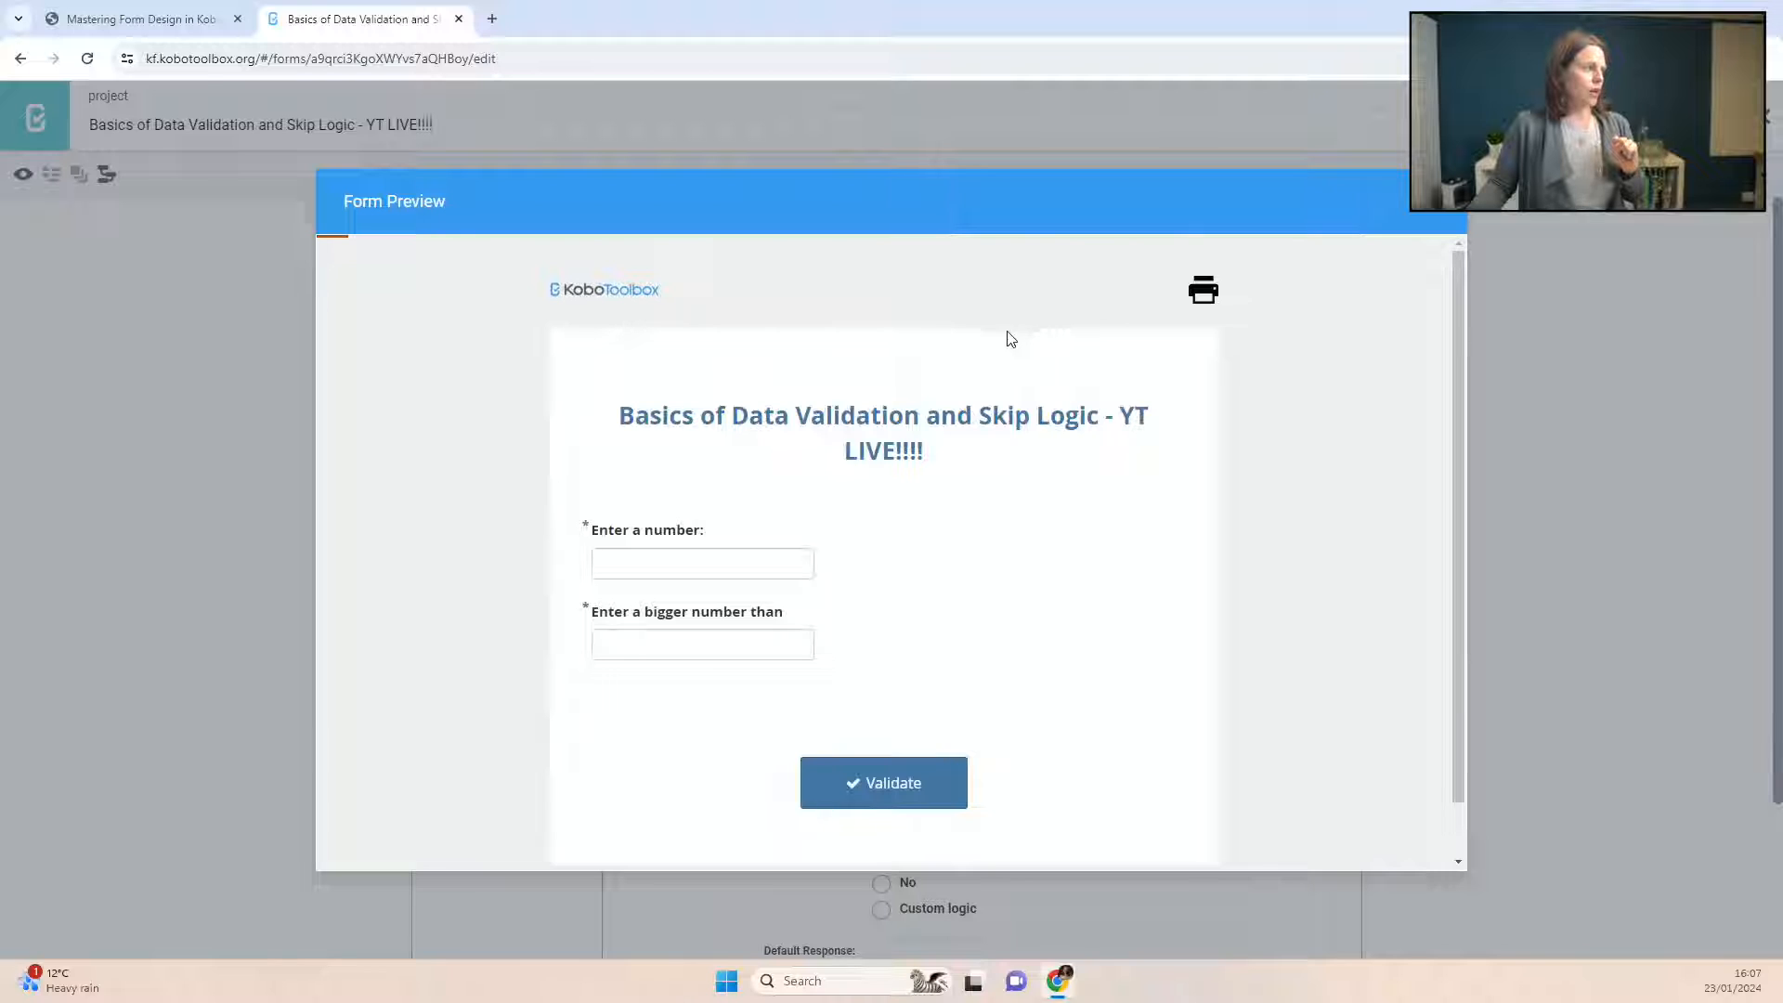
drag(750, 410, 973, 453)
click(975, 467)
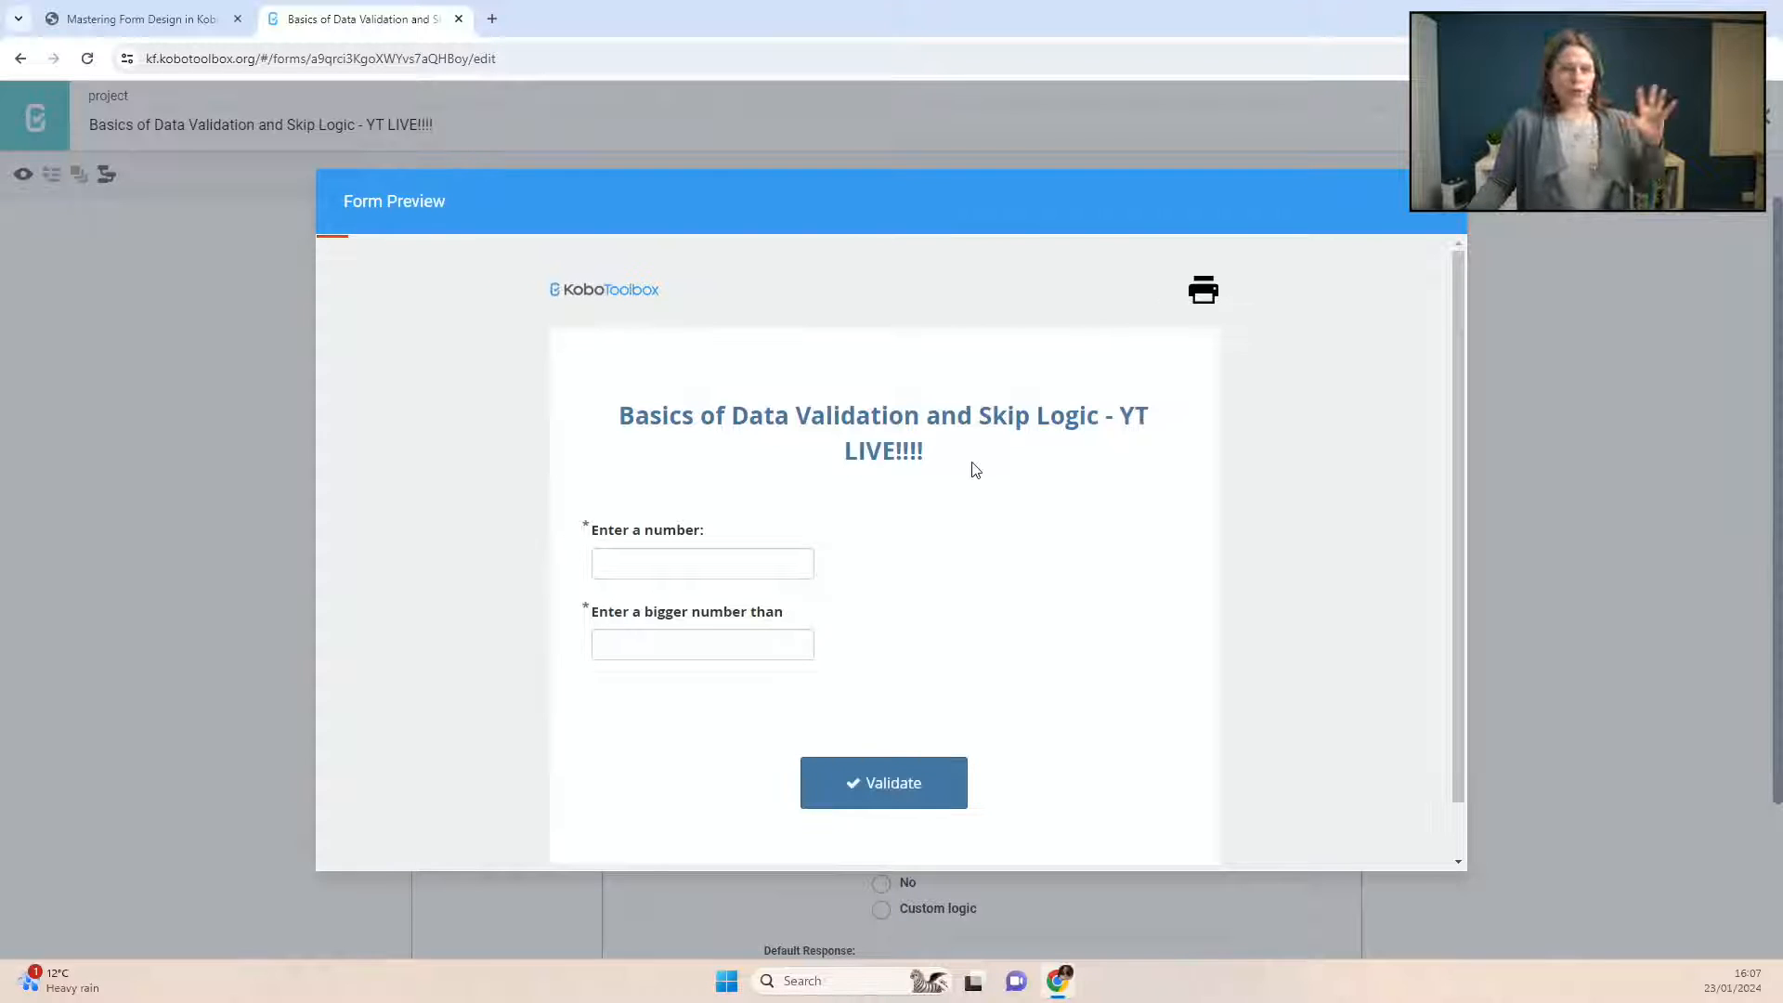
drag(713, 415, 1022, 474)
click(1022, 474)
scroll(1056, 498, down, 1)
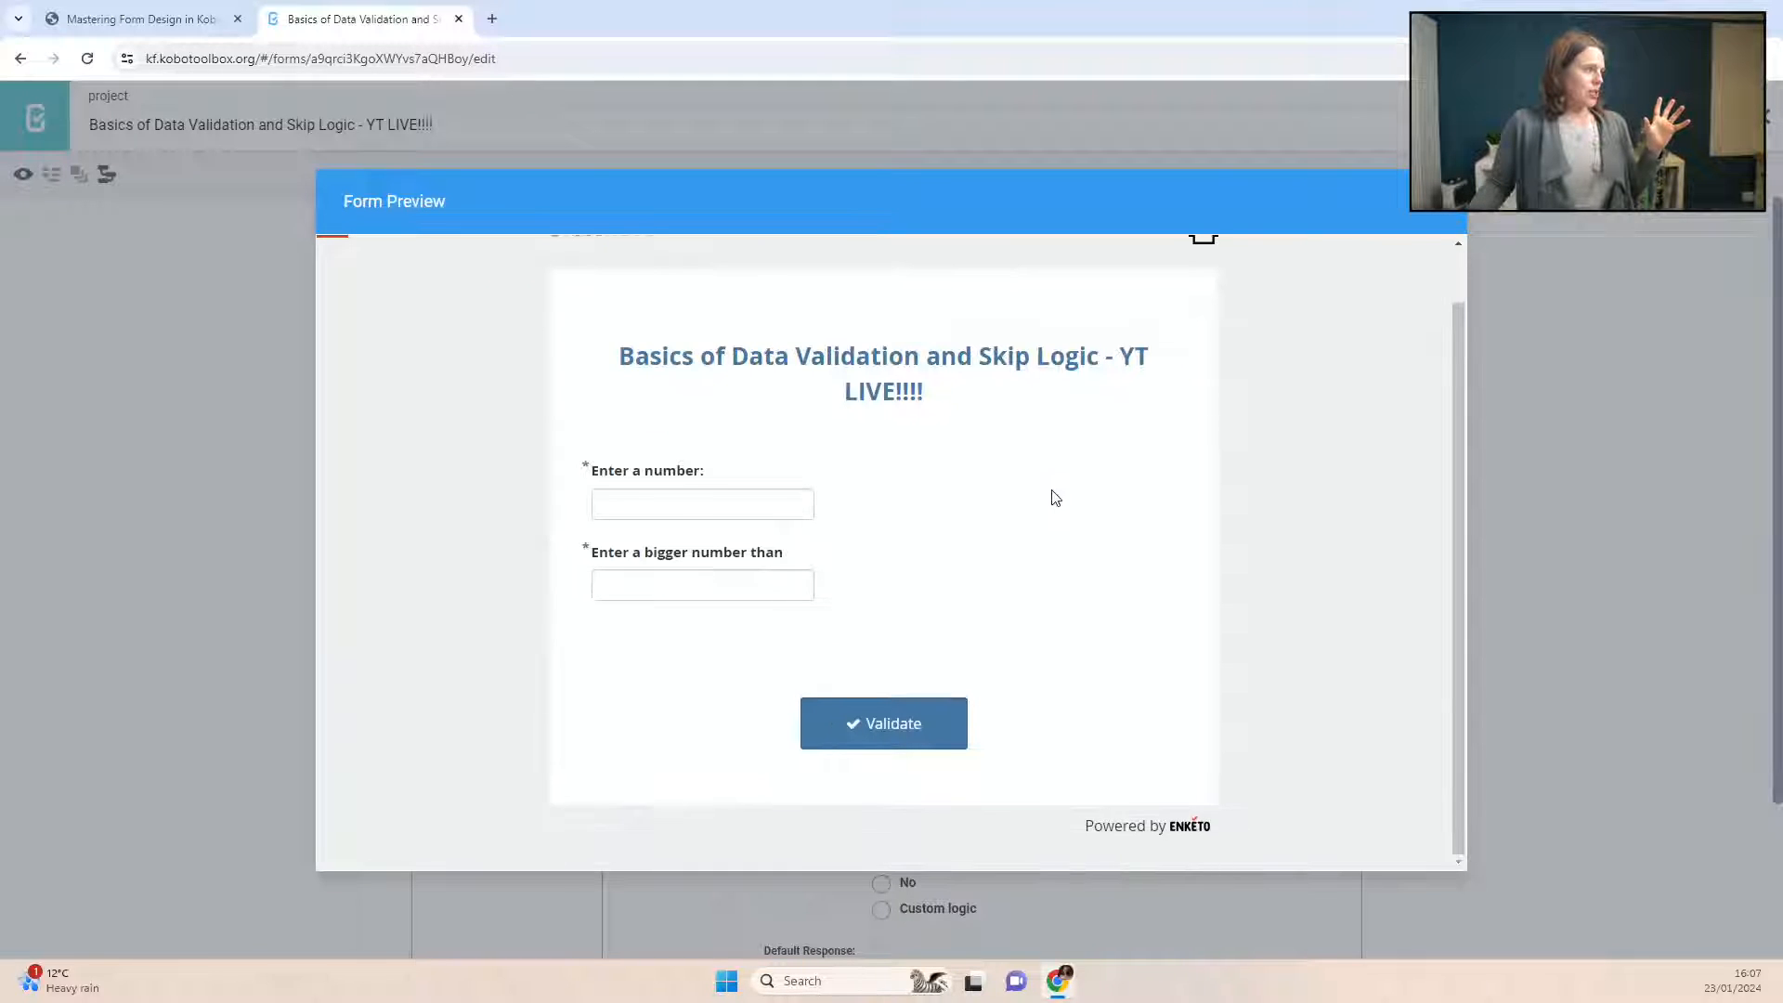
click(713, 502)
text(100)
key(Tab)
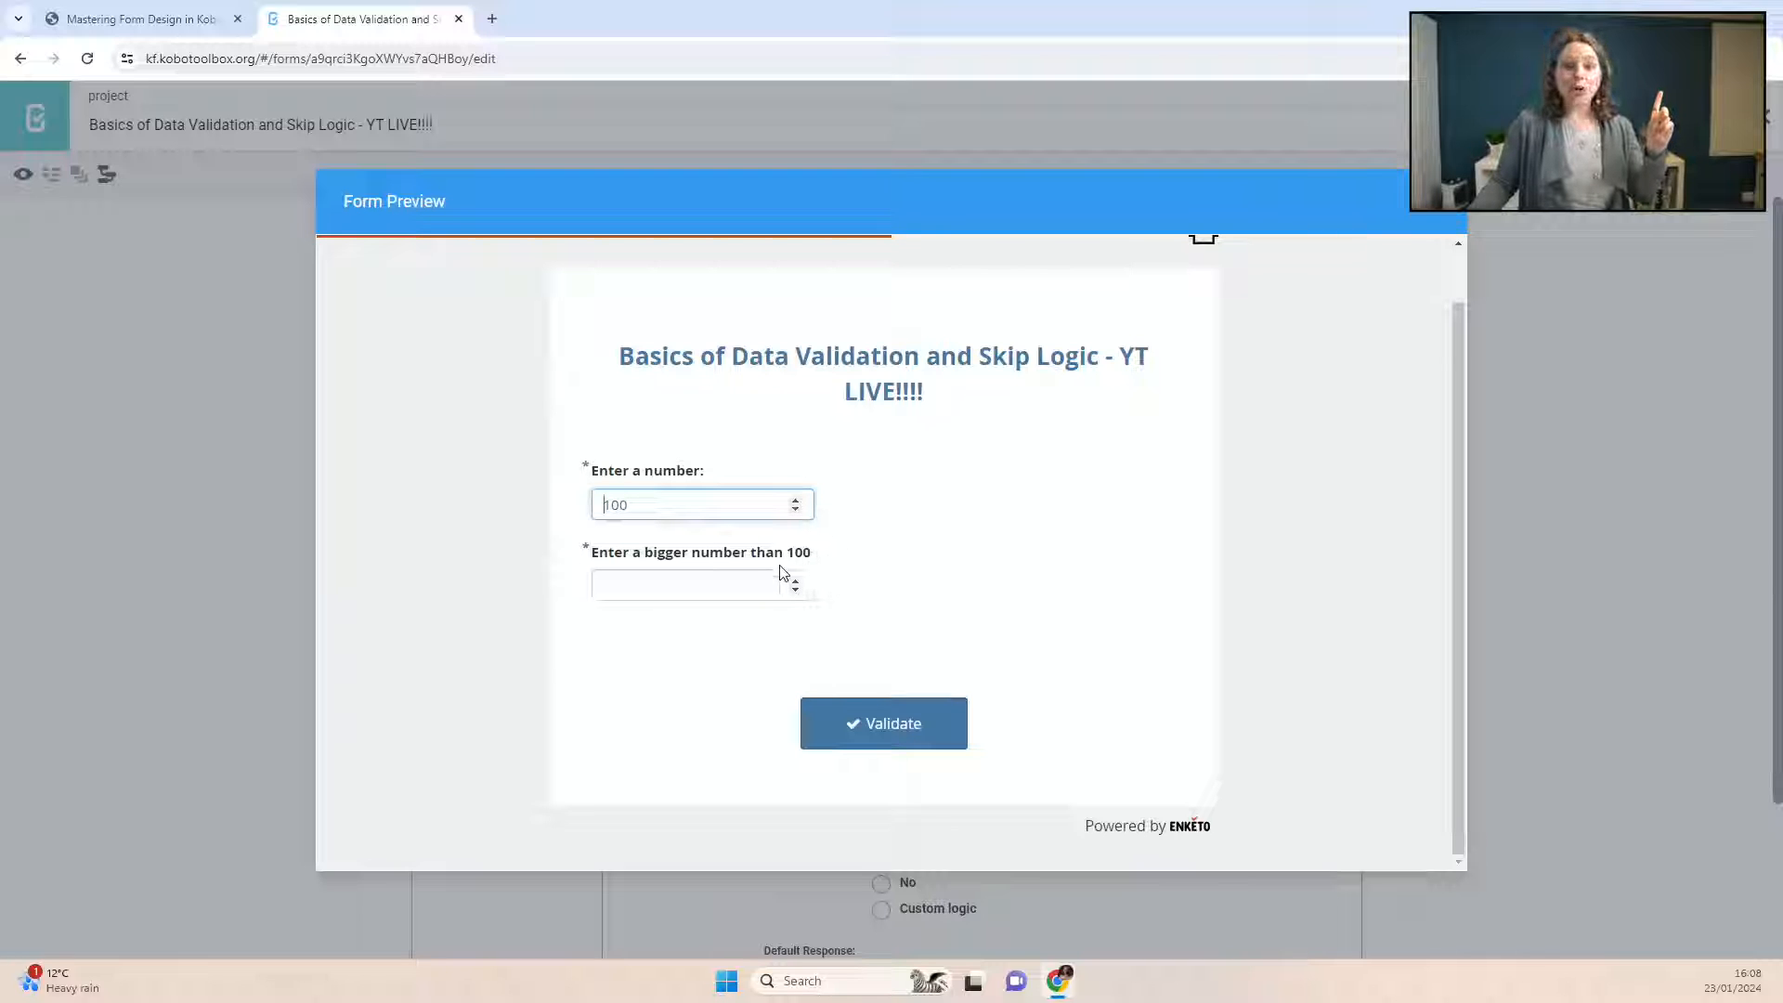
Step: Change the first preview answer to 400 and enter 100 for the second question to test the validation rule
drag(650, 499, 597, 506)
text(400)
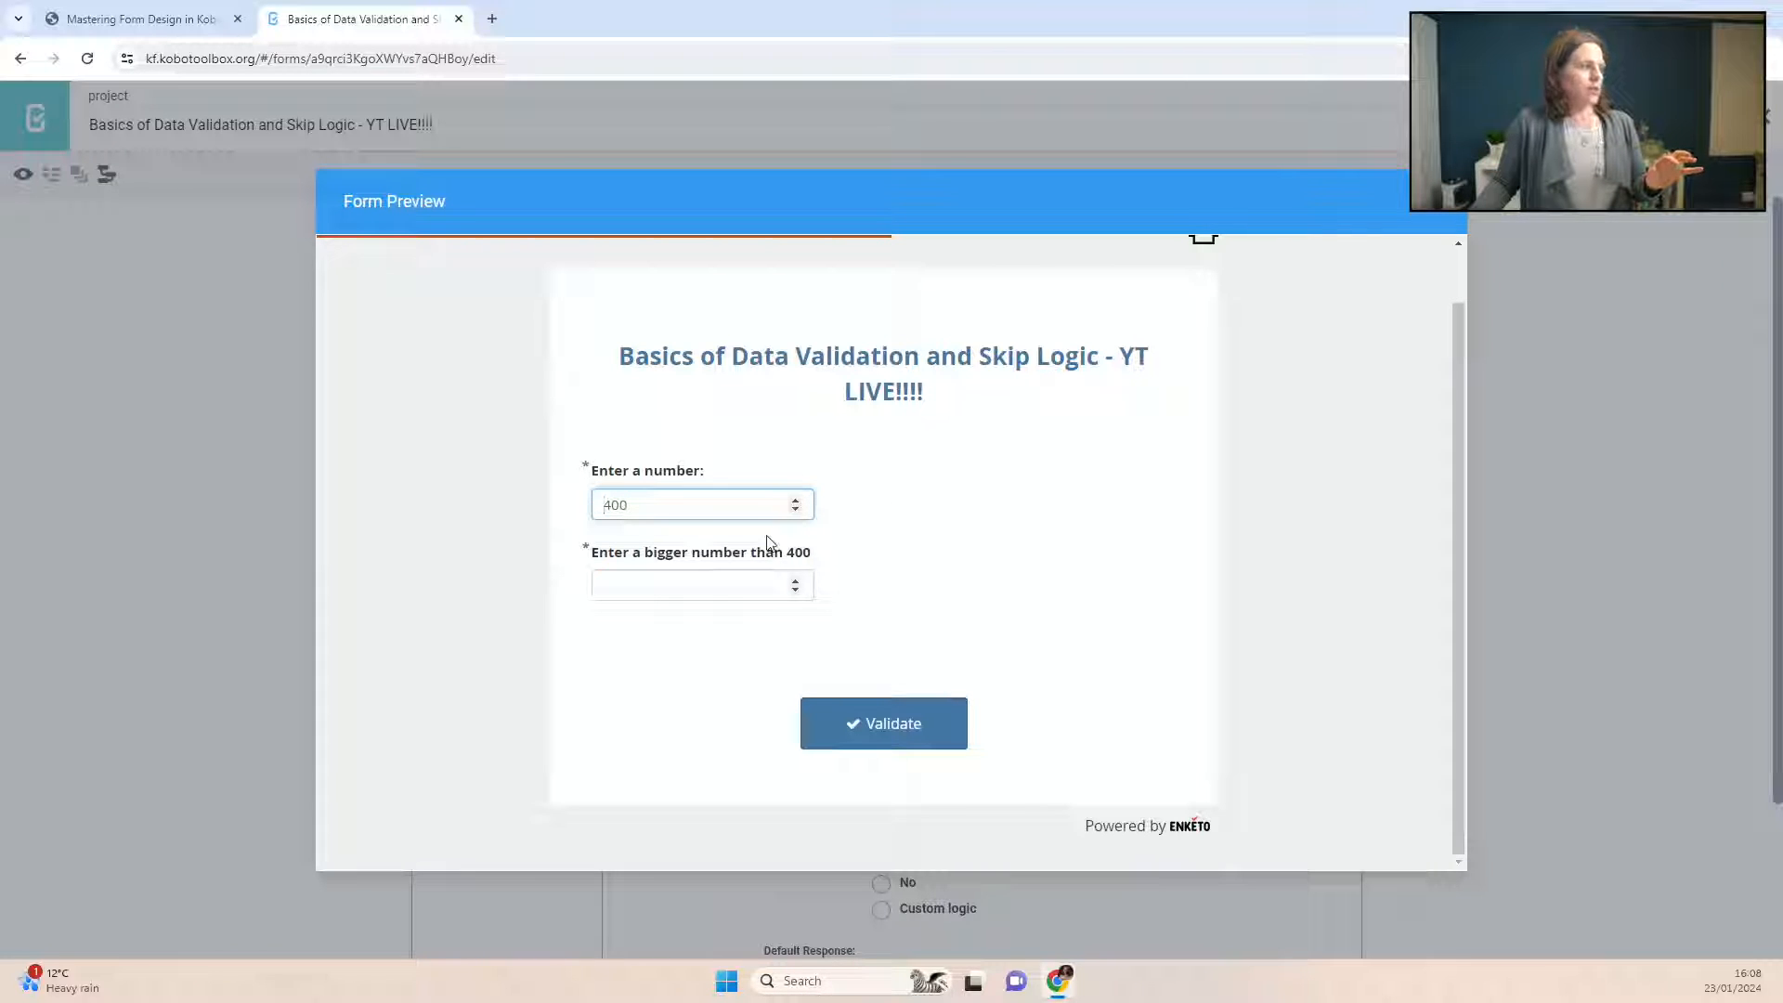
click(637, 583)
text(100)
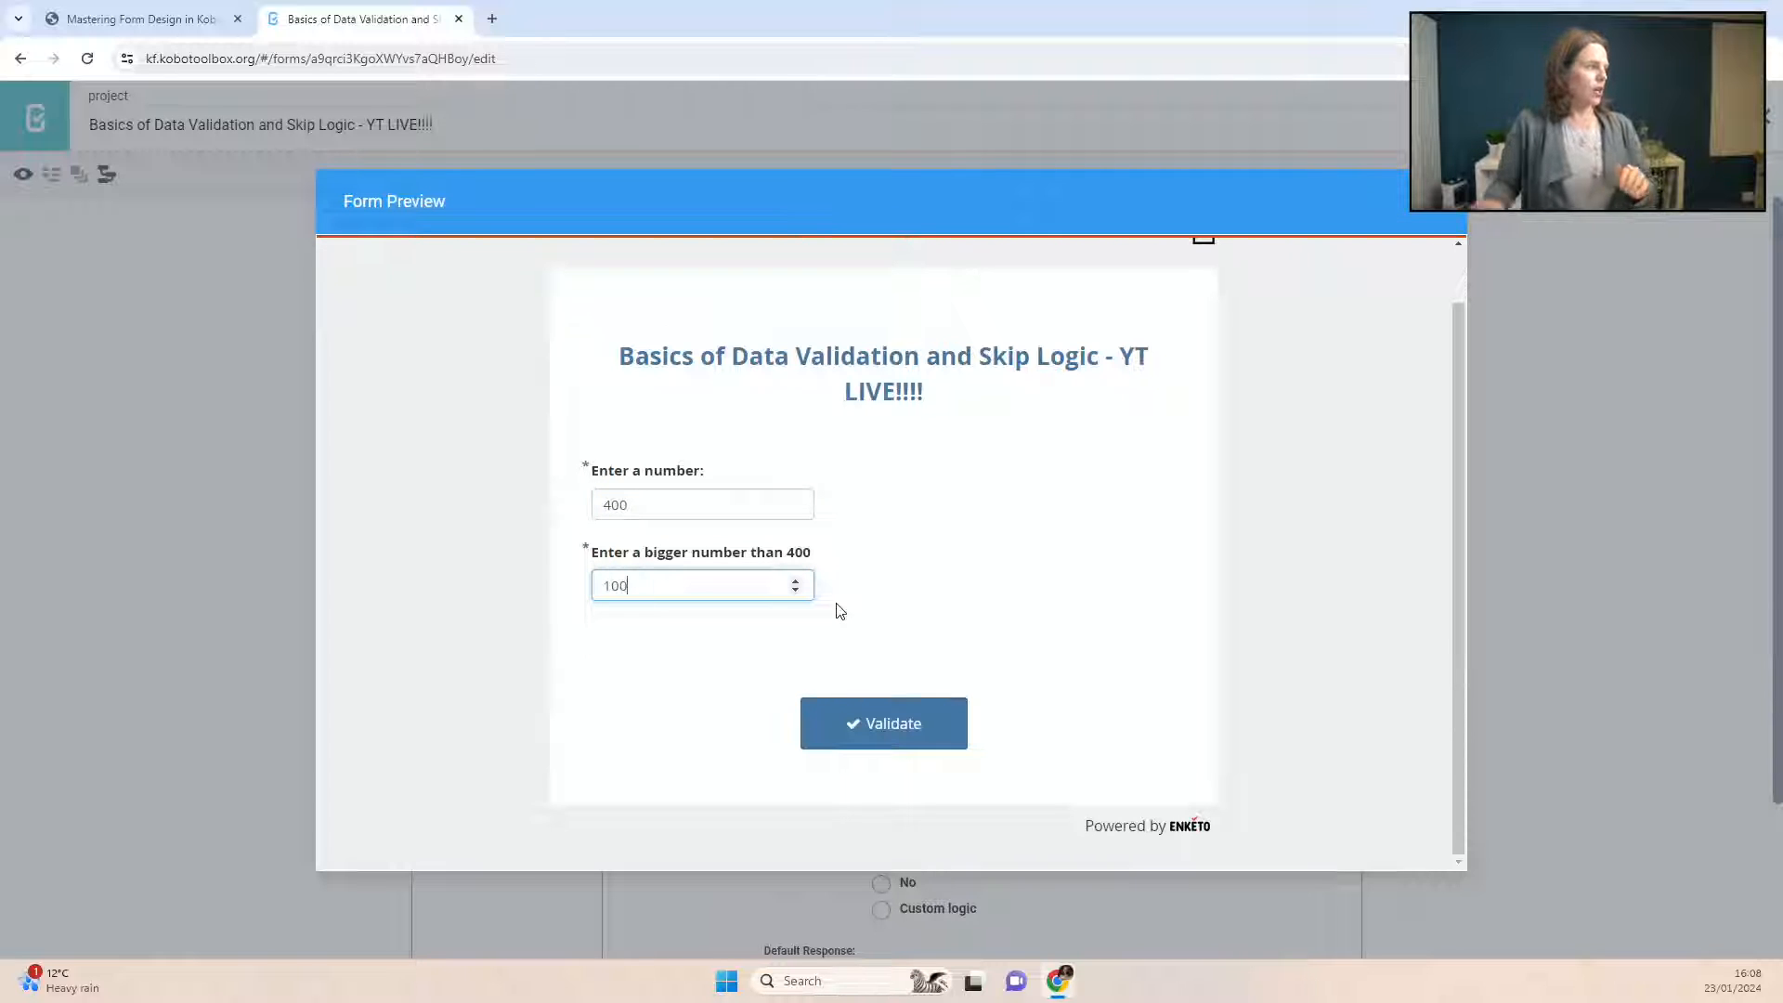
click(843, 602)
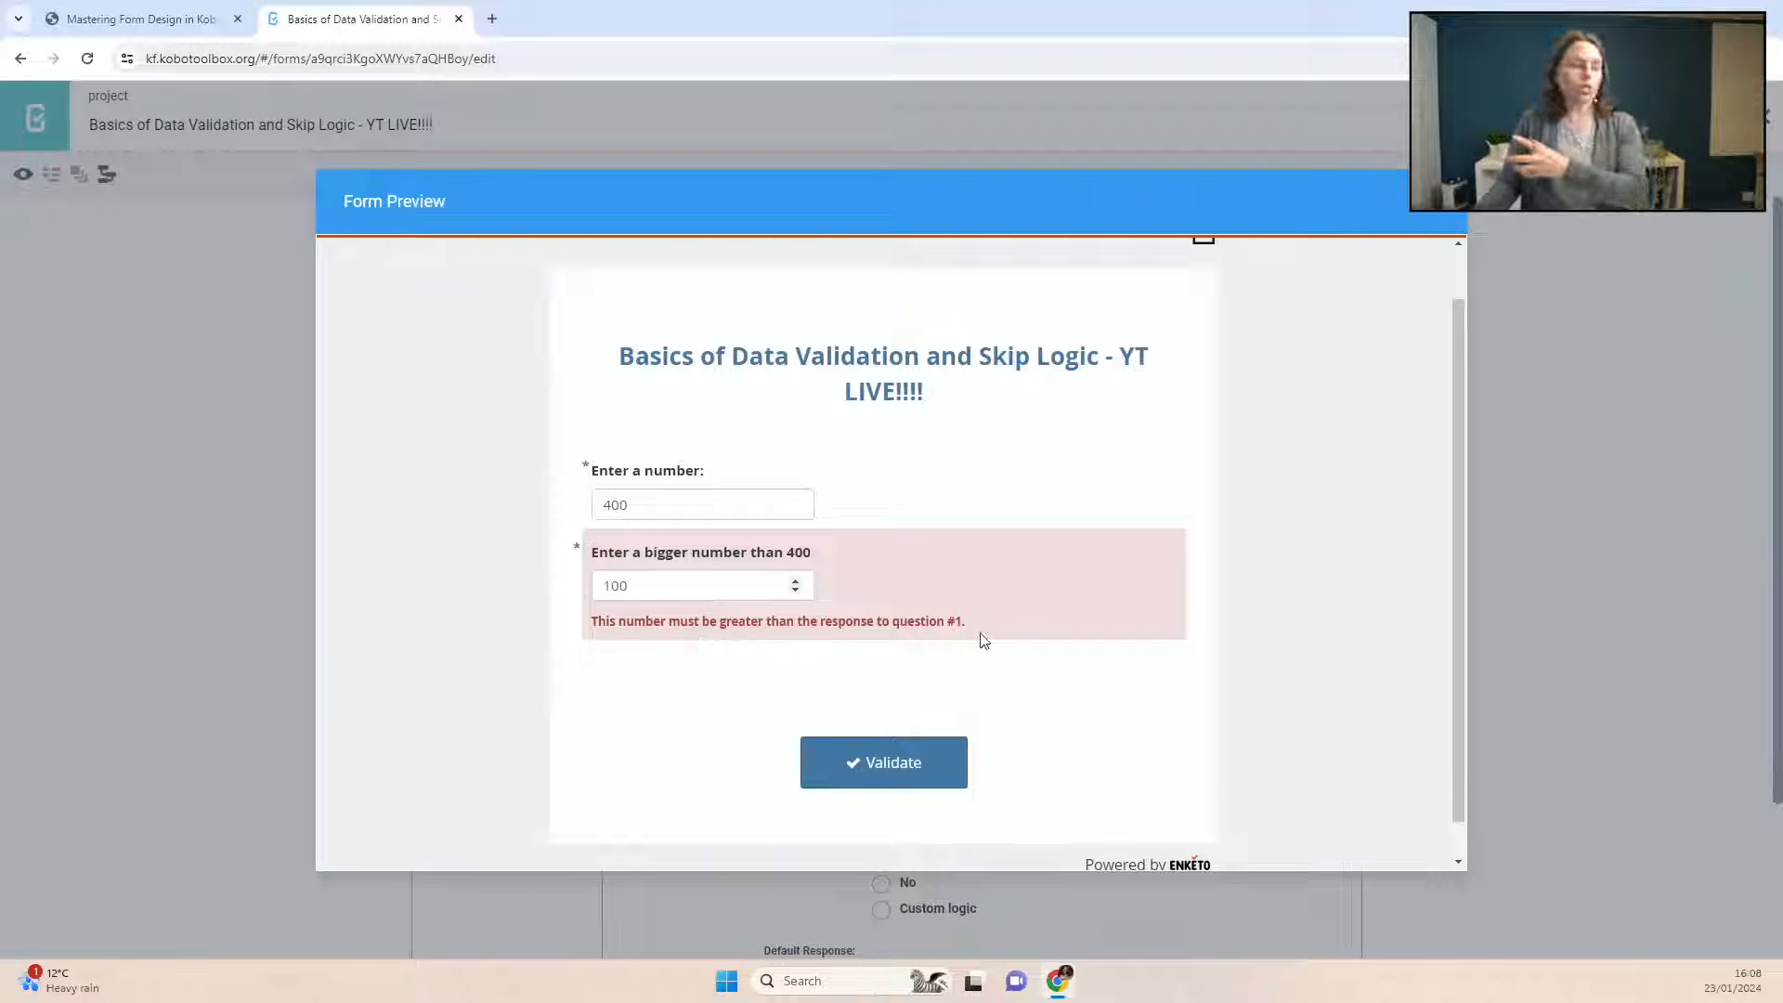
Step: Test the second preview question with 400 and 401 against the first answer of 400, and close the preview
double_click(598, 586)
text(400)
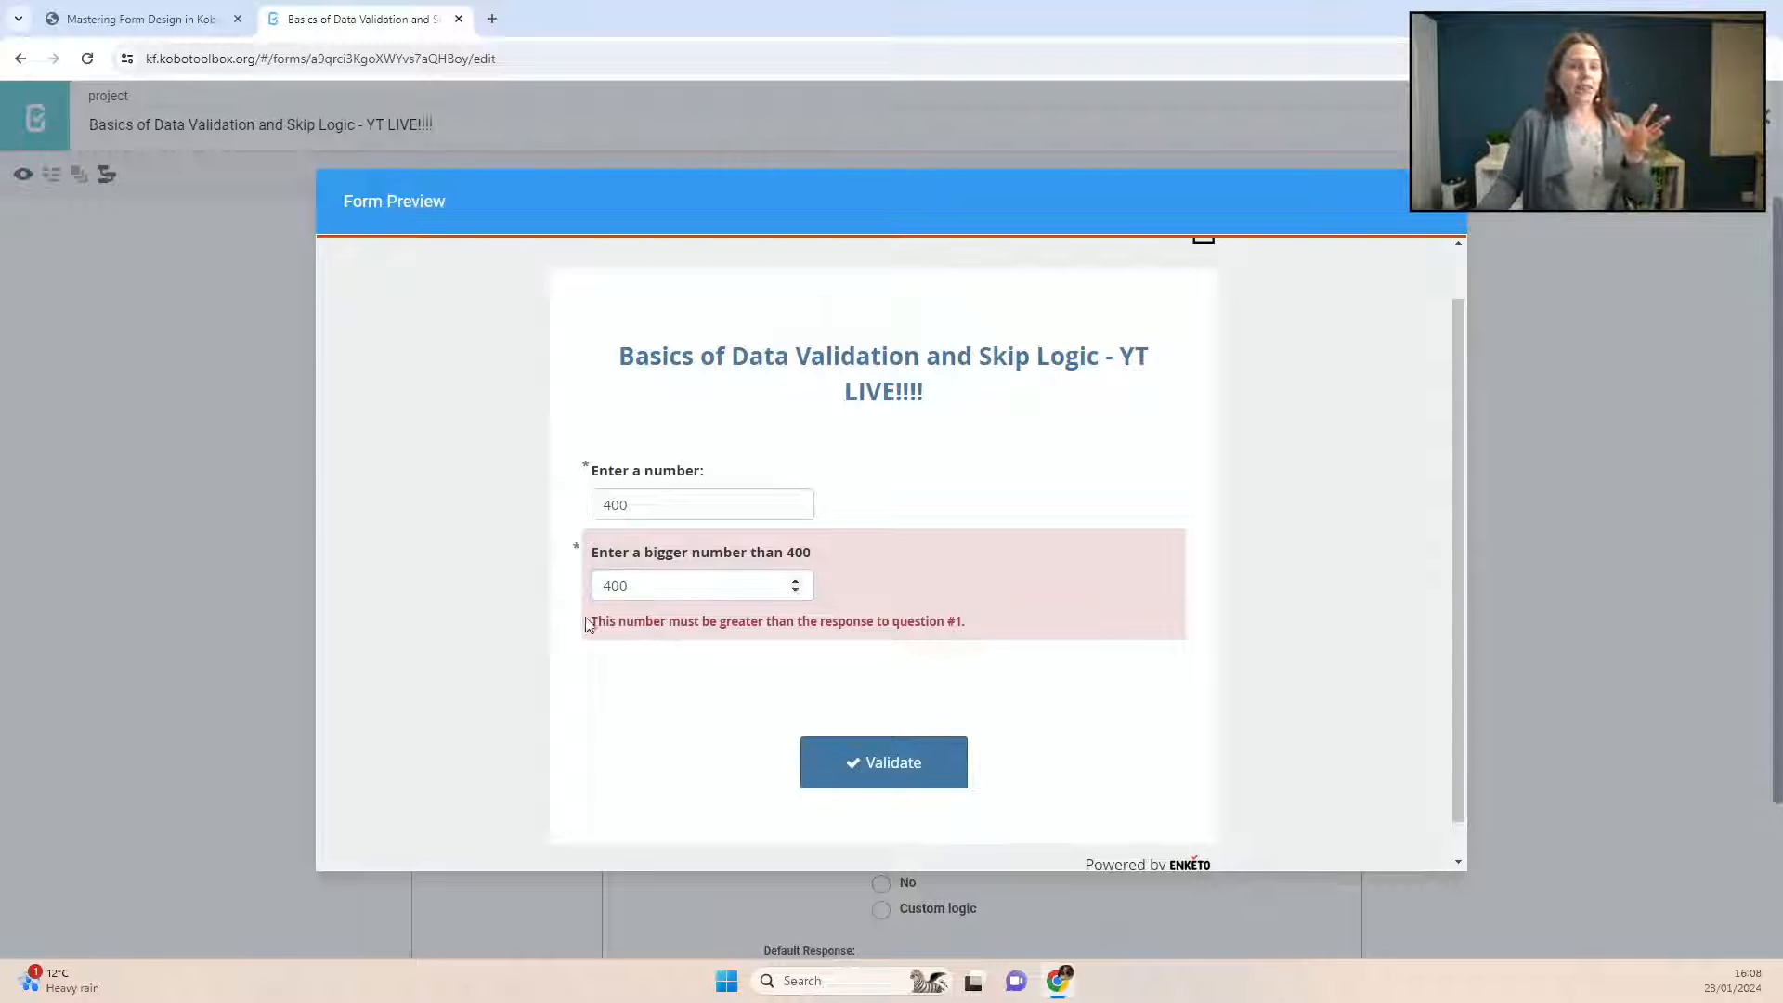
click(795, 582)
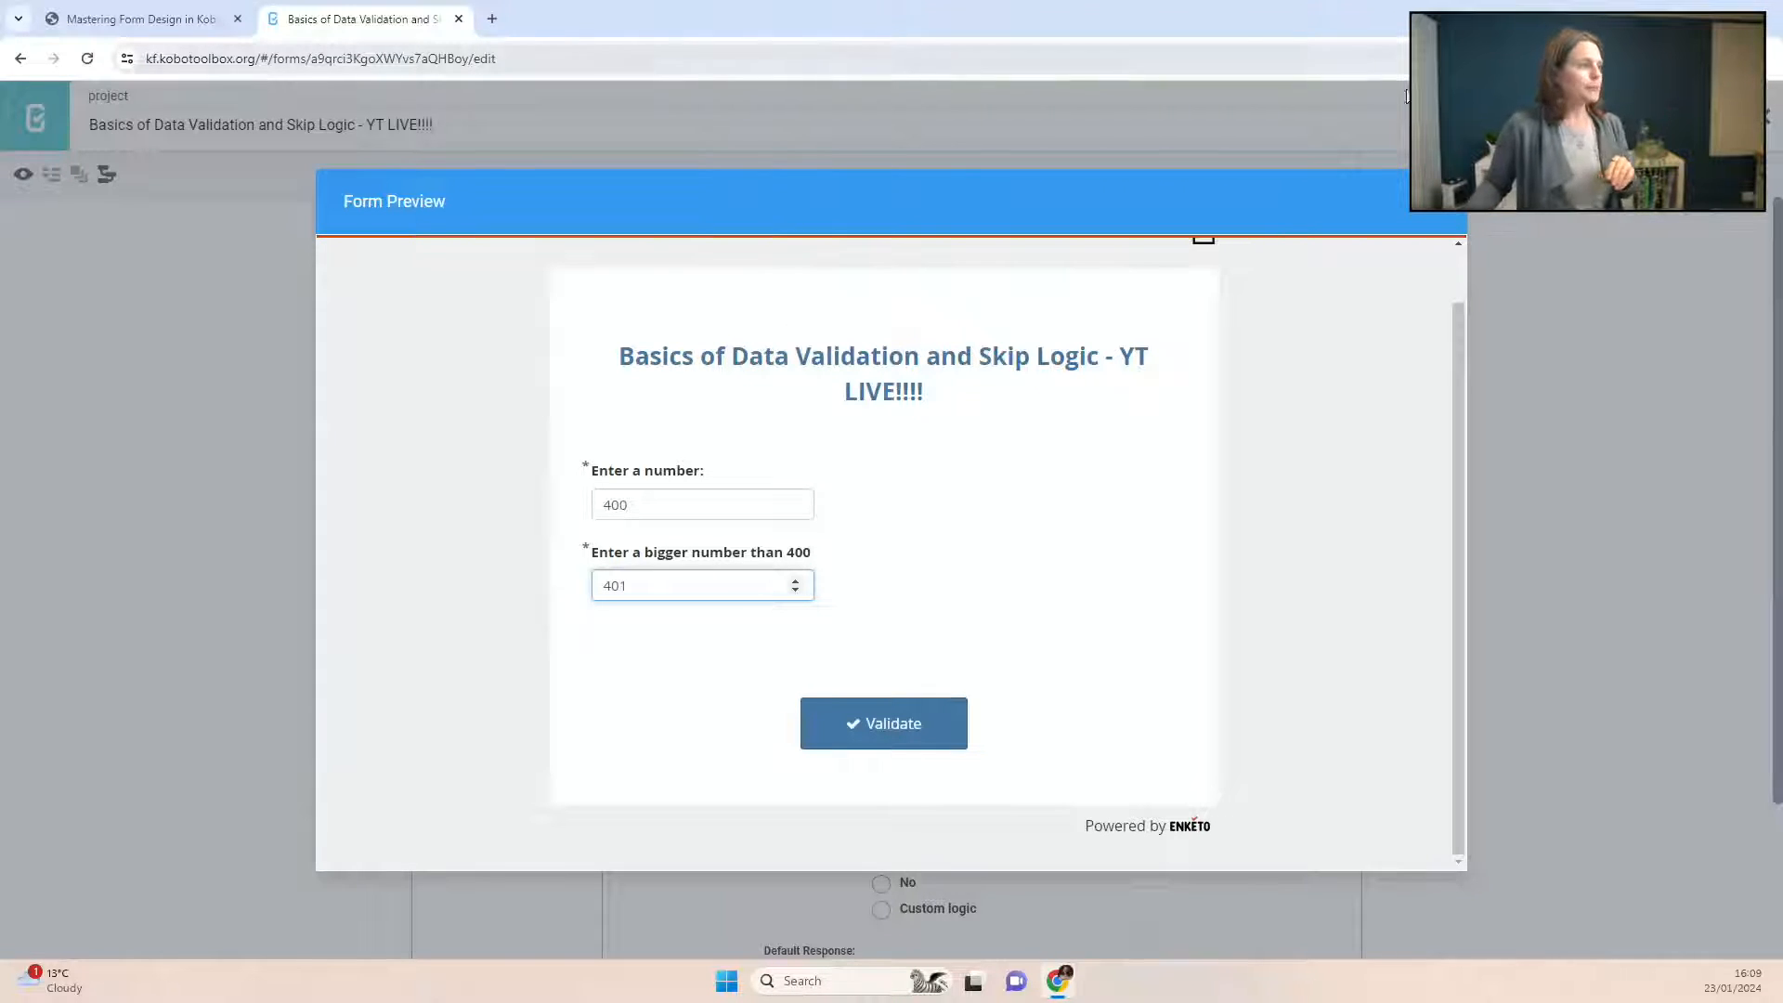
click(1438, 202)
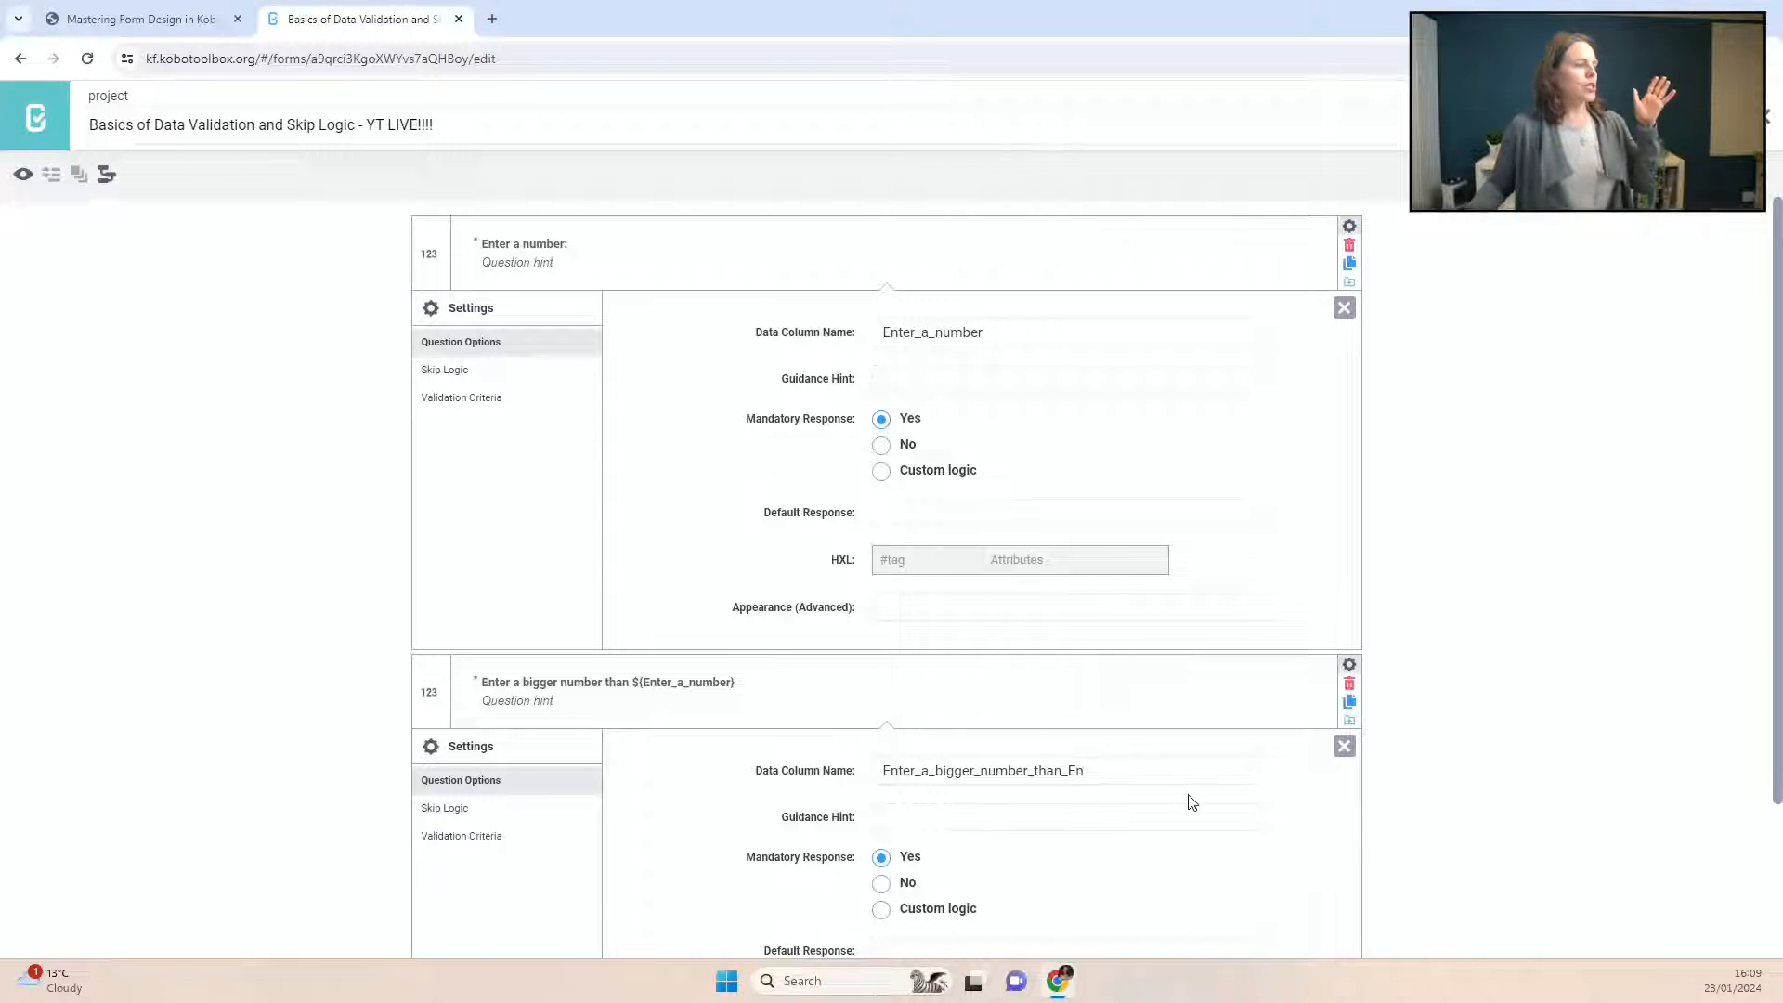
Step: Close the settings of both number questions
scroll(1288, 771, down, 2)
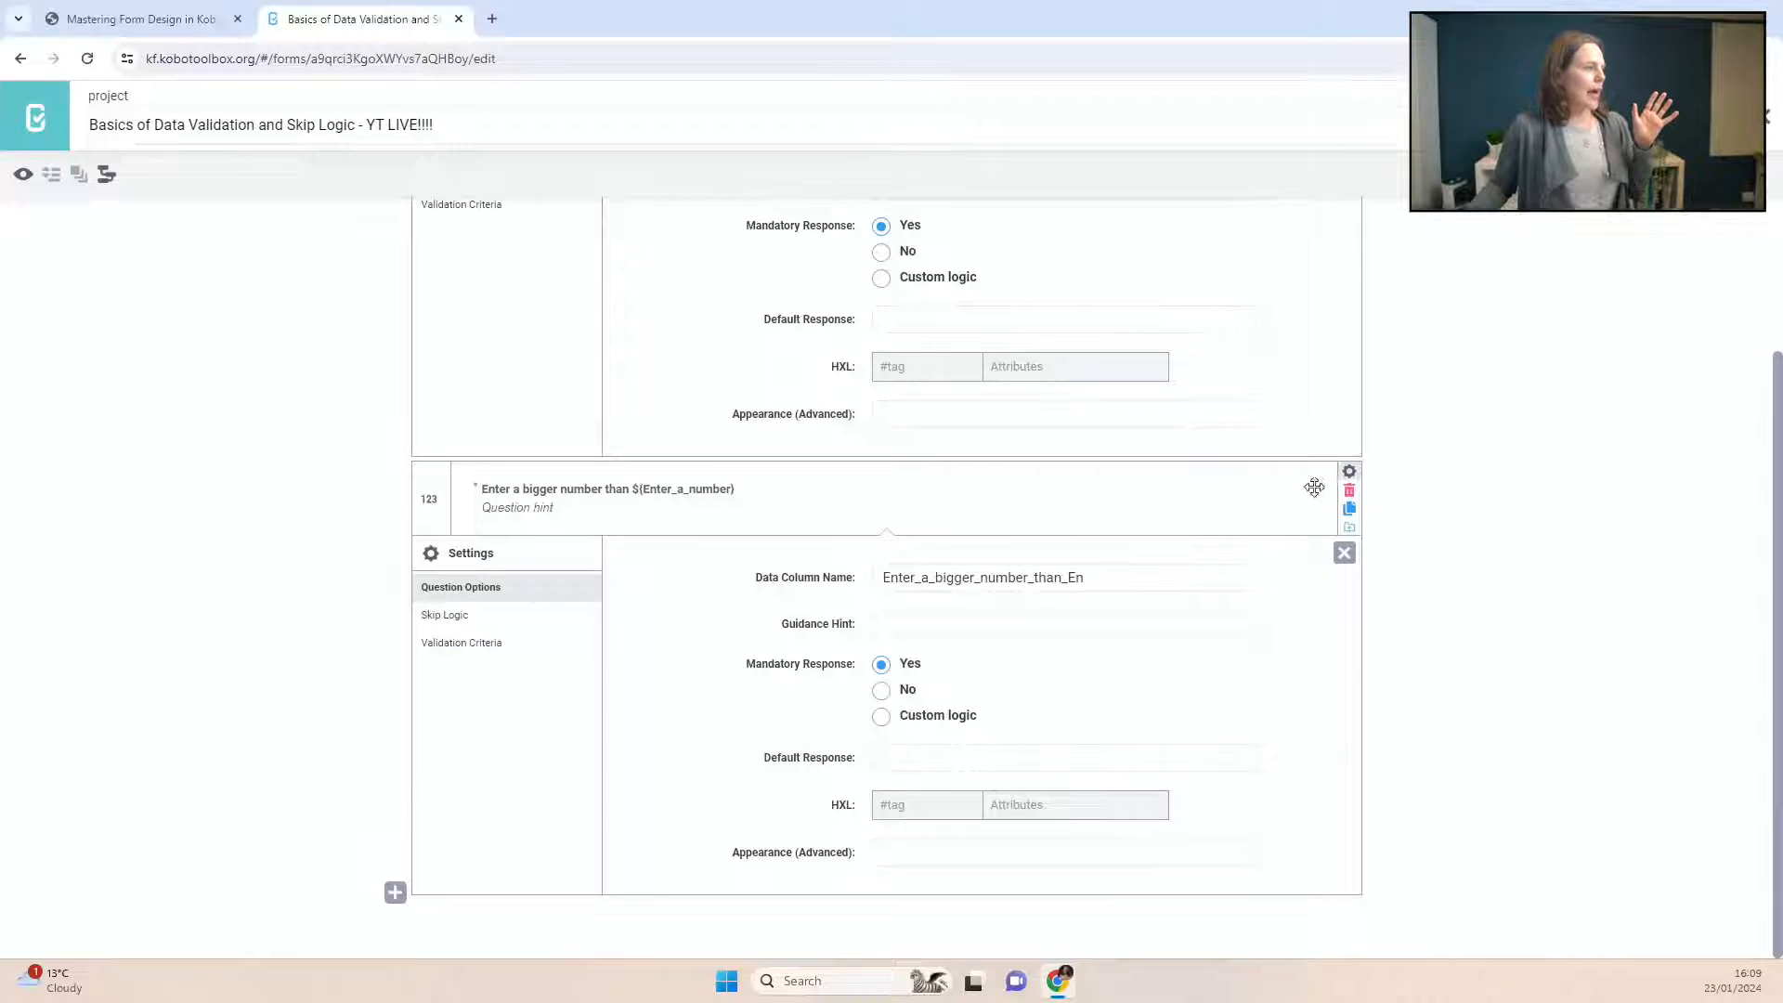
click(1344, 555)
click(1343, 308)
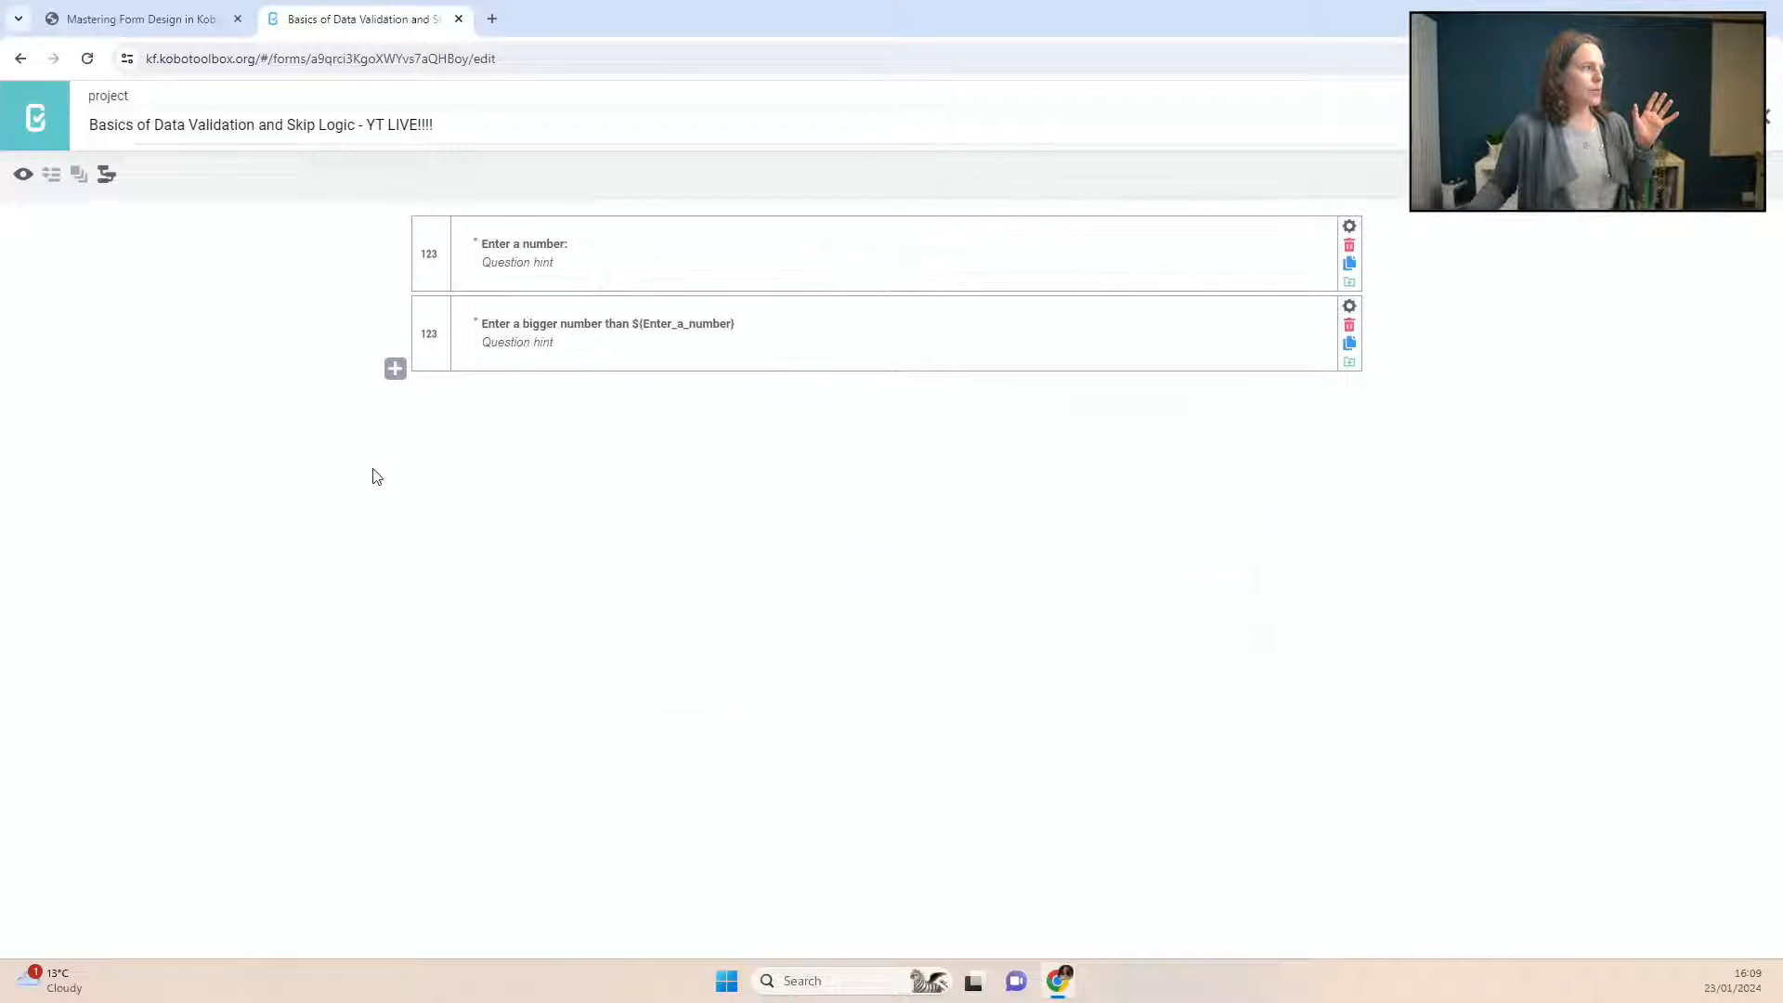
Step: Add a third question of type Number labelled "Enter a smaller number than ${Enter_a_number}", reusing the reference from the second question
click(395, 369)
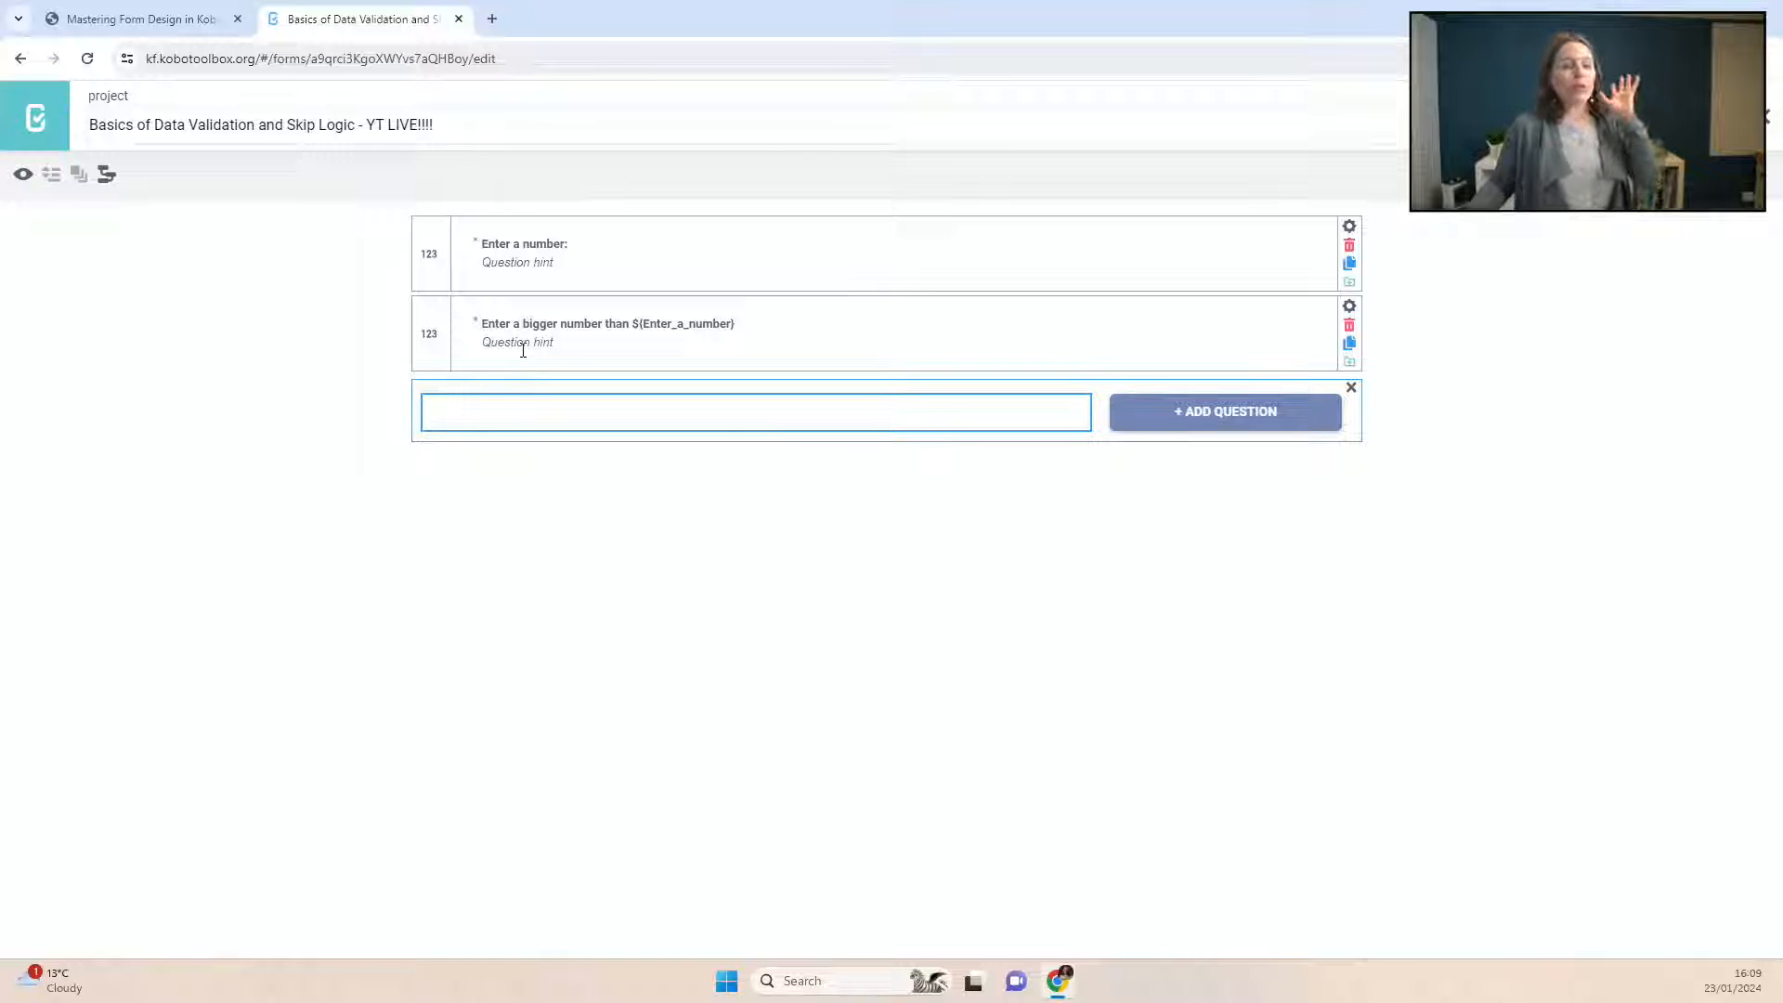
text(Enter a )
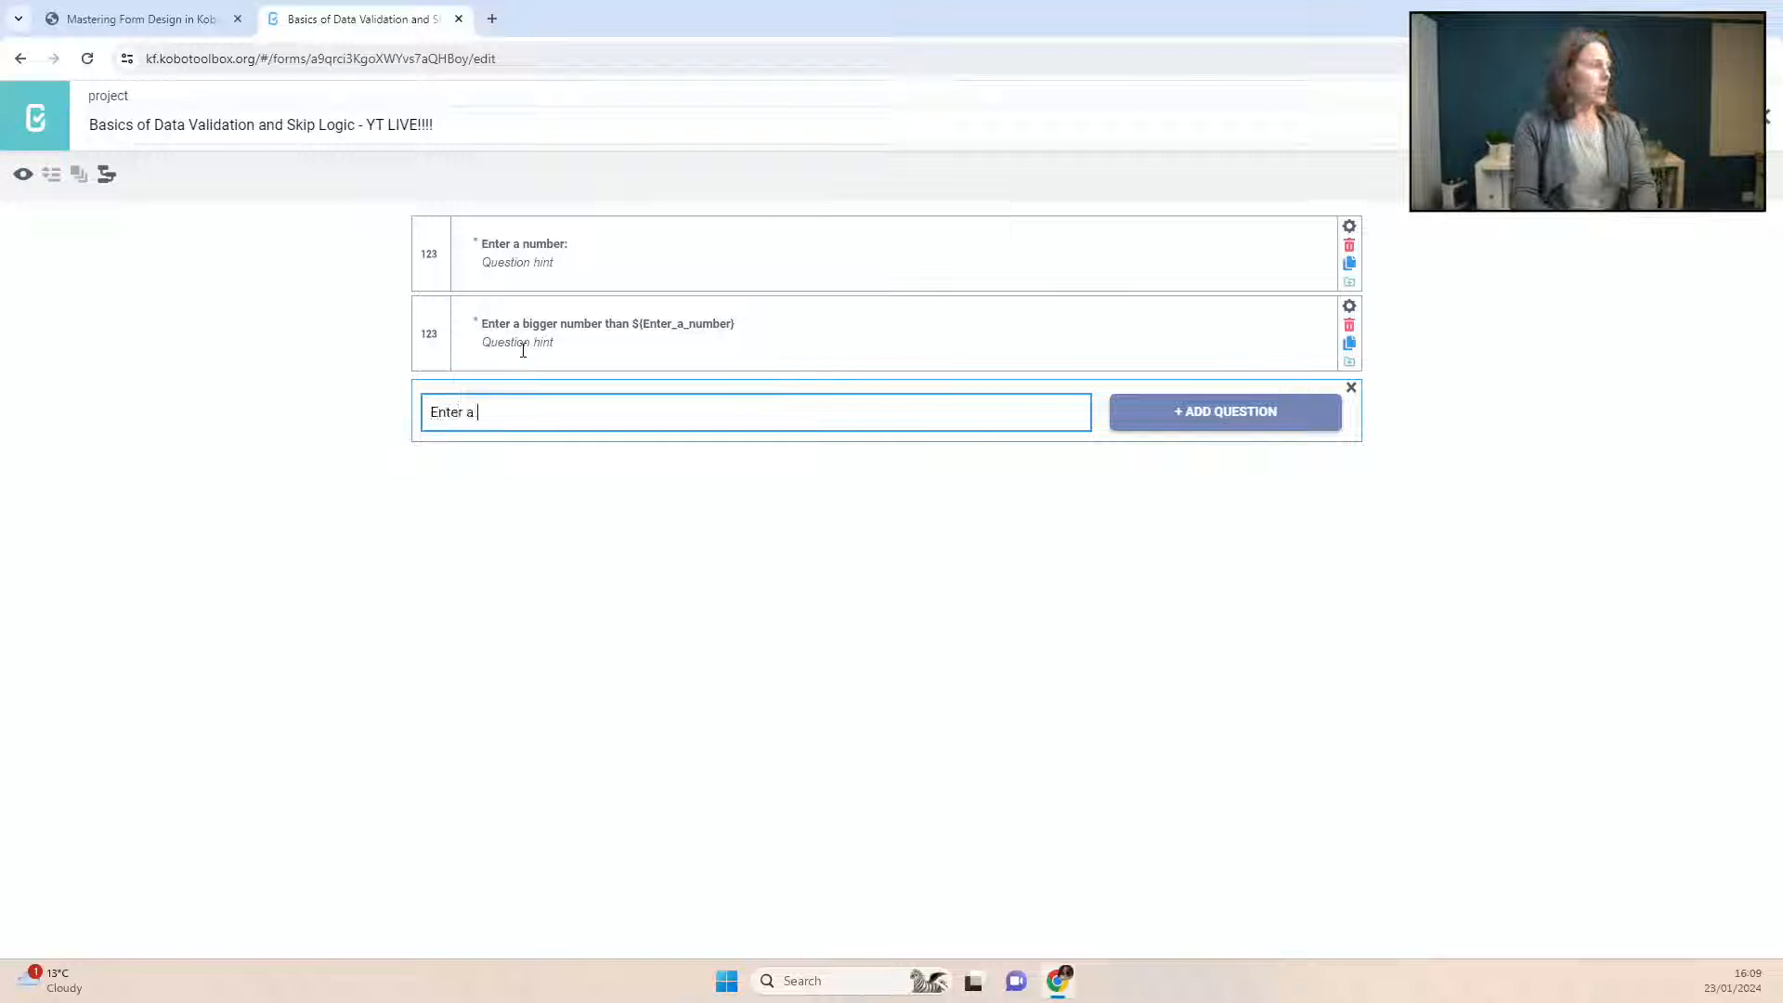
text(small er nu)
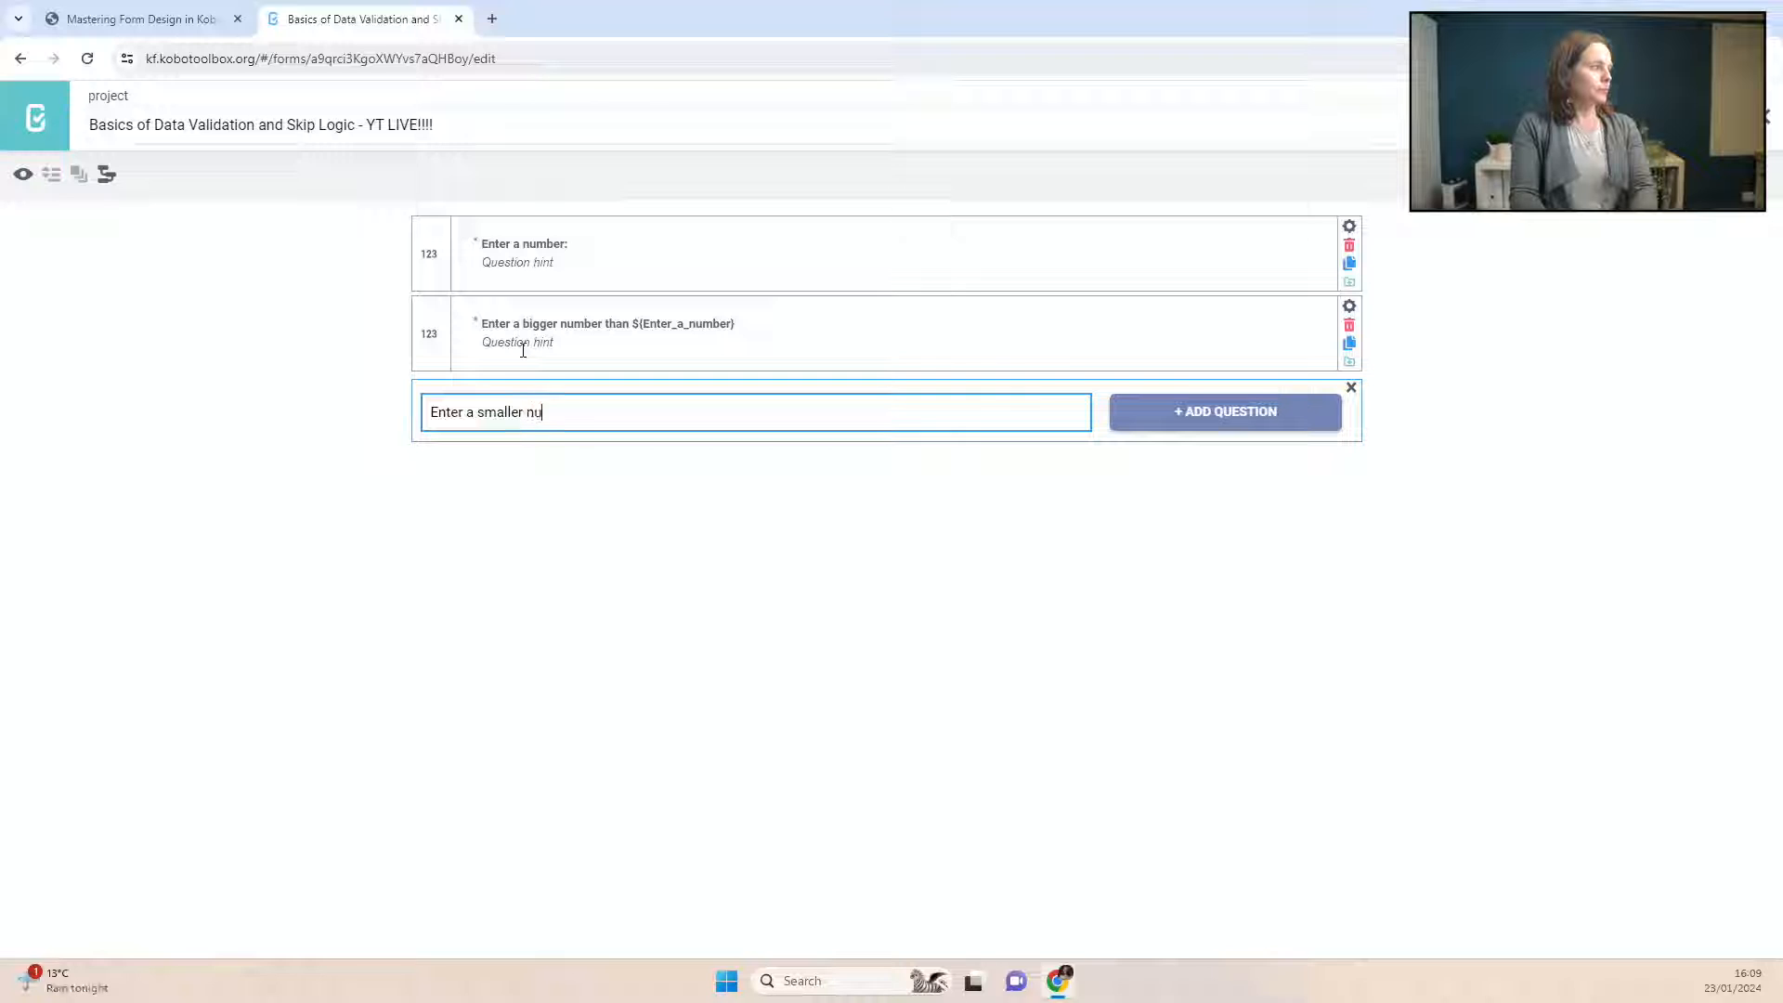
text(mber than $)
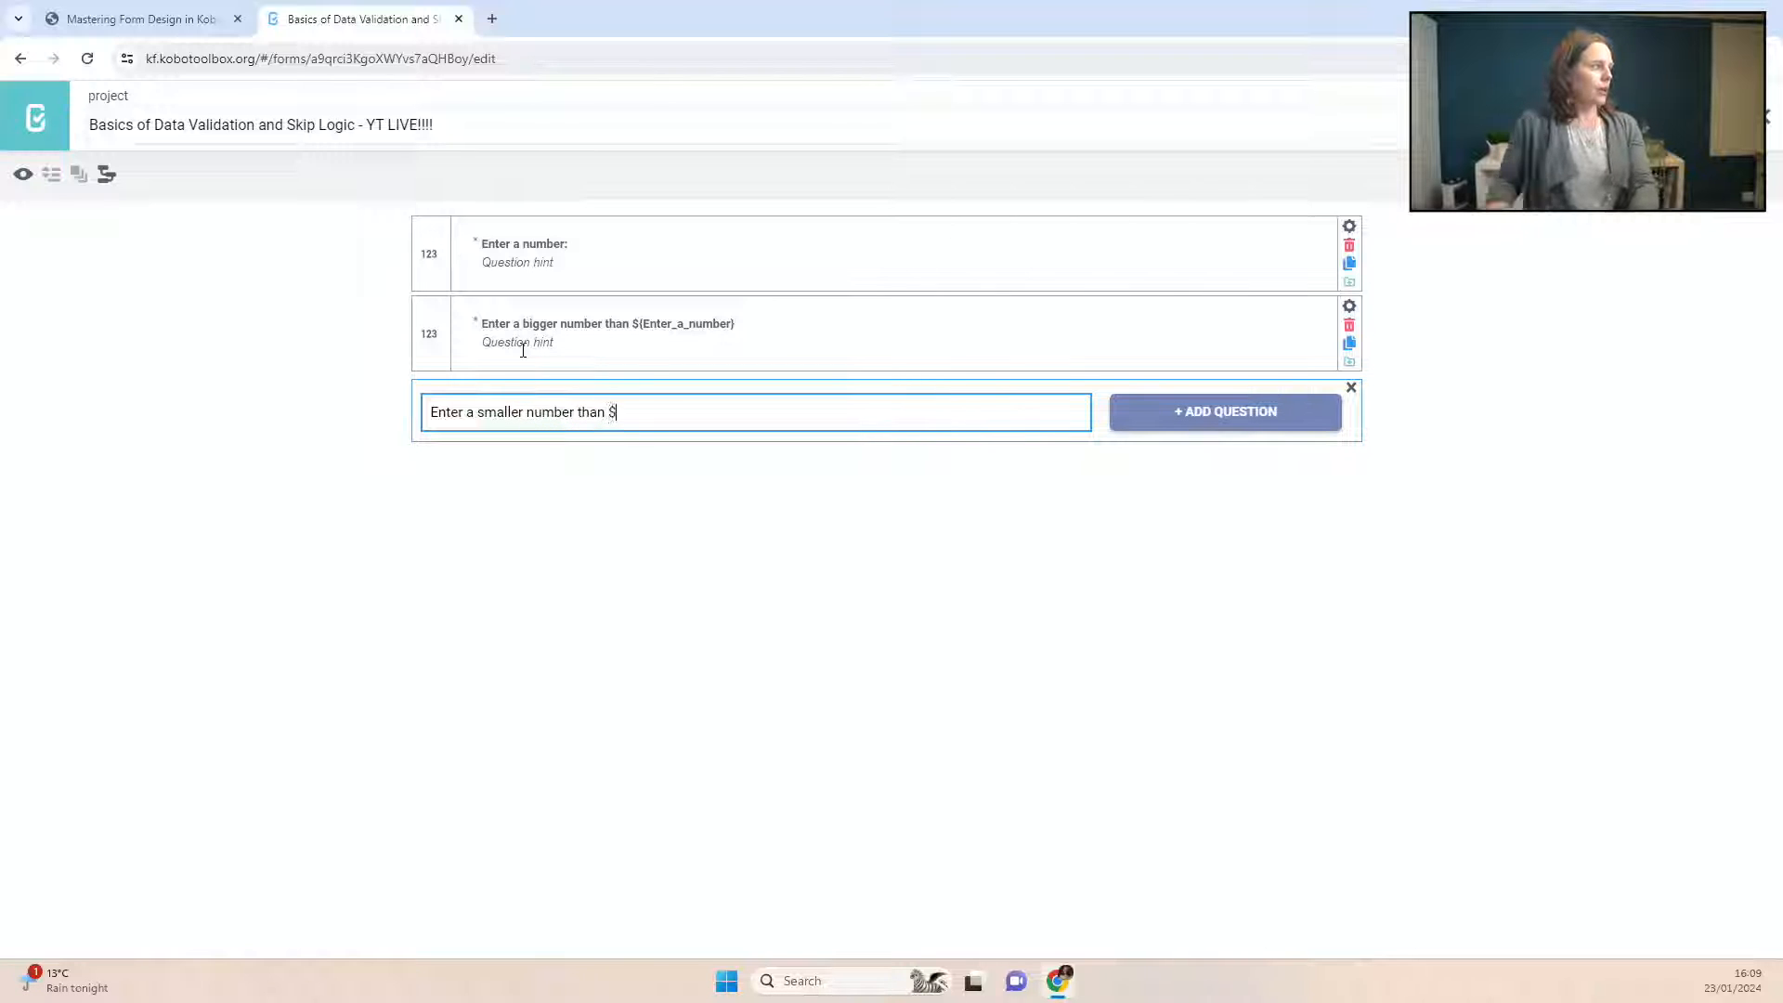
drag(741, 324, 631, 327)
key(ctrl+c)
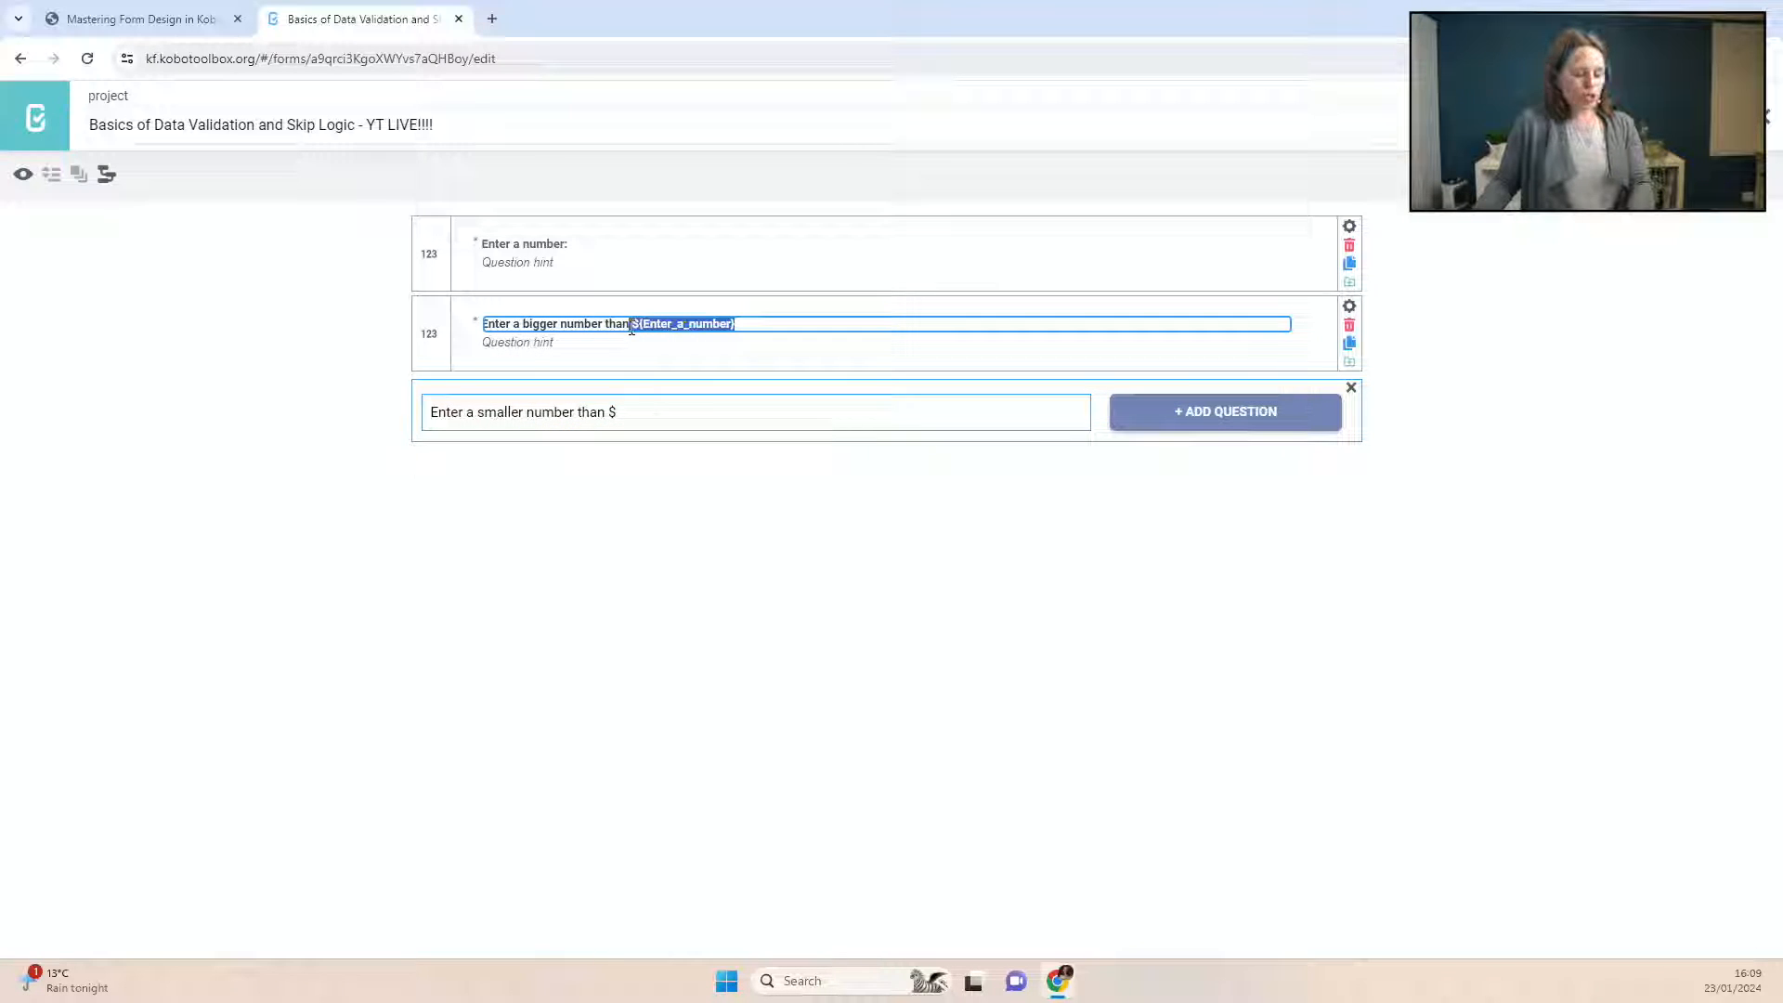
click(640, 412)
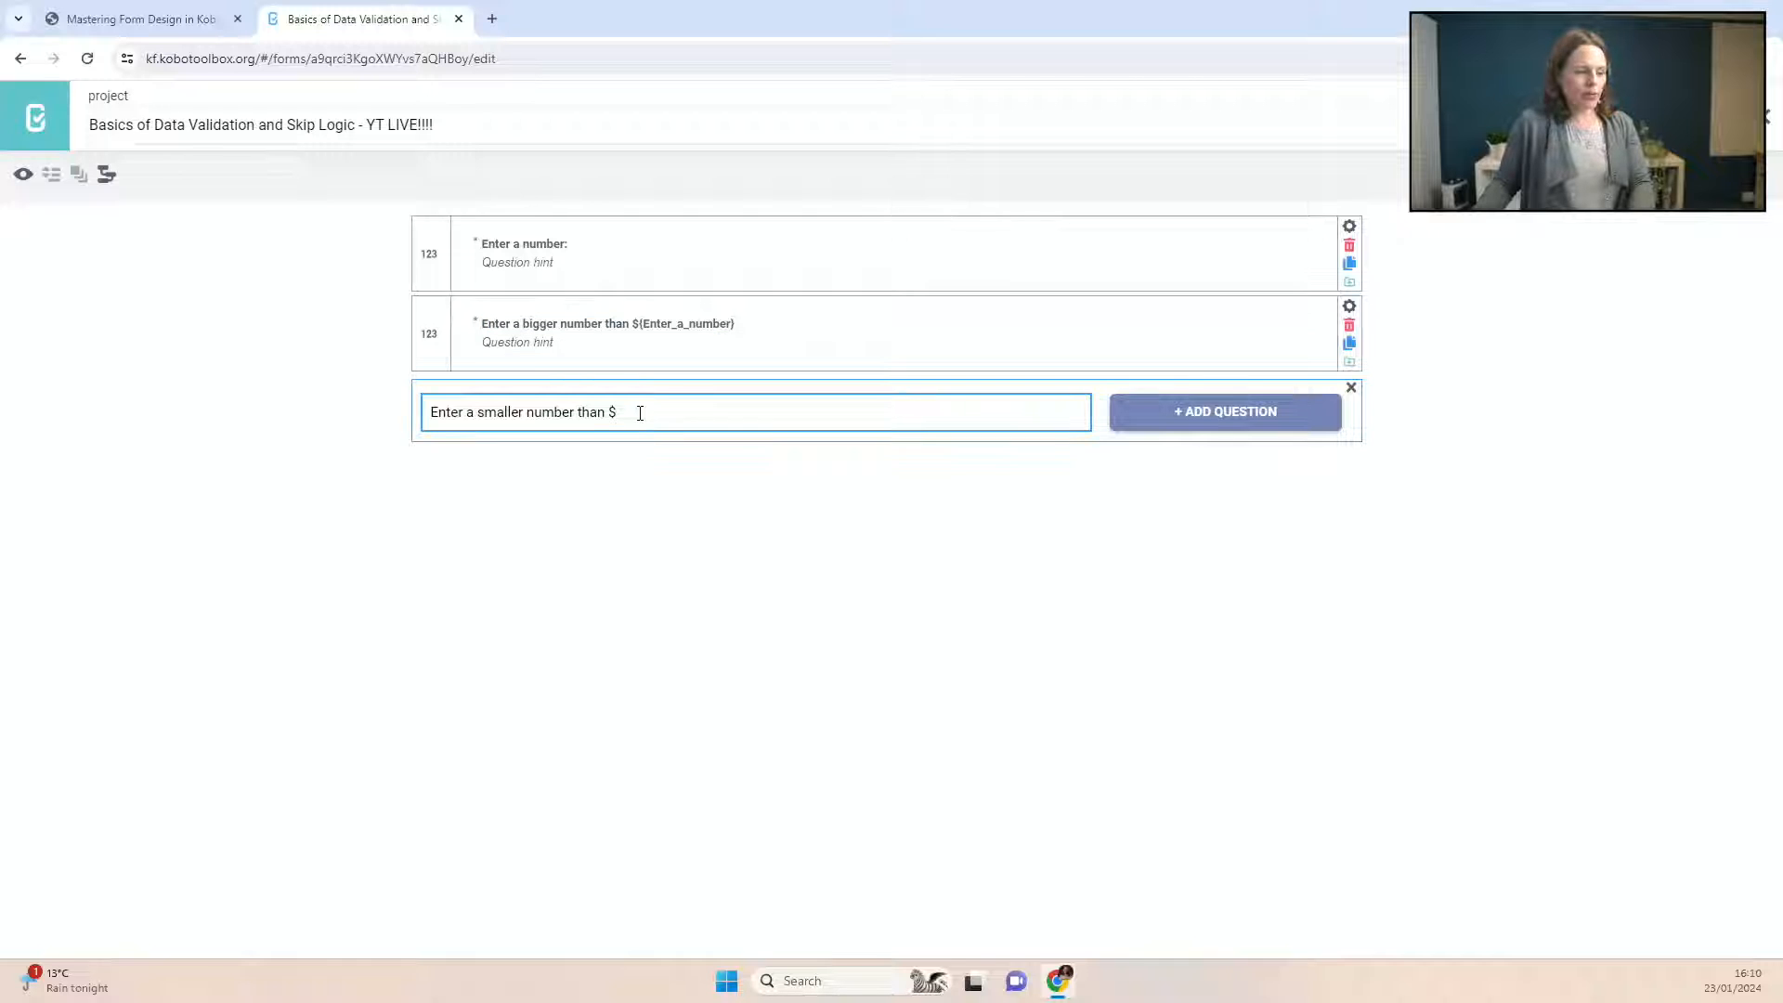
key(ctrl+v)
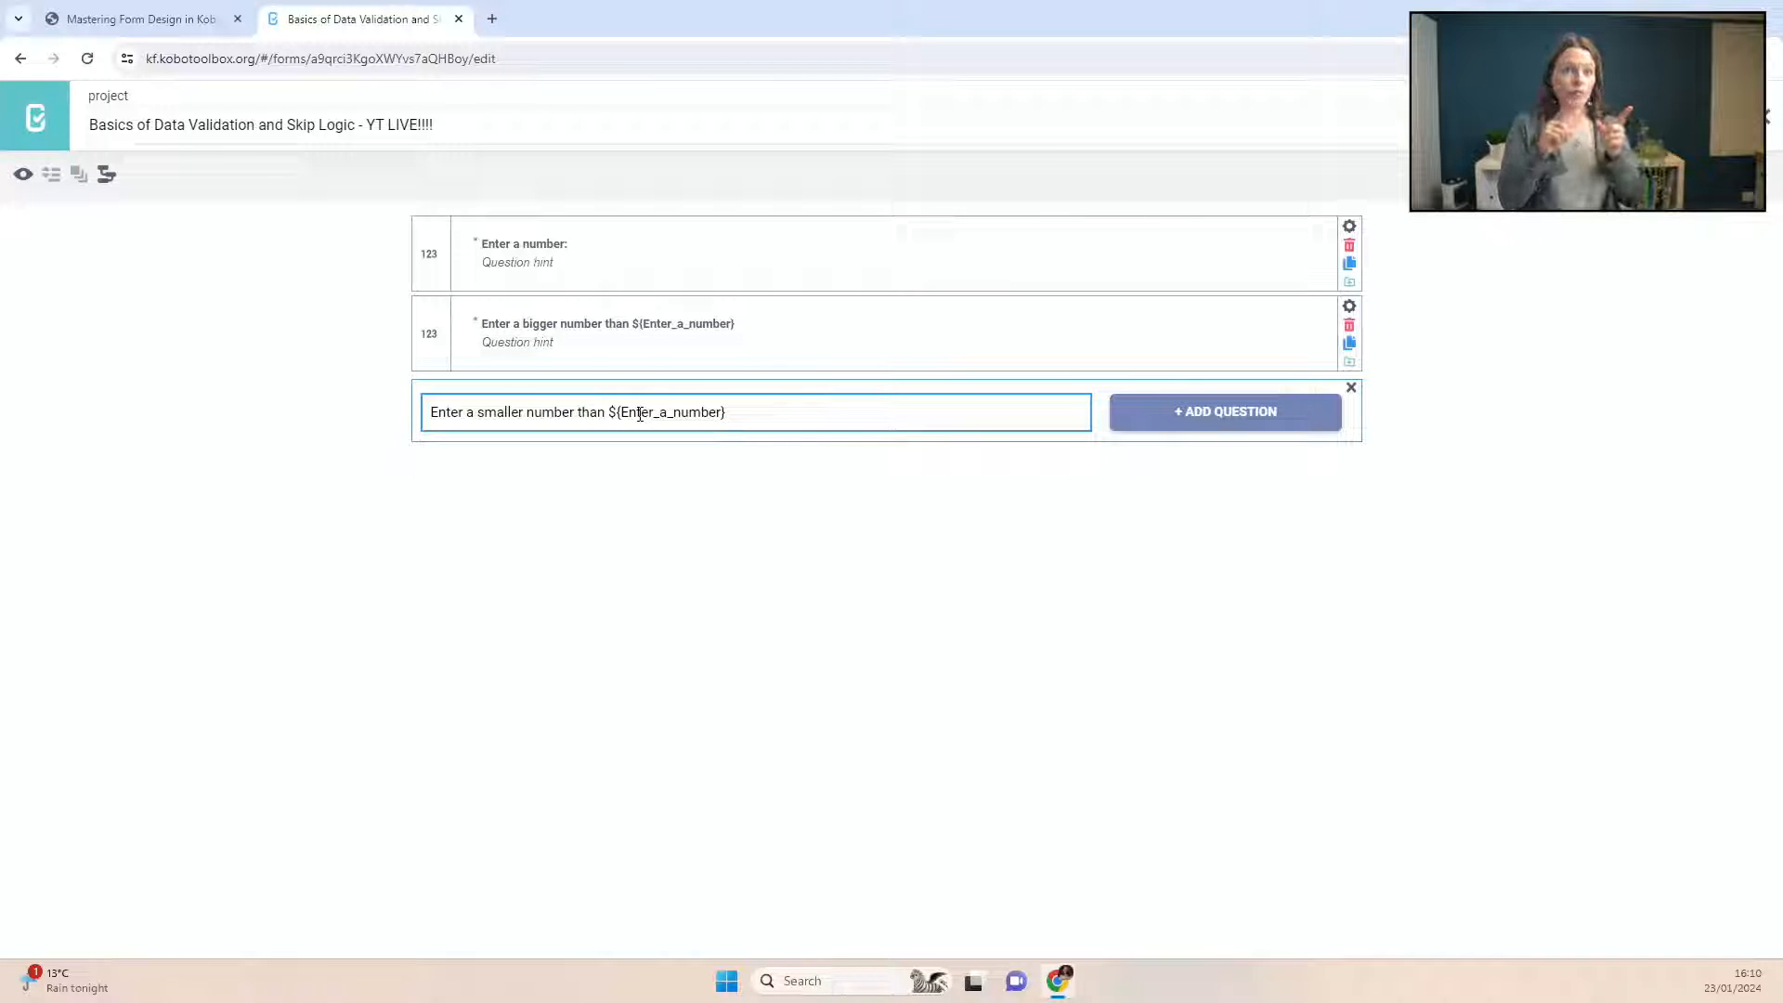
drag(484, 411, 747, 429)
click(1174, 420)
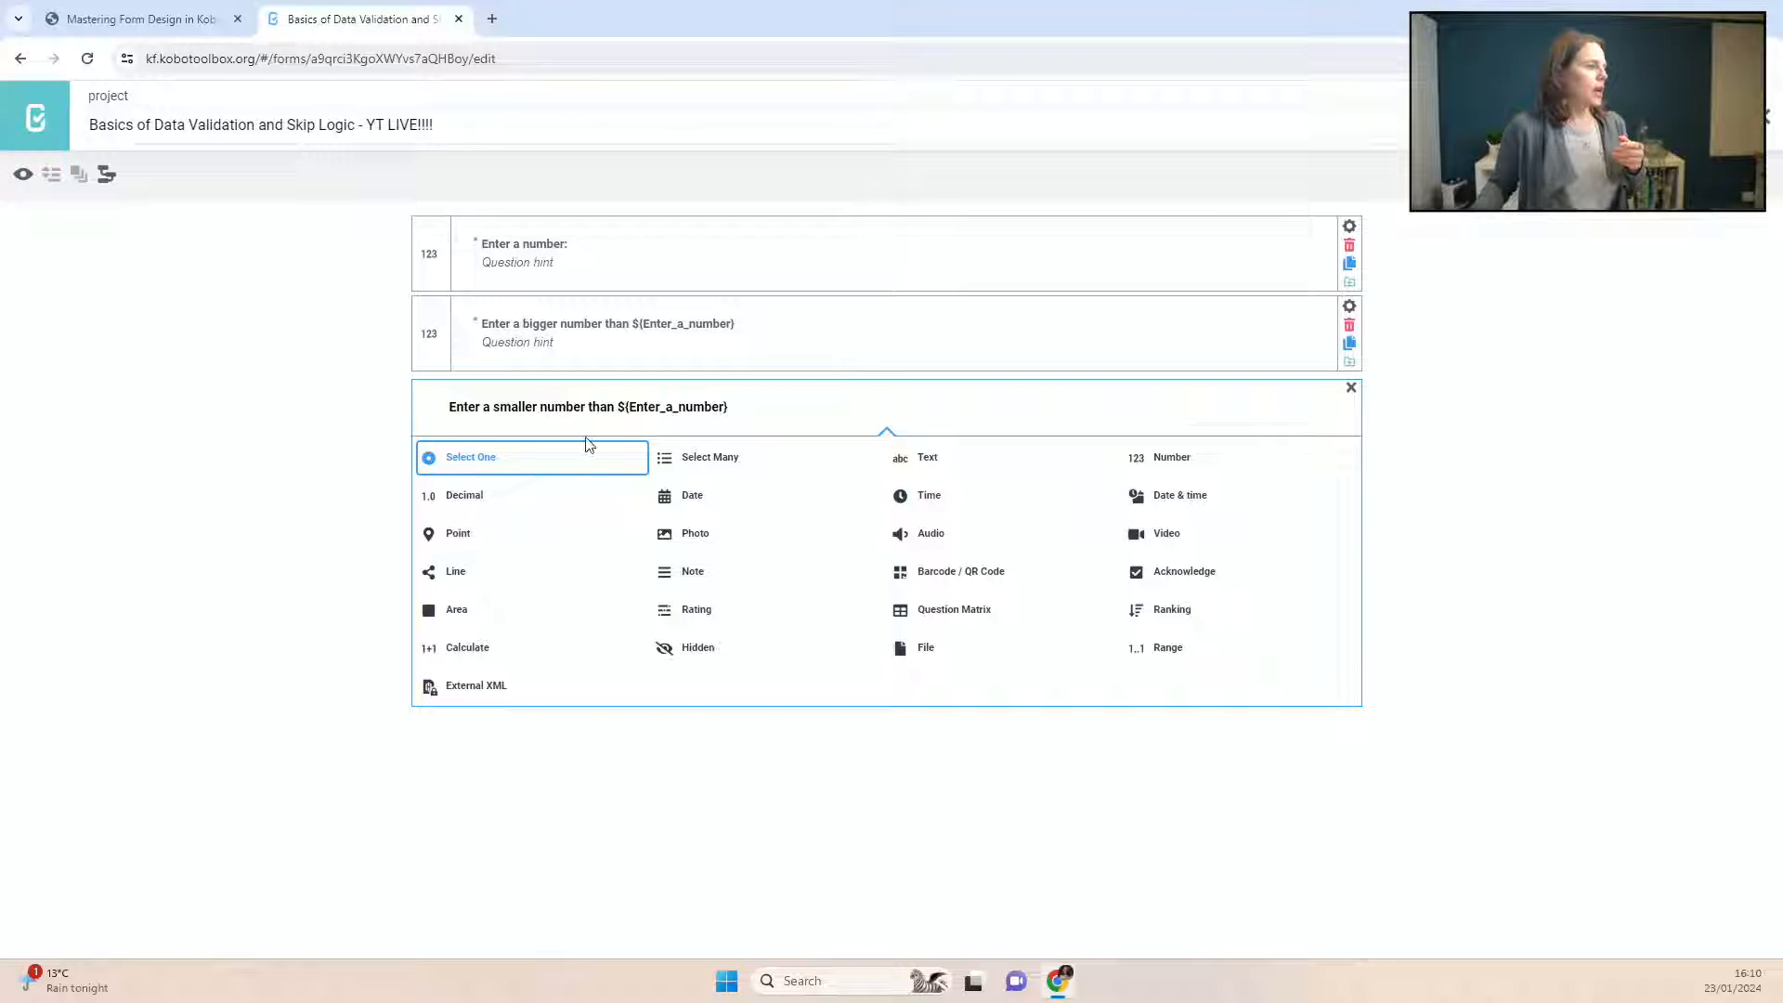
click(1174, 460)
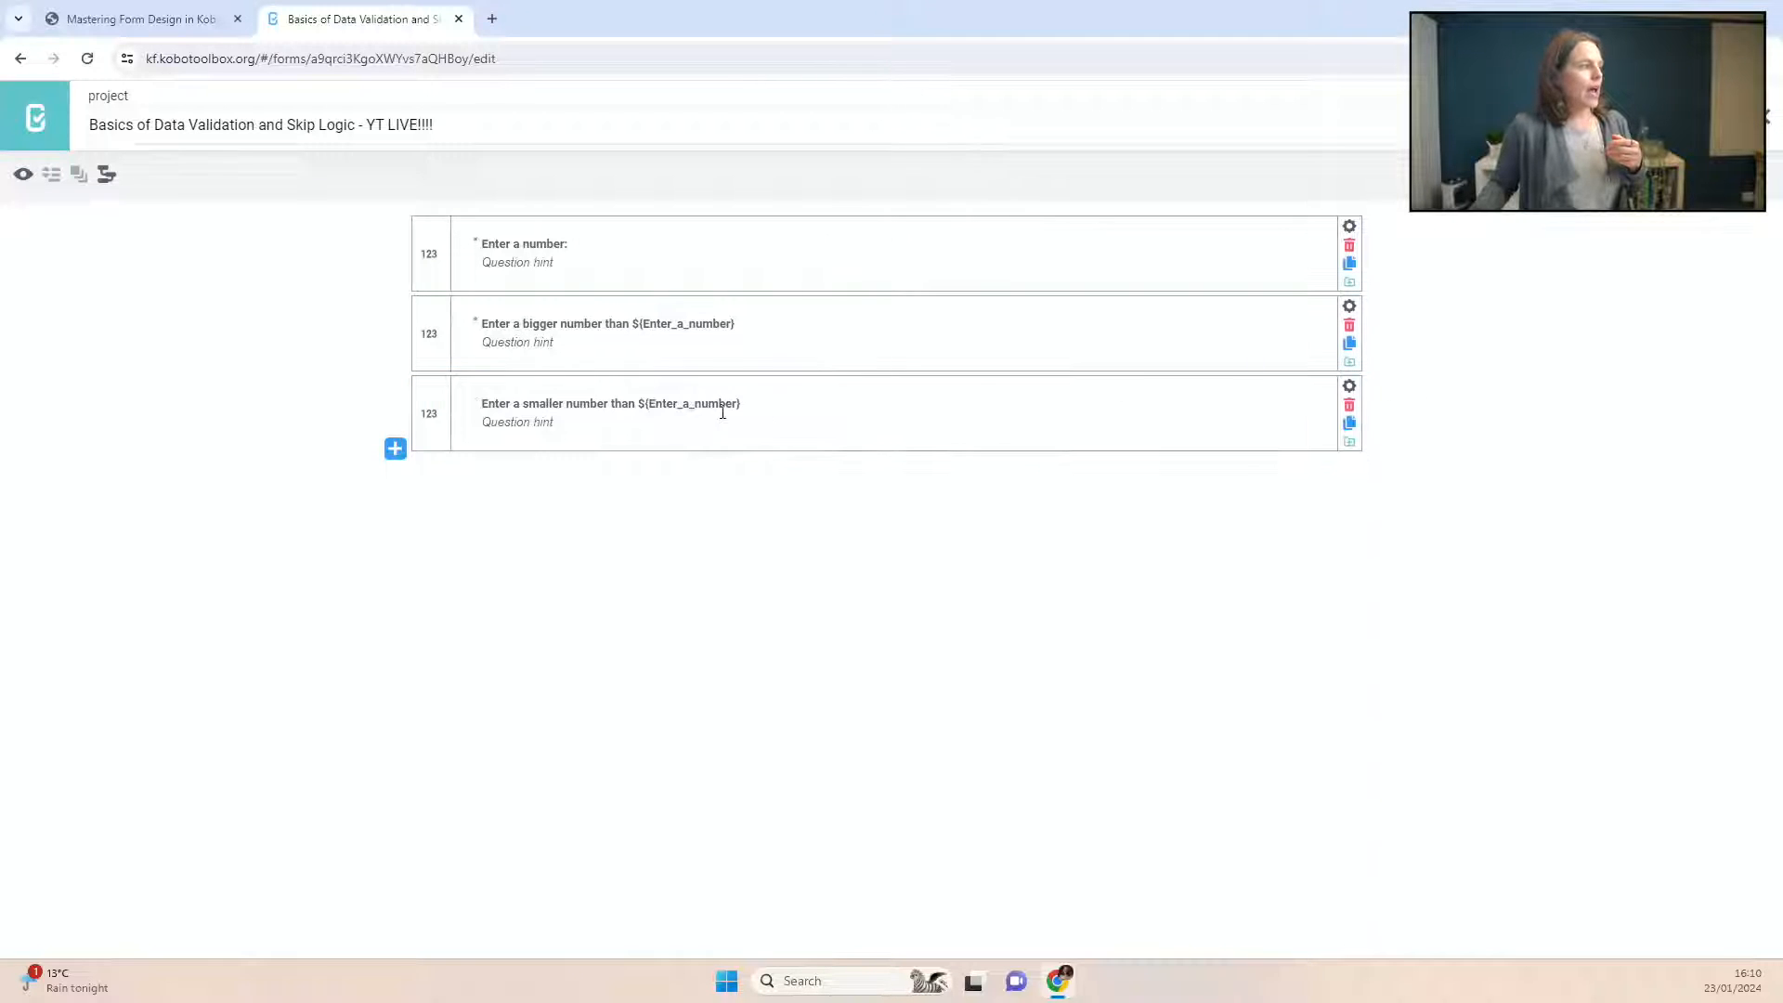
Step: Open the validation criteria of the third question
click(1350, 389)
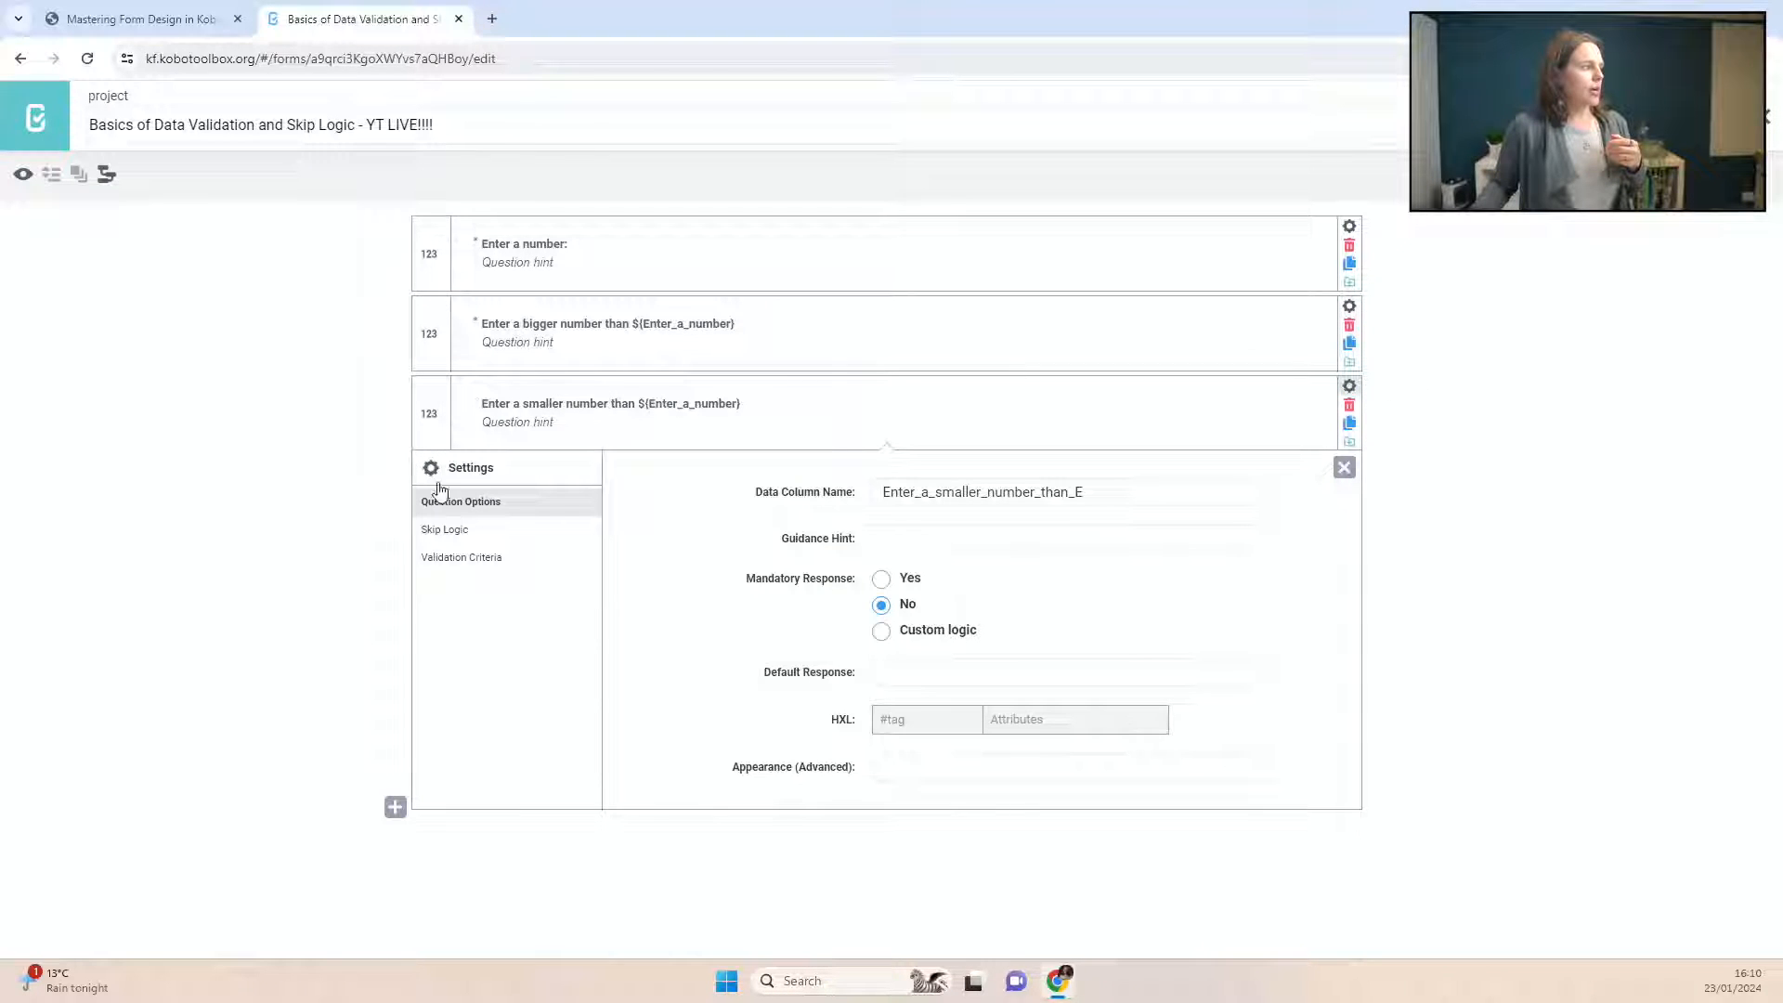
click(445, 563)
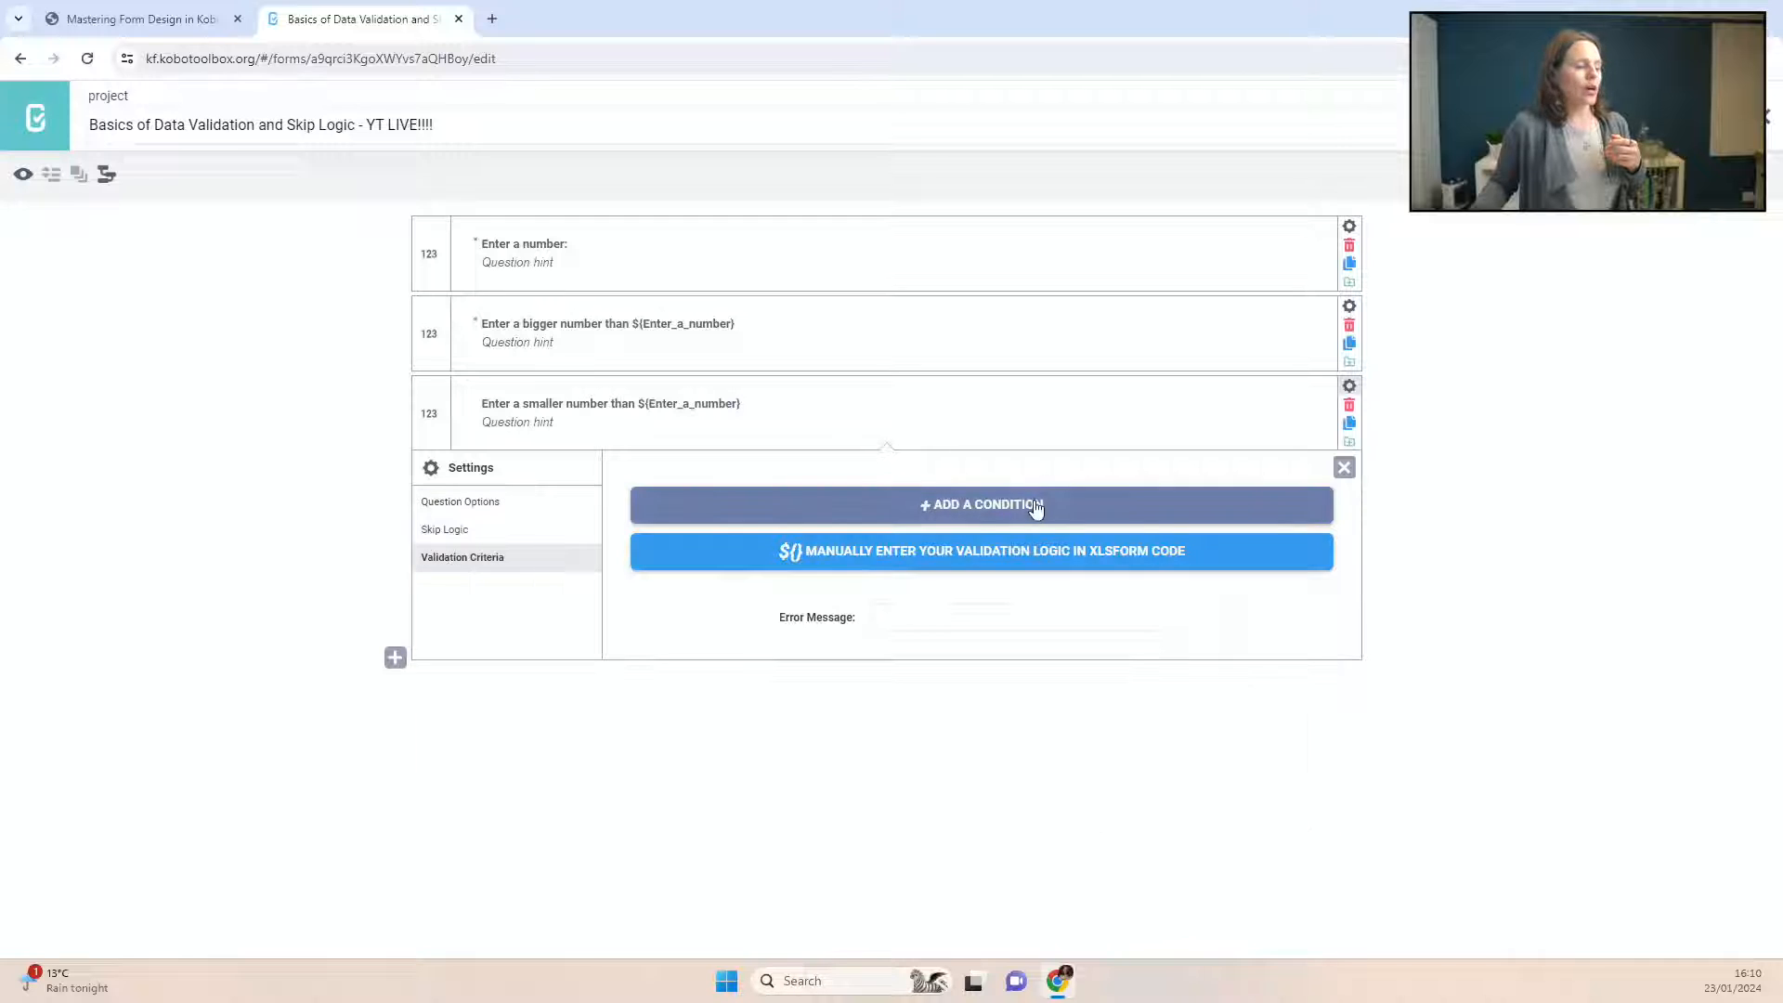
click(966, 516)
click(846, 566)
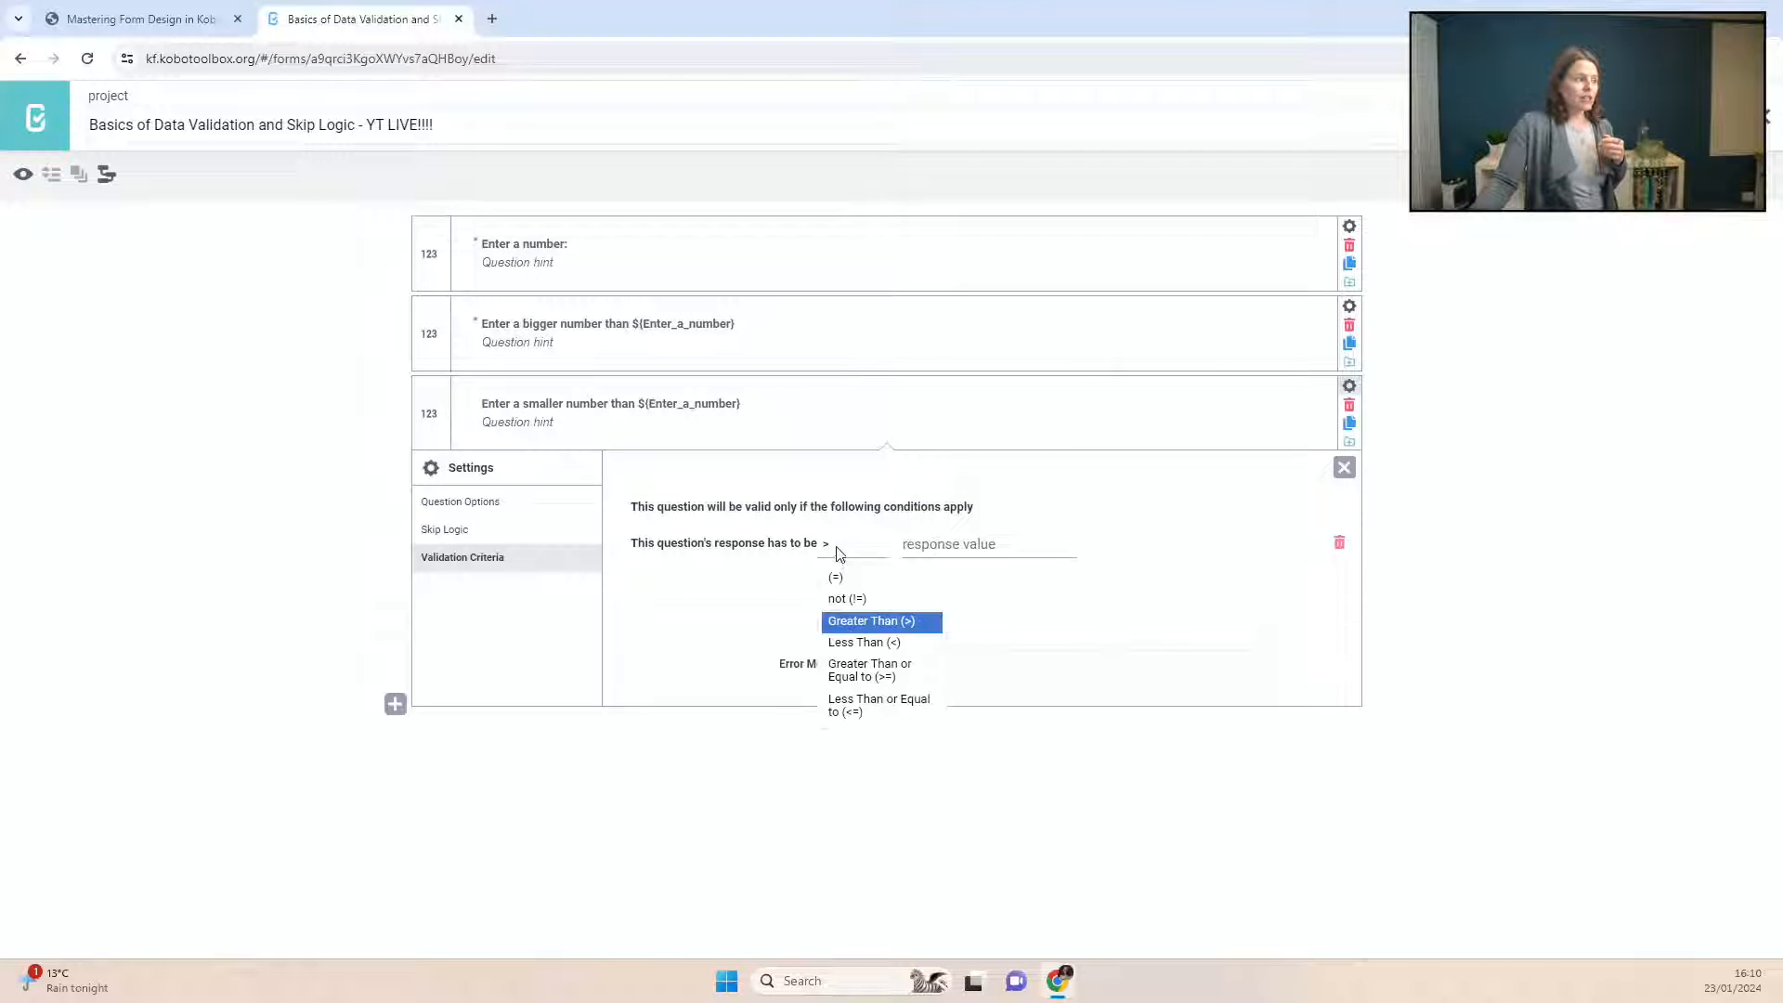
click(872, 644)
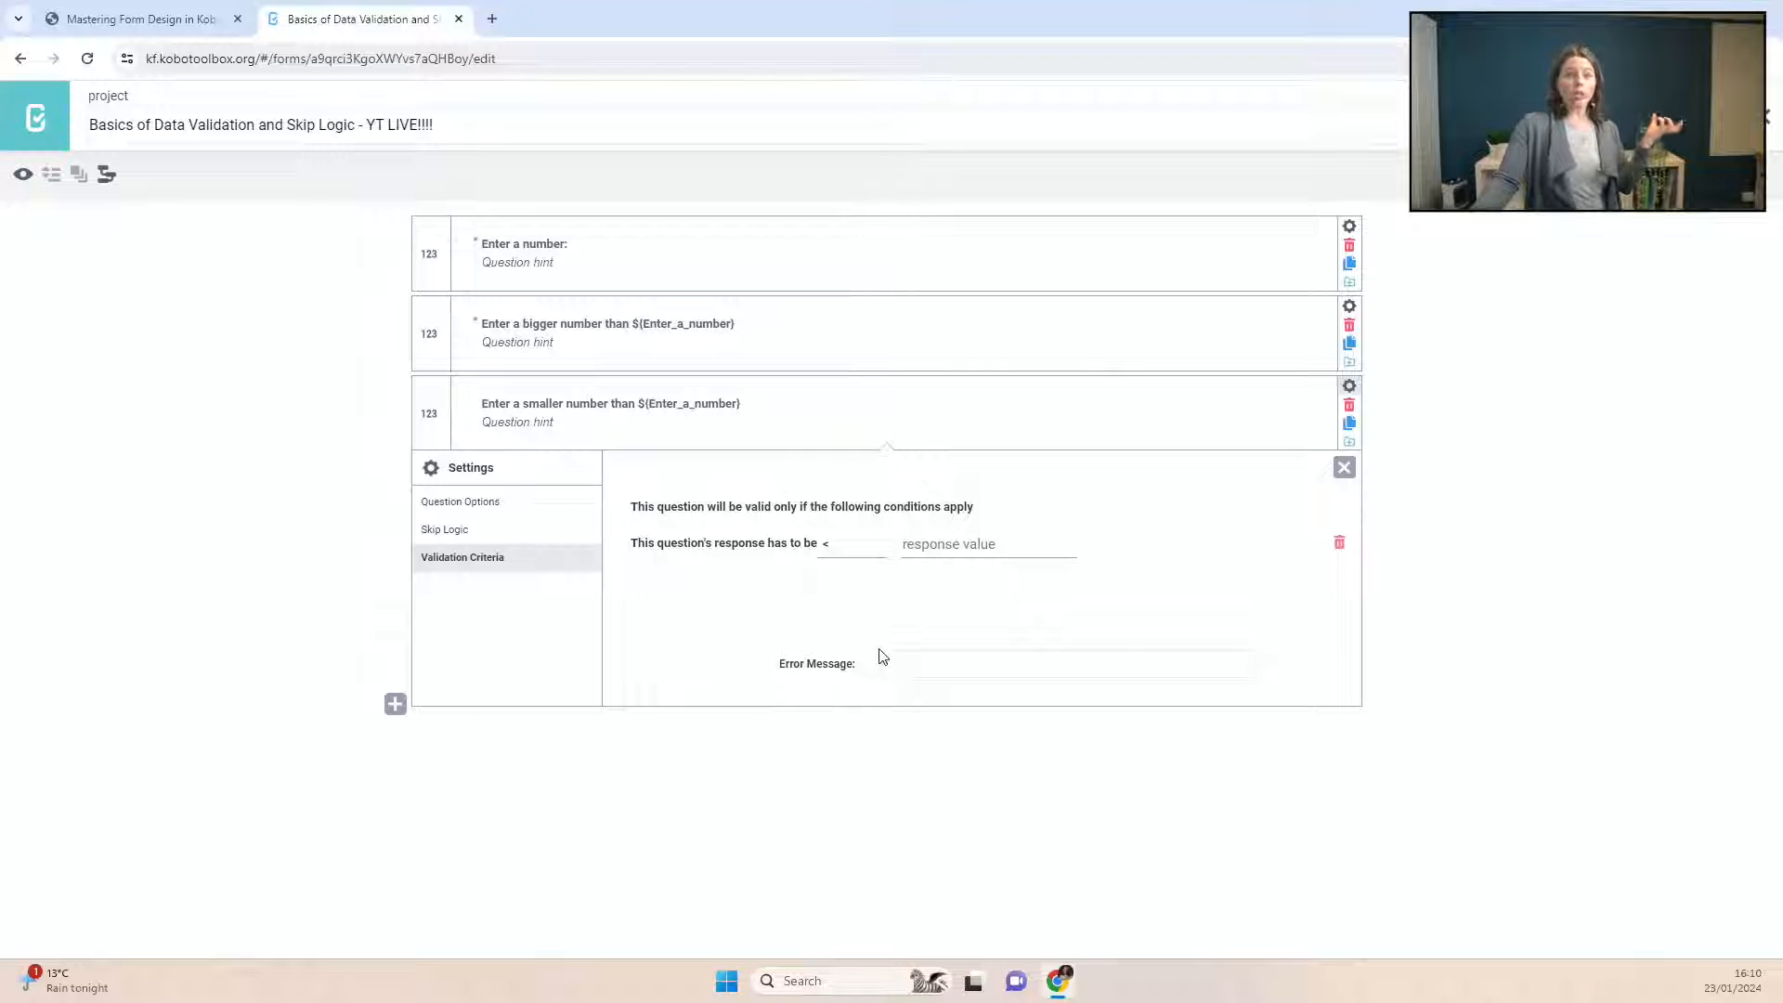
click(967, 543)
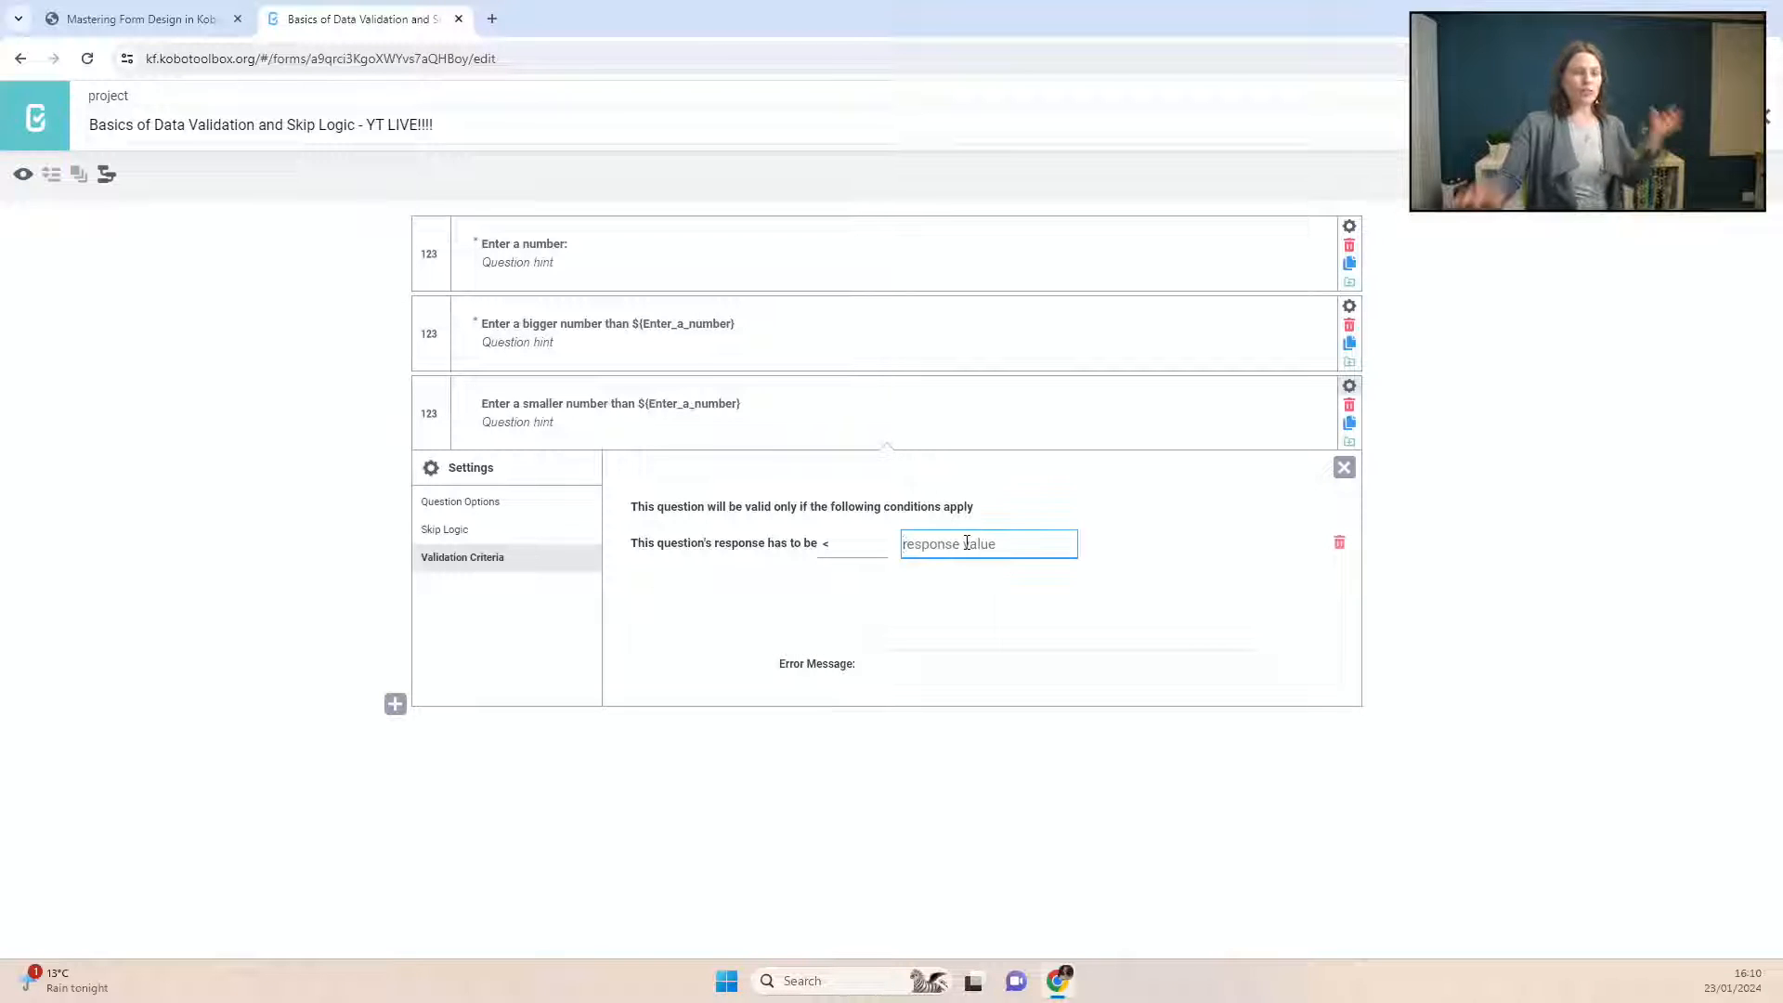
text(20)
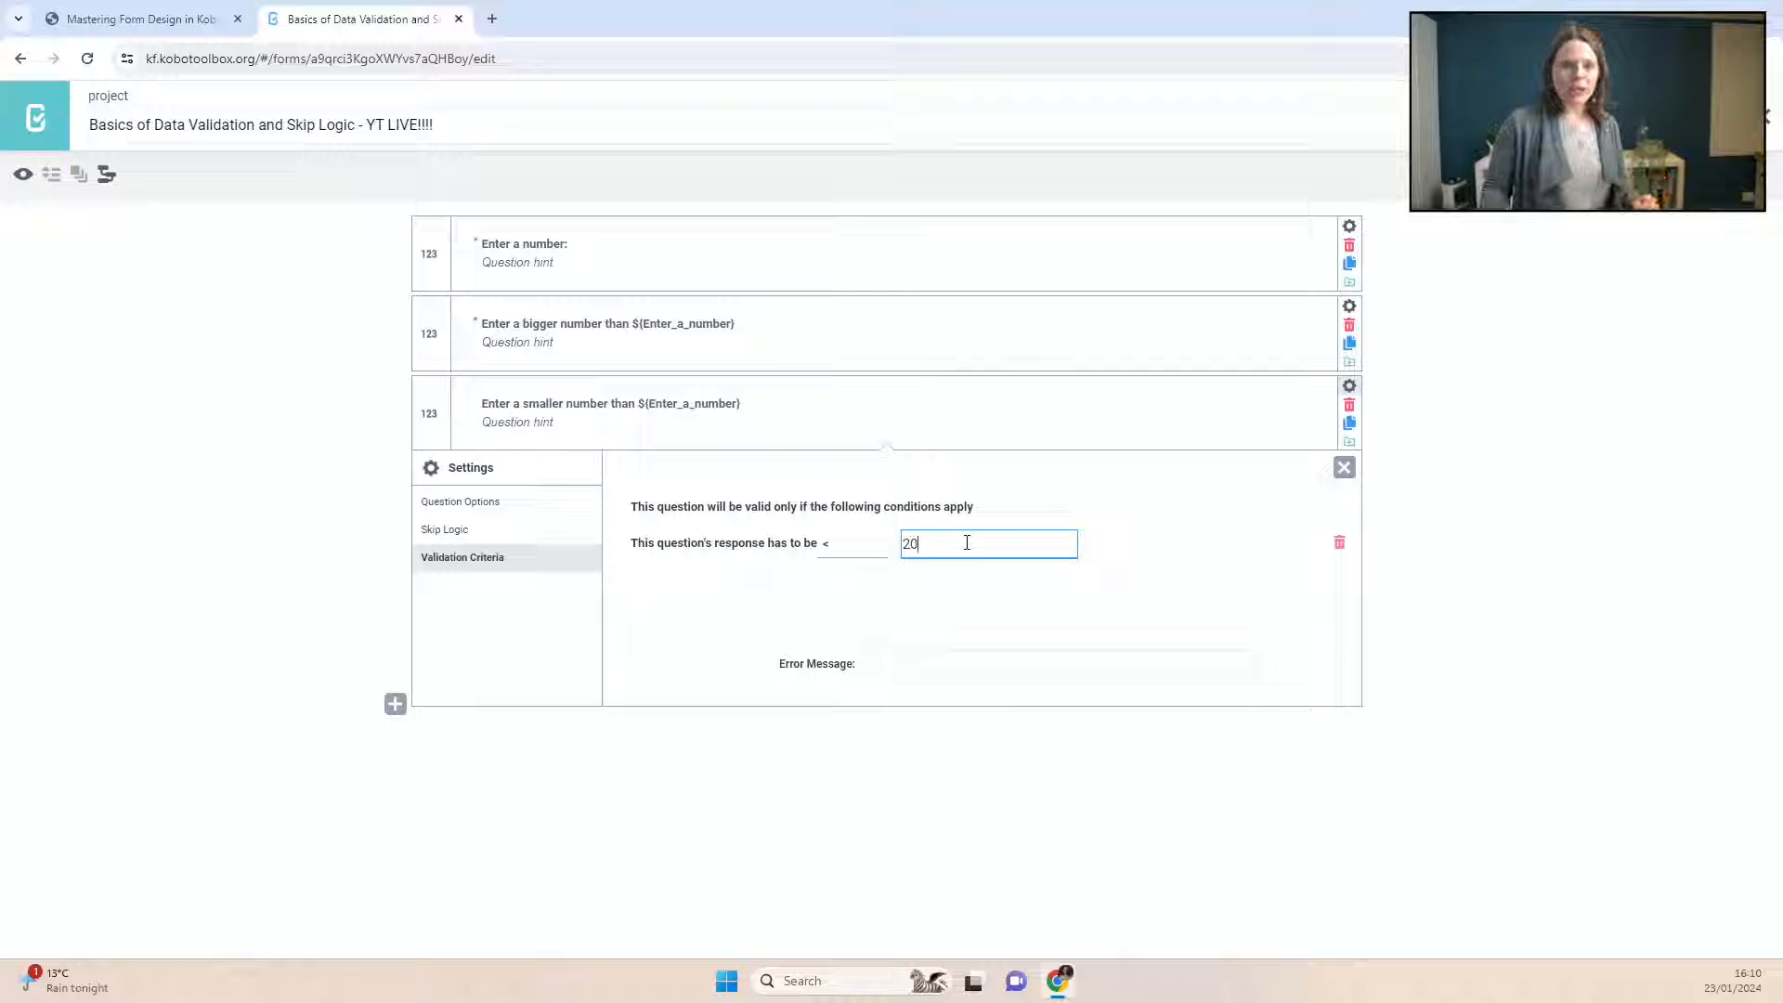
text(0)
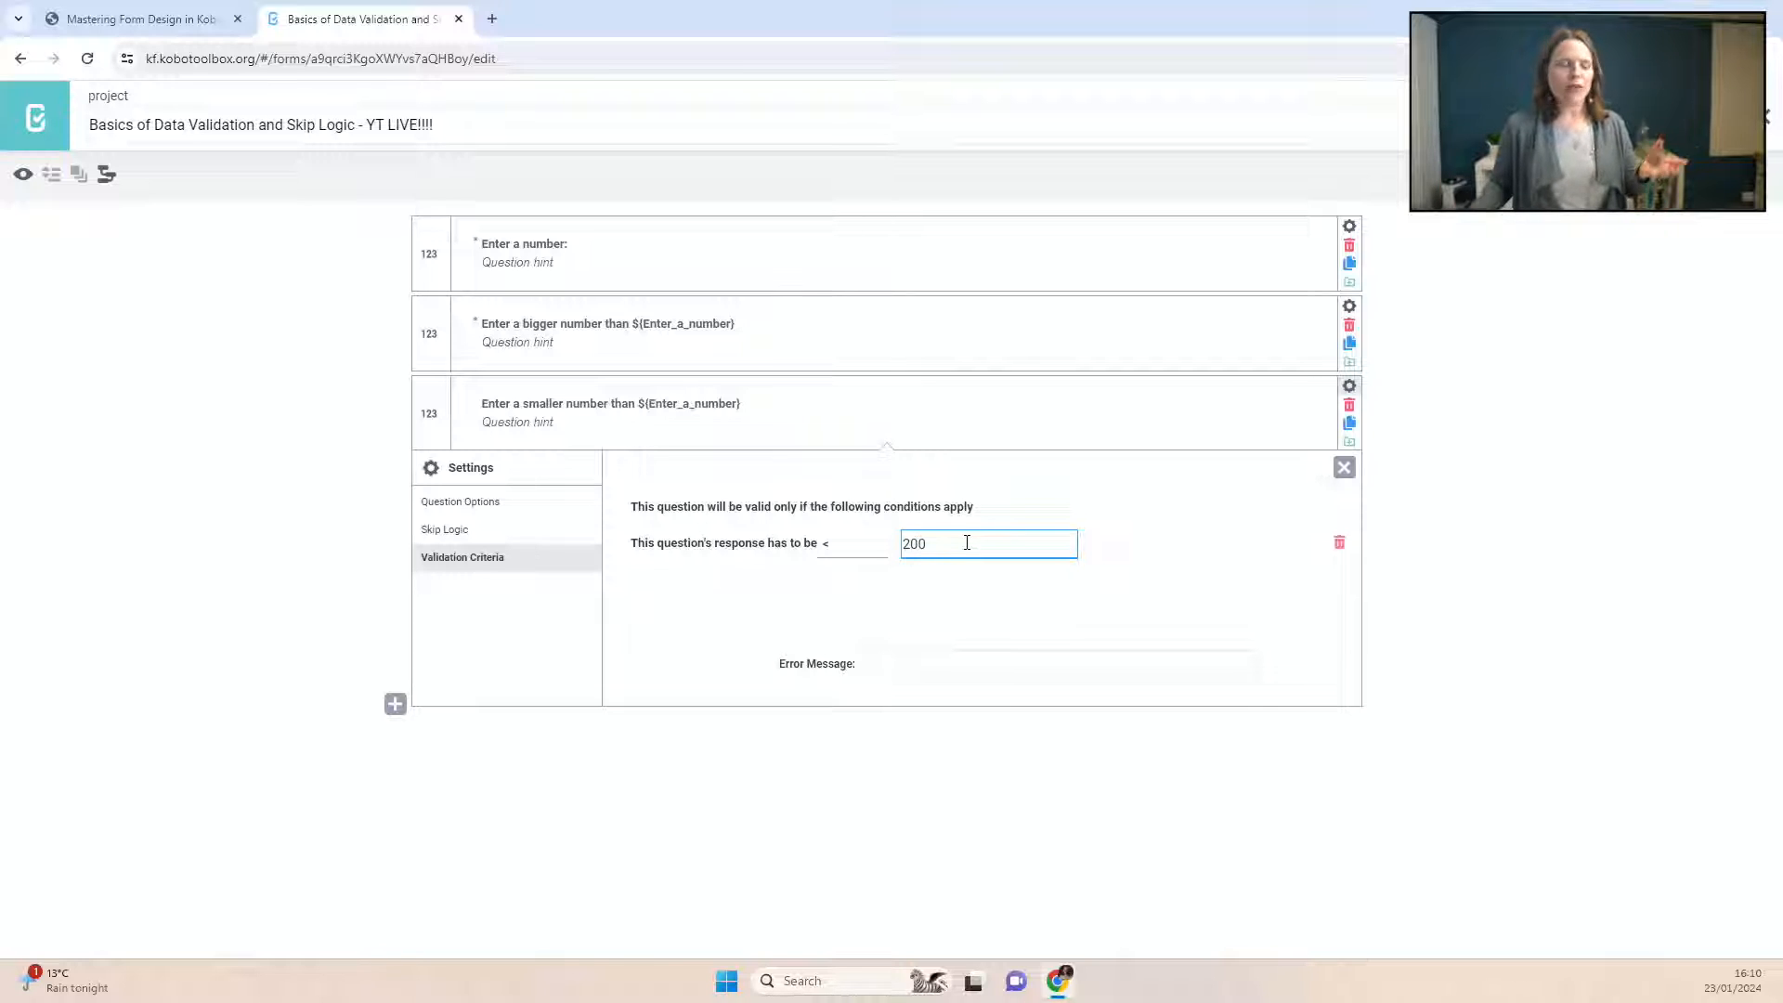
click(1339, 545)
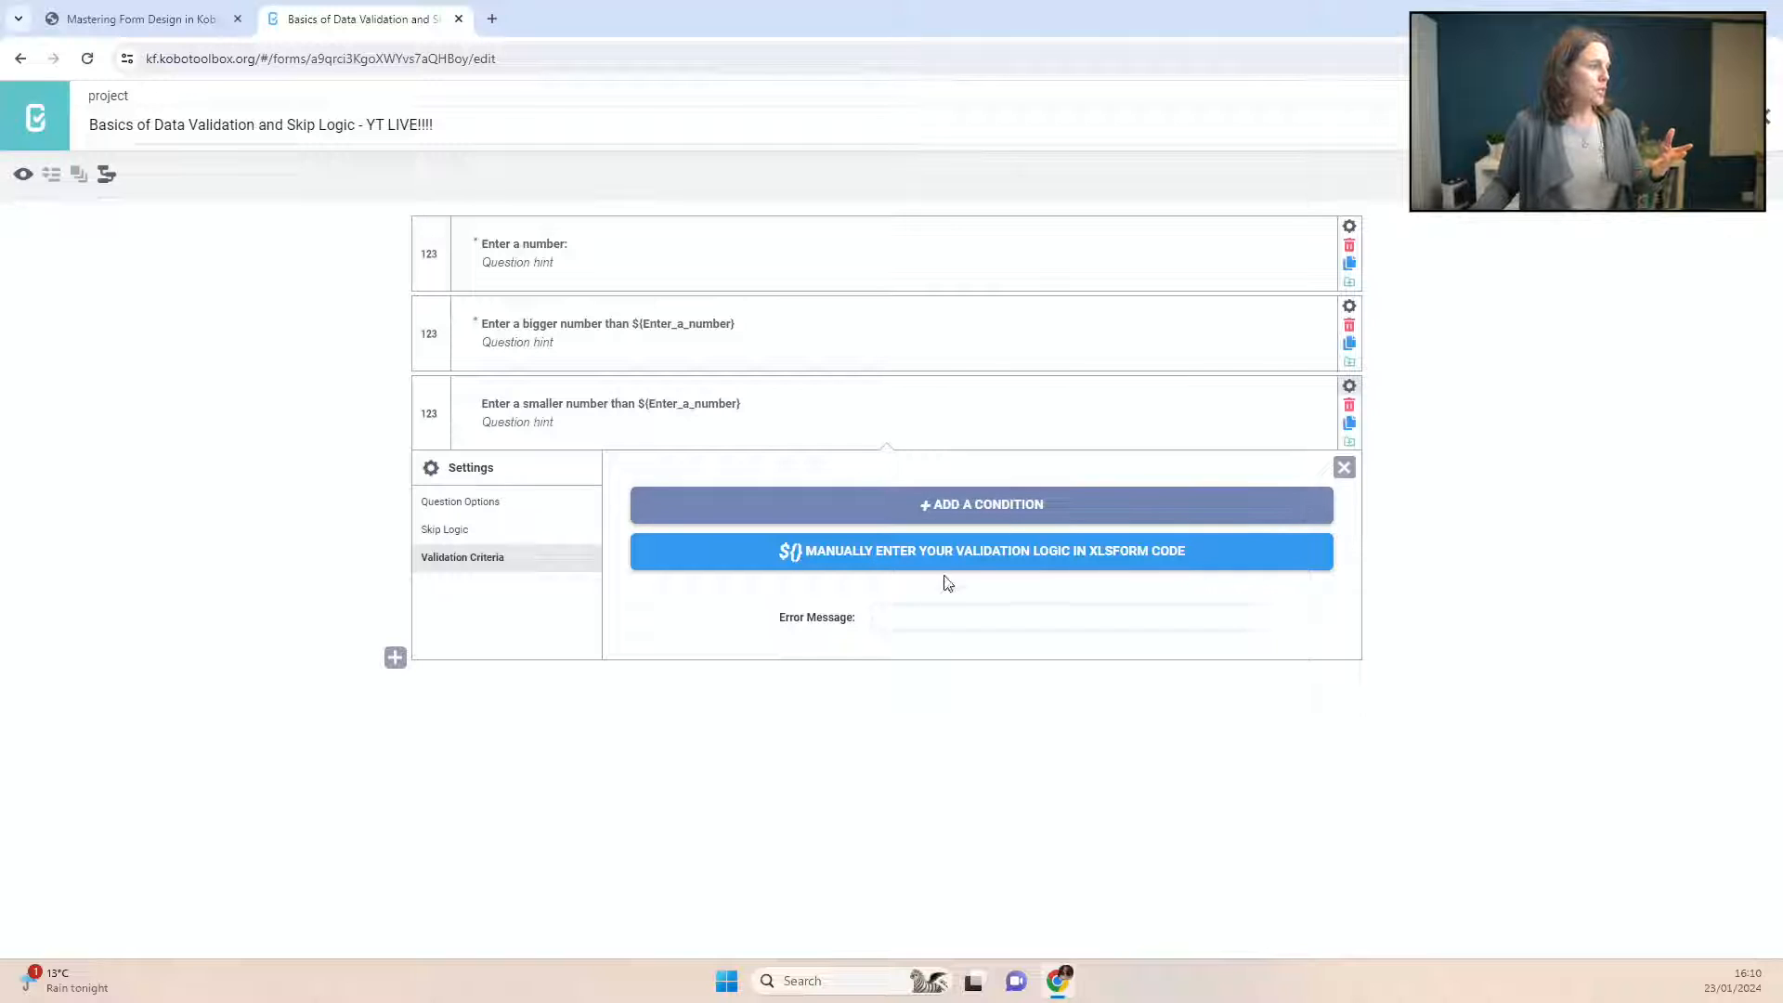
Step: Set the third question's manual validation code to ".<${Enter_a_number}", copying the data column name from the first question
click(895, 557)
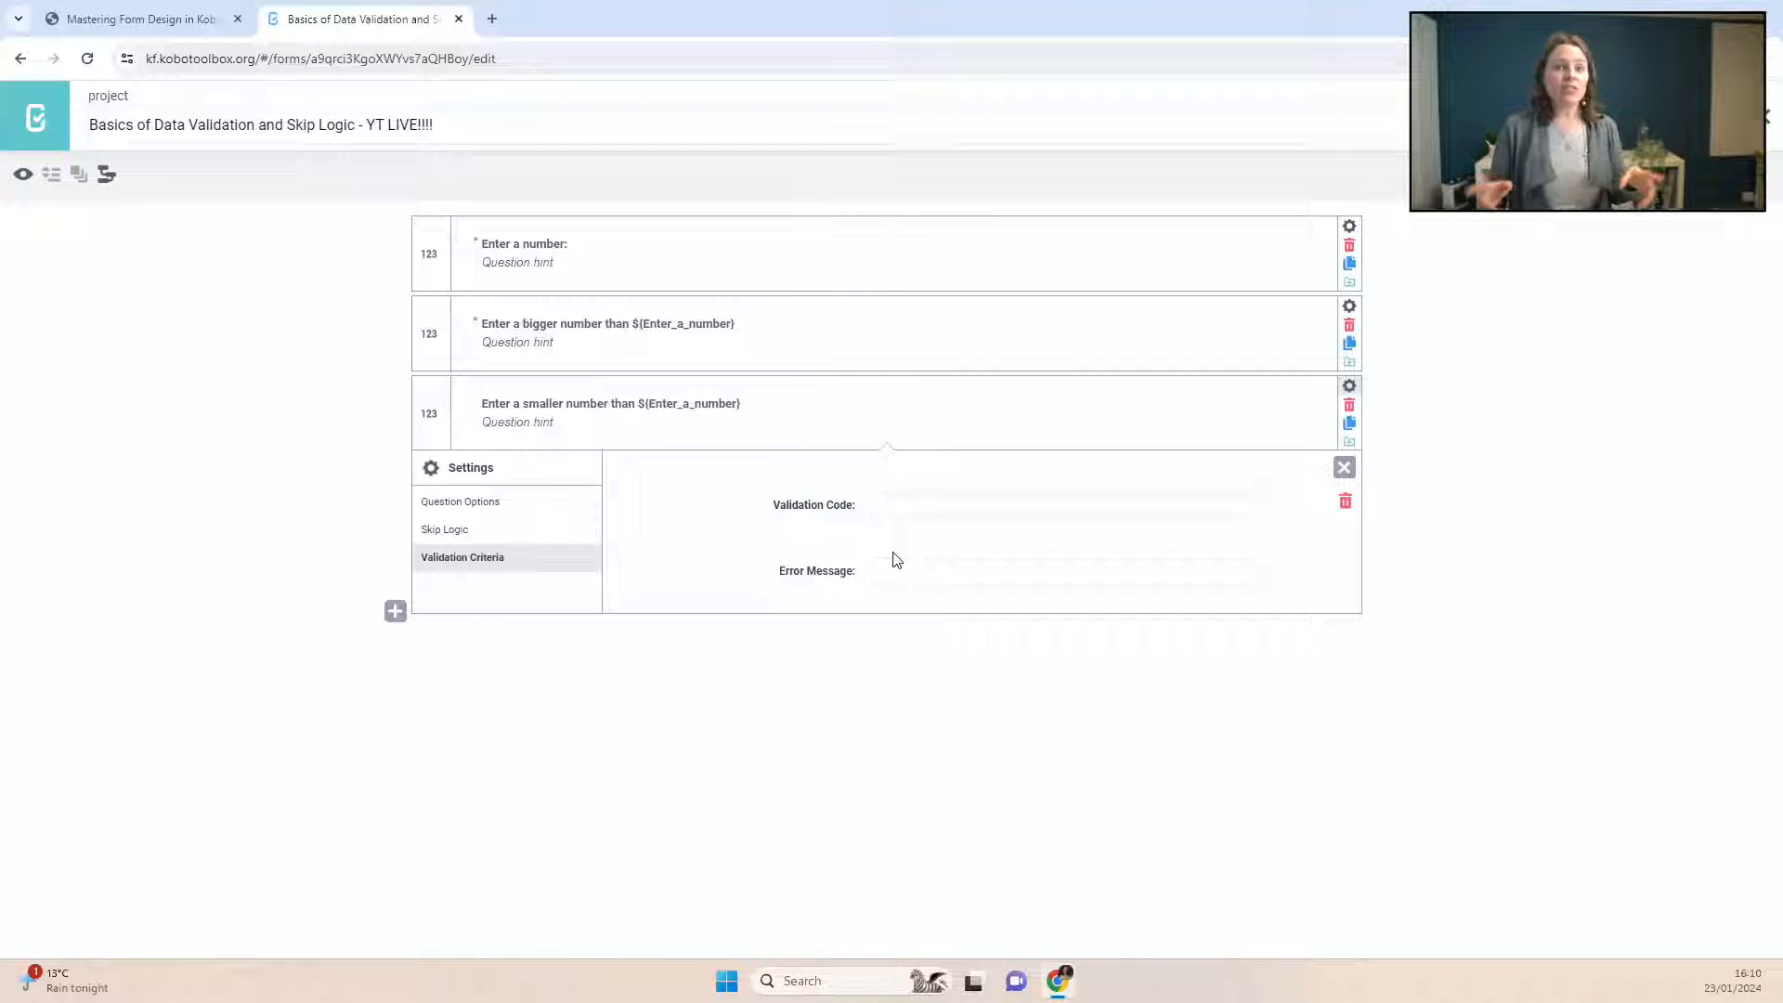
click(905, 505)
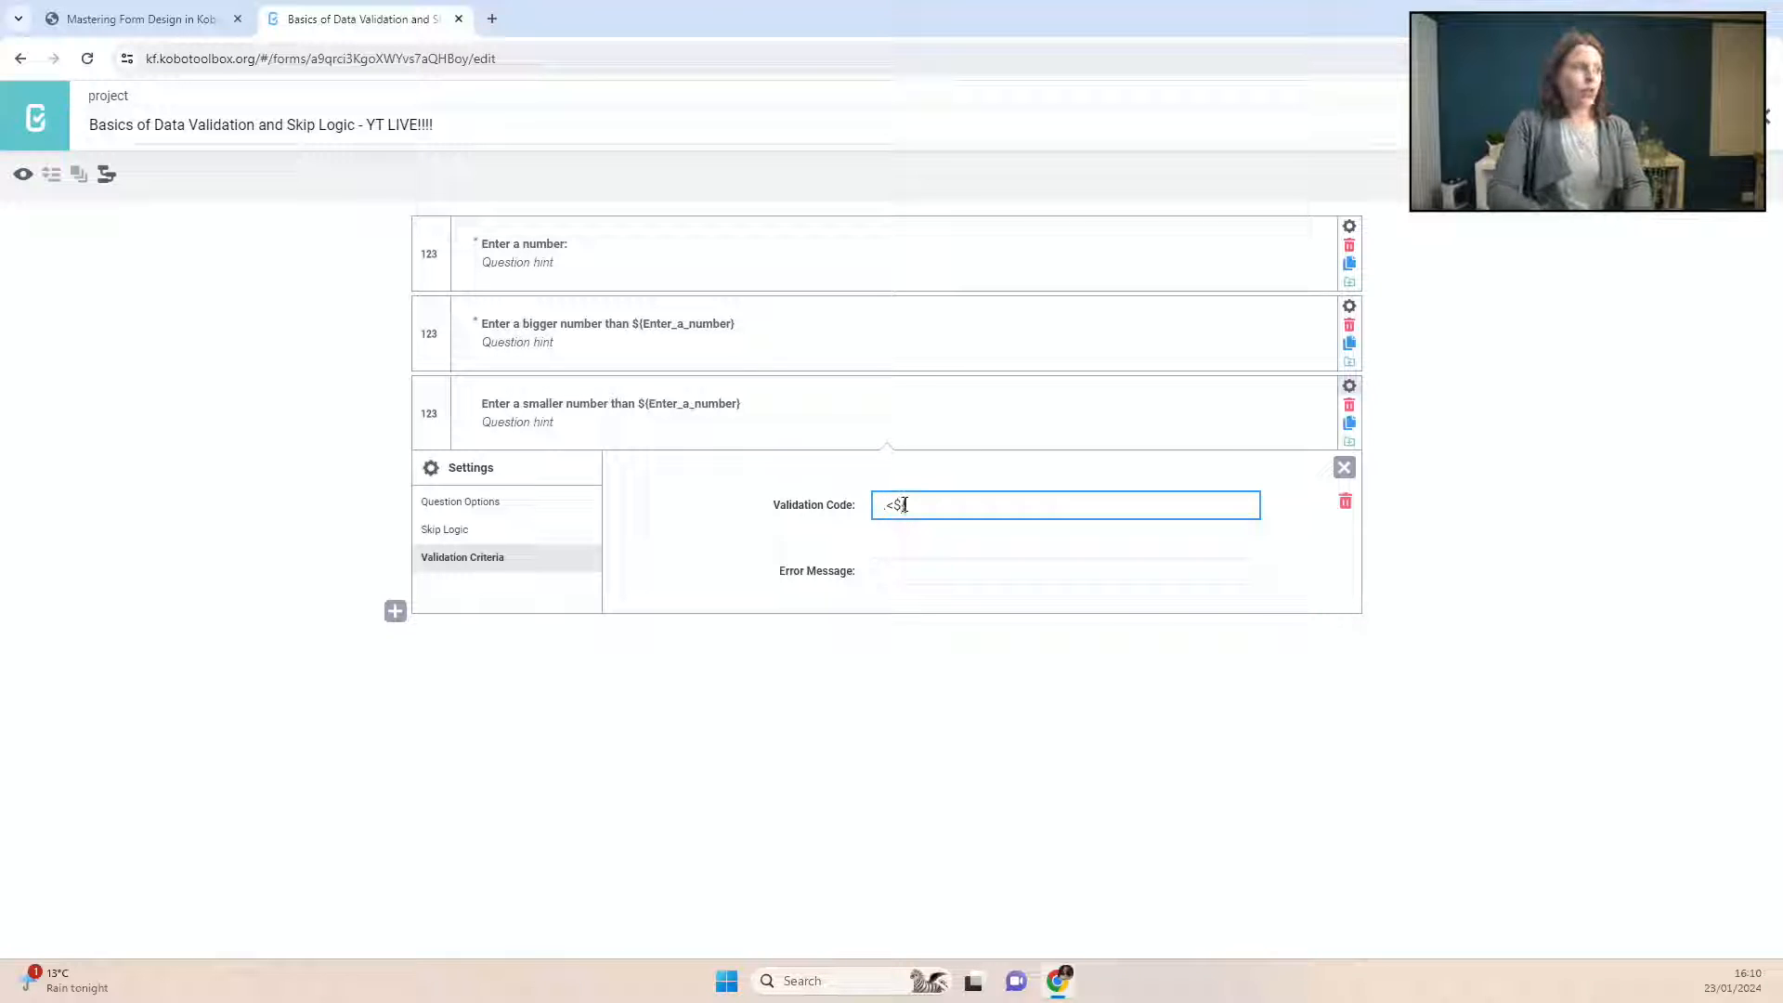
click(1349, 225)
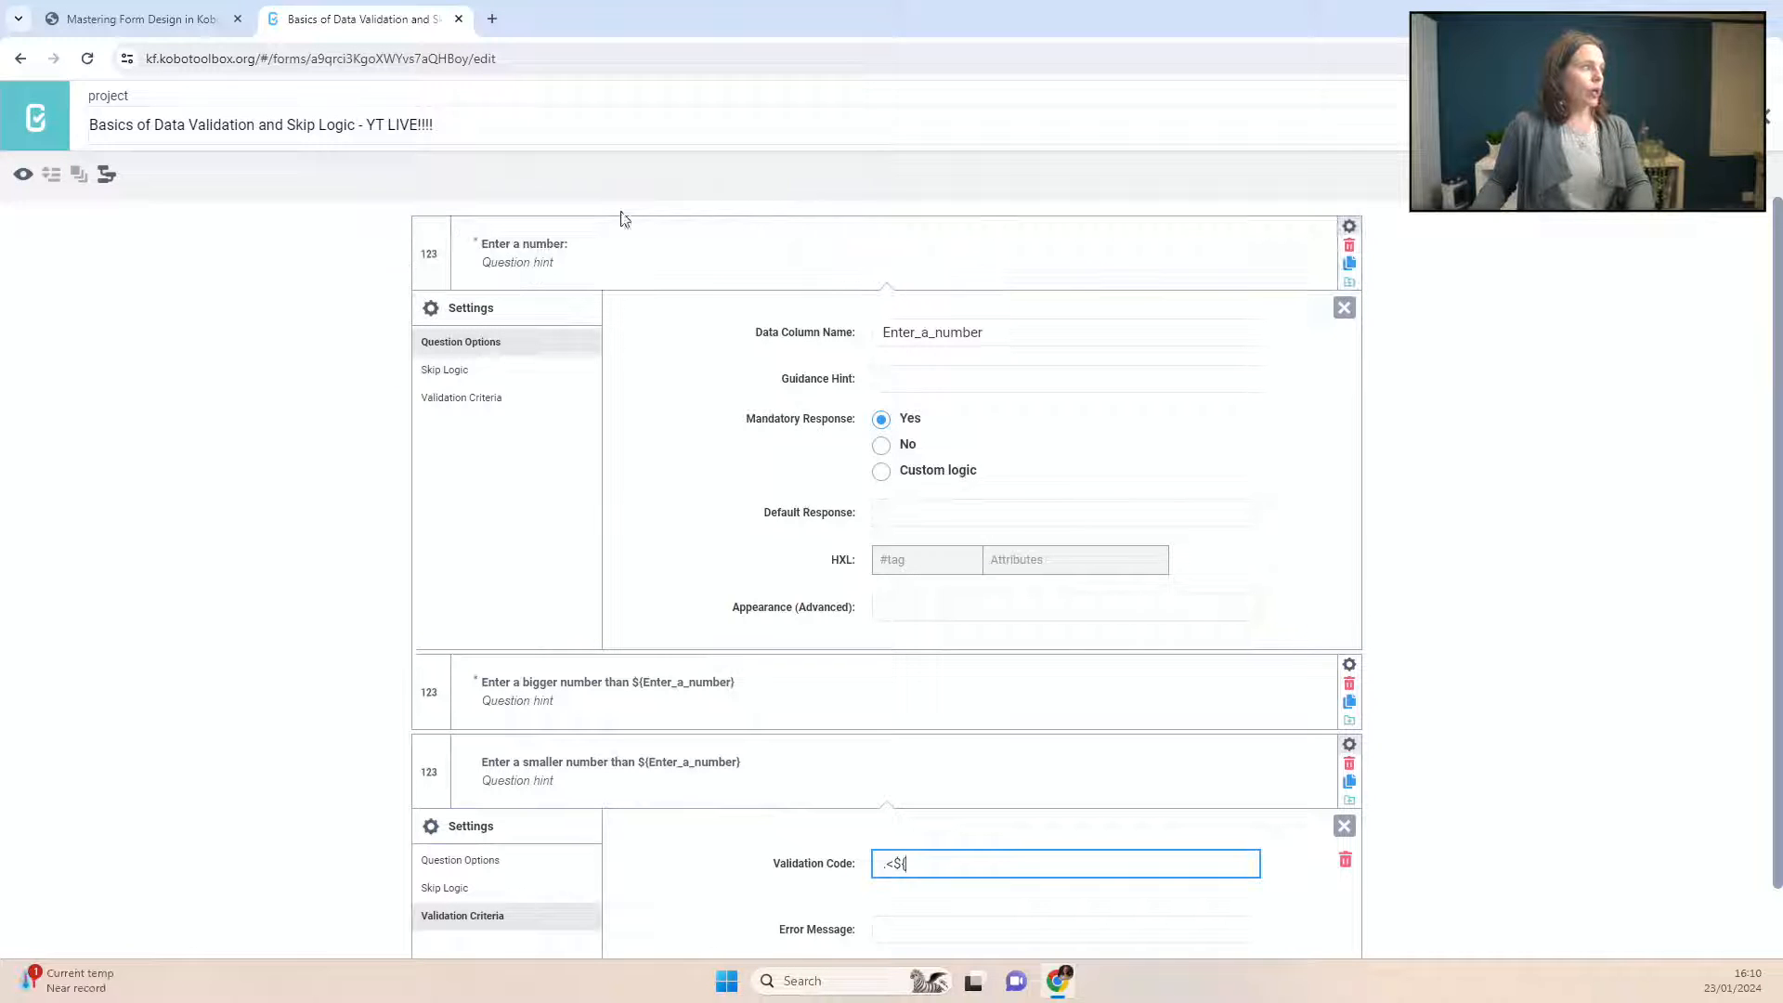
click(1088, 342)
key(ctrl+c)
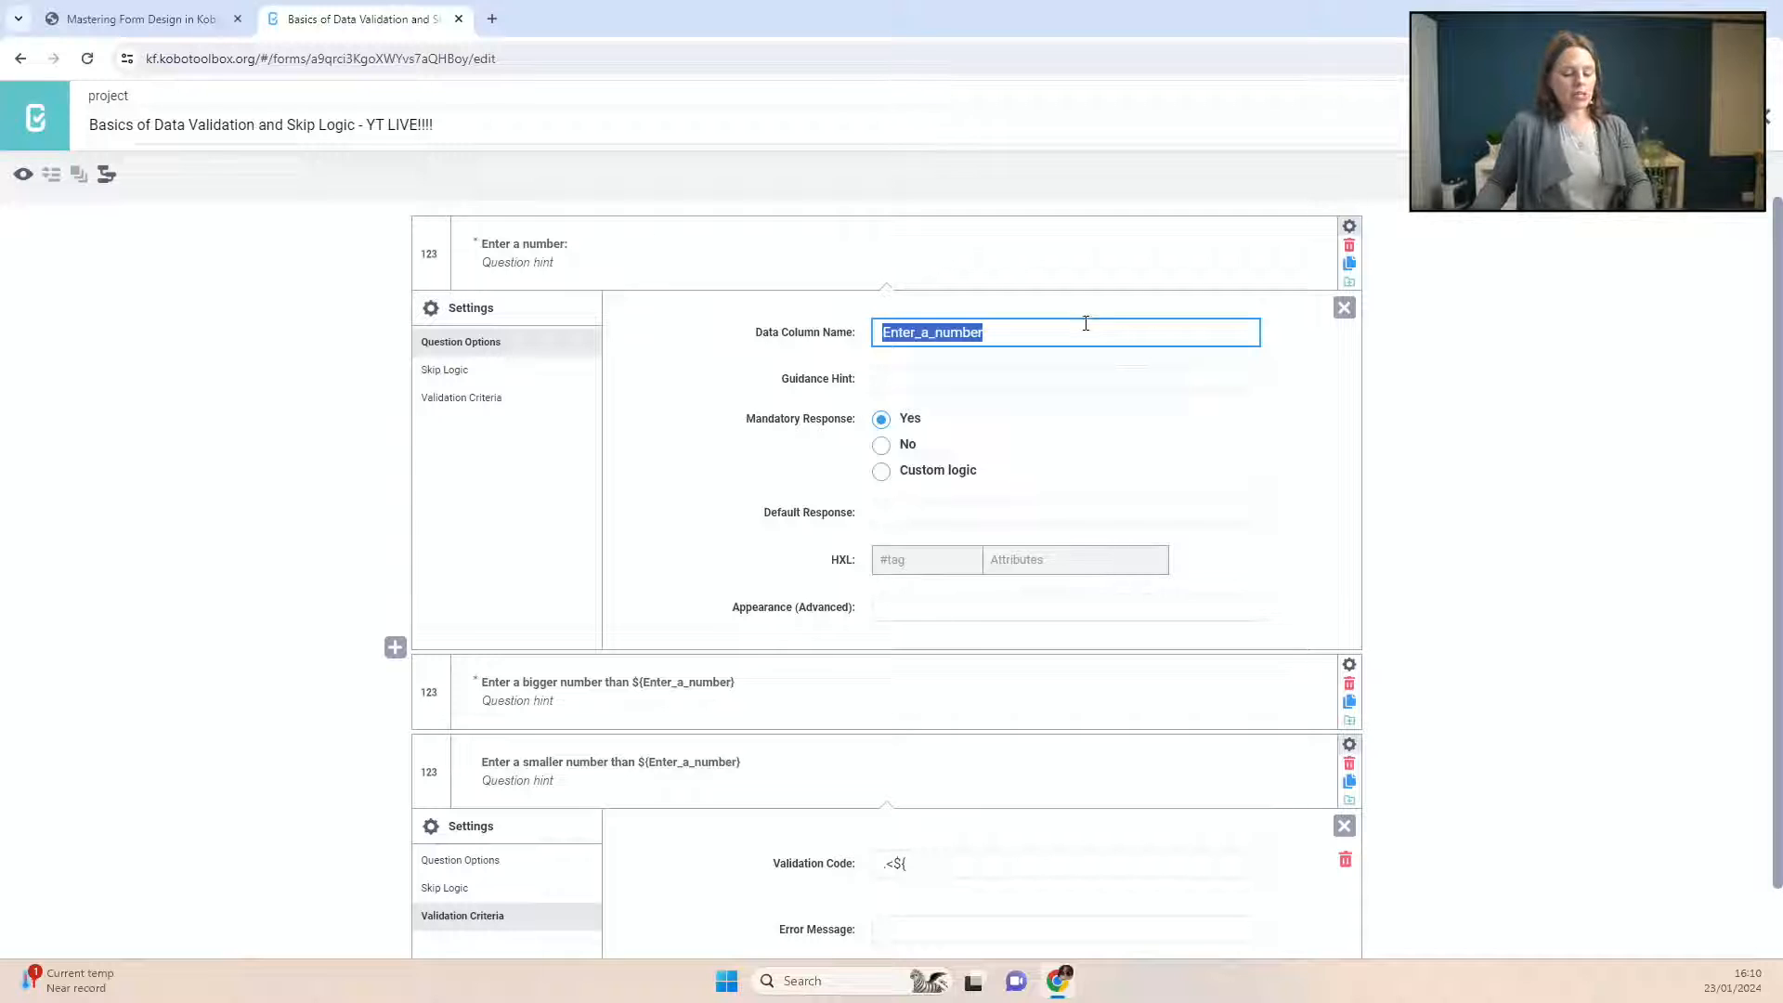
scroll(1115, 465, down, 1)
click(927, 786)
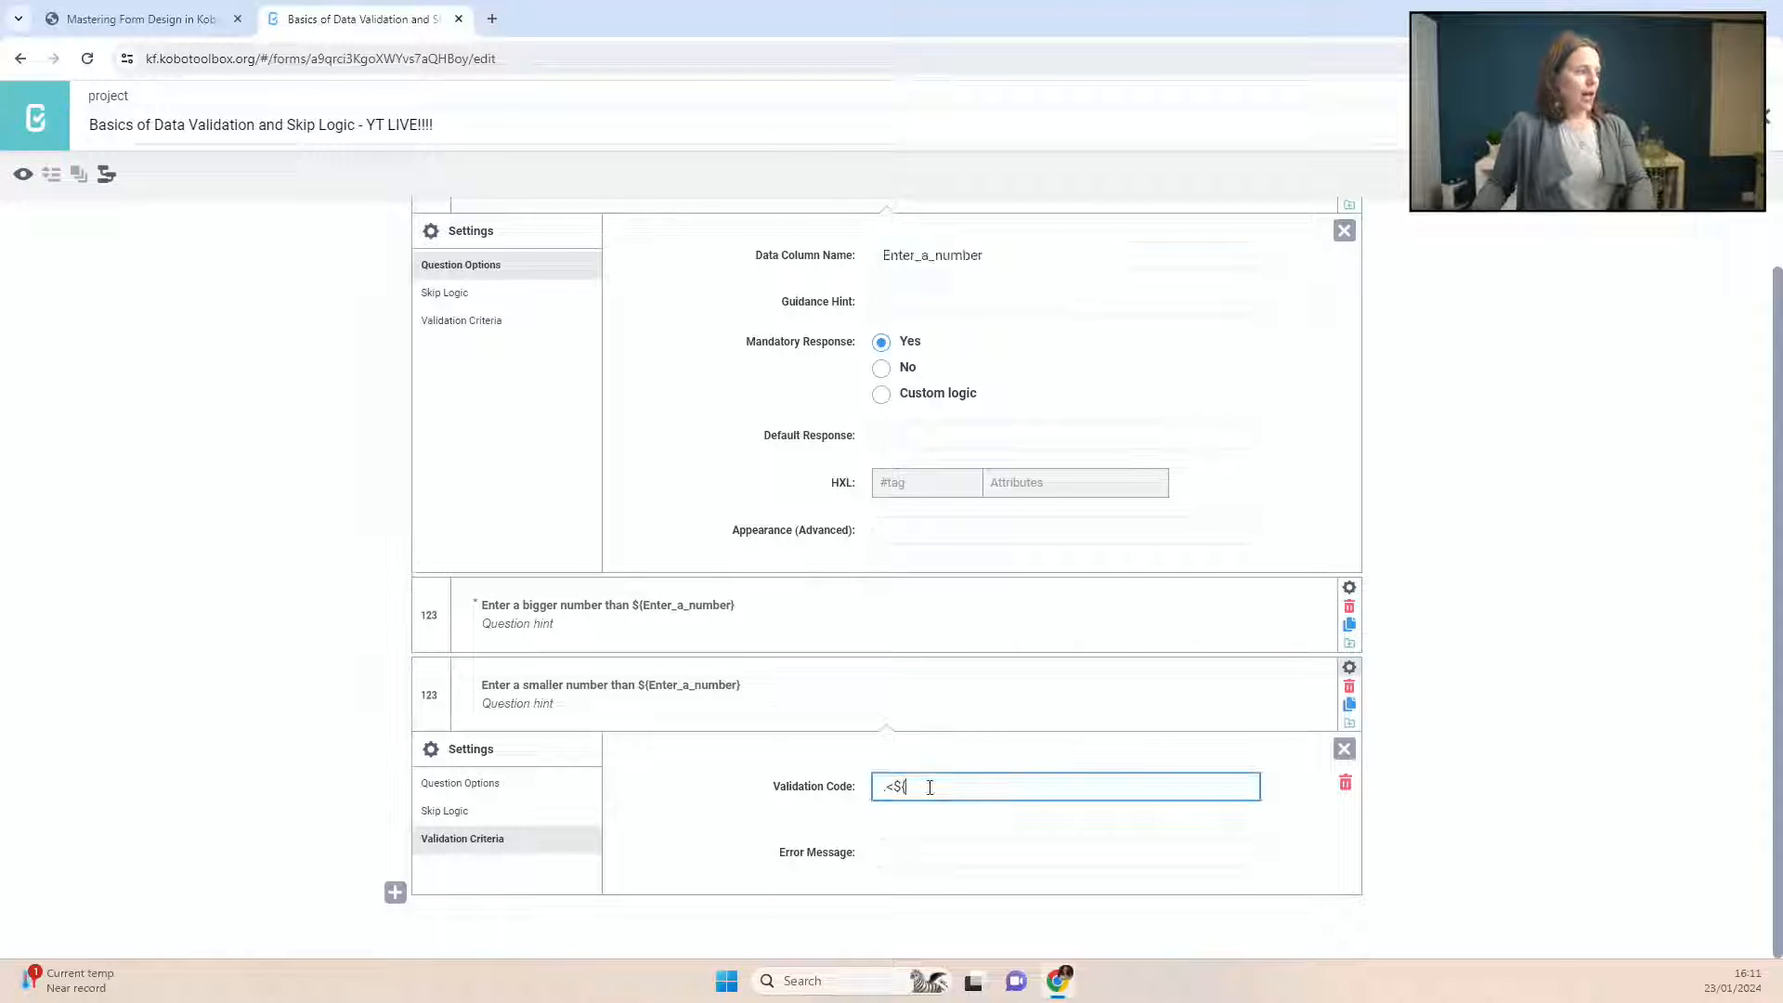
key(ctrl+v)
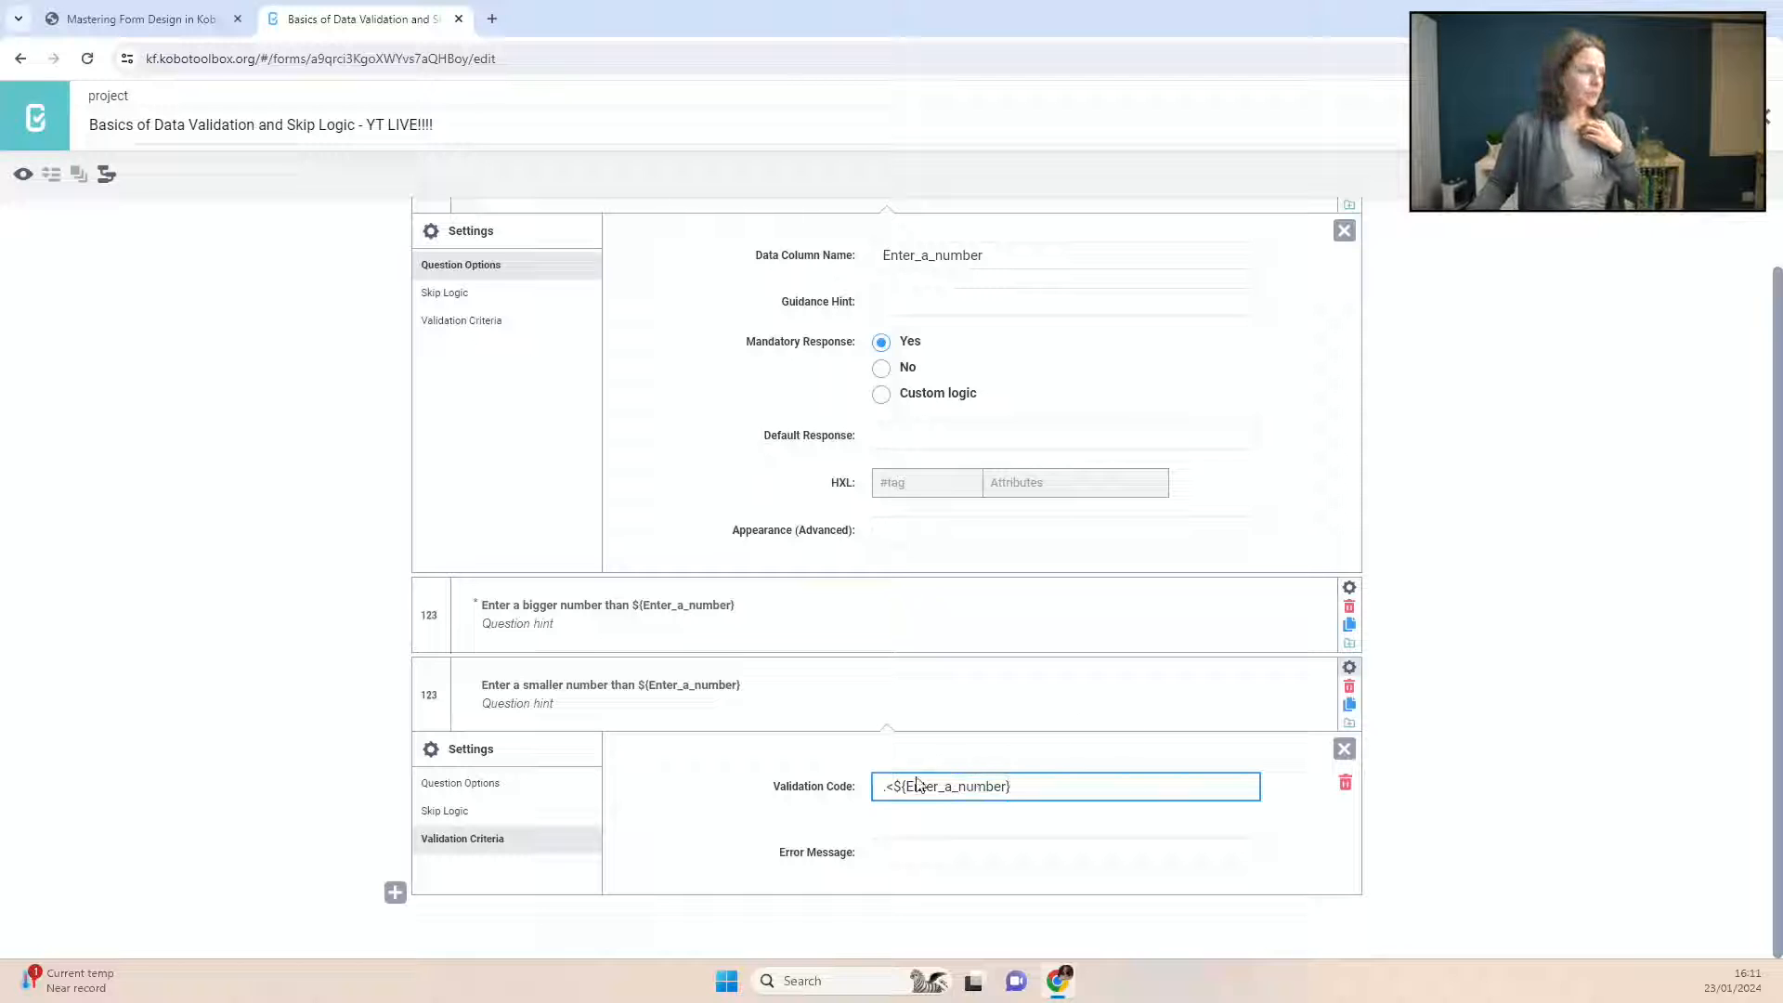
Step: Set the third question's error message to "This number must be smaller than the number entered in question #1."
click(914, 842)
text(This number)
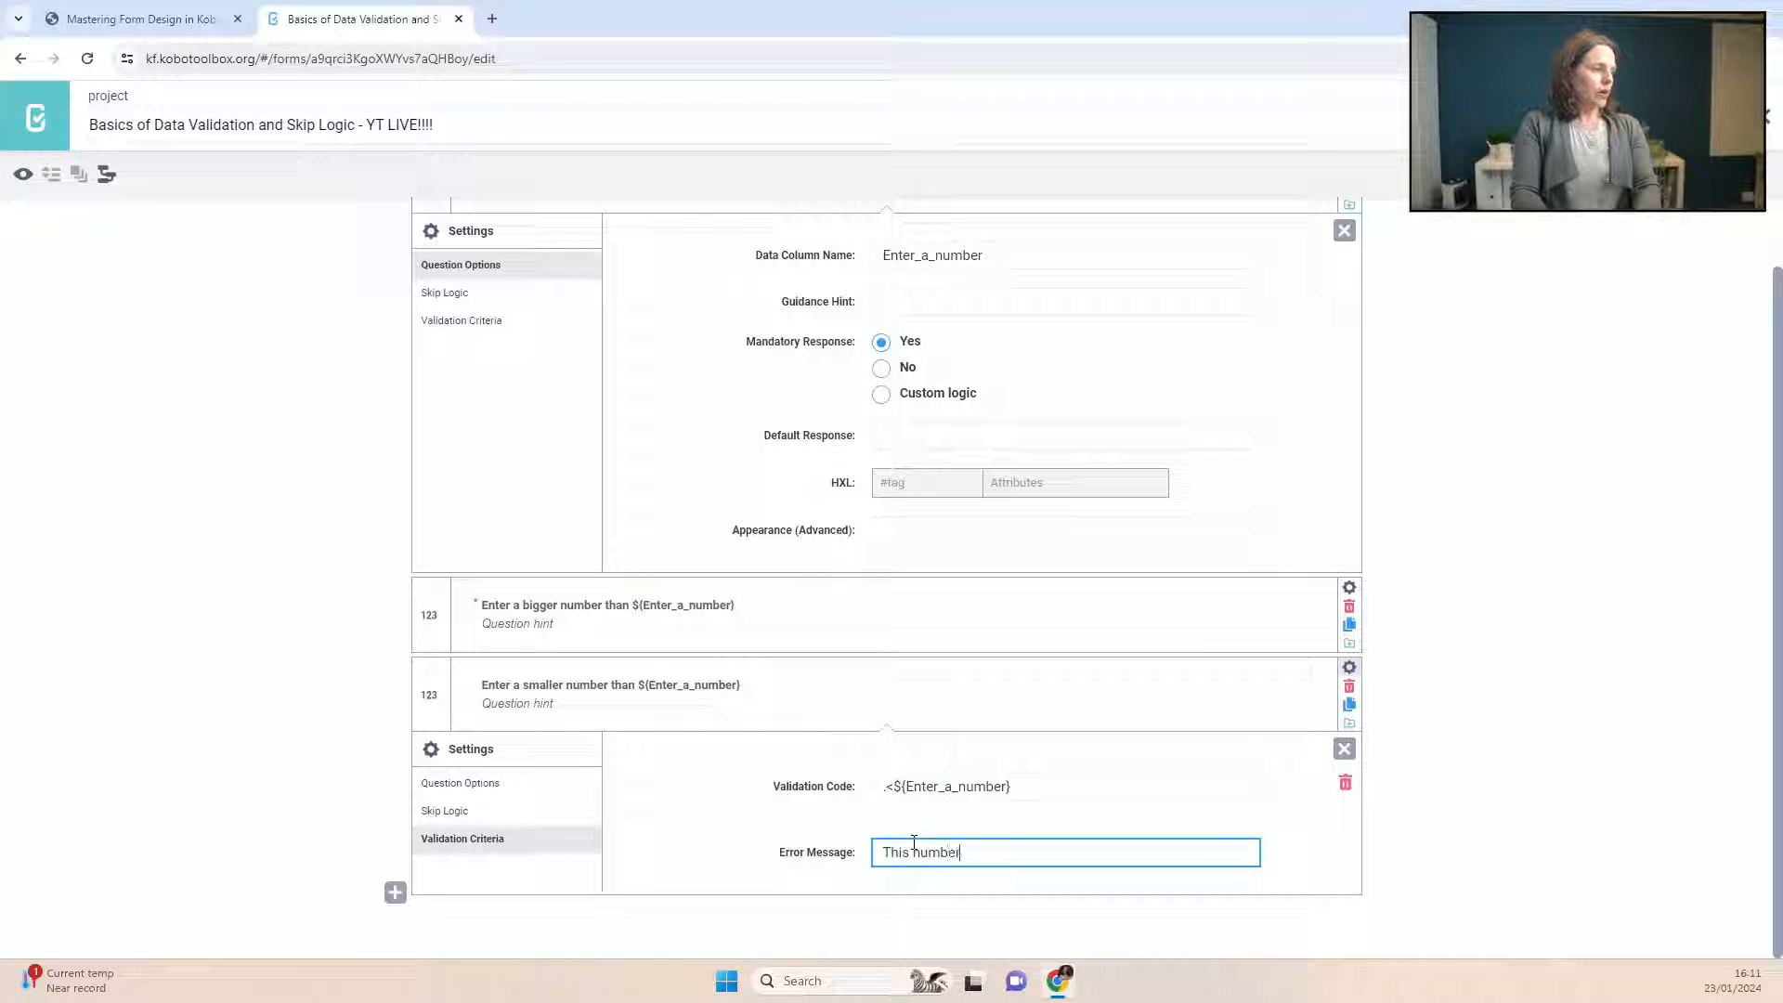
text( must be sm)
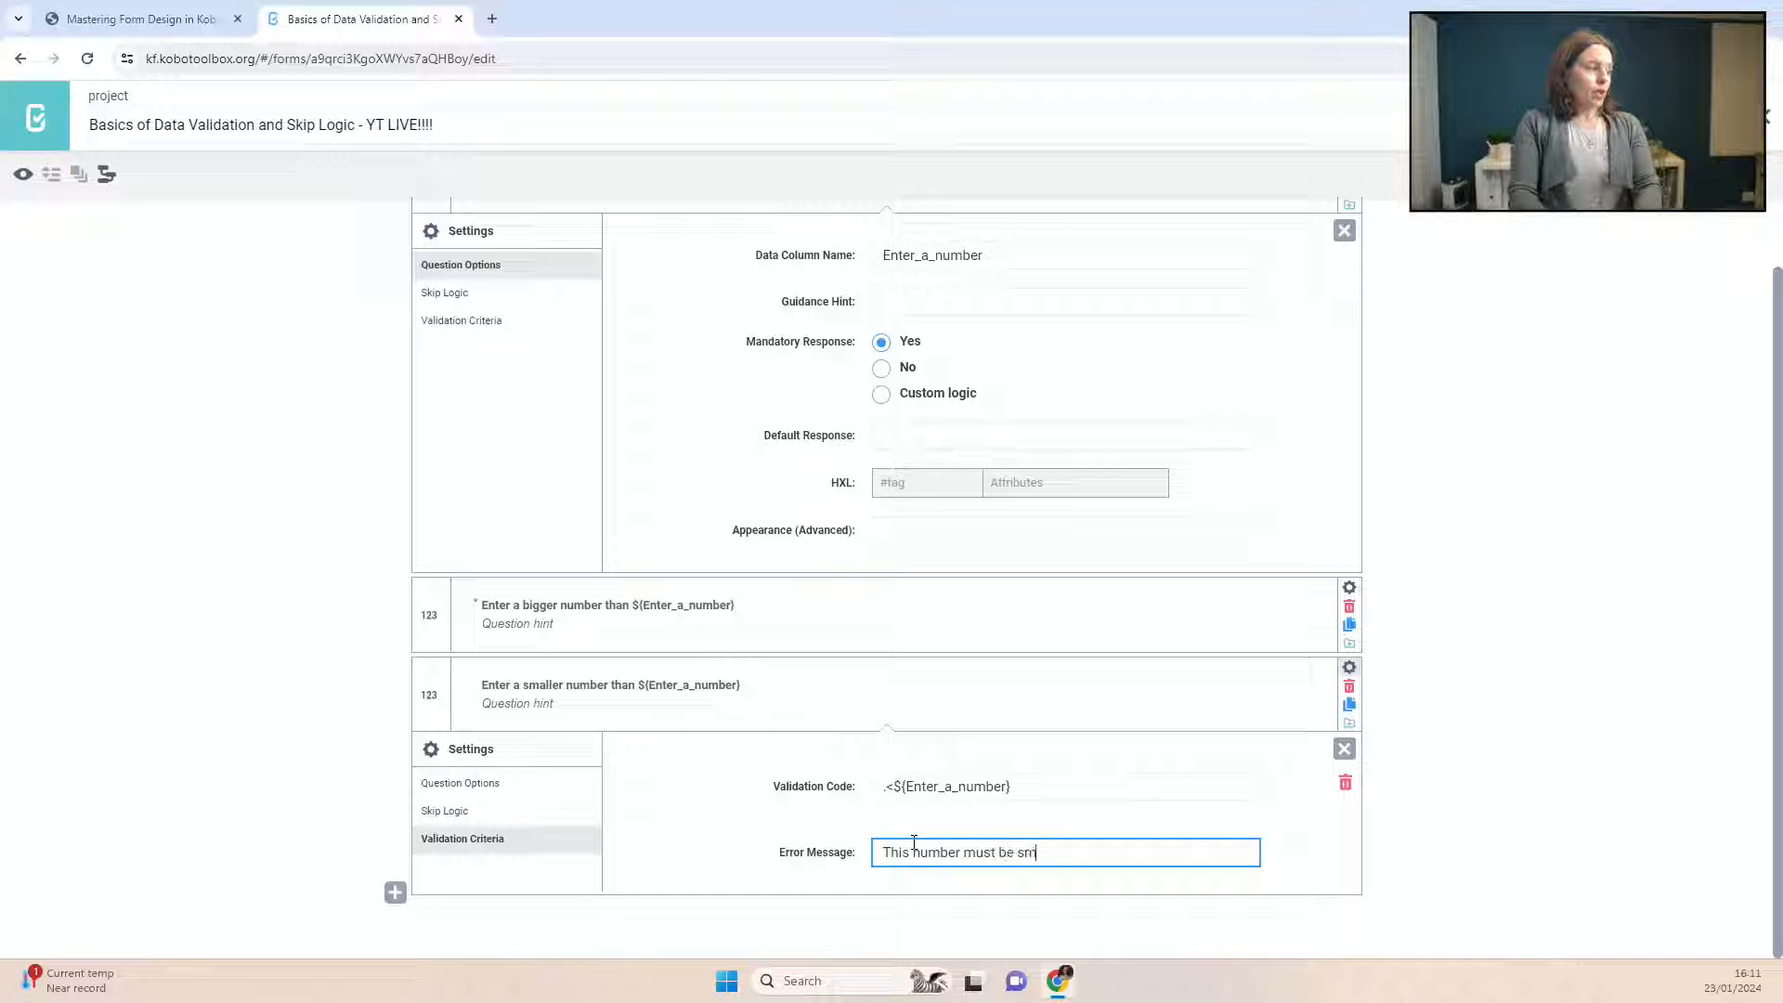
text(aller than the nu)
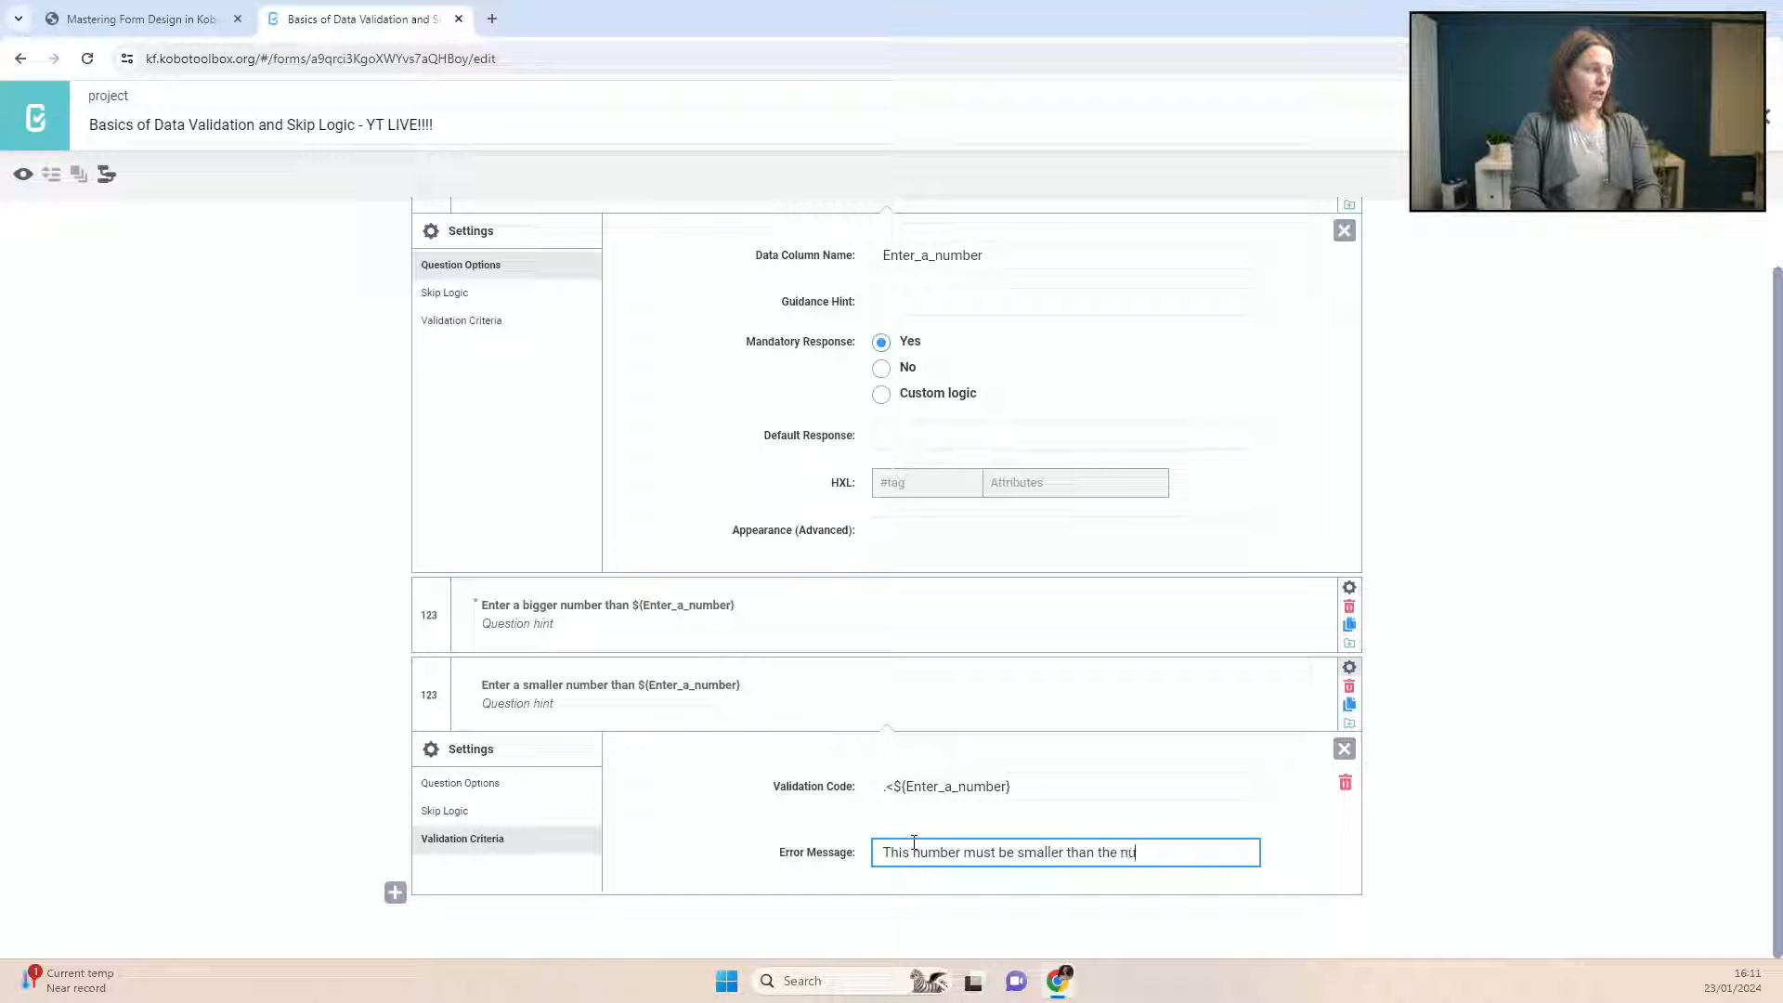
text(mber entered in question #1./)
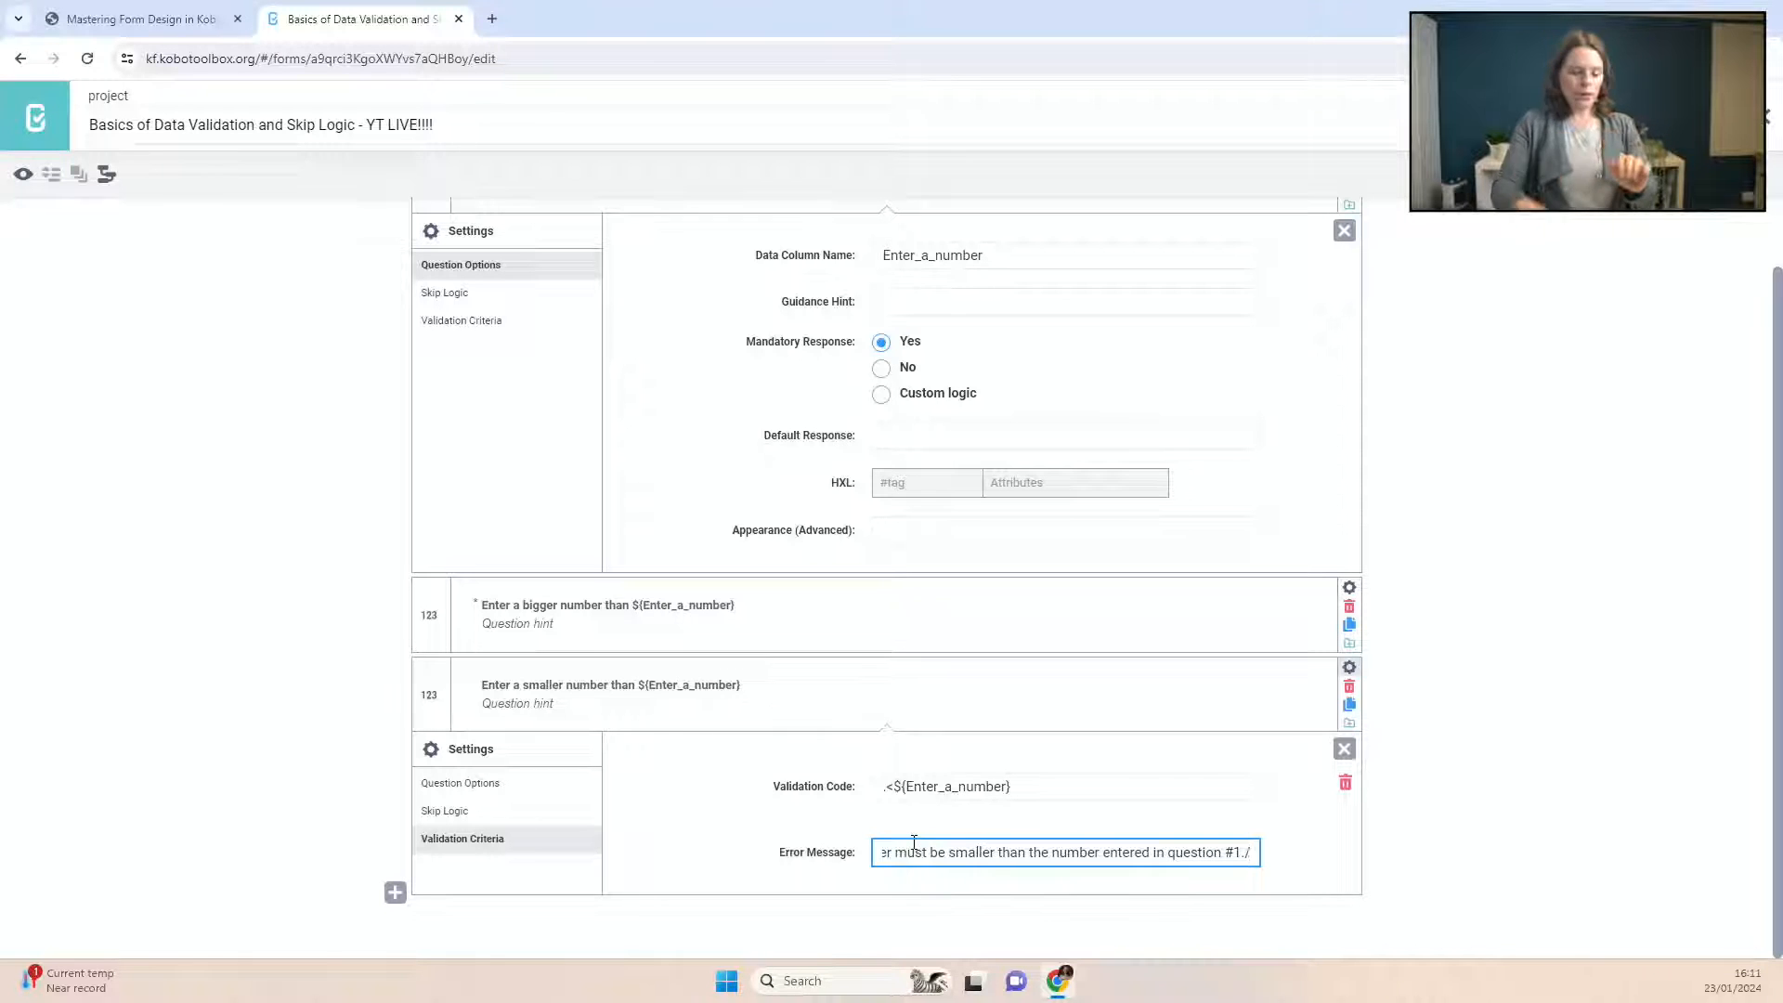
key(BackSpace)
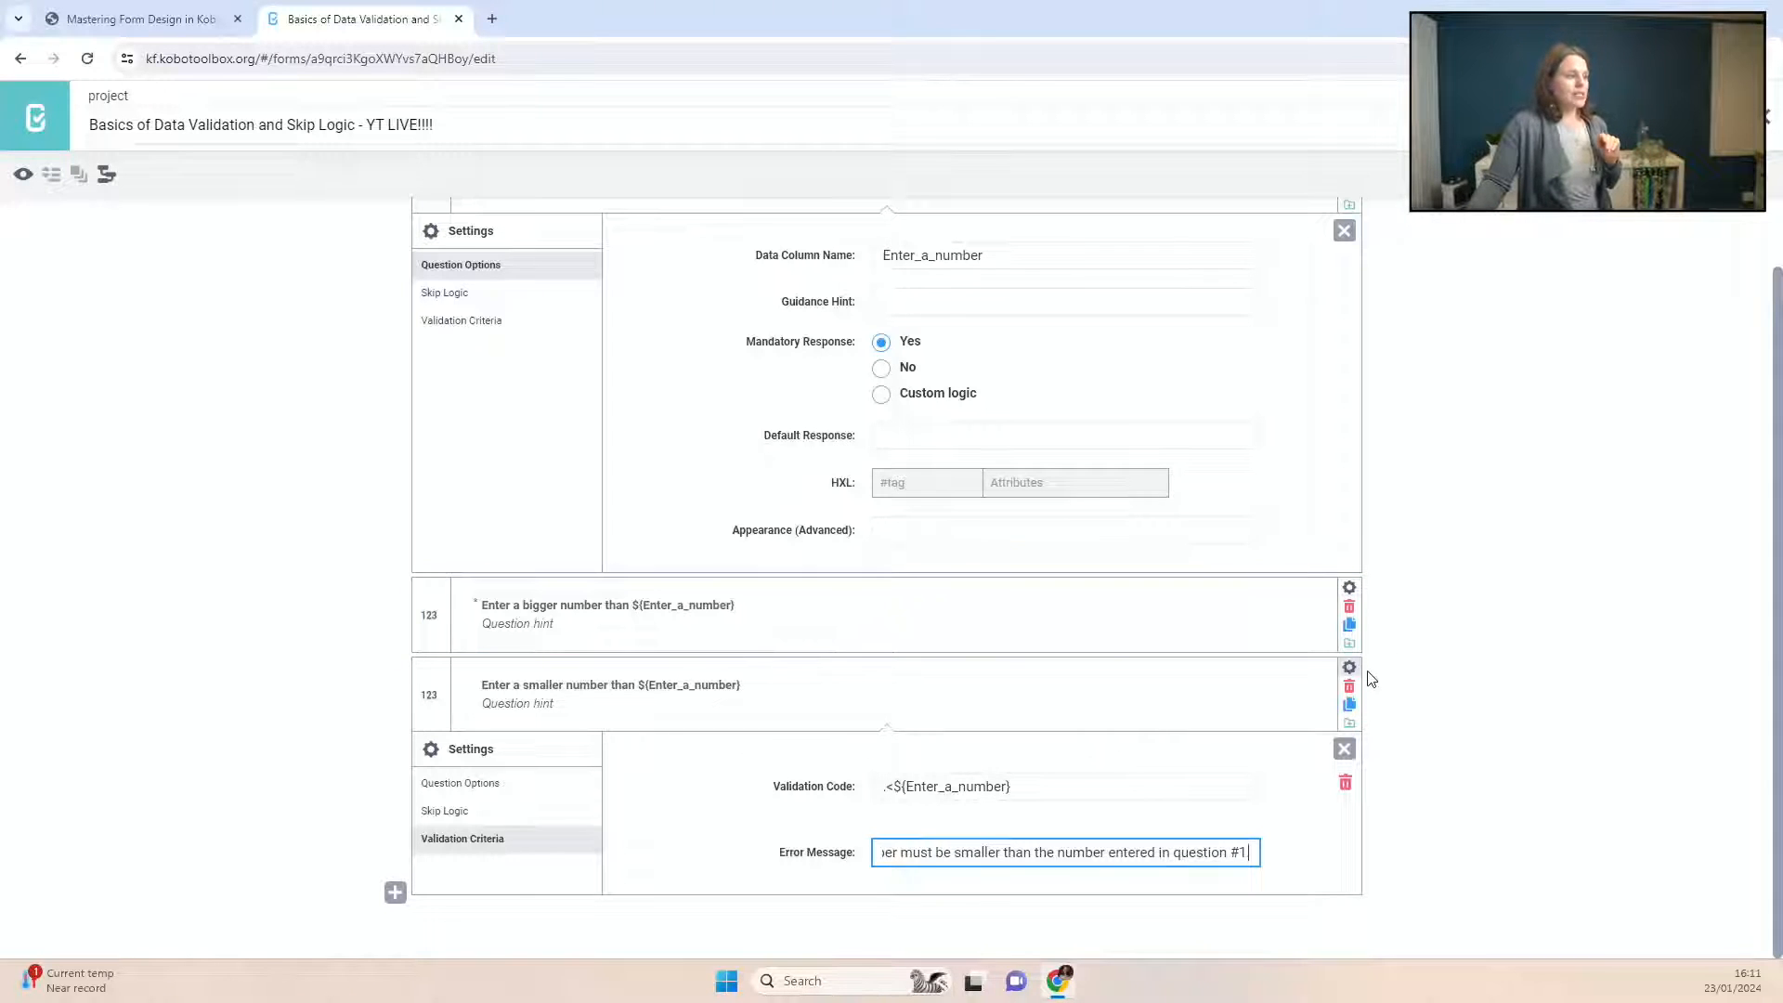
Step: Make a response mandatory for the third number question
click(1349, 667)
click(1350, 744)
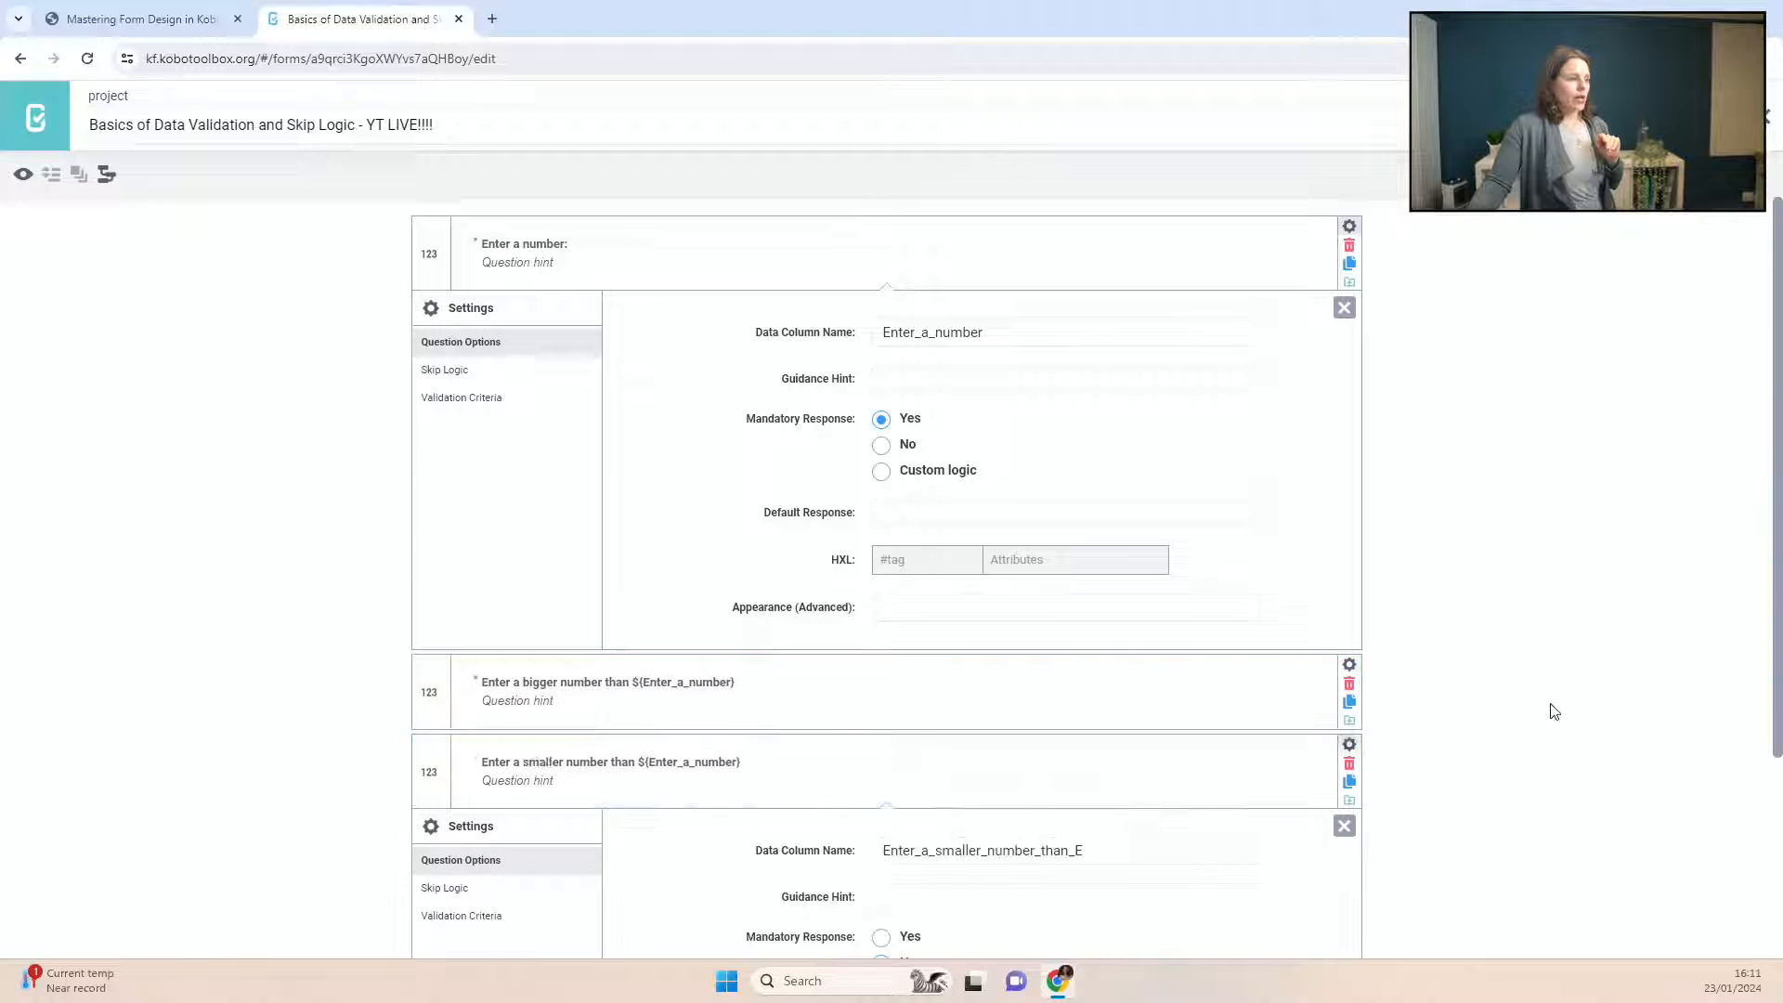
scroll(1552, 709, down, 3)
click(882, 665)
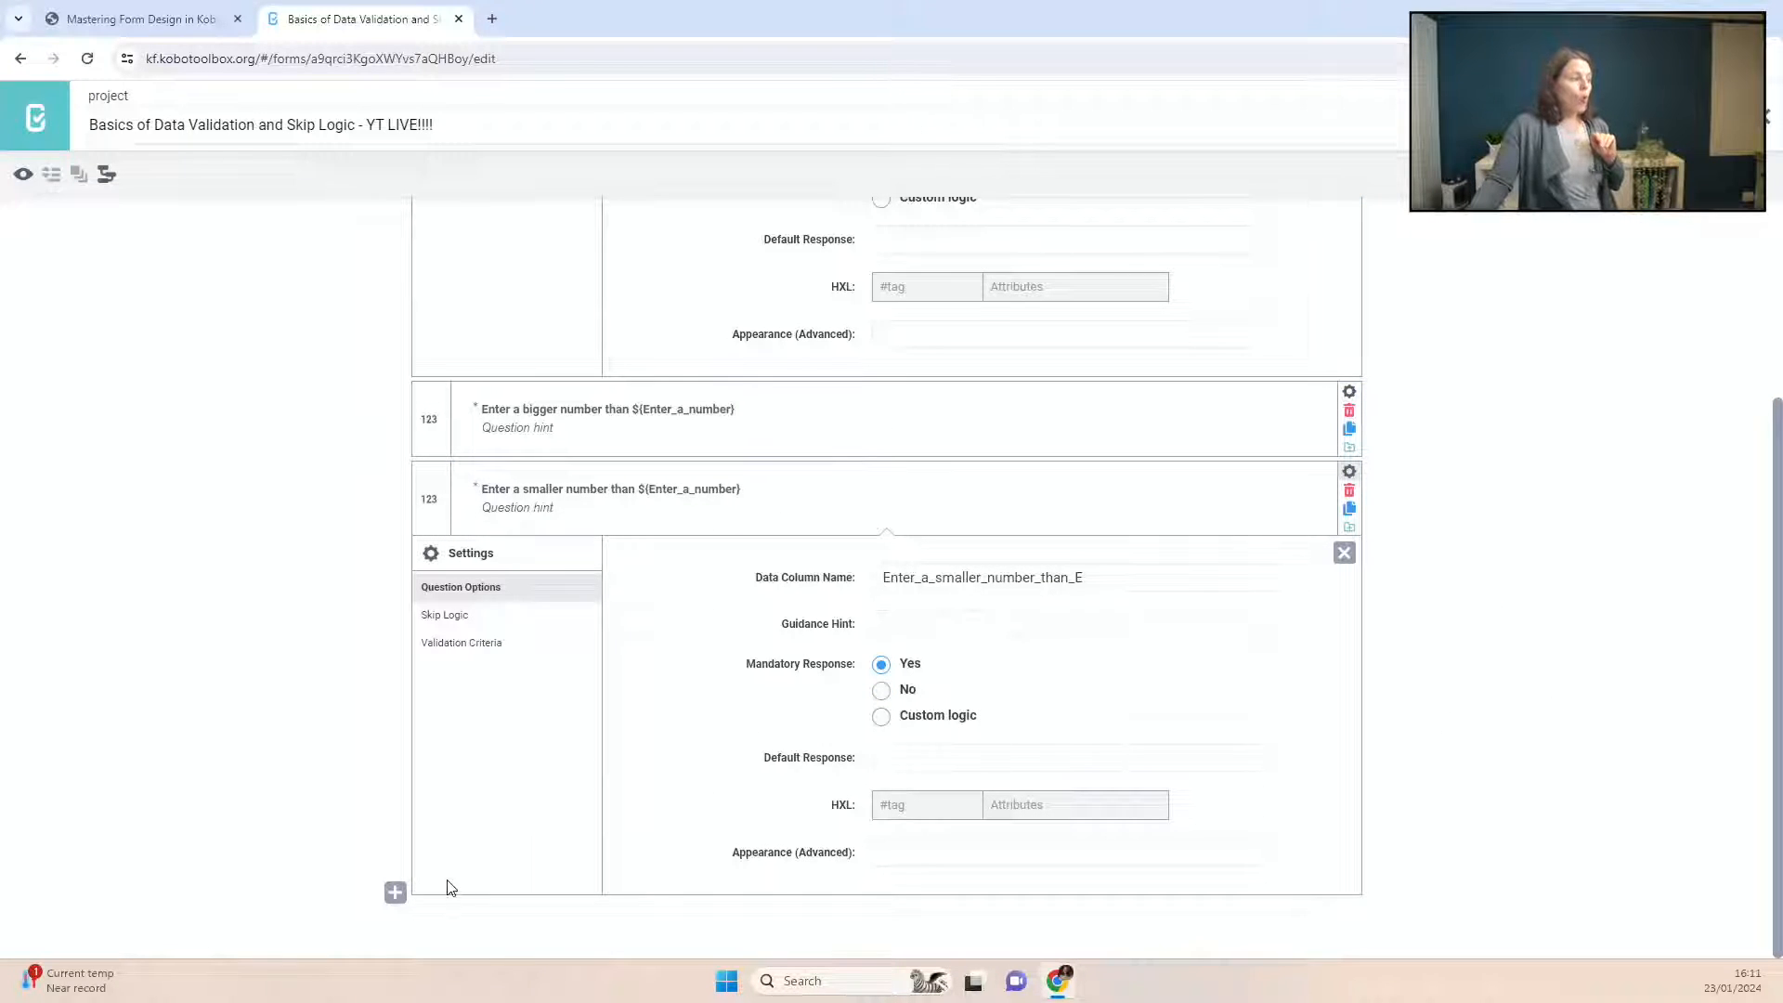
Step: Start a new question after the third one with the text "Enter the same number from question #1 (${Enter_a_number})"
click(395, 893)
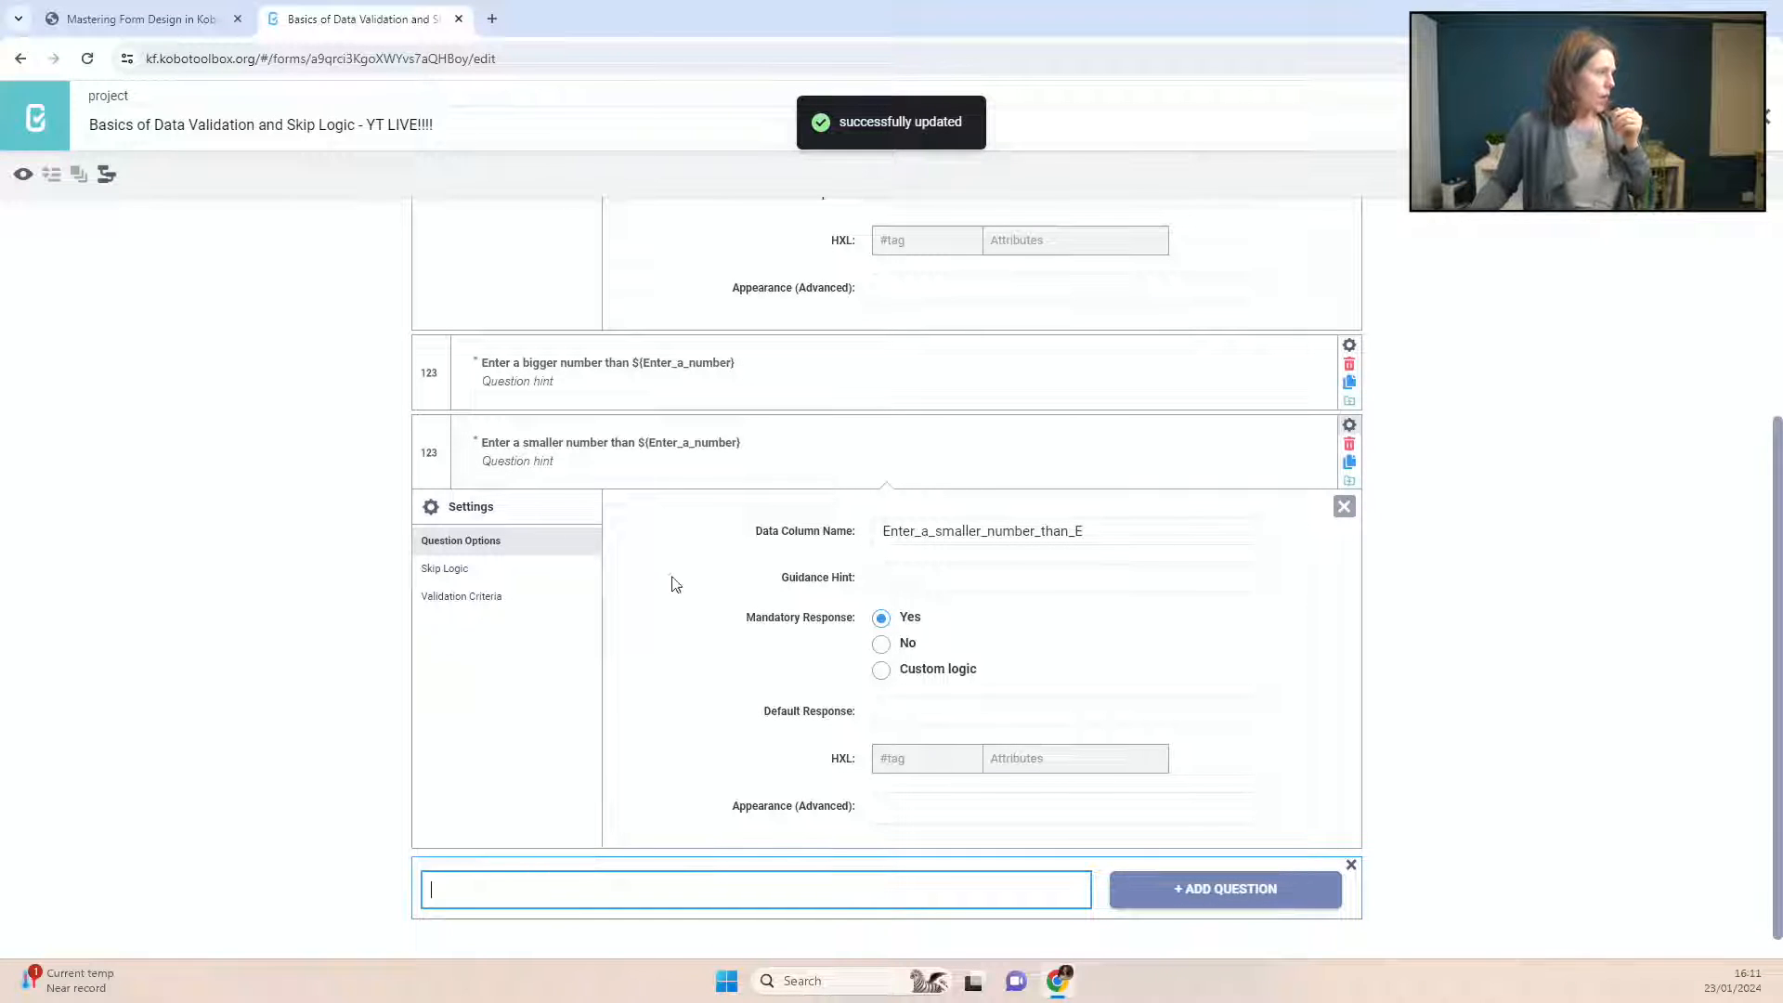
text(En)
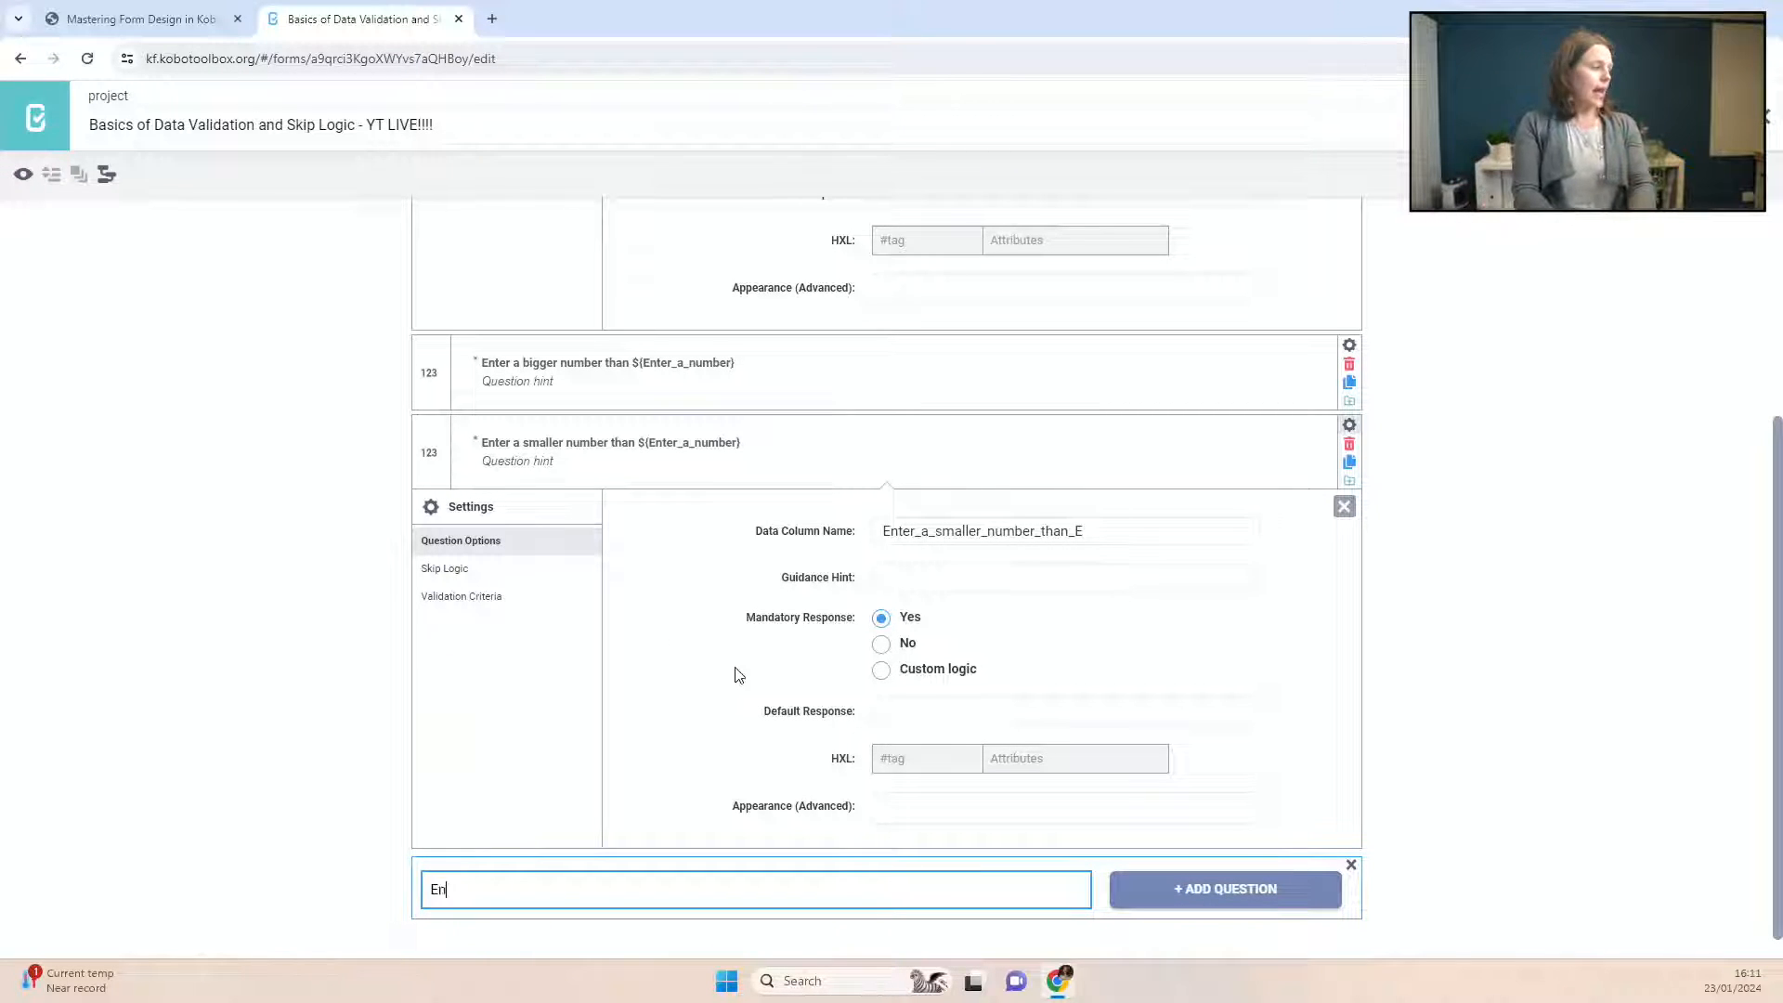
text(ter the)
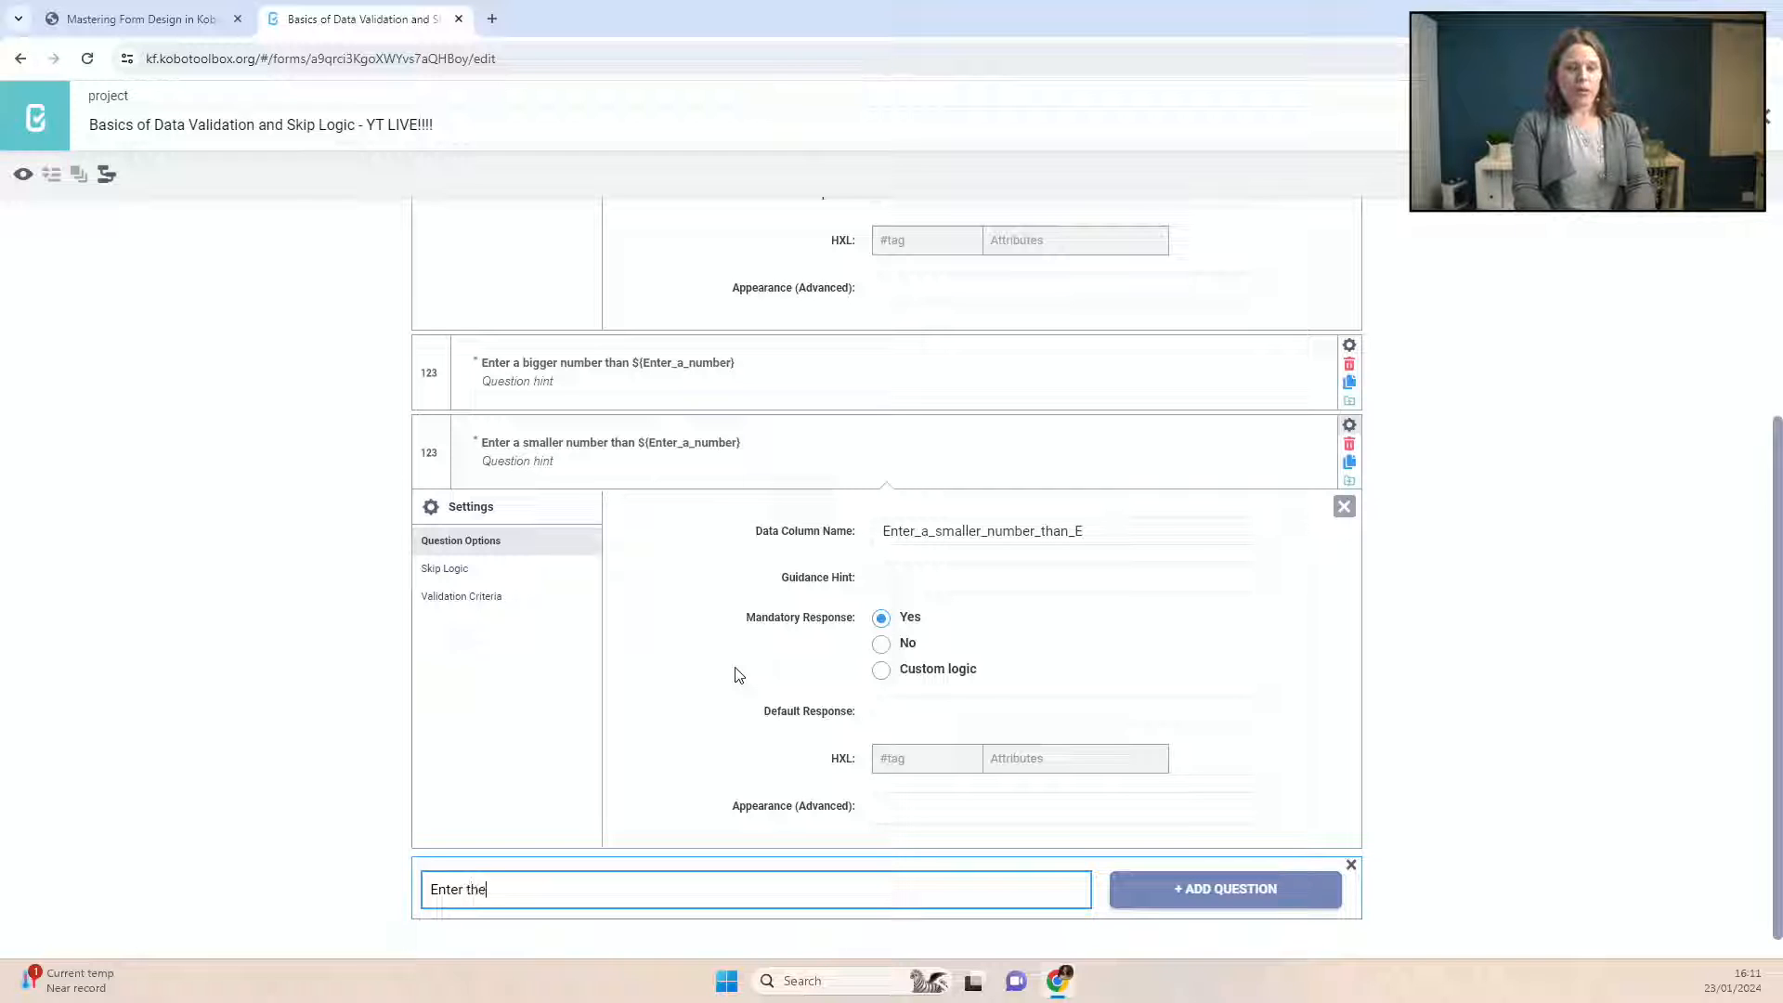
text( smame )
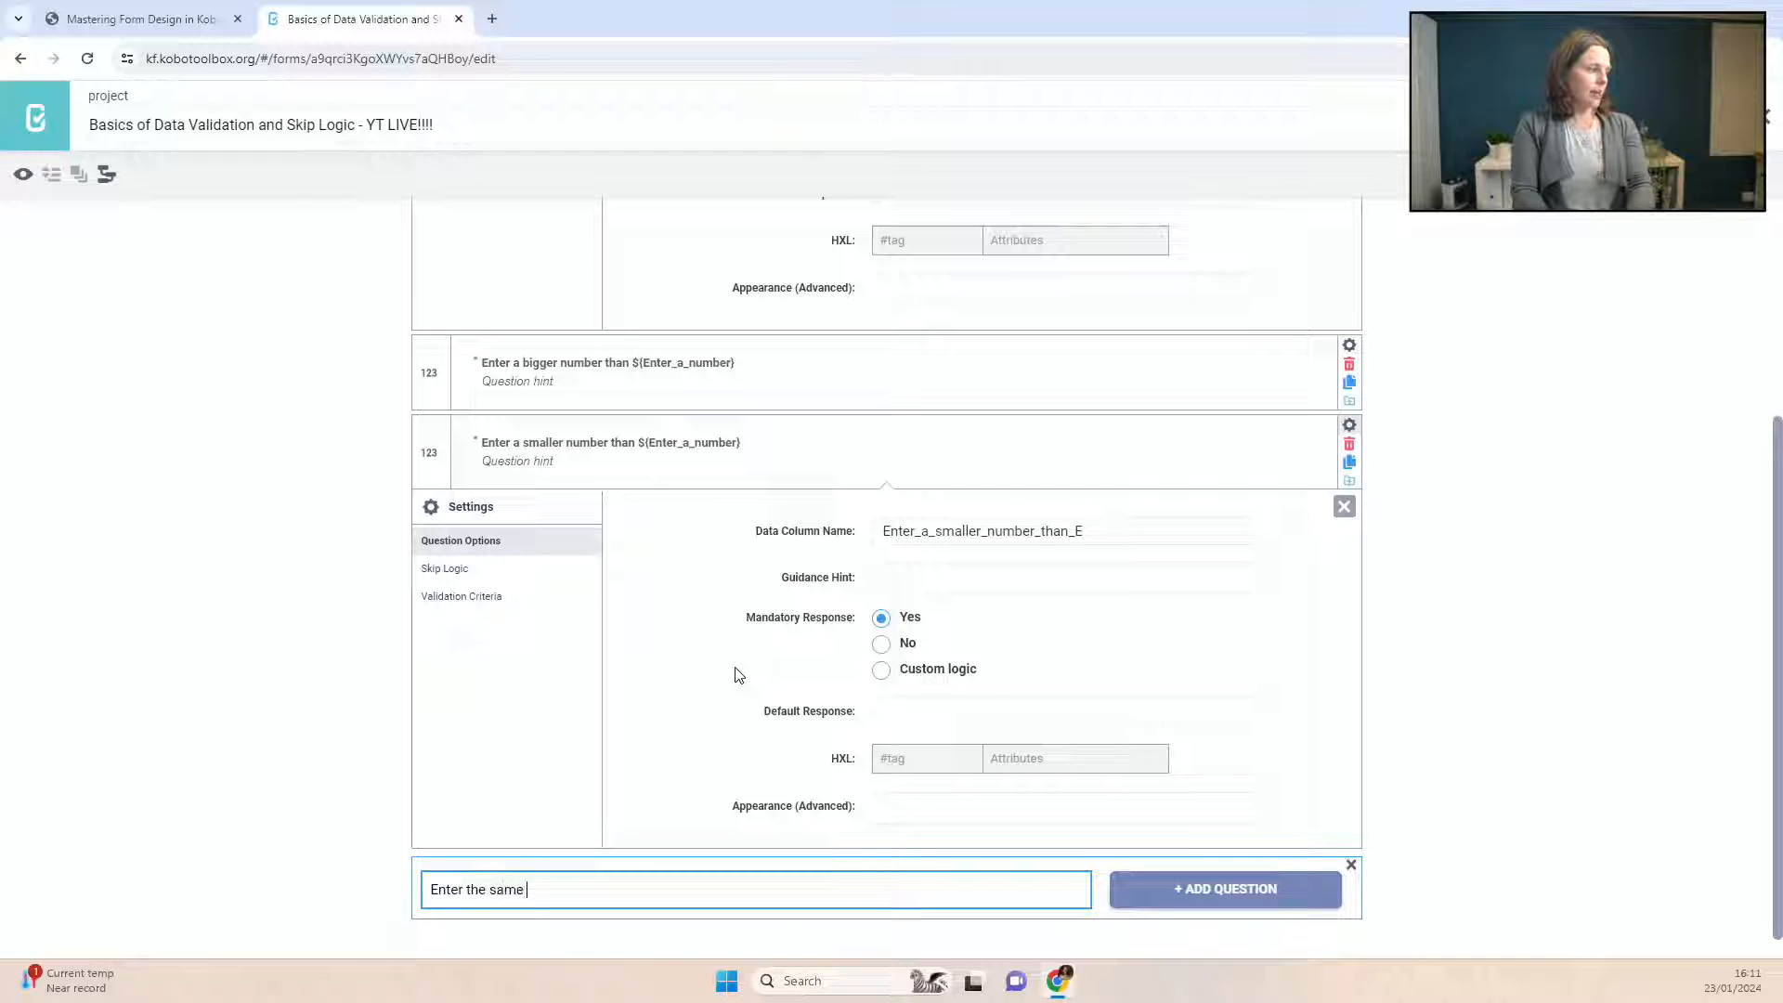
text(number fr)
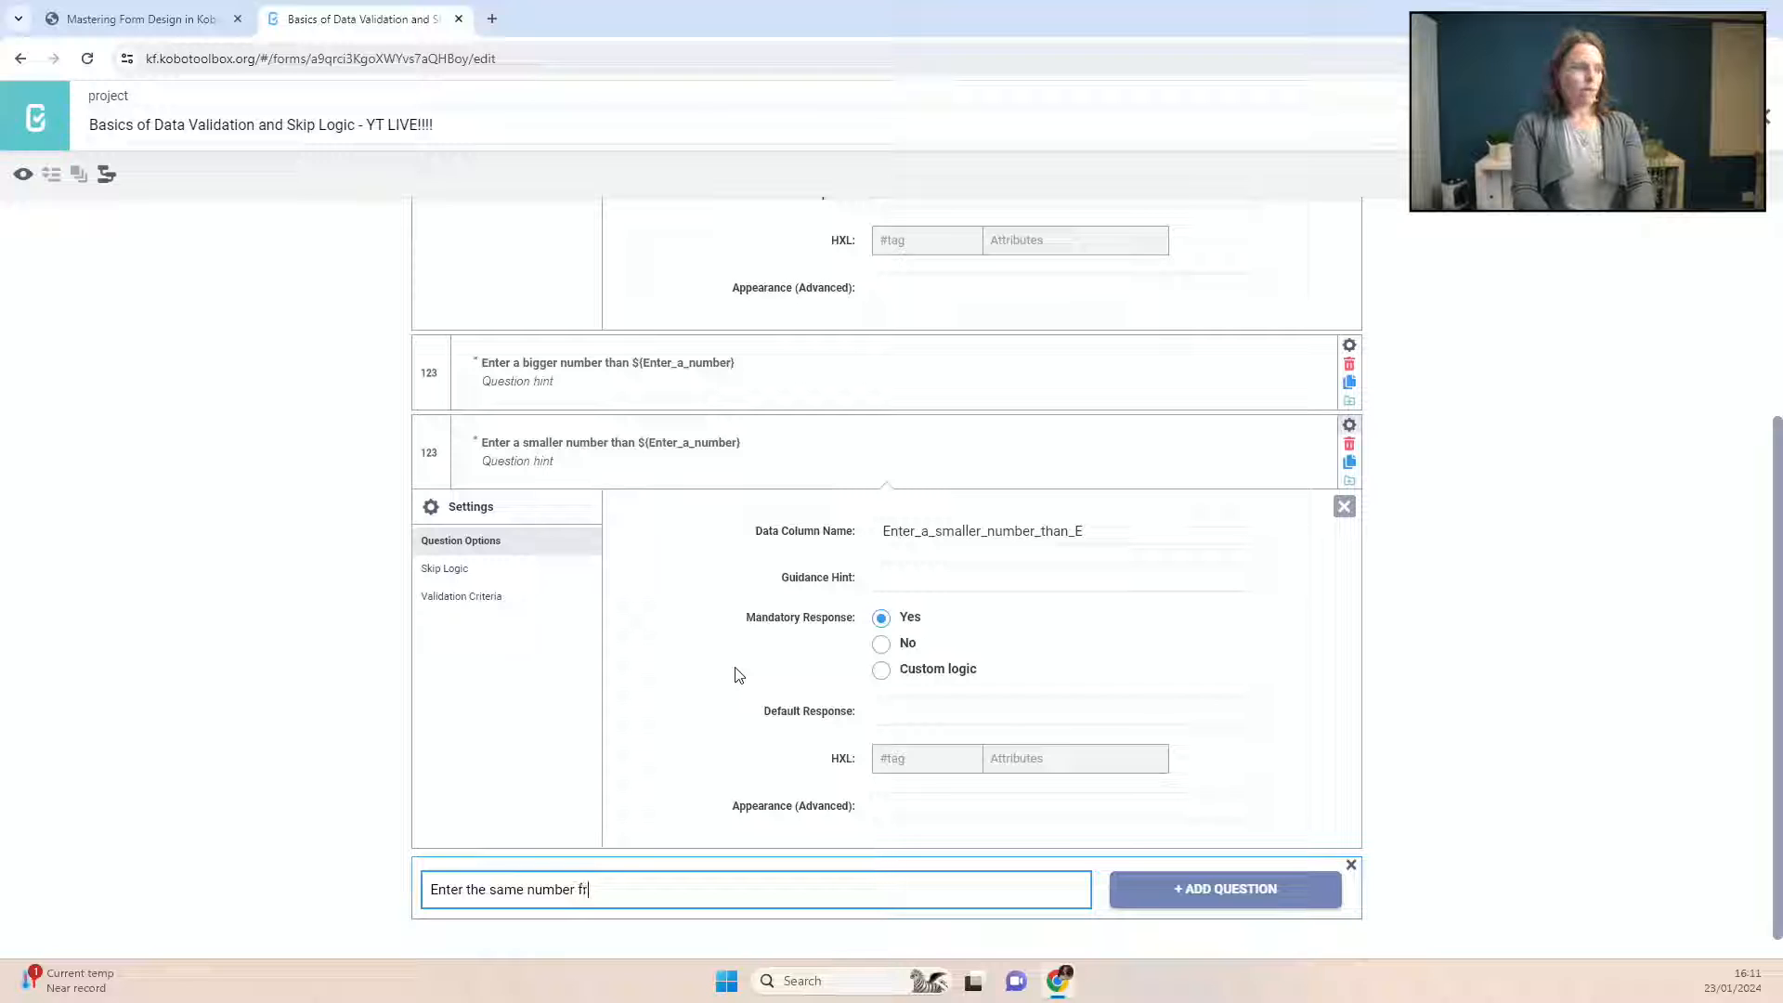
text(om question #1 )
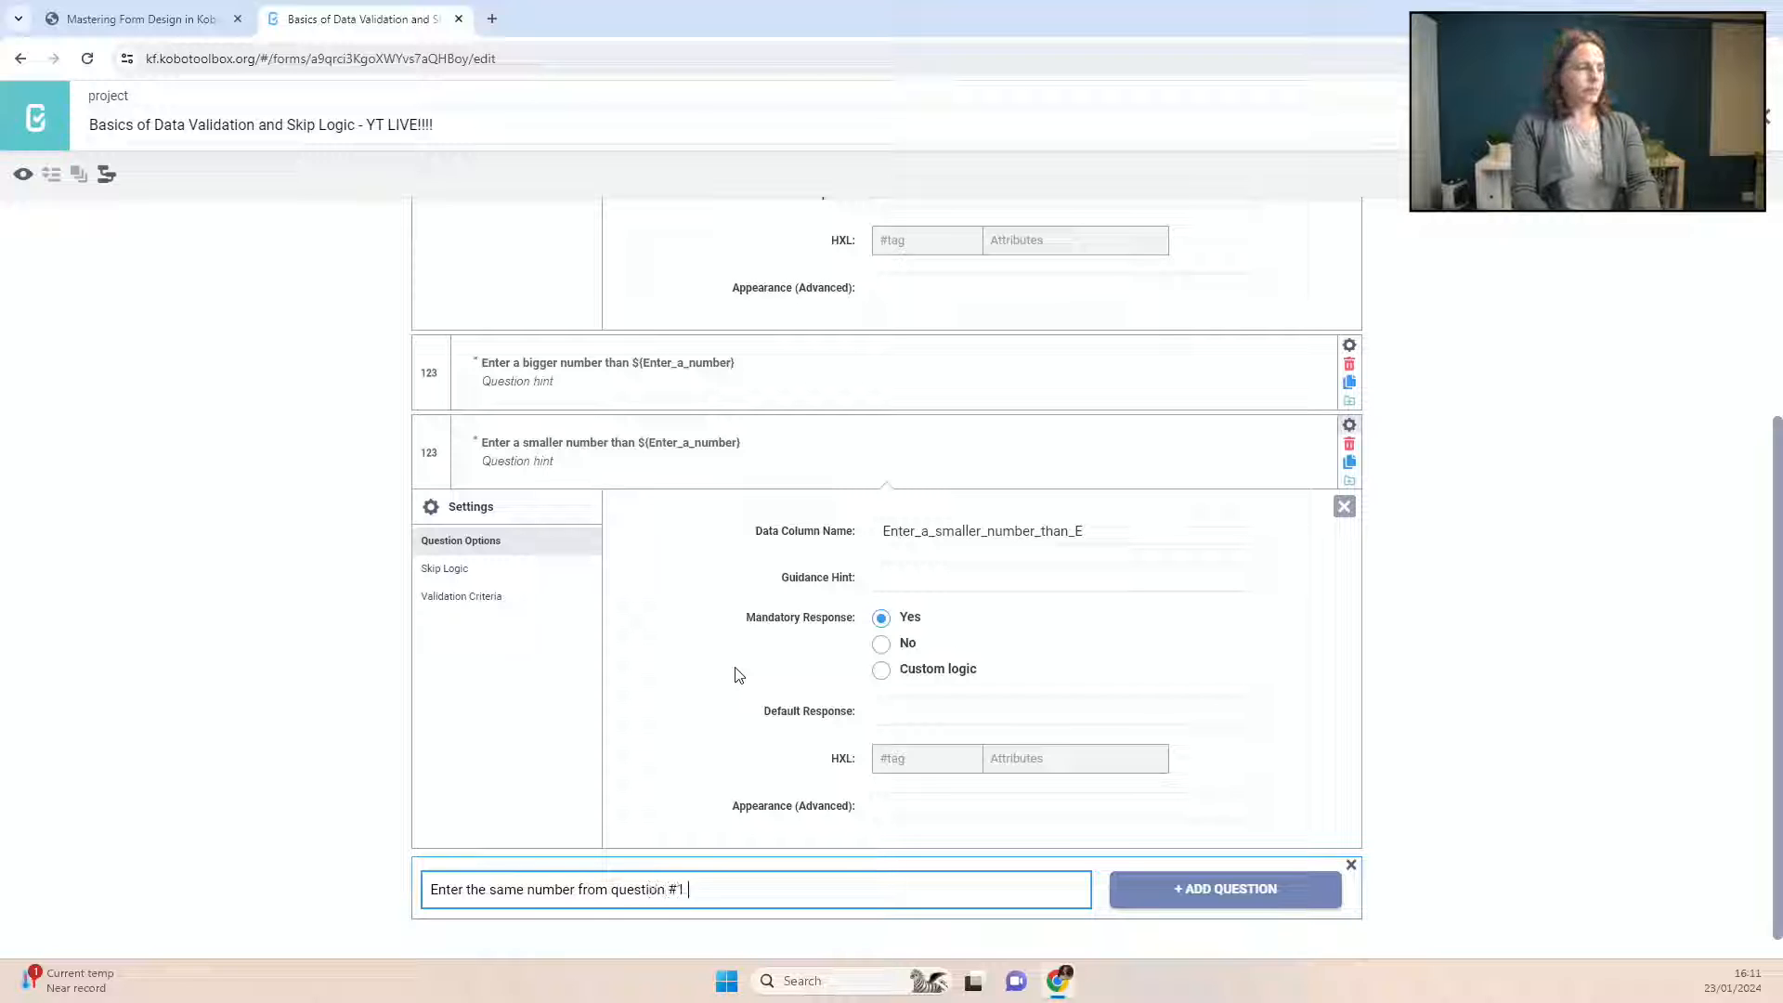
text((${Enter a)
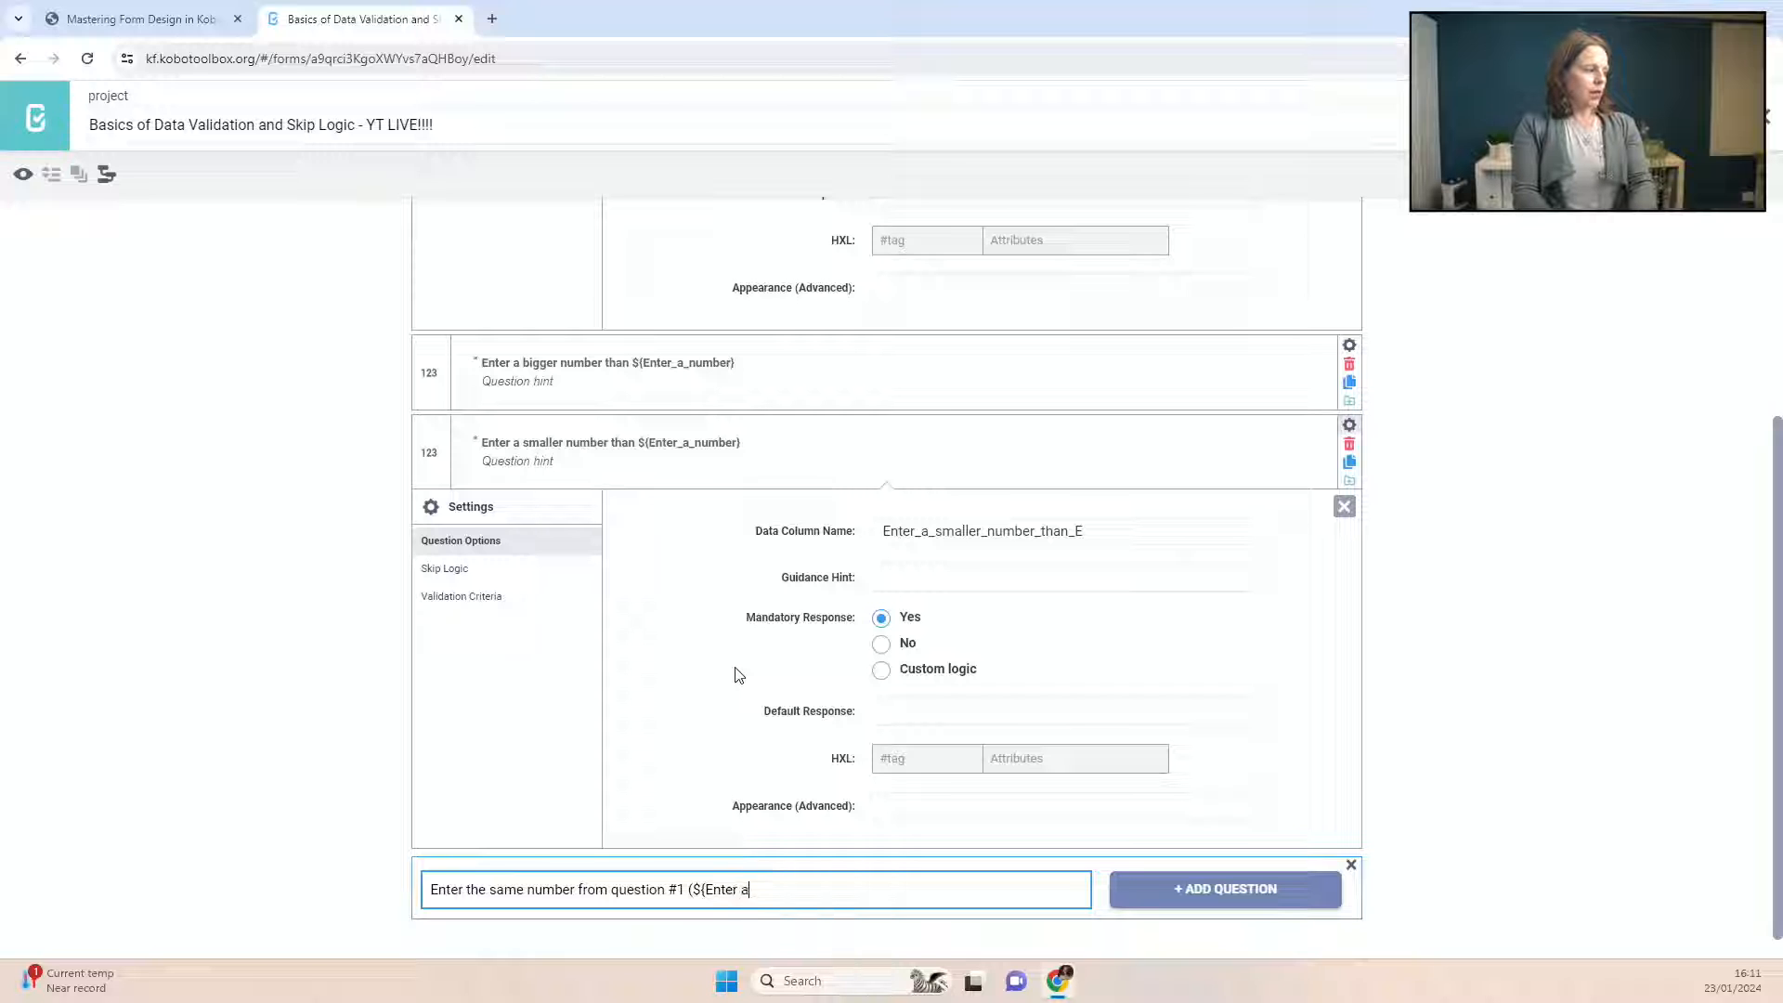
text(Enter_a_number})
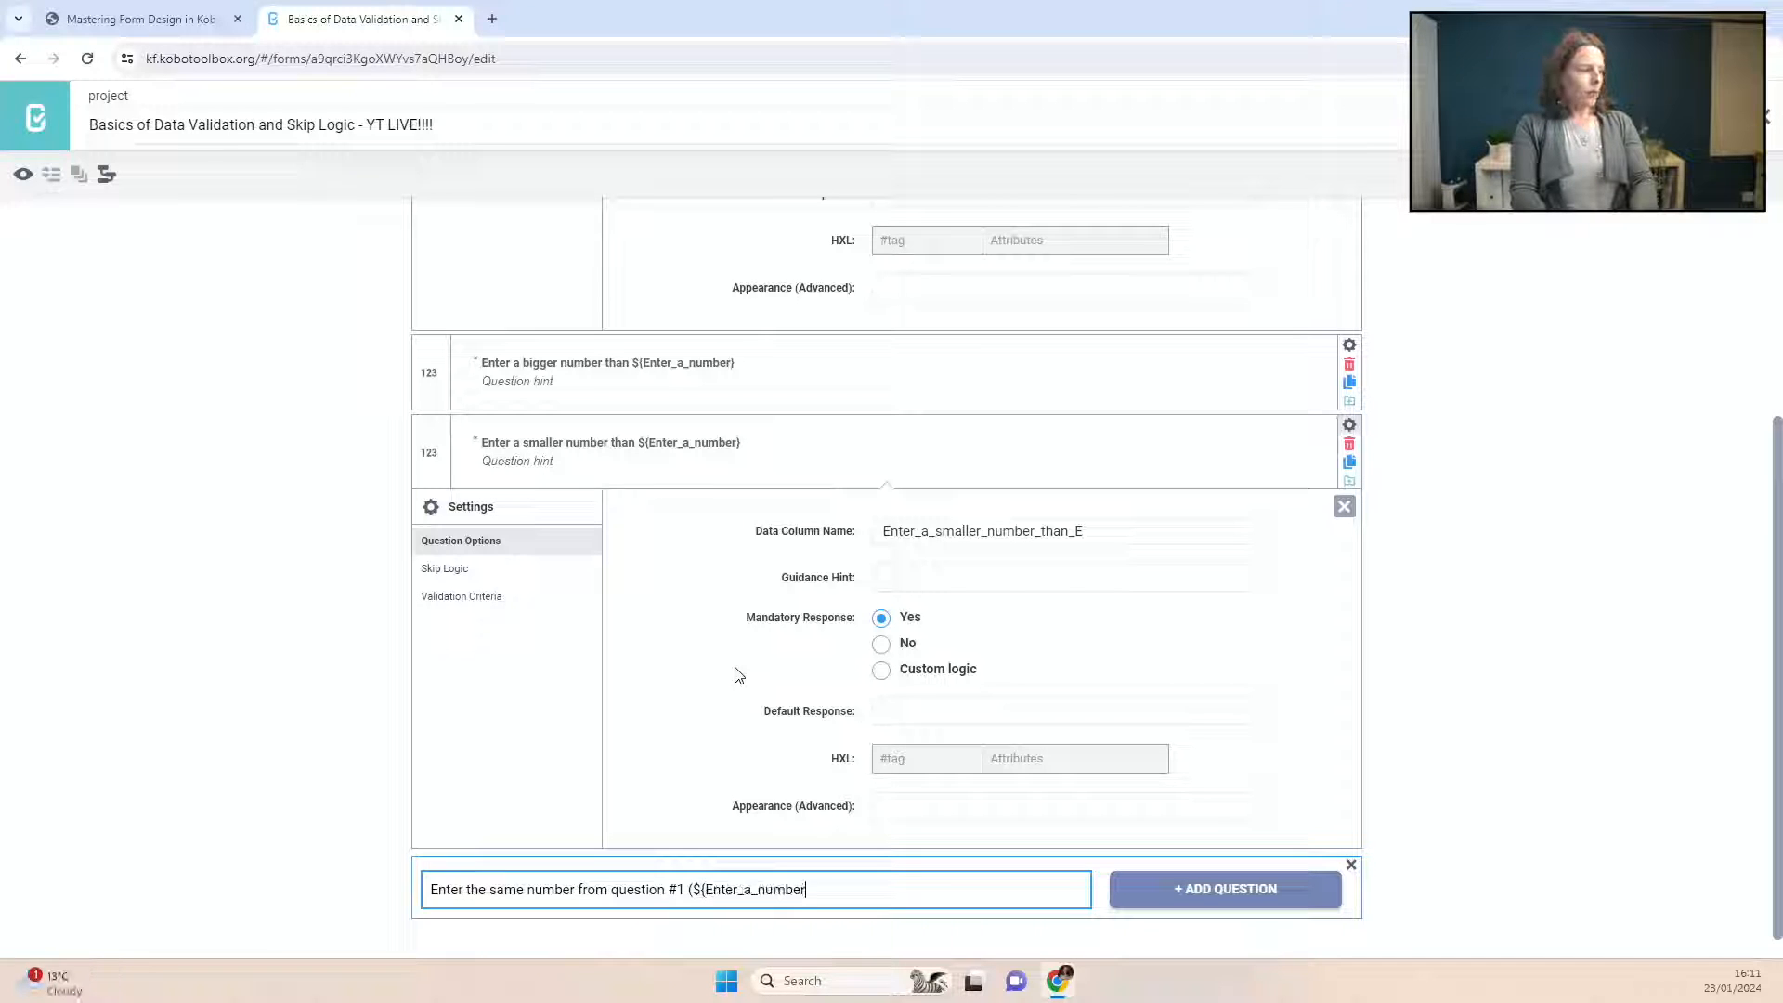
text())
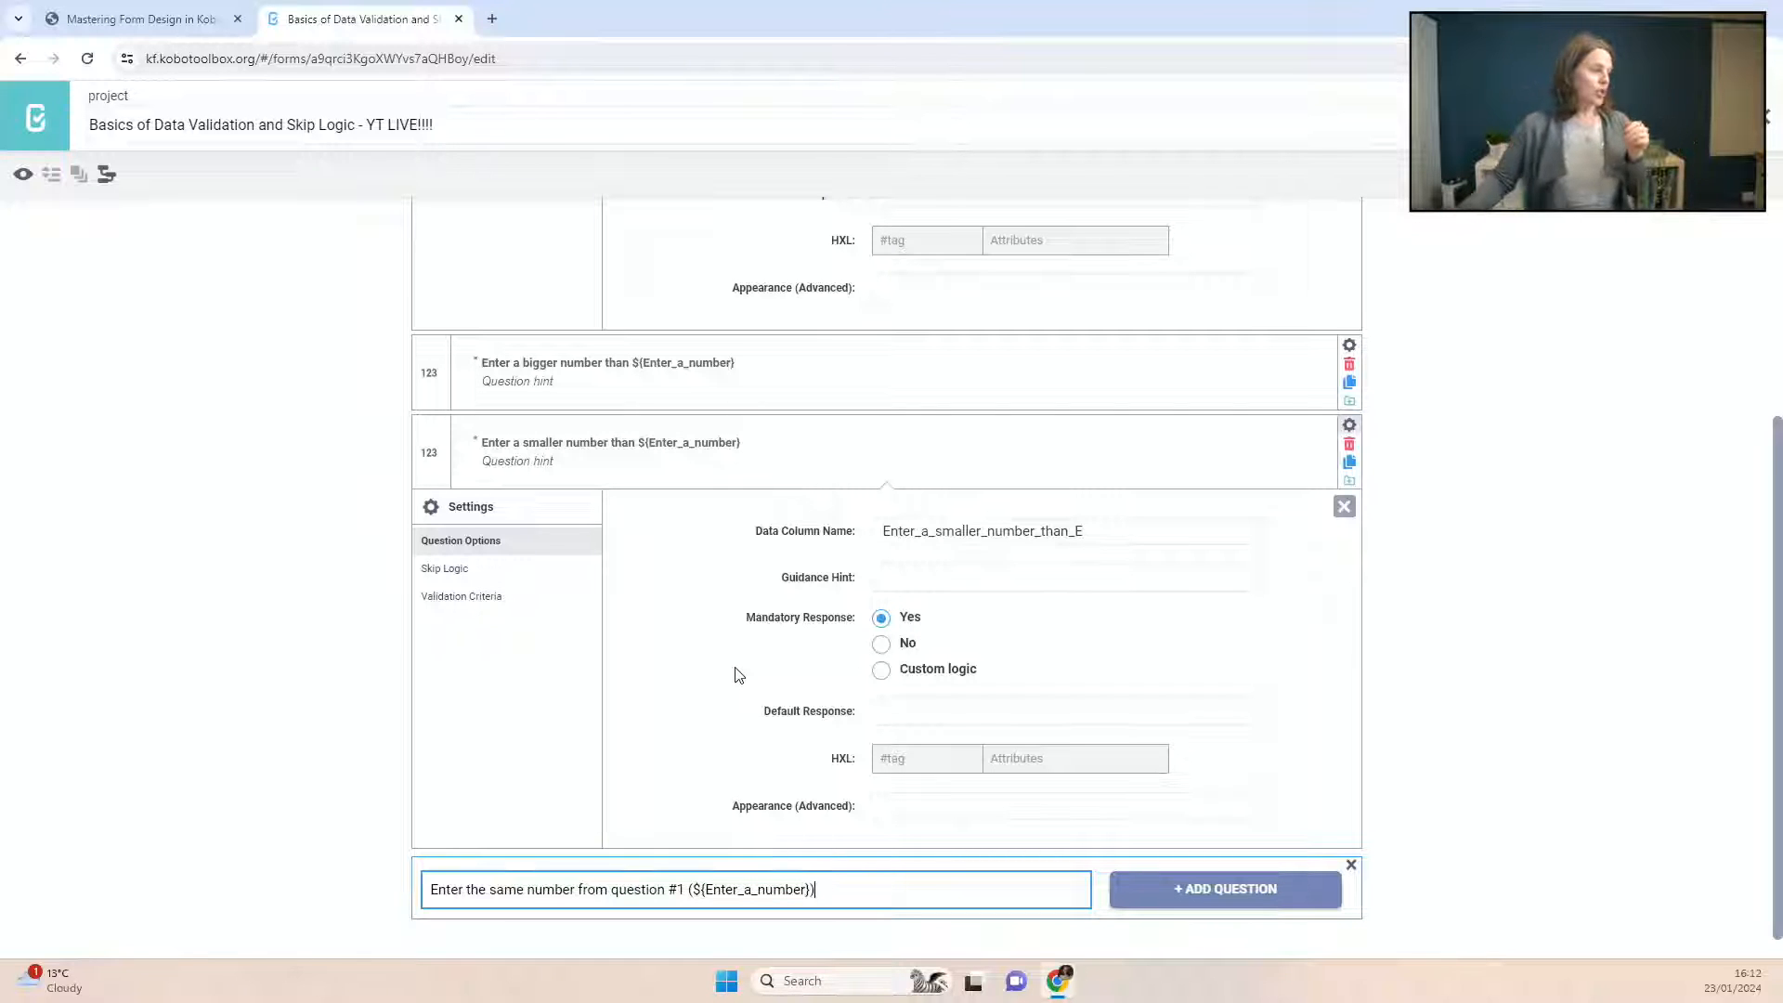
Step: Add the new question as a Number type and collapse the open settings of the first and third questions
scroll(739, 650, up, 3)
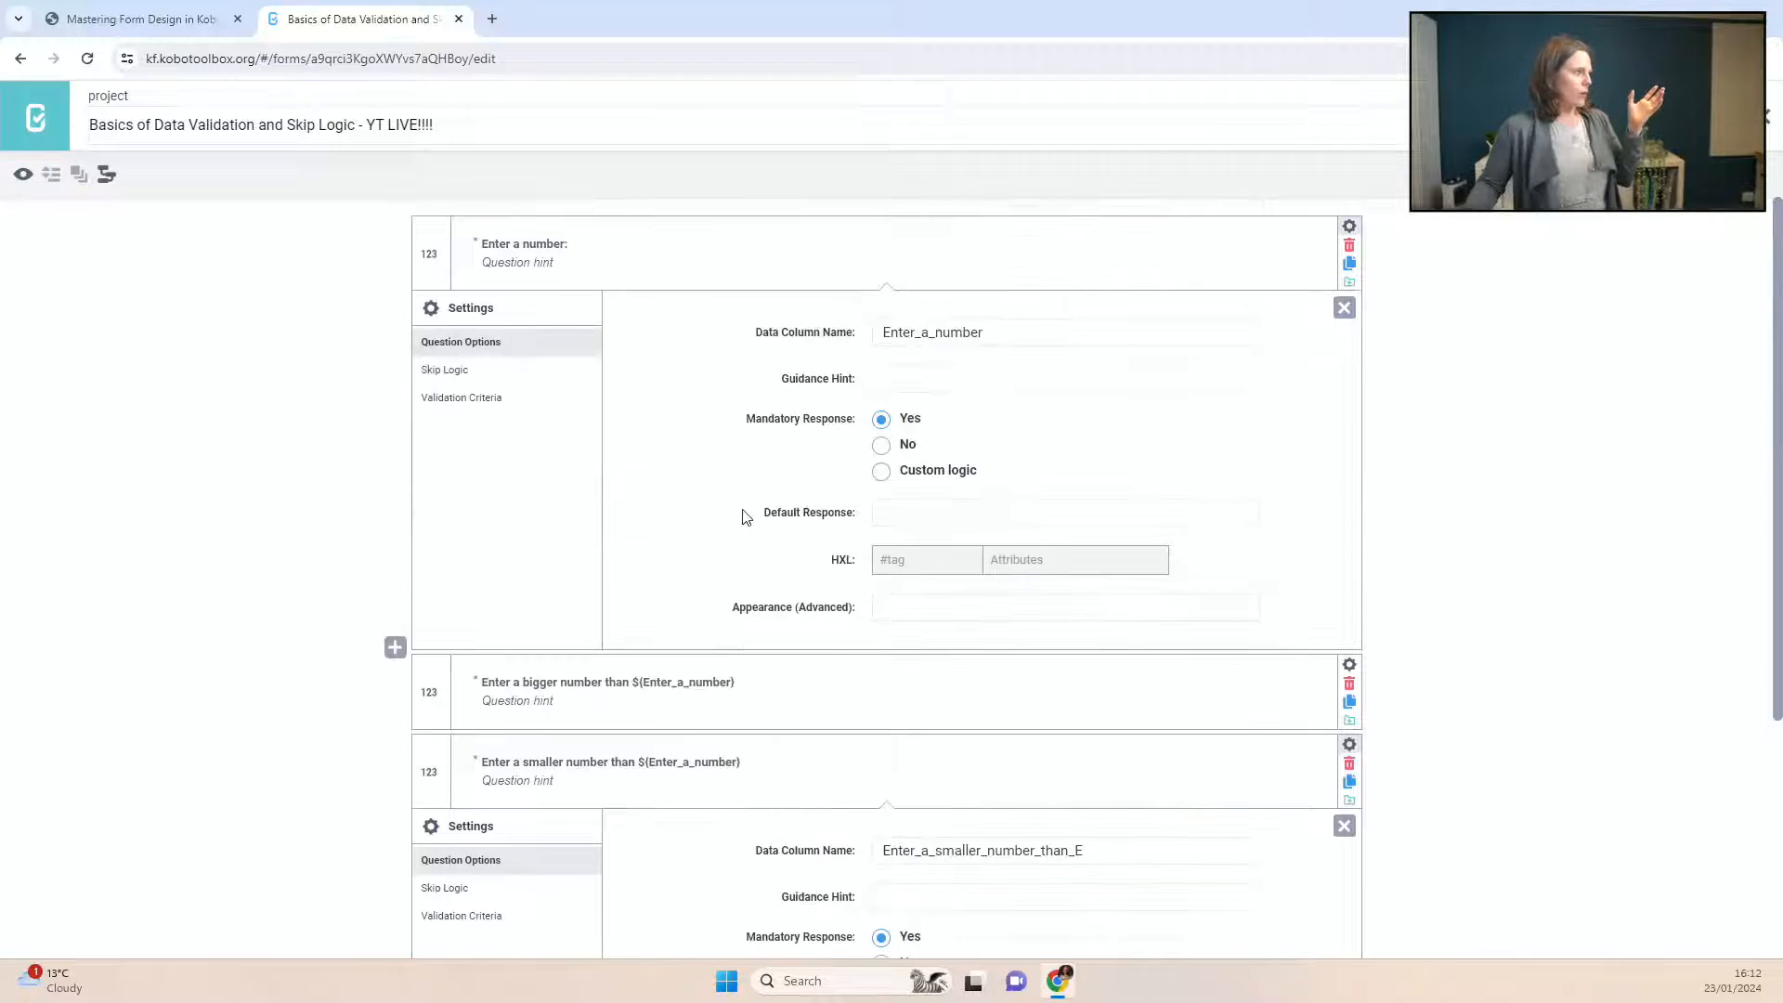
click(1343, 308)
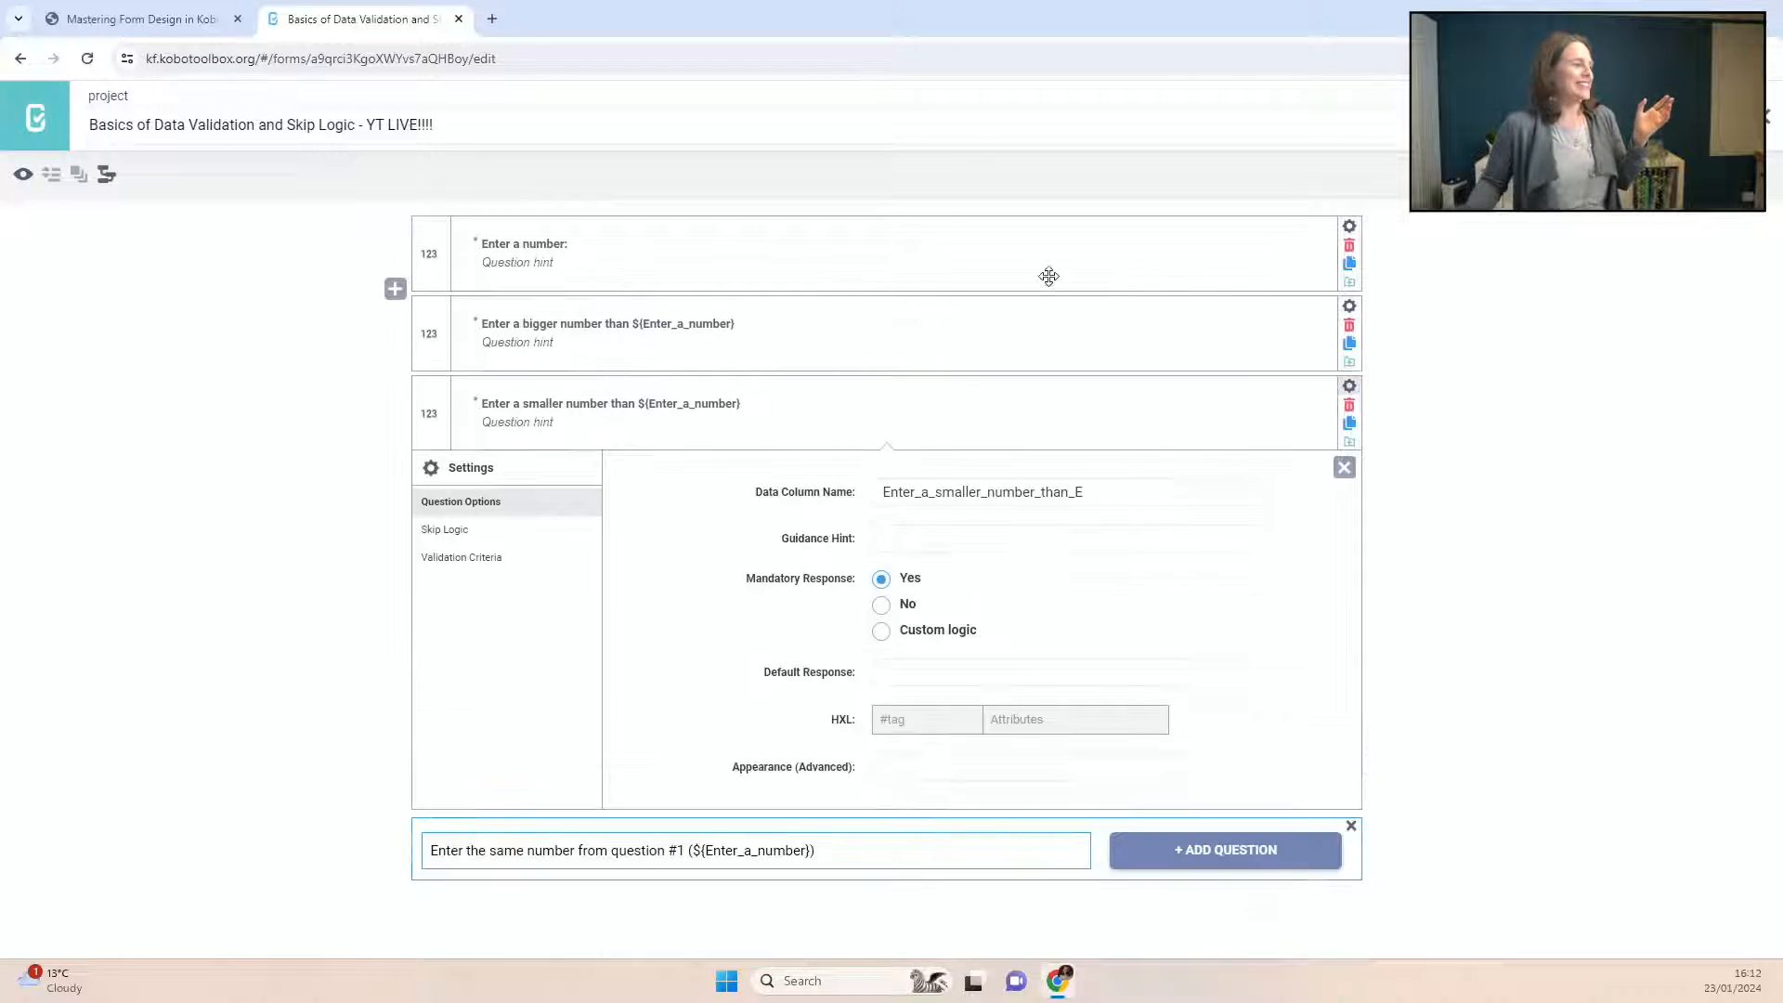
click(1144, 853)
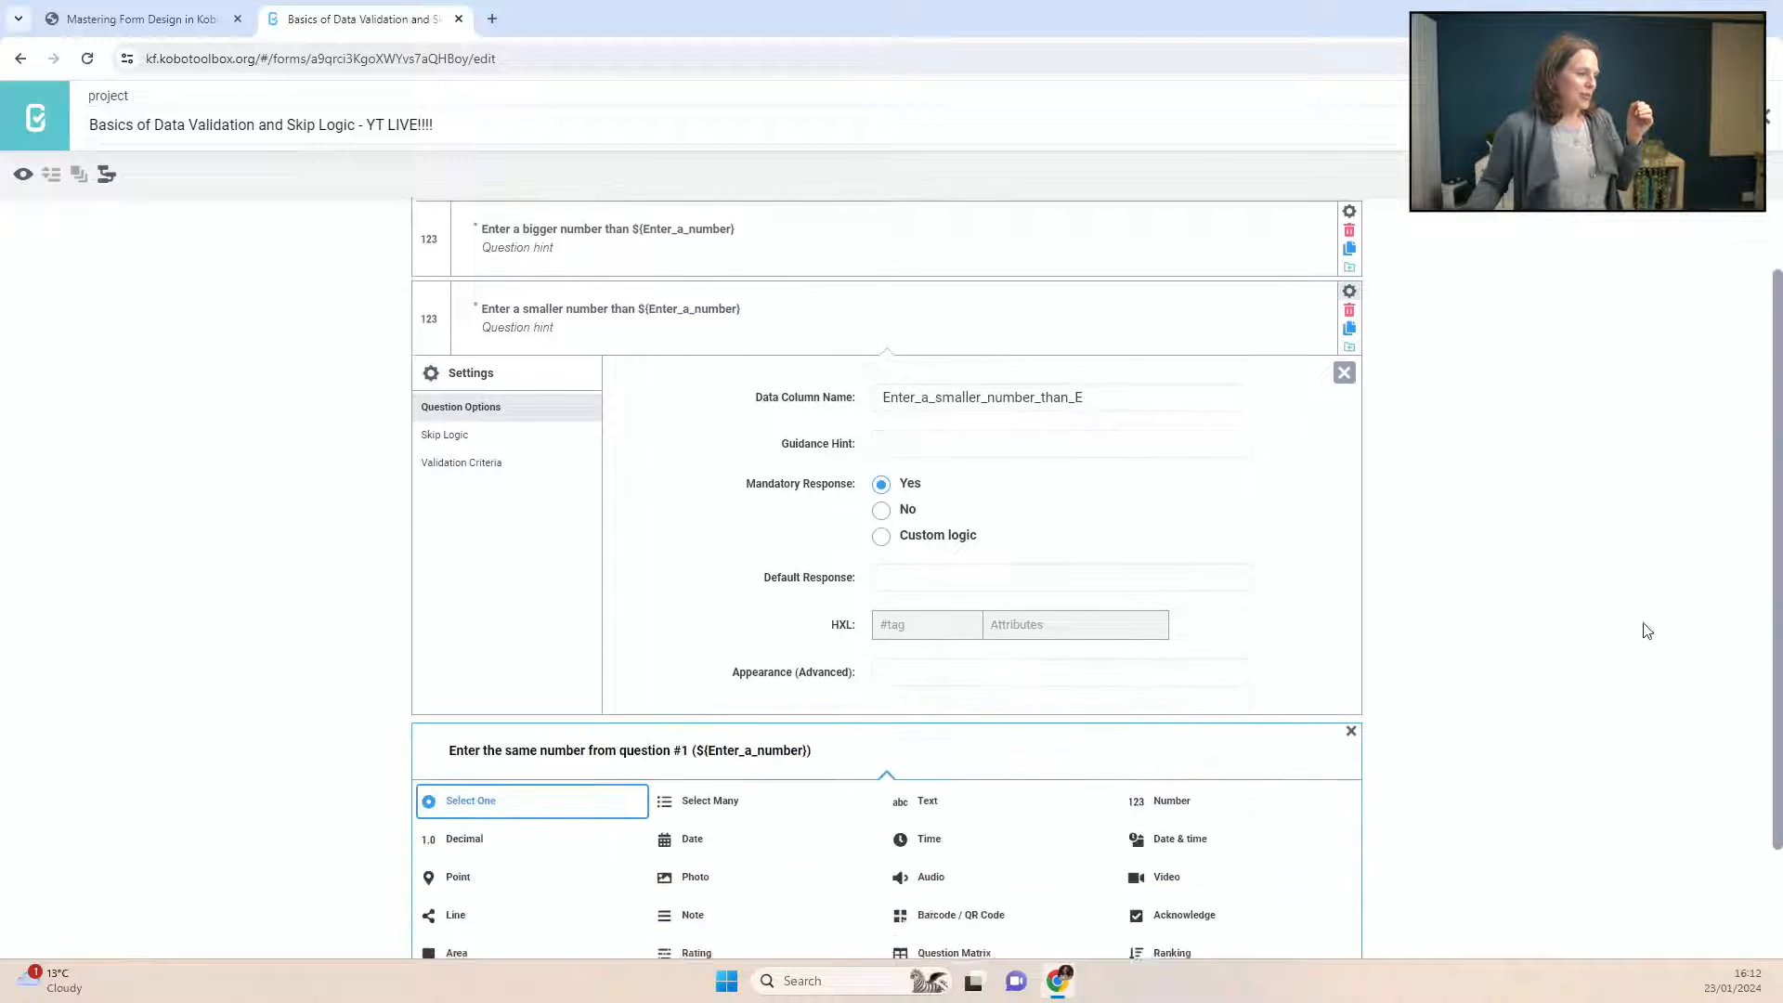
click(1170, 659)
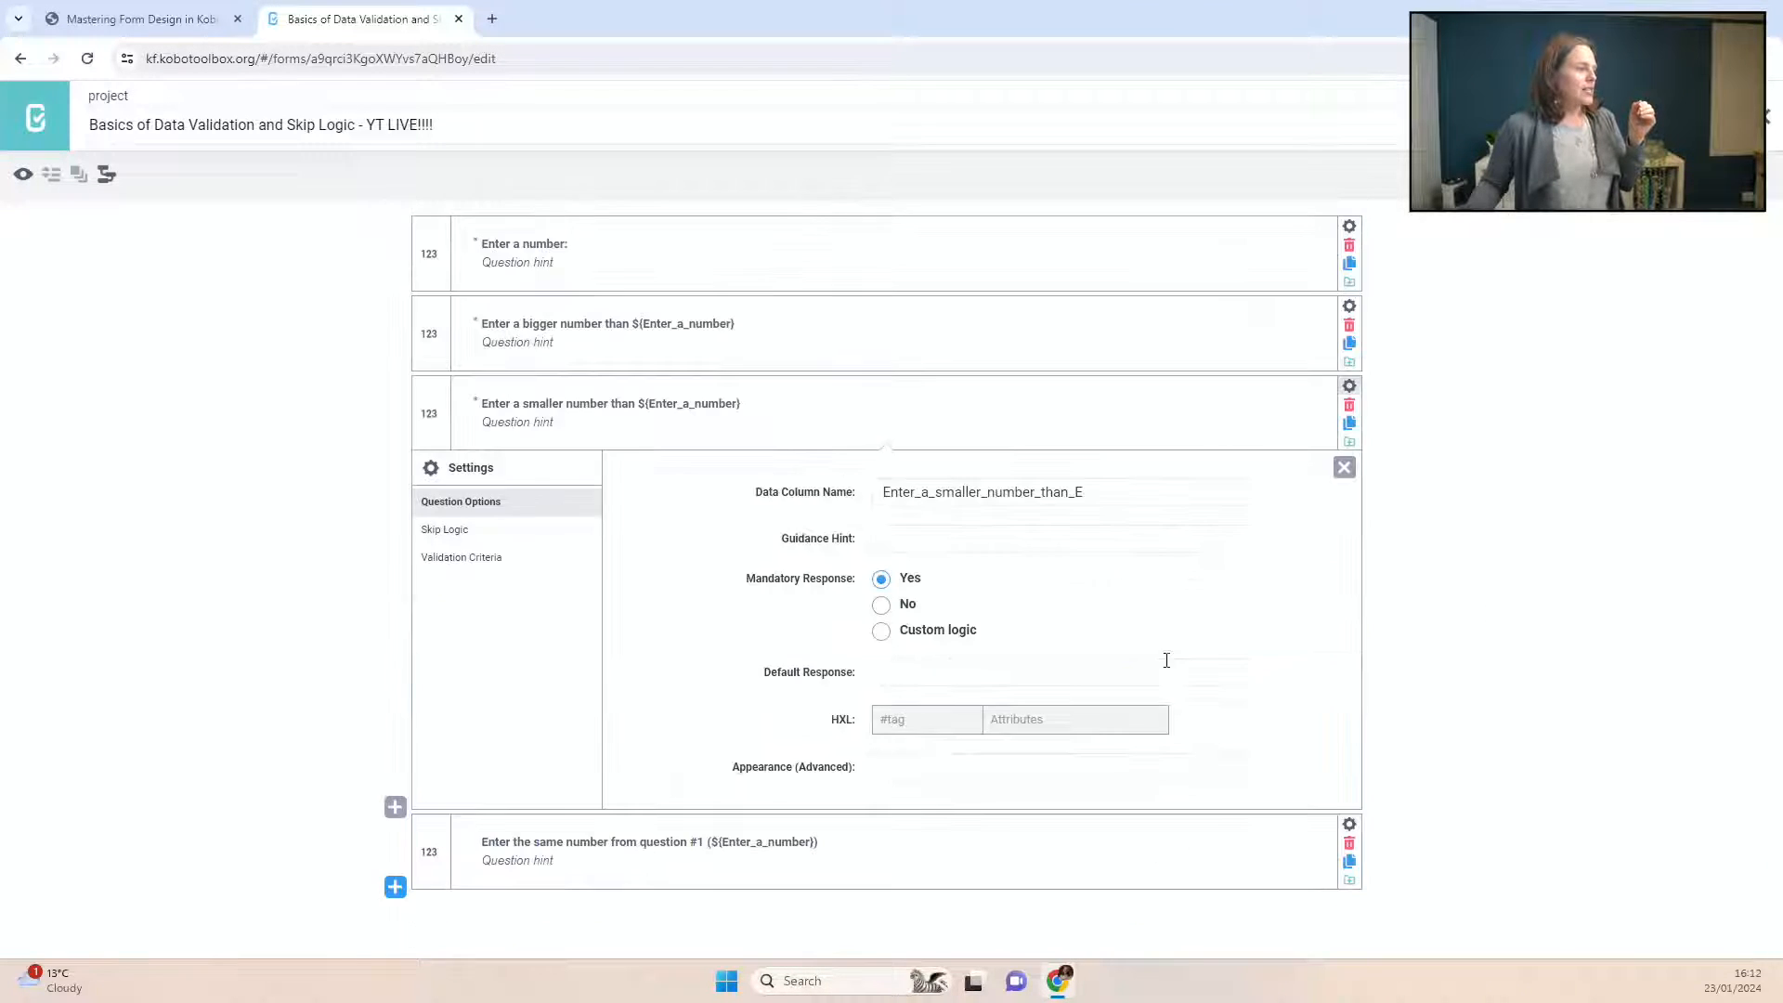
click(1344, 467)
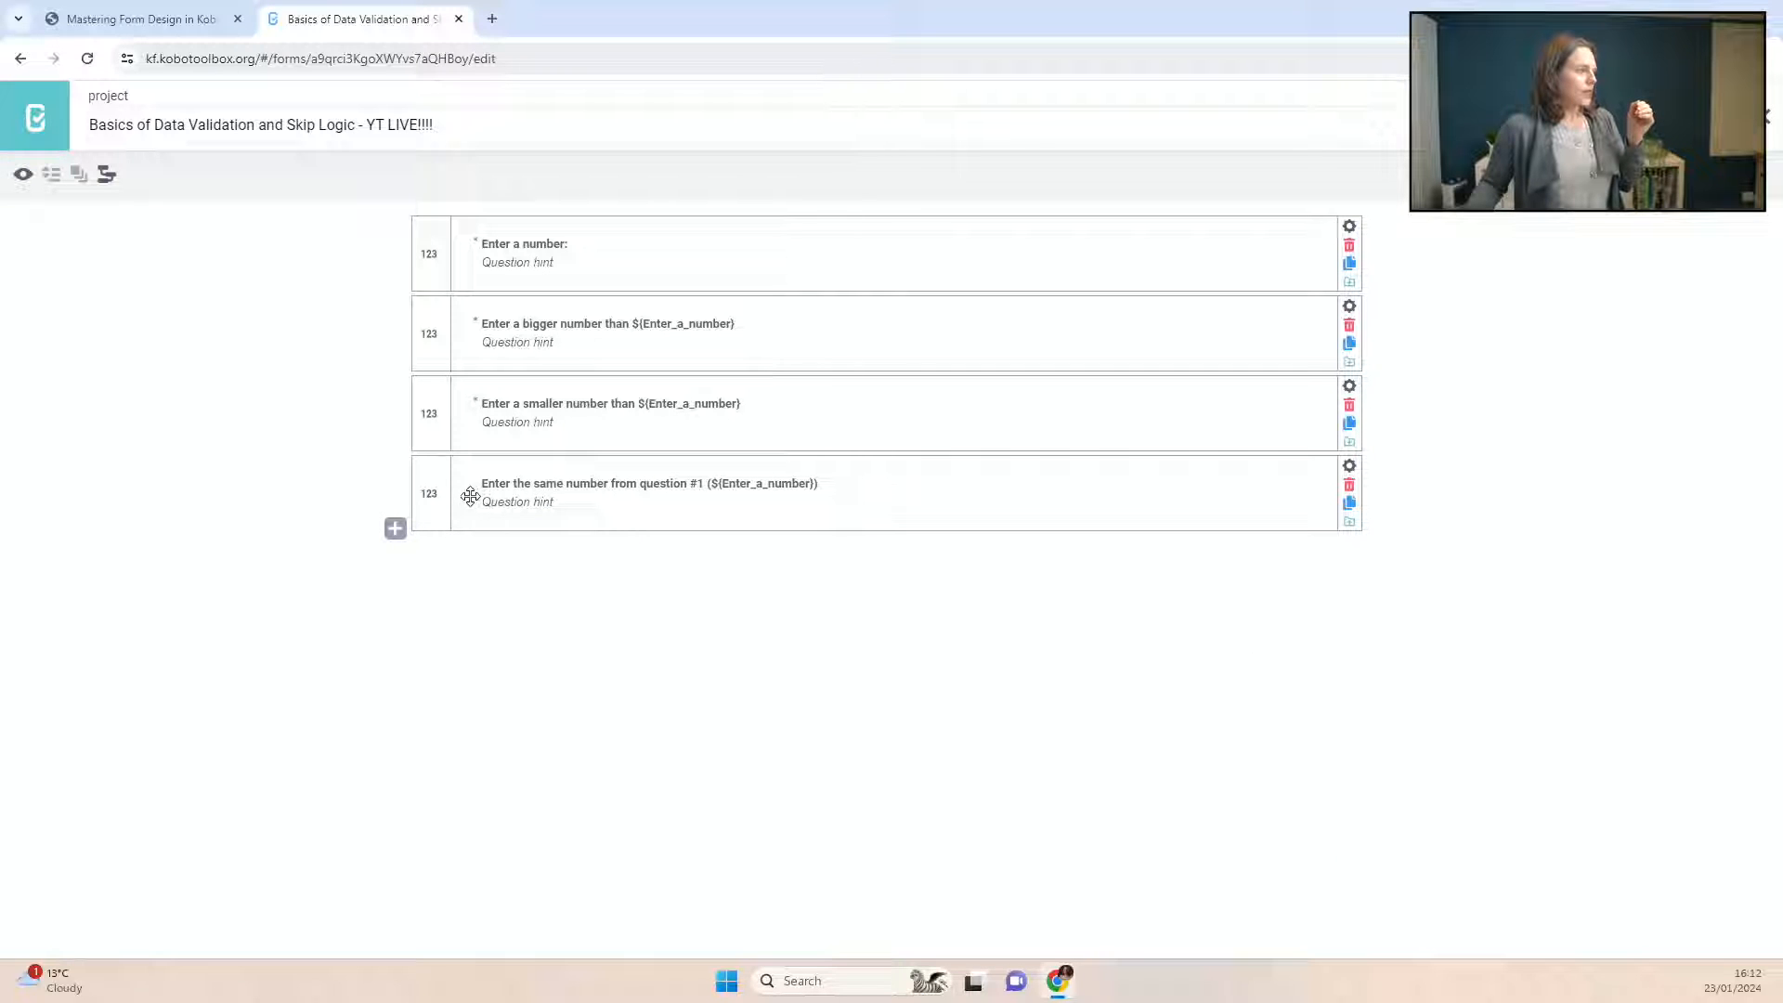
Step: Make a response mandatory for the fourth question and open its validation criteria
click(1349, 469)
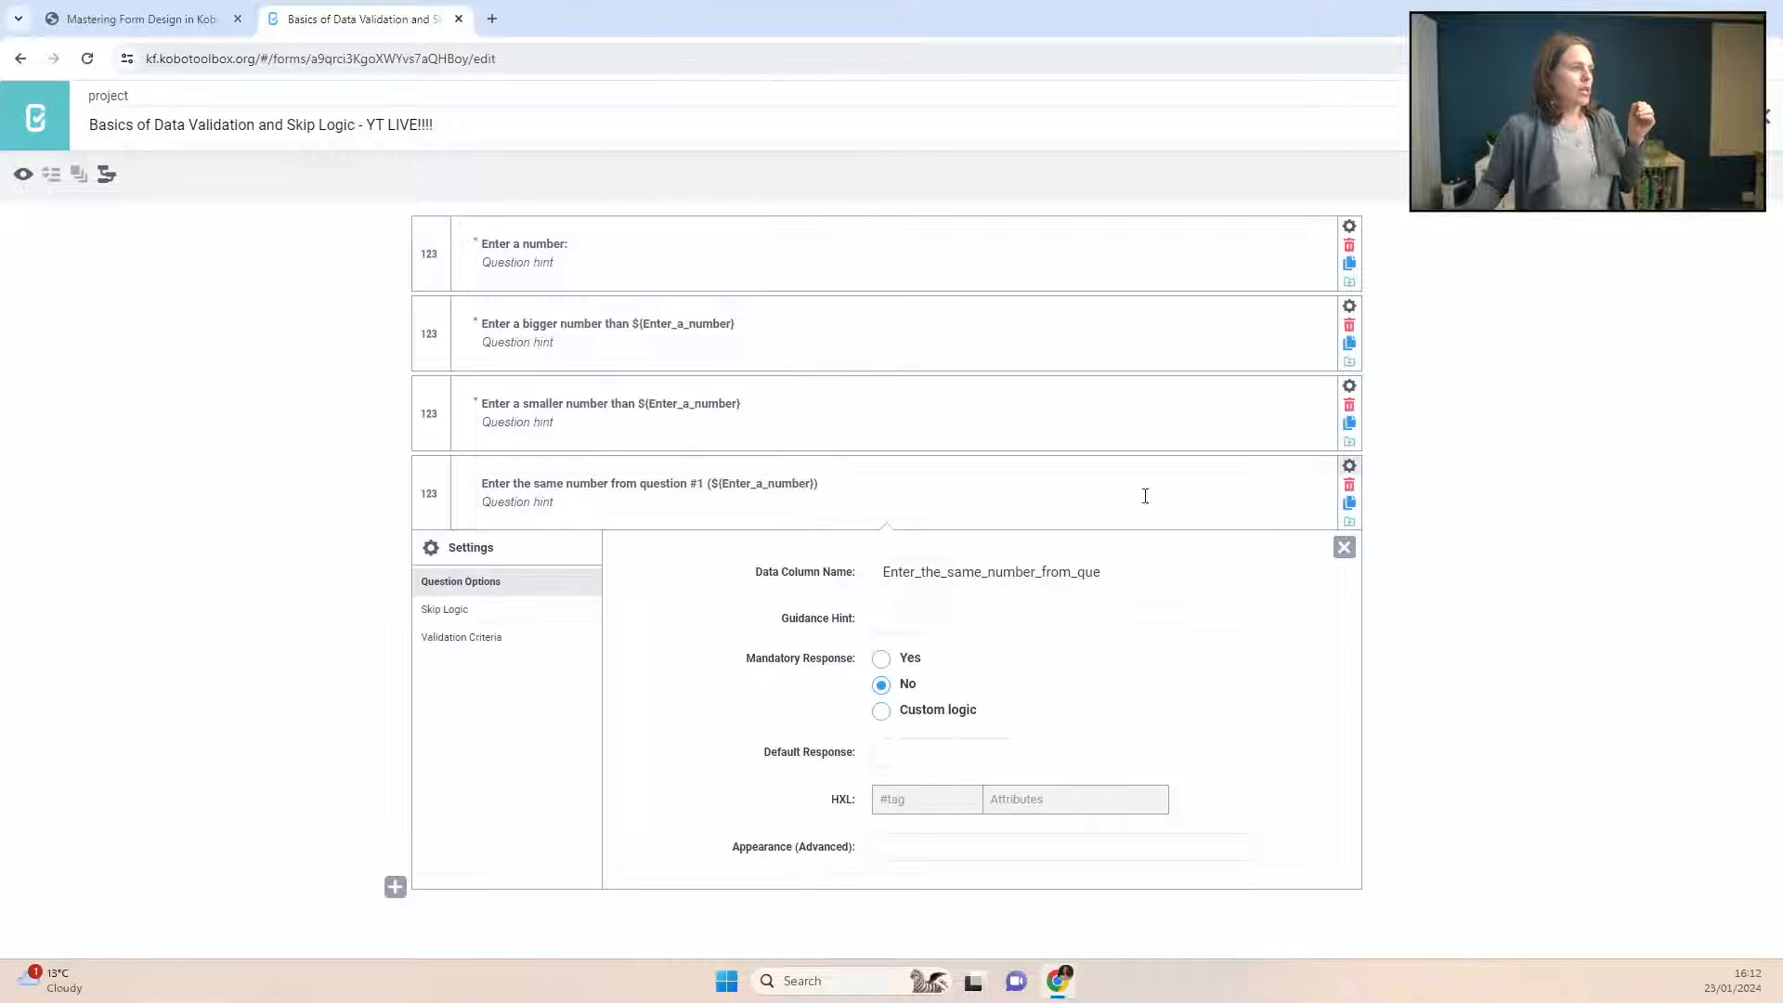
click(880, 659)
click(471, 638)
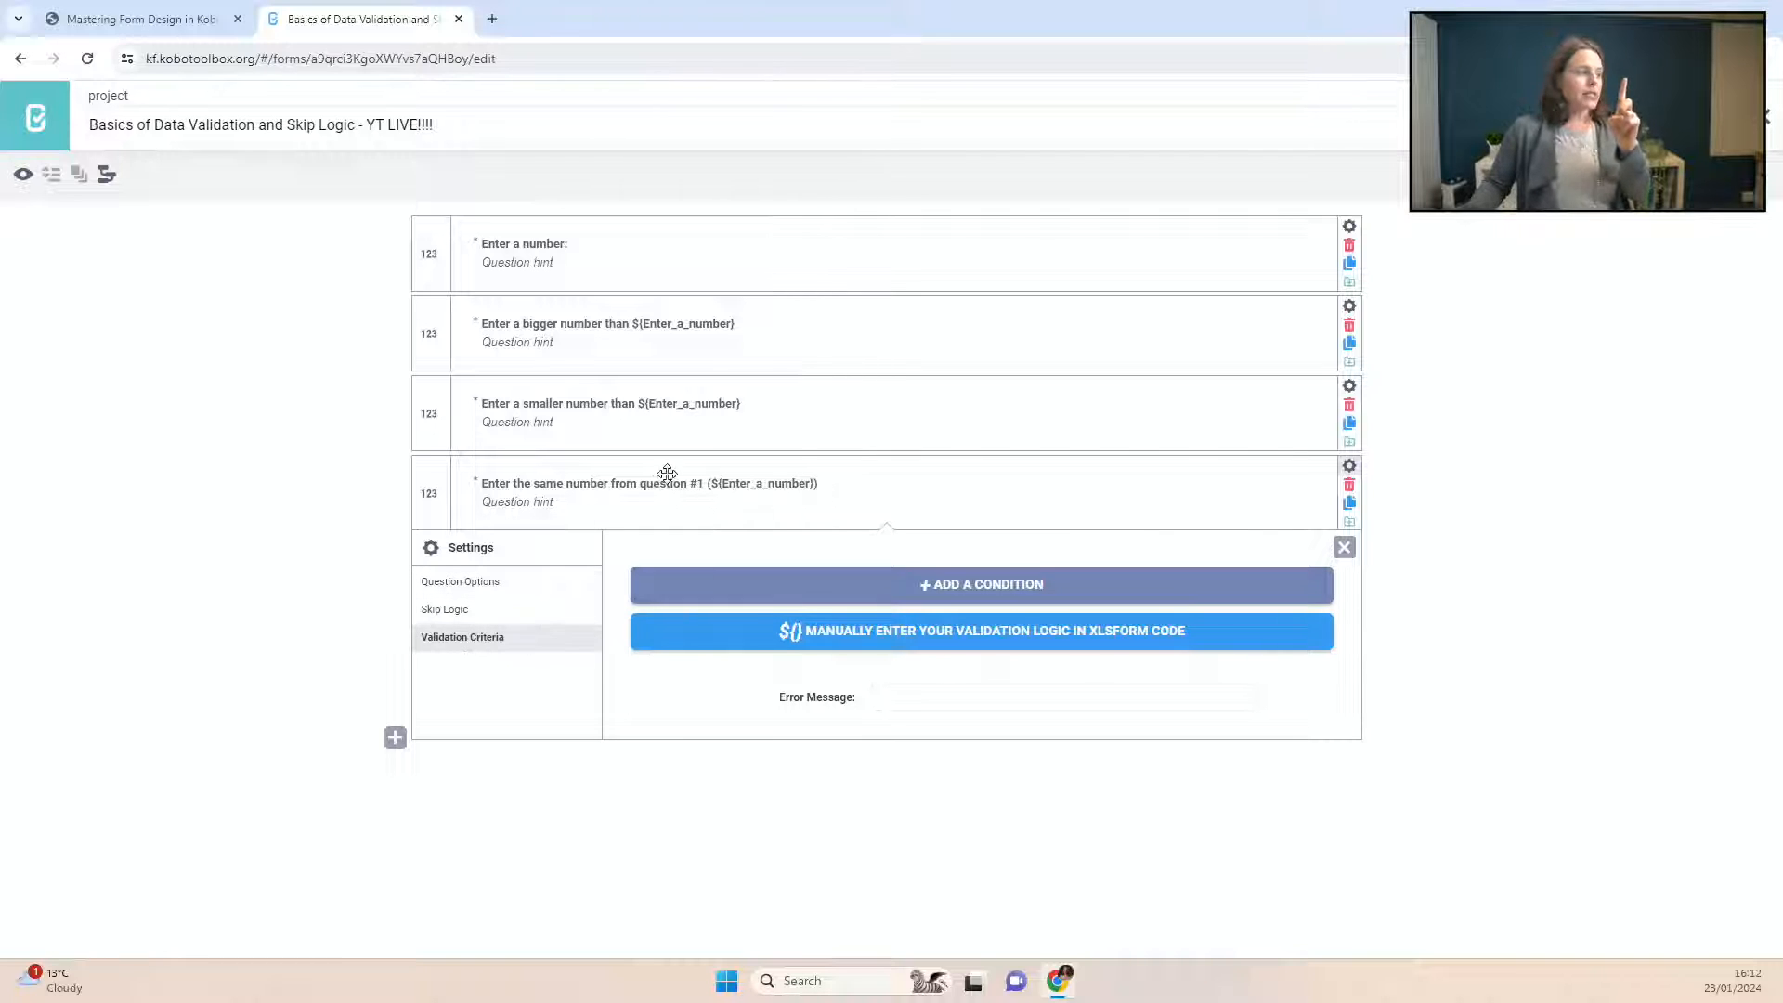
click(1003, 599)
click(877, 627)
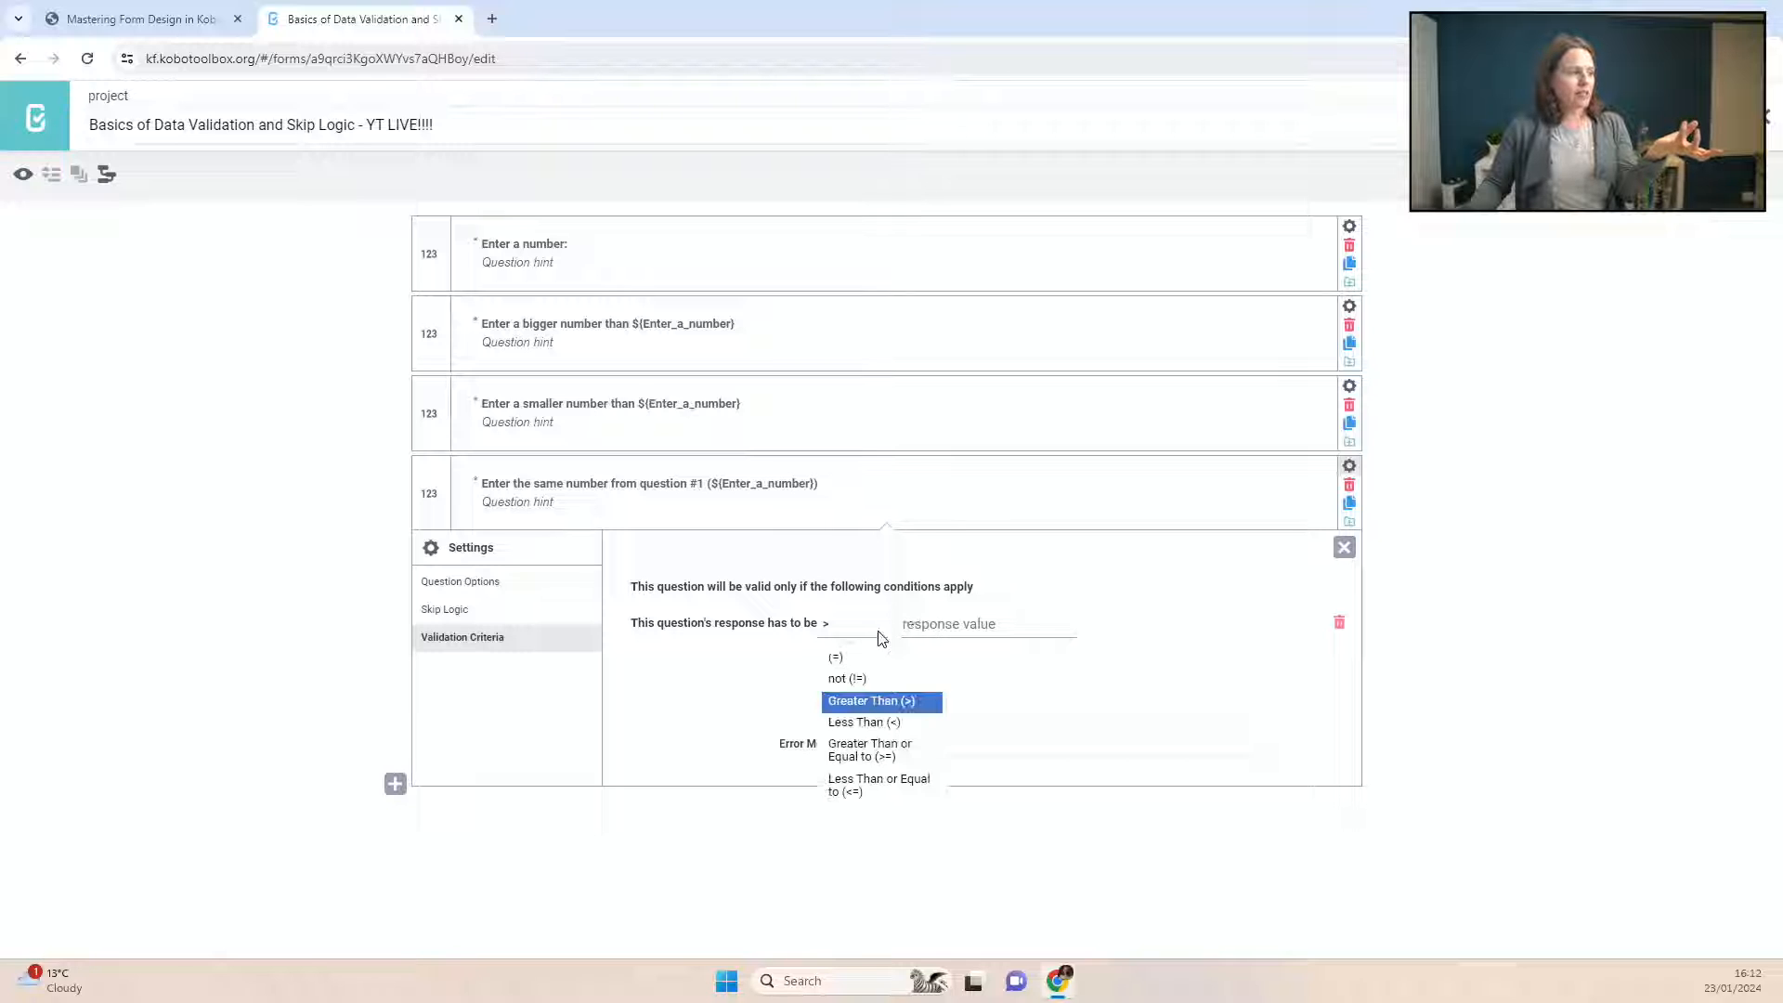
click(848, 656)
click(904, 627)
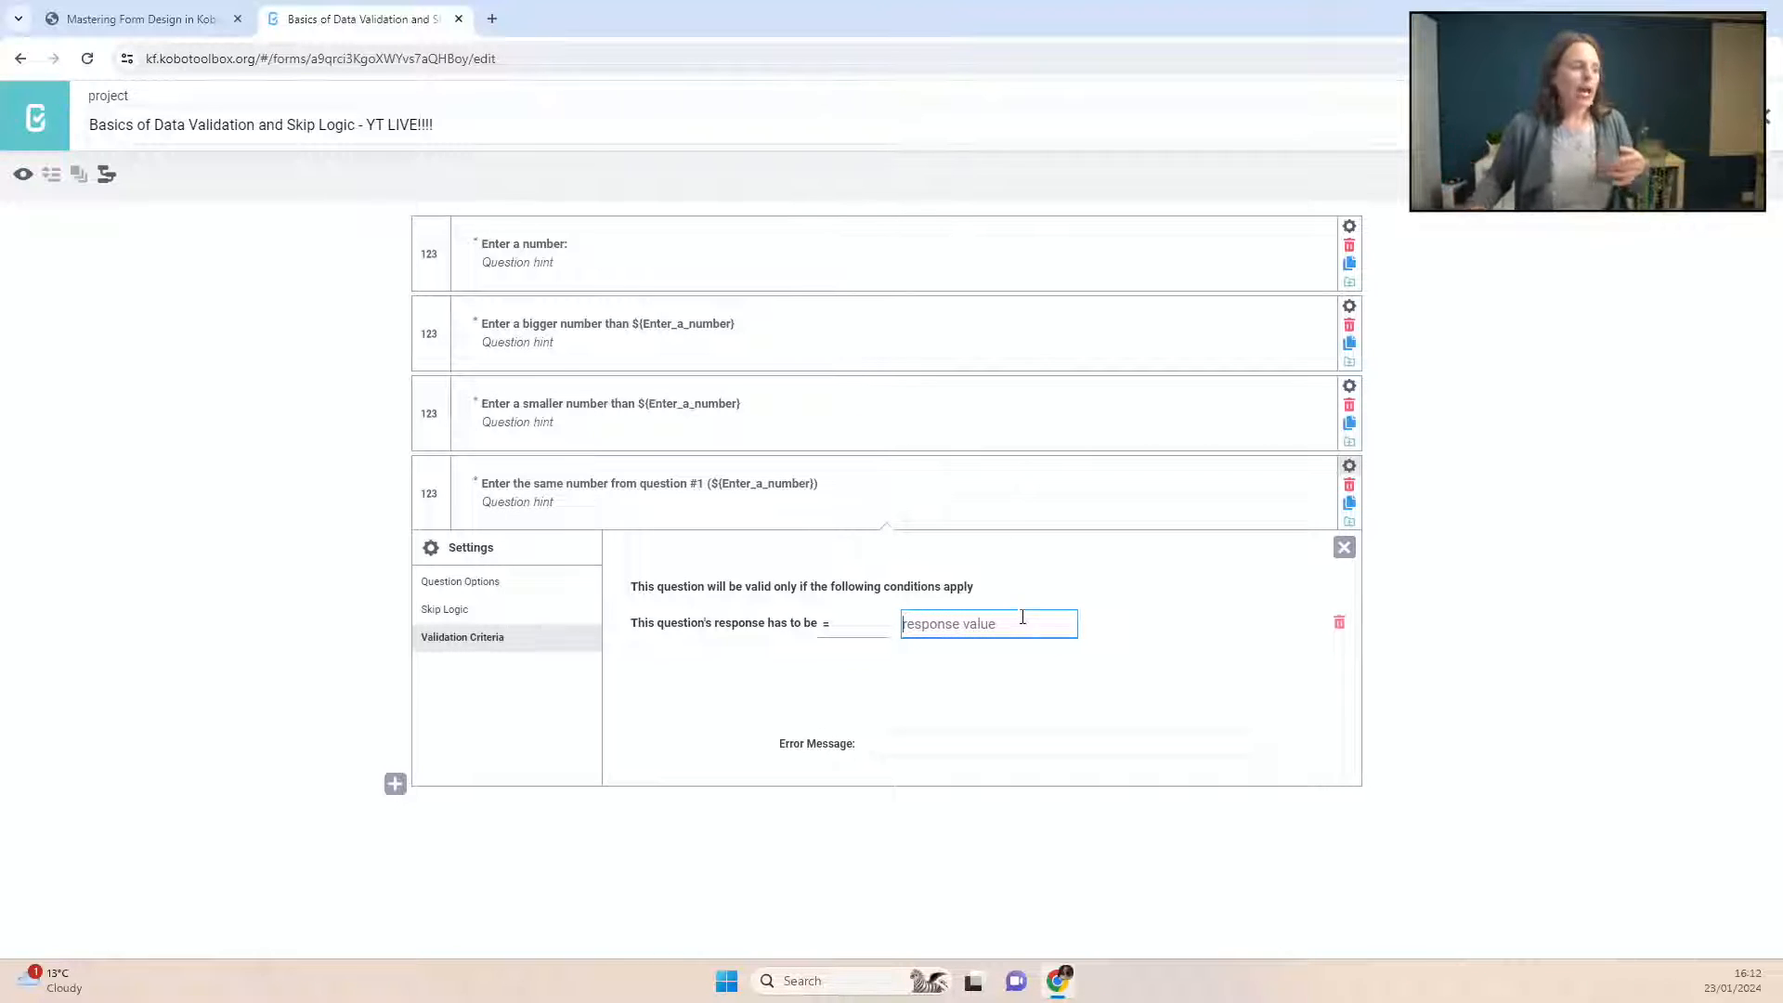
click(1338, 625)
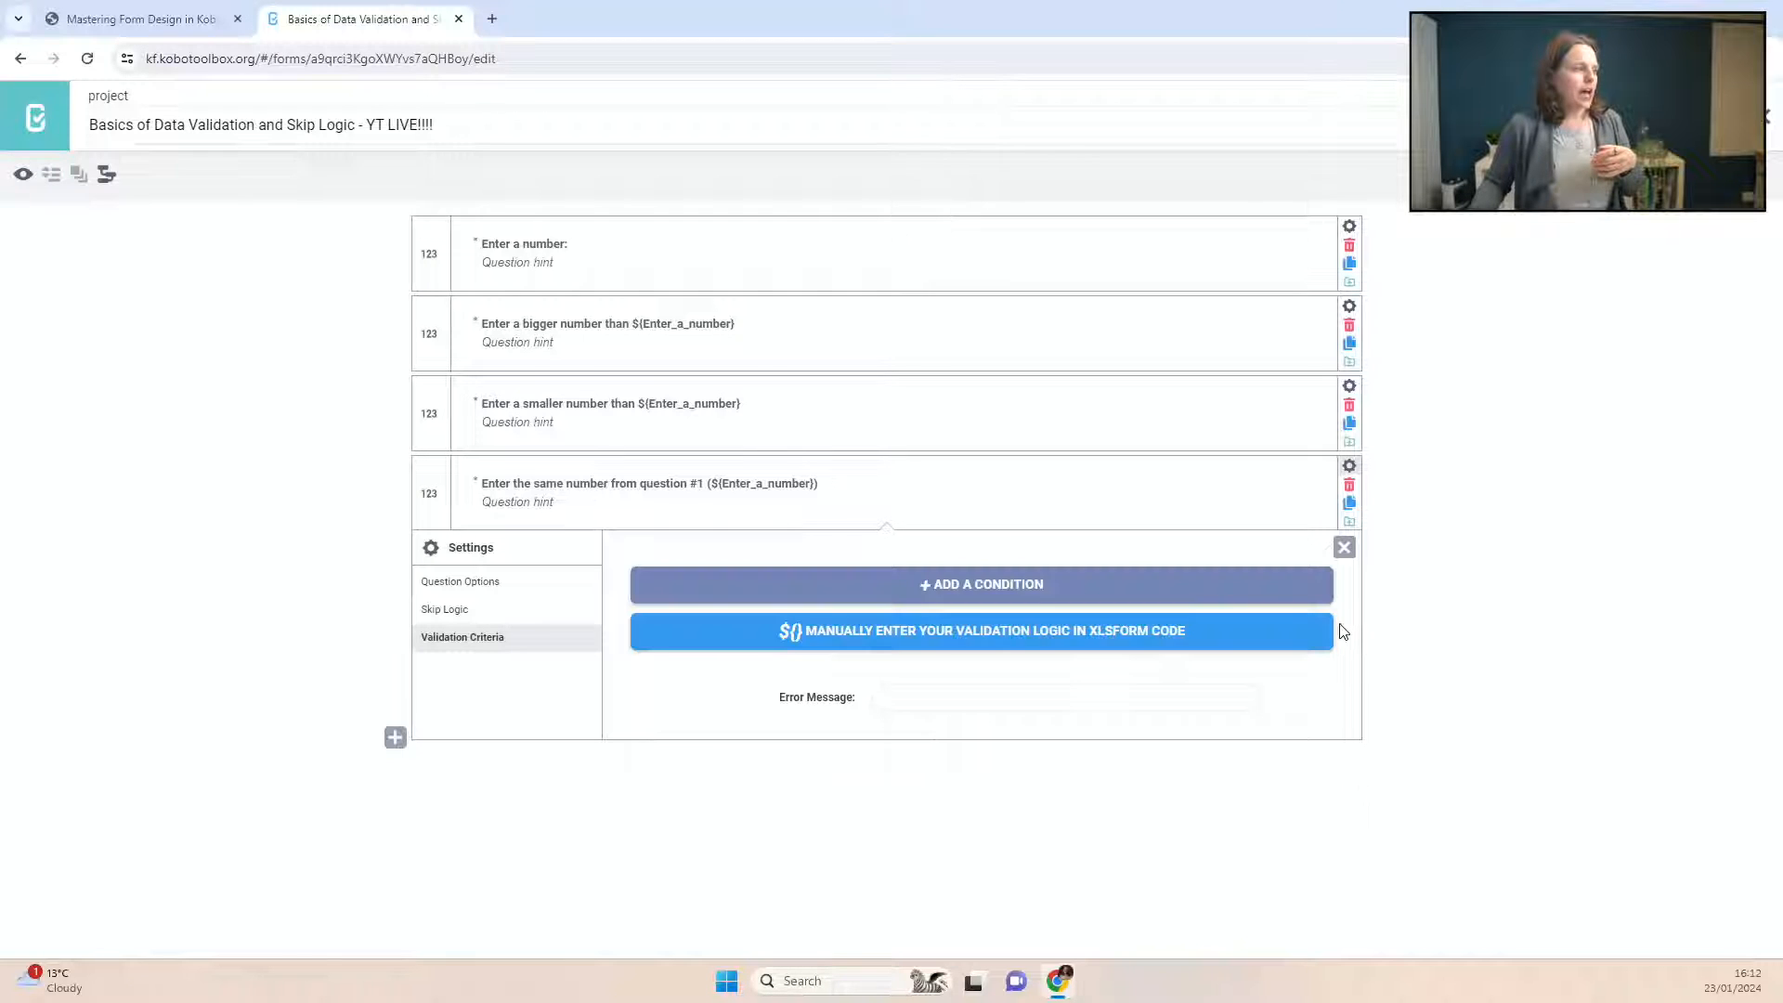
Step: Set the fourth question's manual validation code to ".=${Enter_a_number}", checking the data column name in the first question's settings
click(841, 641)
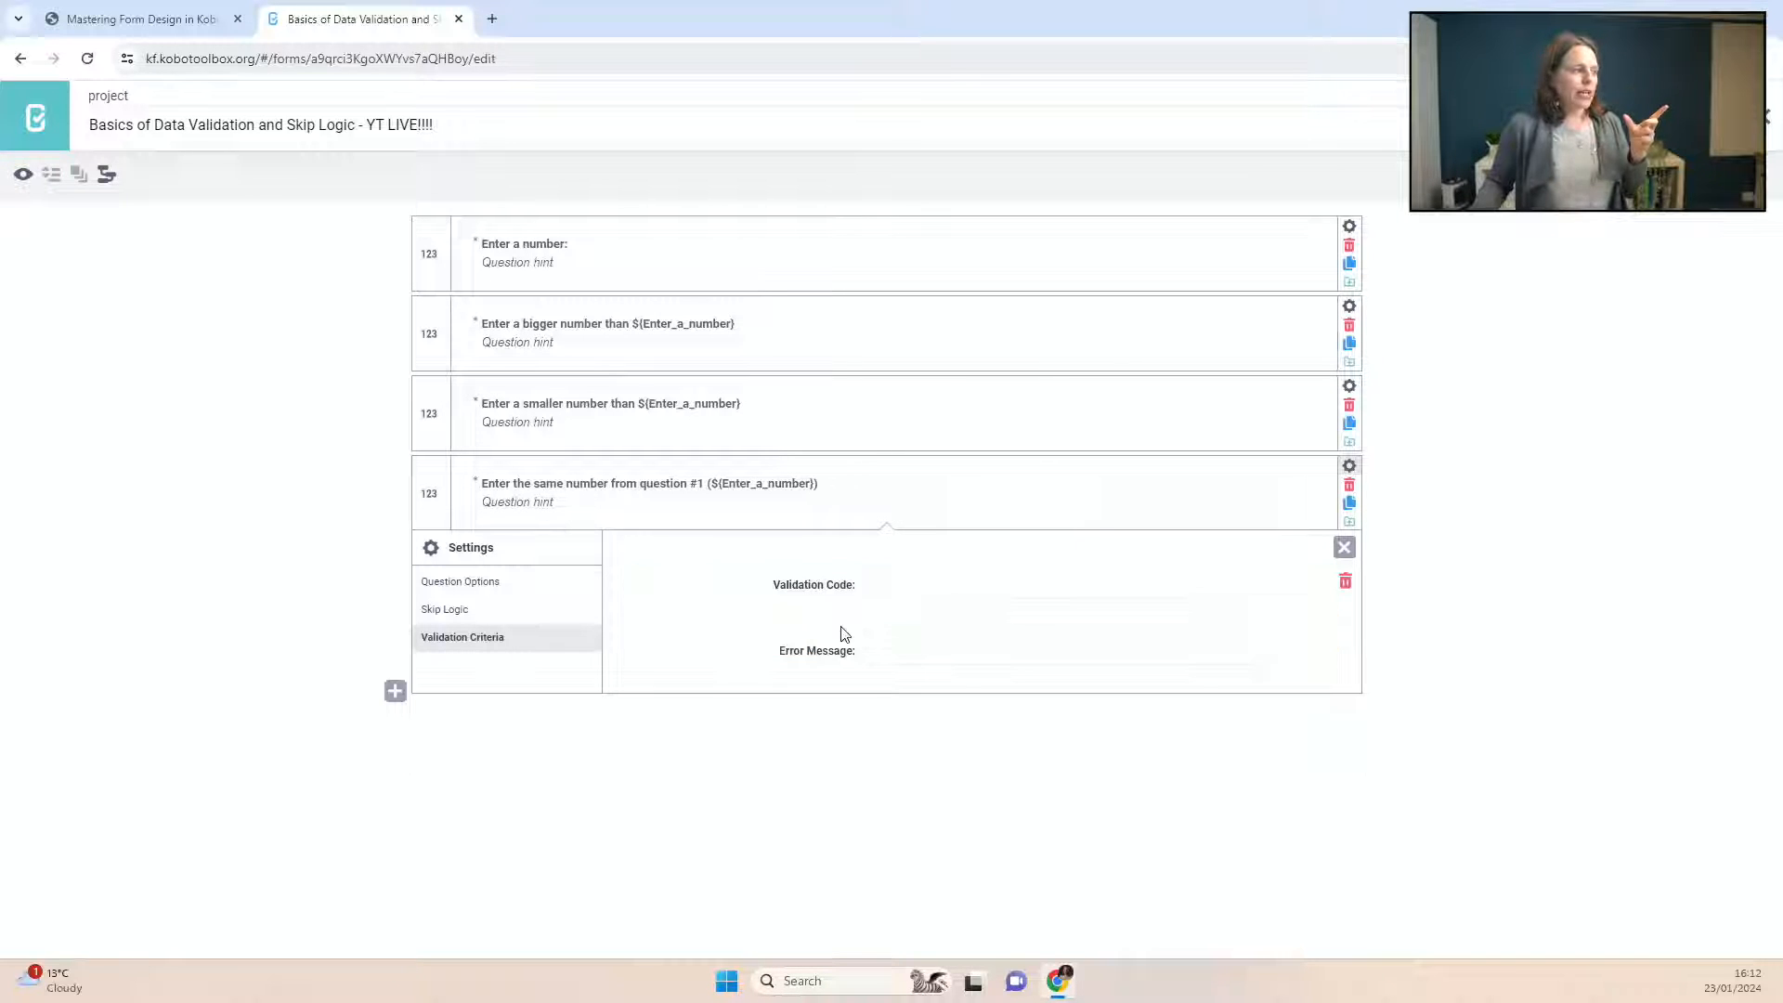
click(919, 577)
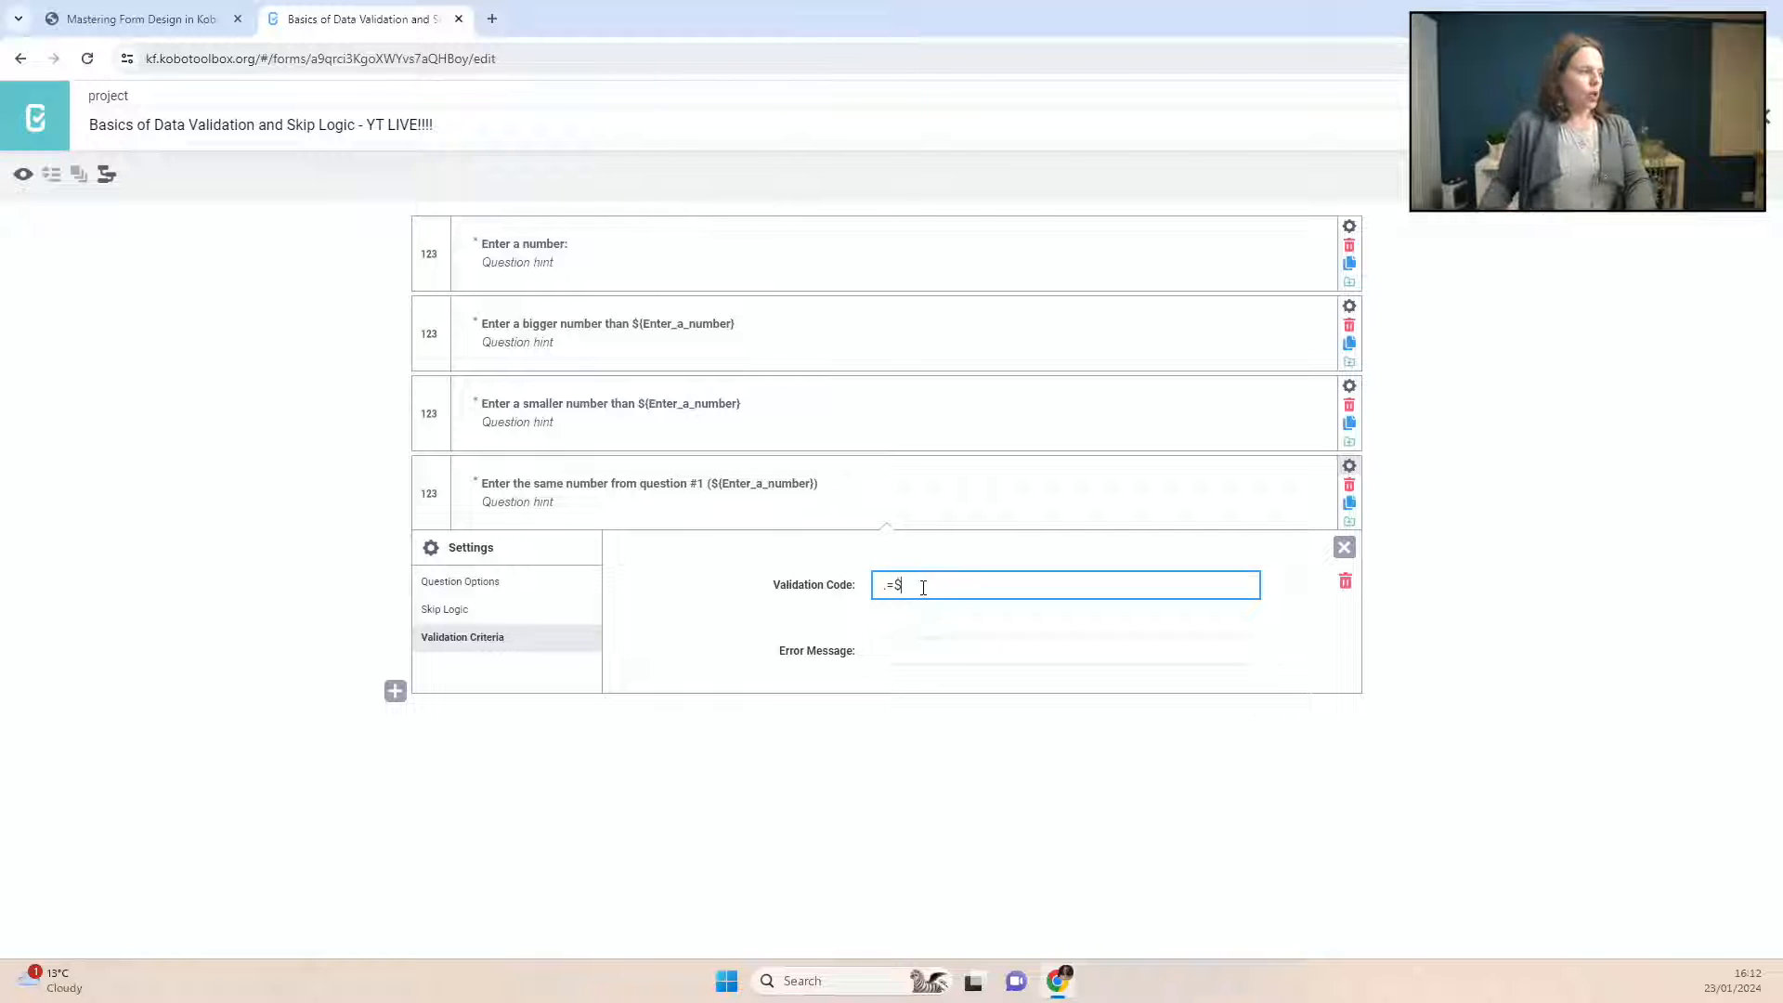
text(Enter_a_number)
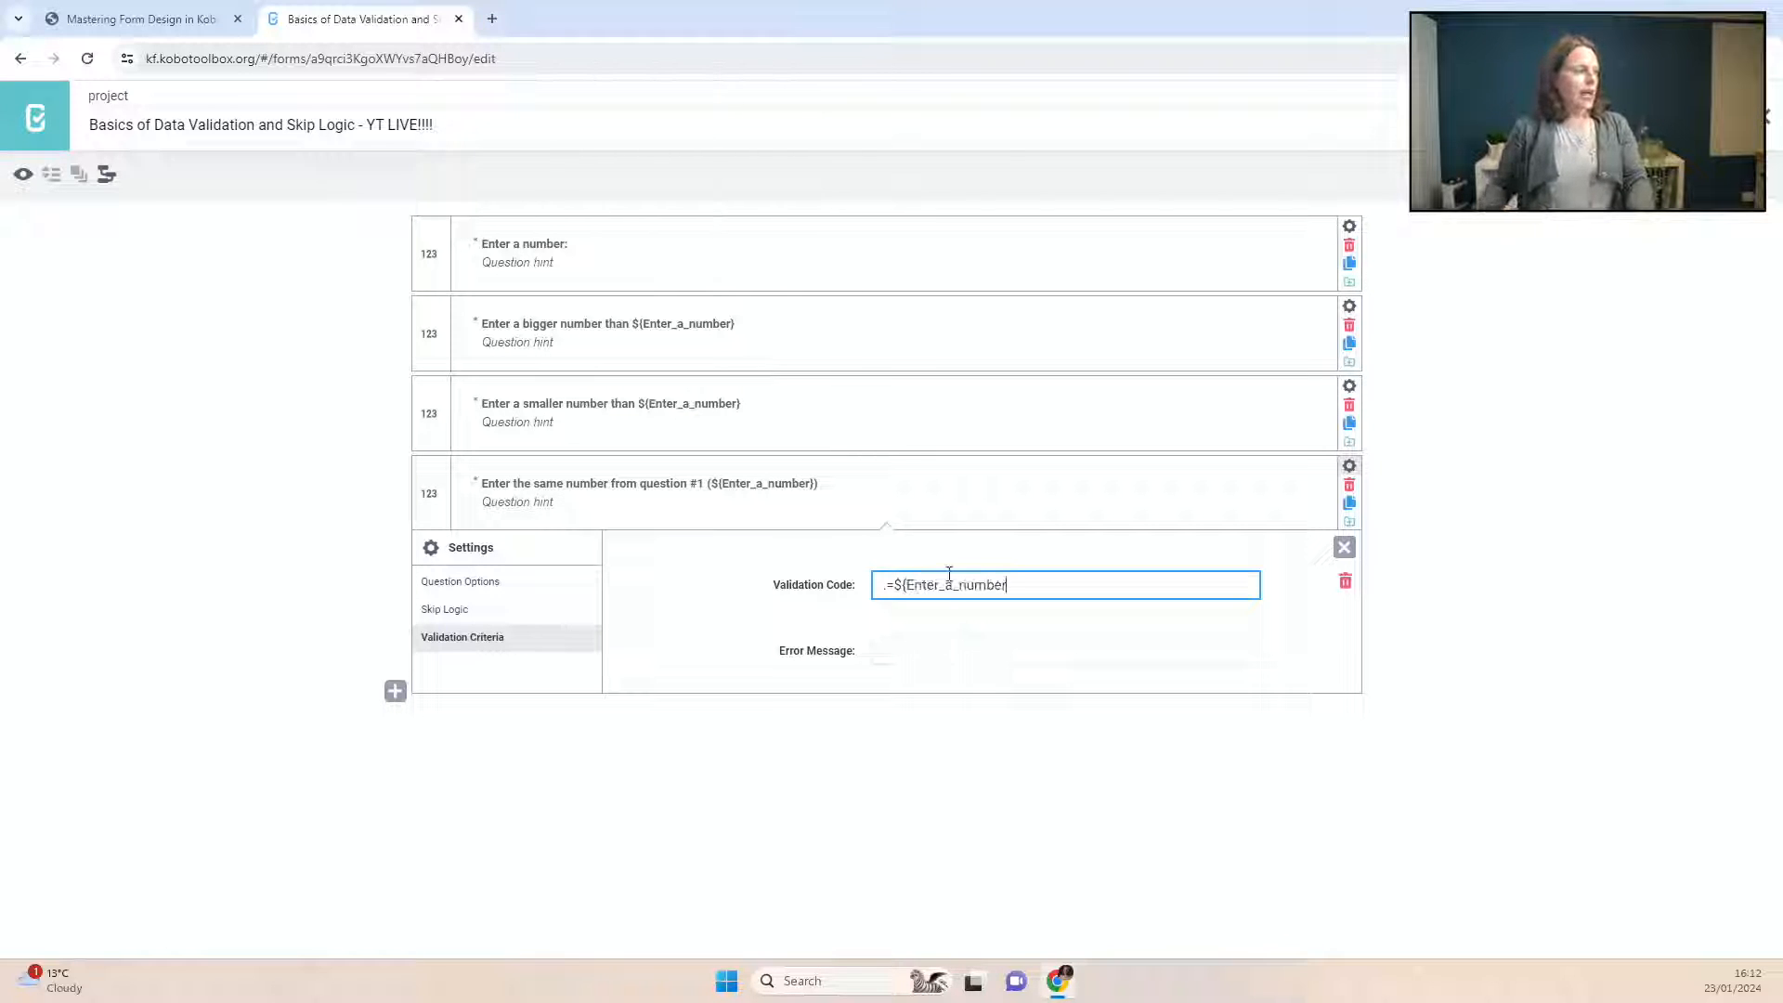
click(1349, 225)
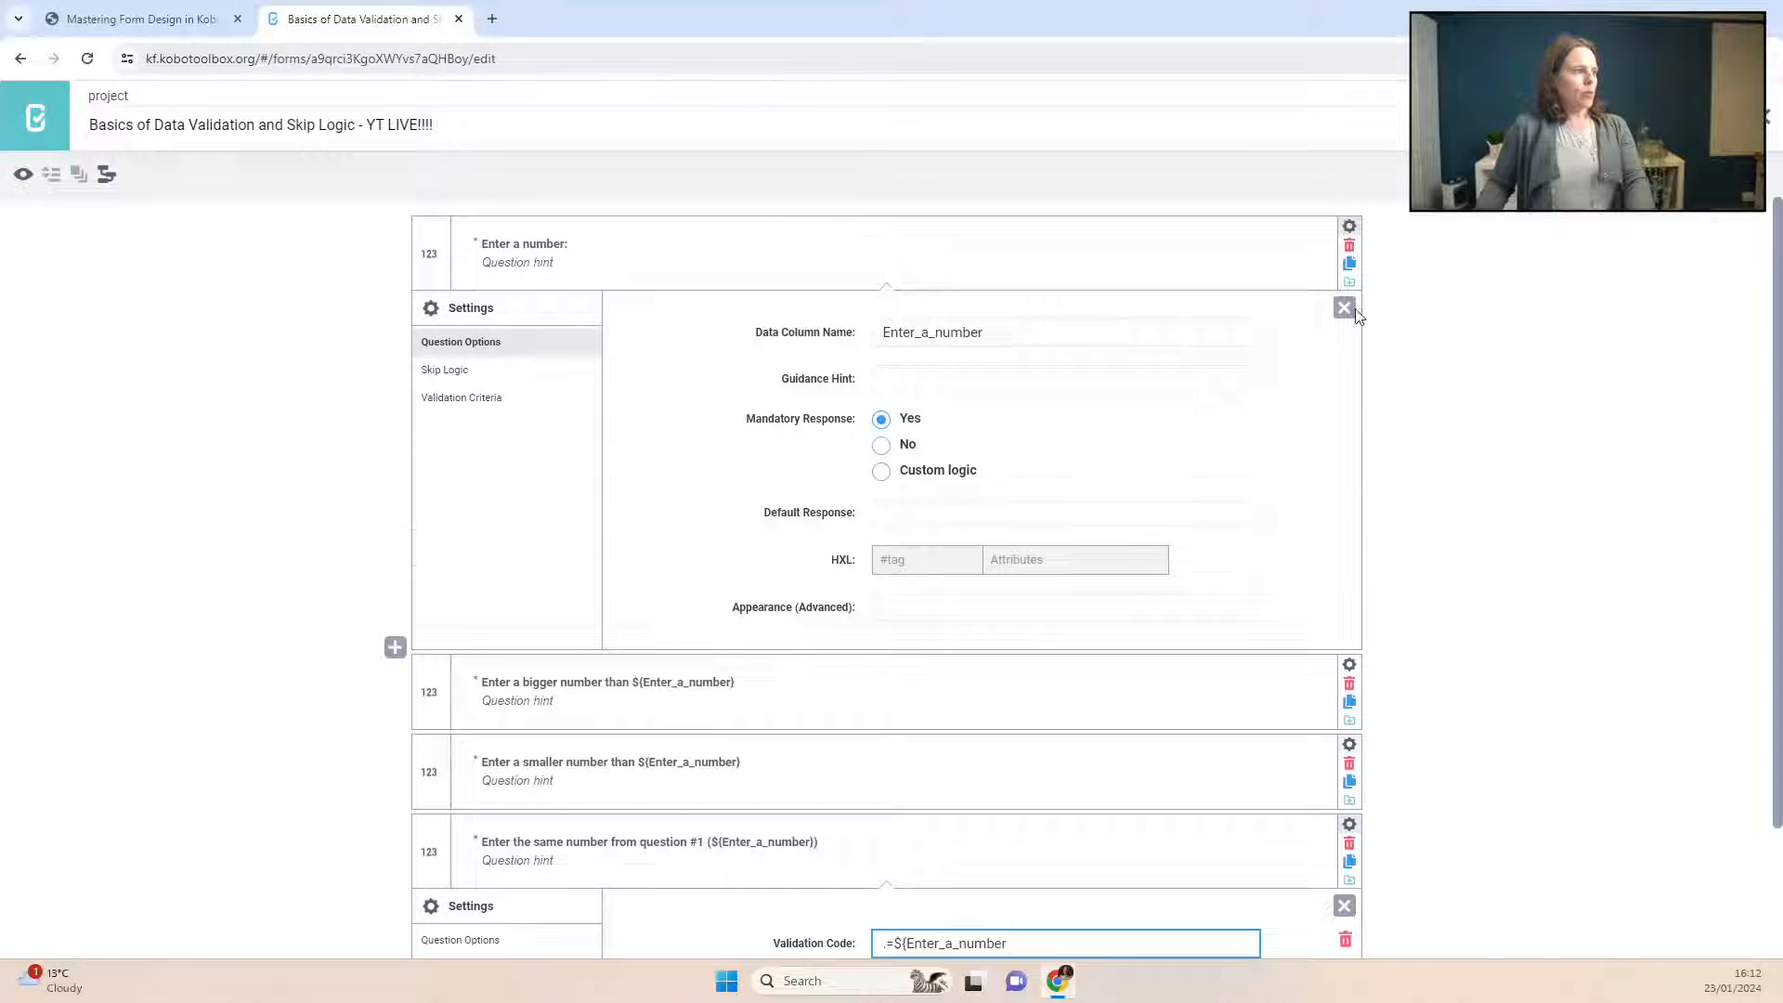
click(1344, 308)
click(1037, 580)
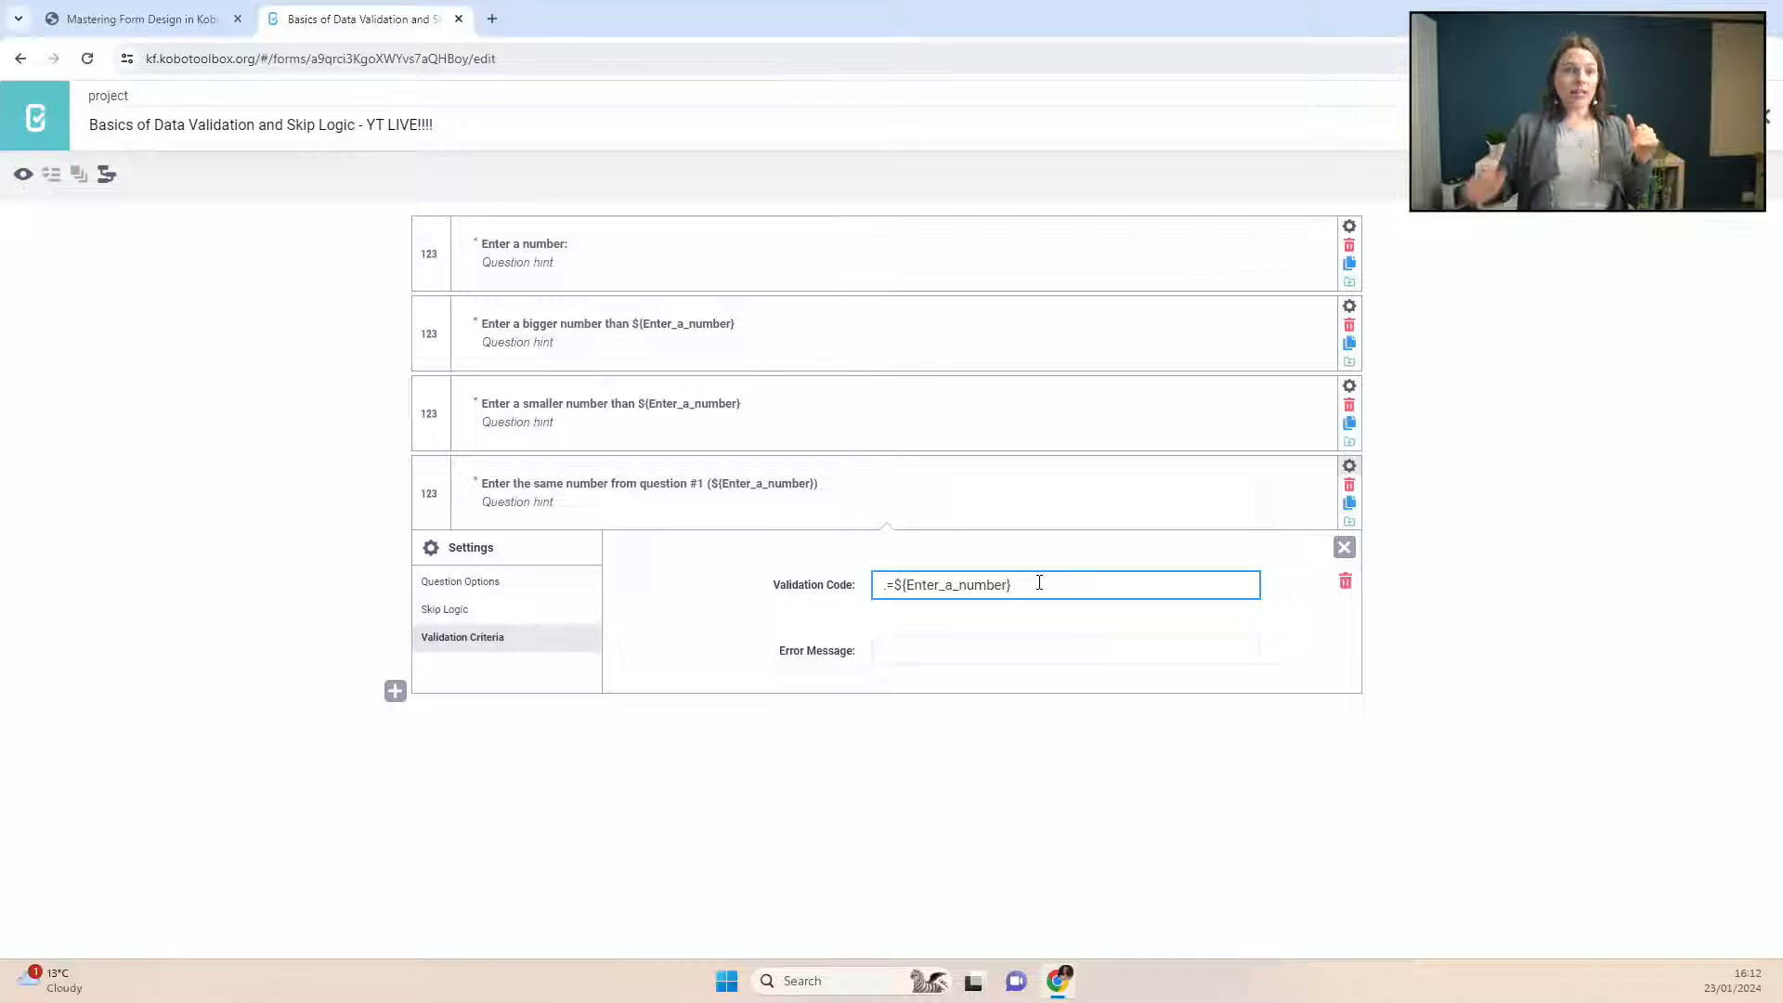
Step: Set the fourth question's error message to "This must be the same number as entered in Question #1." and close its settings
click(970, 655)
text(This must be the same number as entered in Quesiton #1)
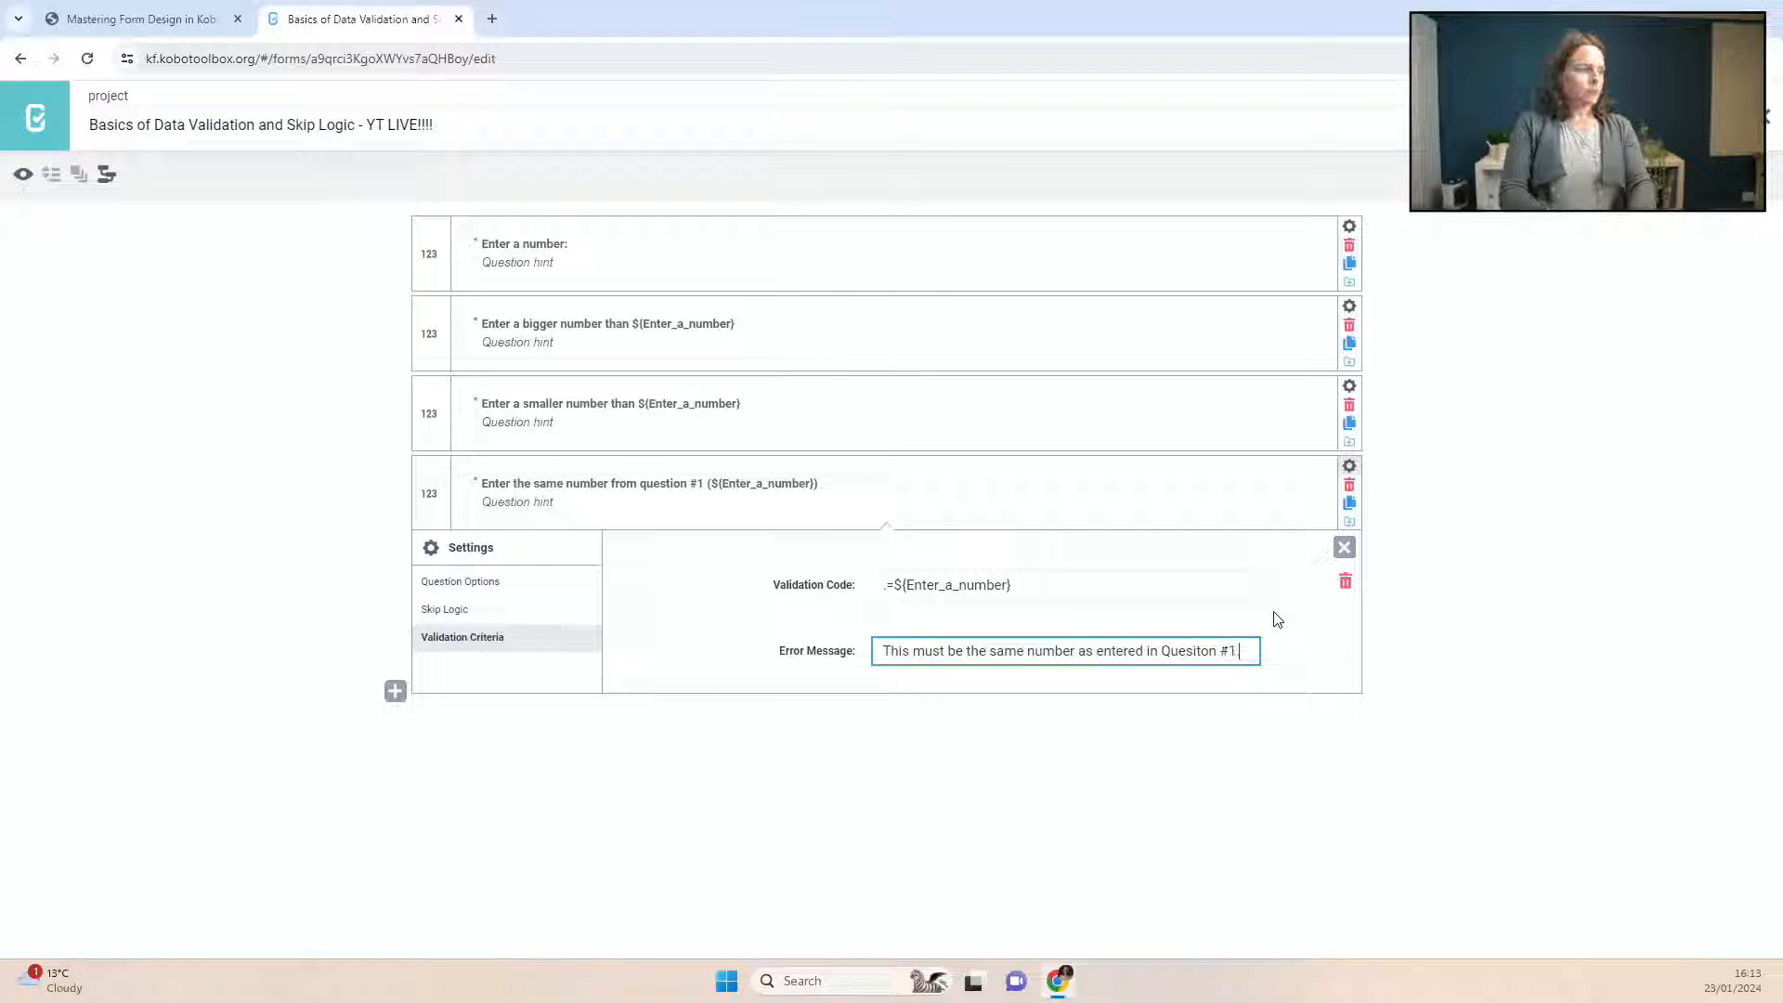
text(.)
click(1197, 651)
key(BackSpace)
text(i)
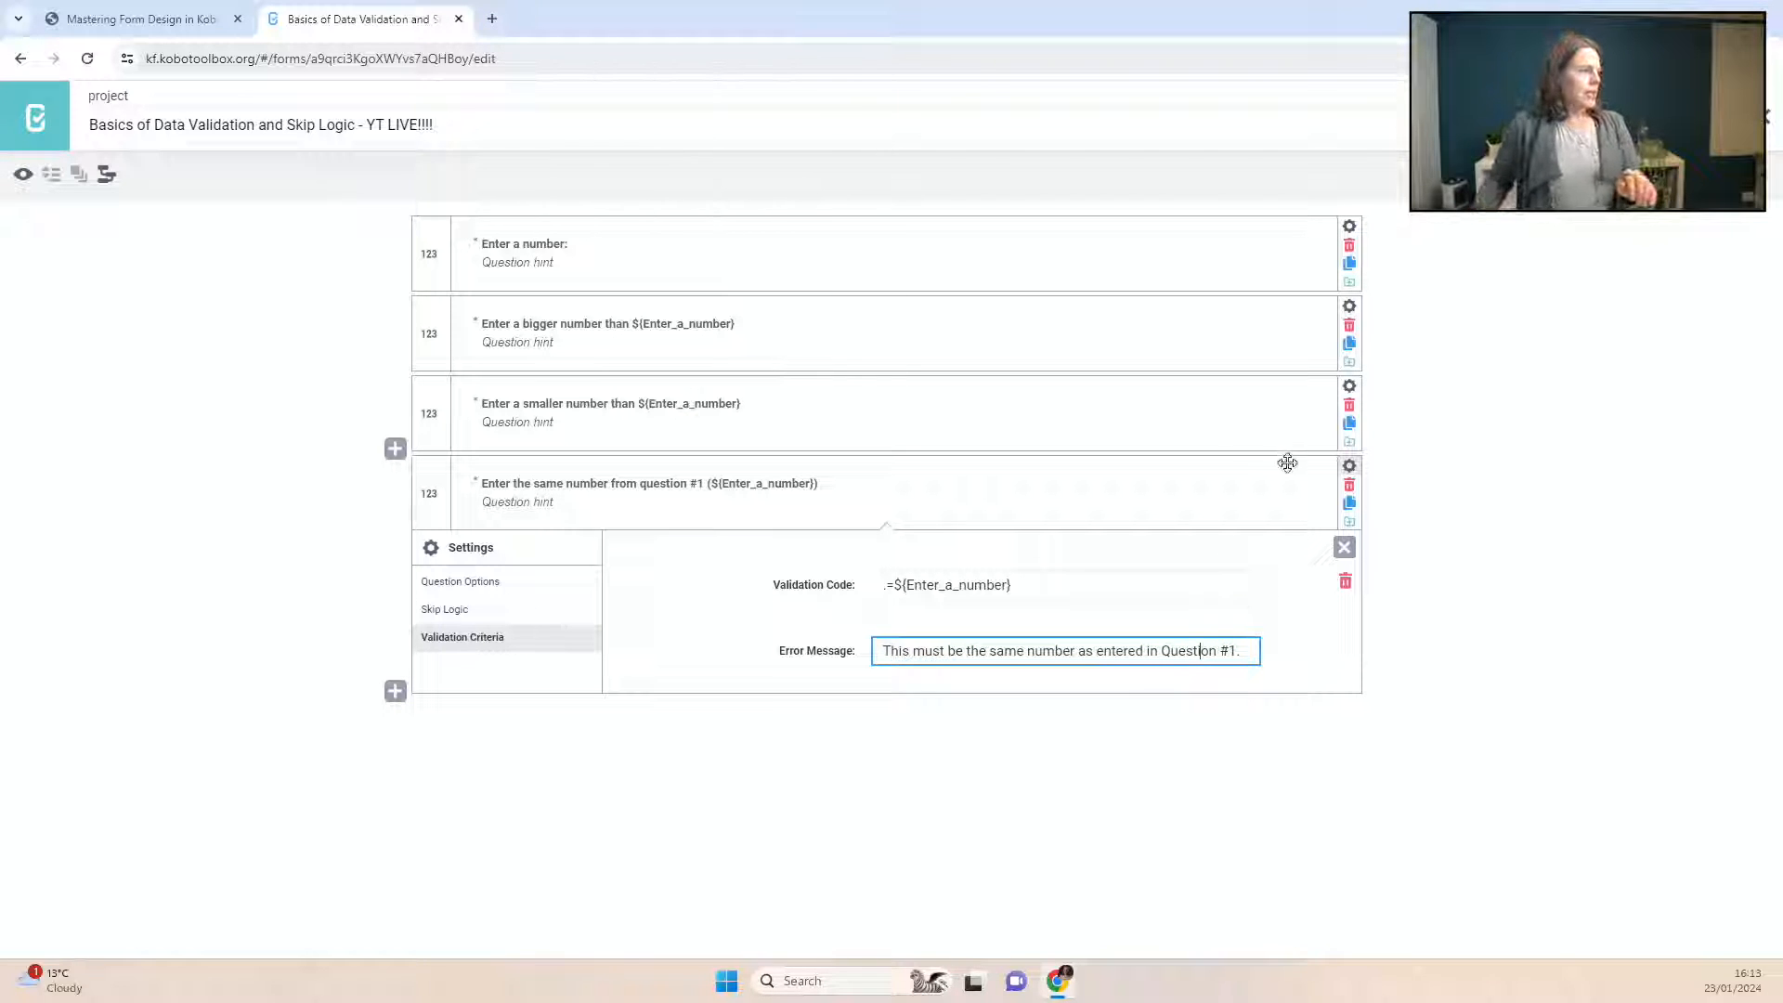
click(1352, 551)
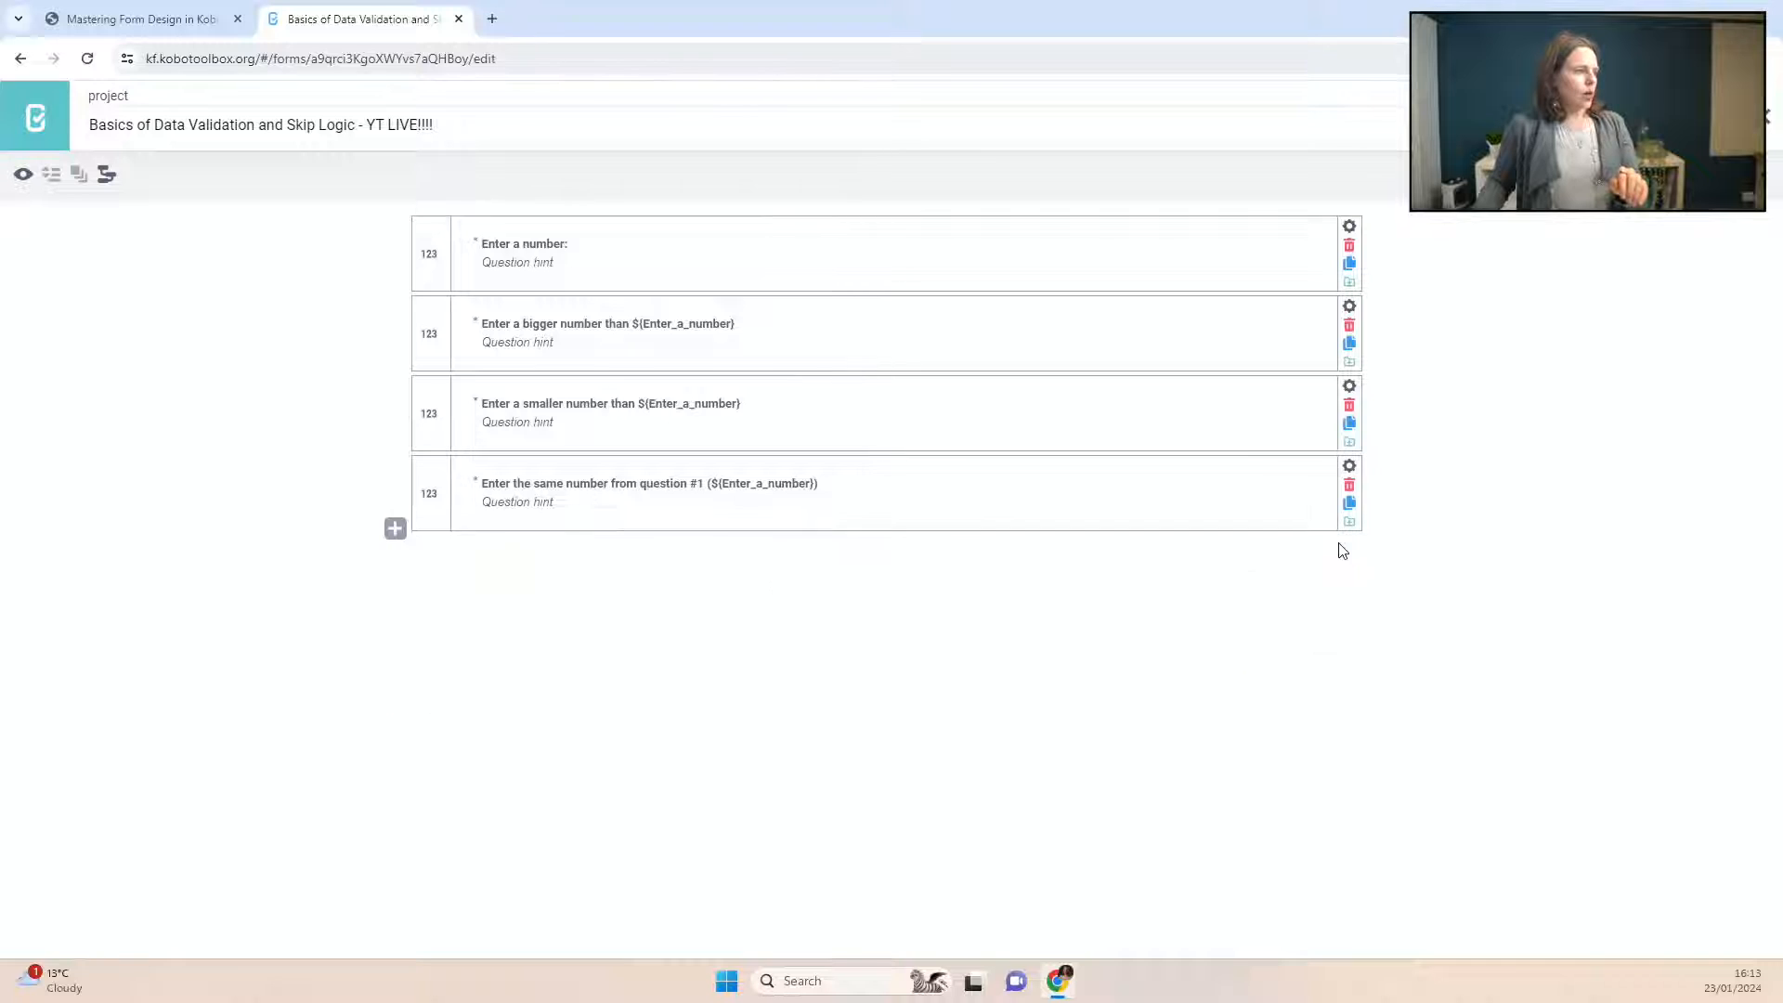
Step: Number the four question labels in order by adding the prefixes "1.", "2.", "3." and "4." before their text
click(1349, 466)
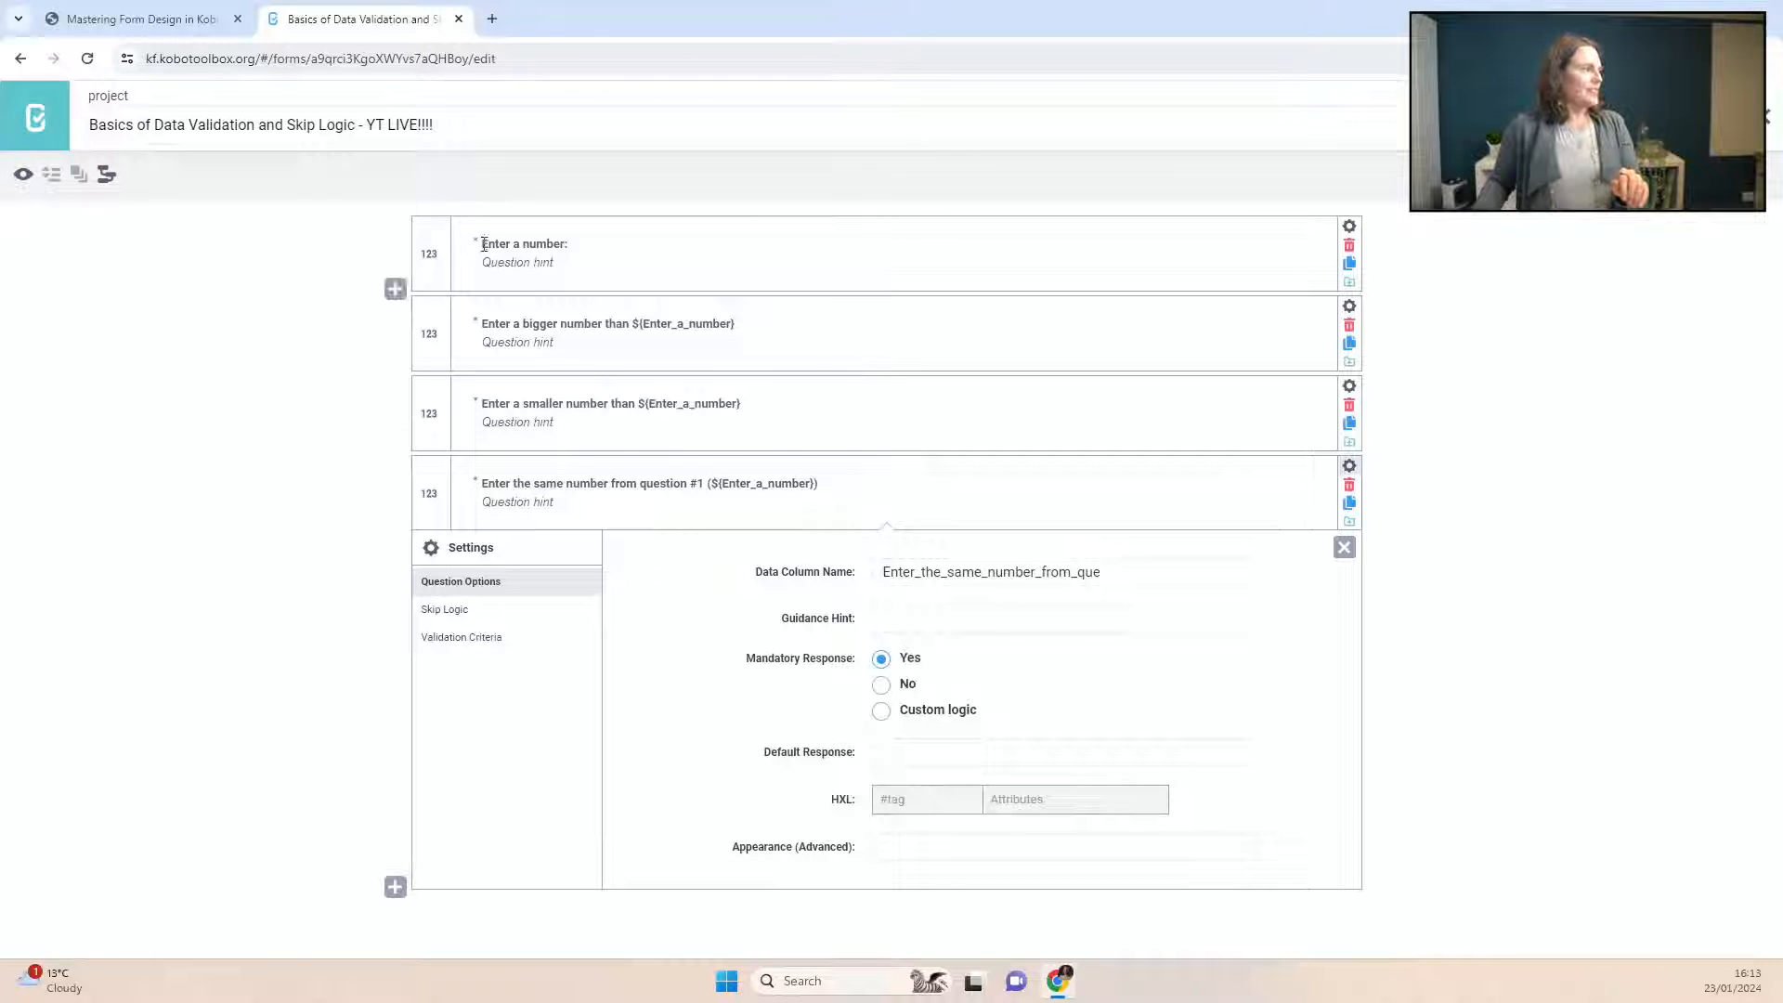
click(677, 234)
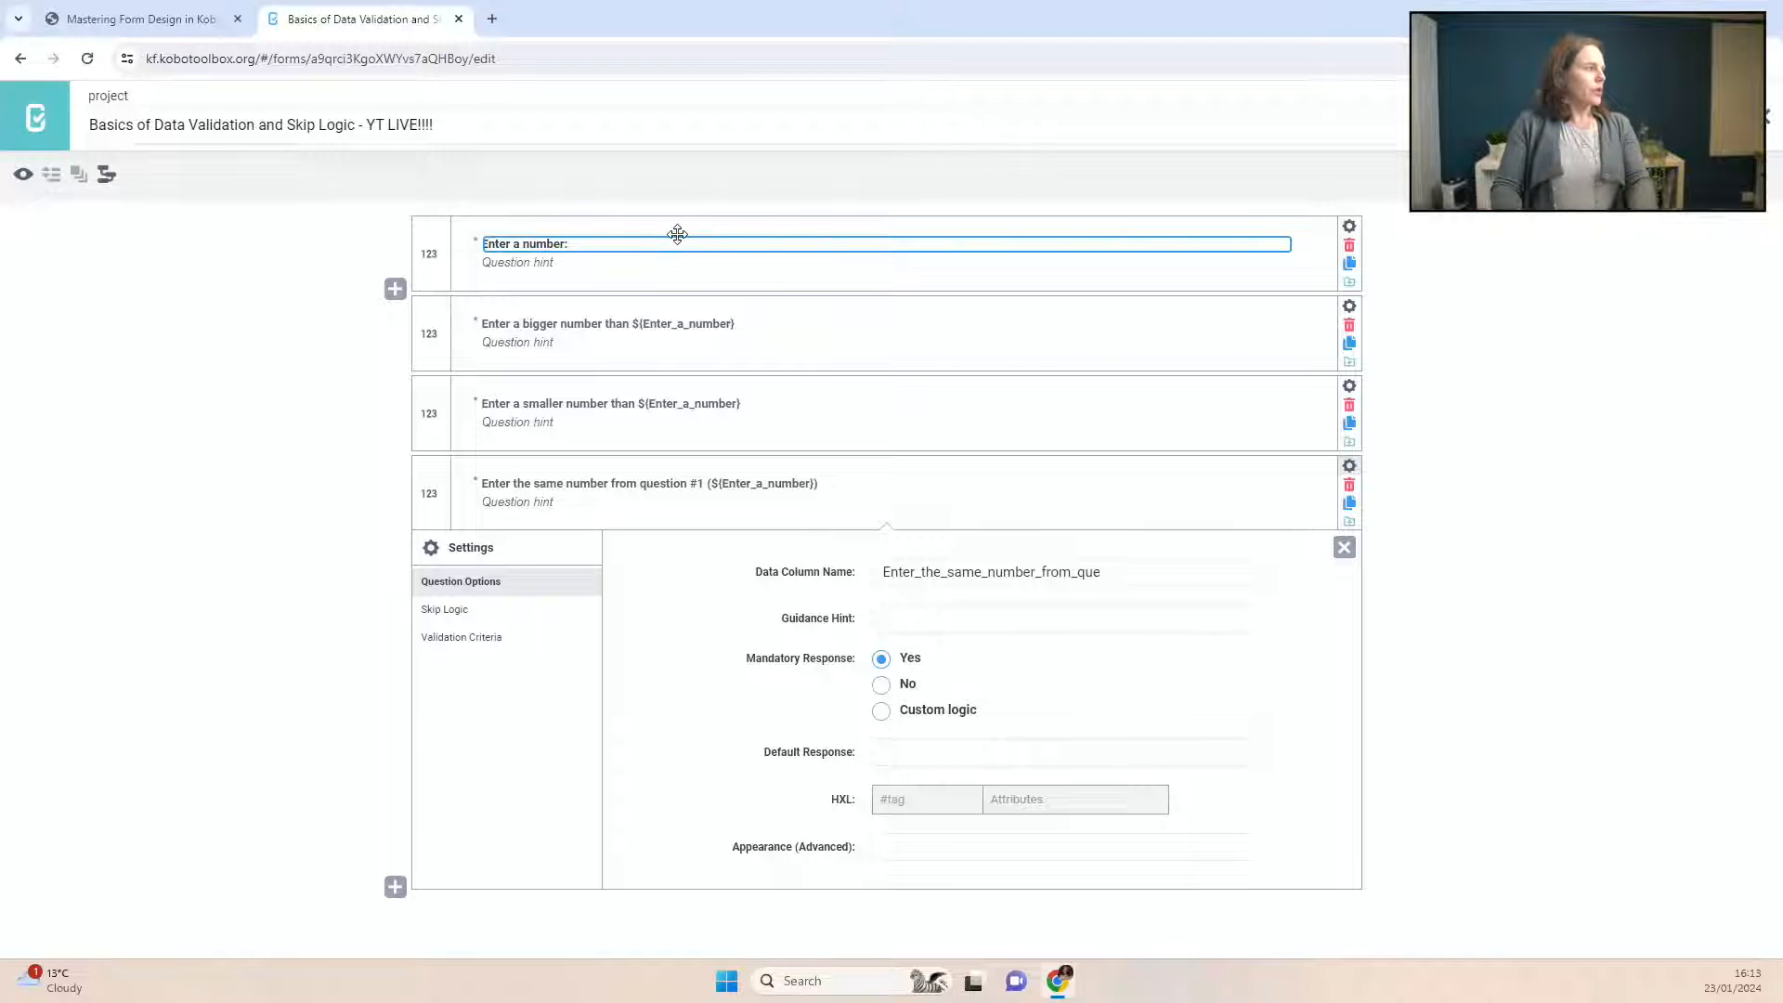
text(1.)
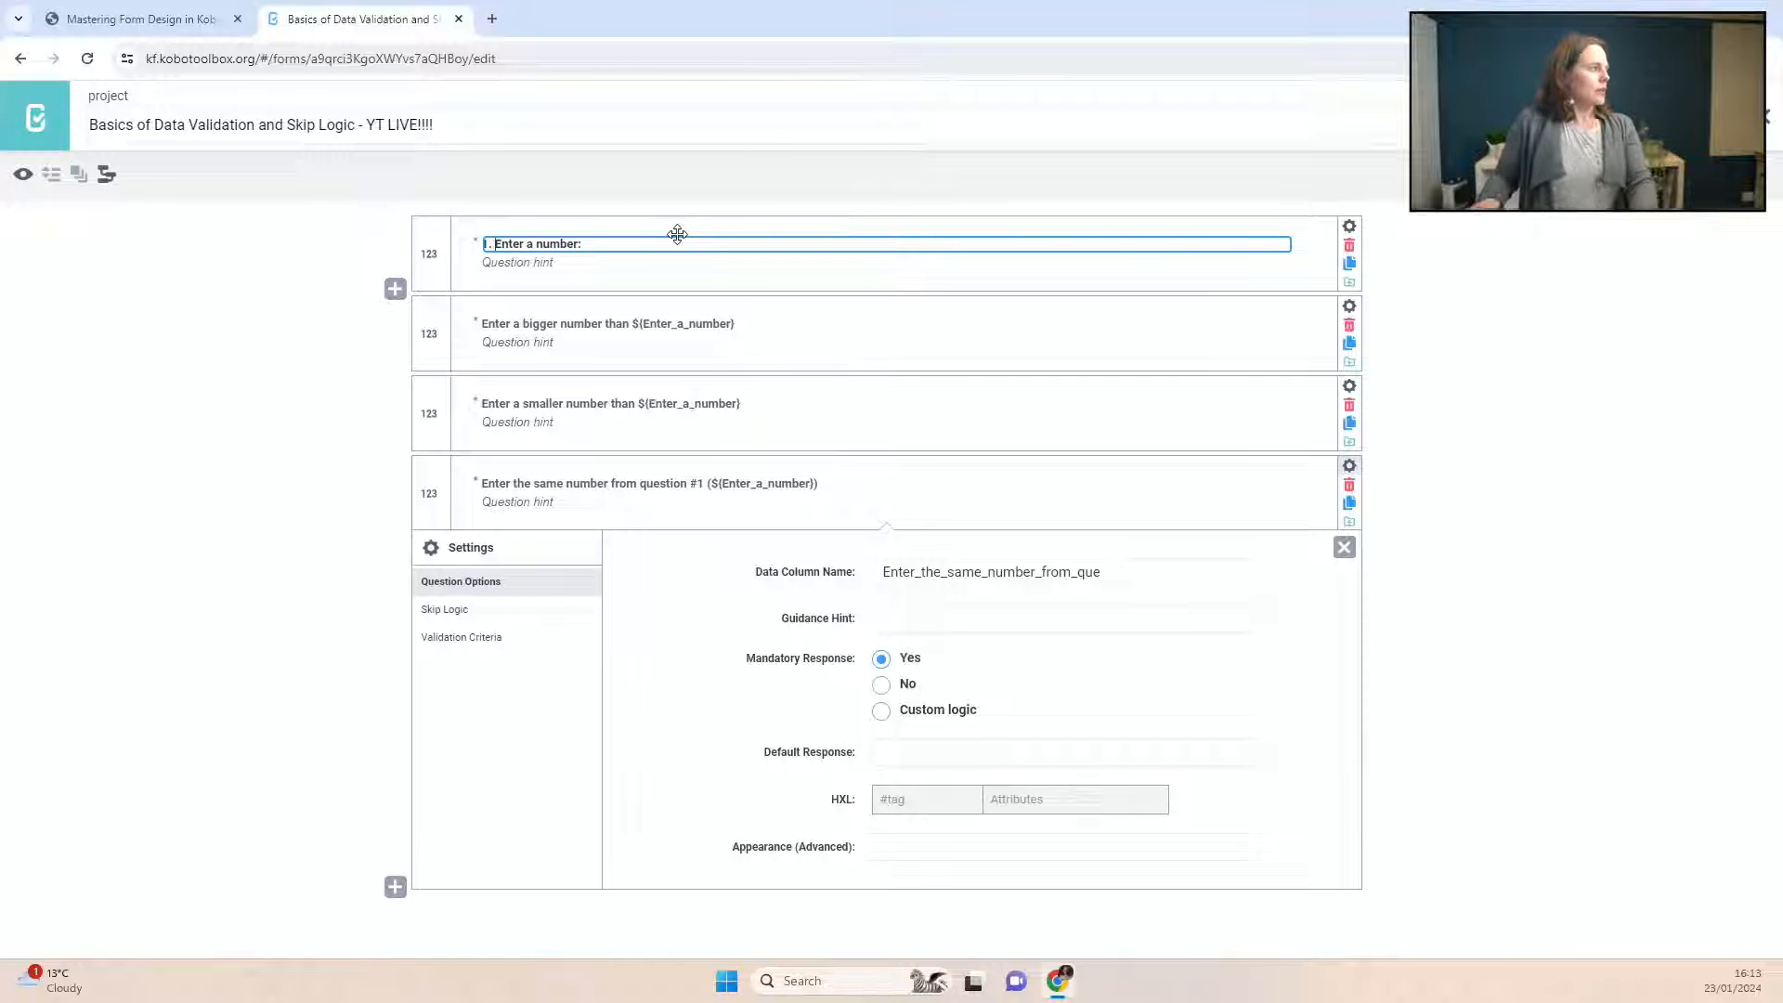
click(483, 321)
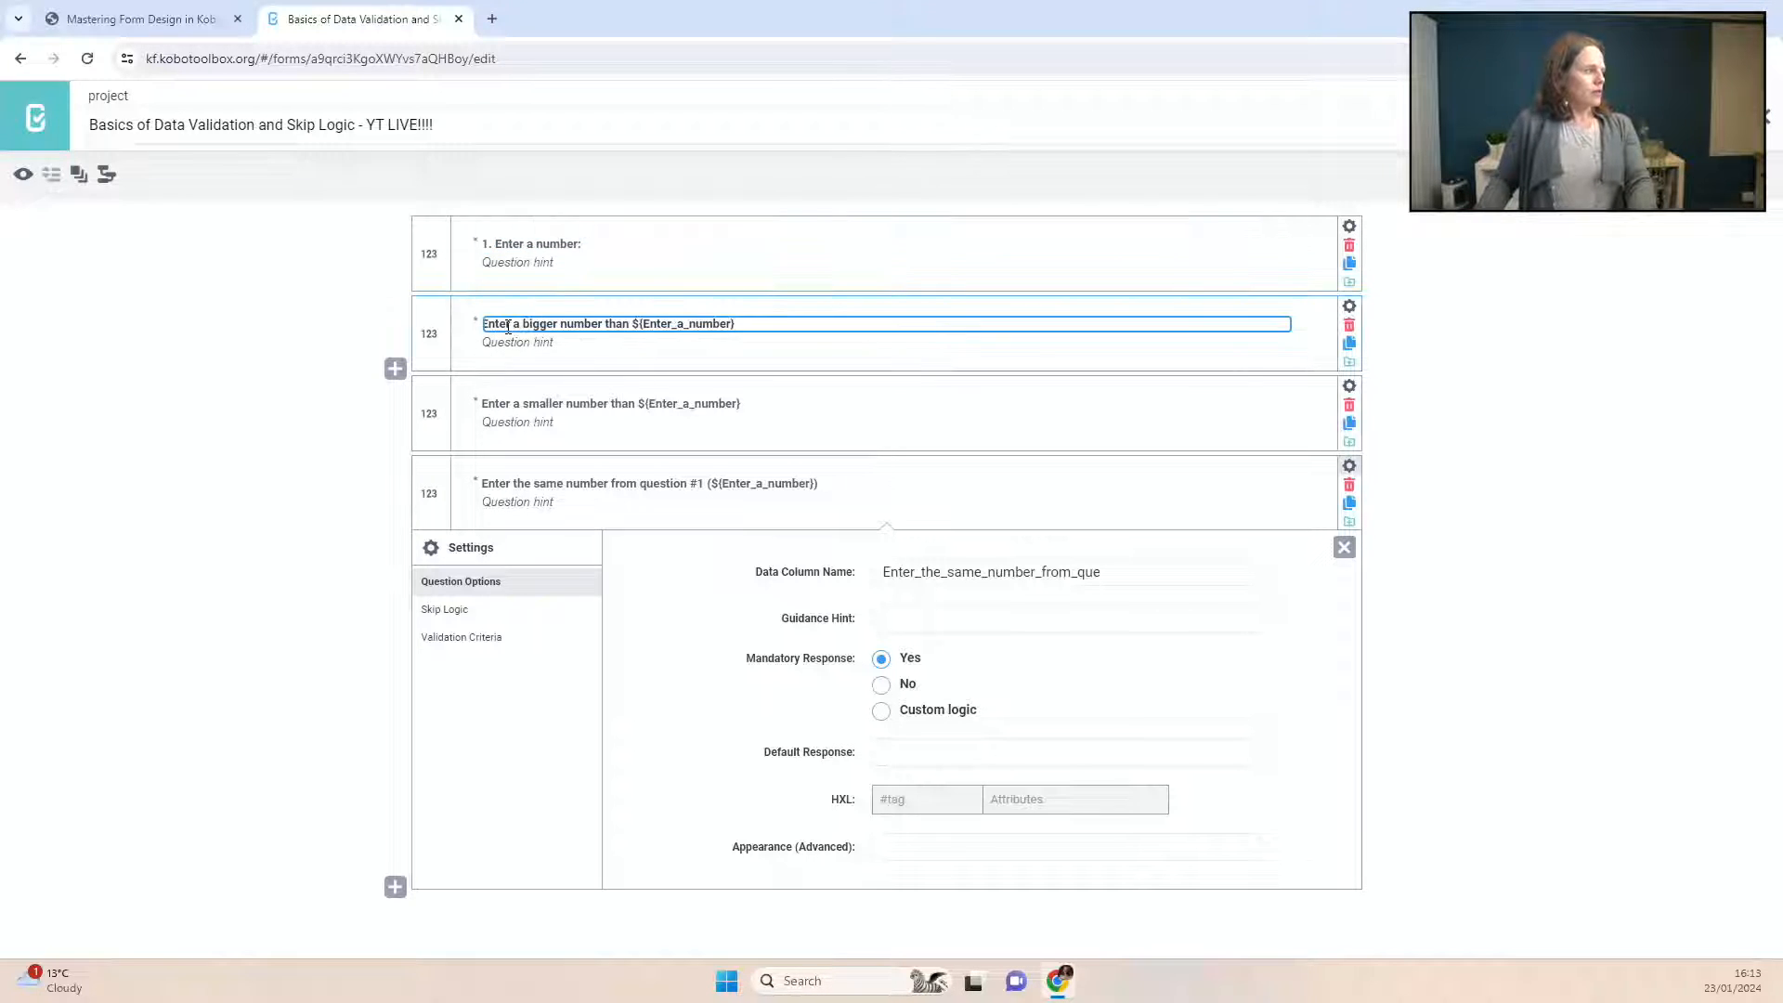
text(2.)
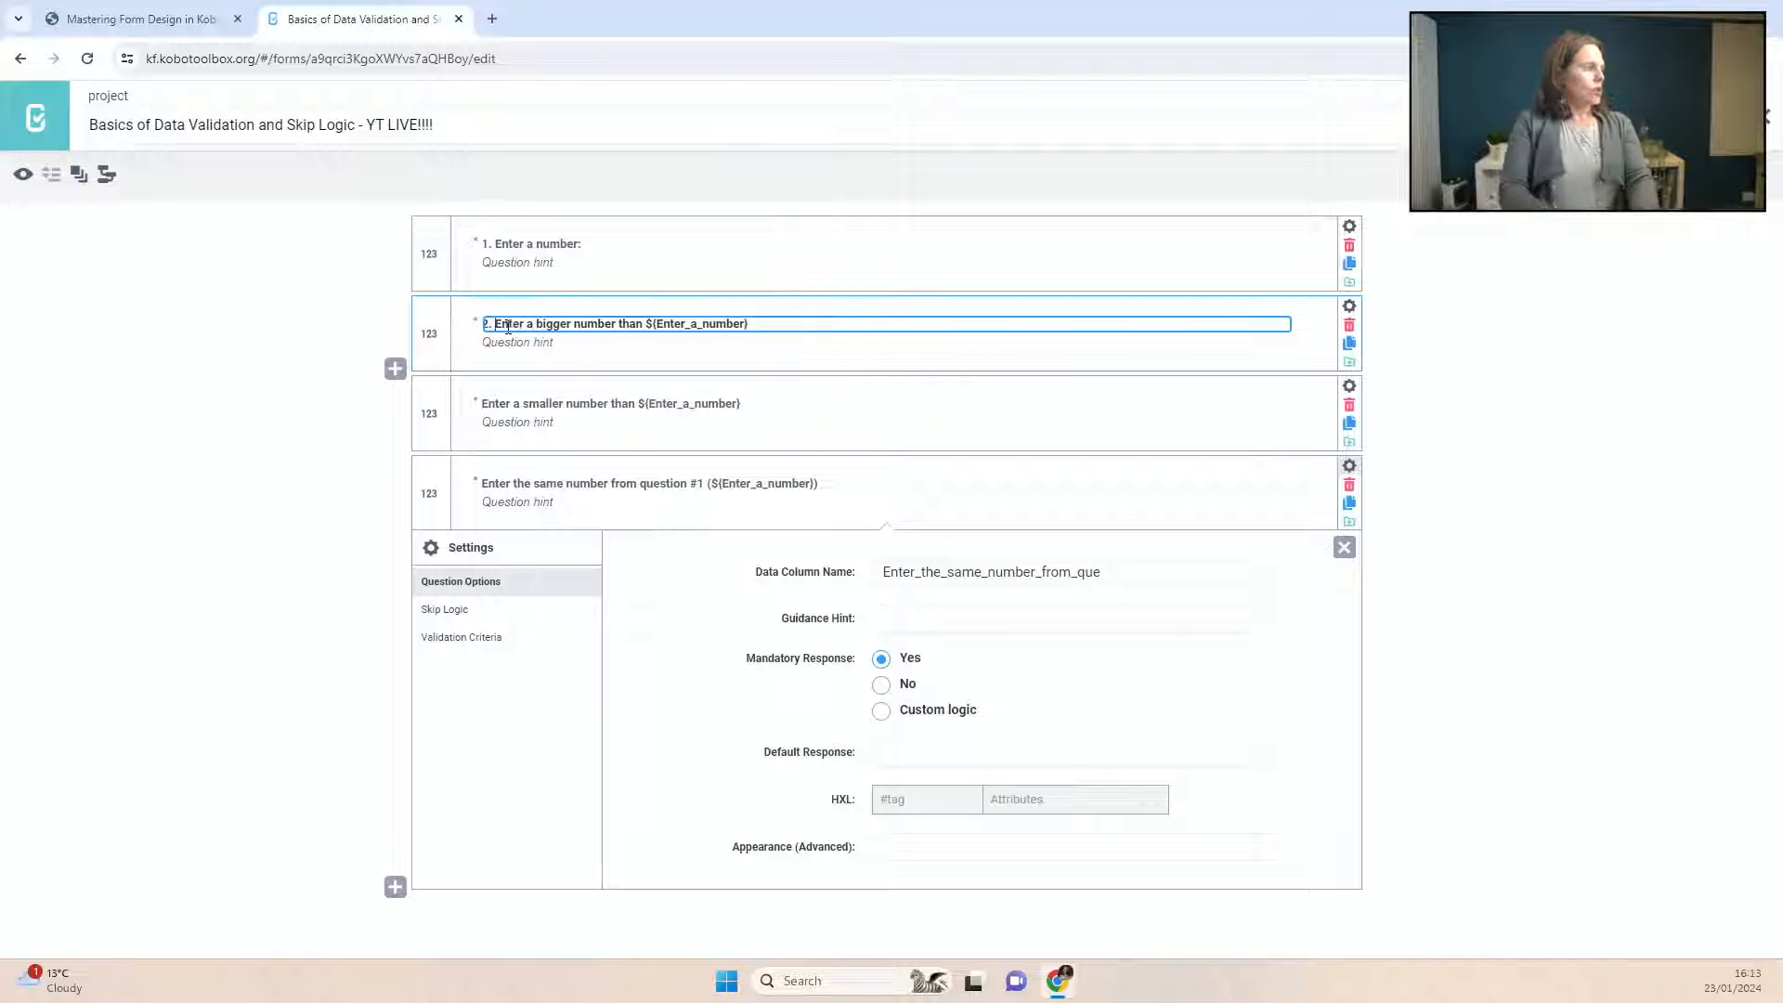
click(484, 405)
text(3.)
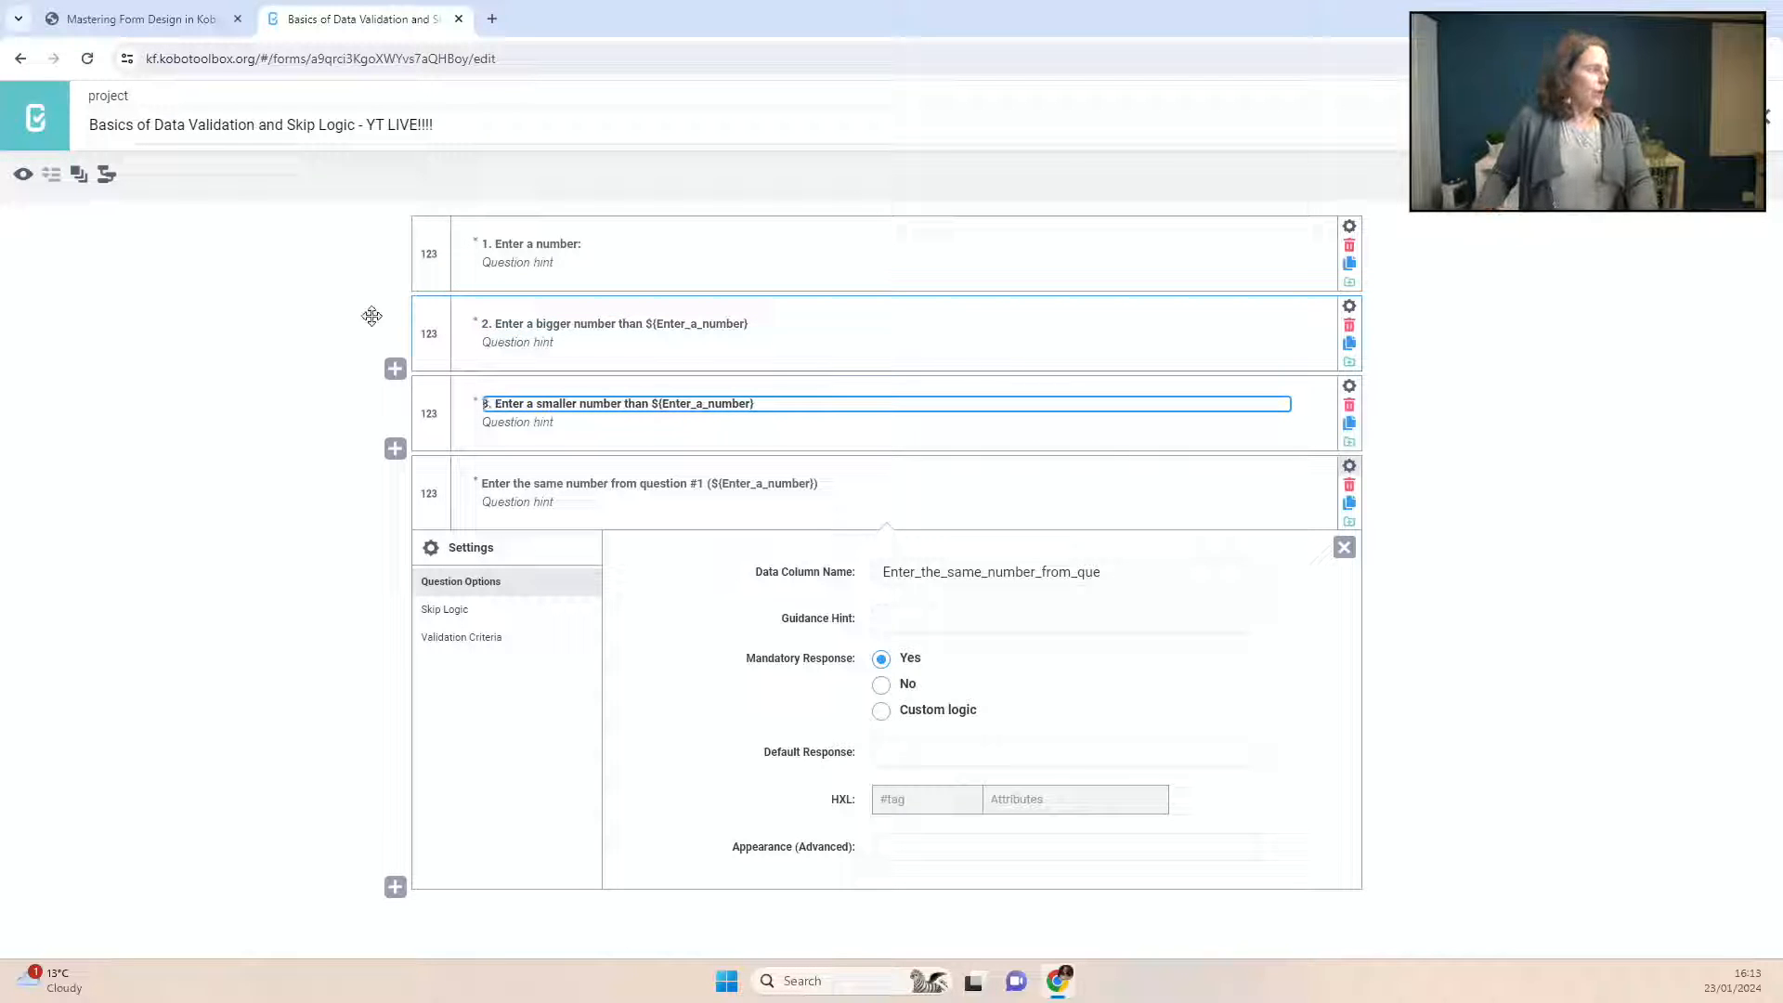
click(483, 484)
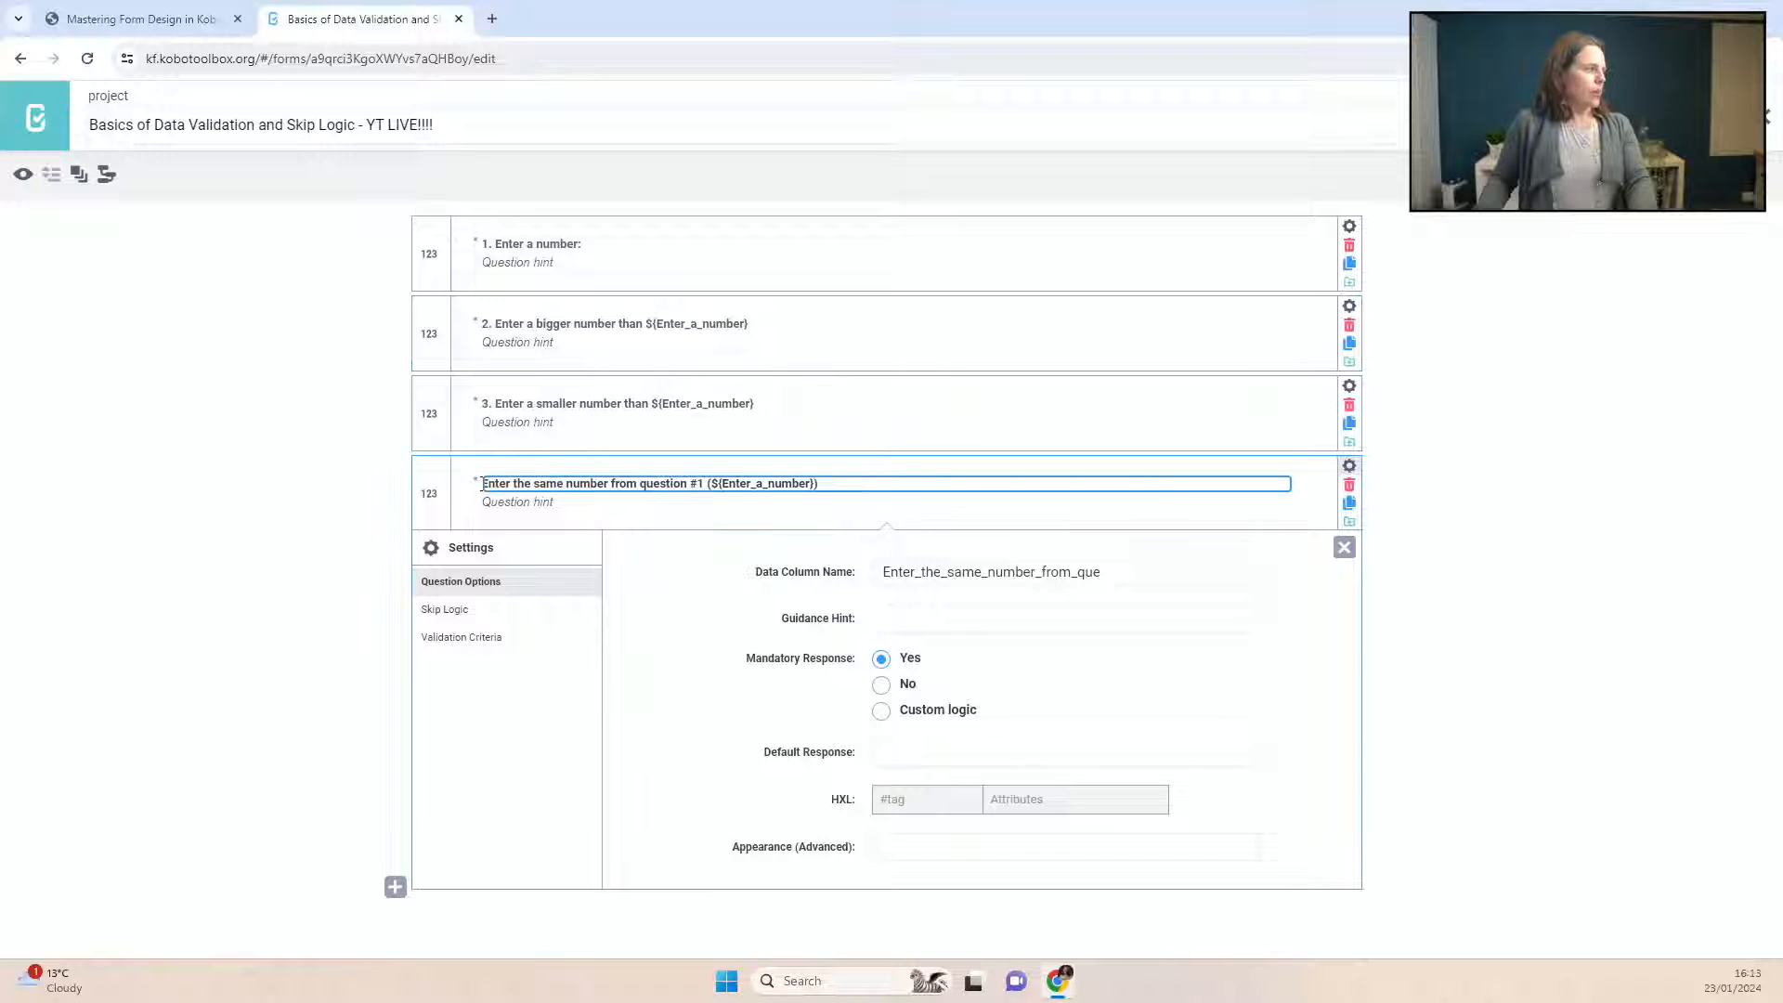
text(4.)
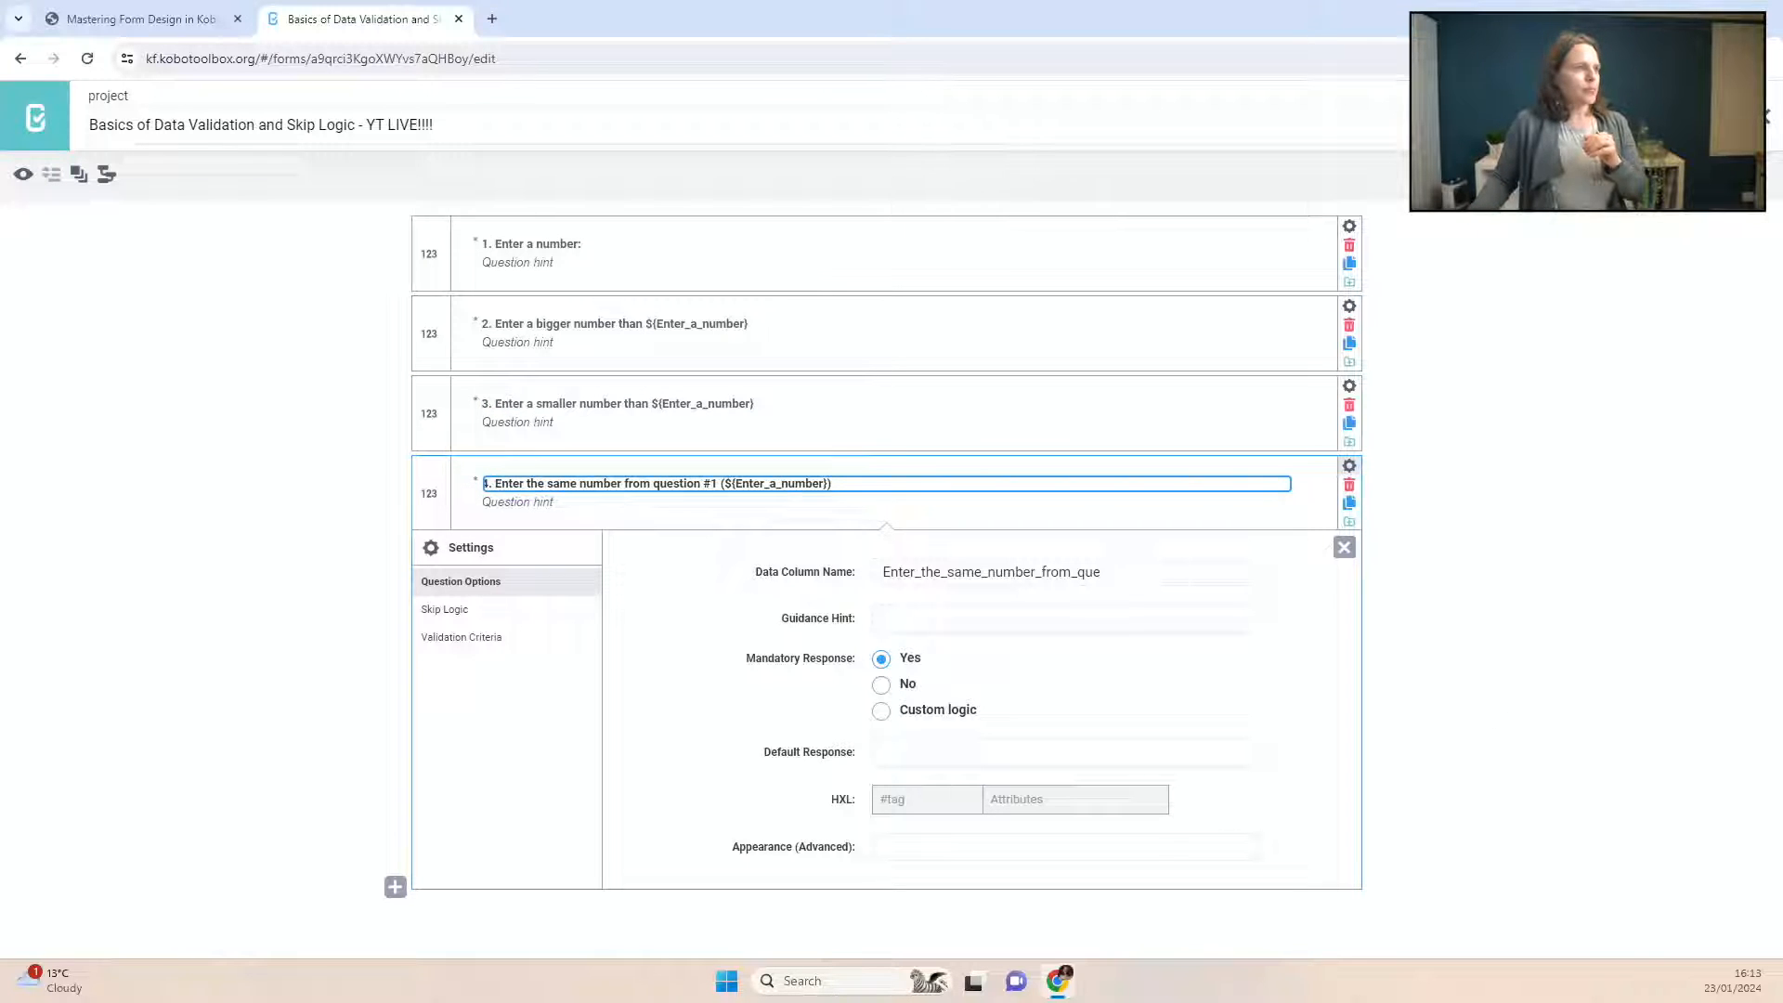
Step: Confirm the fourth question's numbered label and try to preview the form, reading and dismissing the message
key(Return)
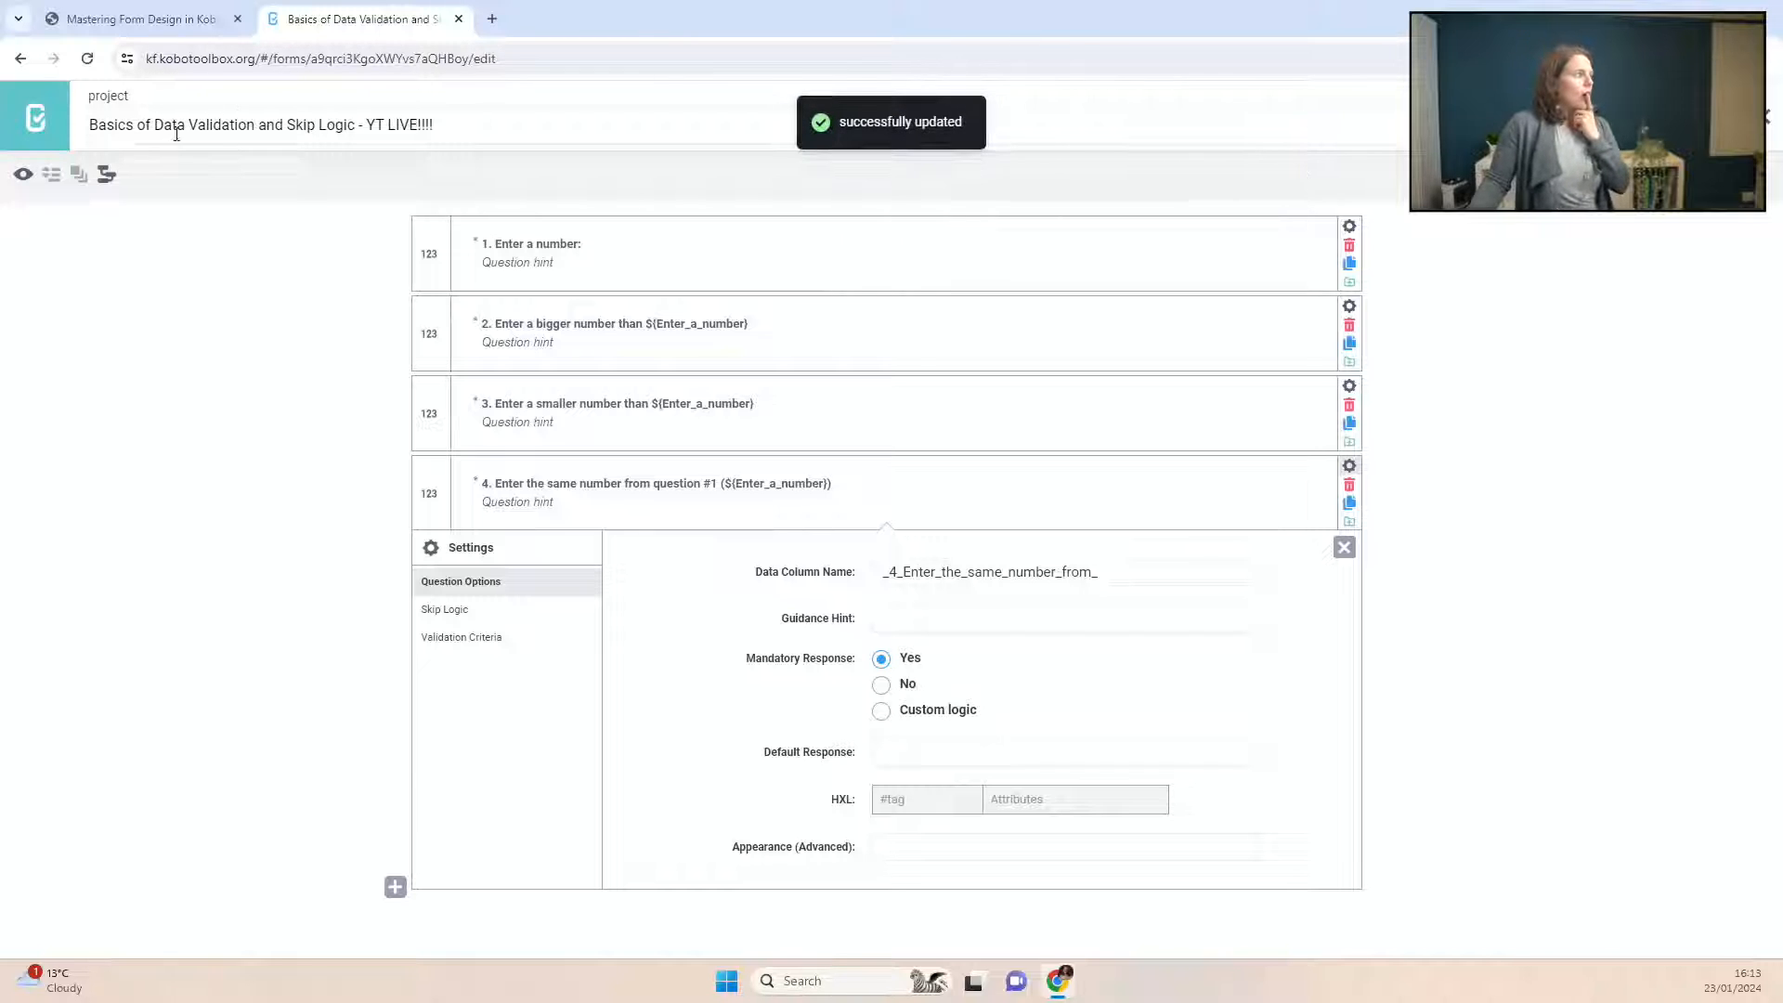
click(13, 178)
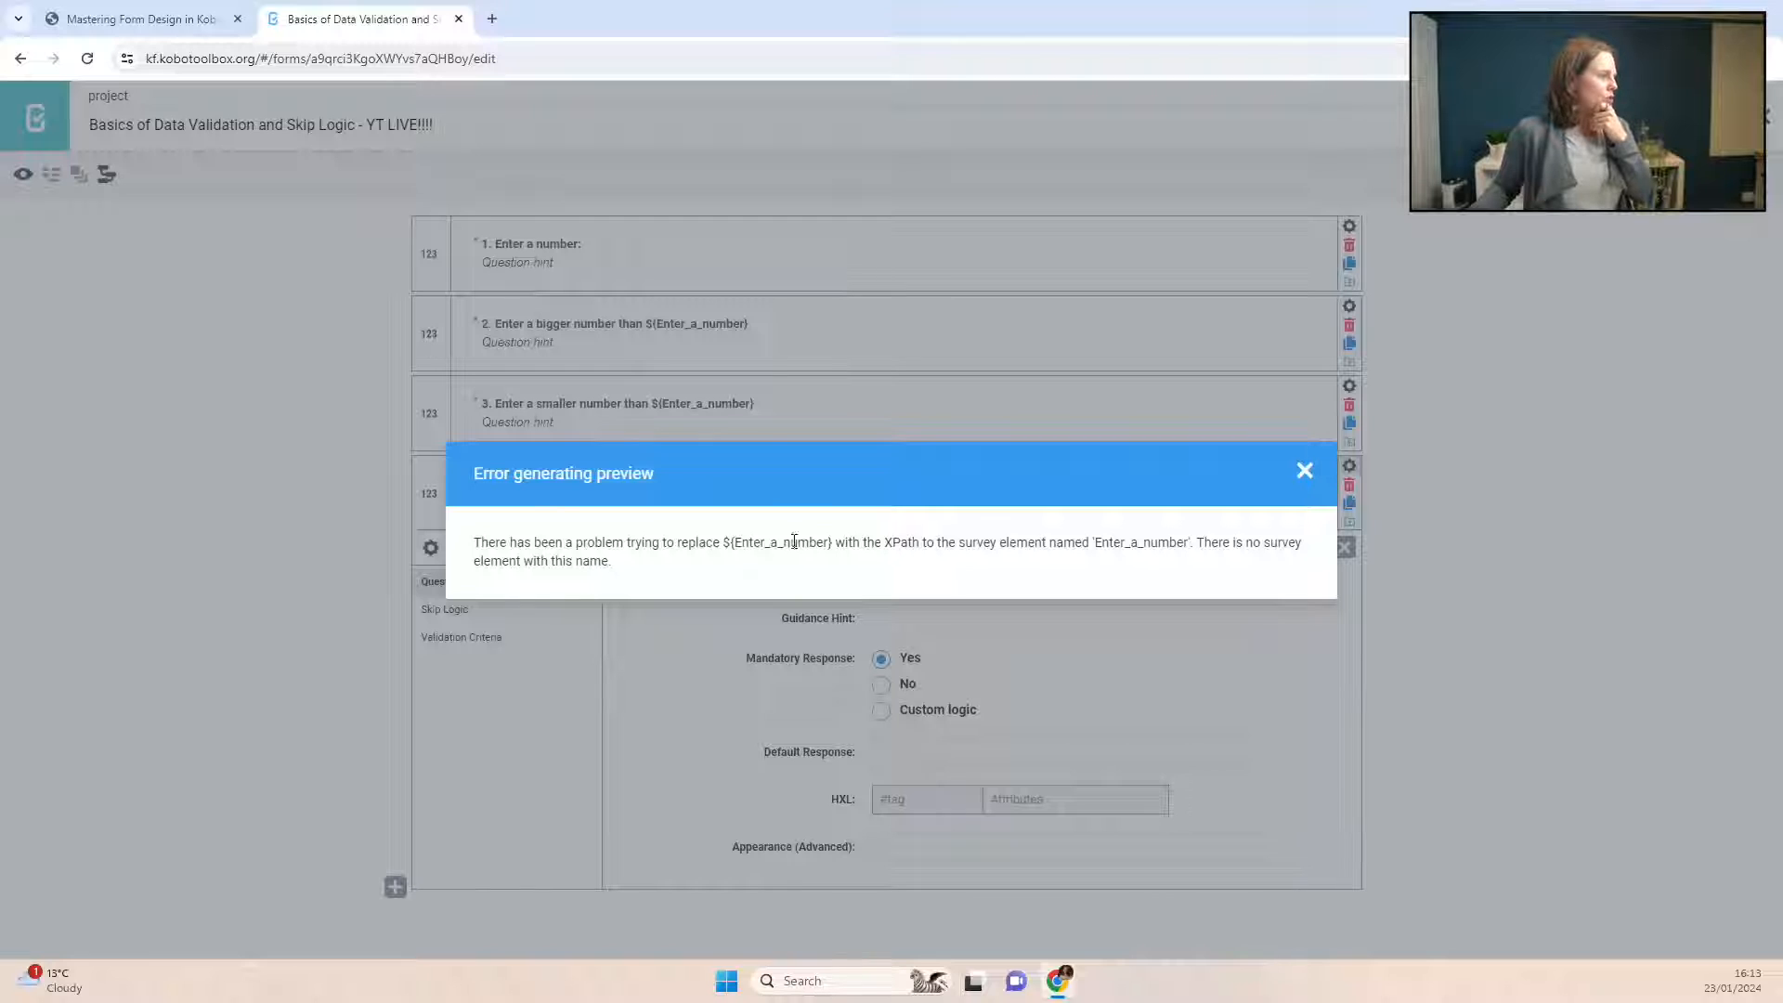
drag(537, 561, 982, 570)
click(982, 570)
drag(1083, 539, 1285, 565)
click(1286, 565)
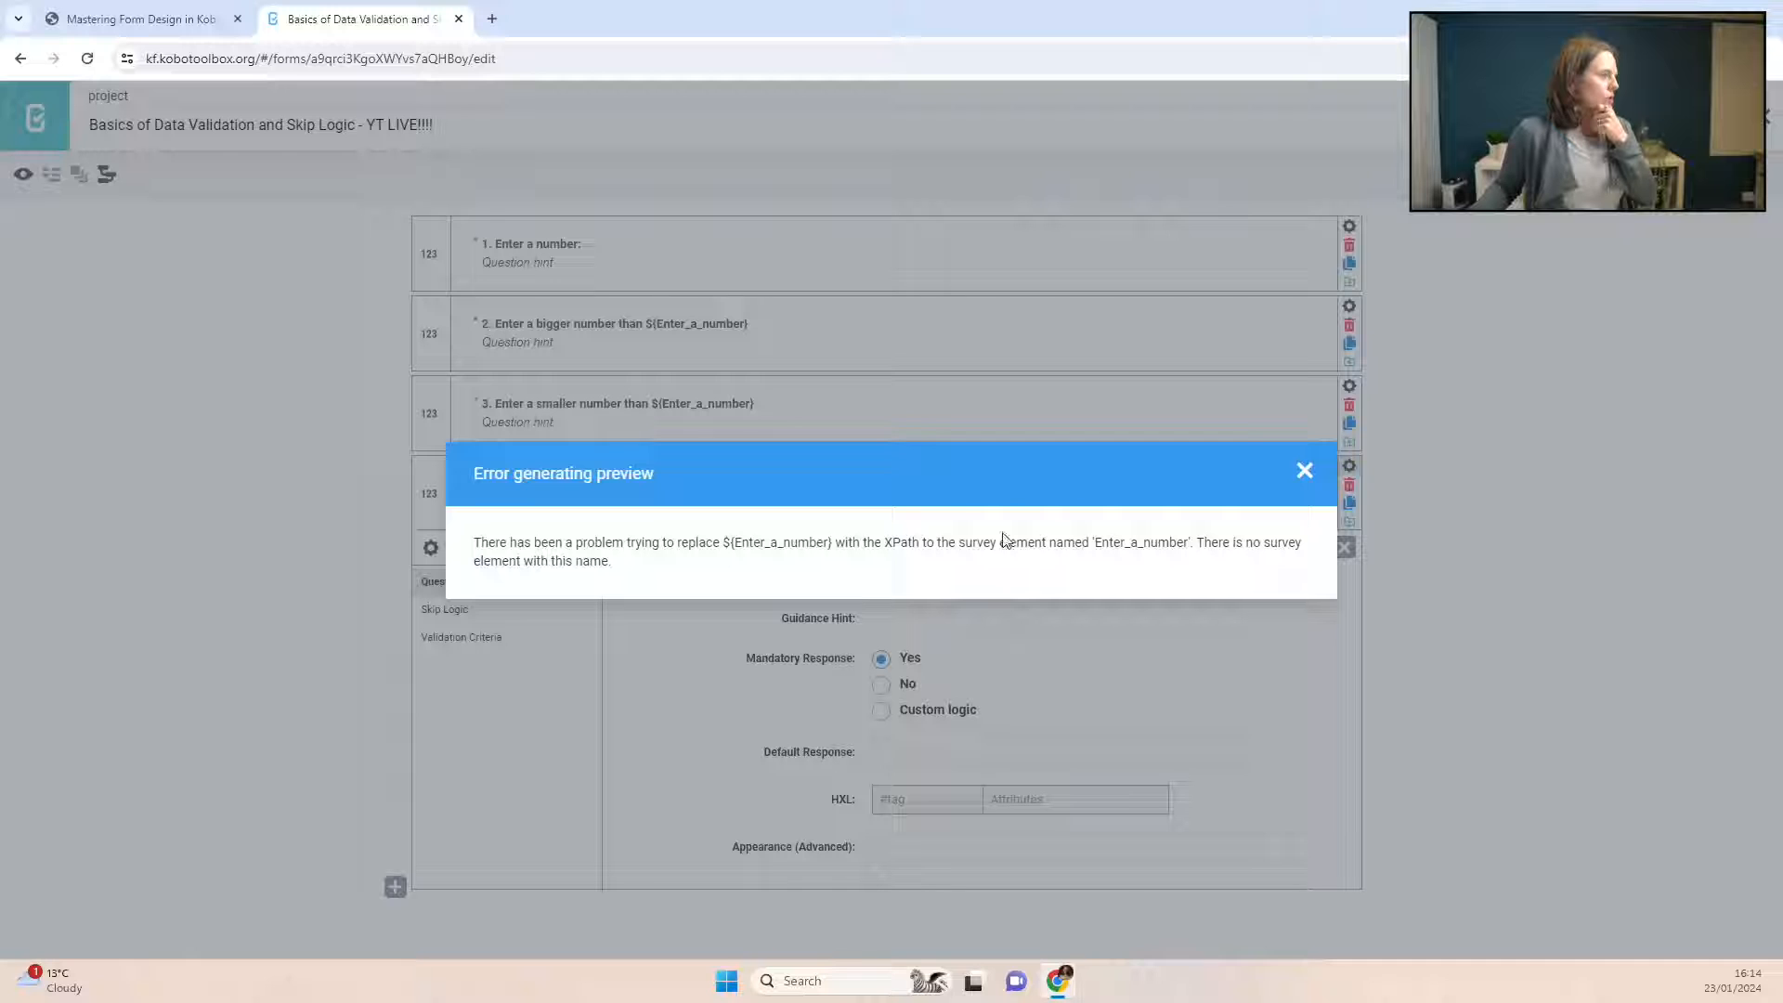
click(1304, 472)
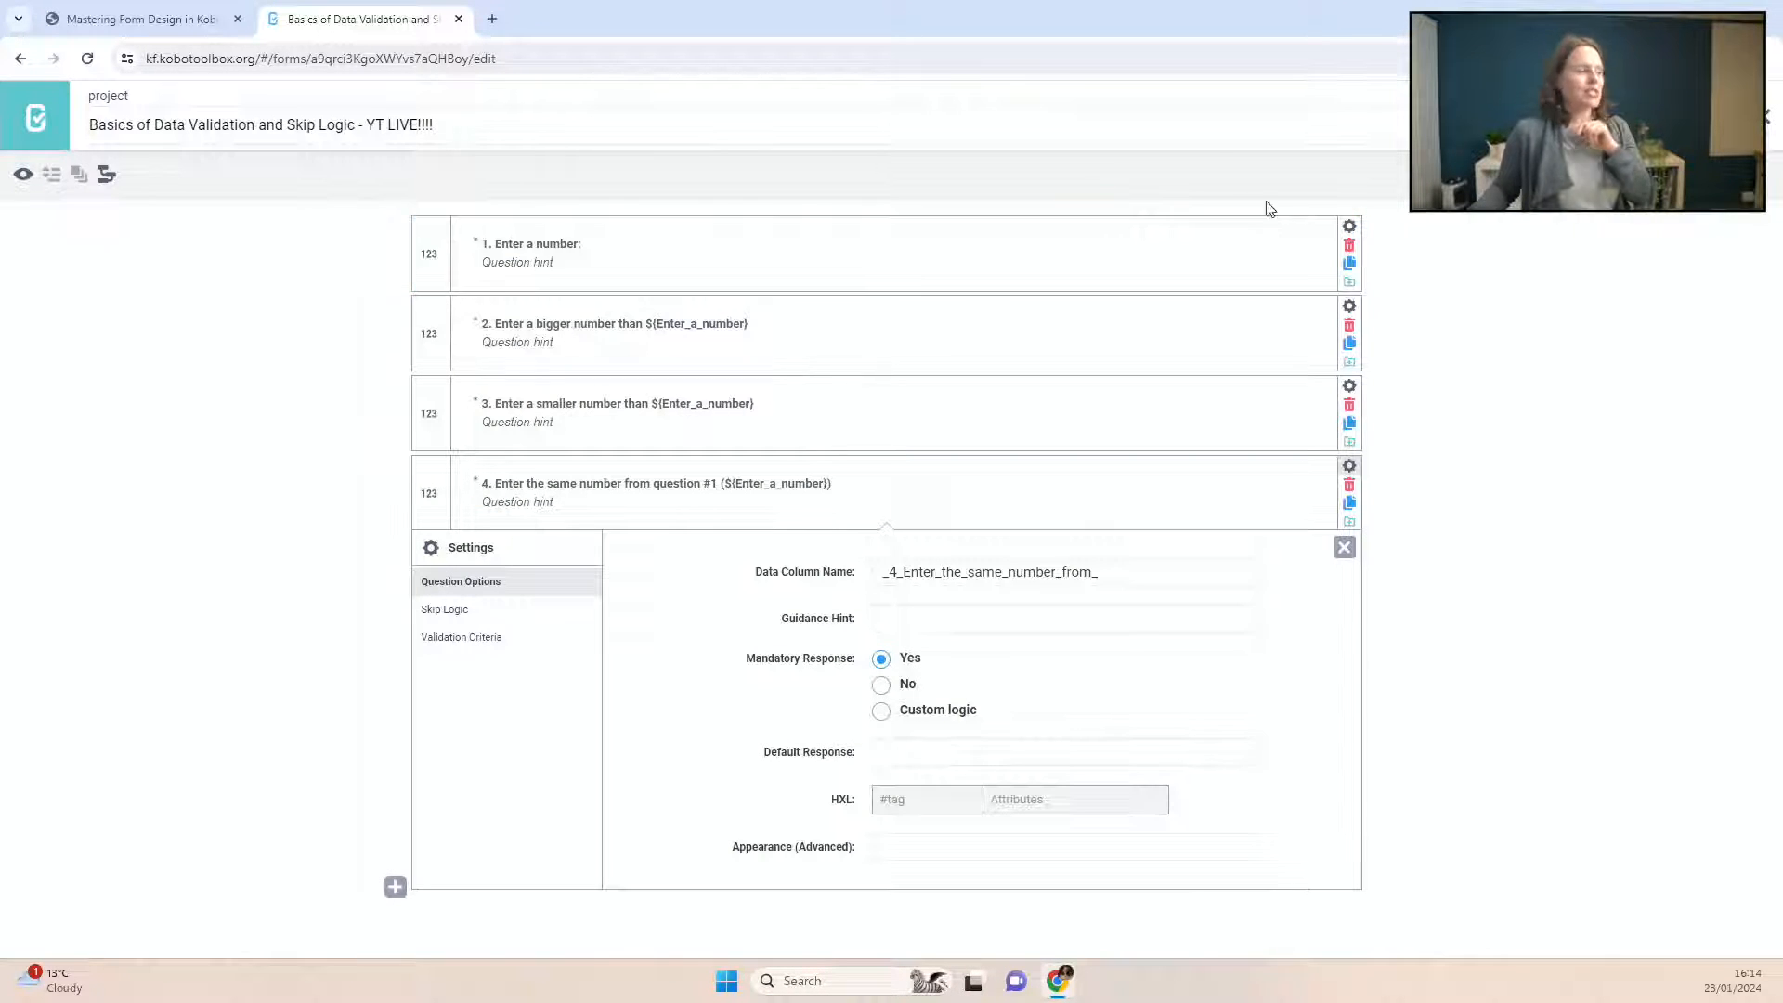
Step: Open the first question's settings and examine the number prefix in its data column name
click(1346, 229)
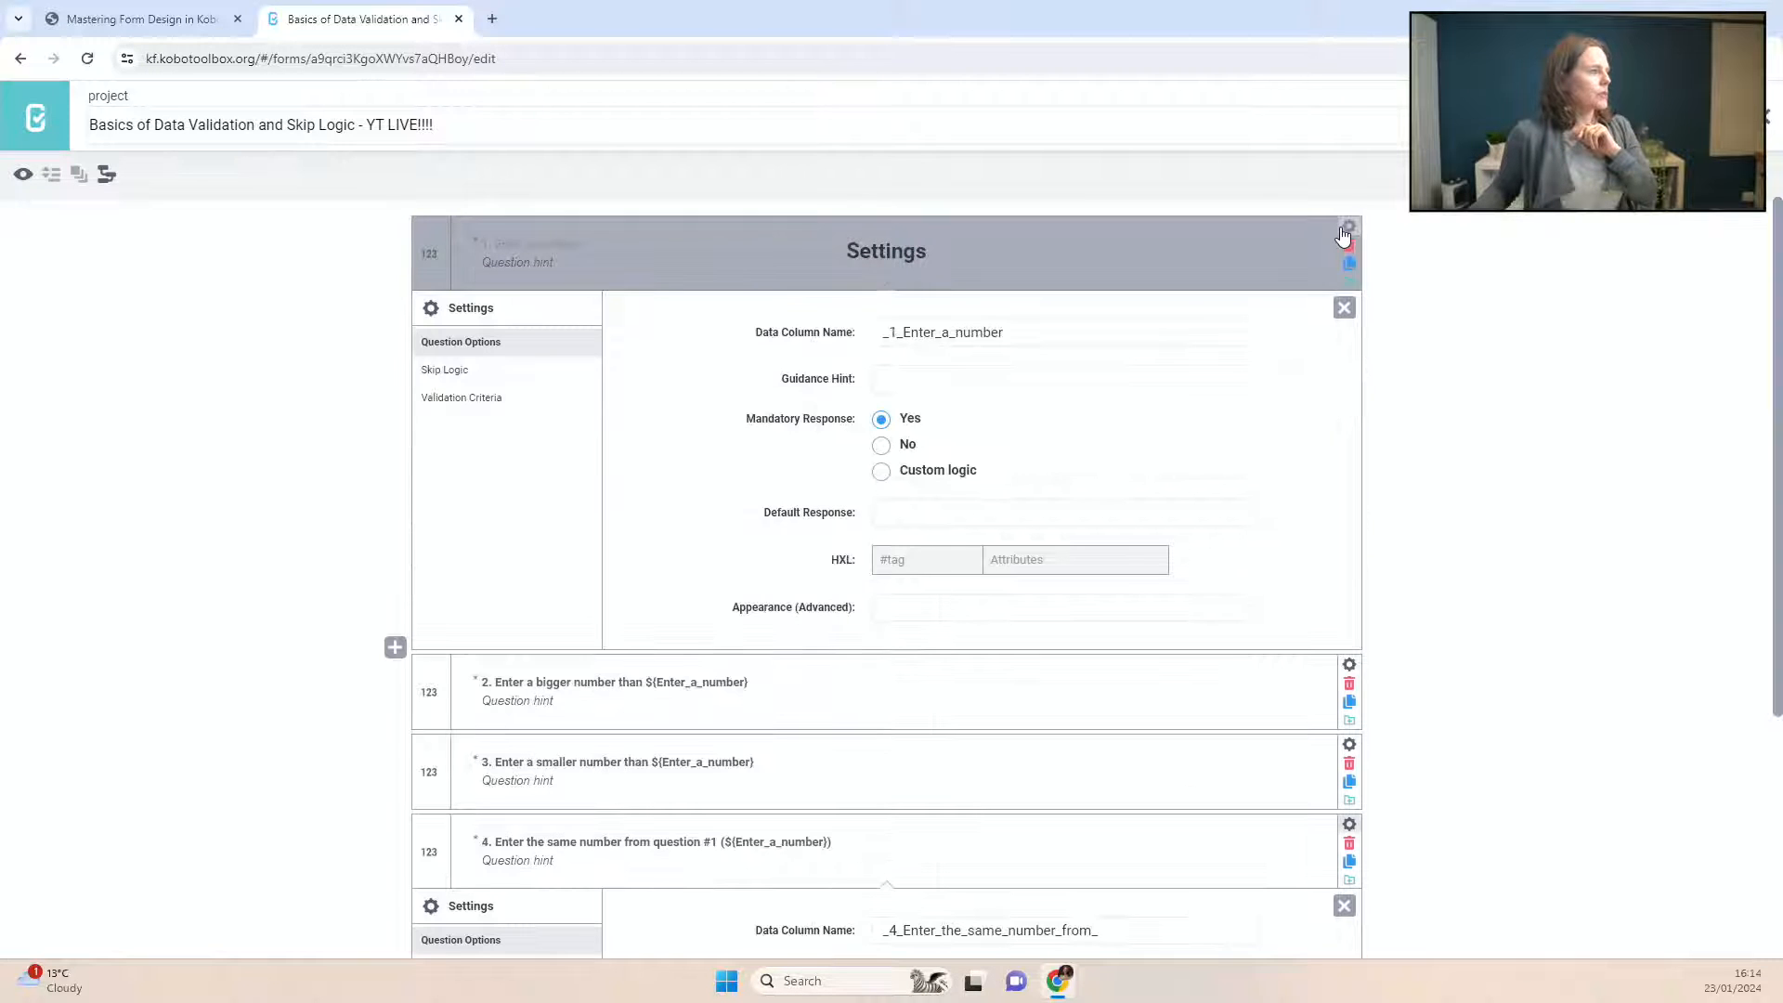
drag(1007, 332, 866, 339)
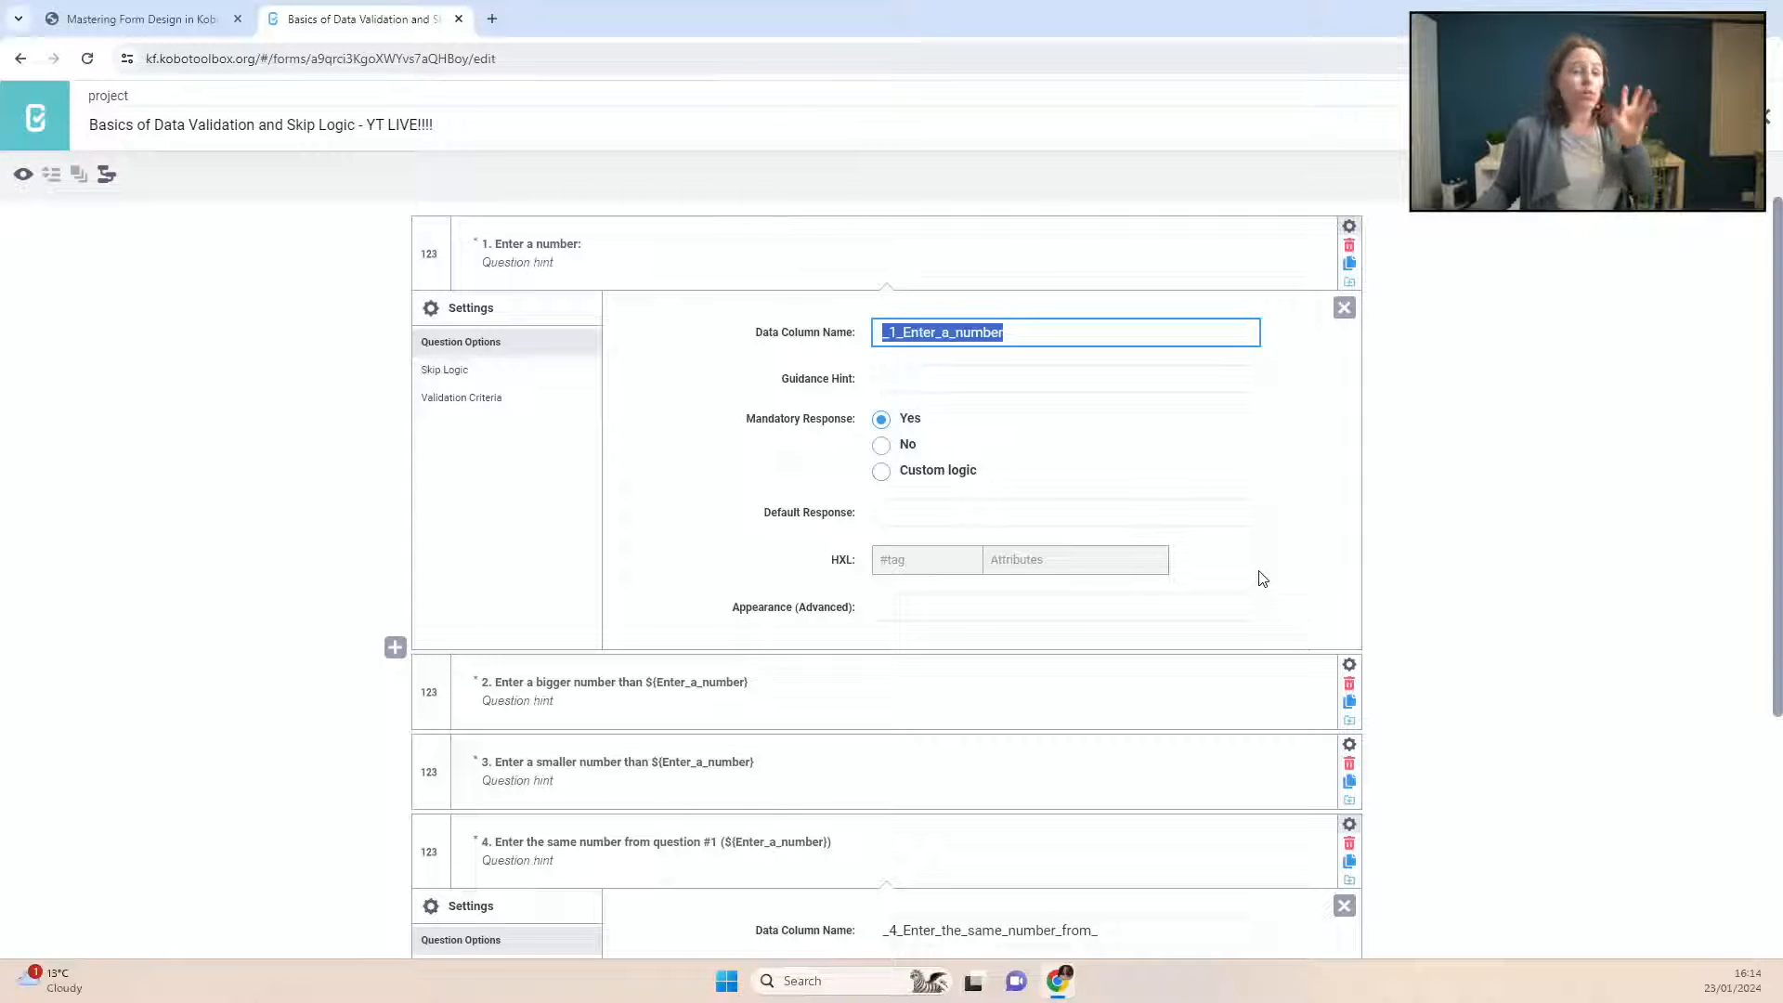
click(940, 326)
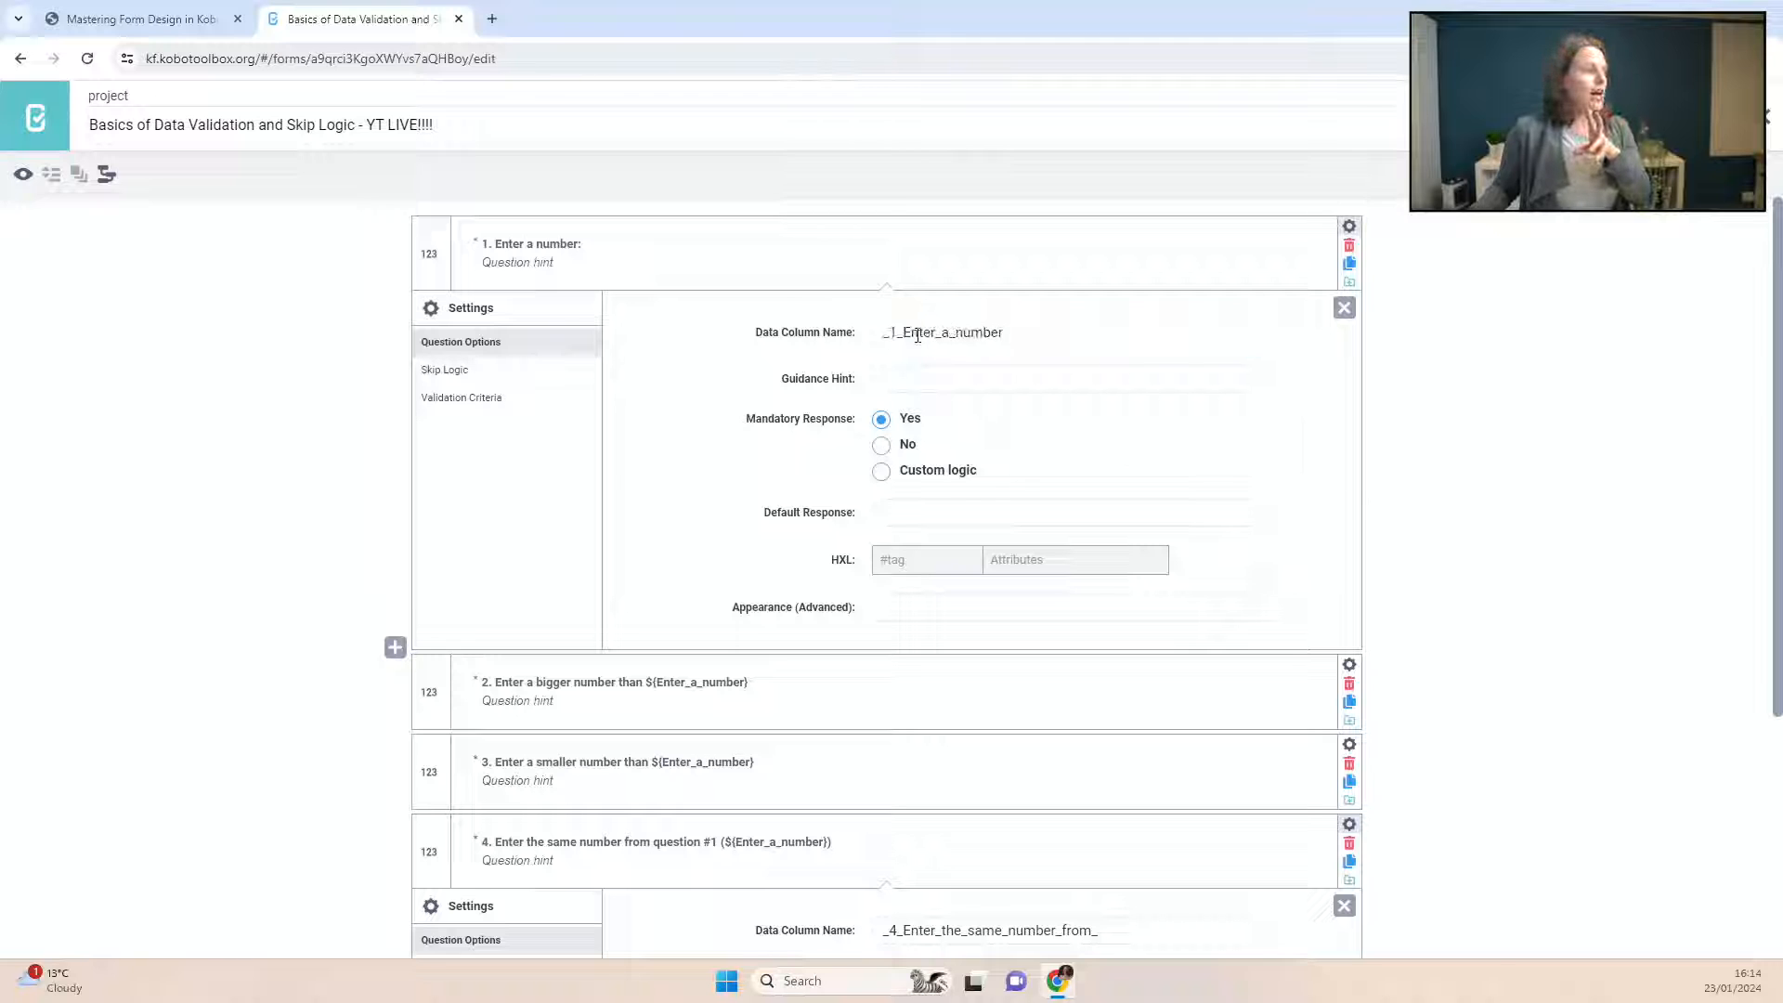
drag(901, 332, 884, 339)
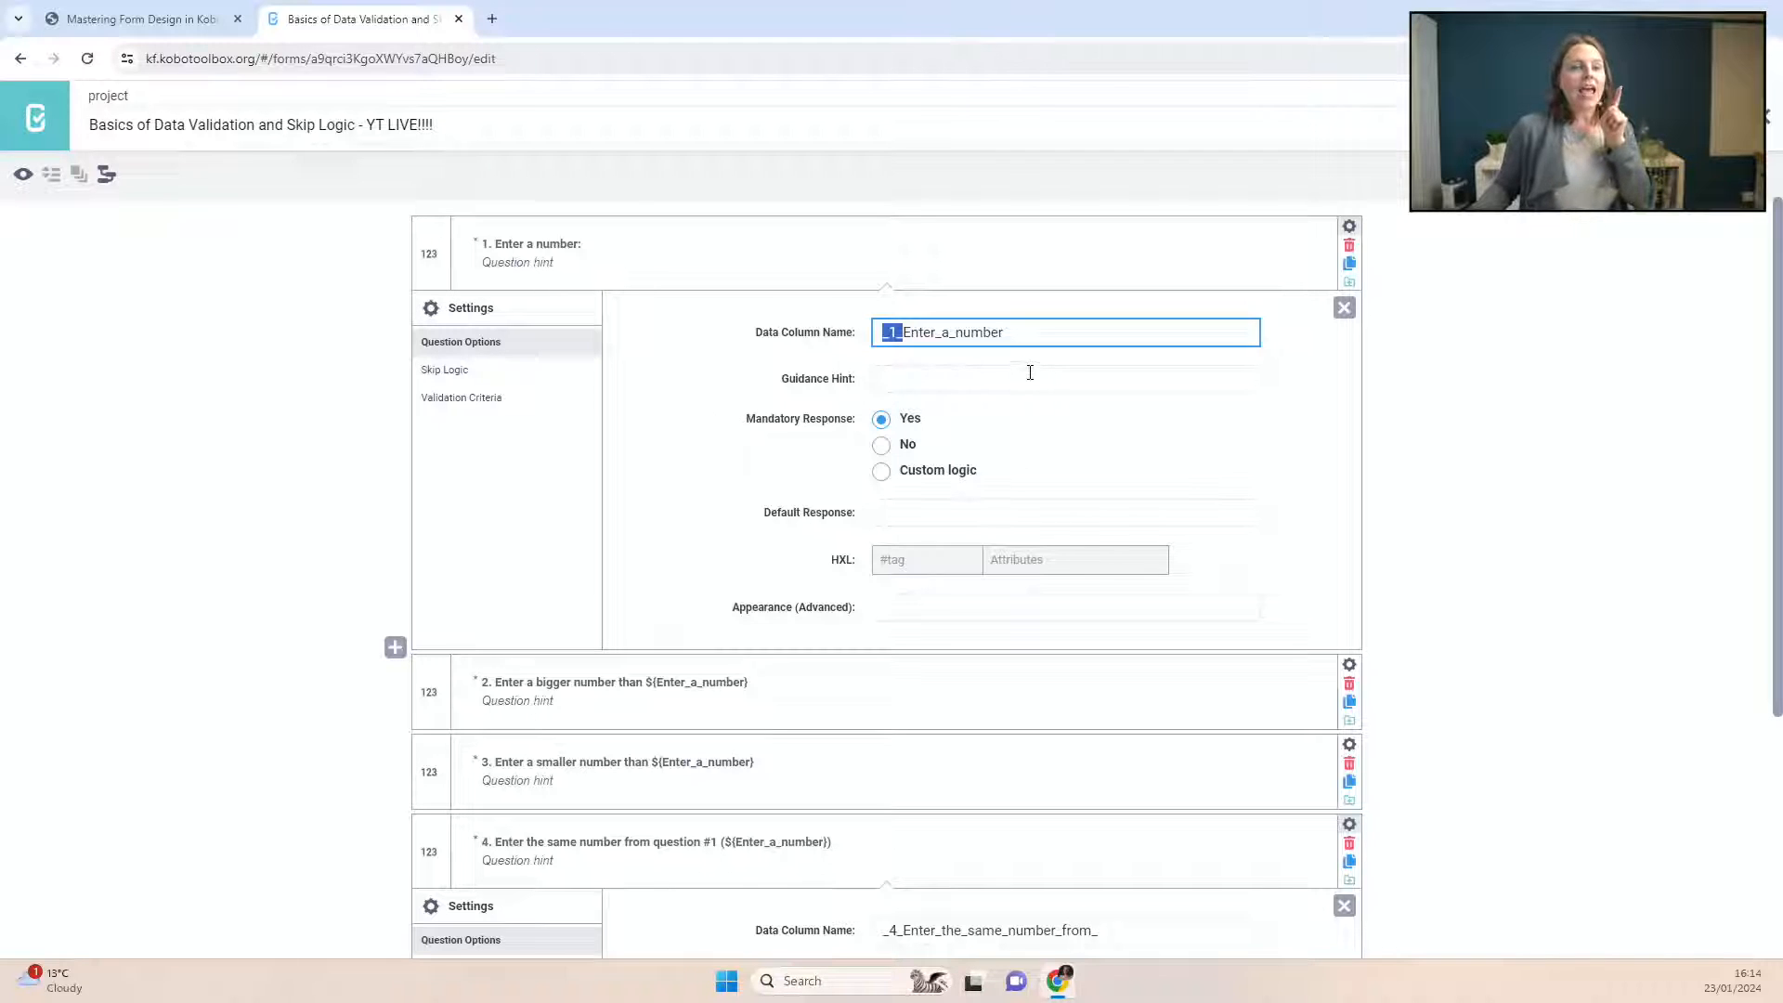
Step: Check how the second question's validation code and the labels of questions 2, 3 and 4 reference the first question's data column name
scroll(1108, 579, down, 3)
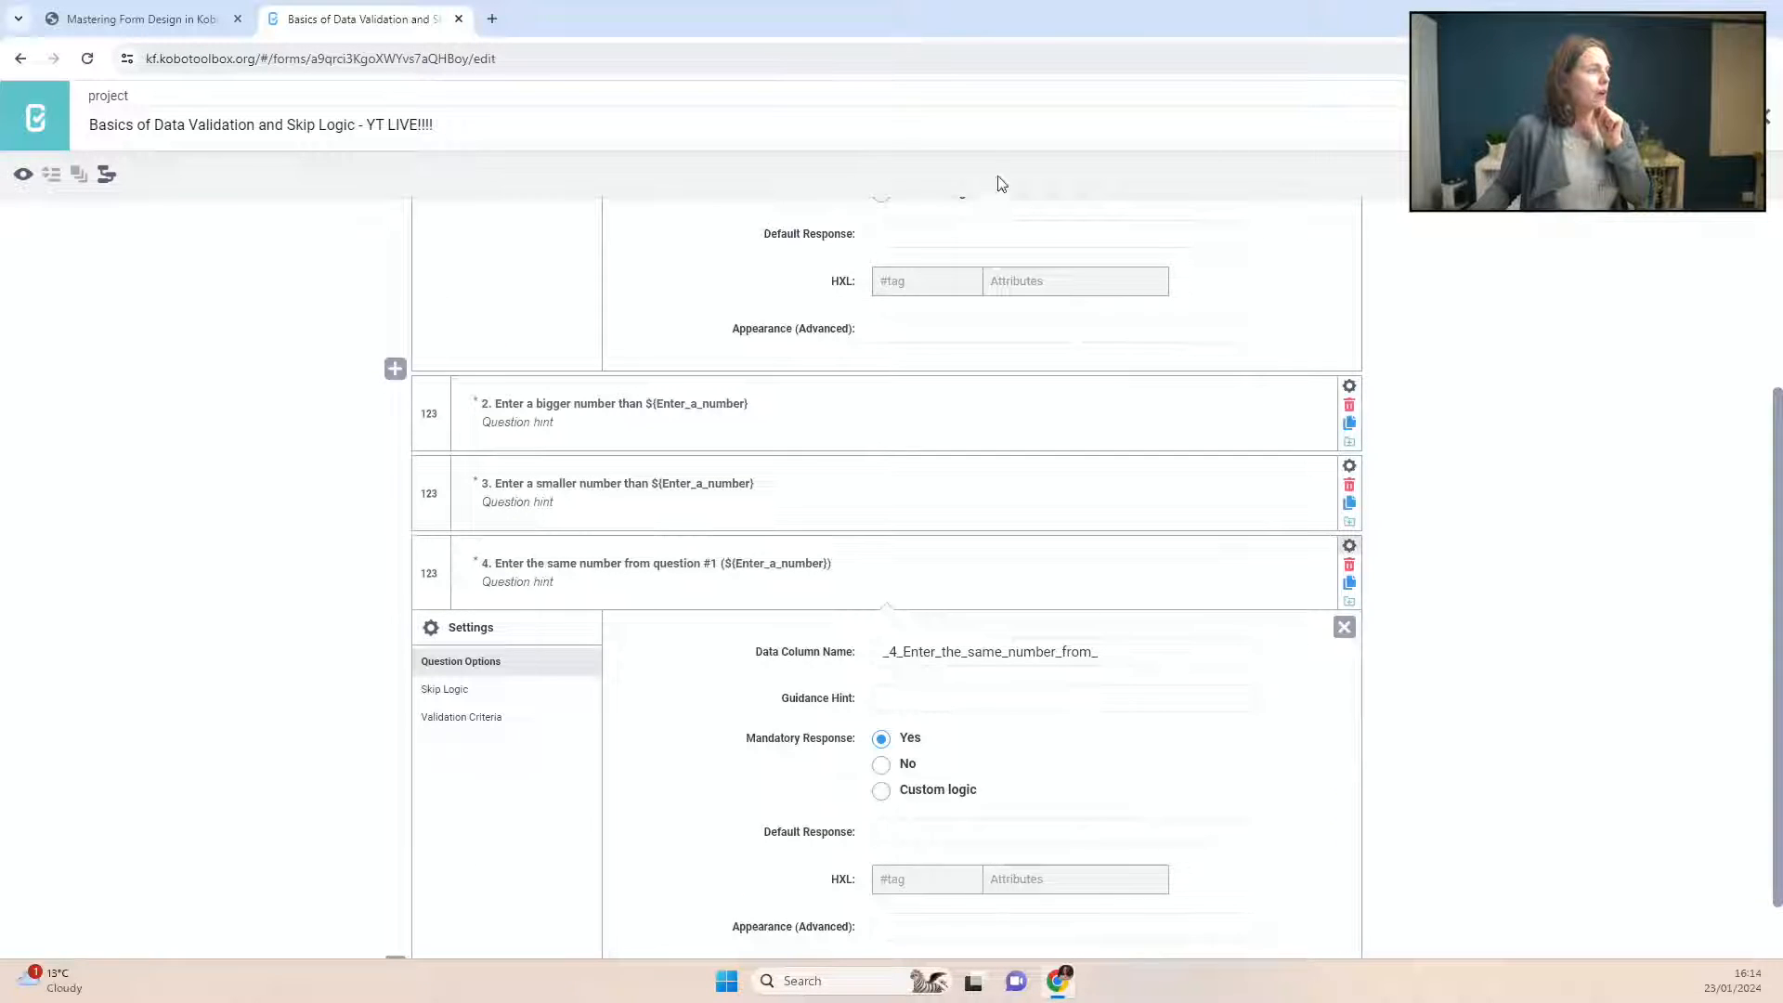
click(1349, 386)
click(462, 557)
drag(986, 504, 928, 501)
triple_click(927, 501)
scroll(1078, 629, down, 2)
click(701, 217)
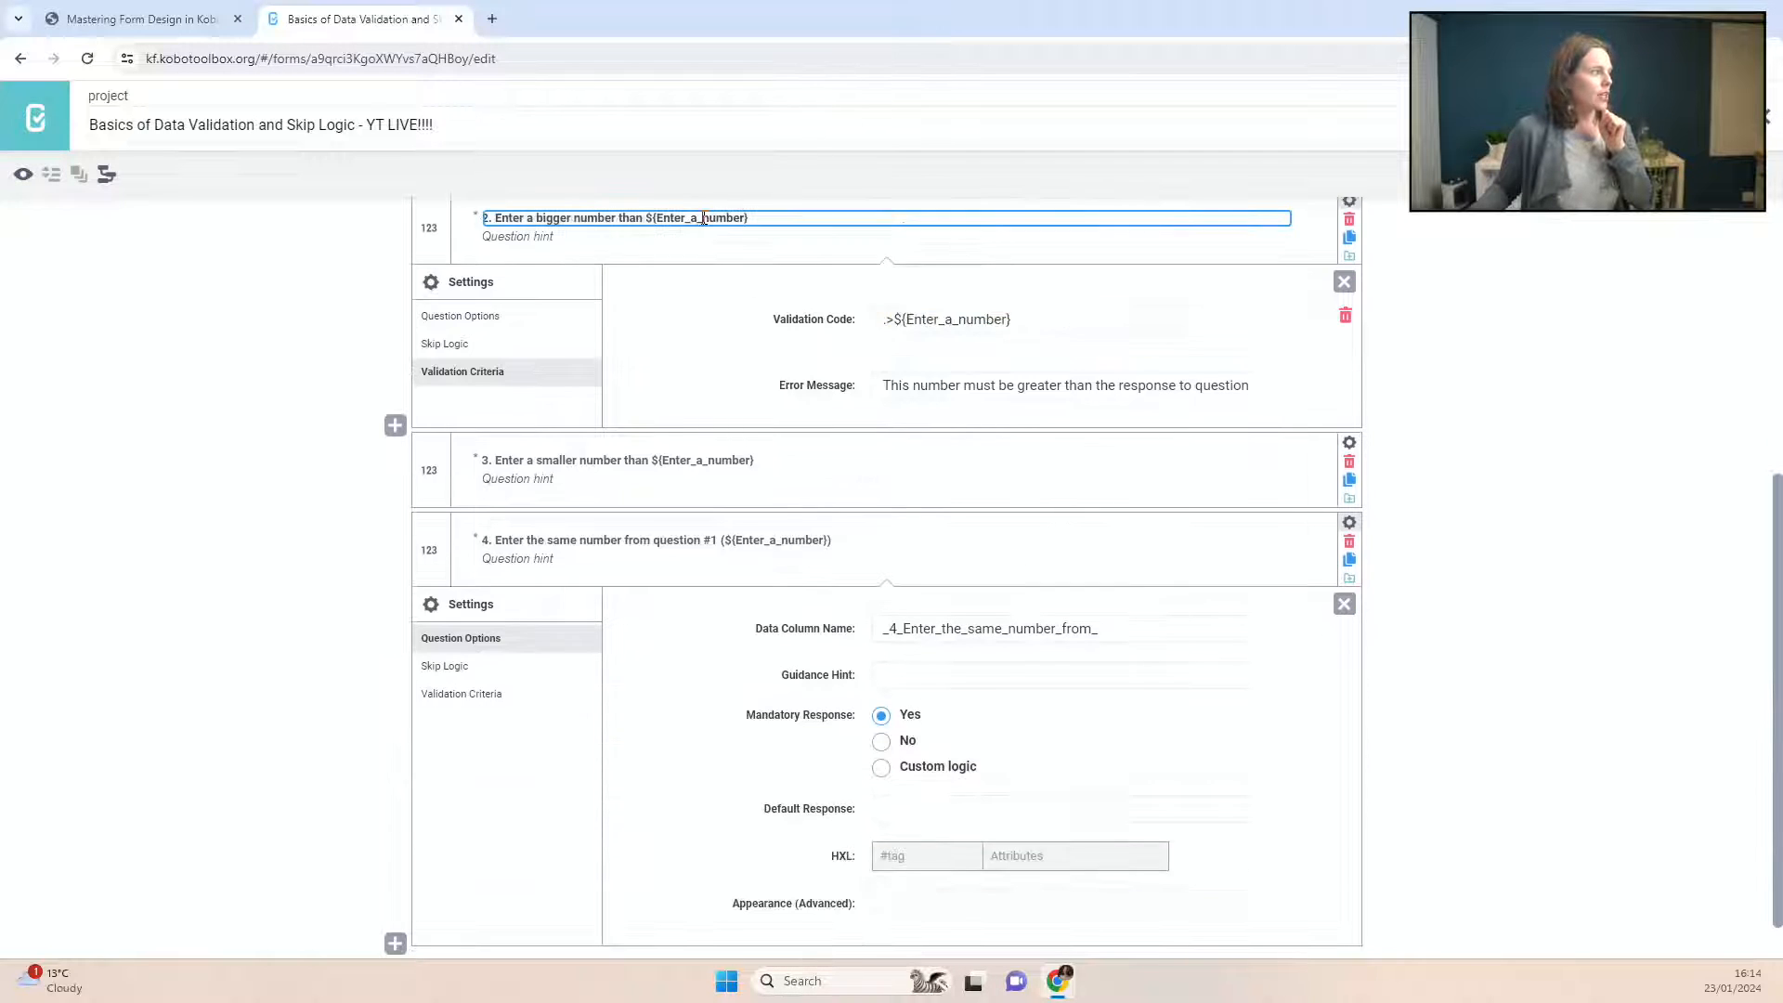
click(735, 459)
click(788, 540)
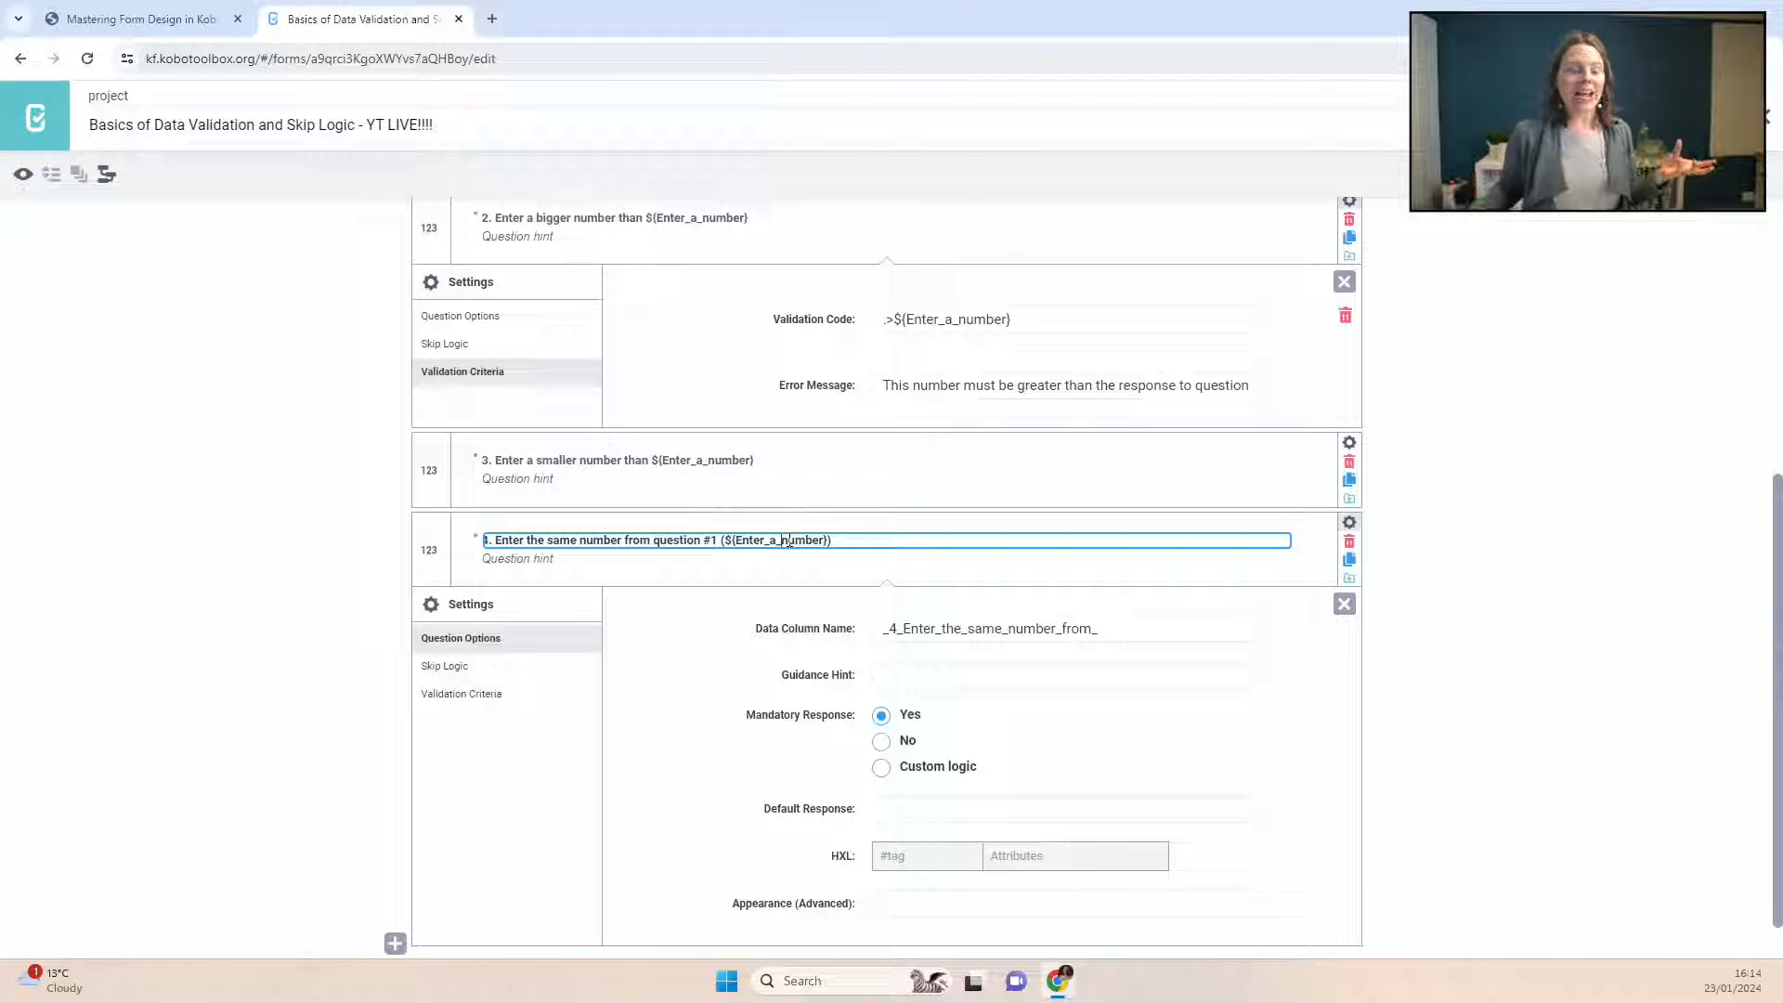
Step: Remove the "_1_" prefix from the first question's data column name so it reads "Enter_a_number", and save the form
scroll(915, 654, up, 5)
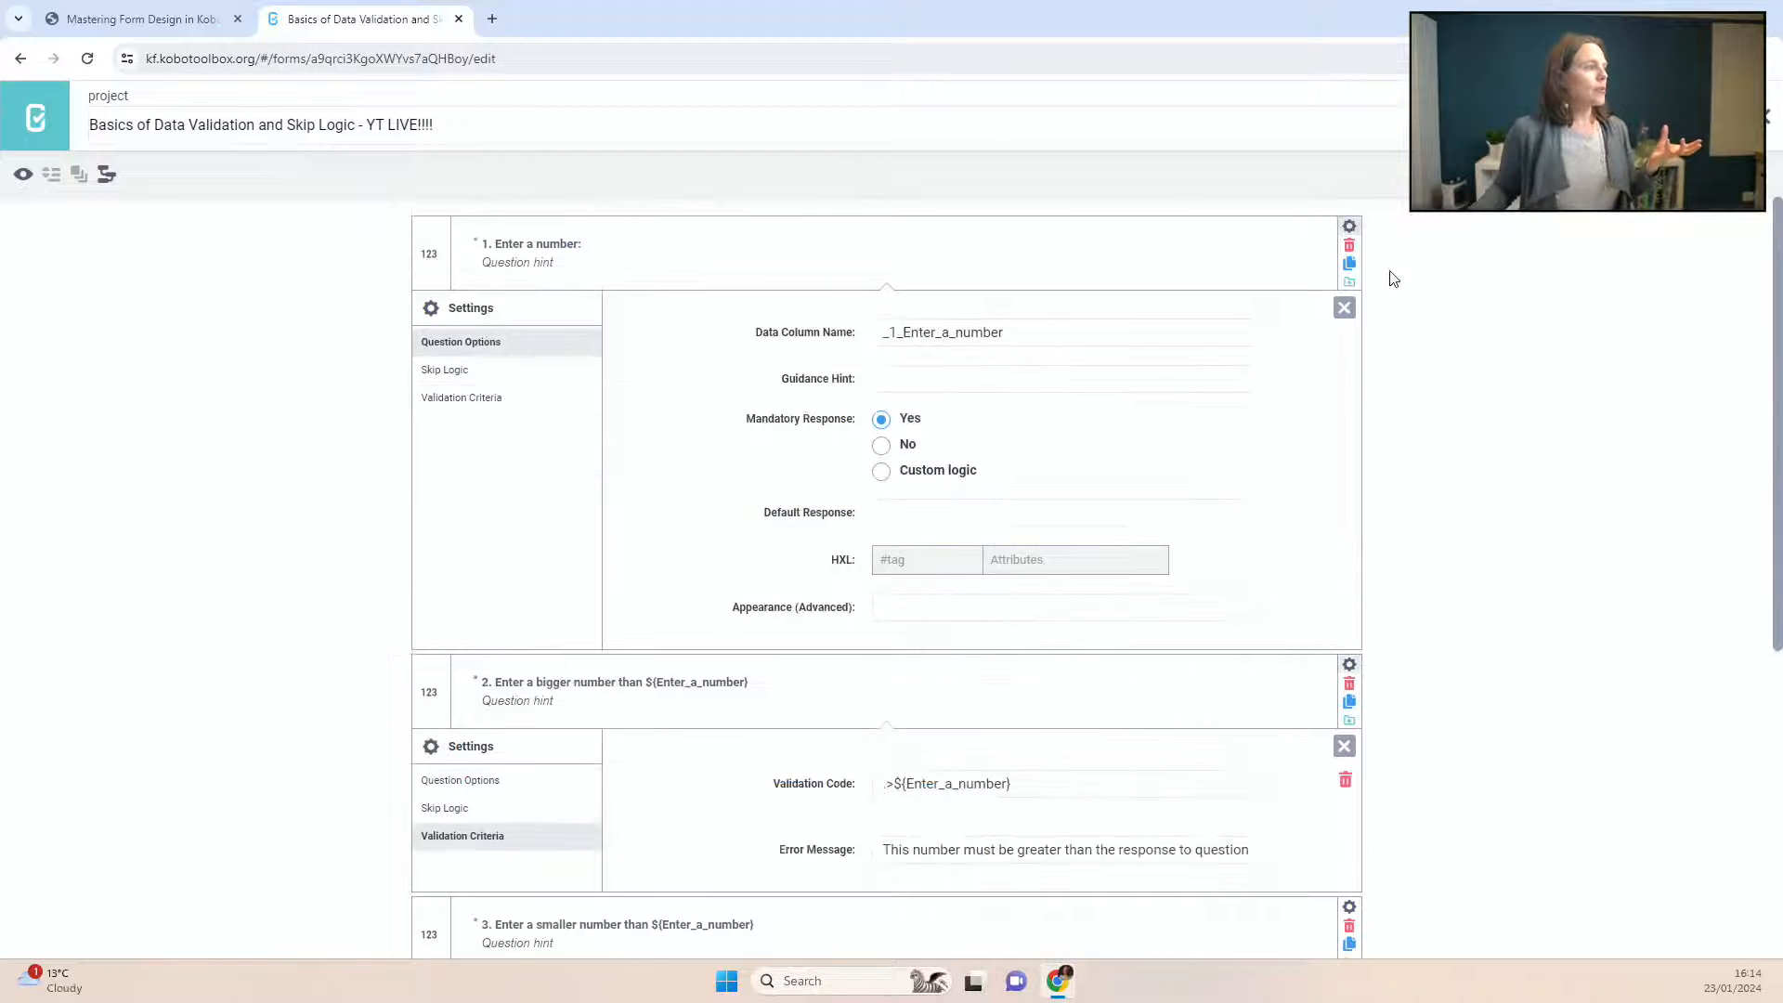
drag(904, 331, 883, 333)
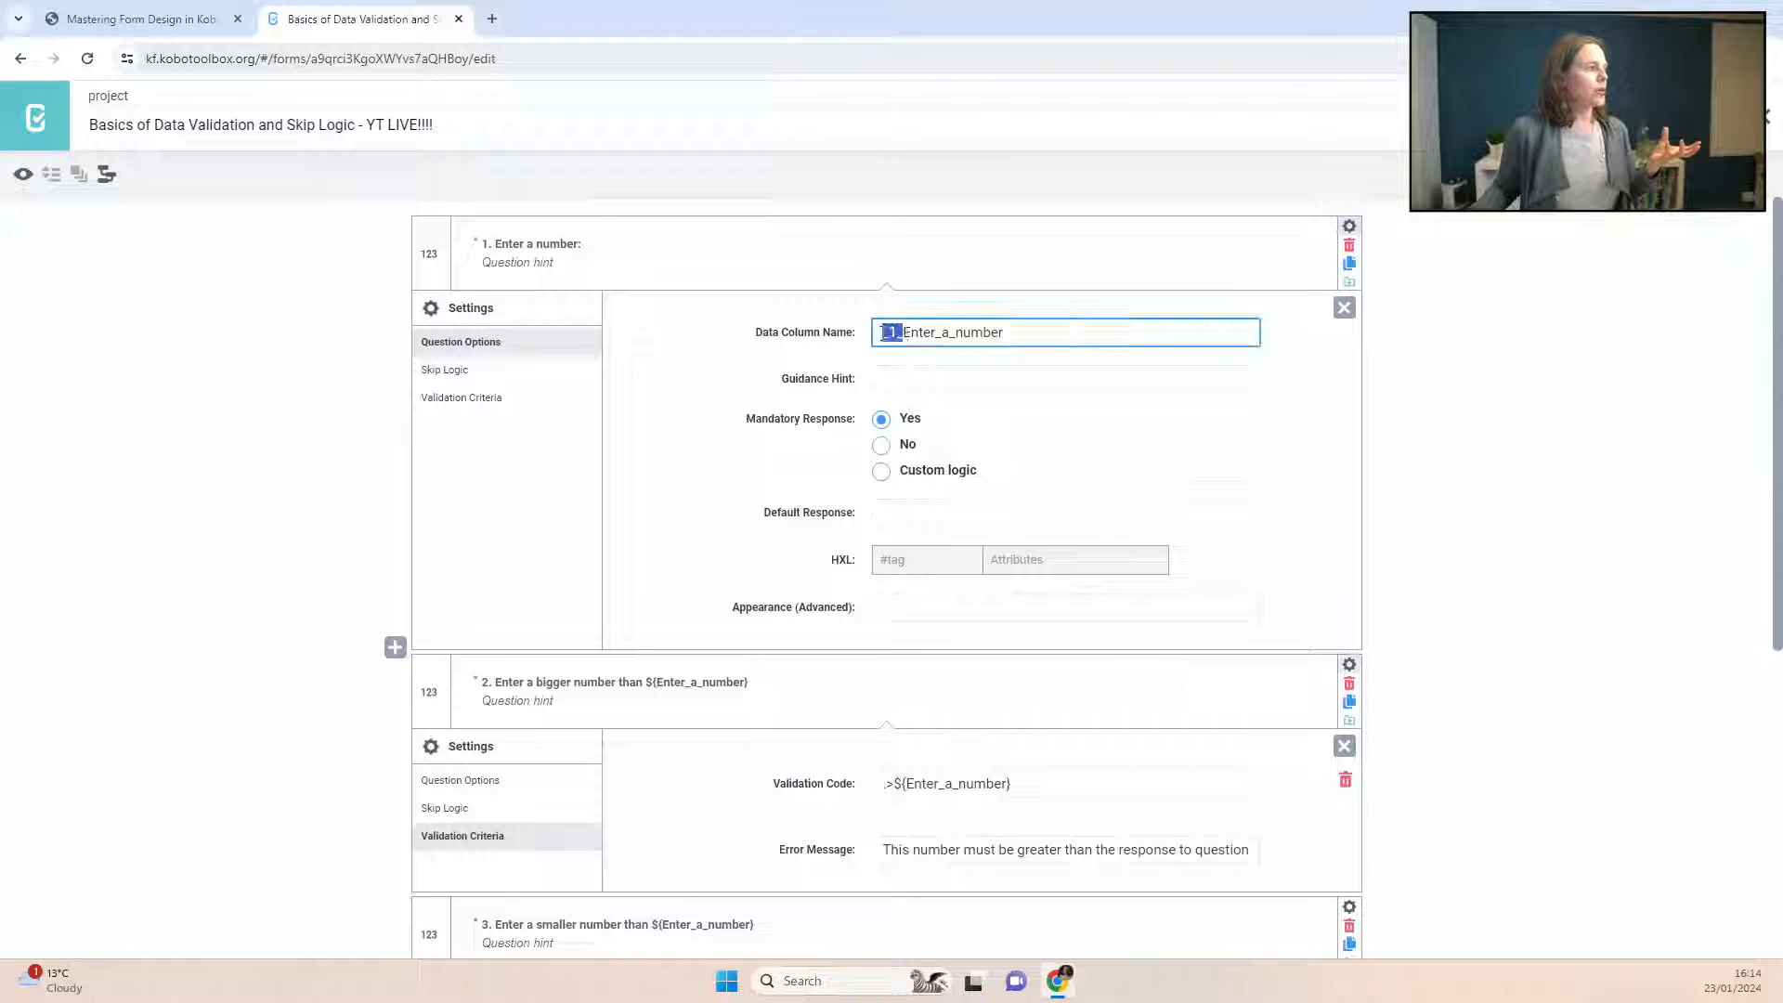
key(BackSpace)
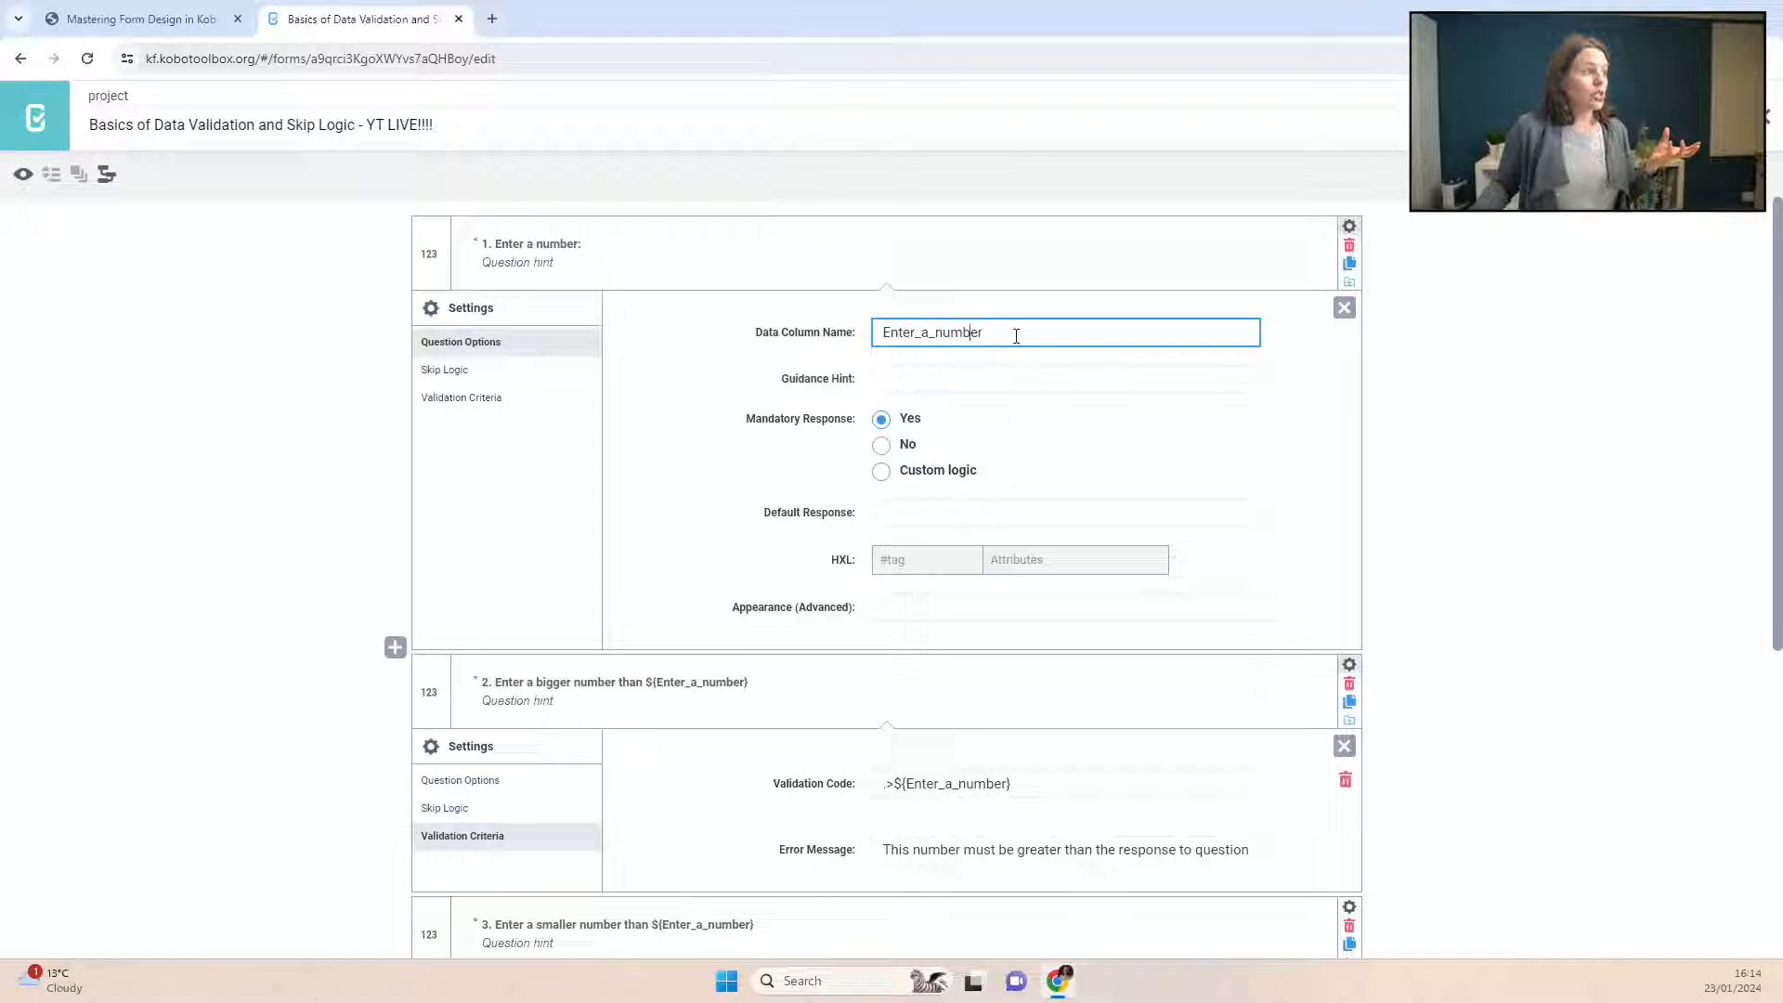
drag(985, 333, 880, 333)
click(1486, 206)
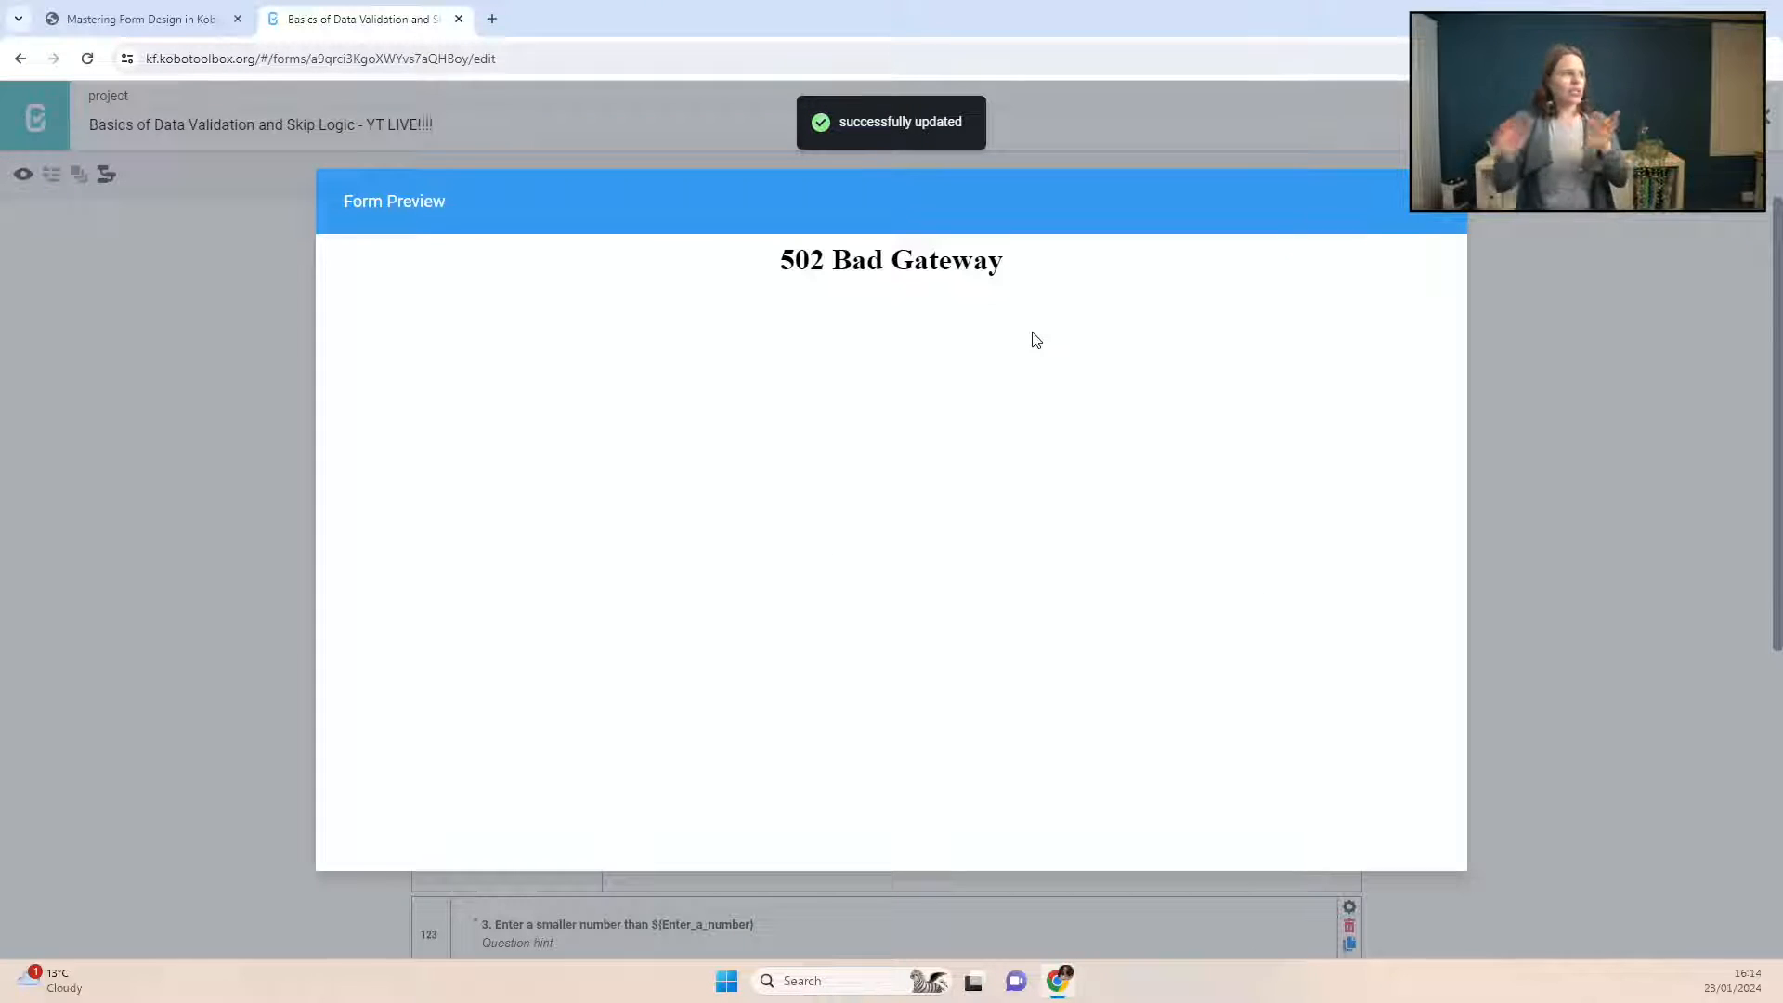
Step: Close and reopen the form preview, answering question 1 with 500 and question 2 with 502
click(1440, 201)
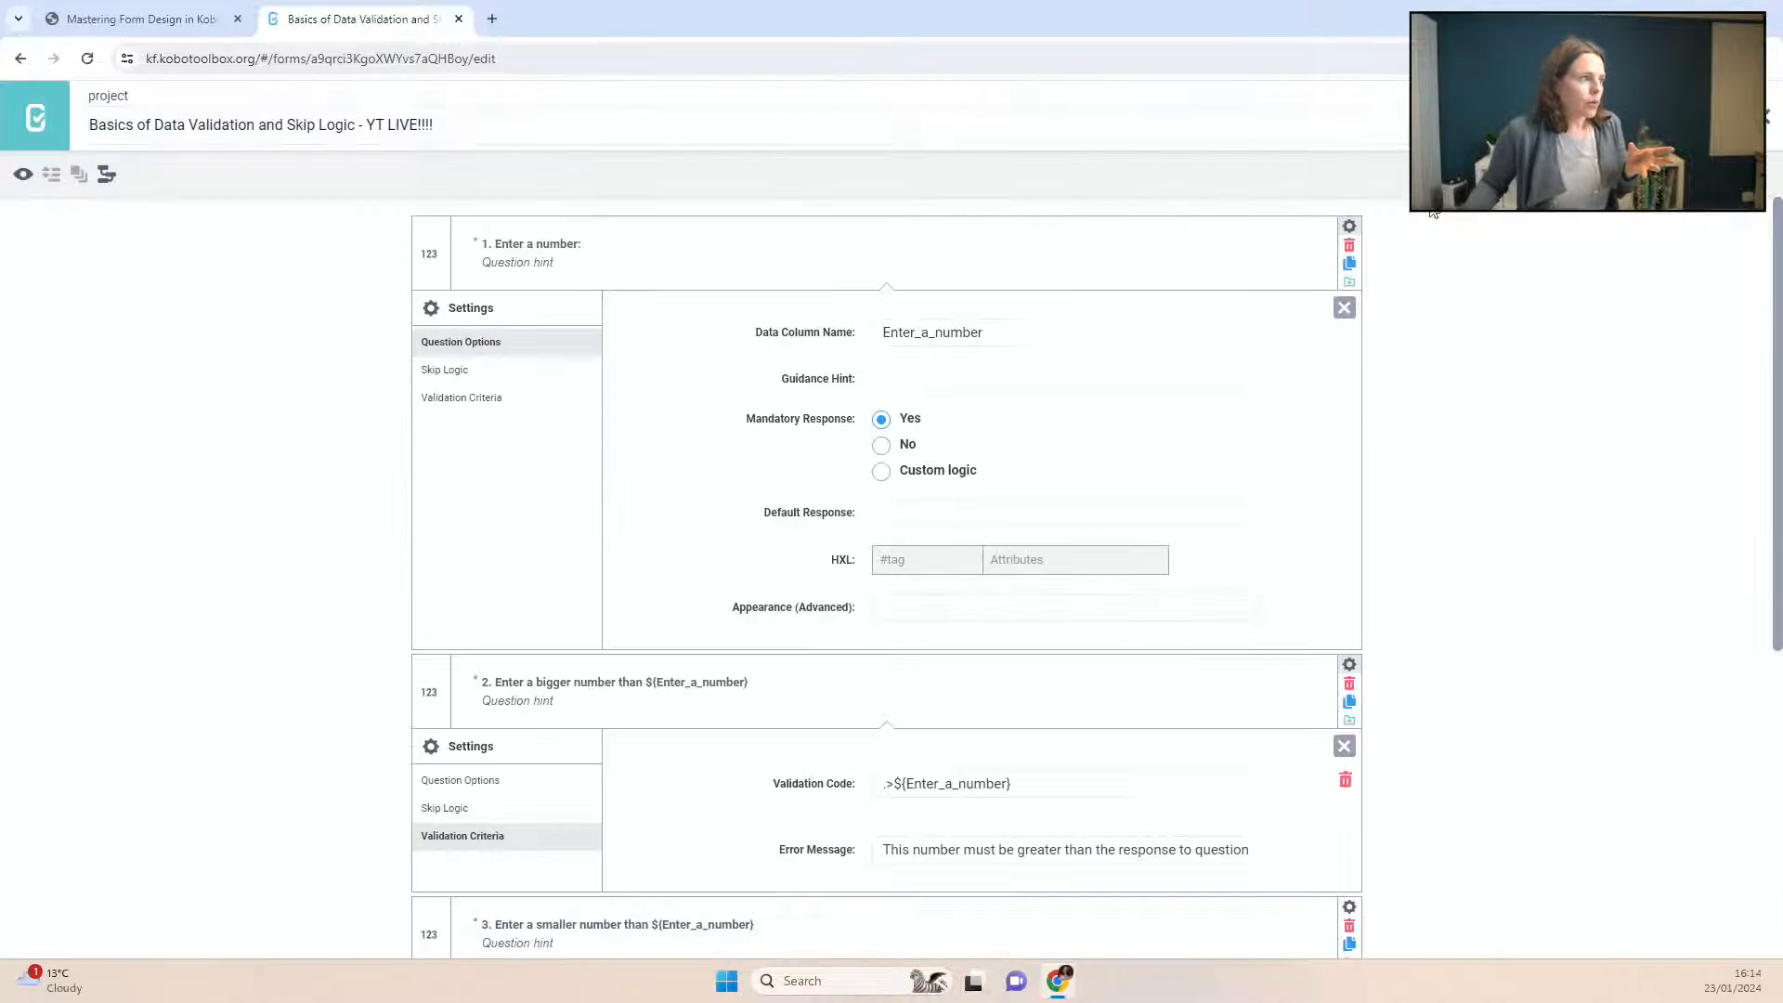
click(23, 175)
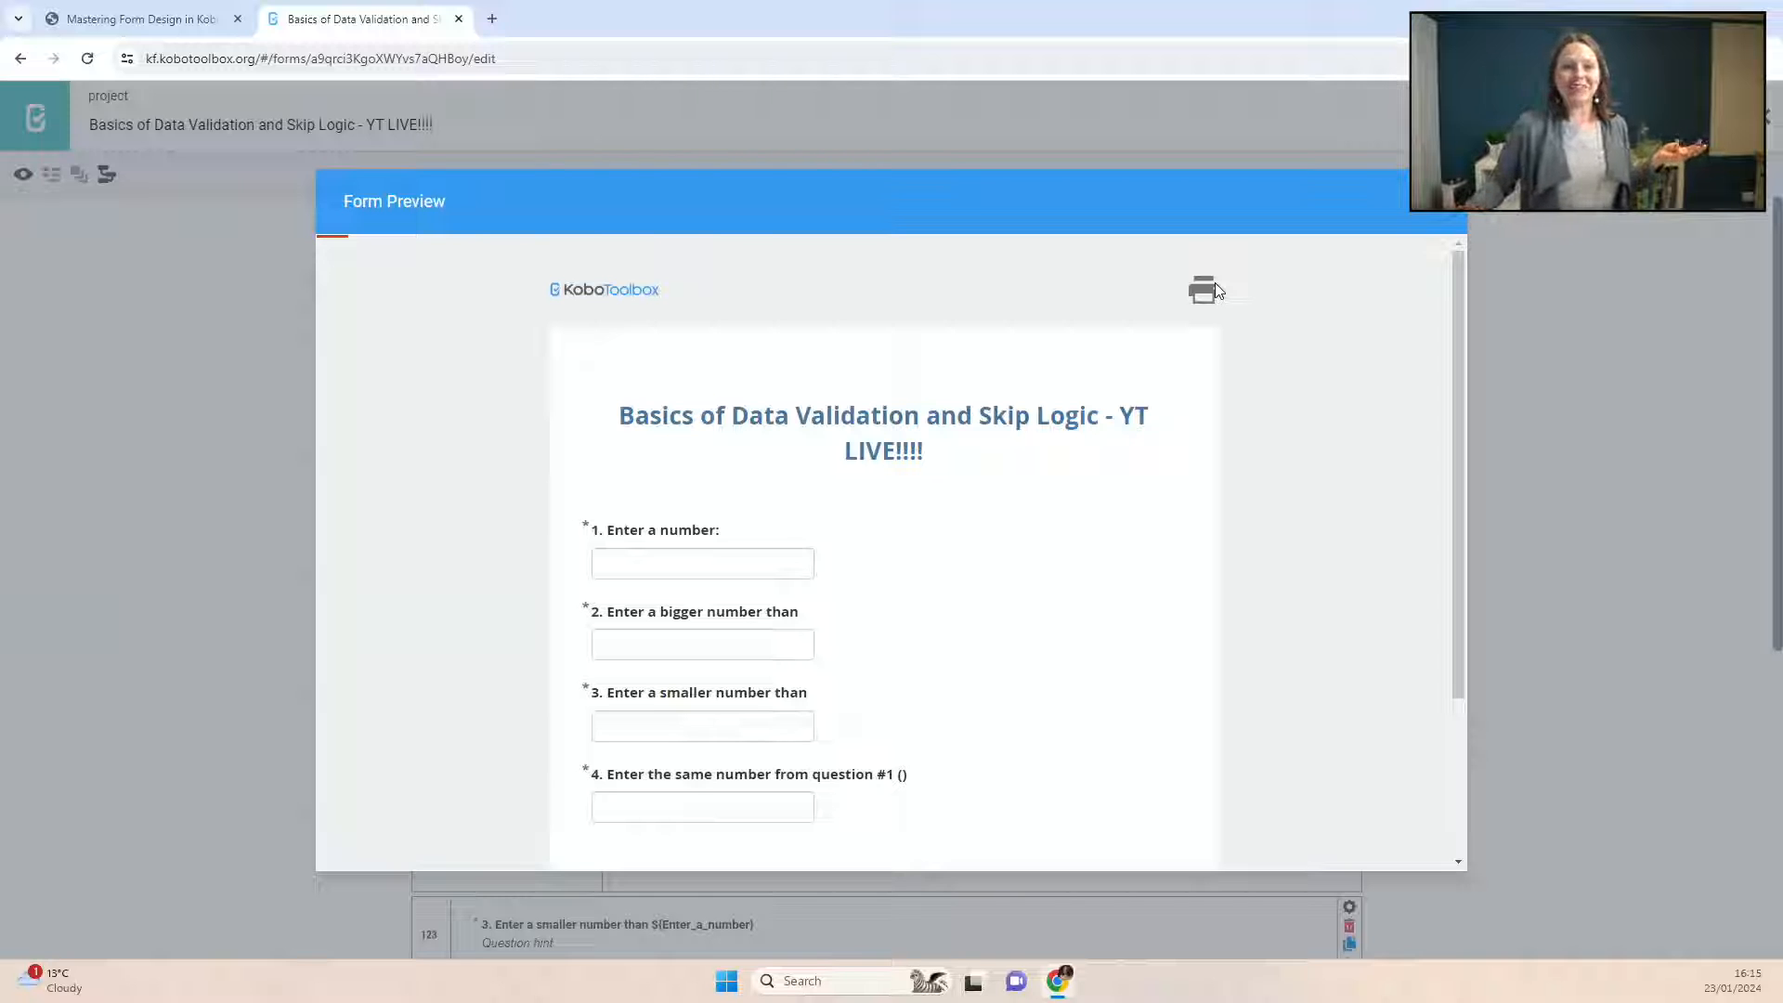
click(706, 563)
text(500)
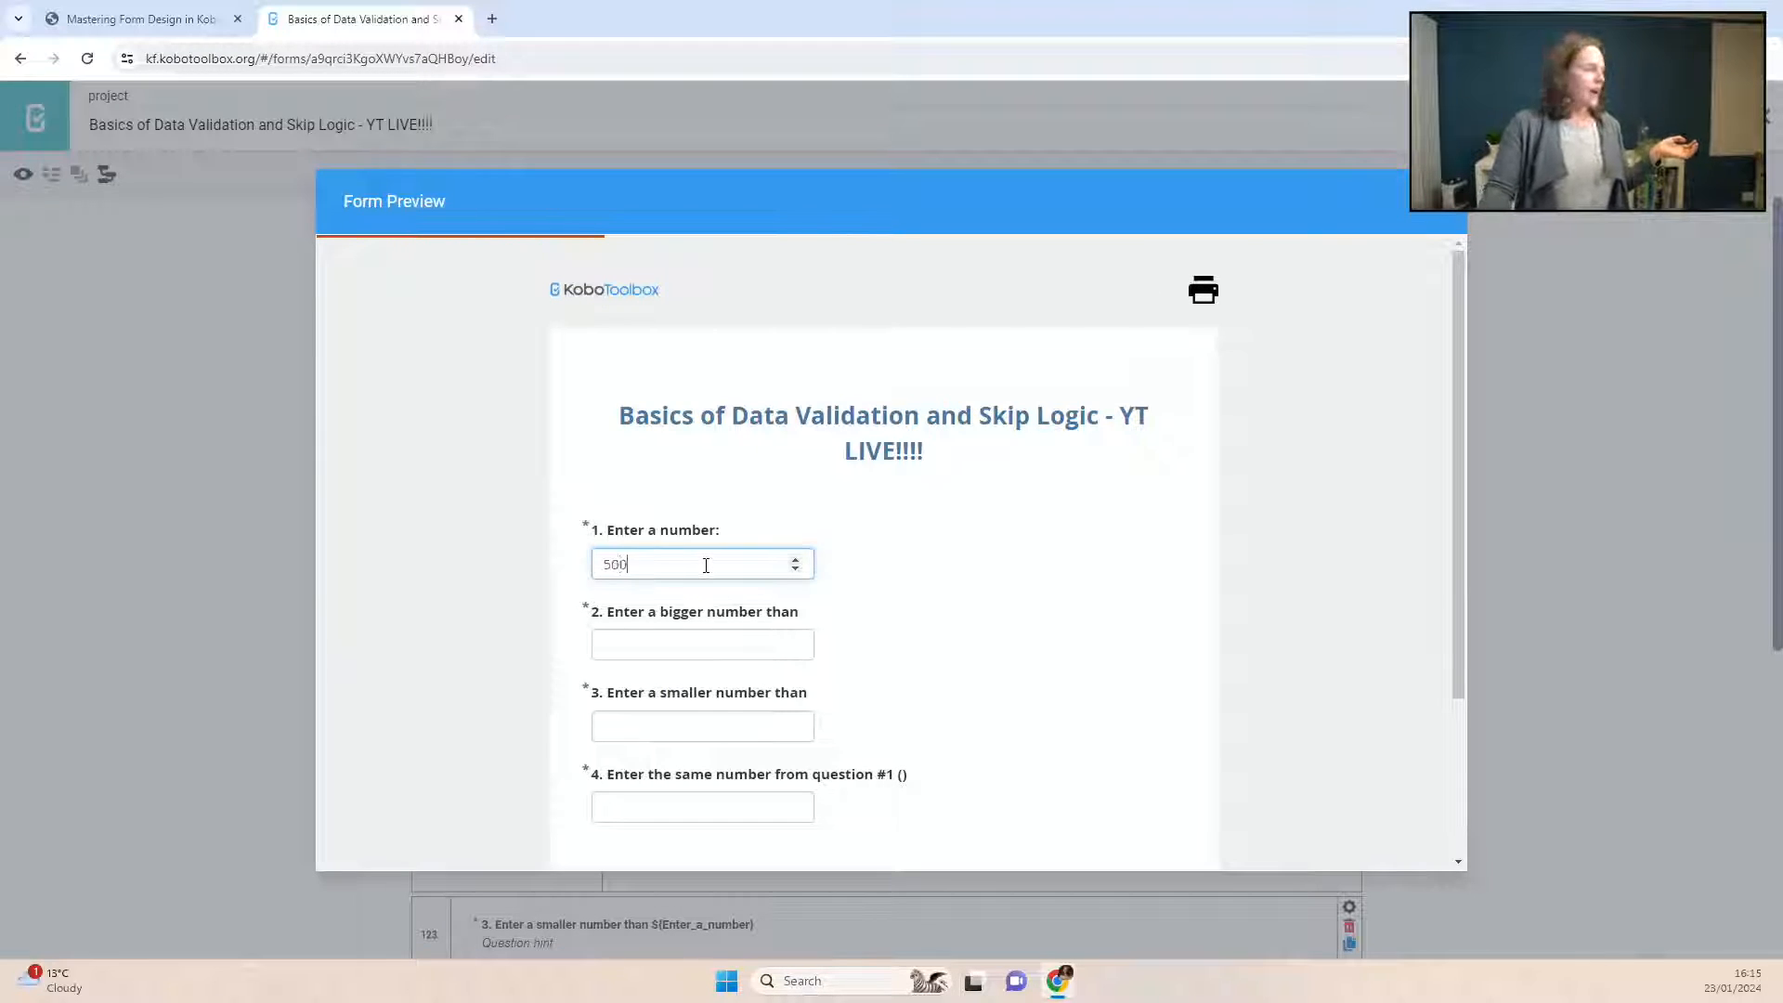
click(750, 641)
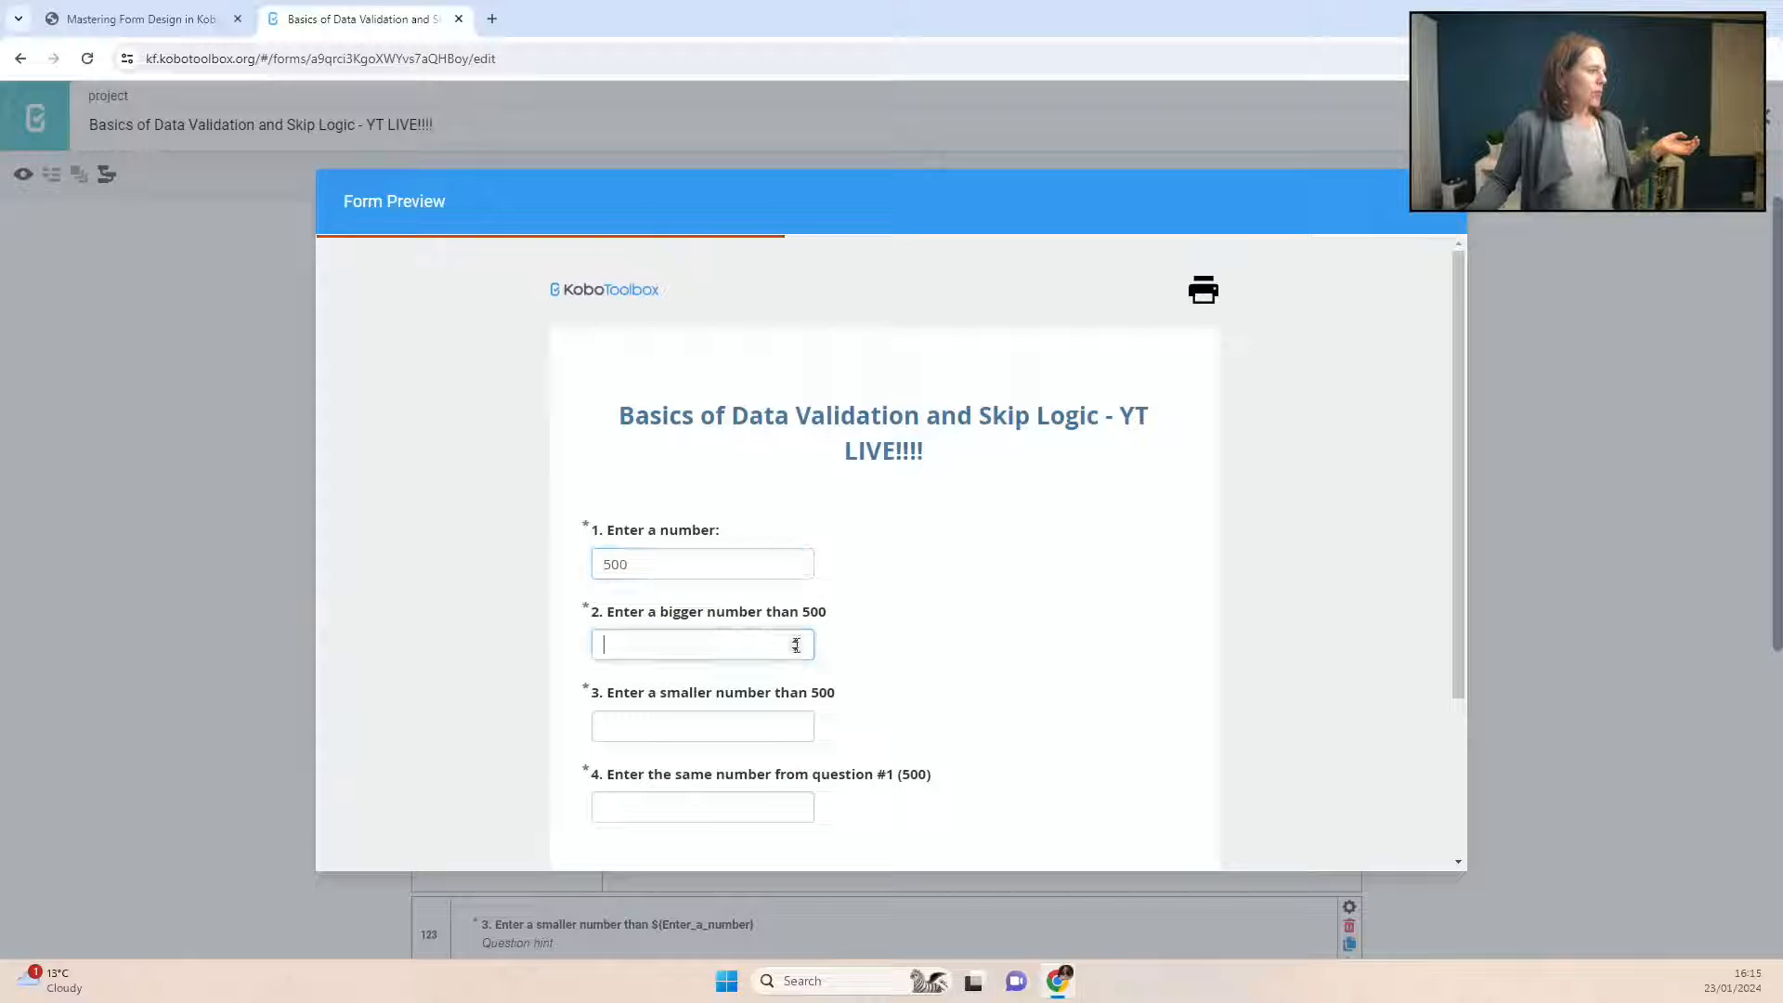
text(502)
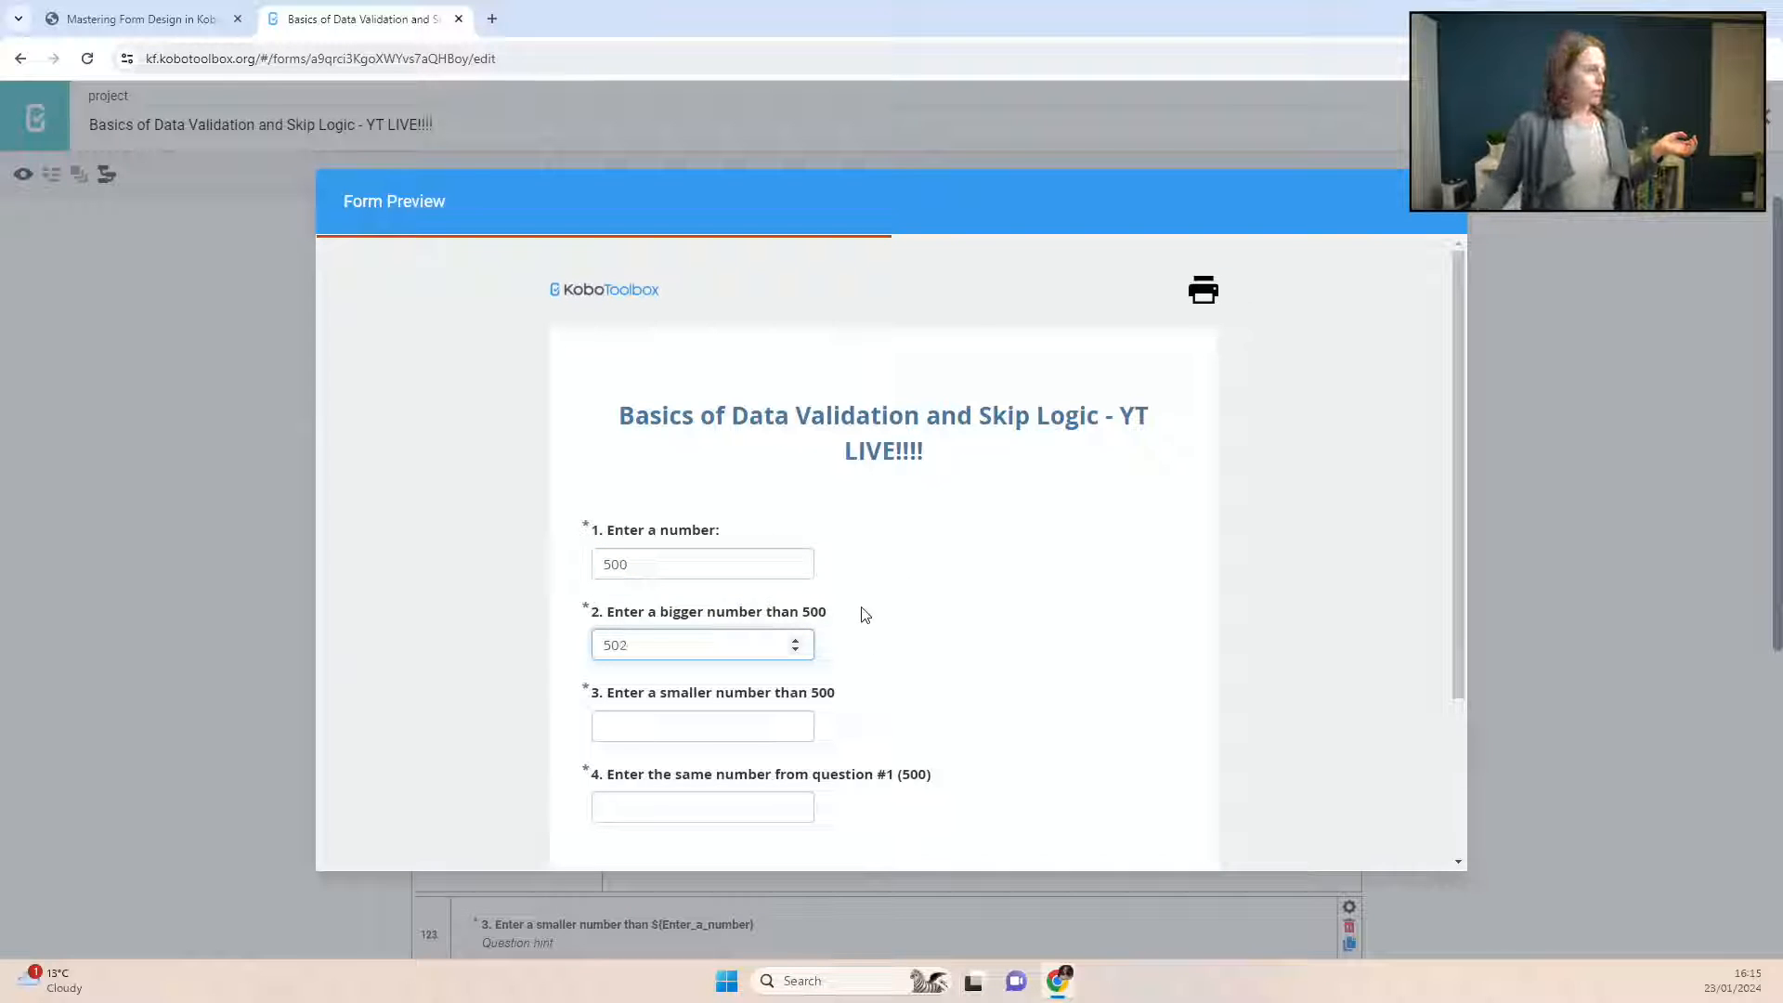
click(674, 722)
Step: Test question 2's validation with the smaller number 452 and correct the answer to 532
drag(641, 645, 569, 644)
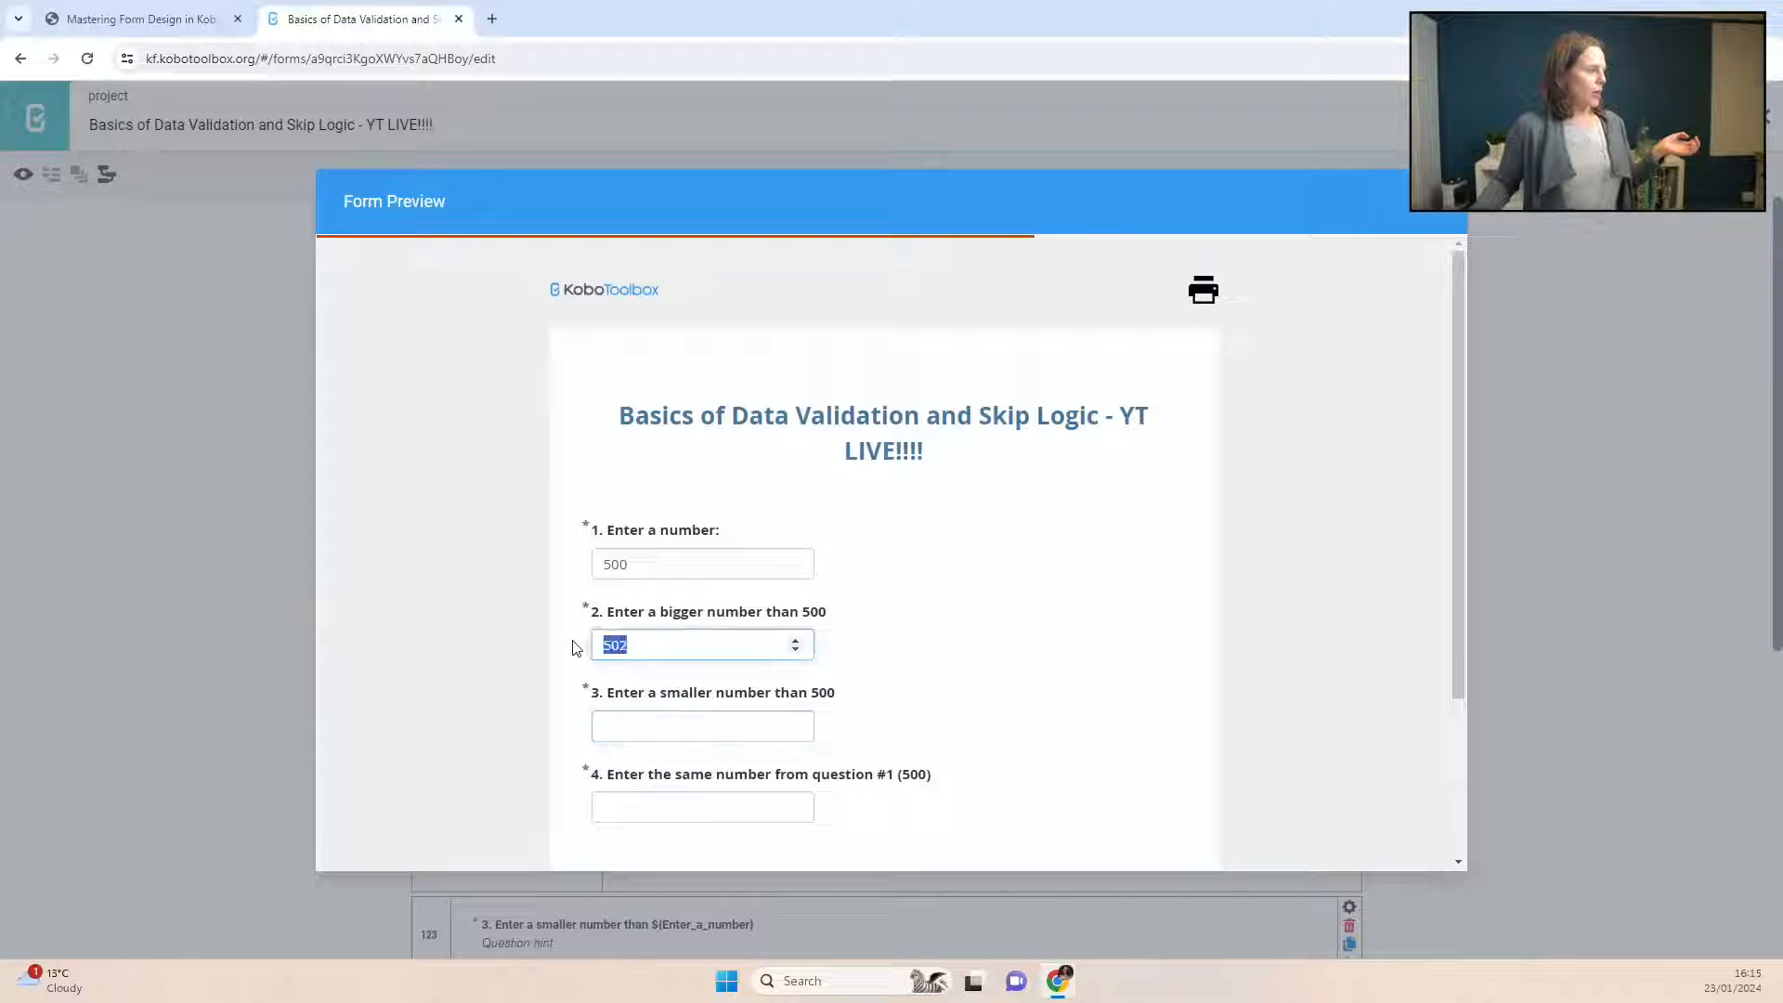
text(4)
click(559, 644)
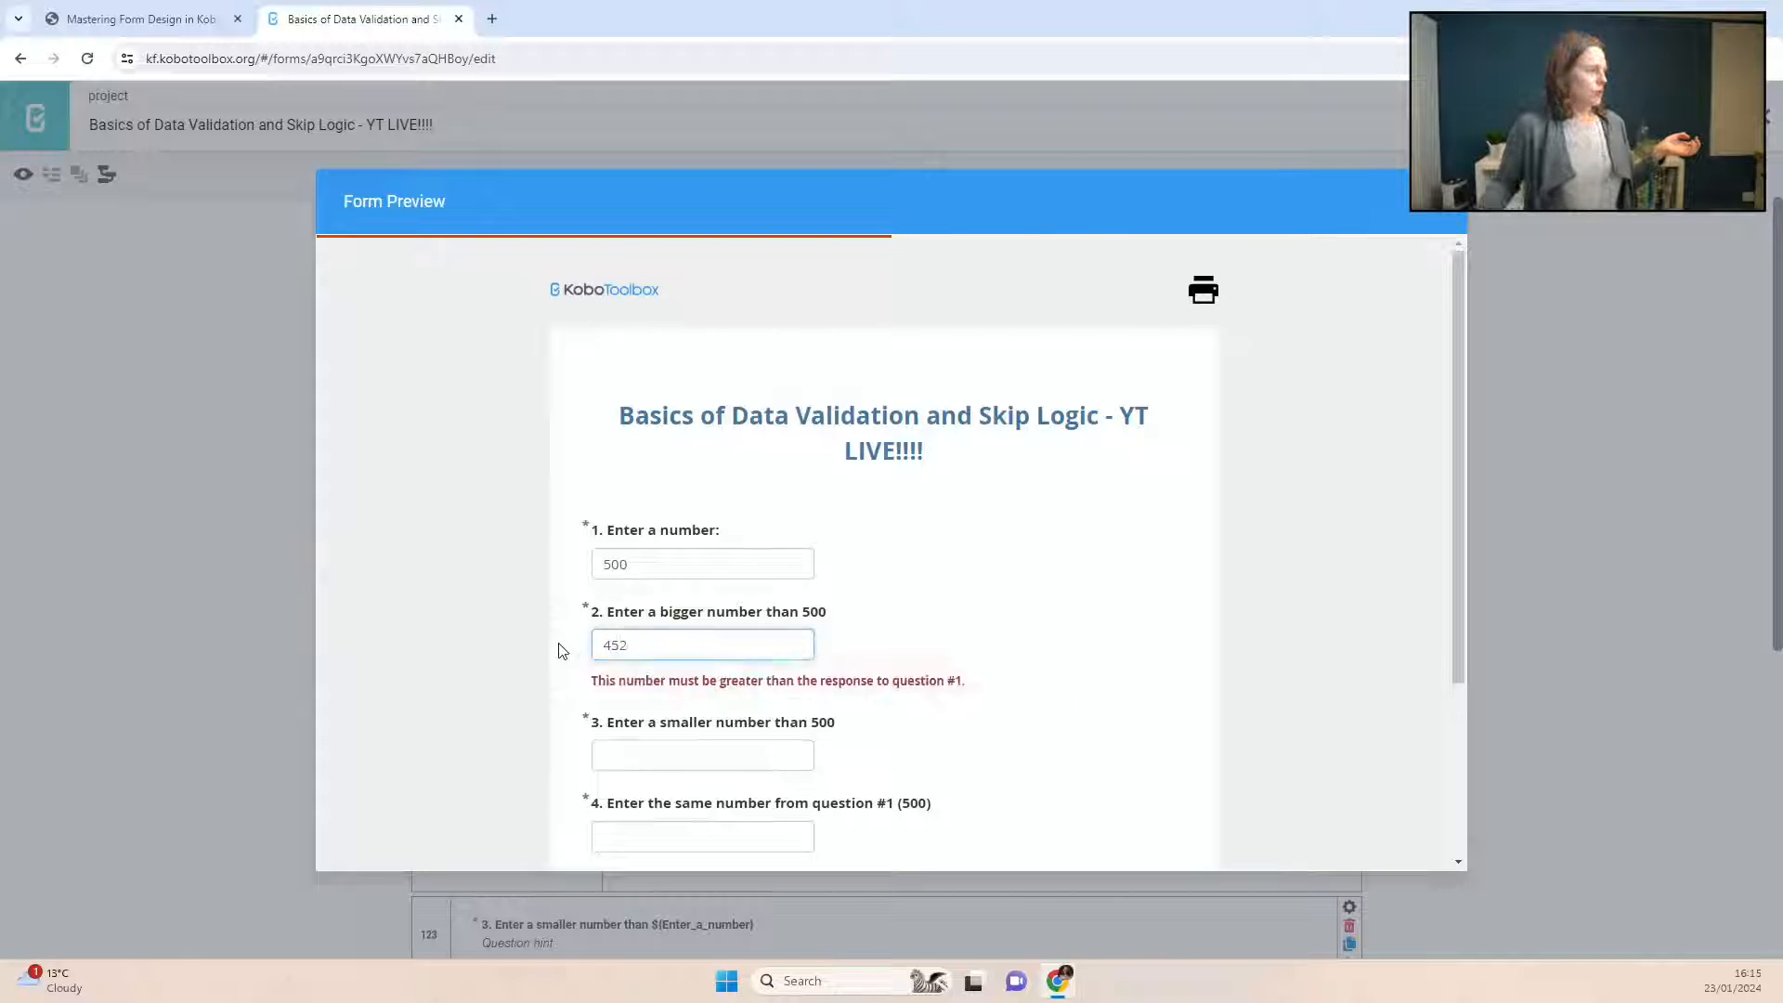
click(645, 645)
key(BackSpace)
key(BackSpace)
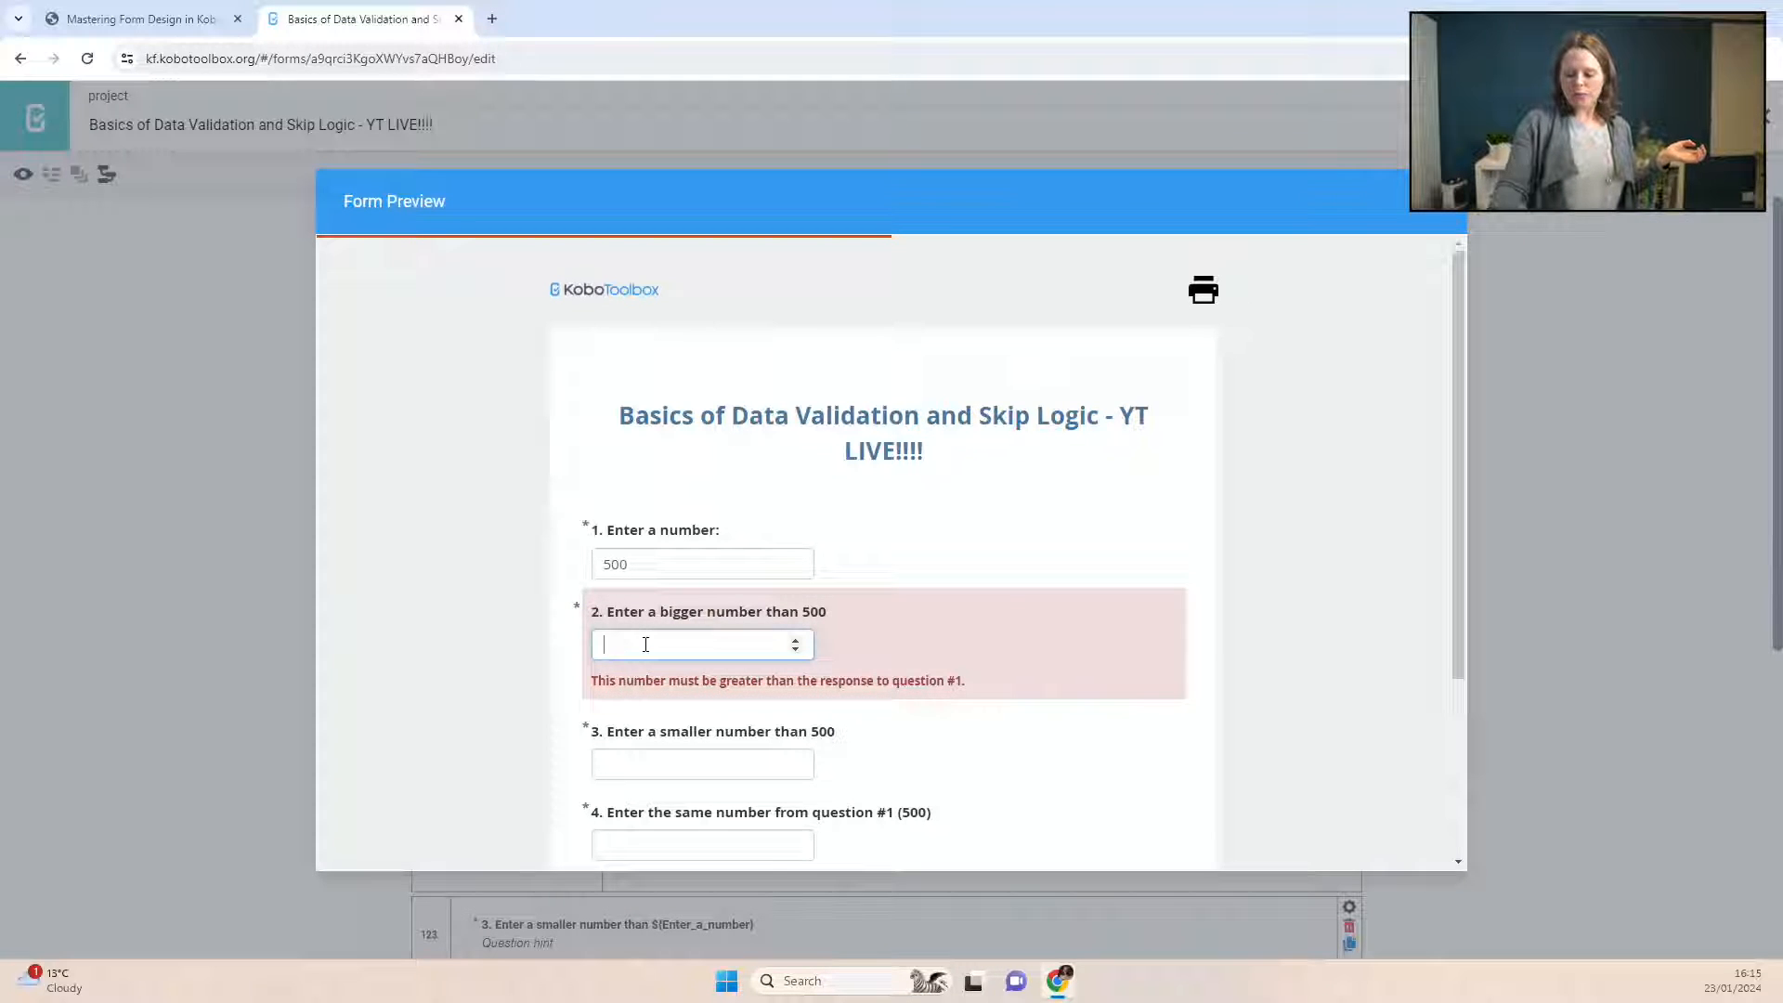
click(727, 757)
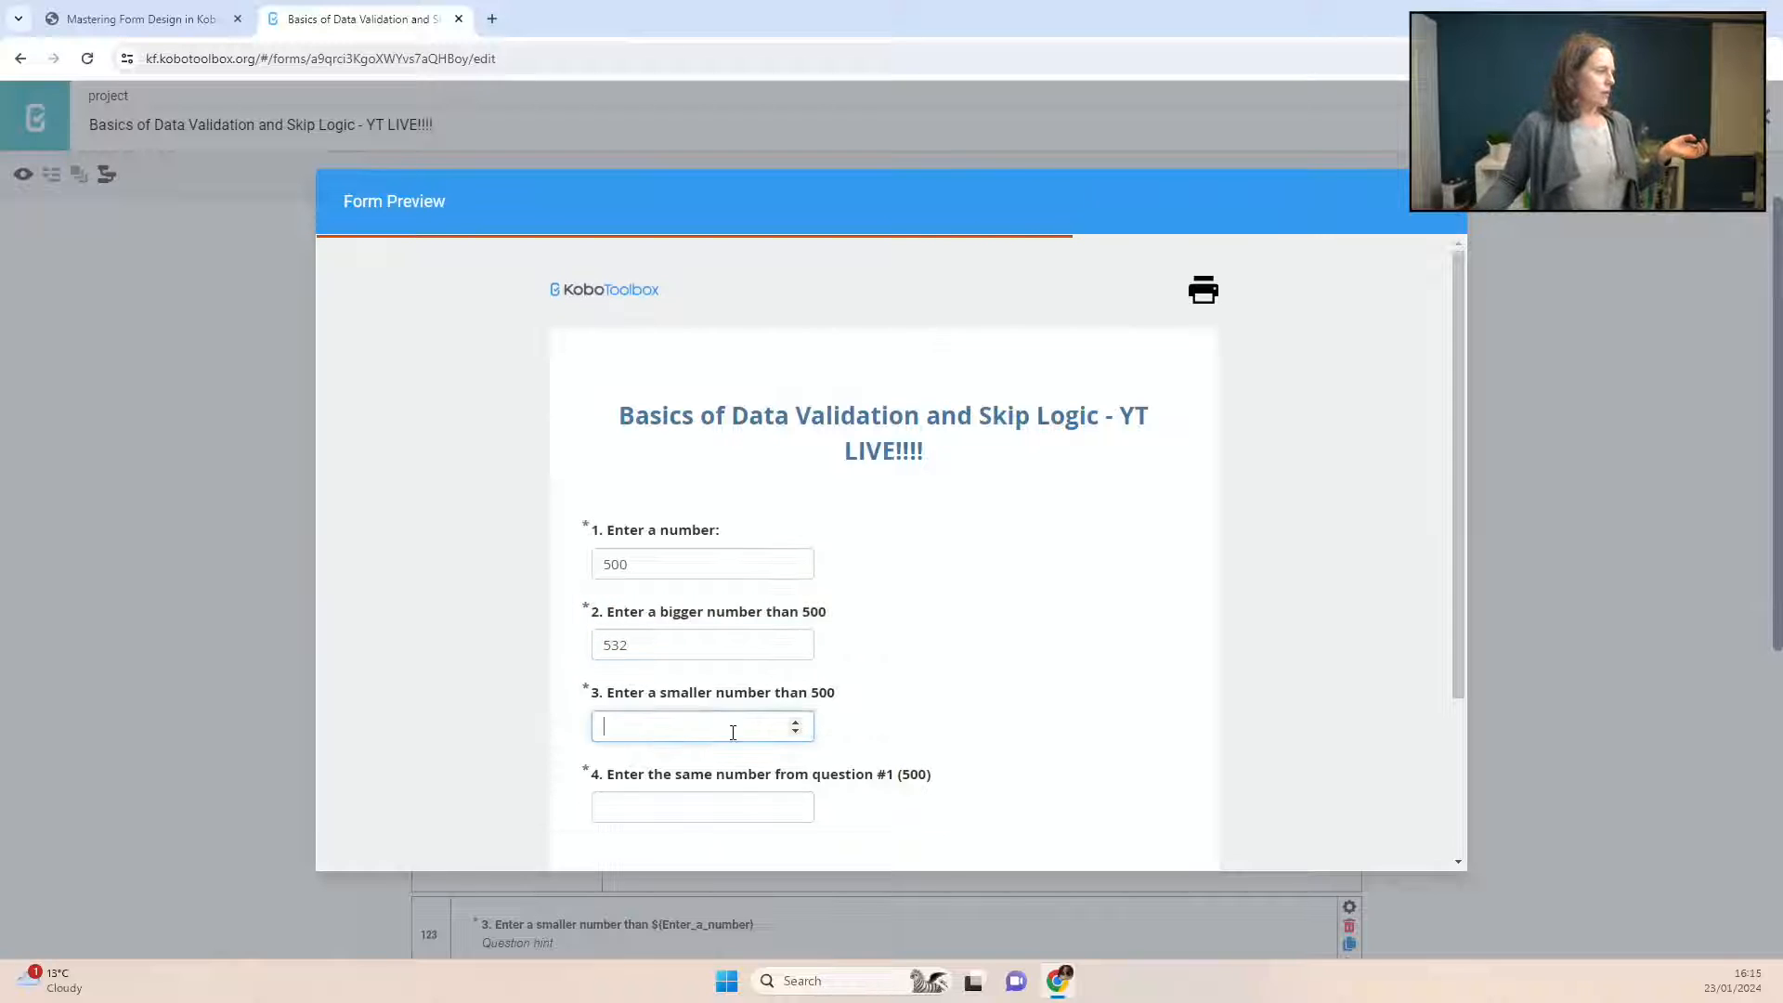
Step: Test question 3's validation with the larger number 4000 and correct the answer to 400
scroll(898, 724, down, 3)
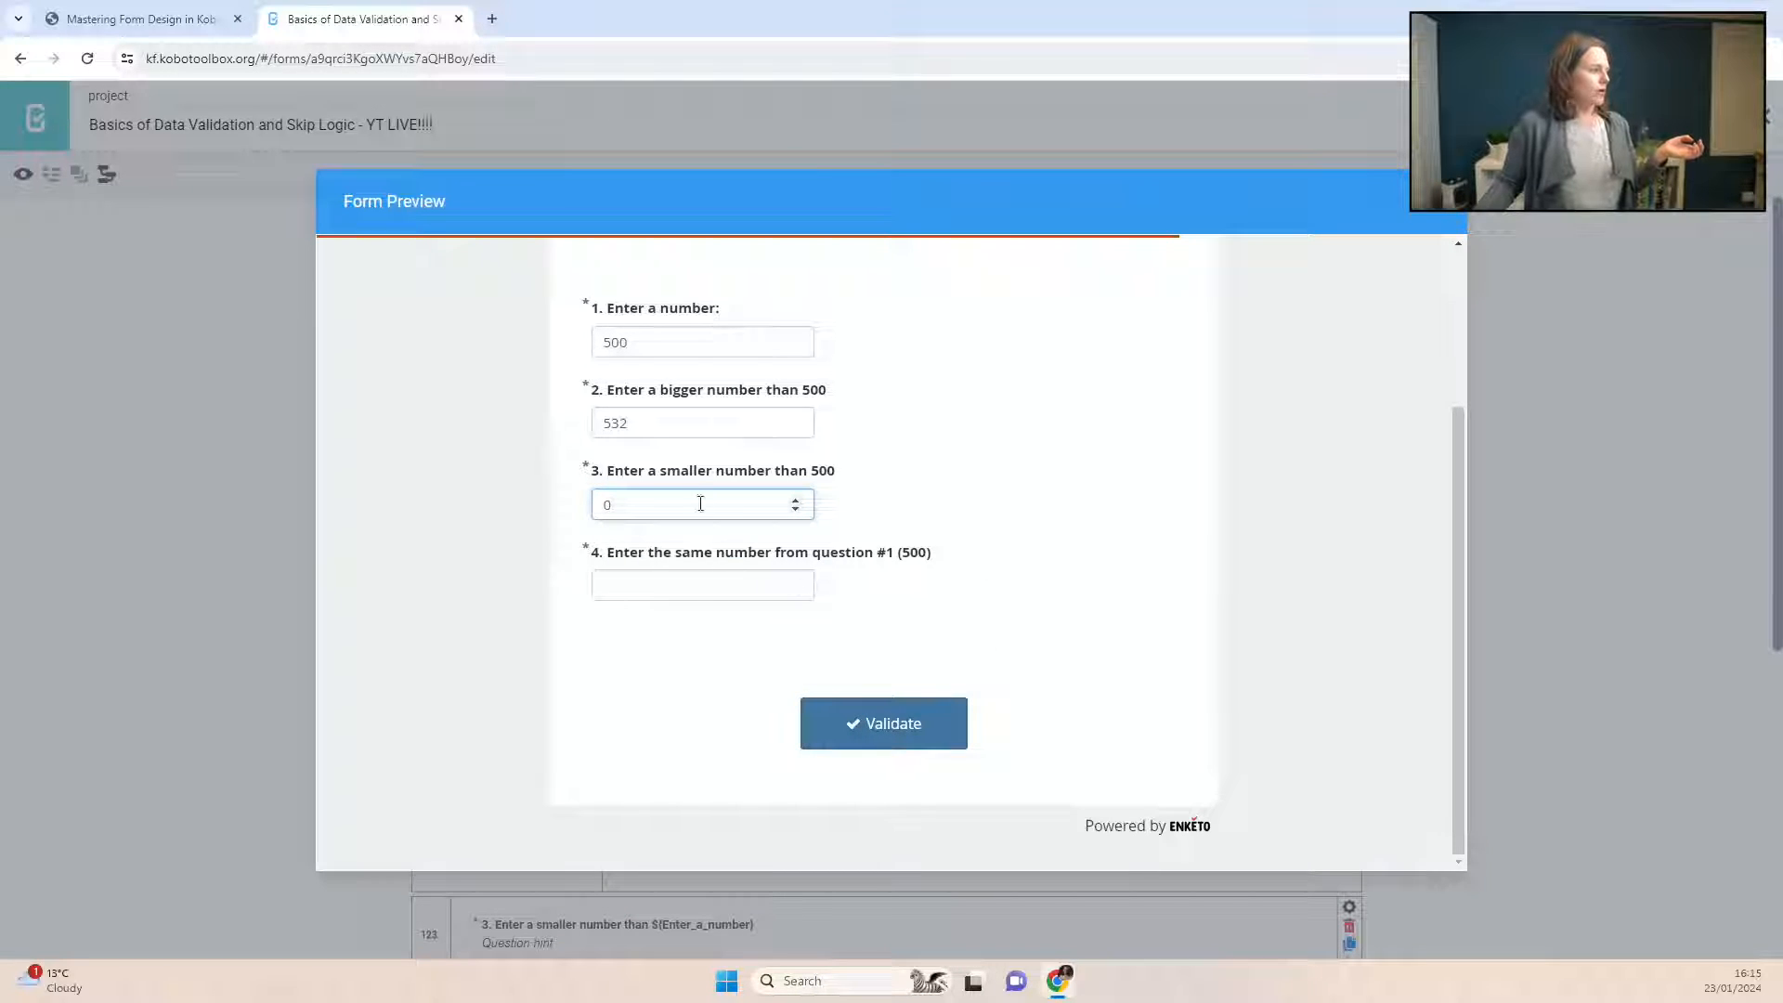
click(795, 500)
click(795, 501)
click(795, 500)
click(795, 501)
drag(672, 501, 590, 510)
click(640, 504)
text(000)
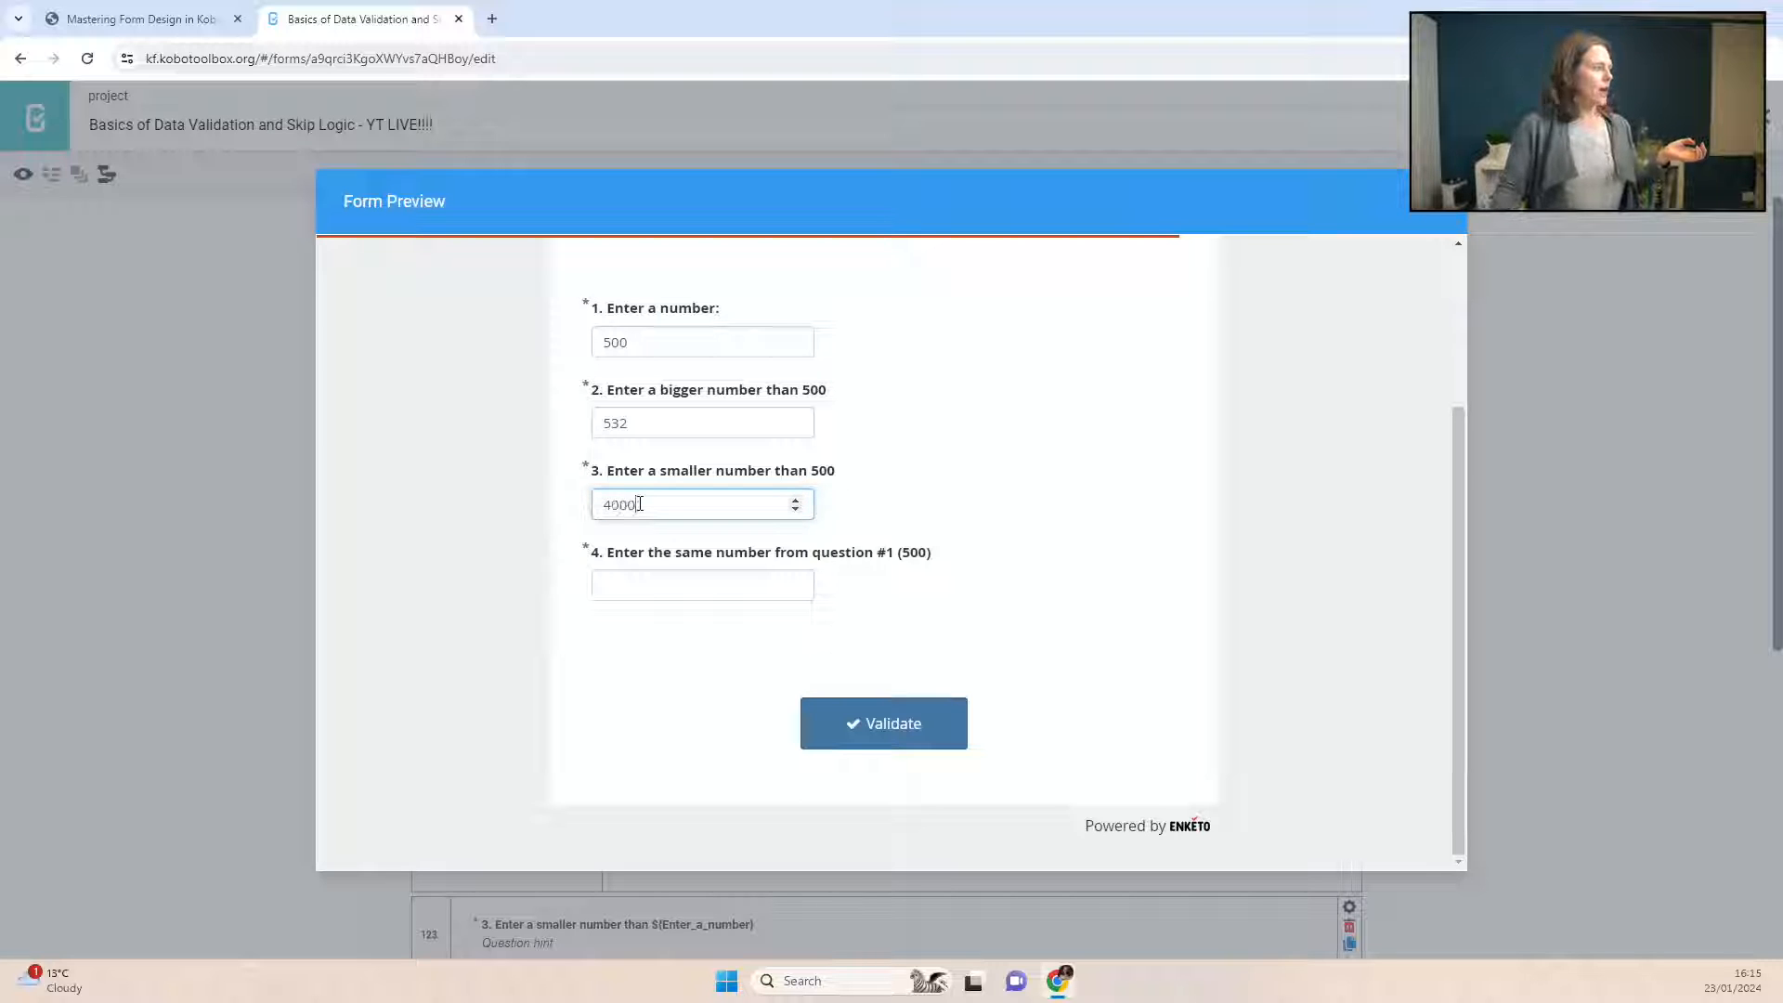
click(901, 555)
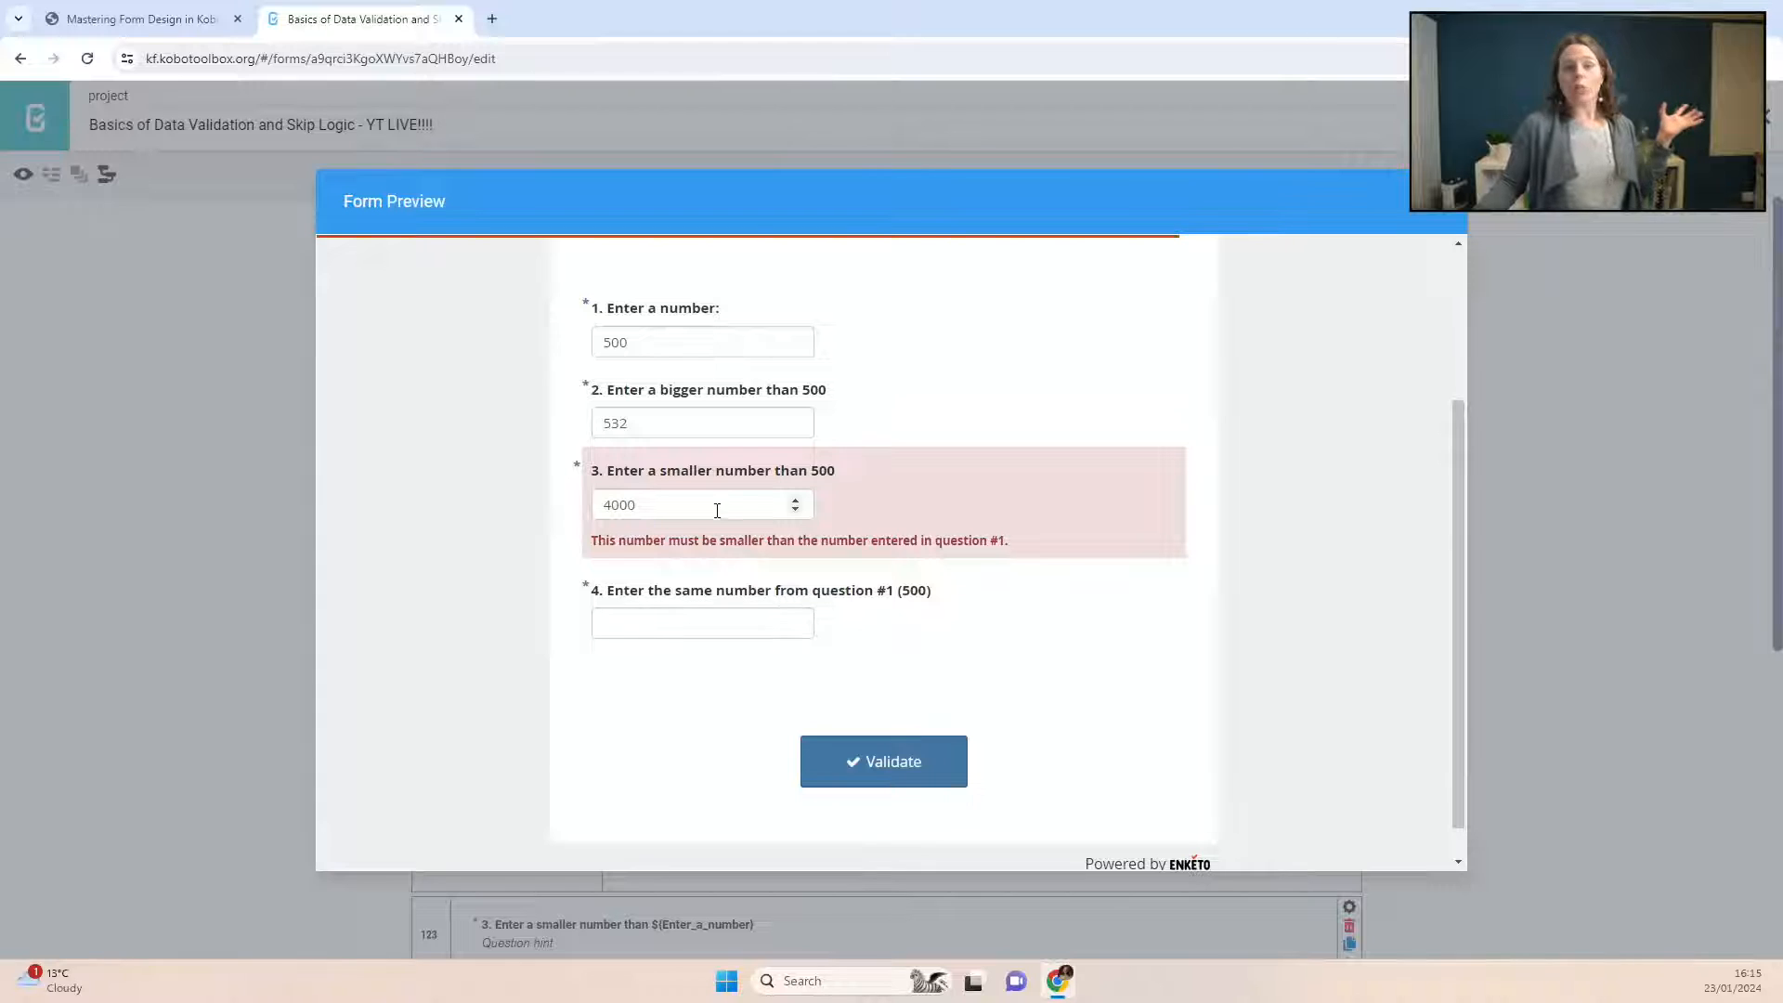
click(642, 510)
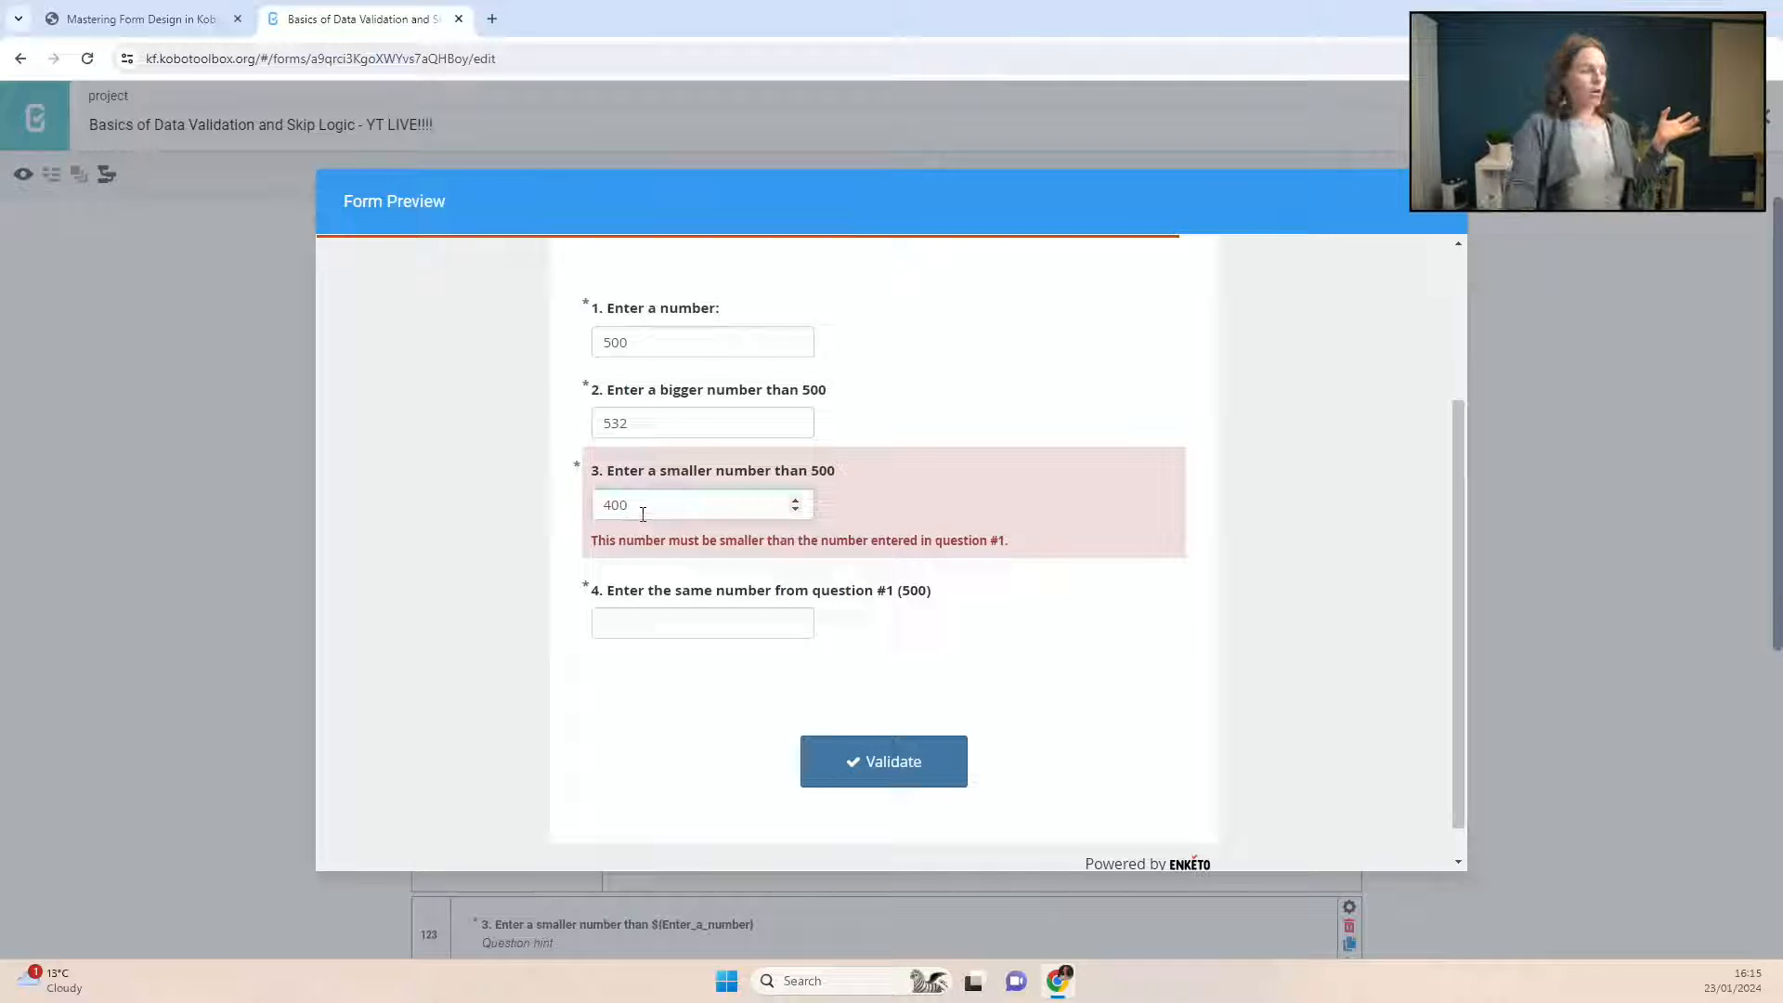
key(Tab)
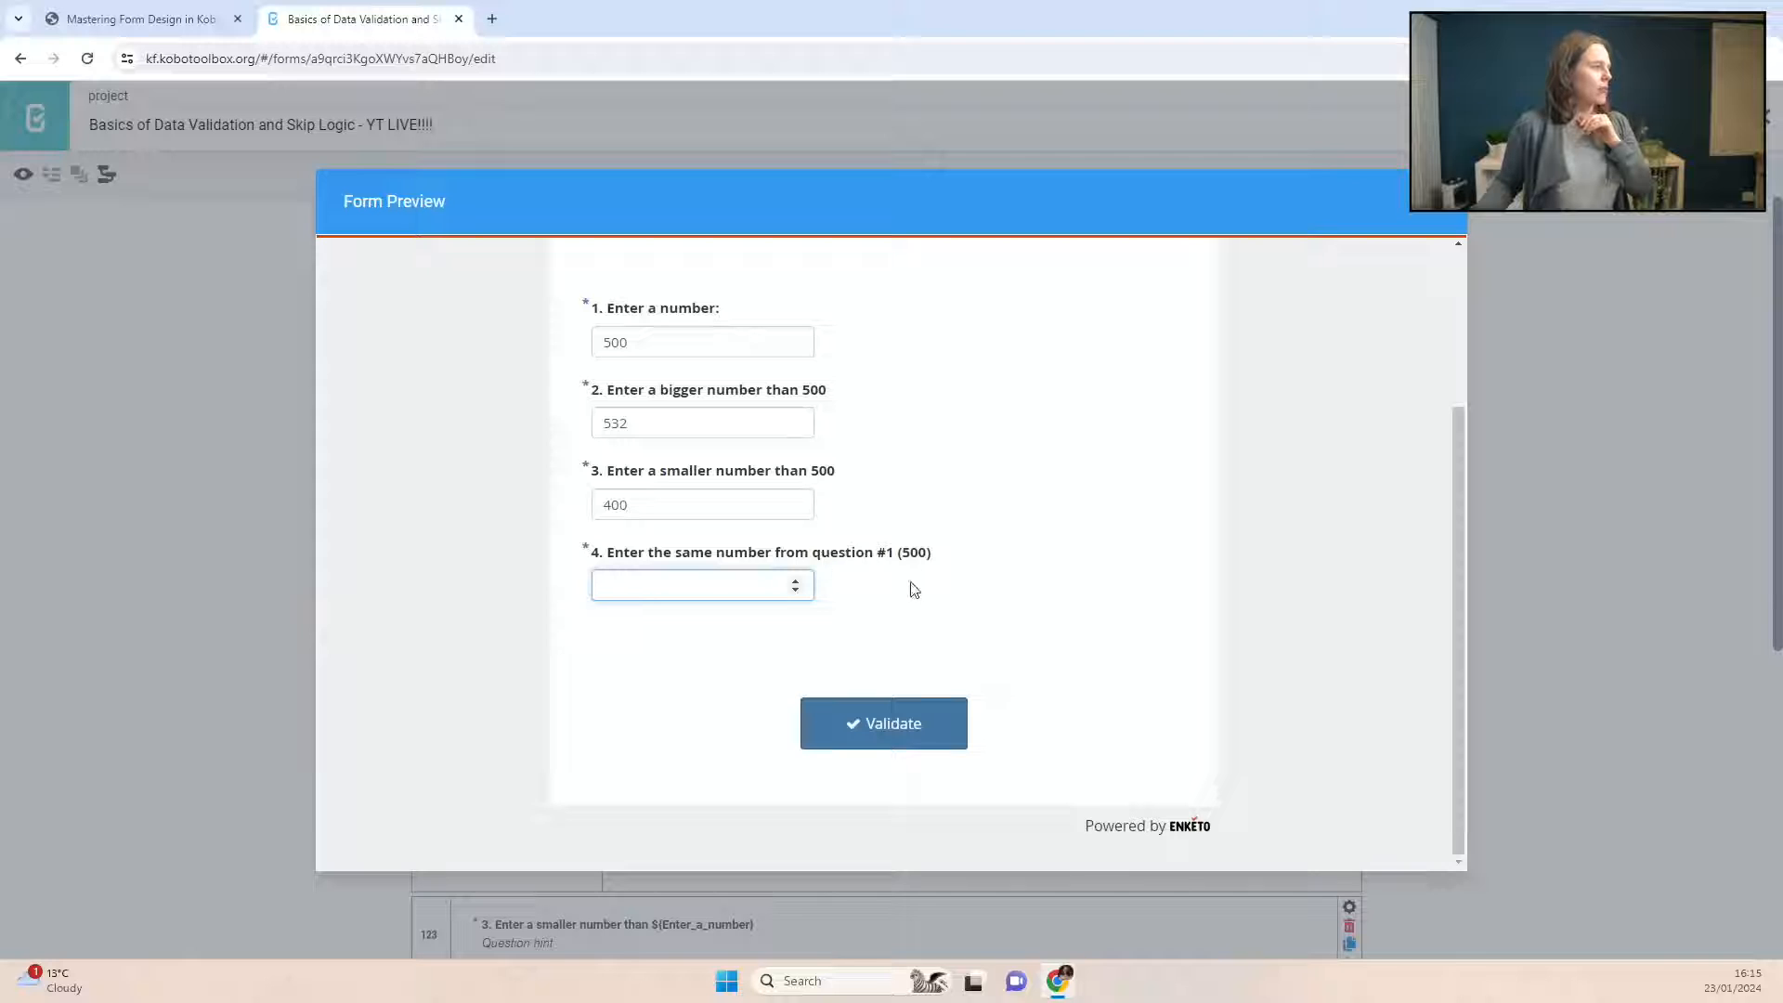
Step: Answer question 4 in the preview with 500, matching question 1
scroll(915, 590, up, 2)
scroll(905, 585, down, 2)
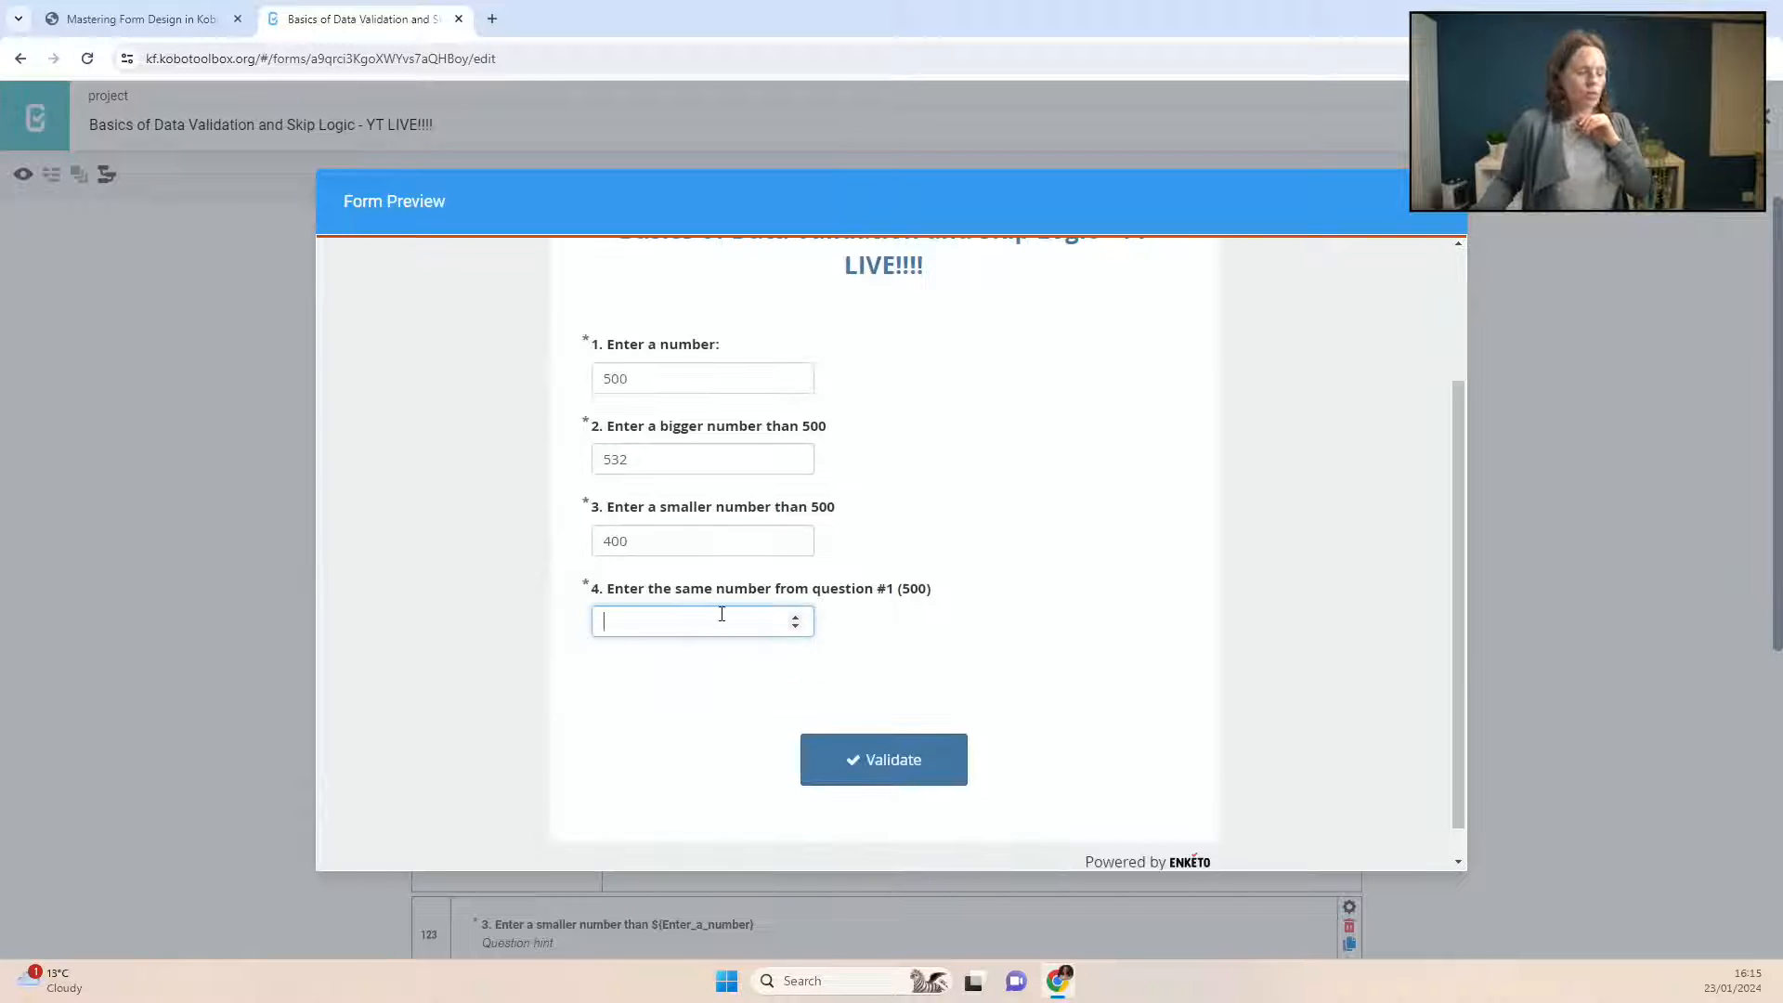
text(00)
click(757, 696)
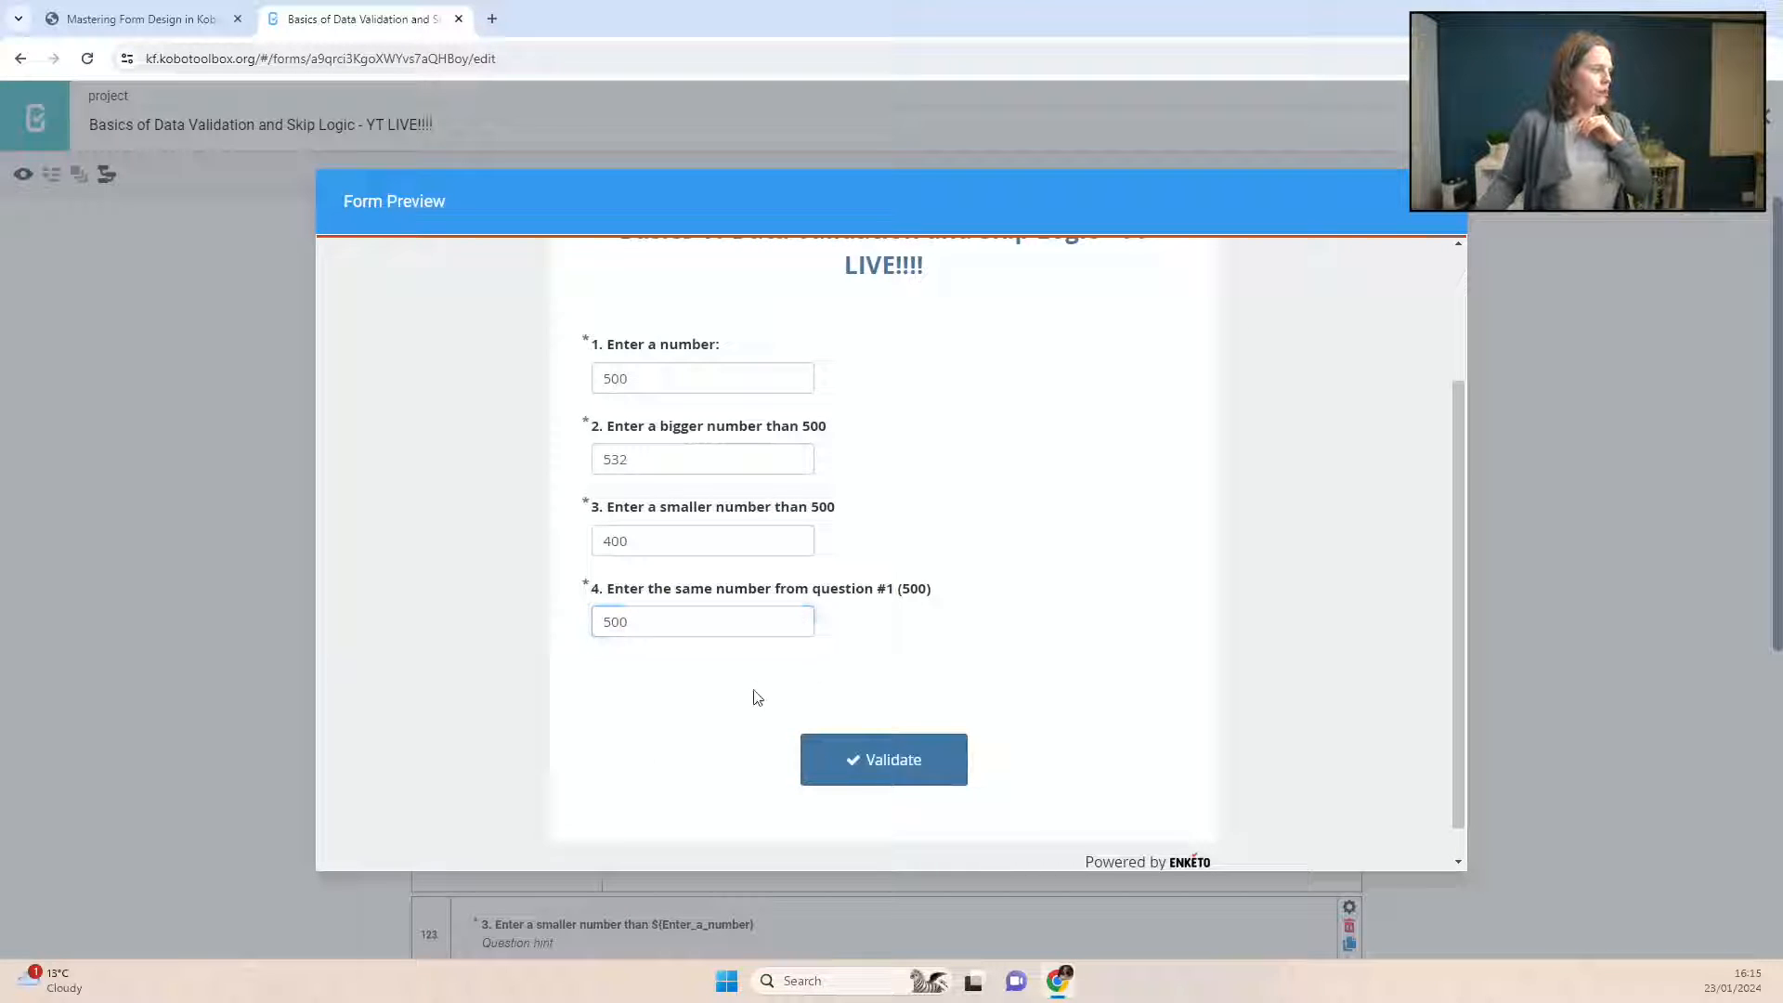
Step: Test question 4's validation with 499, restore the answer to 500 and validate the whole preview form
click(682, 620)
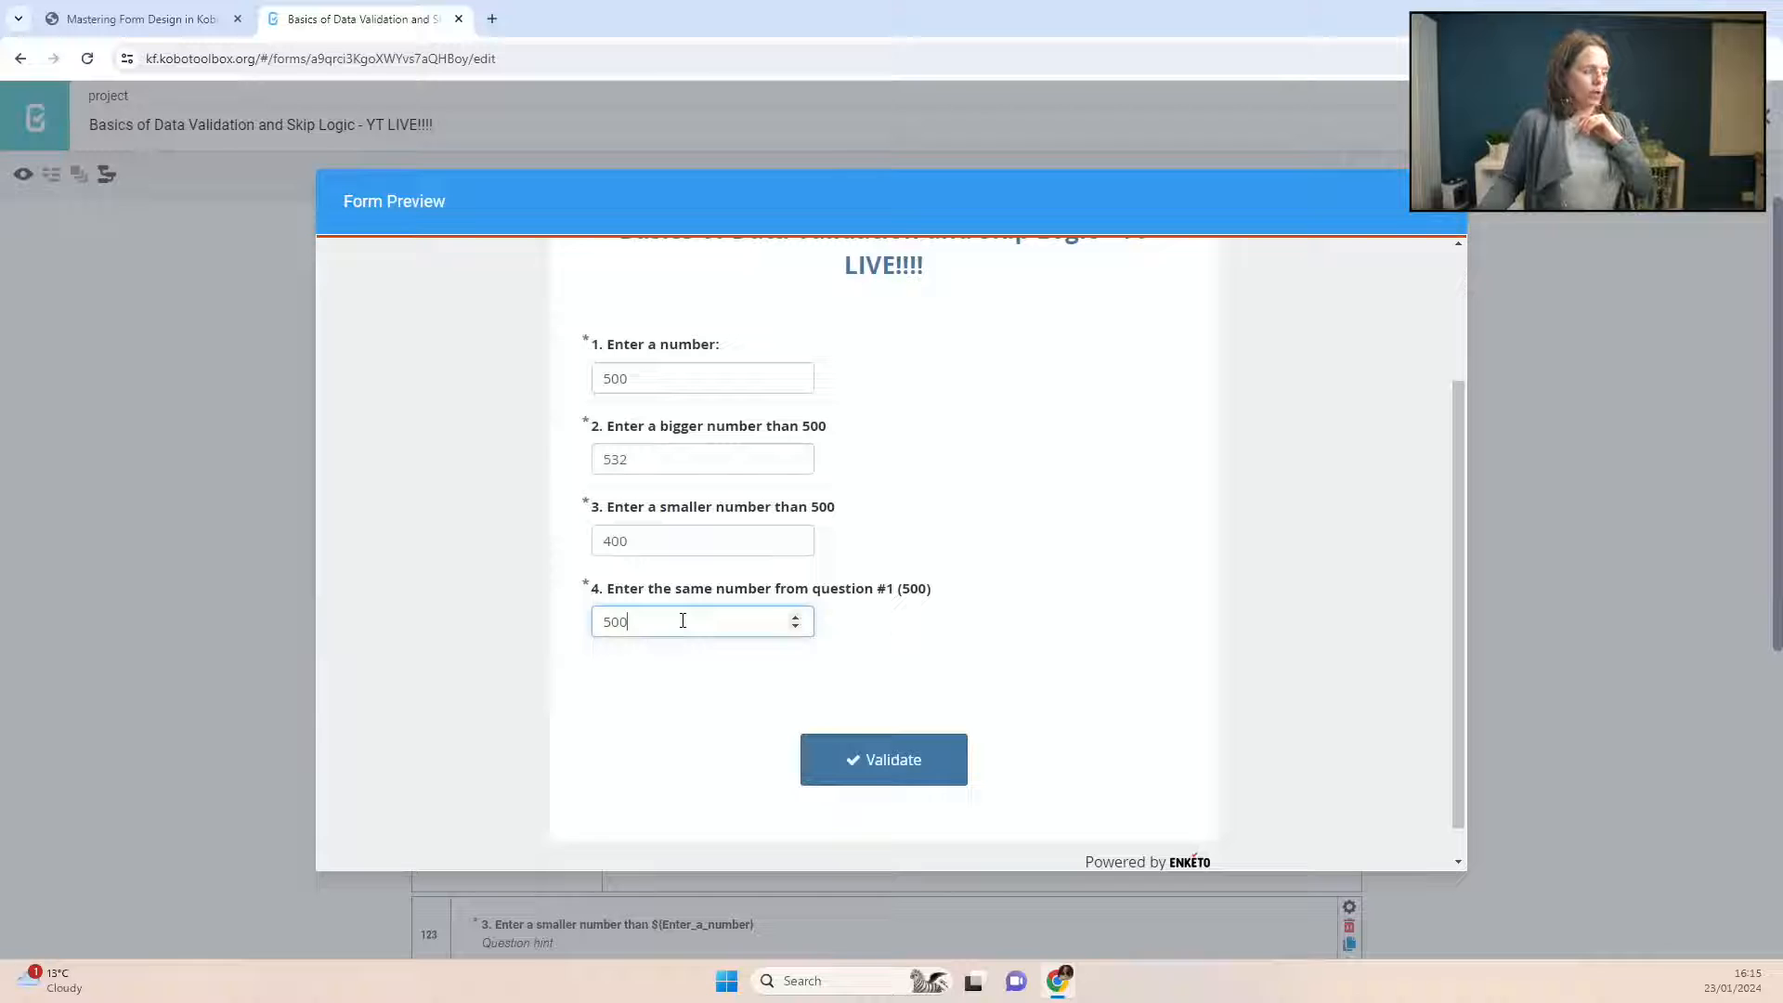
click(795, 627)
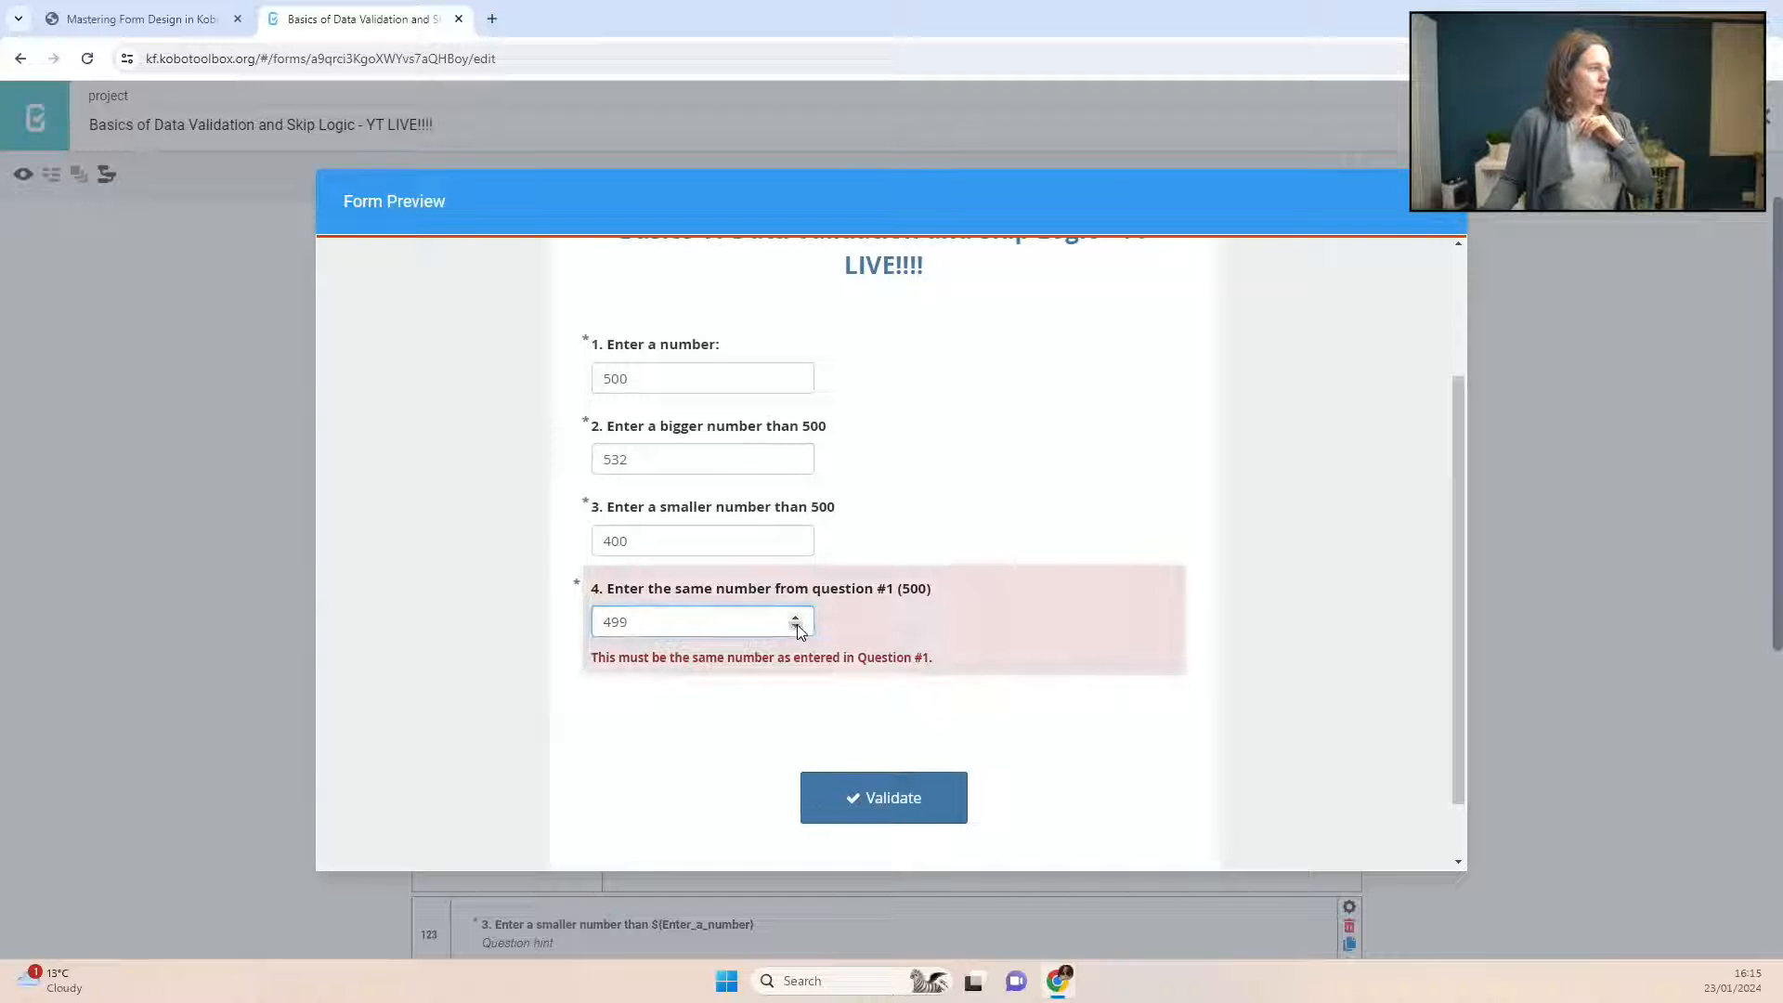
click(796, 618)
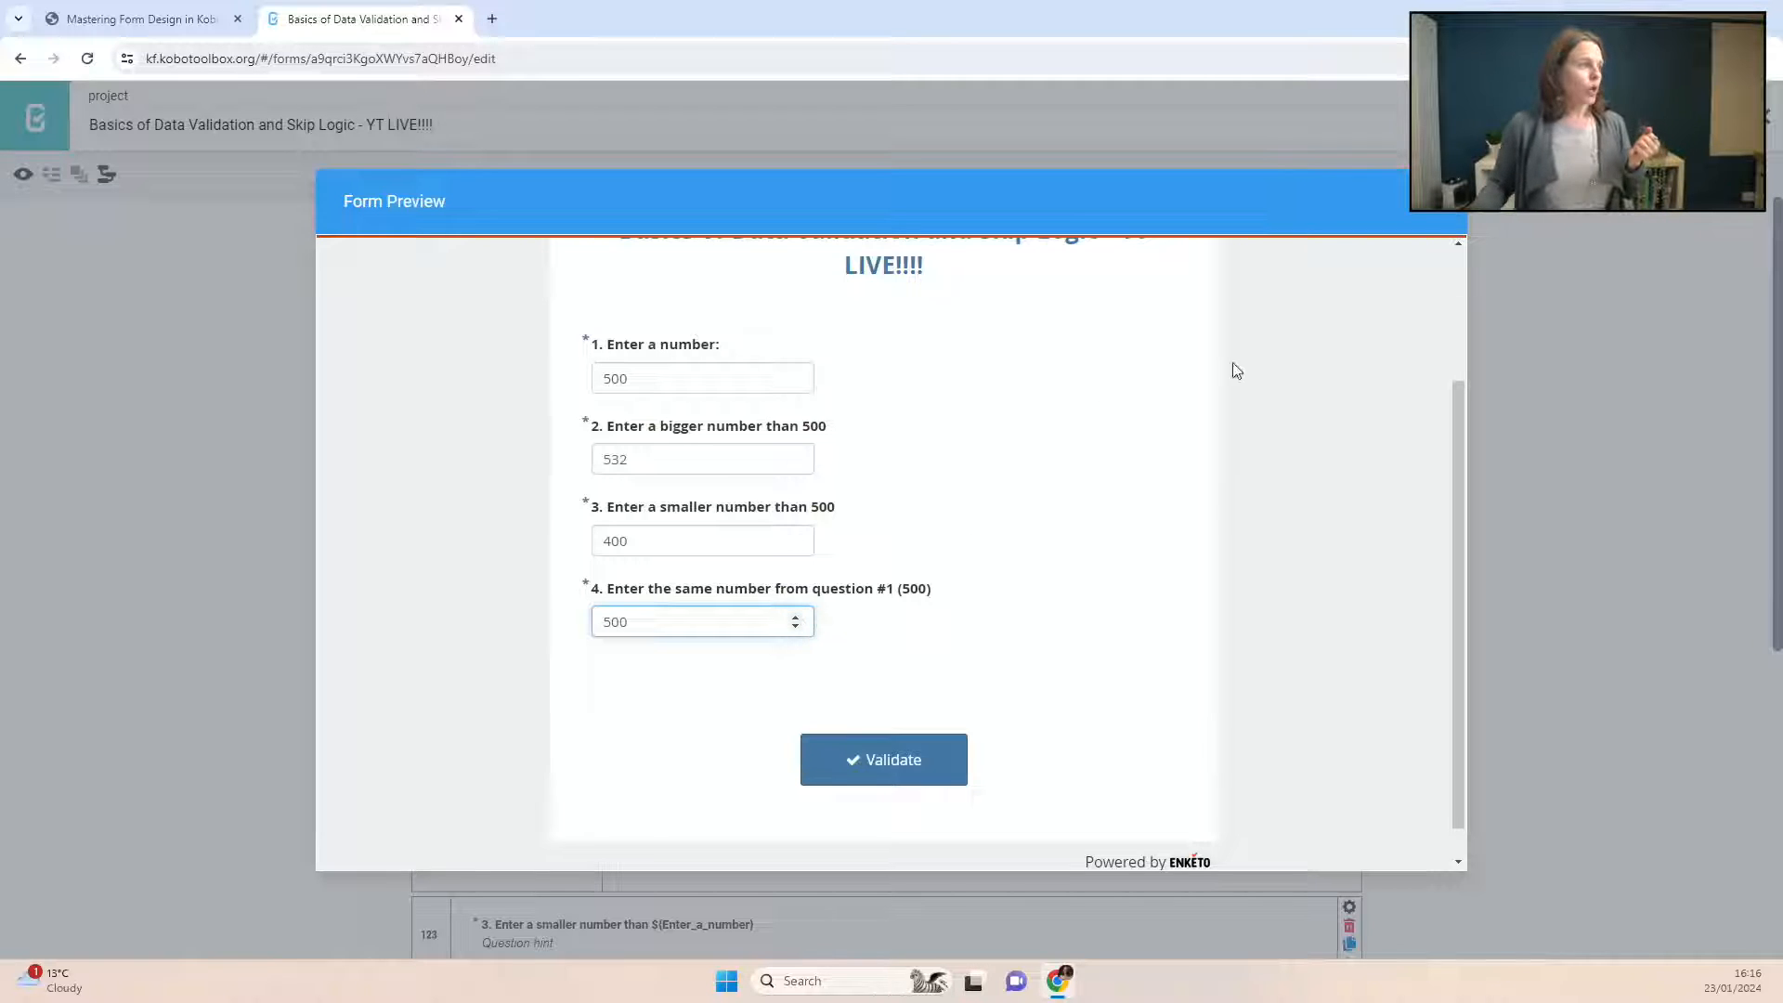
click(908, 753)
click(1111, 559)
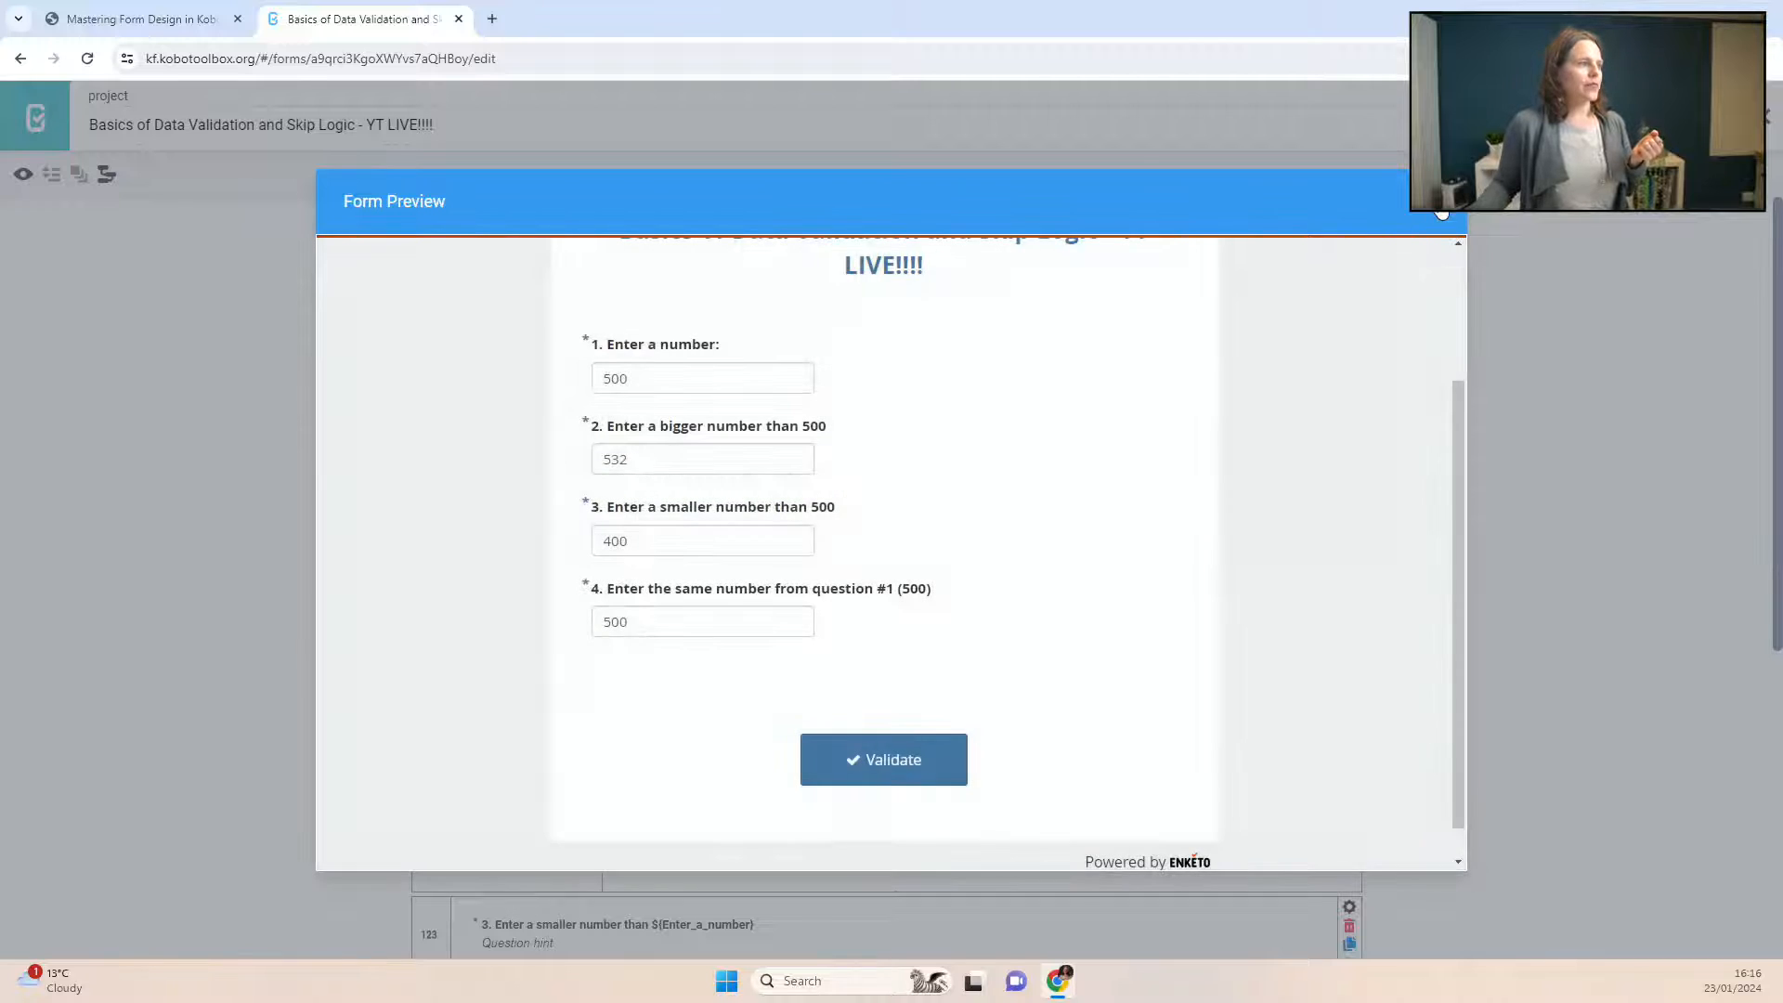
Step: Close the form preview and collapse the expanded settings of the number questions
click(1442, 208)
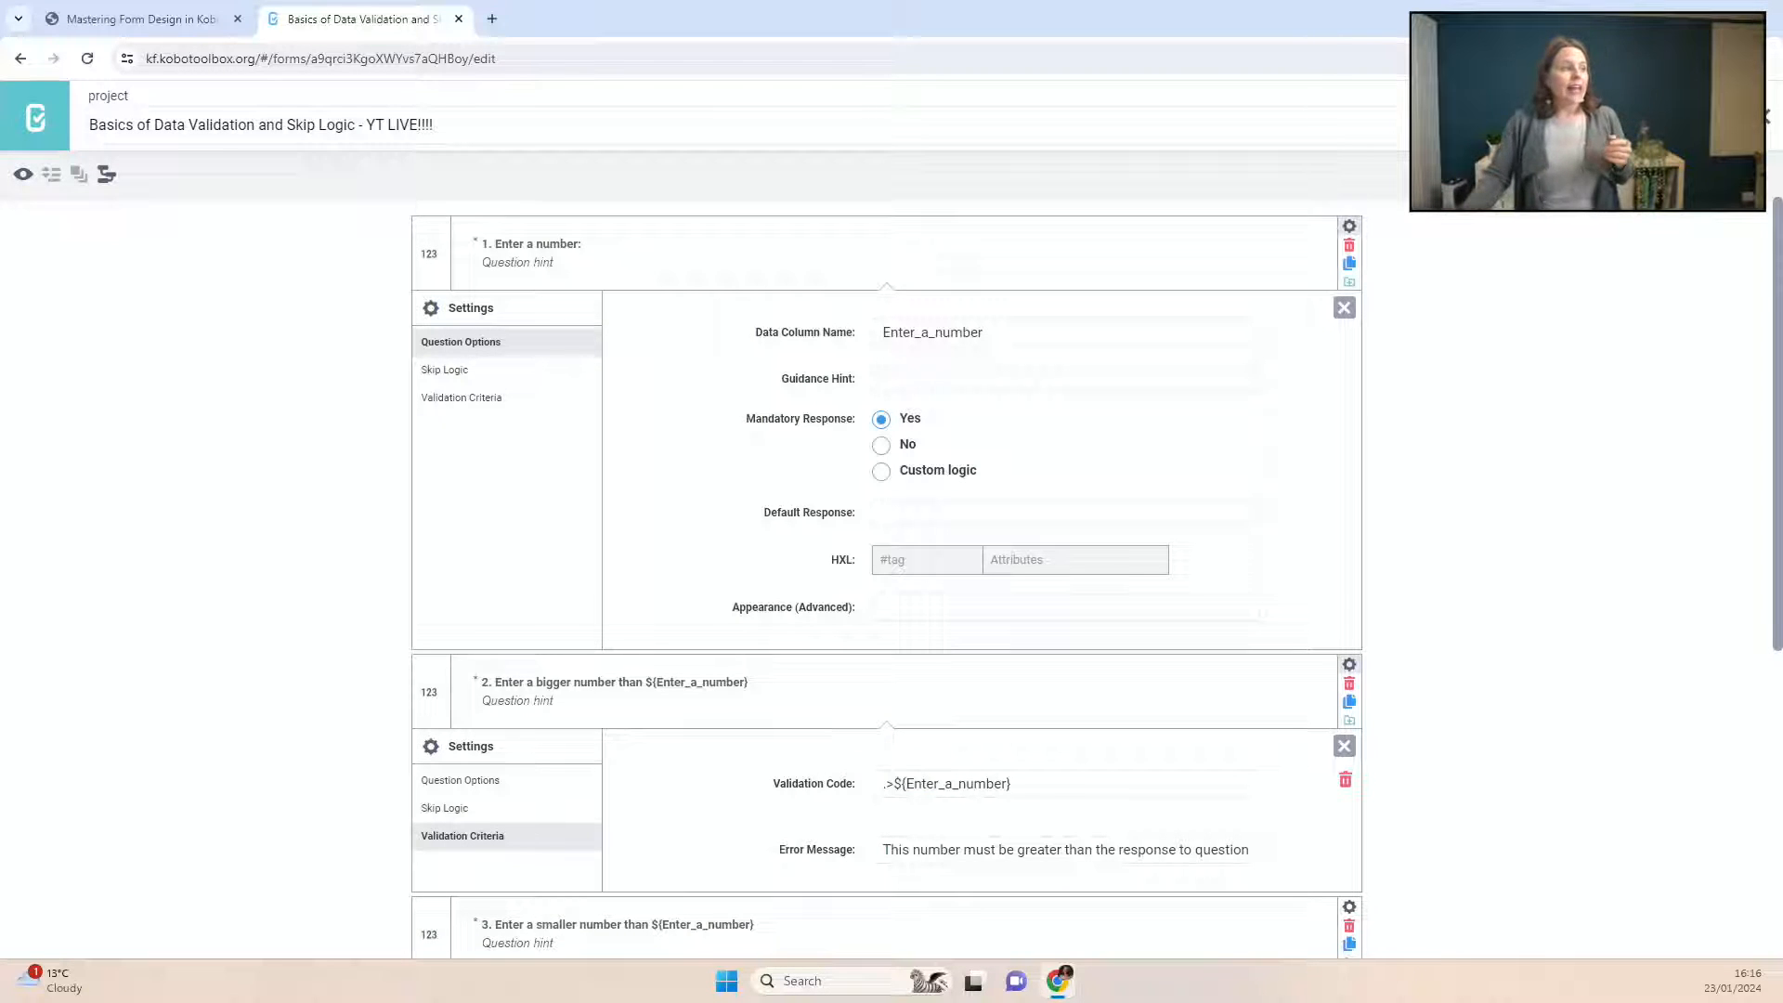
click(1344, 307)
click(1348, 389)
click(1345, 547)
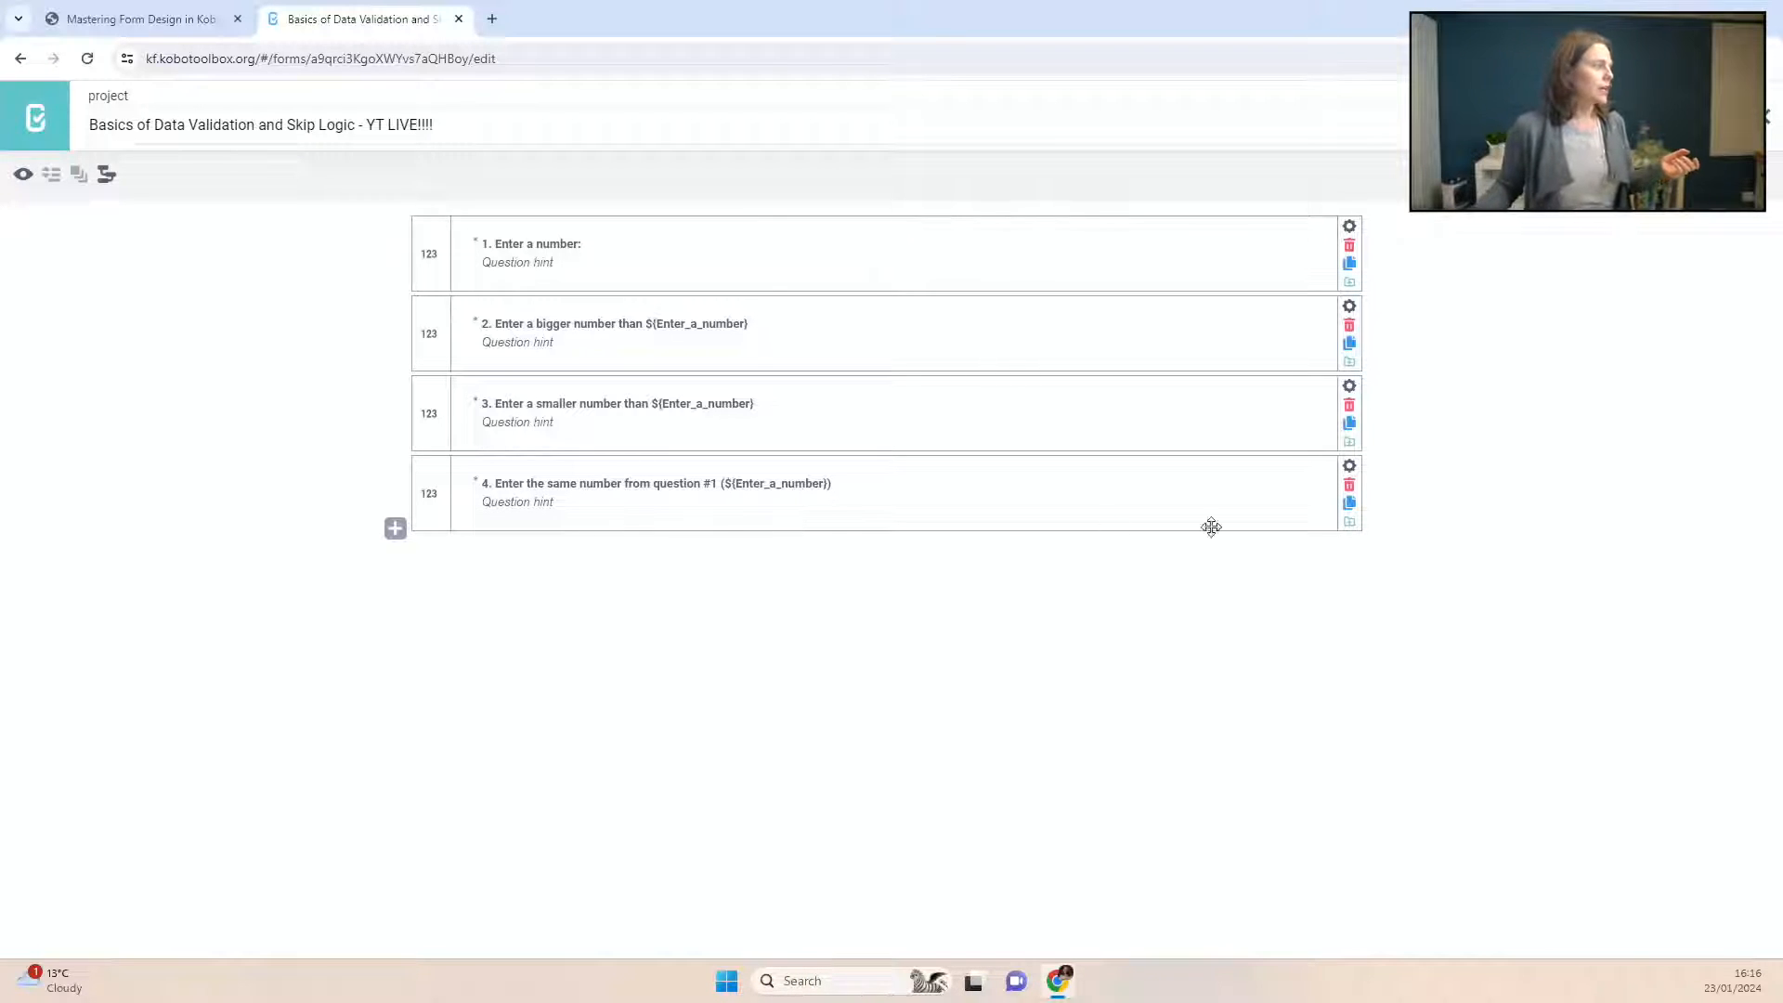
click(396, 531)
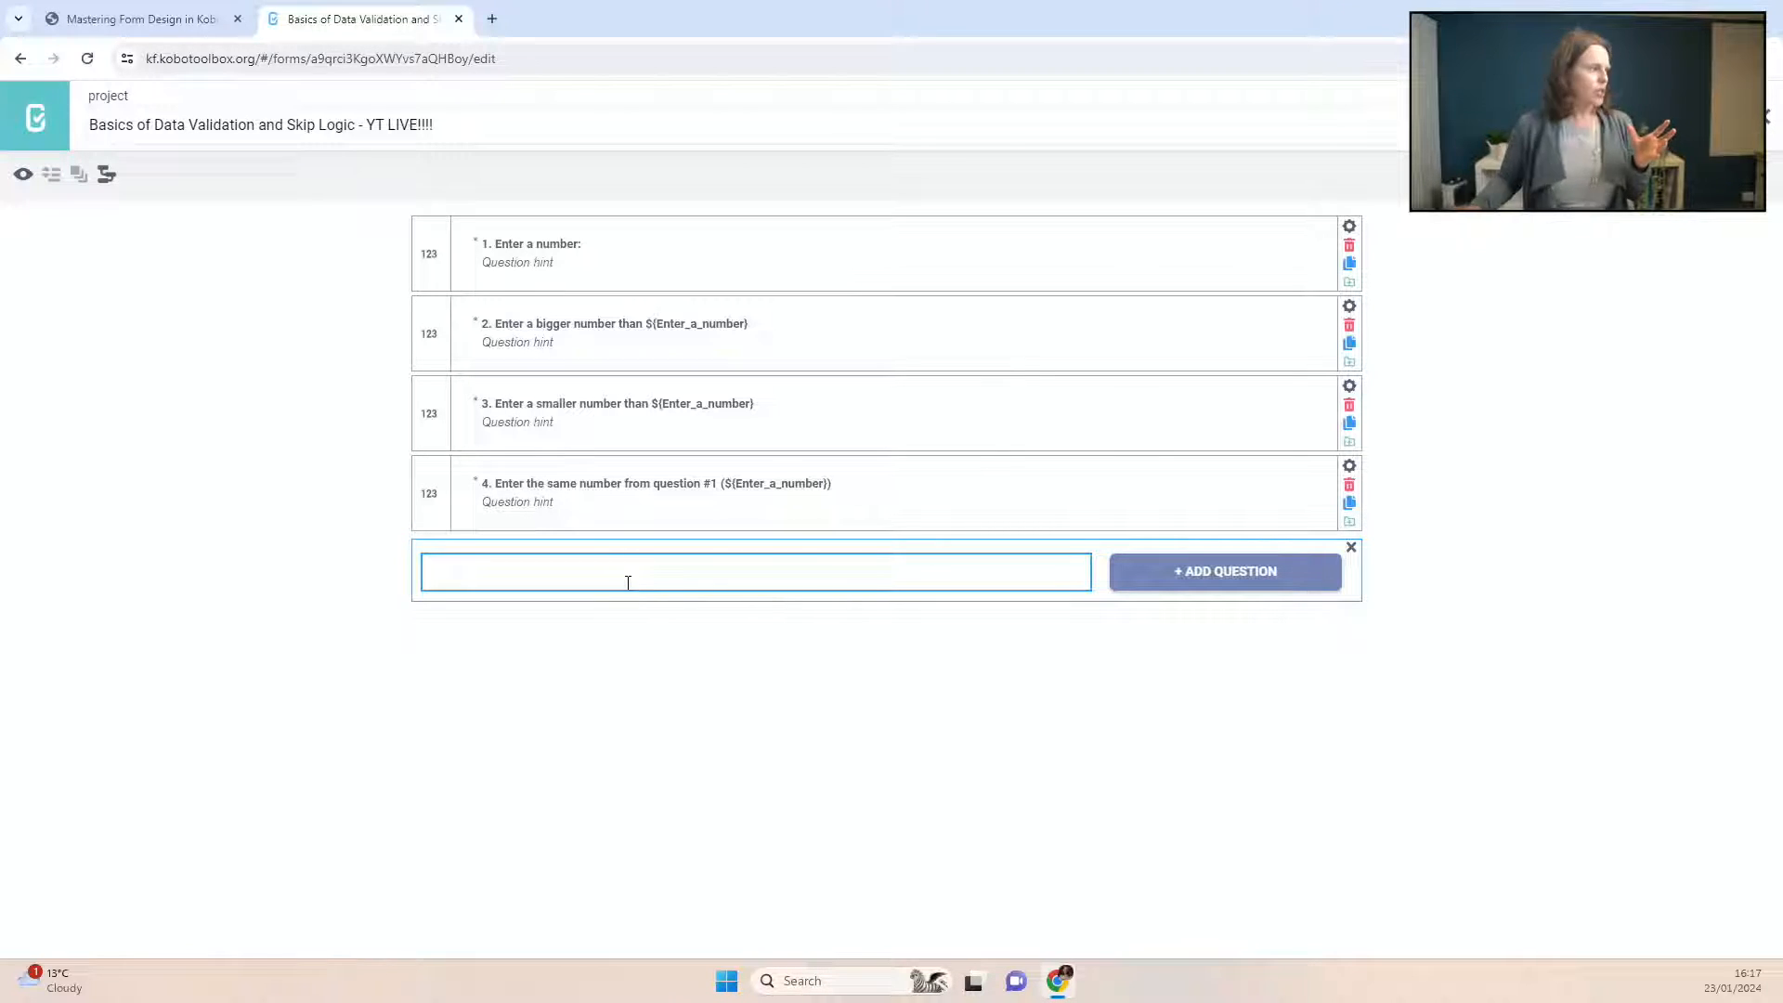
click(1351, 704)
click(1351, 548)
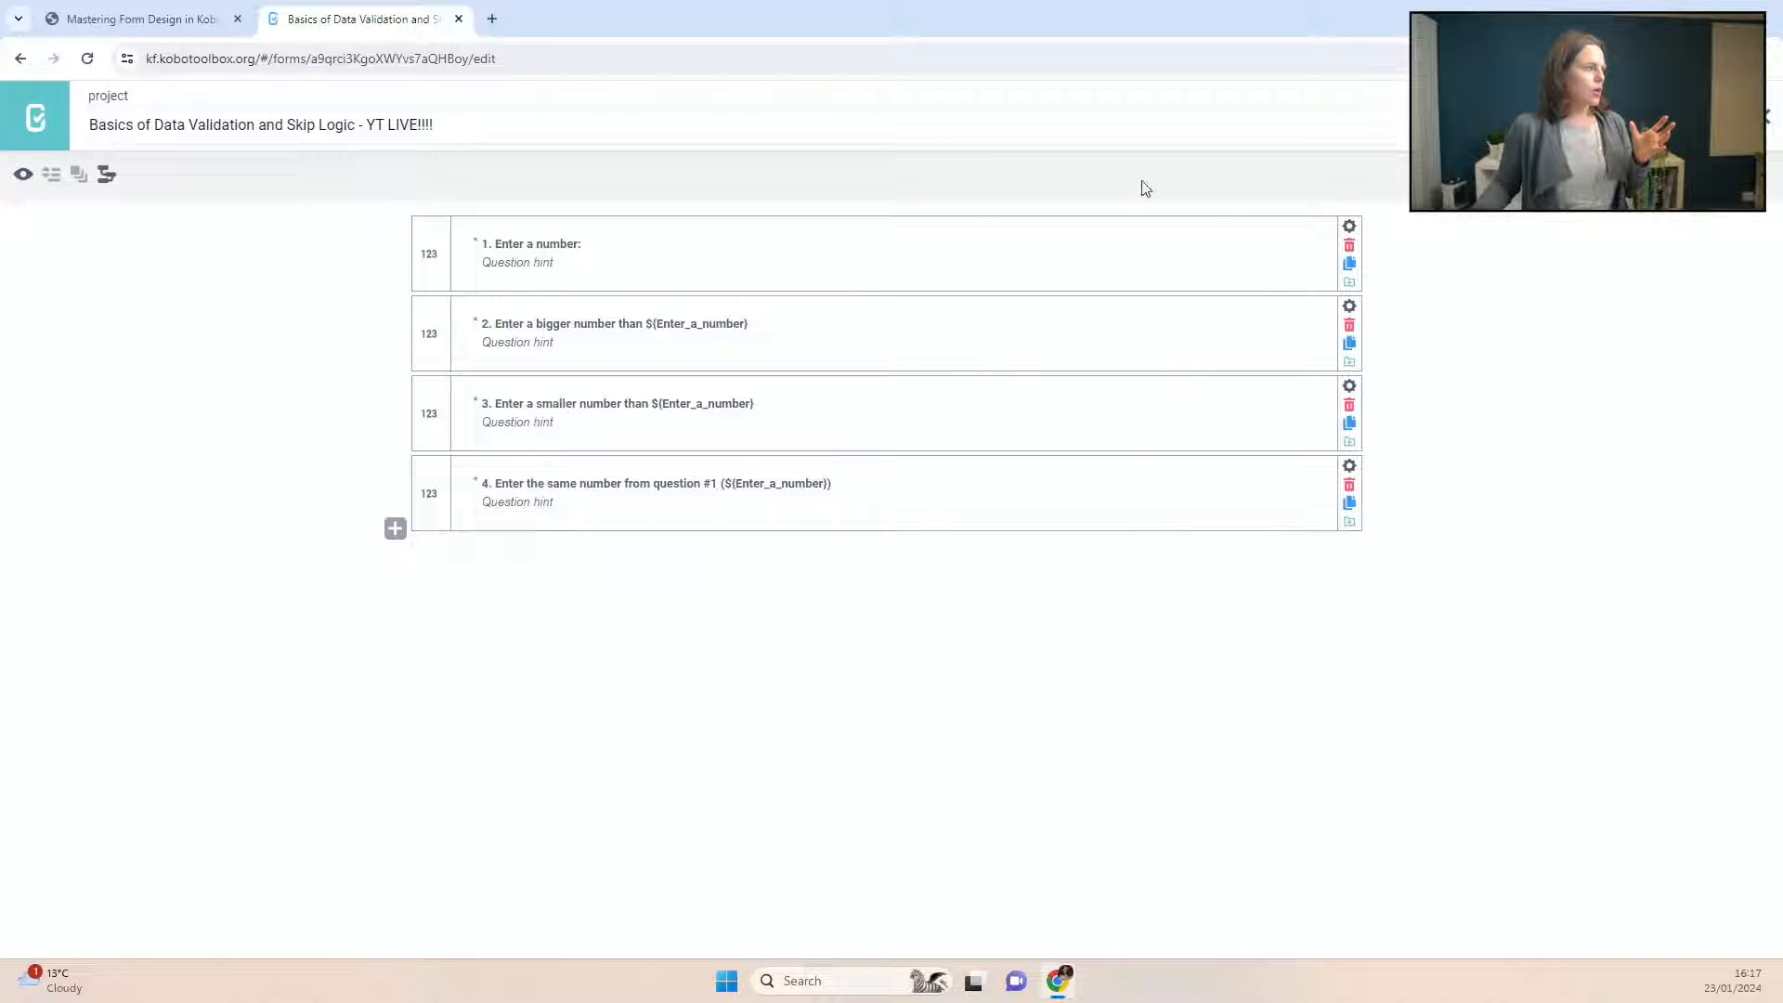
Step: Group the four number questions and name the group "Number Validation questions"
click(494, 244)
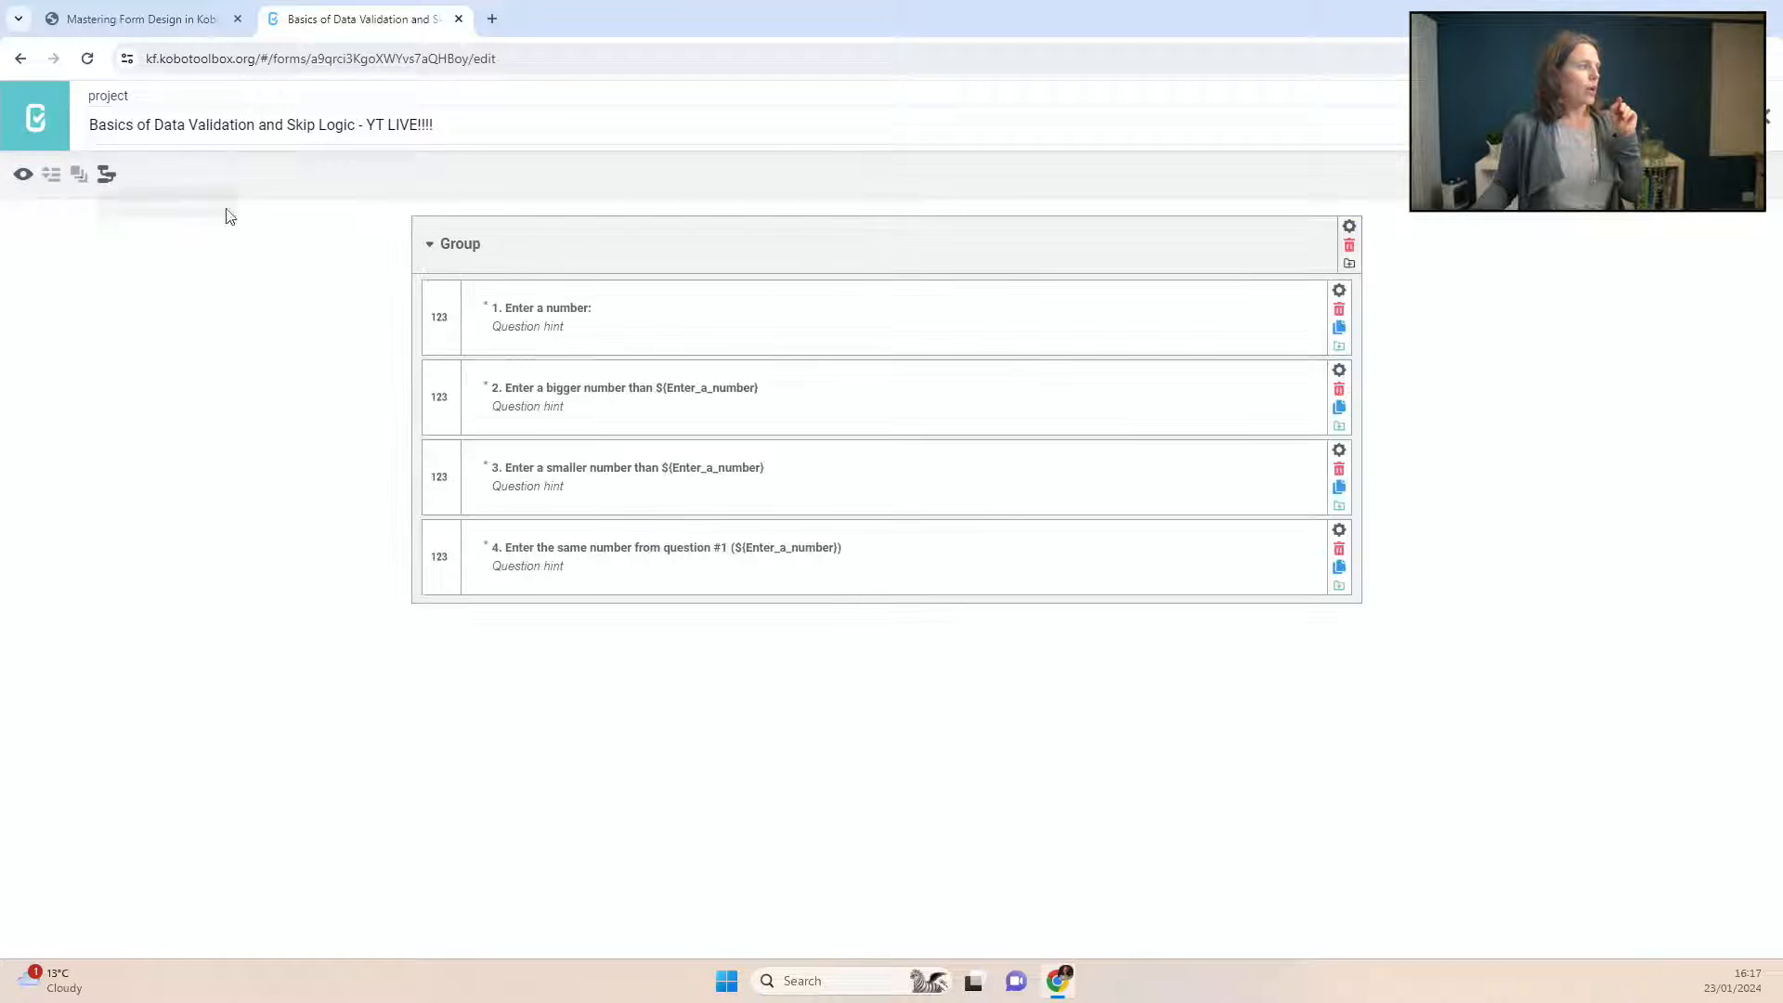
click(465, 243)
key(ctrl+a)
text(Numbe)
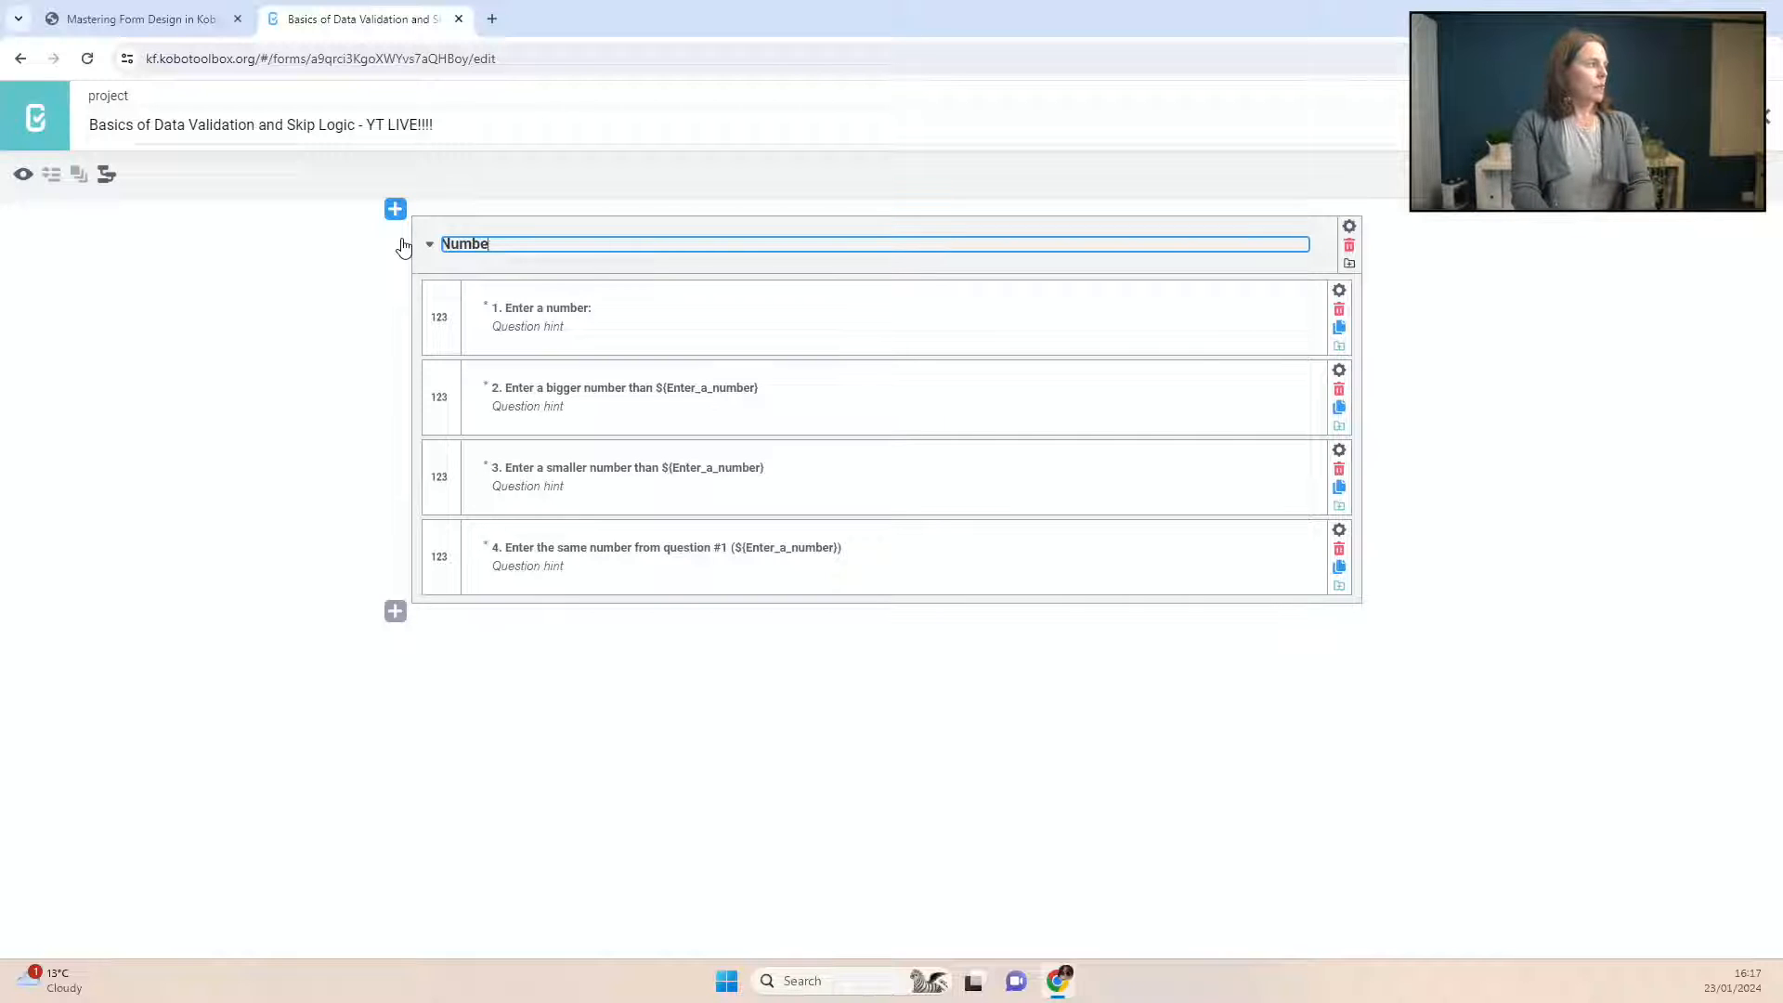
text(r Validation que)
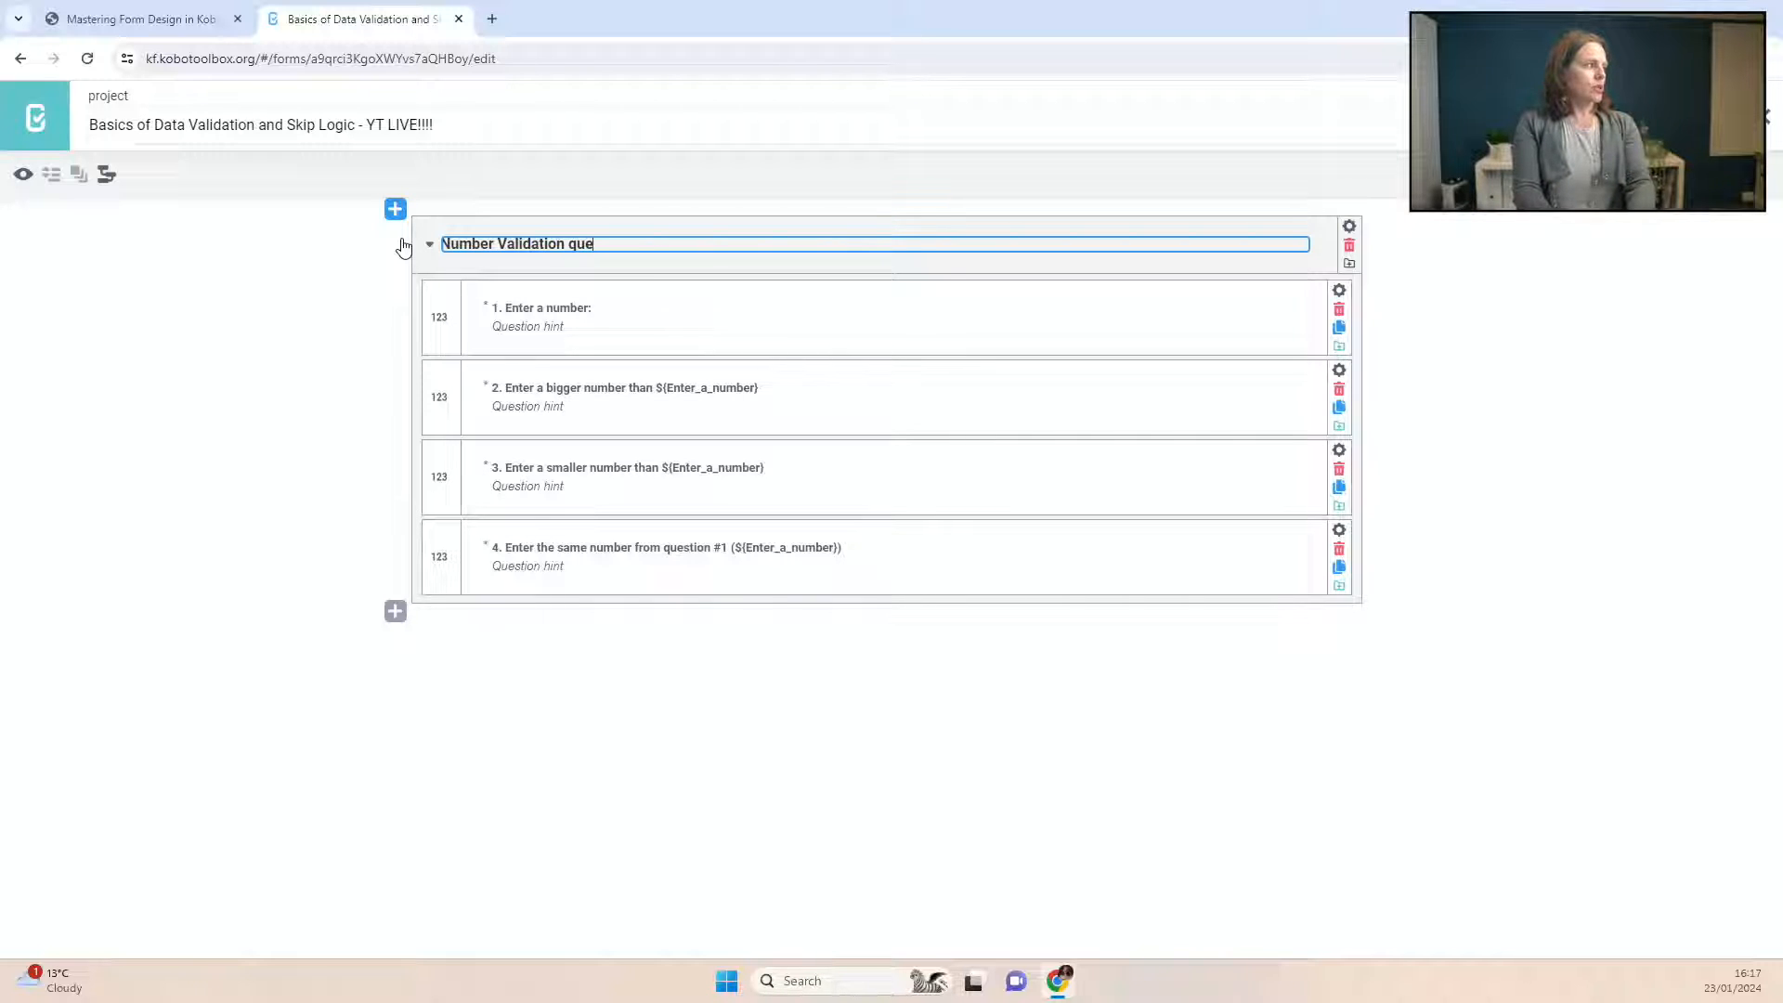
text(stions)
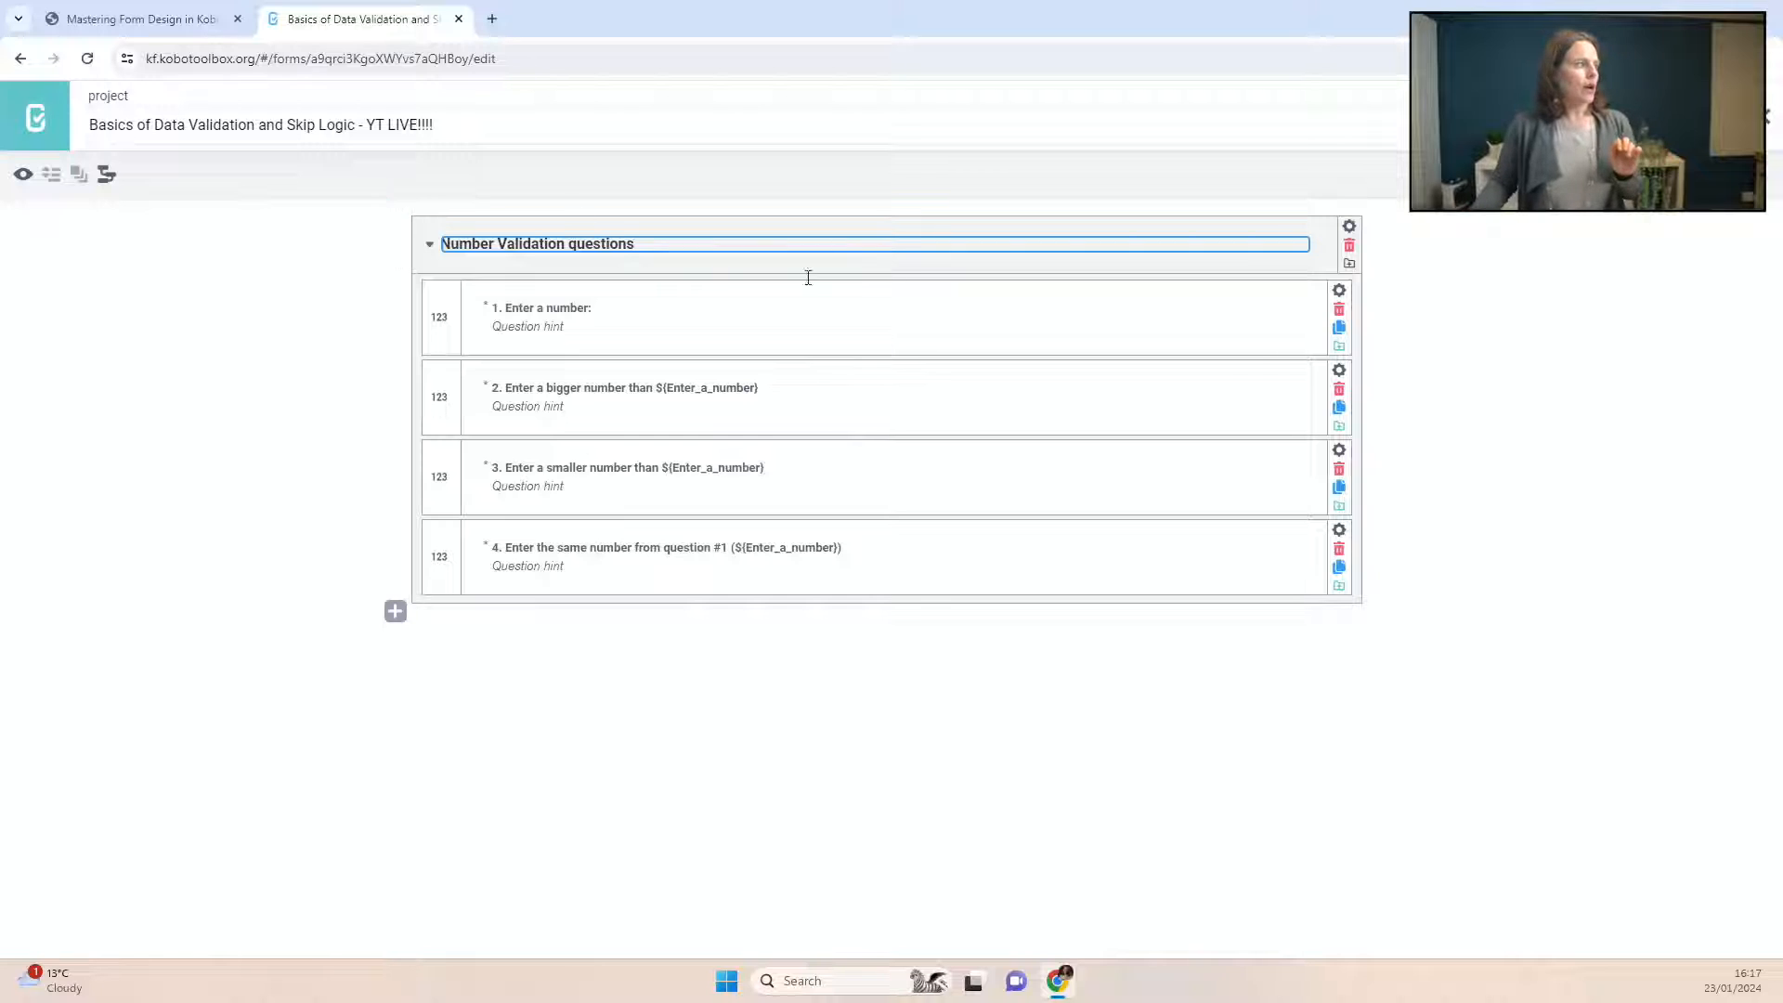
click(1476, 345)
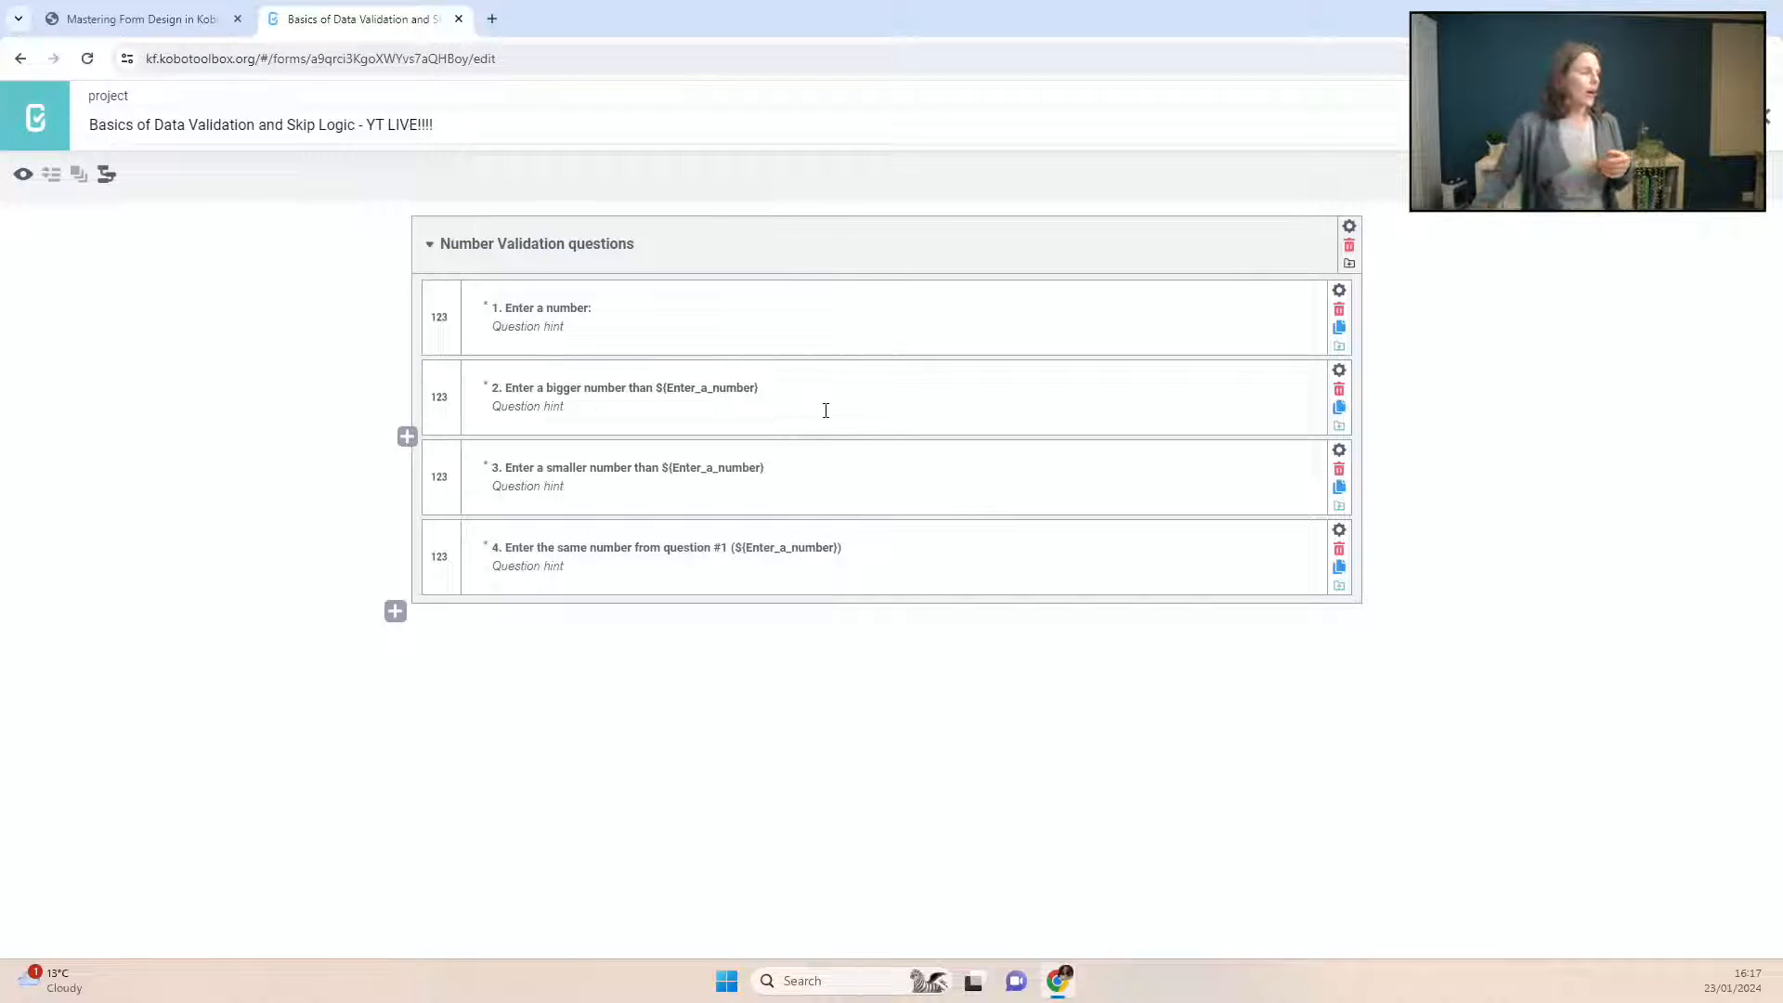
Step: Add a Date question labelled "Enter today's date:" below the number validation group
click(396, 611)
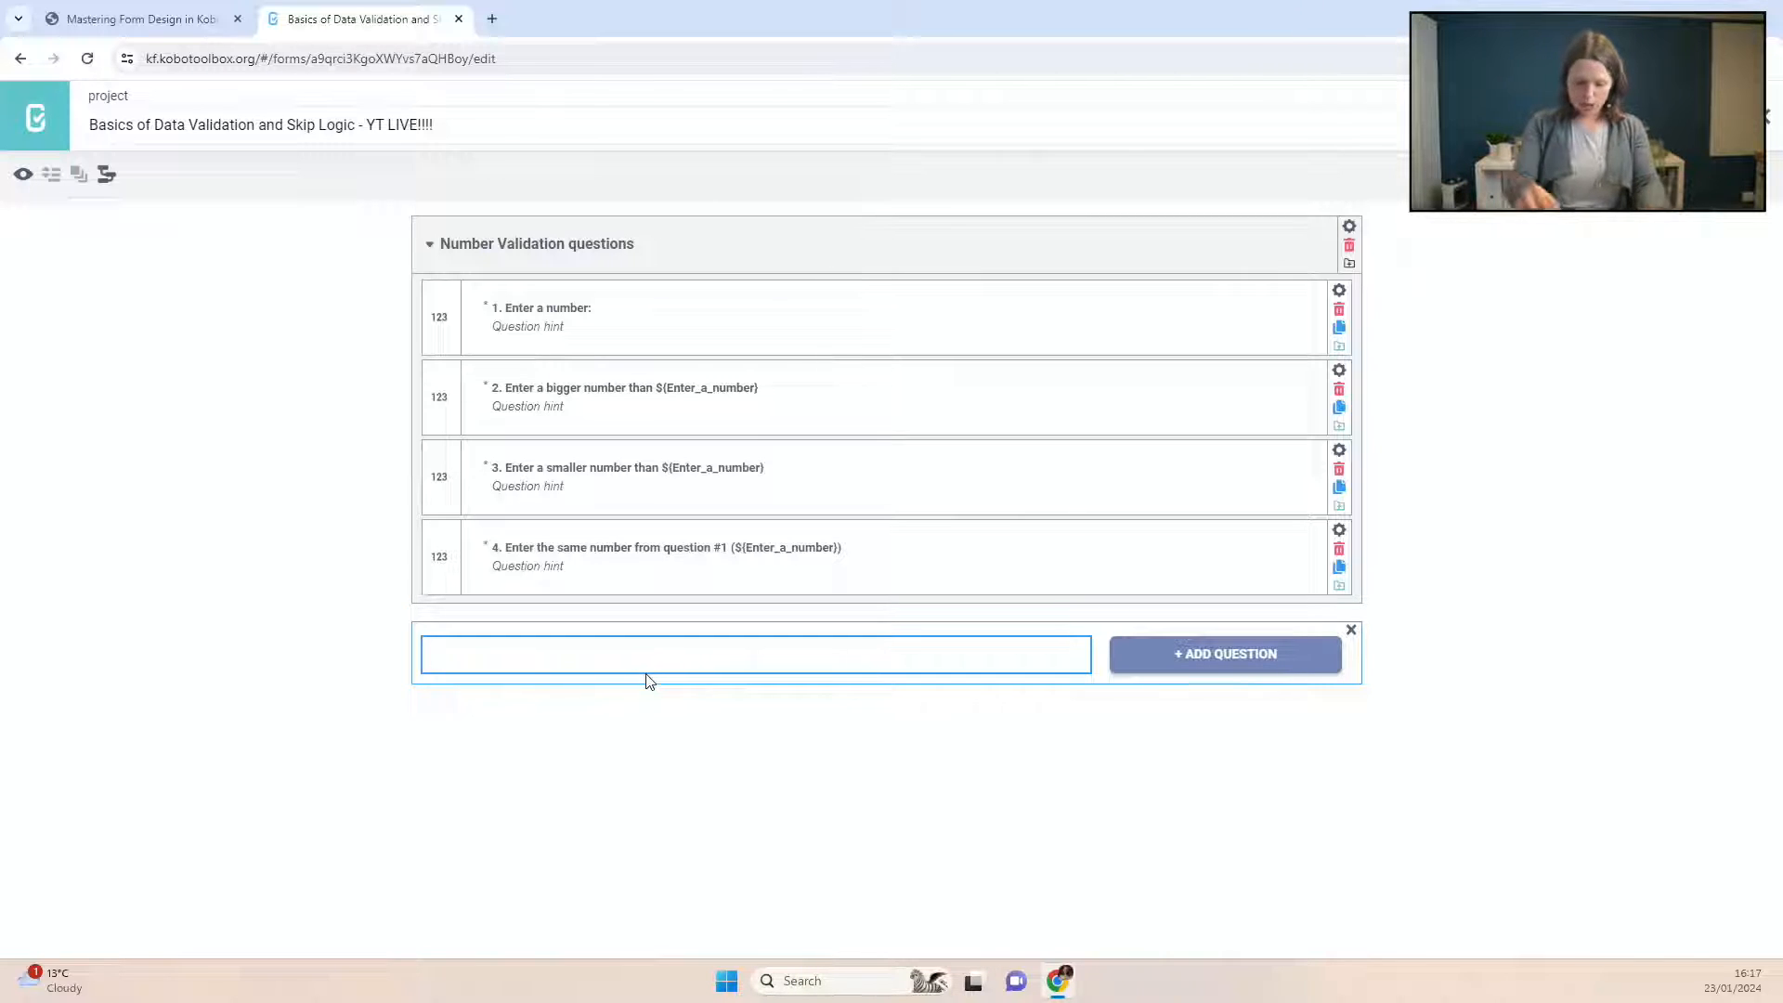
text(Ente)
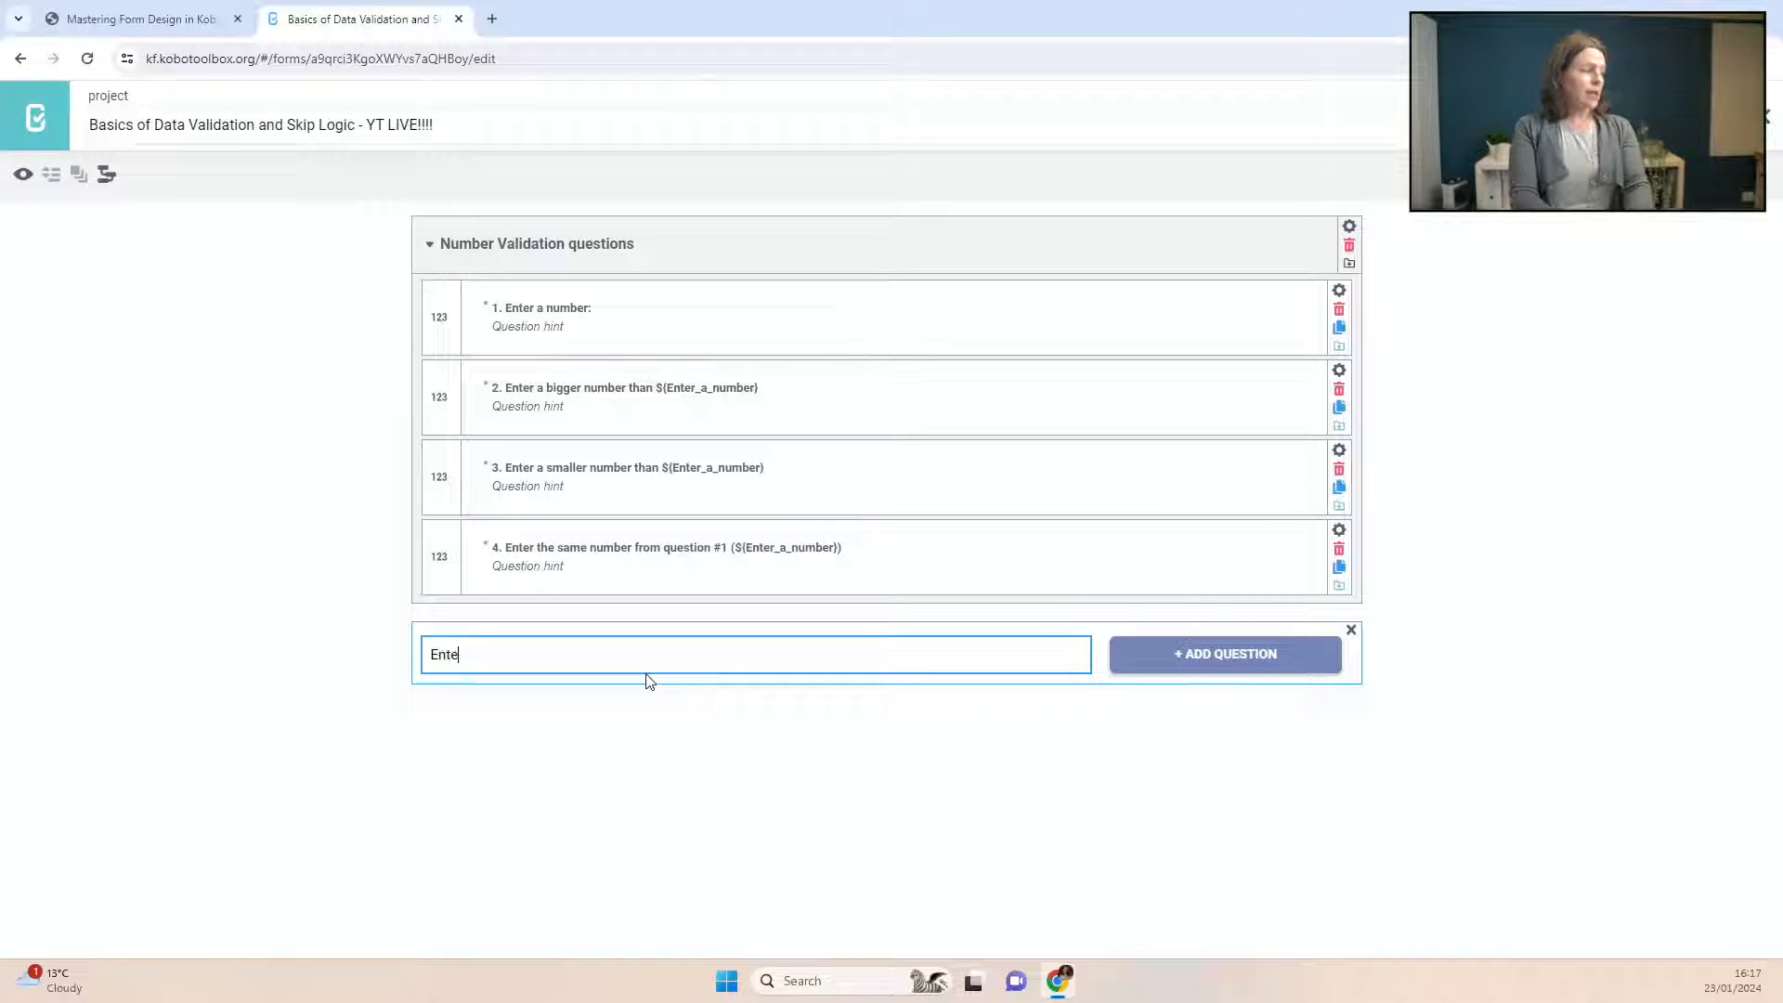
text(r a date:)
drag(509, 654, 467, 656)
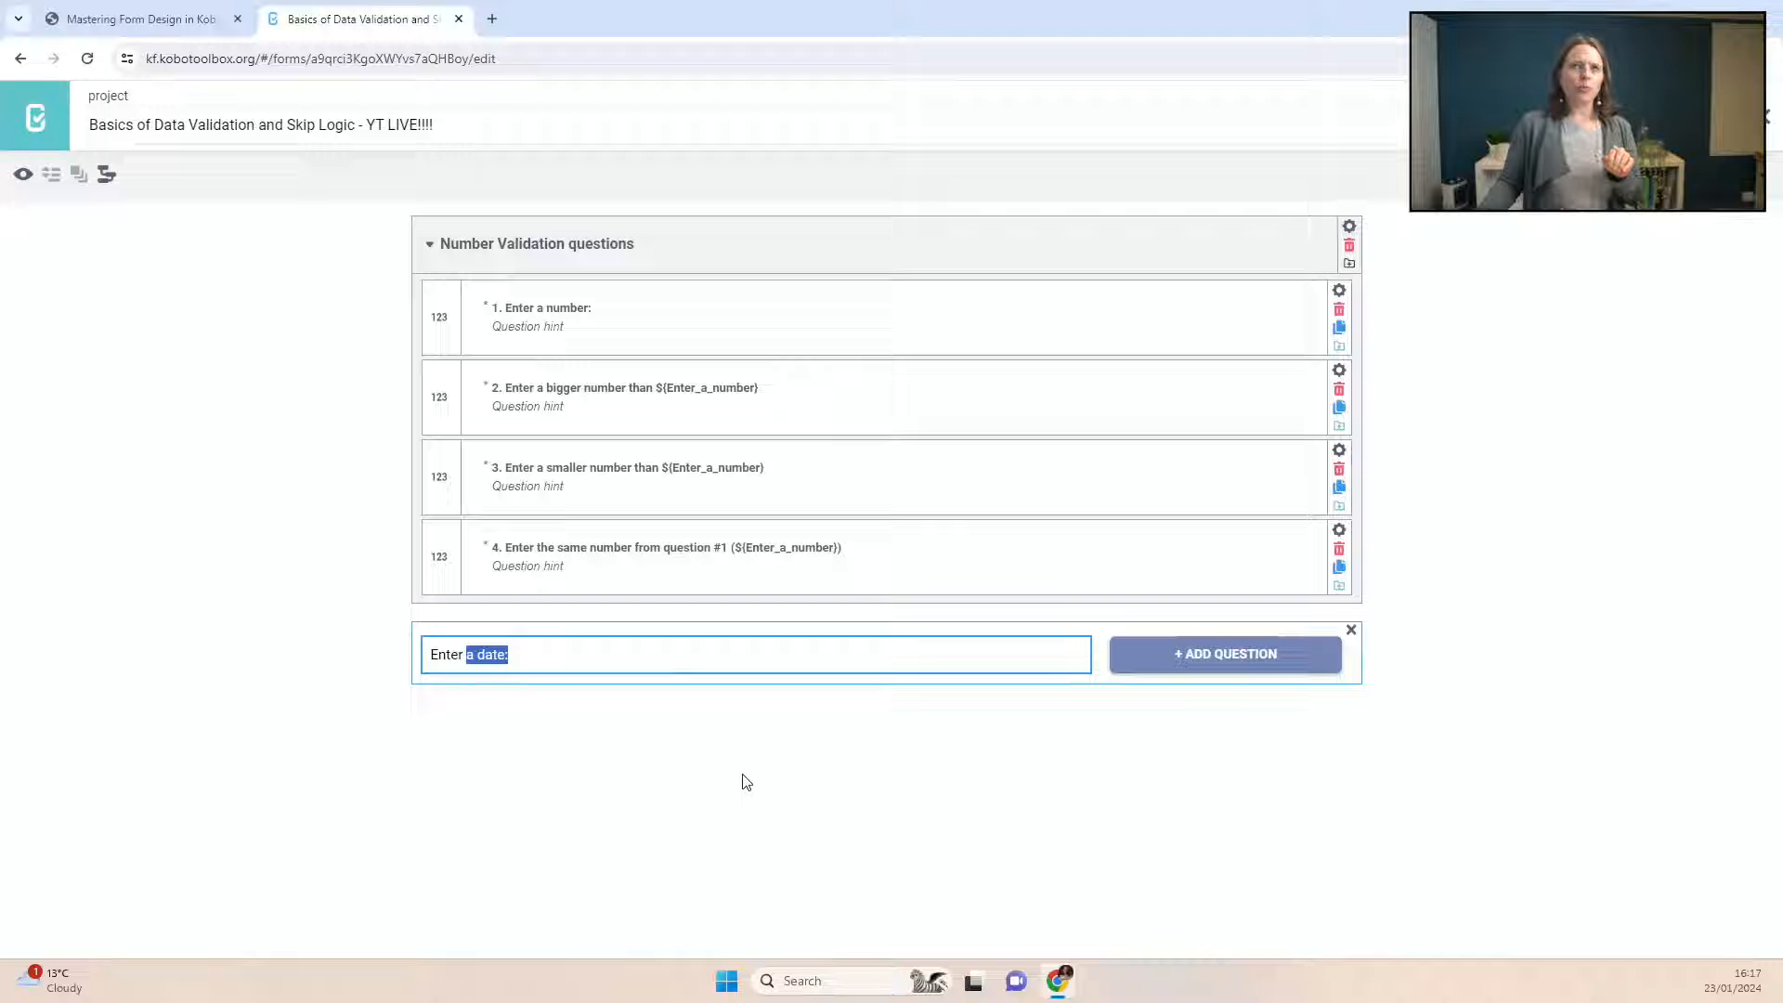
text(today')
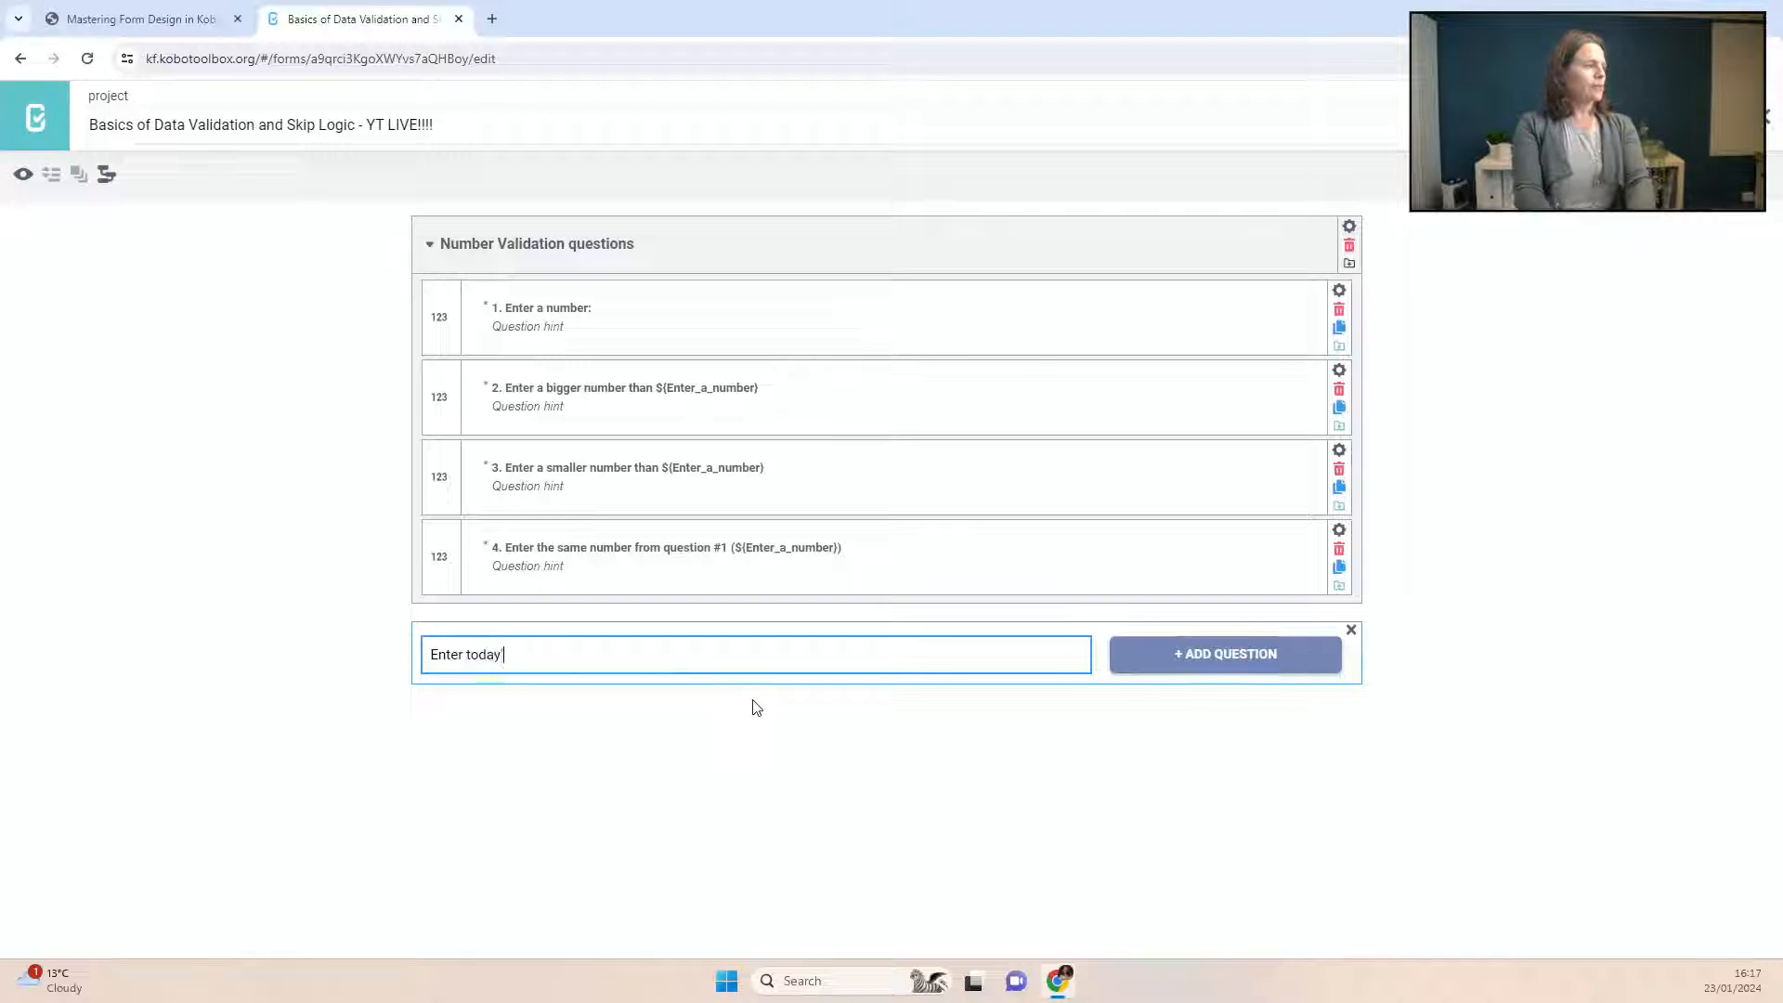
text(s date:)
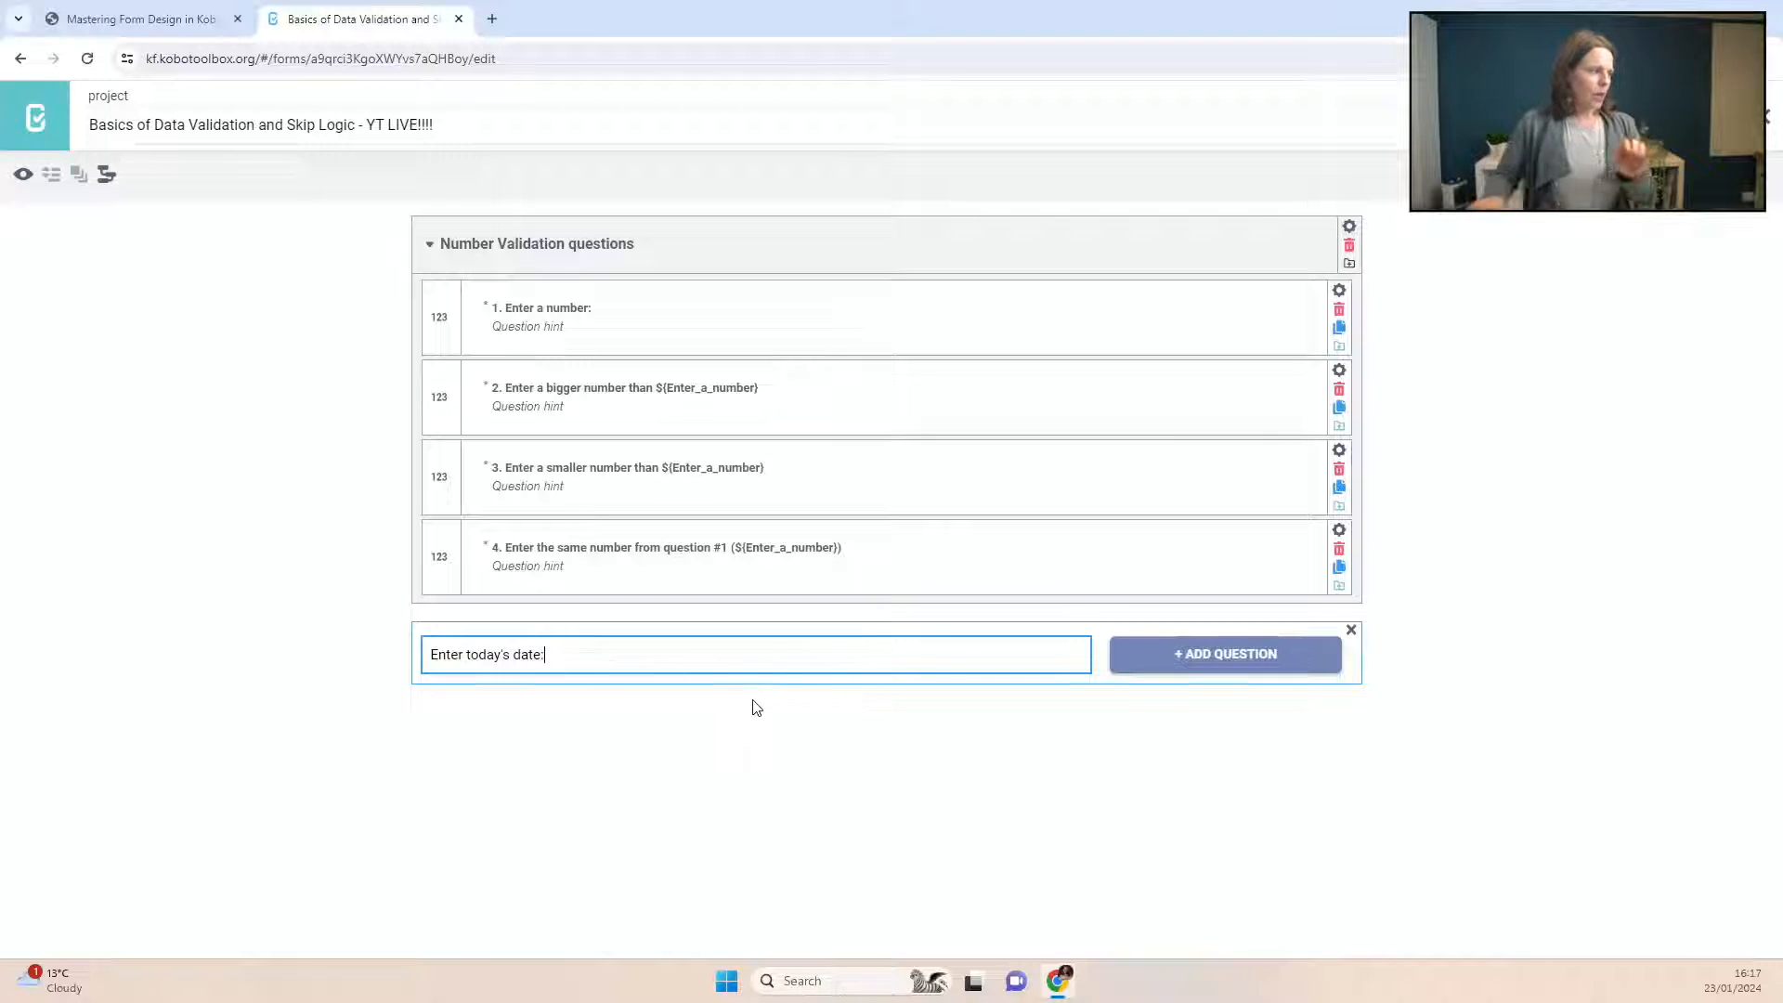
click(1238, 658)
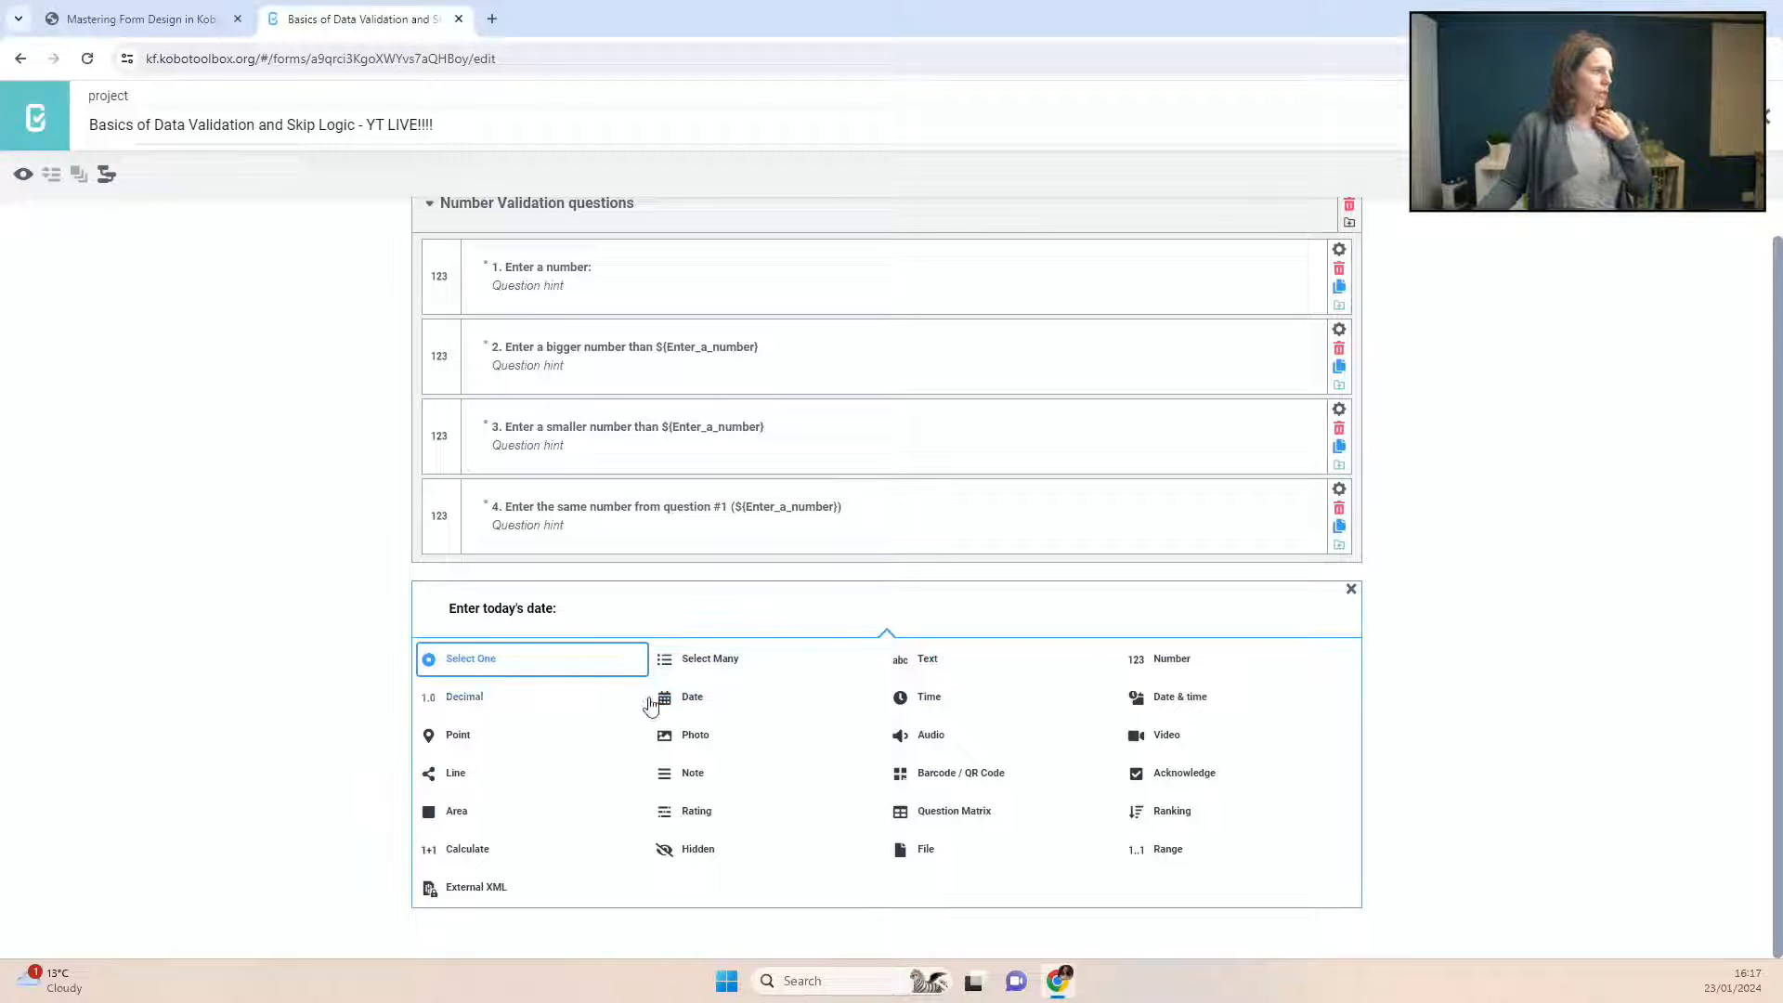
click(687, 700)
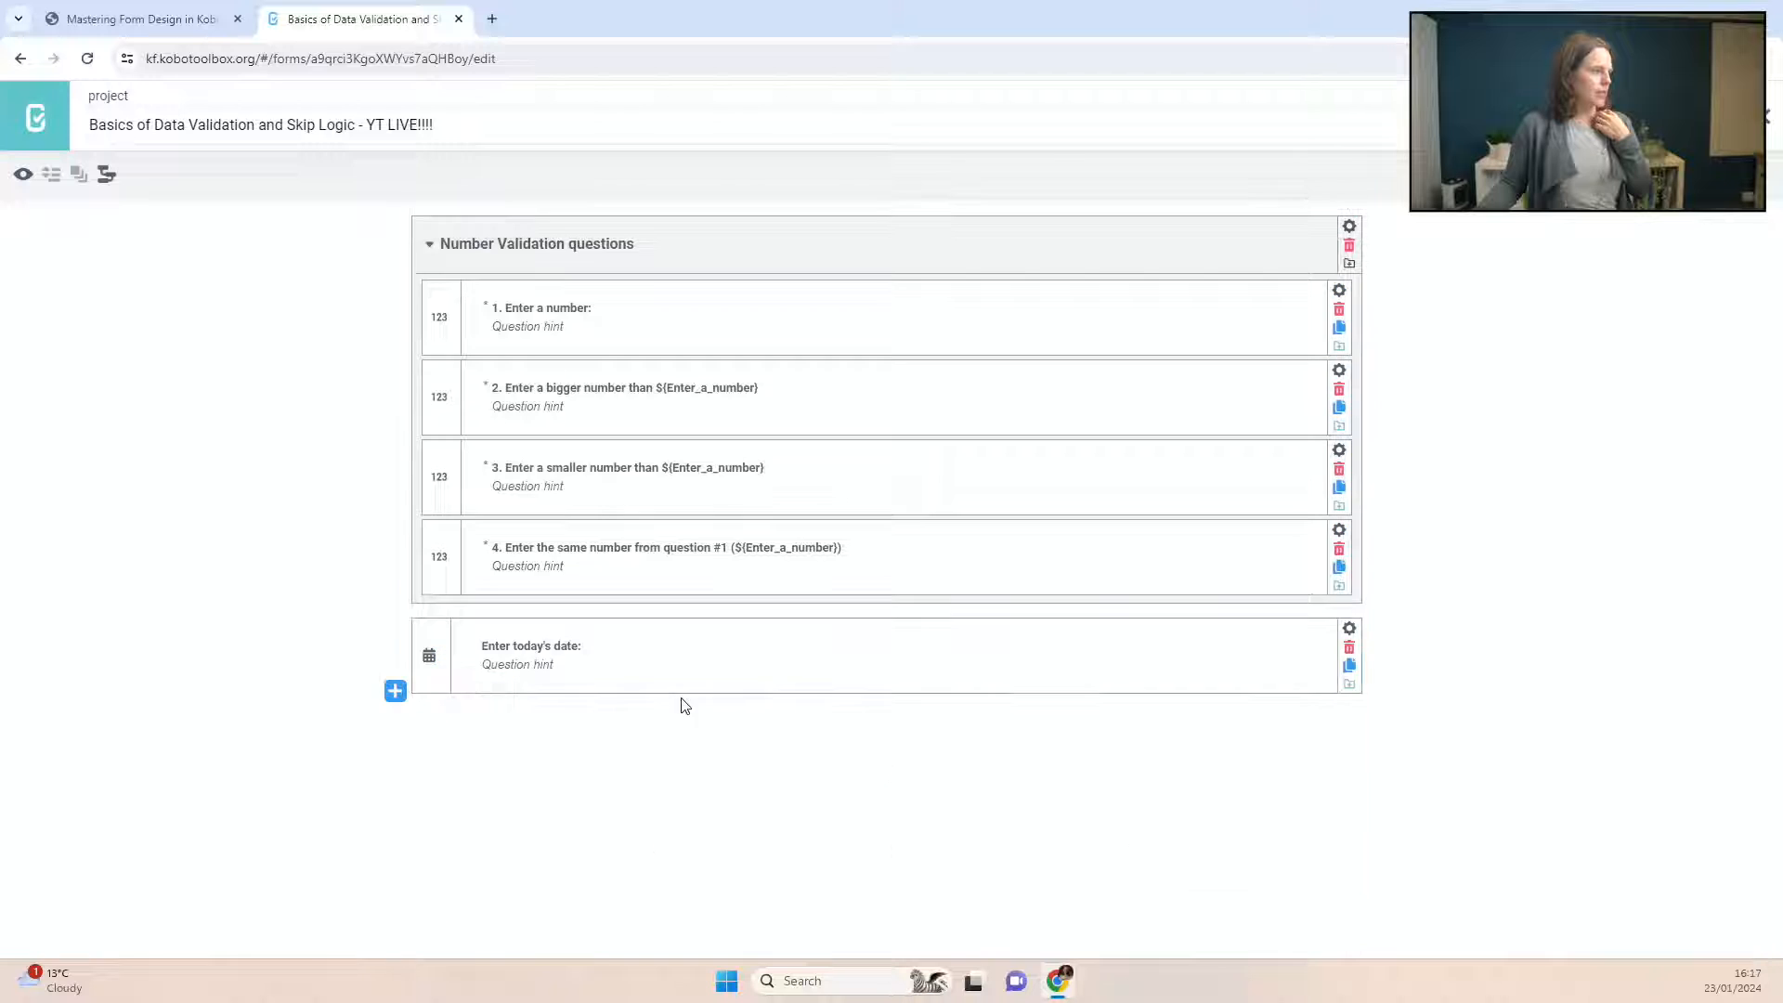
Step: Add a Date question labelled "Enter a date in the future:" below the today's date question
click(395, 691)
text(Enter a date in the future:)
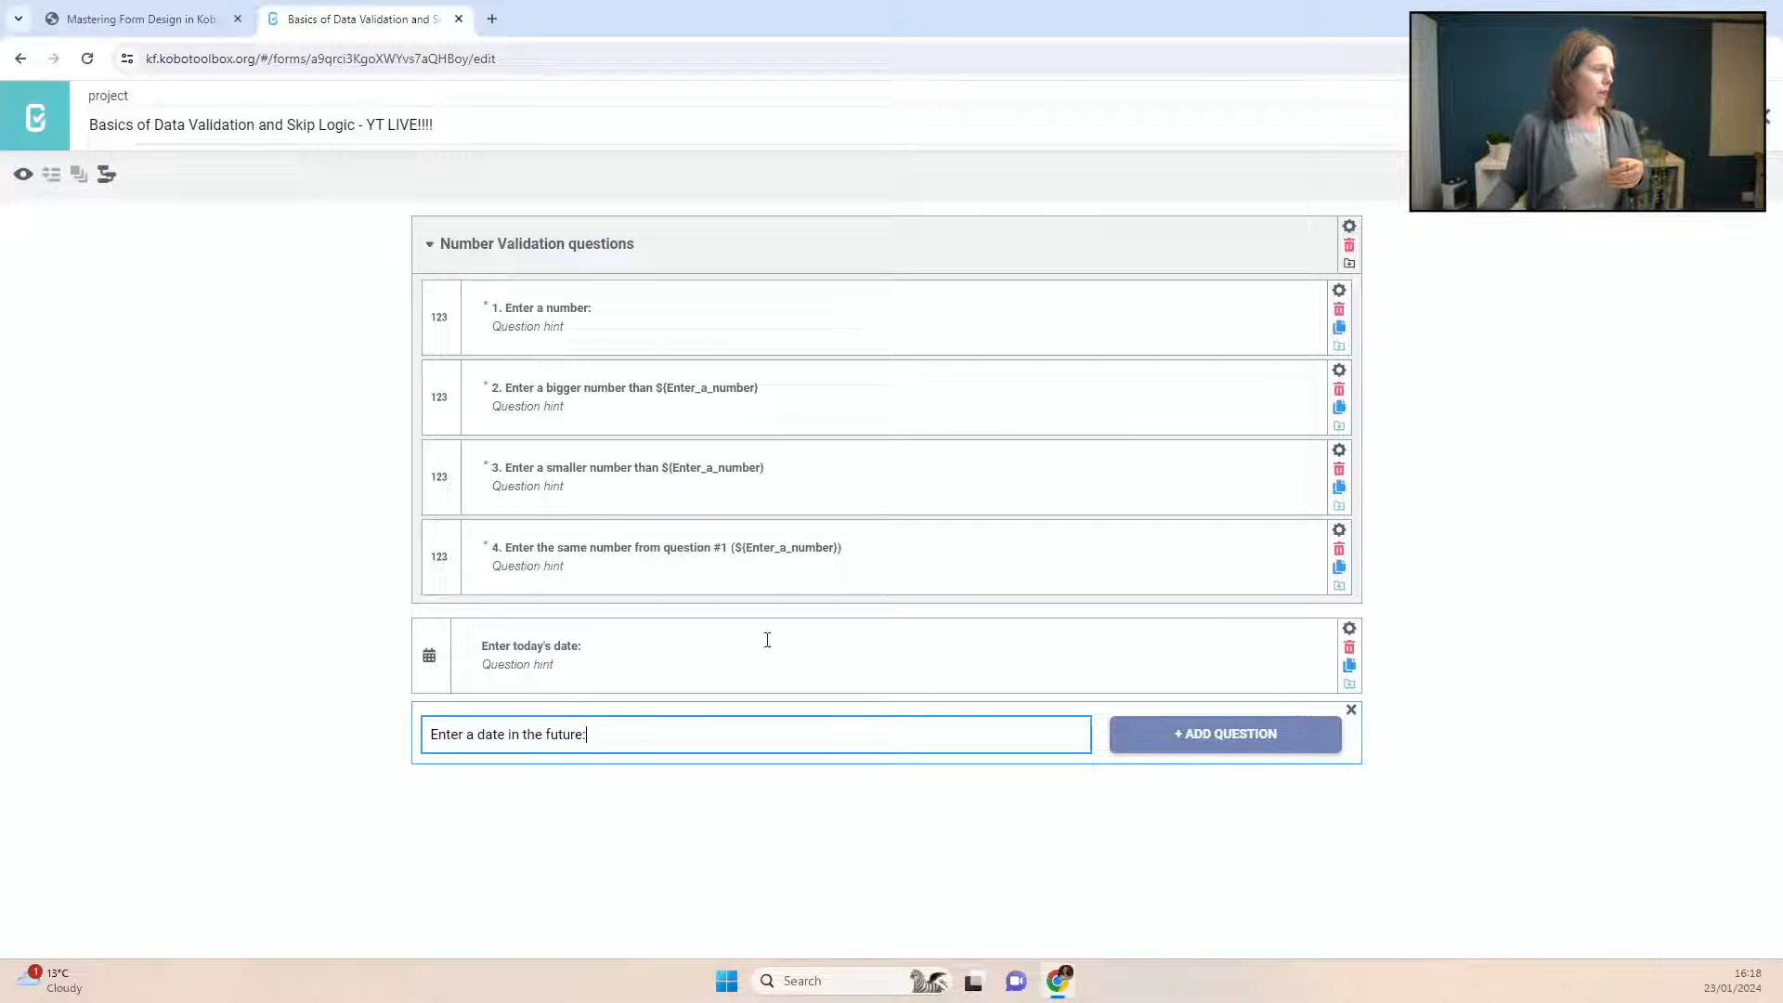
click(1197, 743)
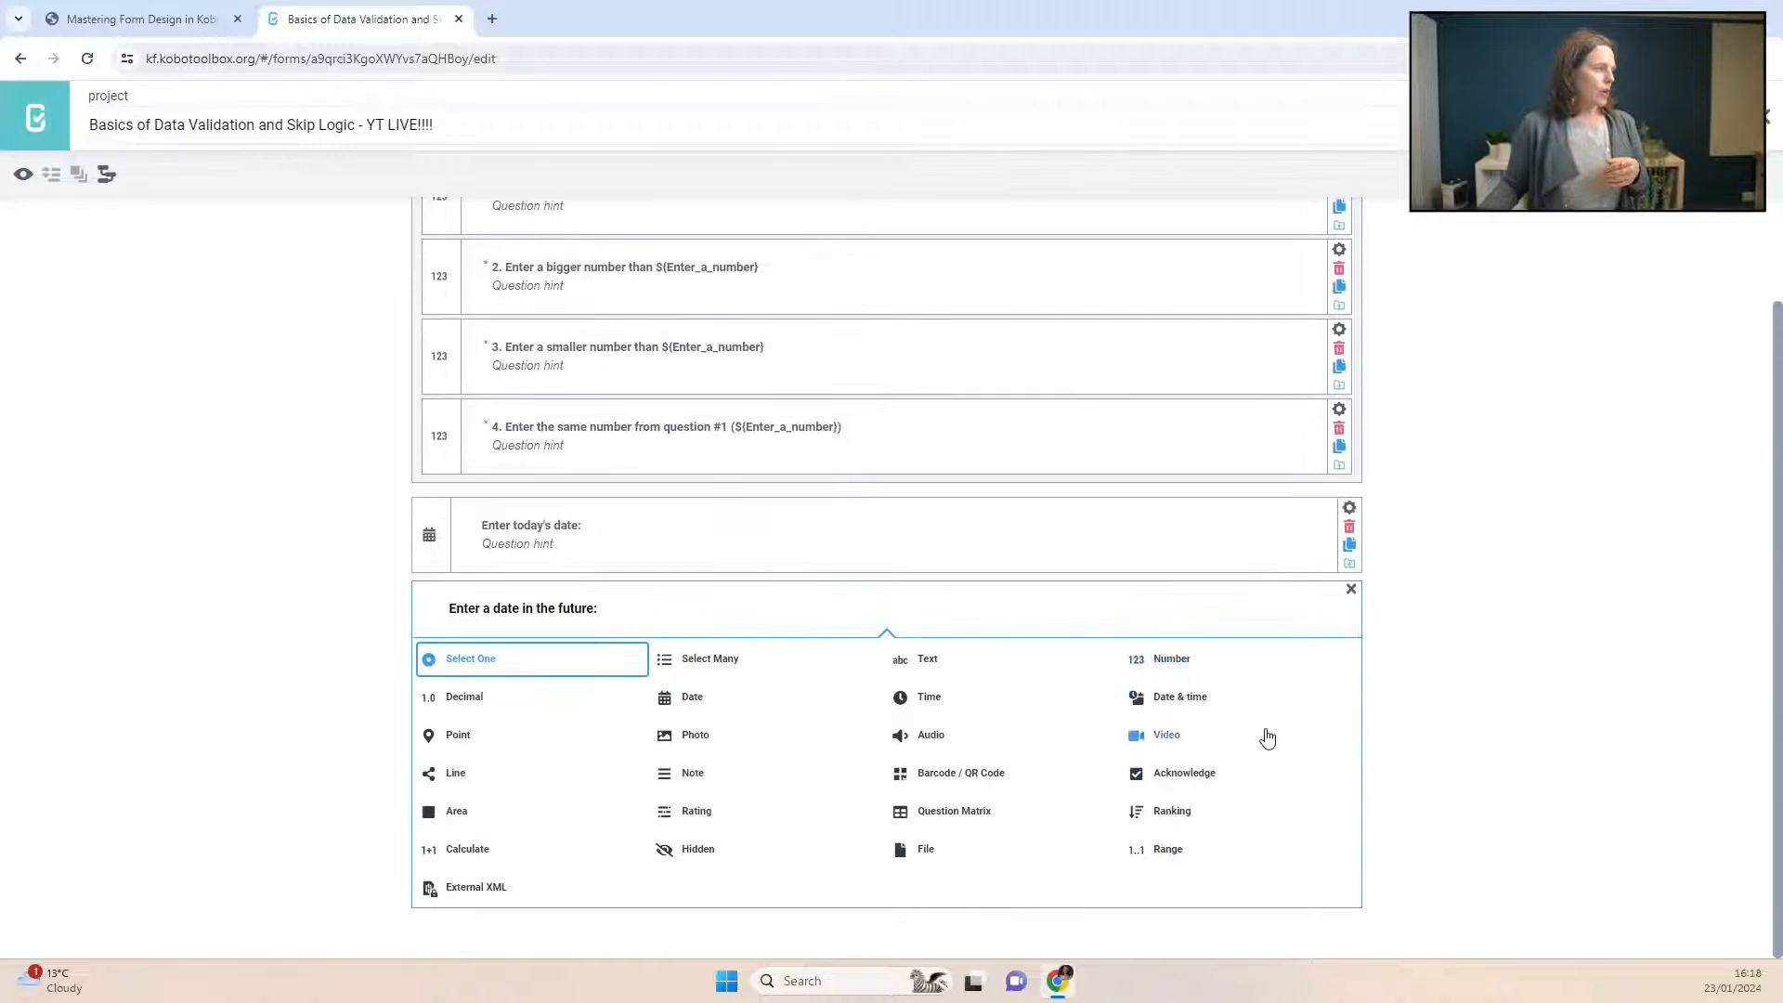
click(729, 696)
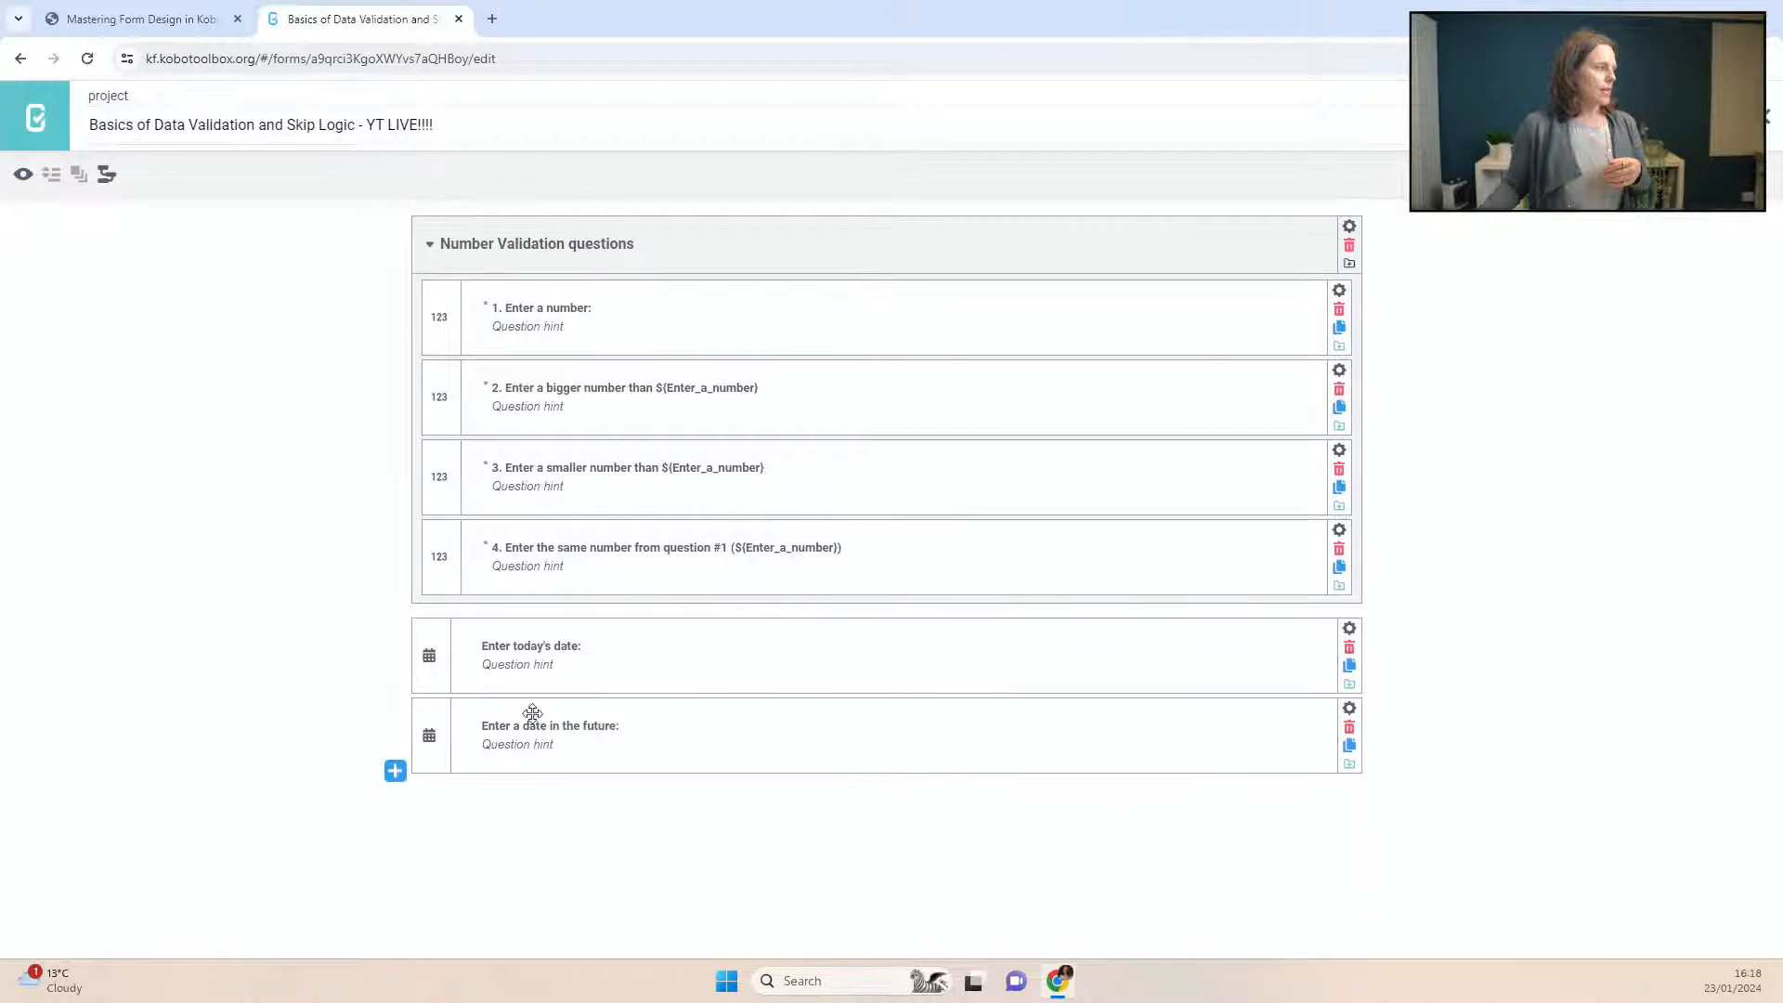
Step: Add a Date question labelled "Enter a date in the past:" below the future date question
click(395, 770)
text(Enter a date int)
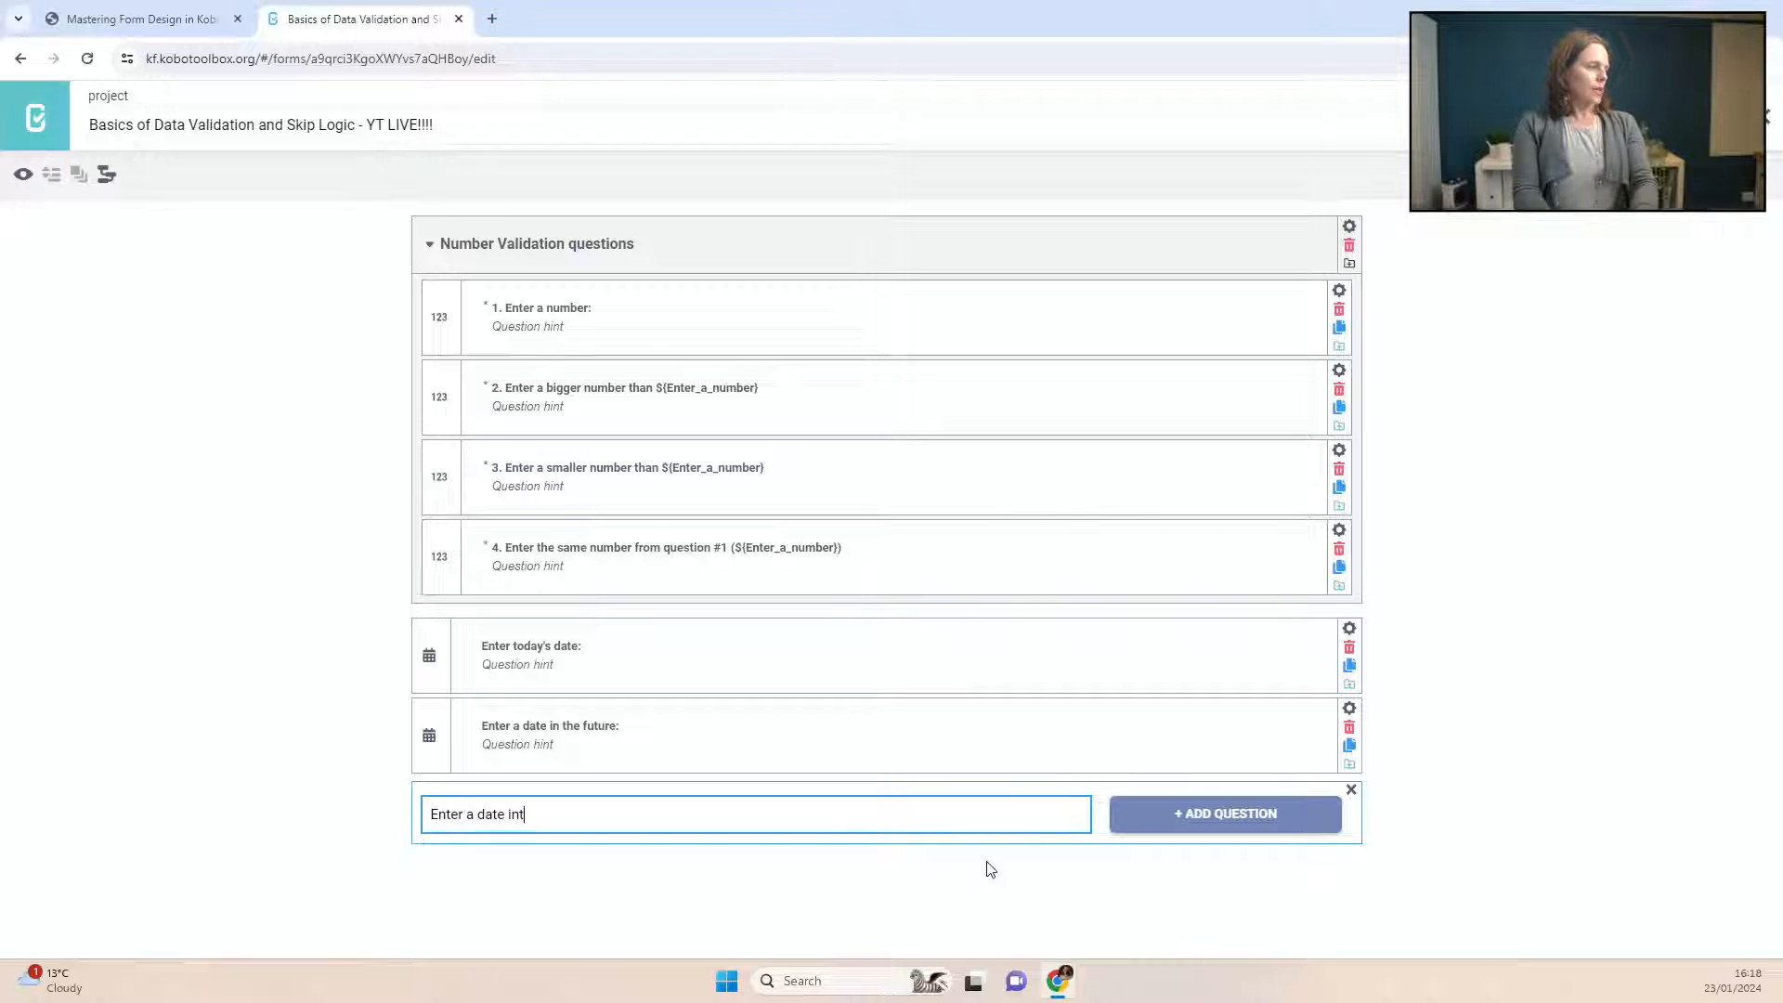
key(BackSpace)
text(the past)
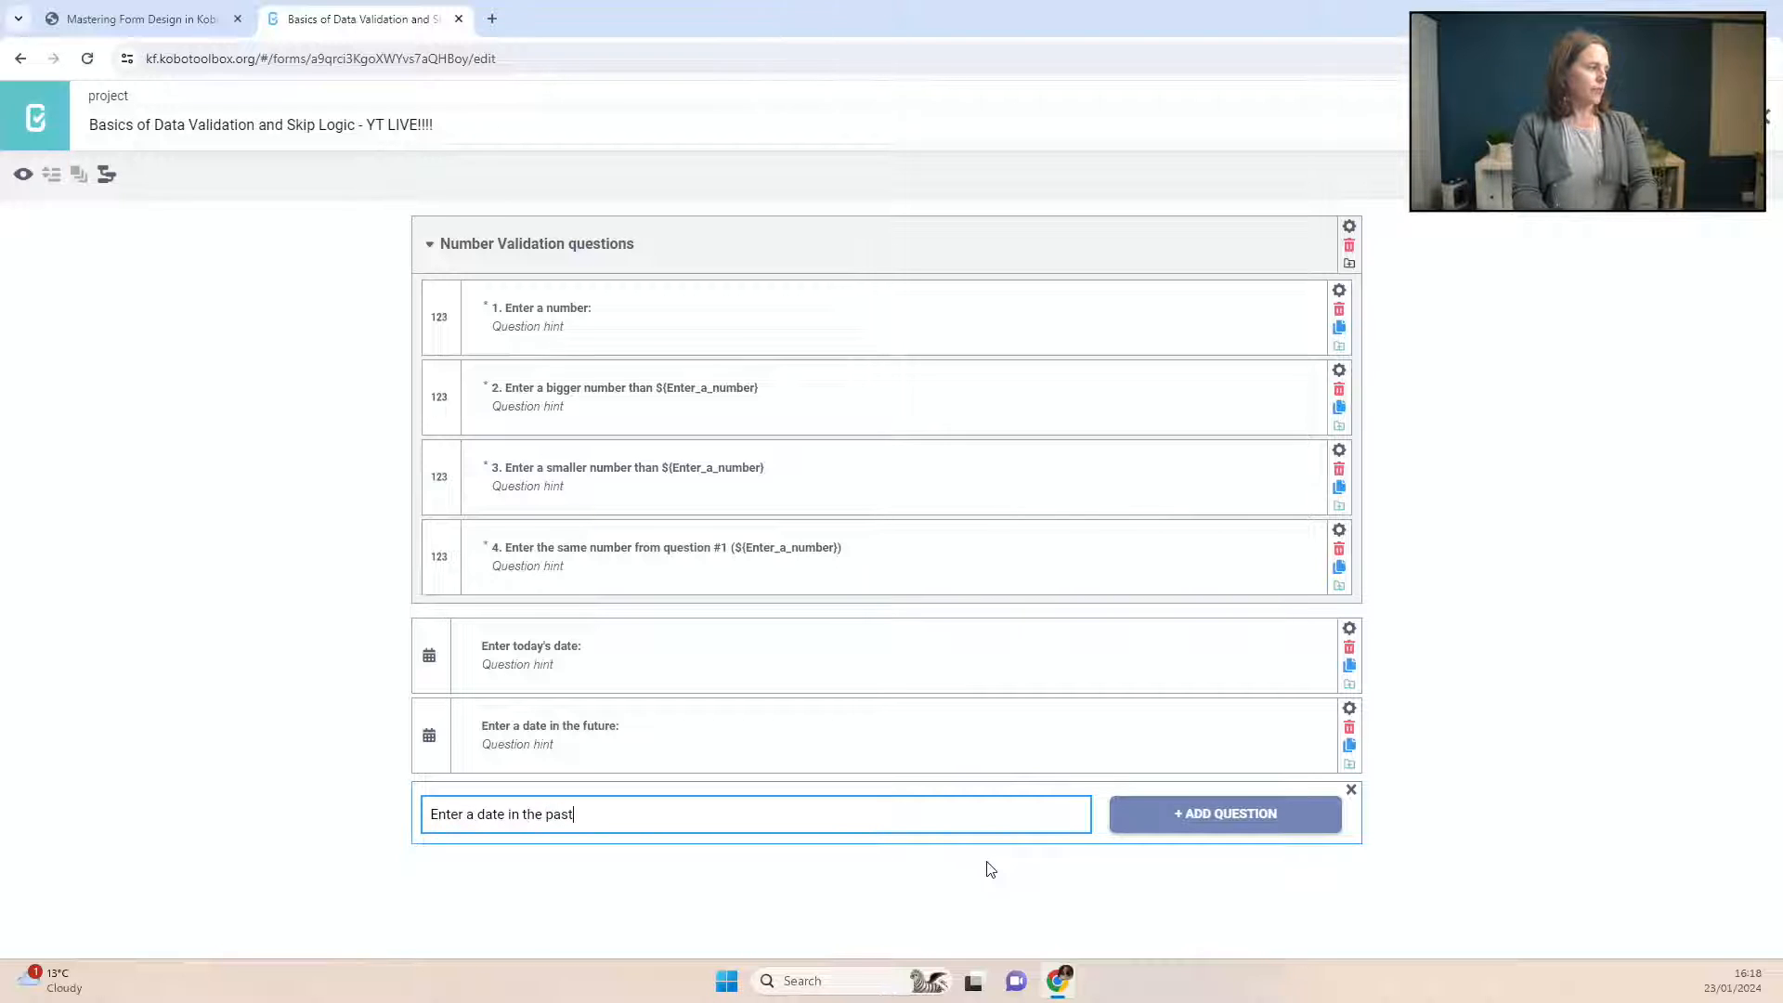
text(:)
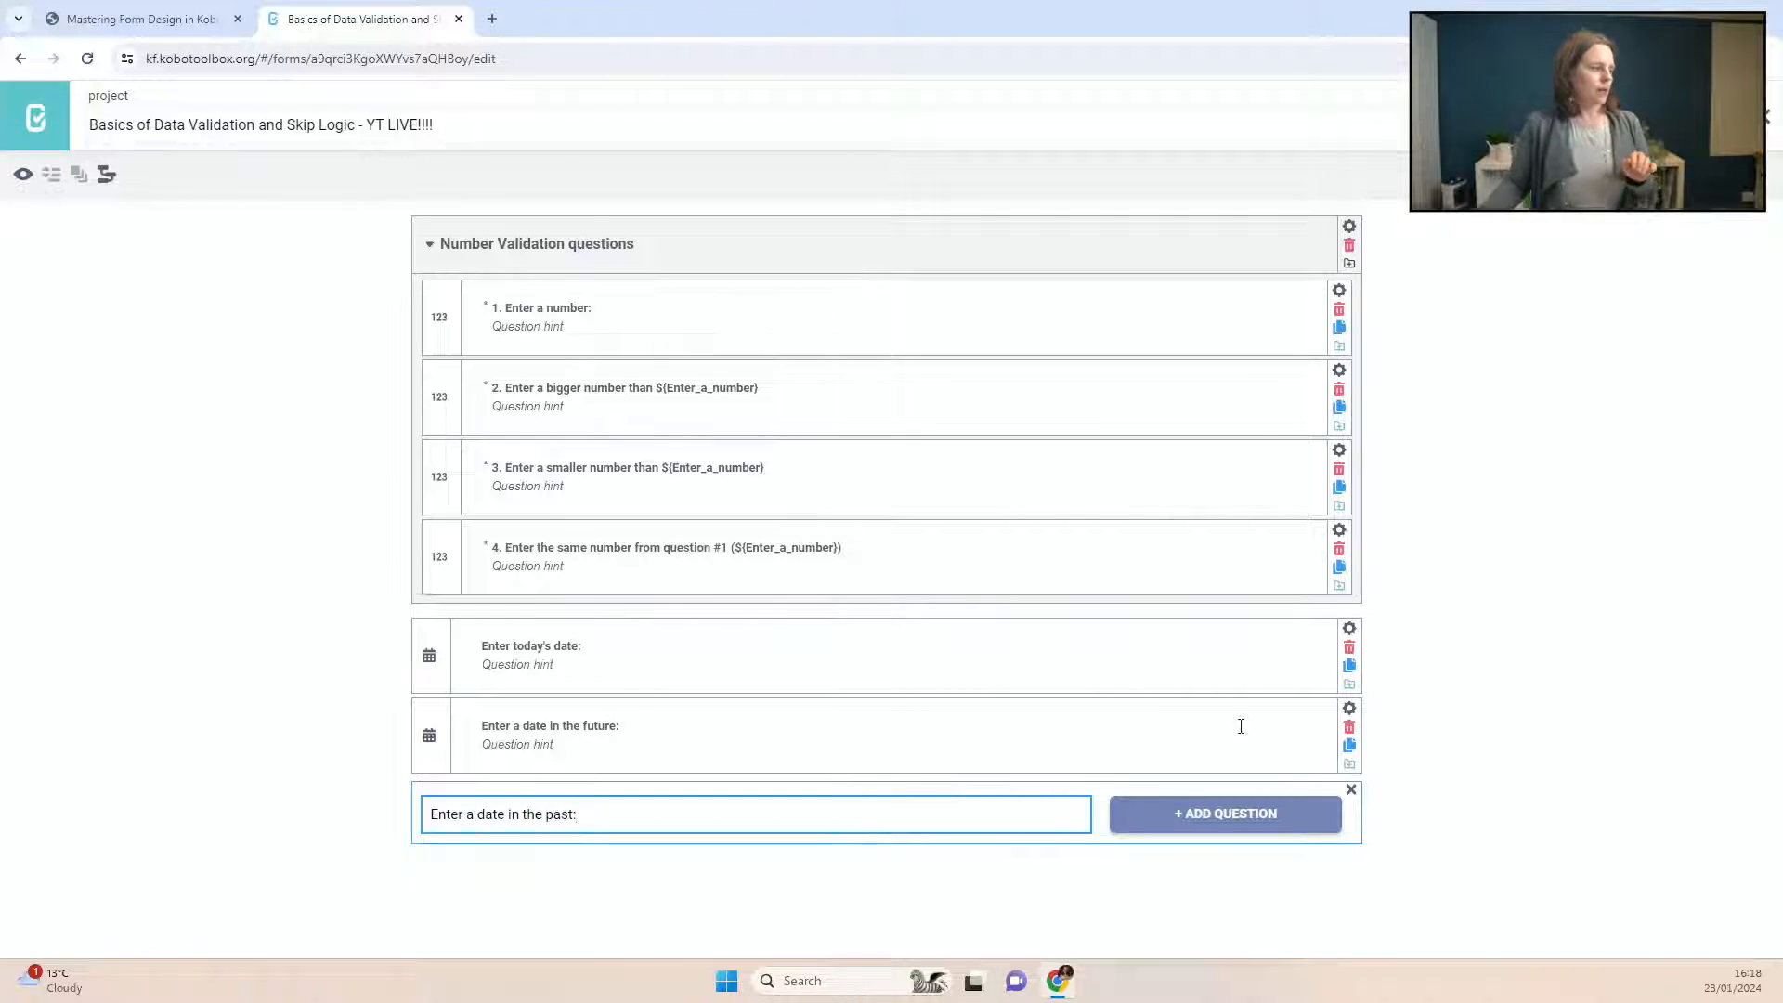
click(1265, 834)
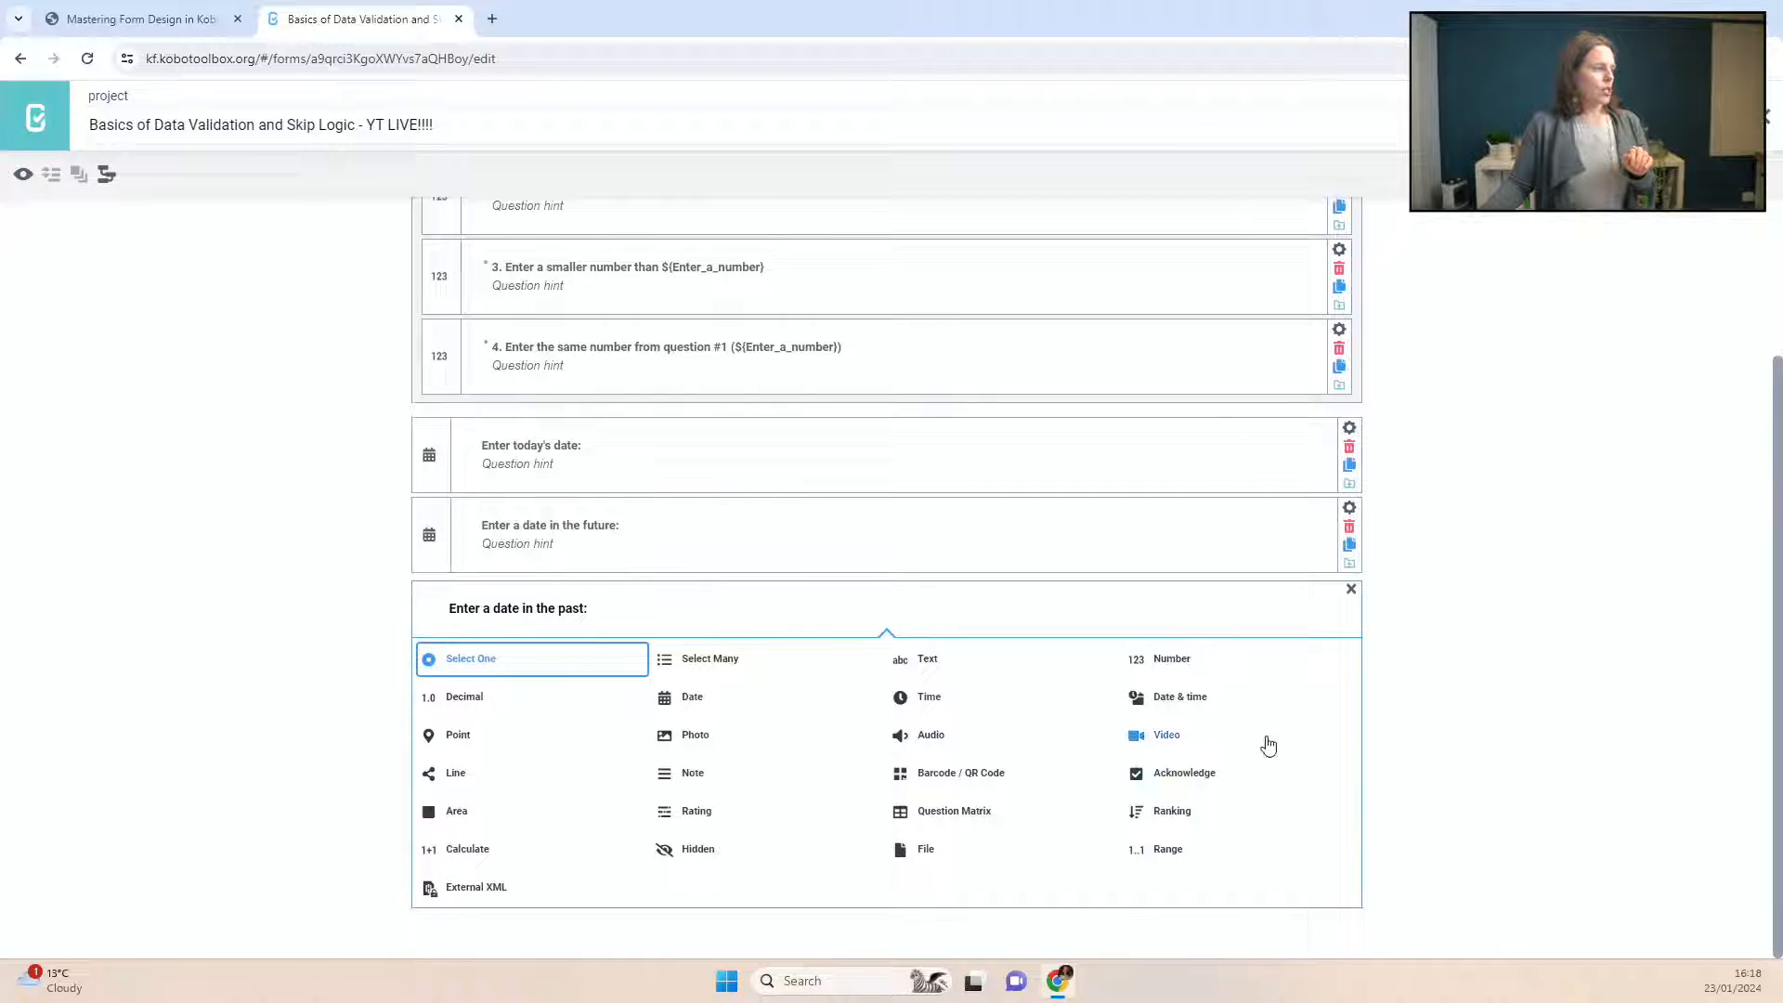
click(692, 701)
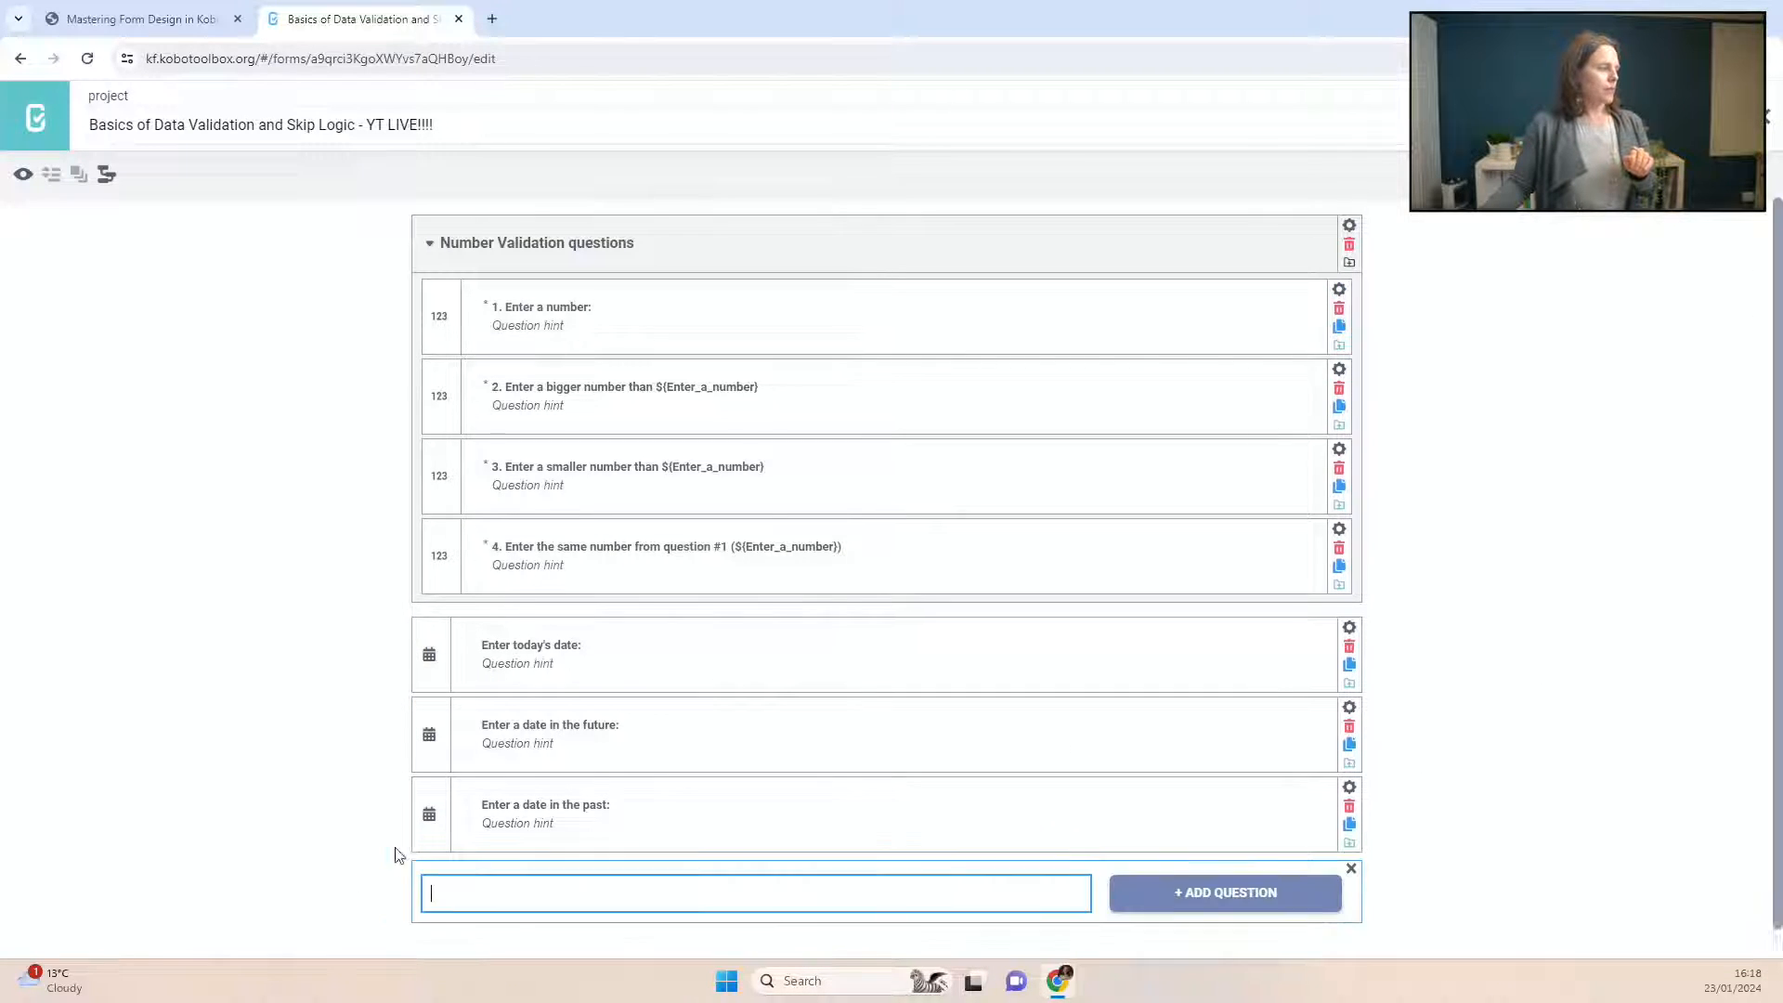
Step: Add a Date question labelled "Enter the same date as question #5." at the end of the form
click(396, 851)
text(enter the)
key(BackSpace)
key(BackSpace)
key(BackSpace)
key(BackSpace)
key(BackSpace)
key(BackSpace)
key(BackSpace)
key(BackSpace)
key(BackSpace)
text(Eter)
key(BackSpace)
key(BackSpace)
key(BackSpace)
text(nter the same date as question #5)
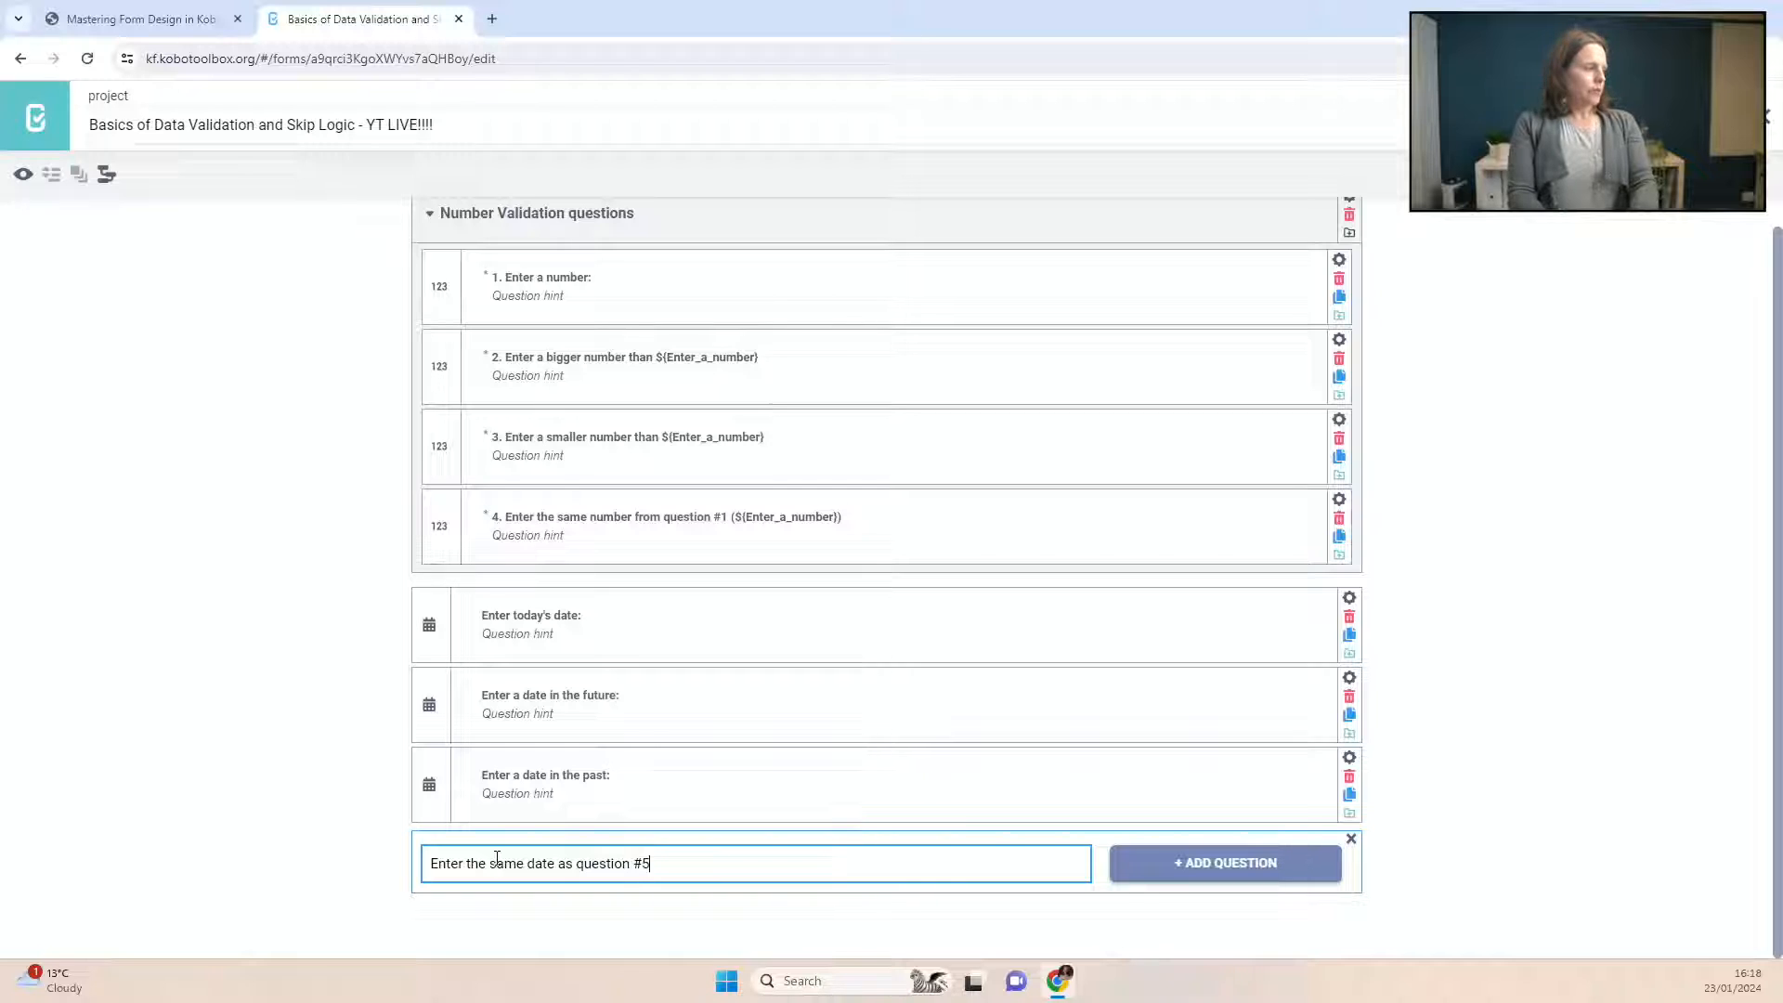
text(.)
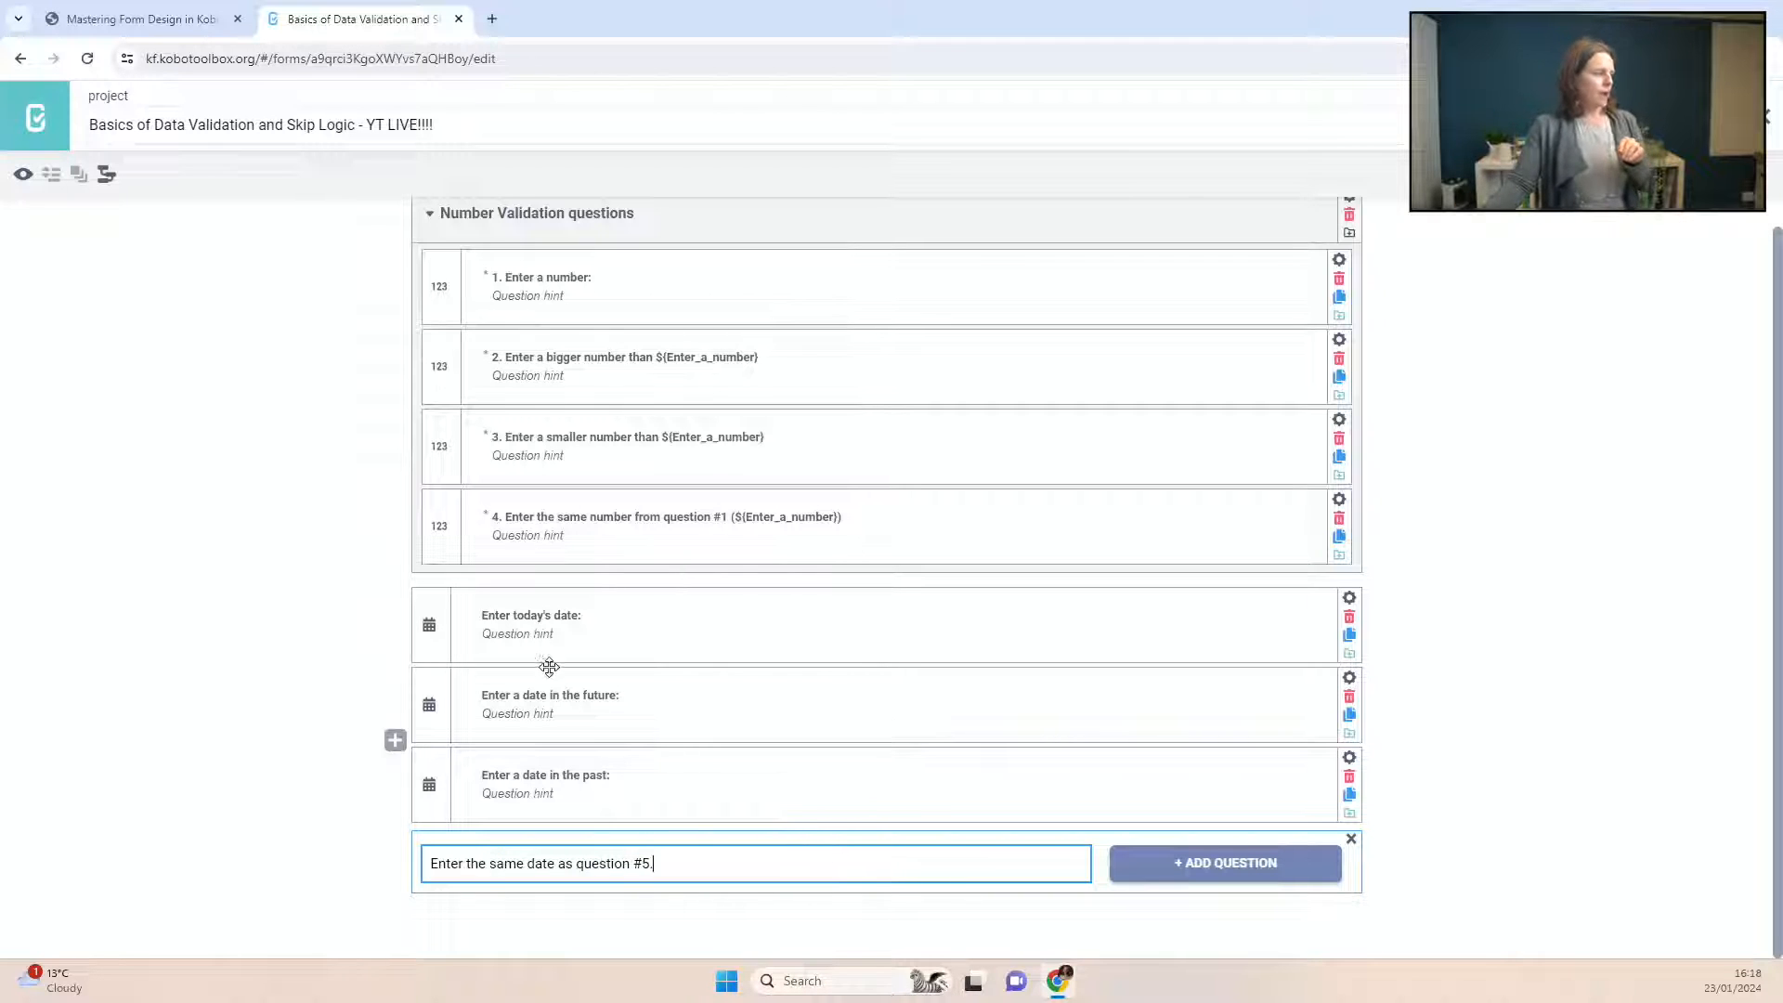
click(1196, 877)
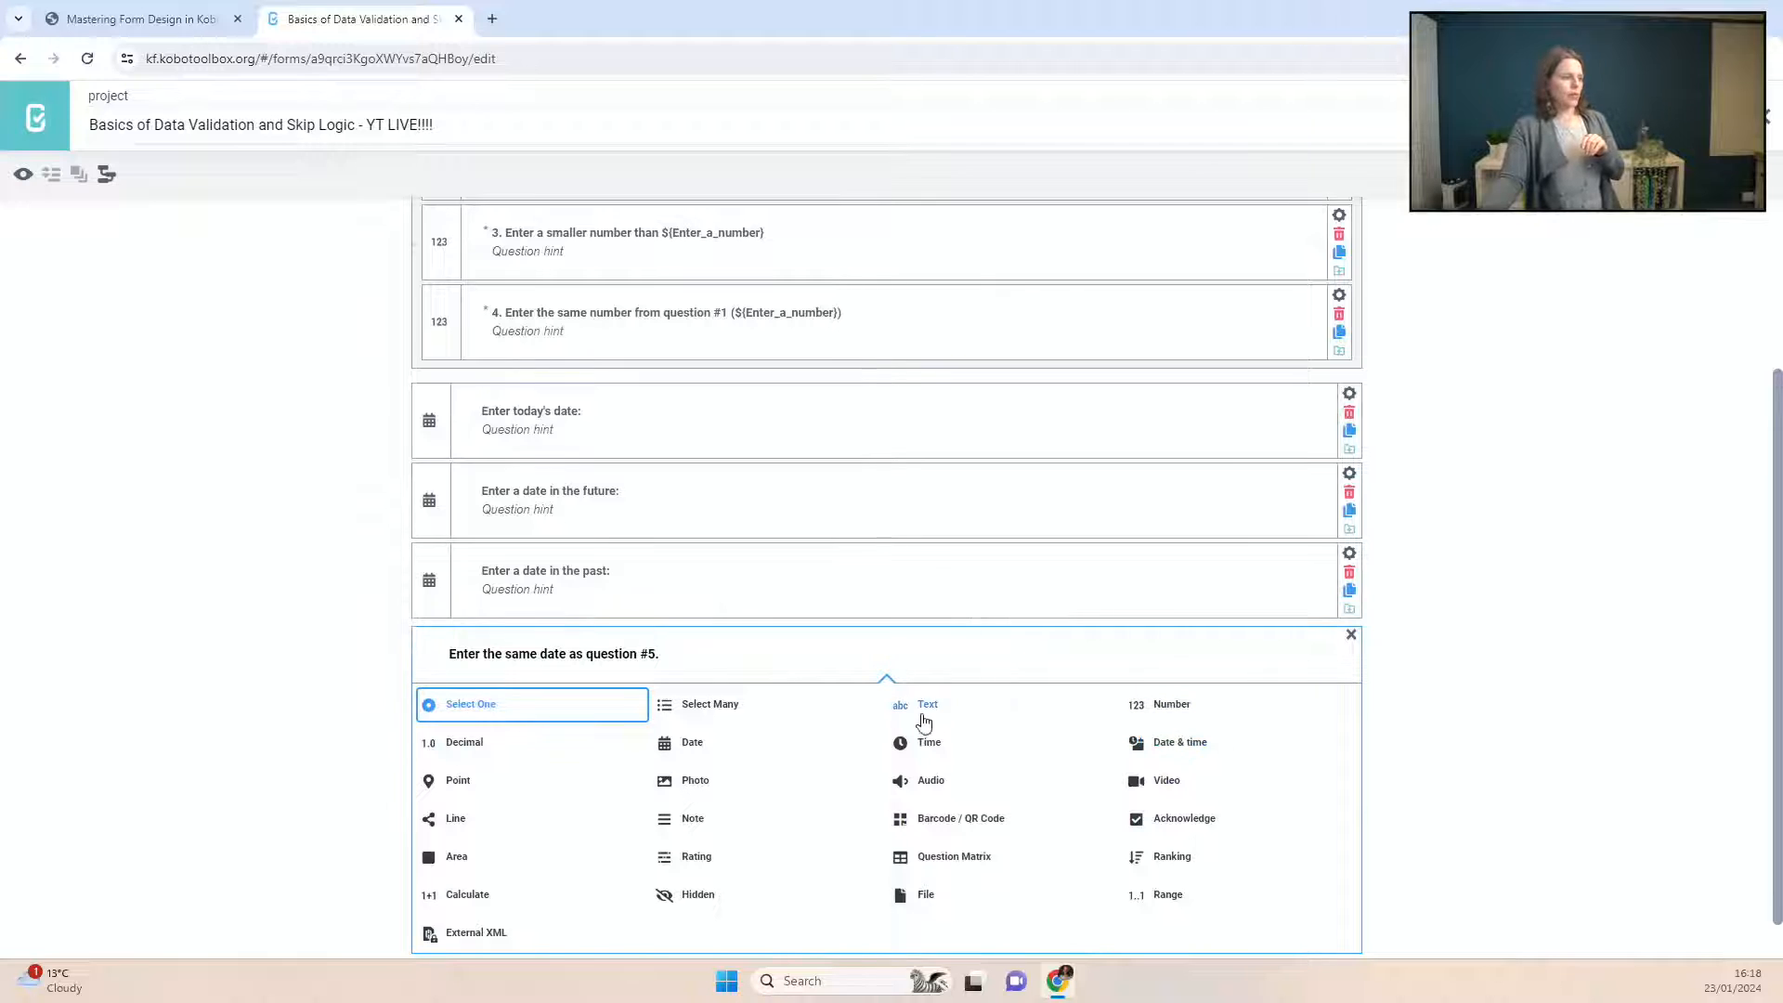
click(704, 743)
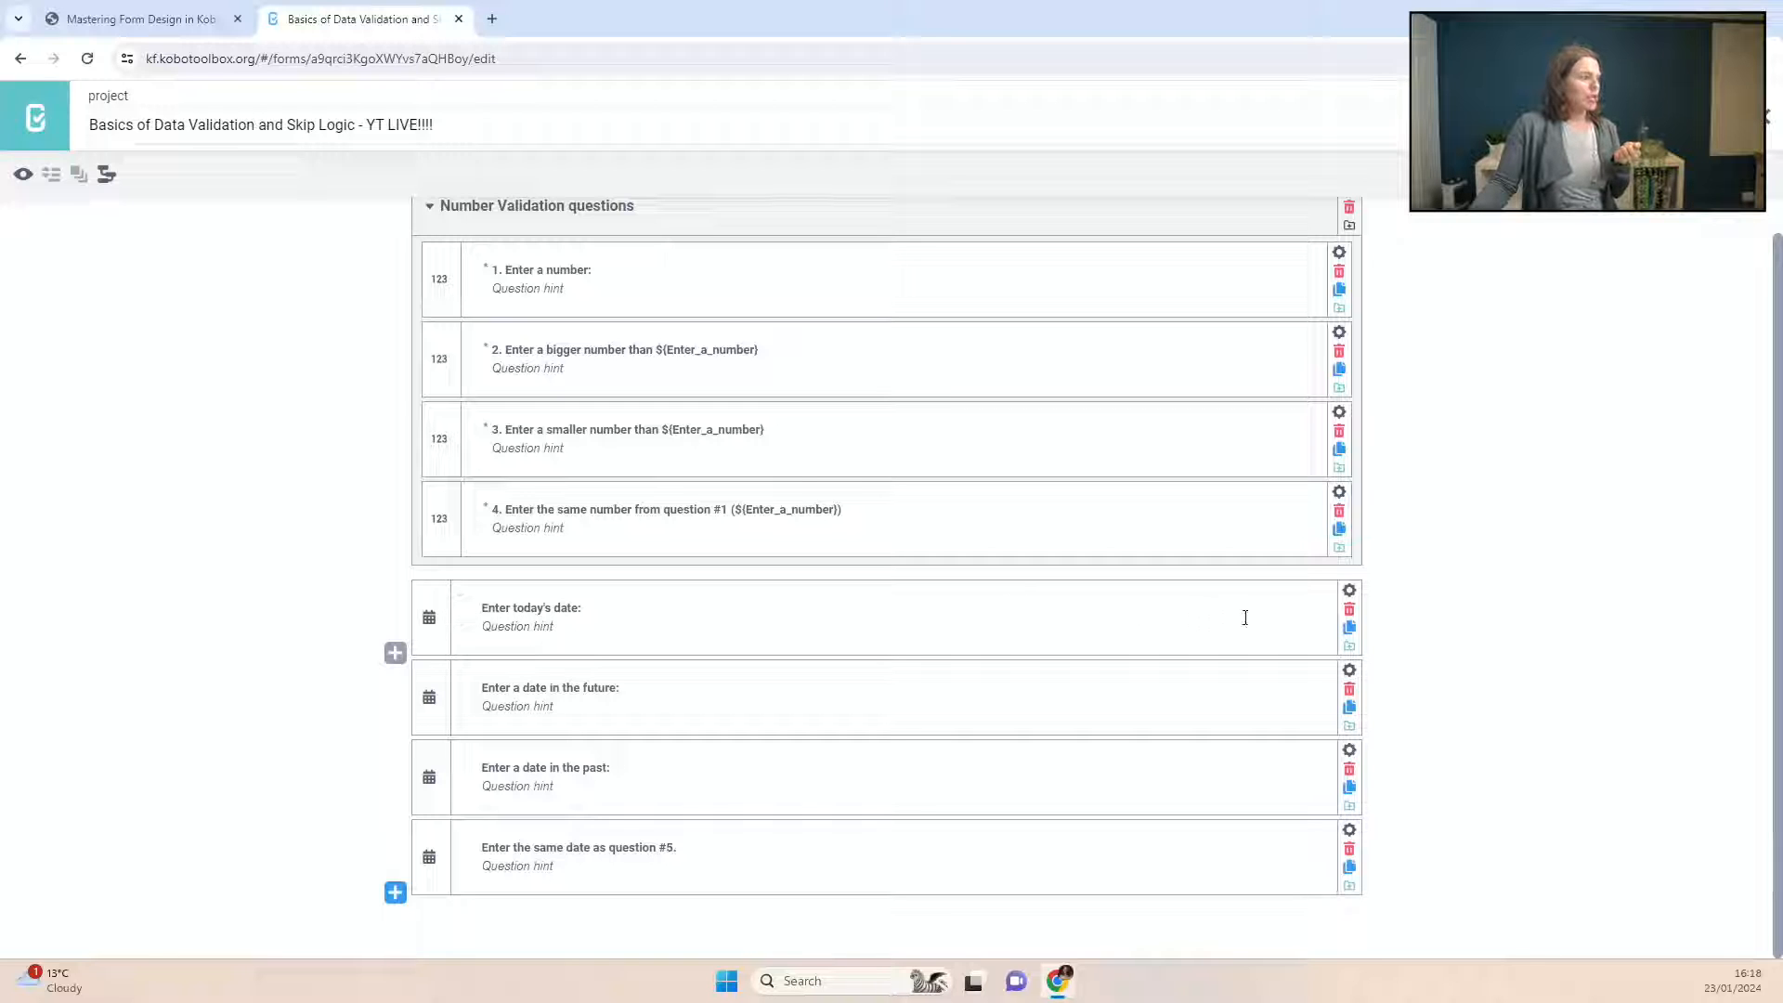
Step: Make a response to the "Enter today's date:" question mandatory
click(1349, 591)
scroll(1126, 622, down, 3)
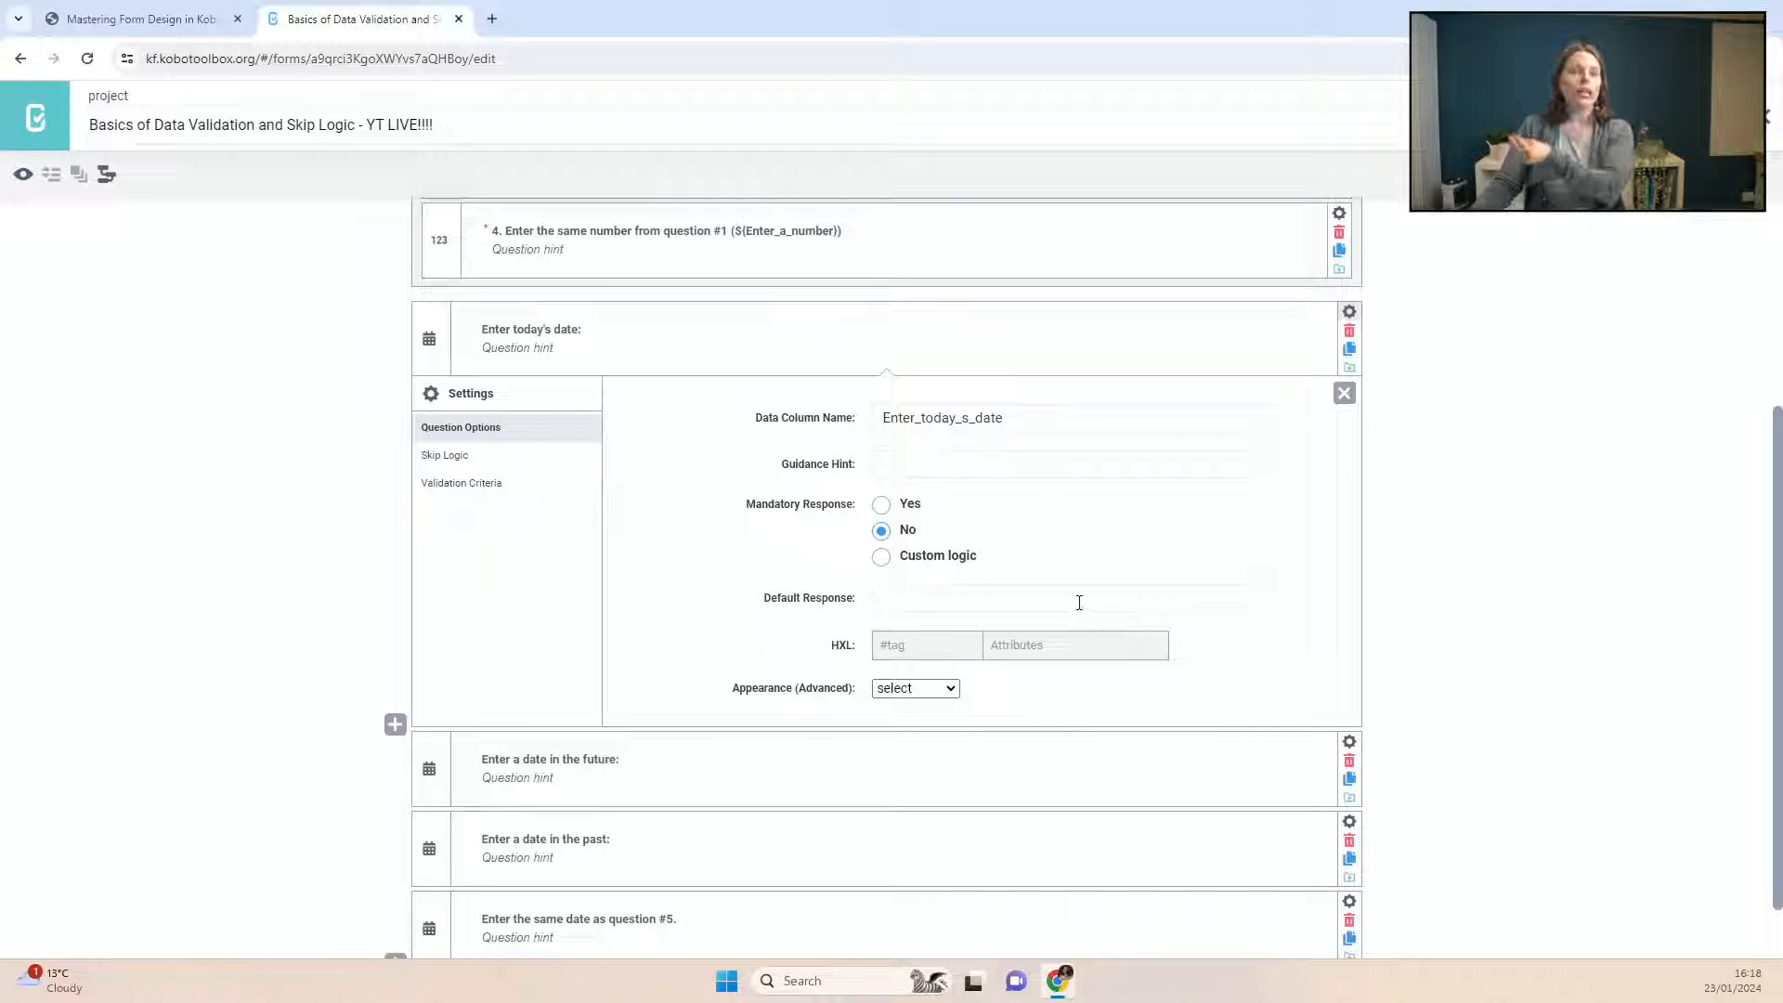
click(882, 507)
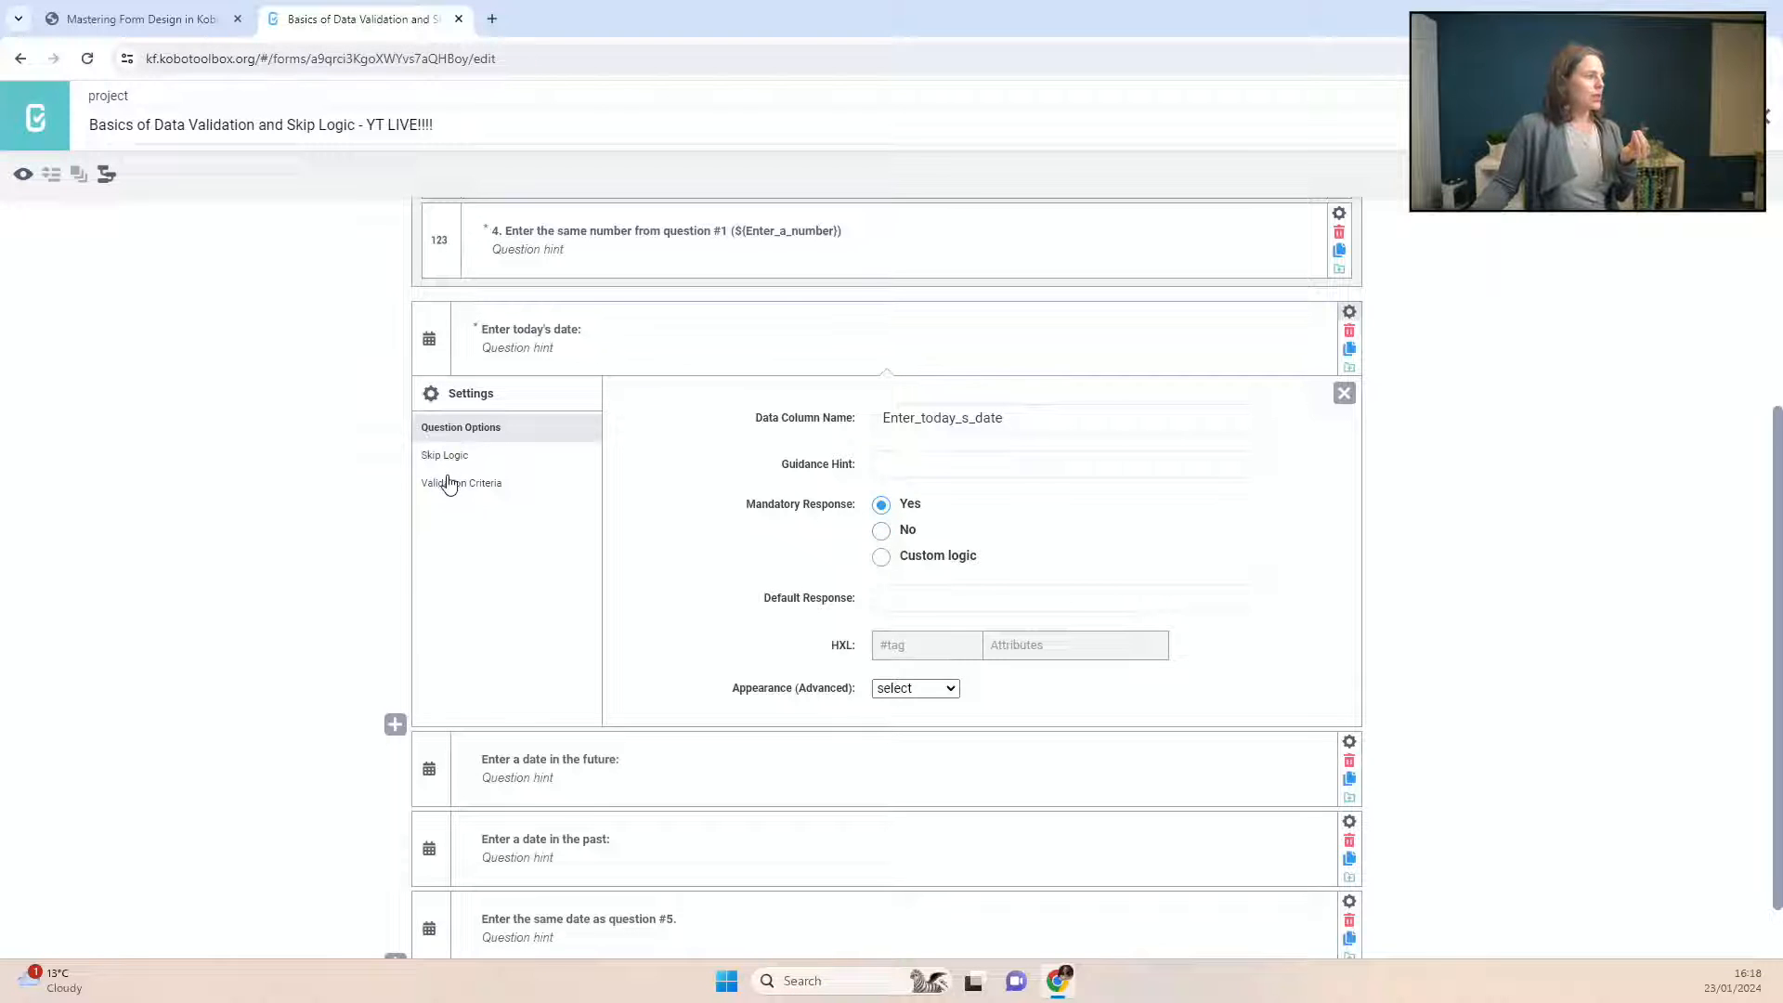
Step: Try a validation condition on the "Enter today's date:" question requiring the response to equal 2024-01-23
click(448, 483)
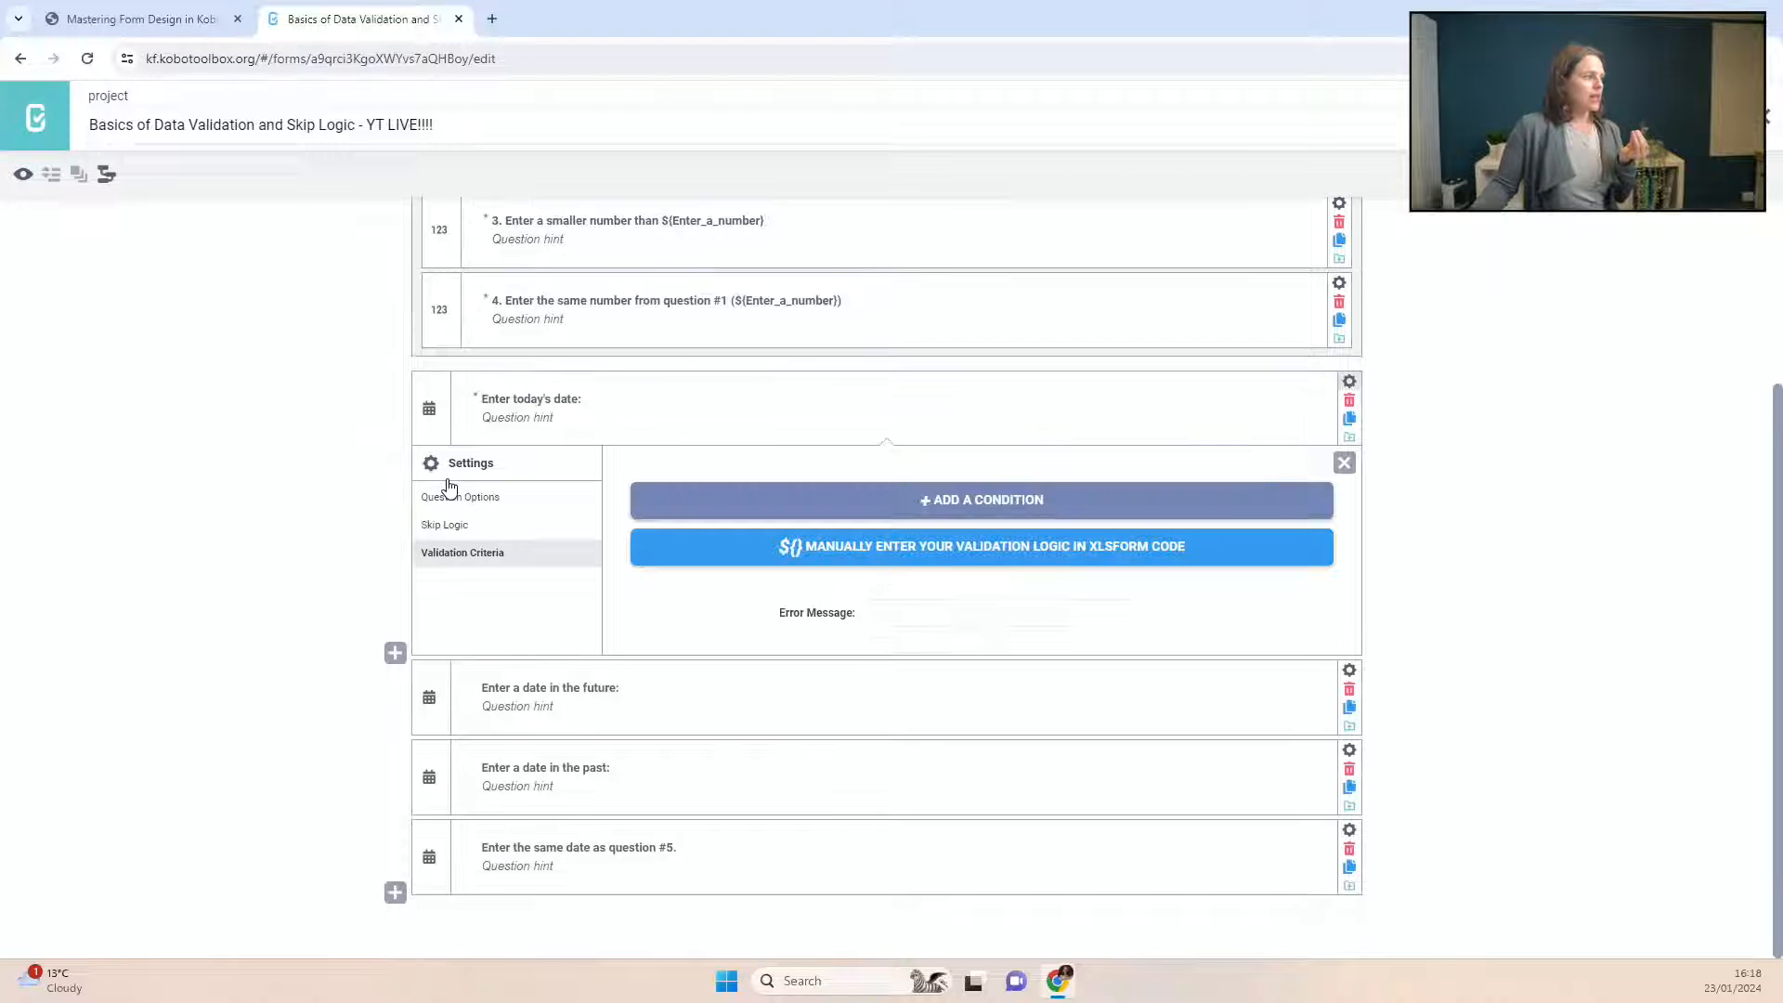
click(978, 507)
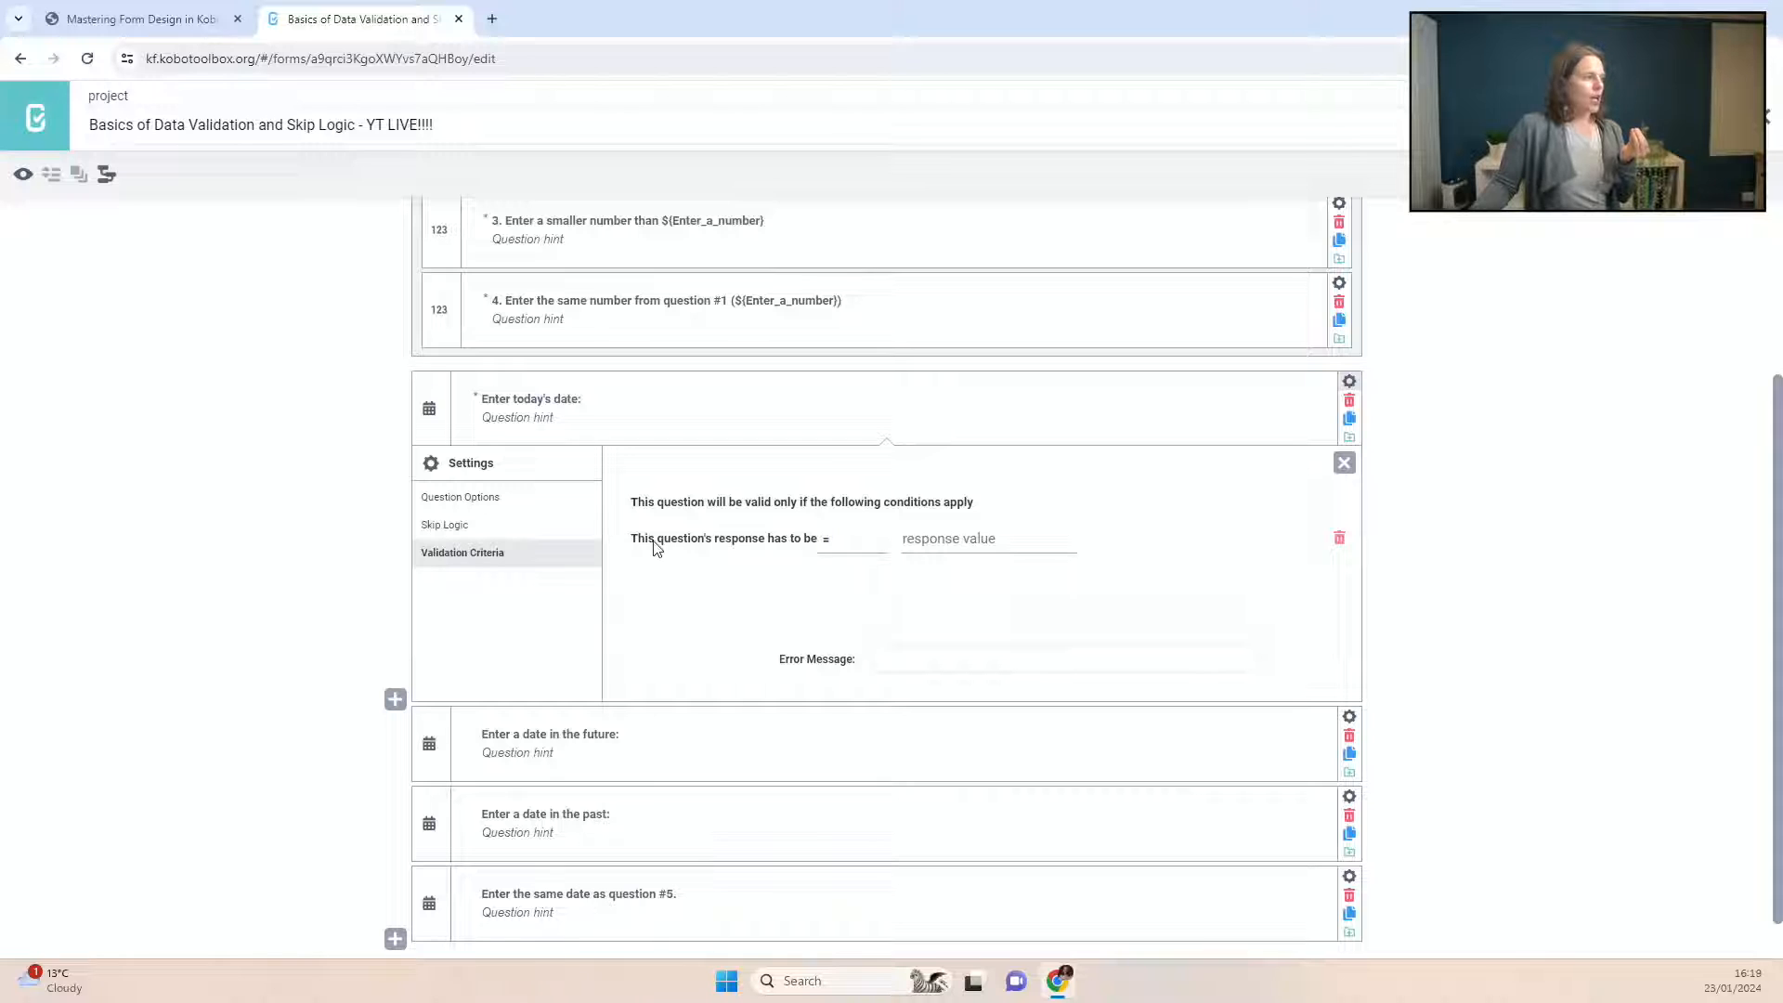
click(837, 552)
click(863, 552)
click(946, 544)
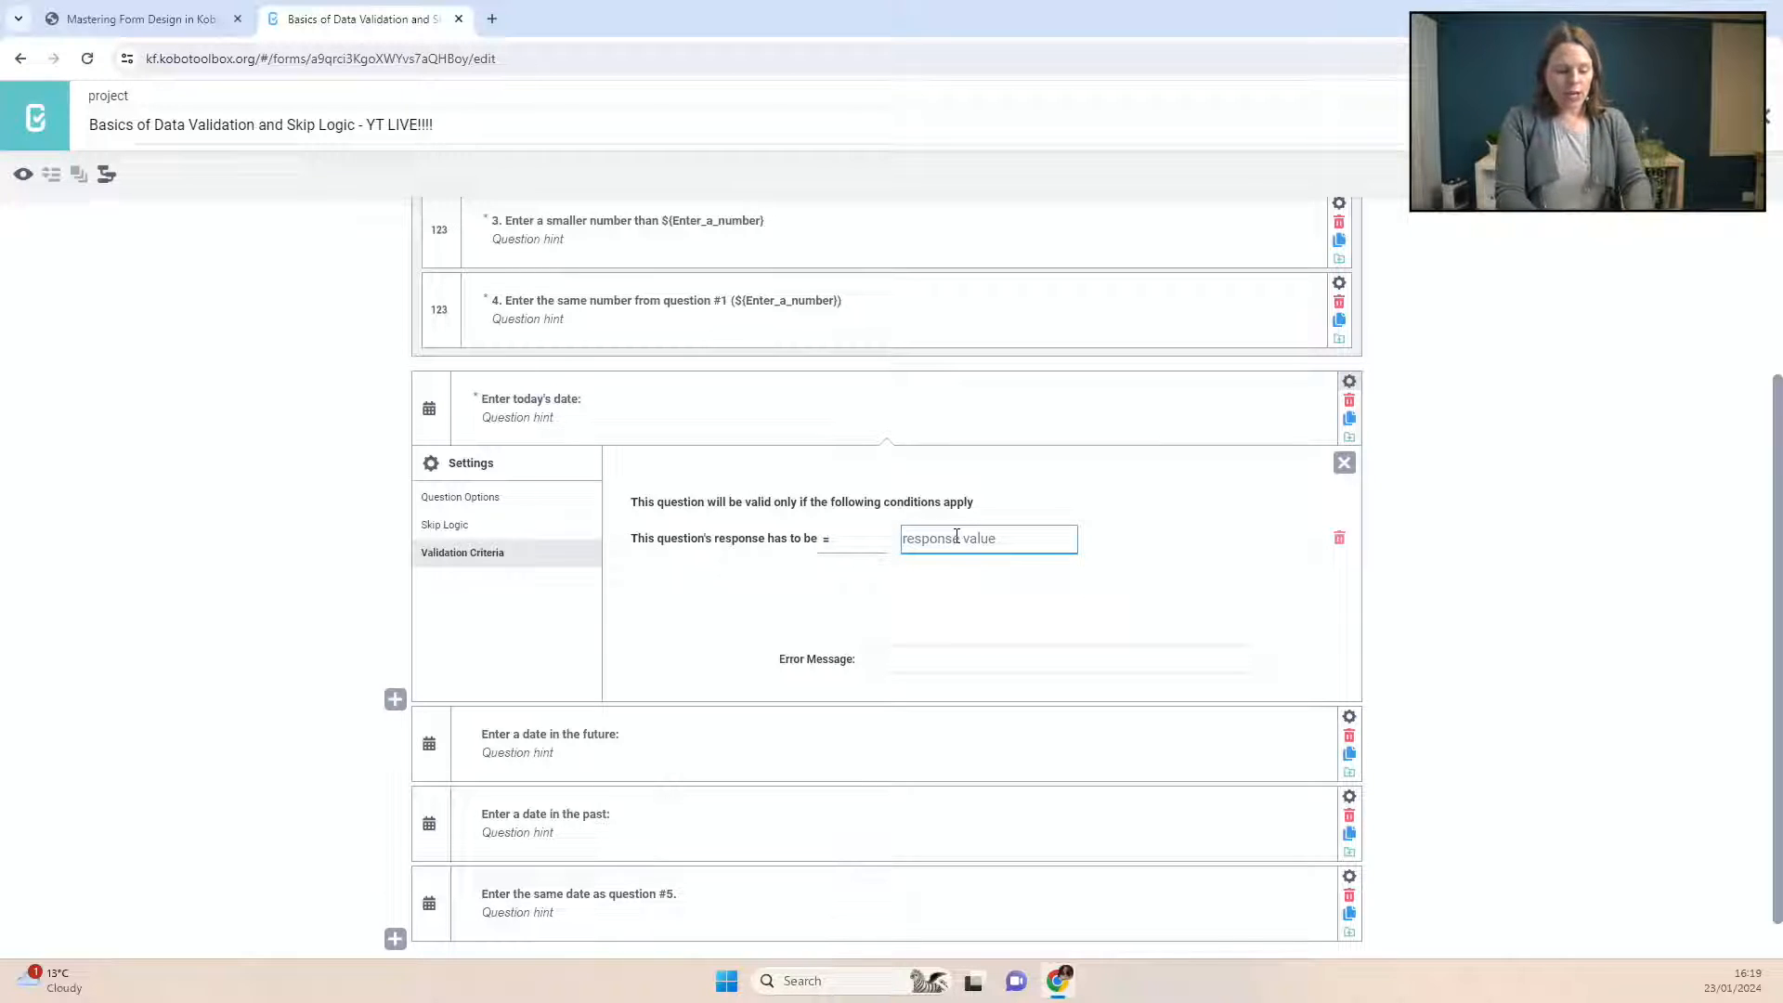
text(2024-)
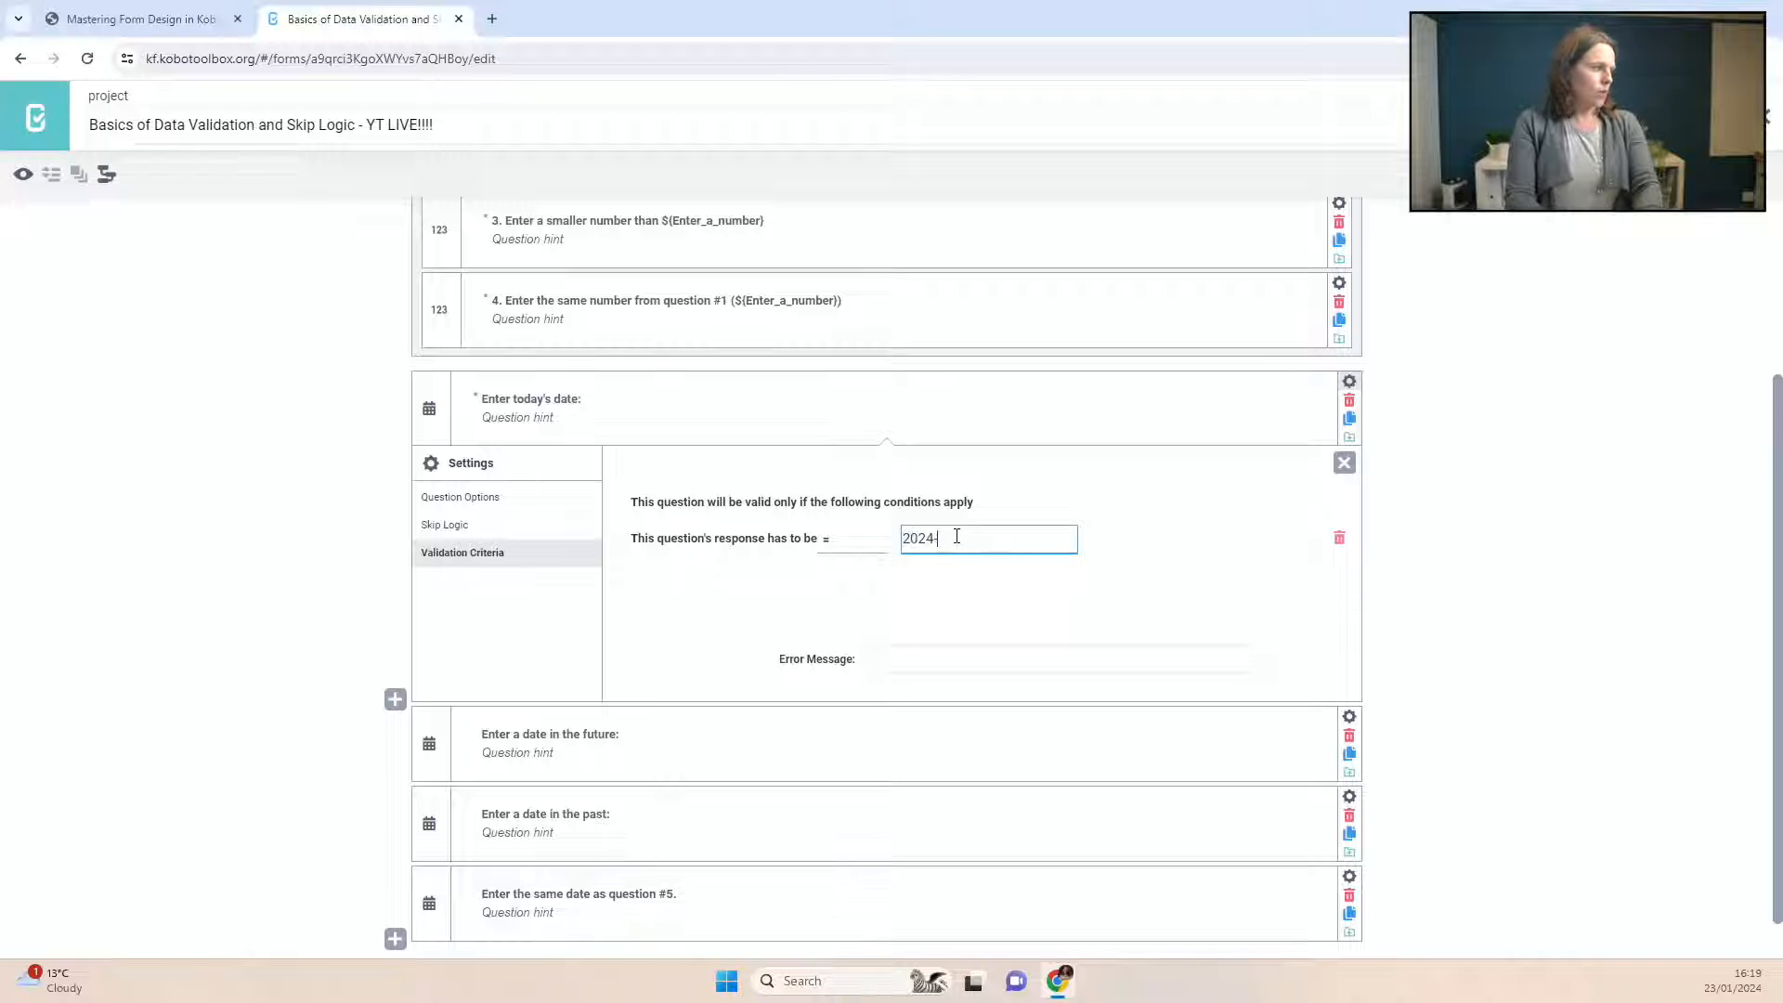
text(01)
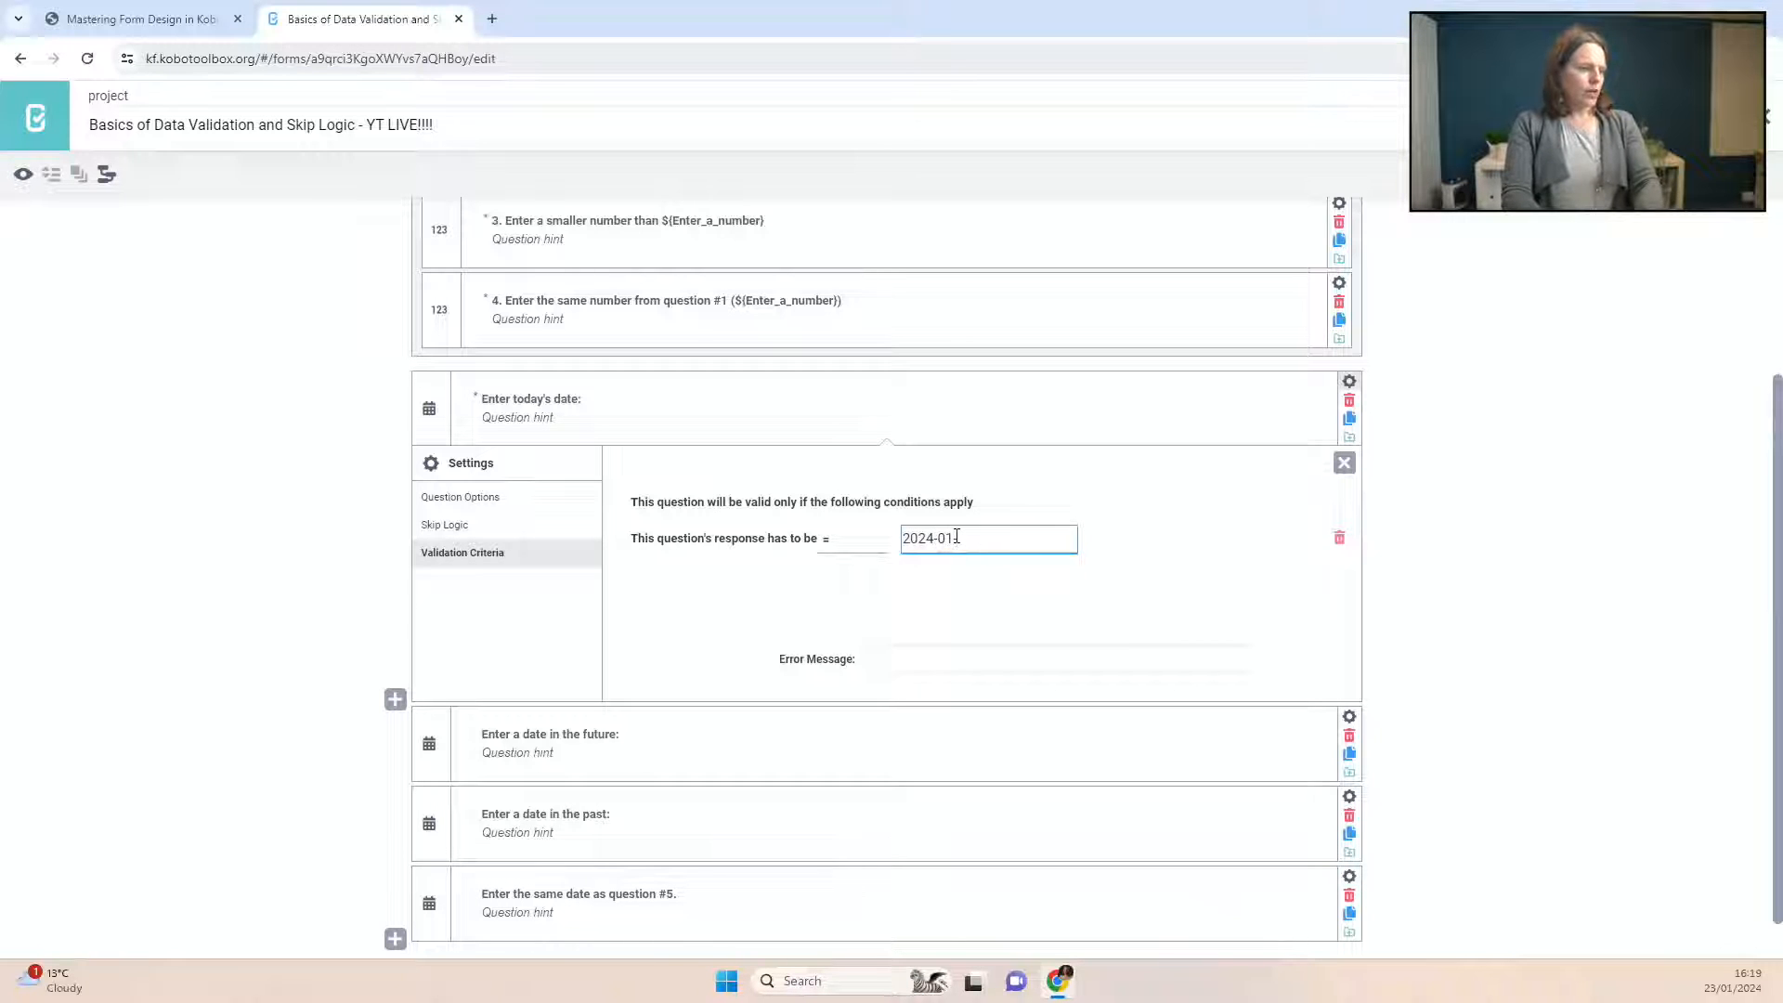
text(-23)
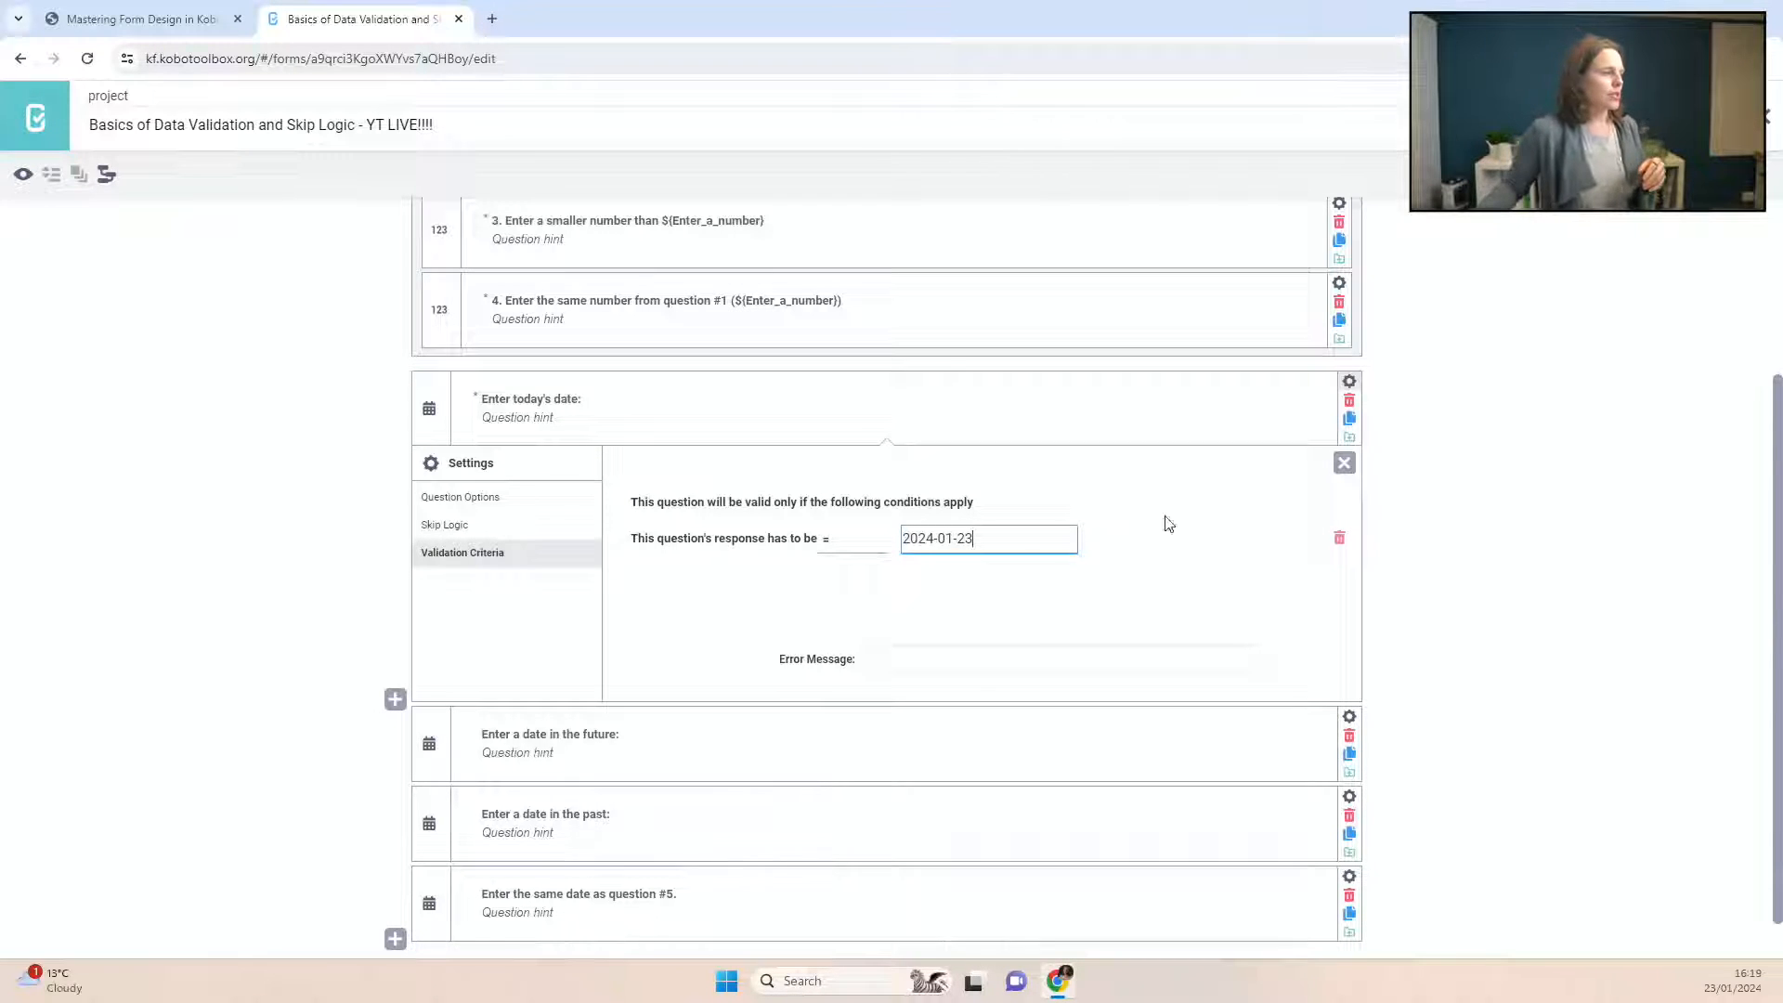
click(1339, 537)
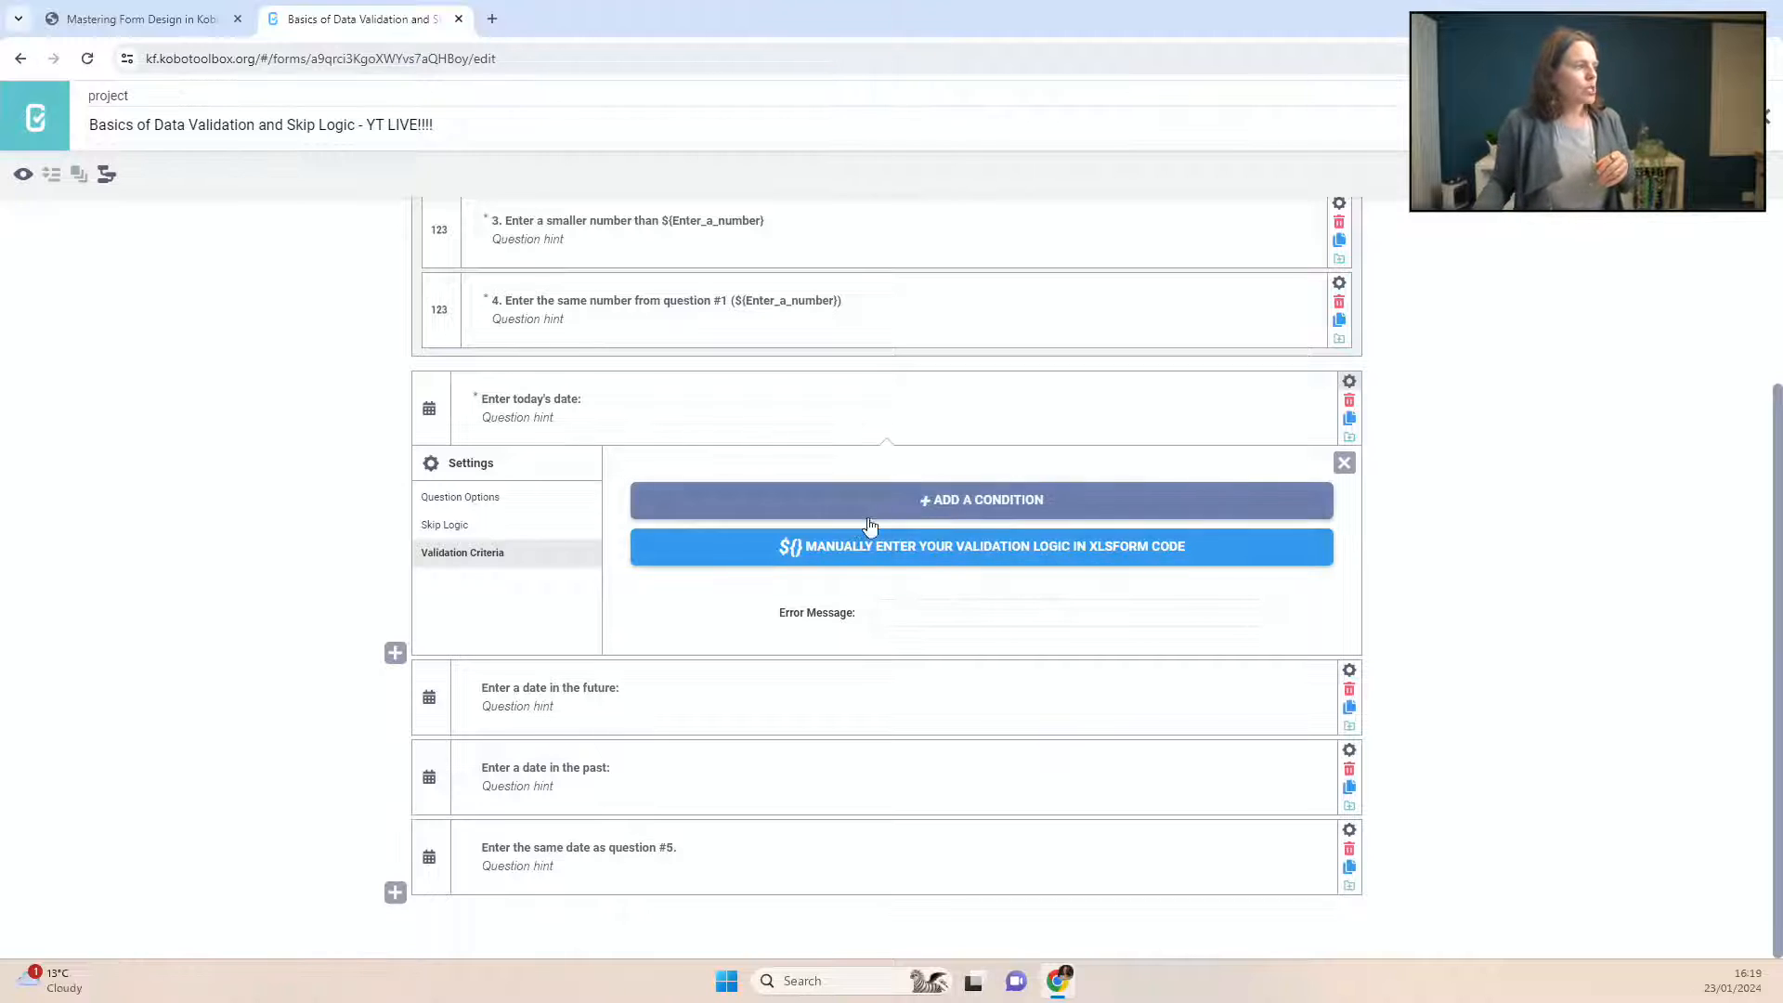
Step: Enter manual XLSForm validation code .=today() for the "Enter today's date:" question
click(987, 551)
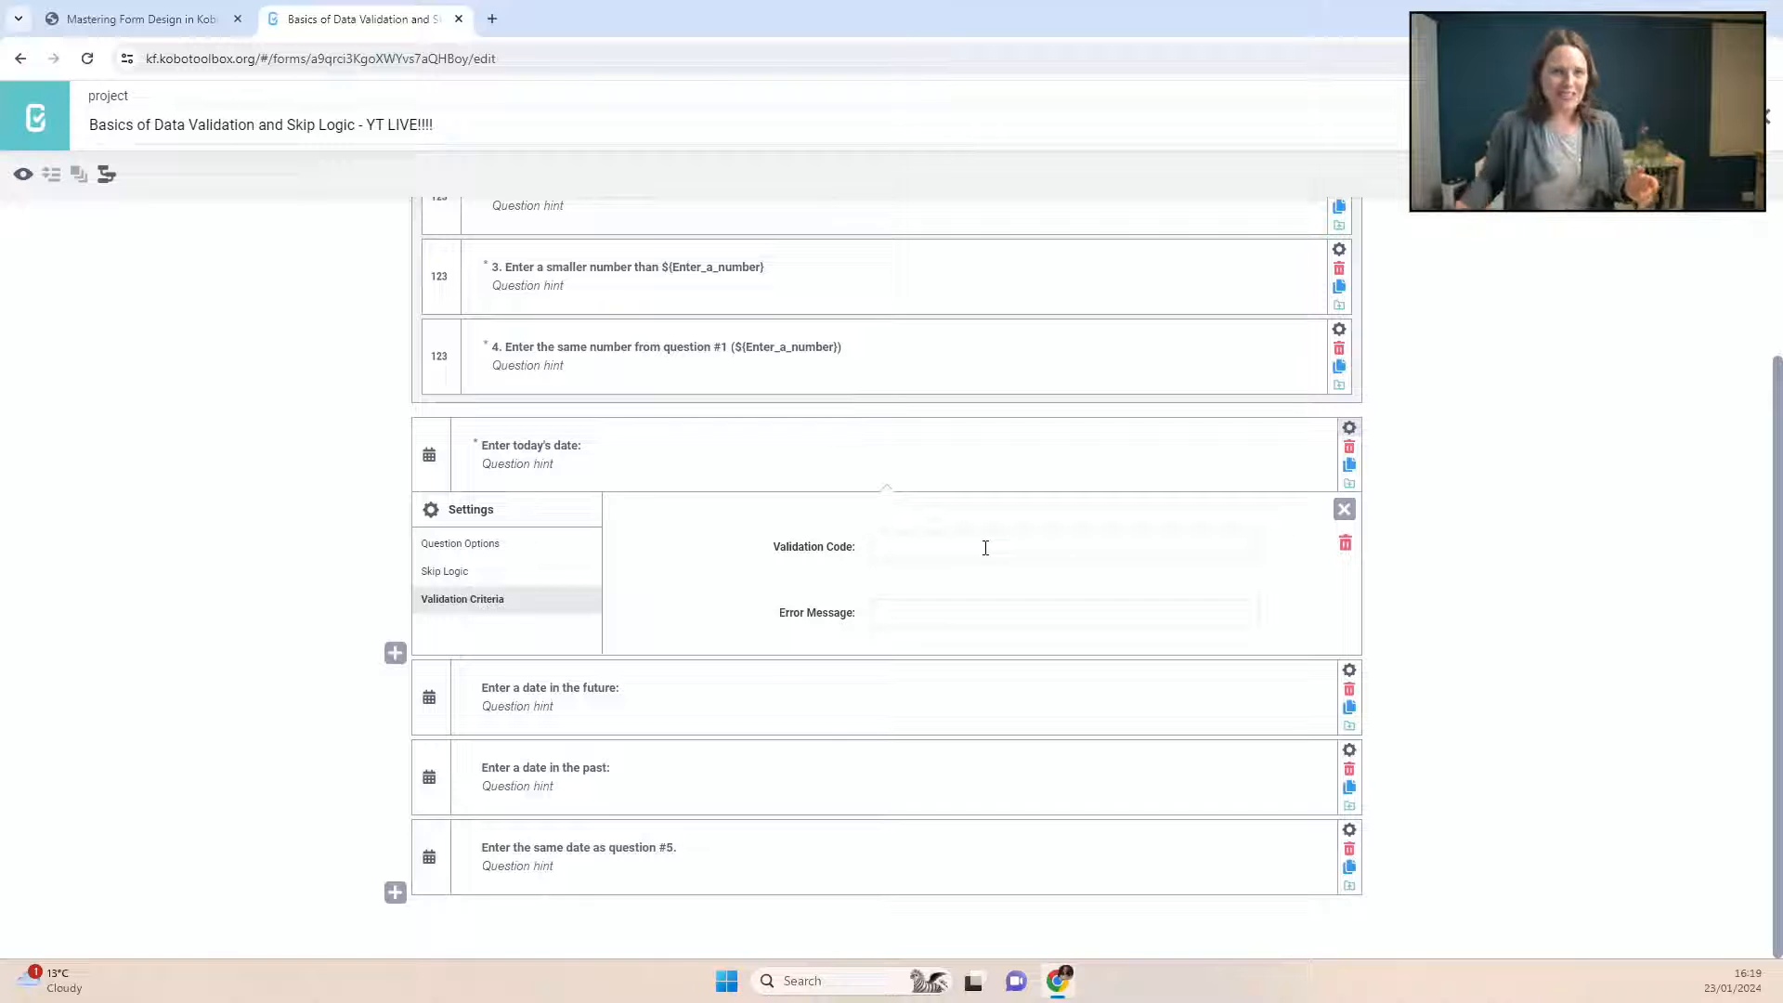
click(983, 549)
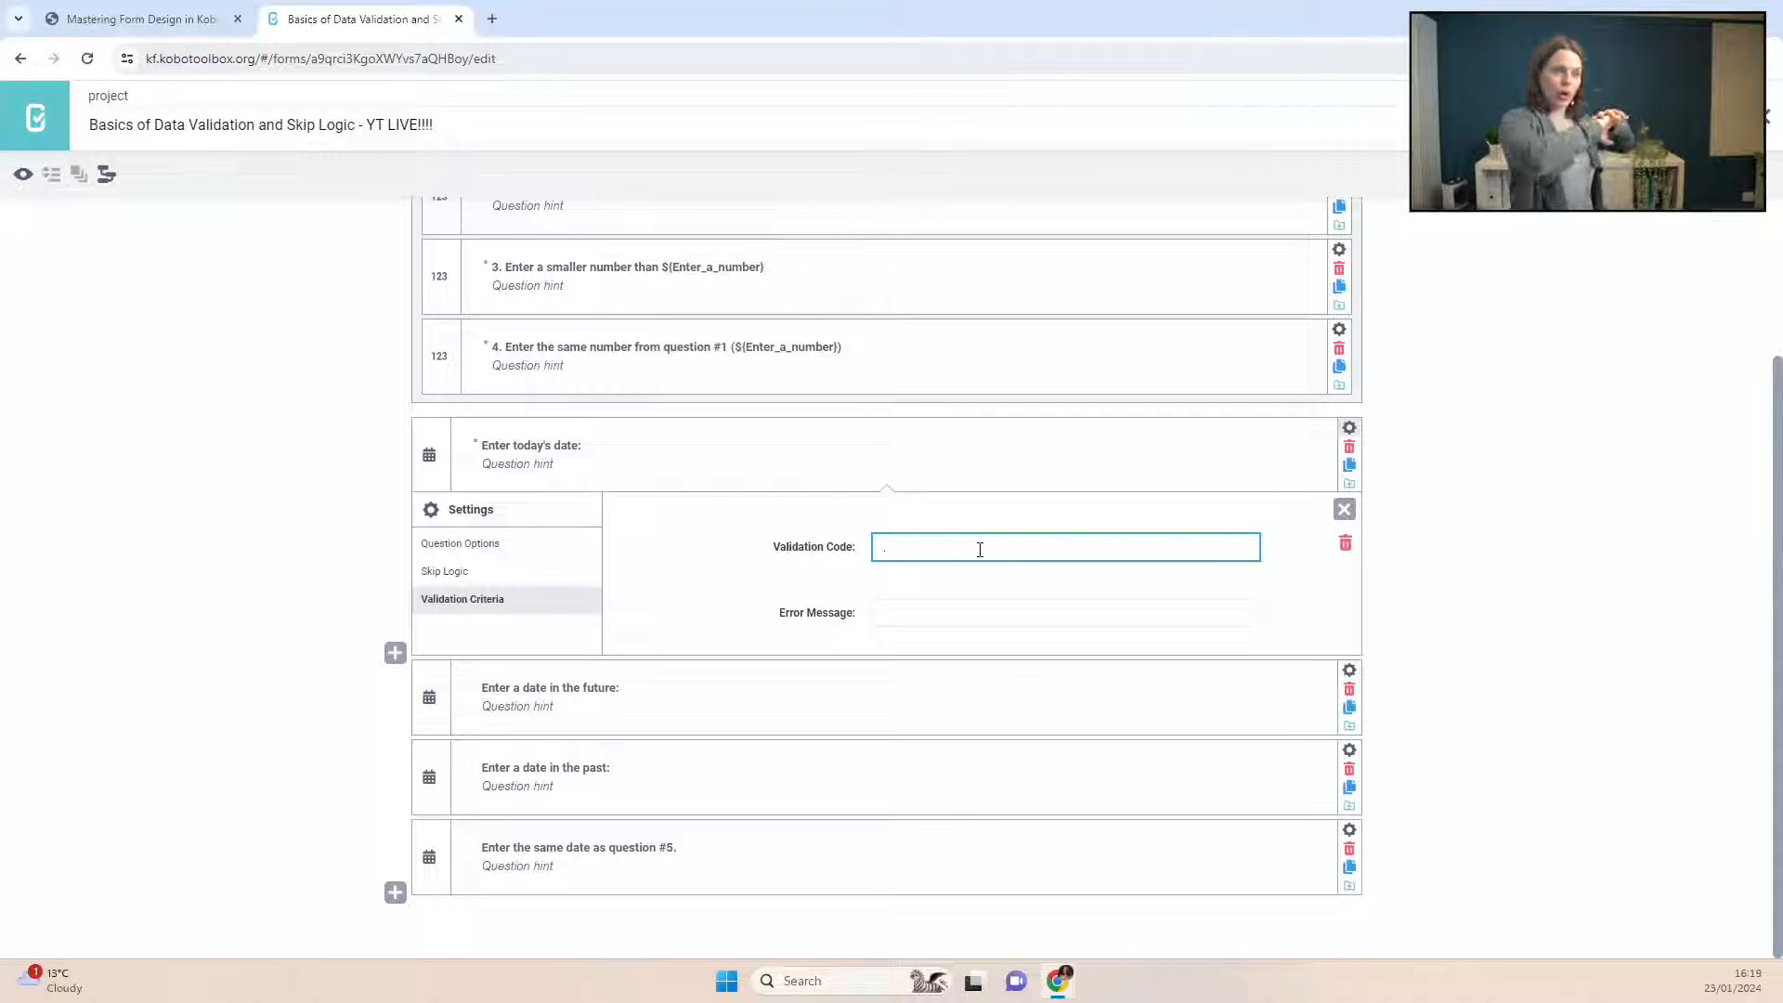
text(.)
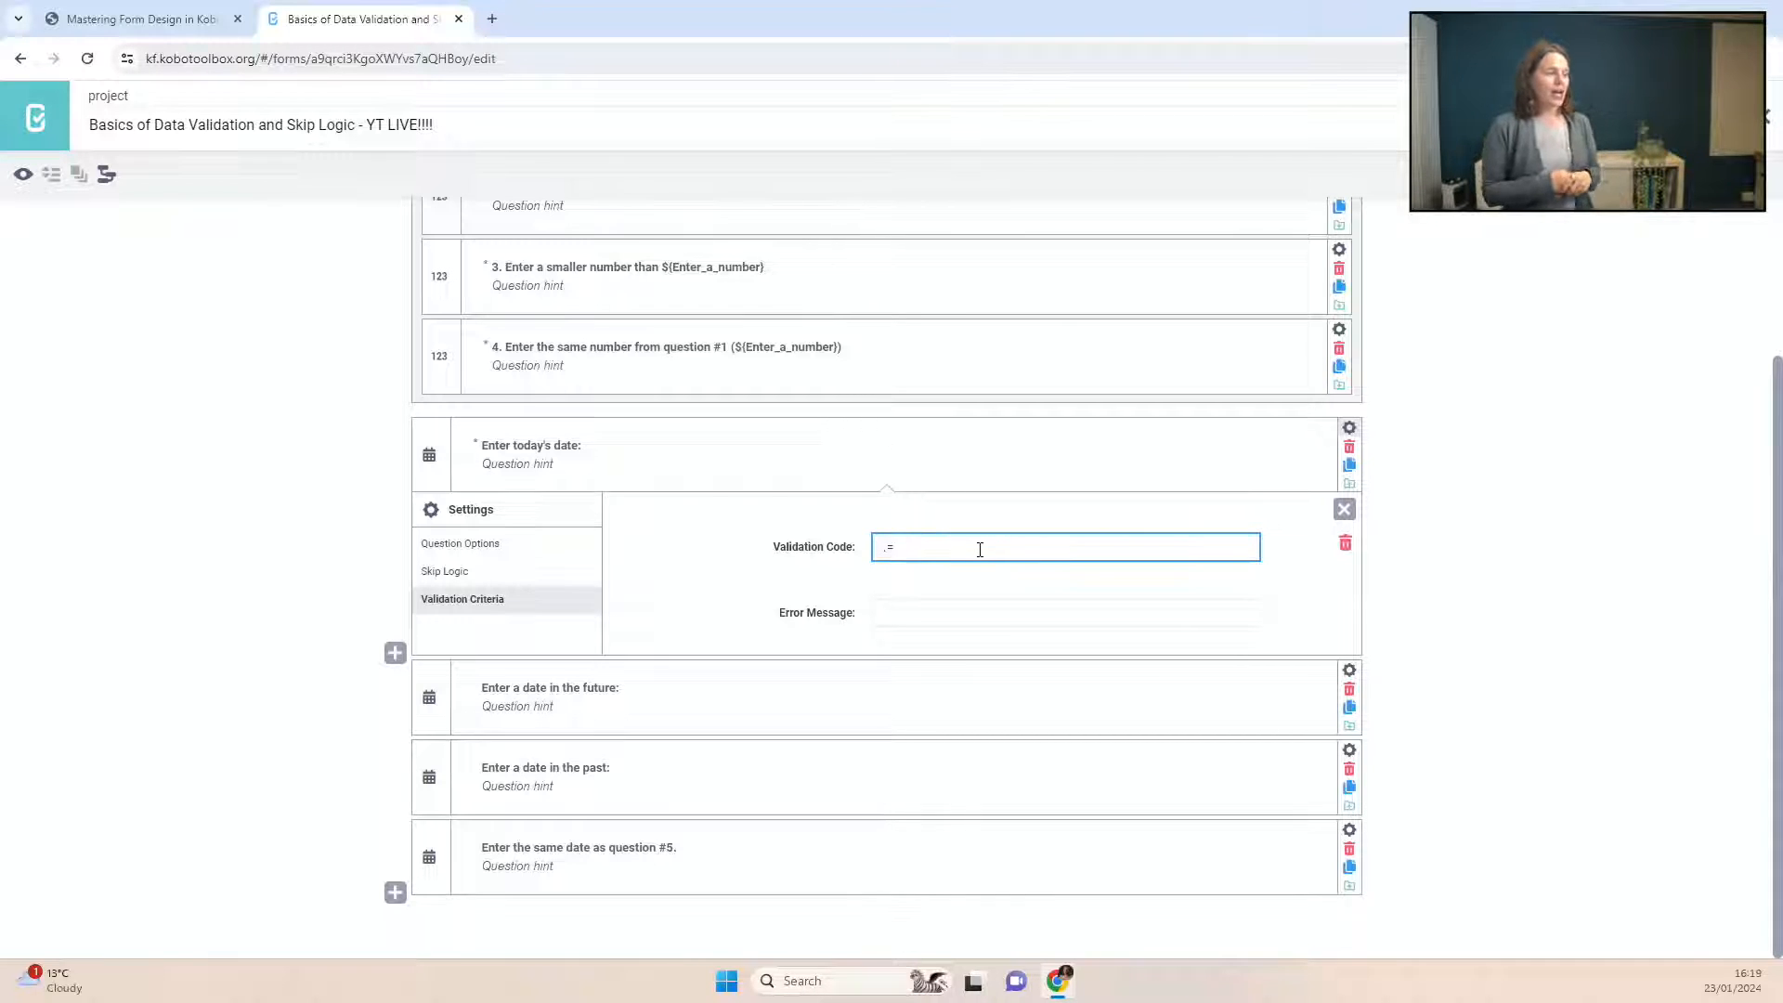
text(today)
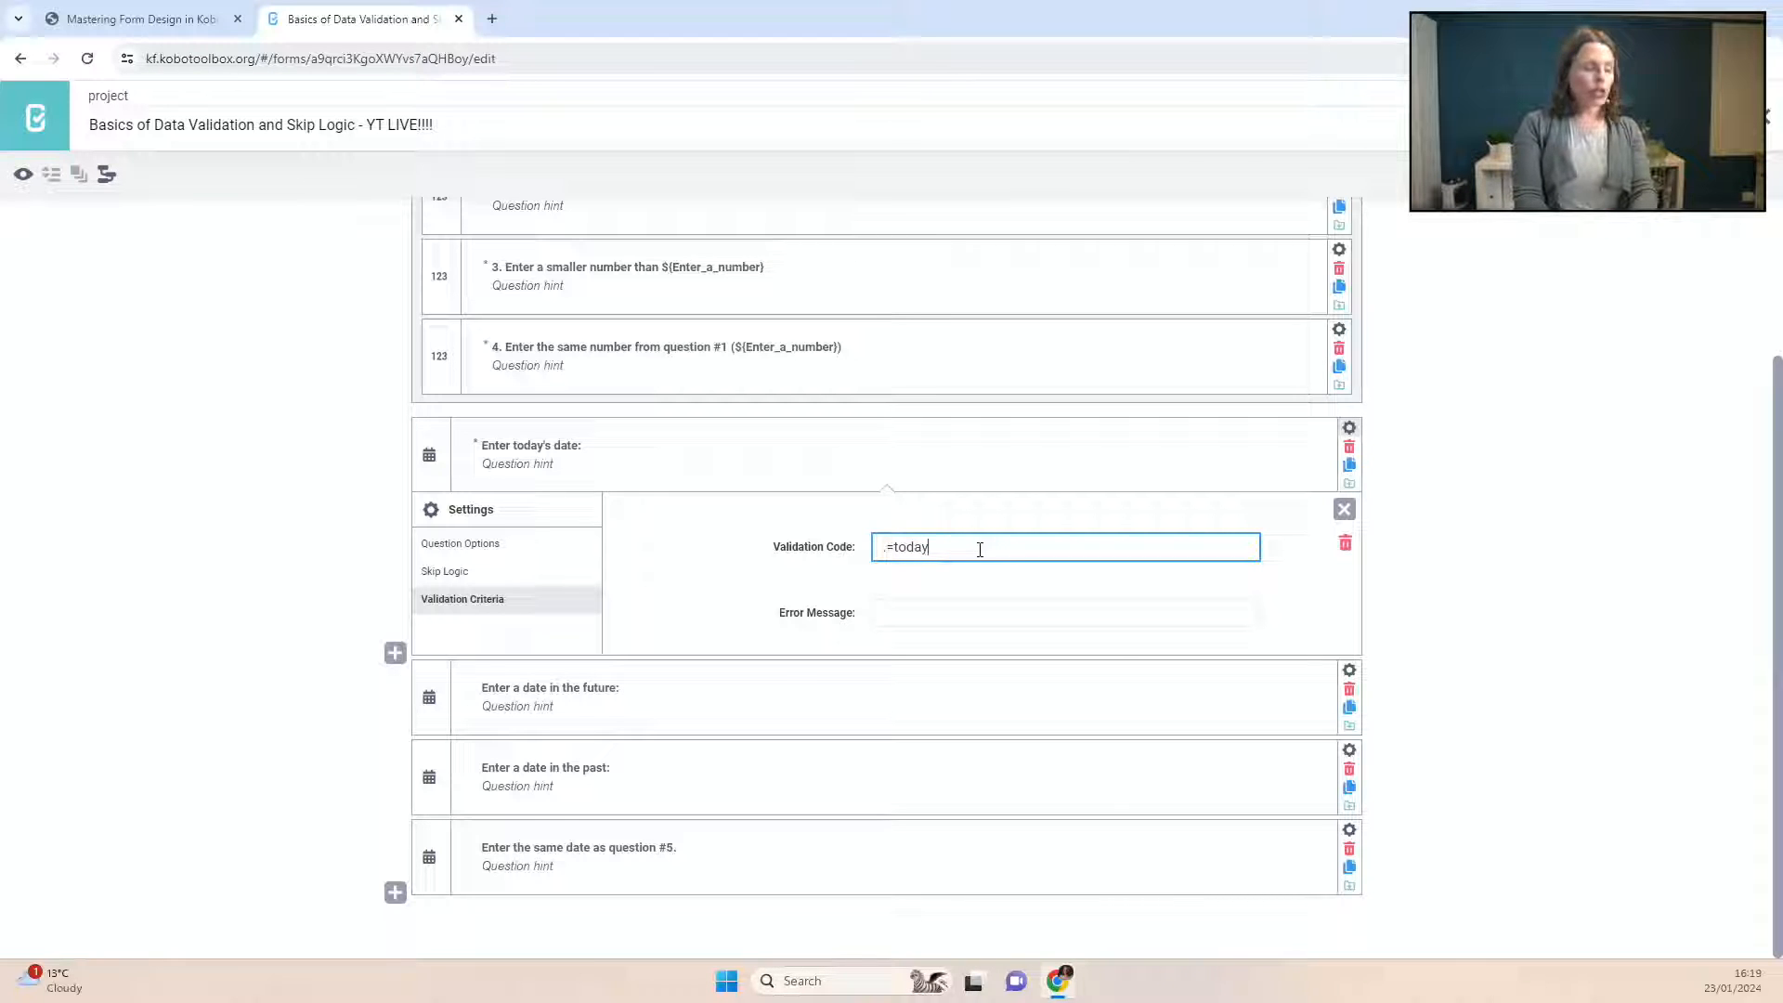
text(())
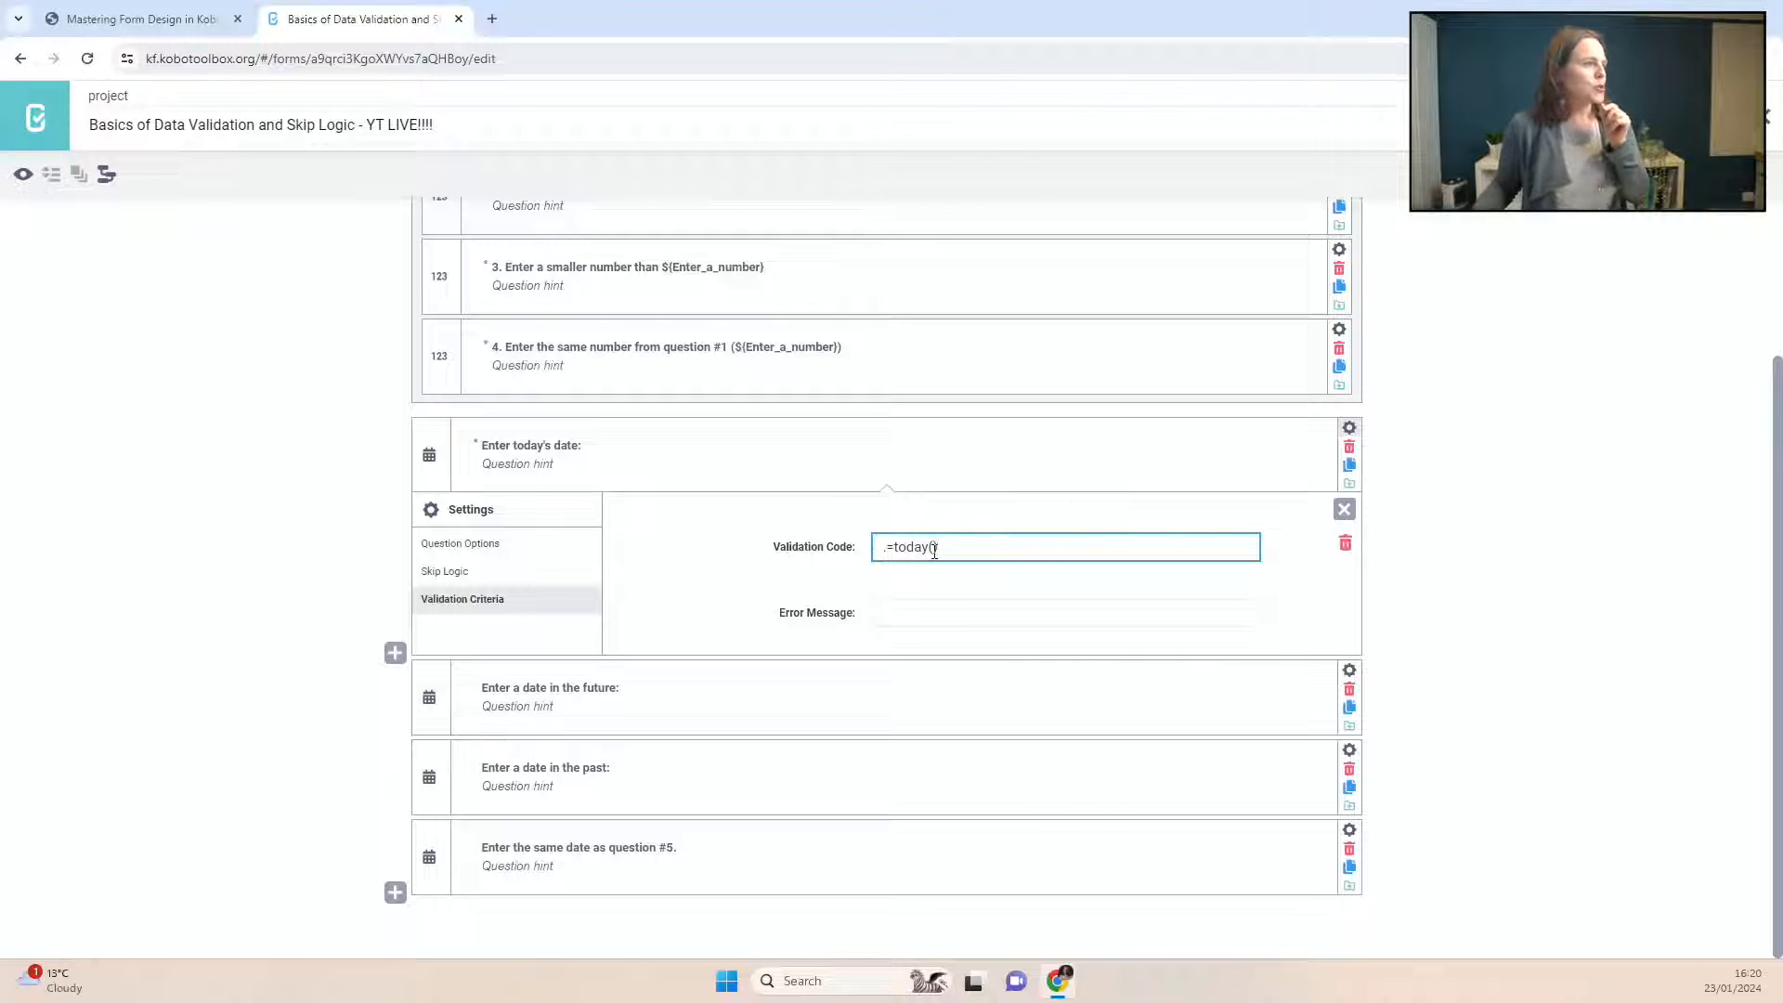
Step: Enable the form's "today" metadata and reference it in the today's date question by setting the validation code to .=${today}
click(1715, 175)
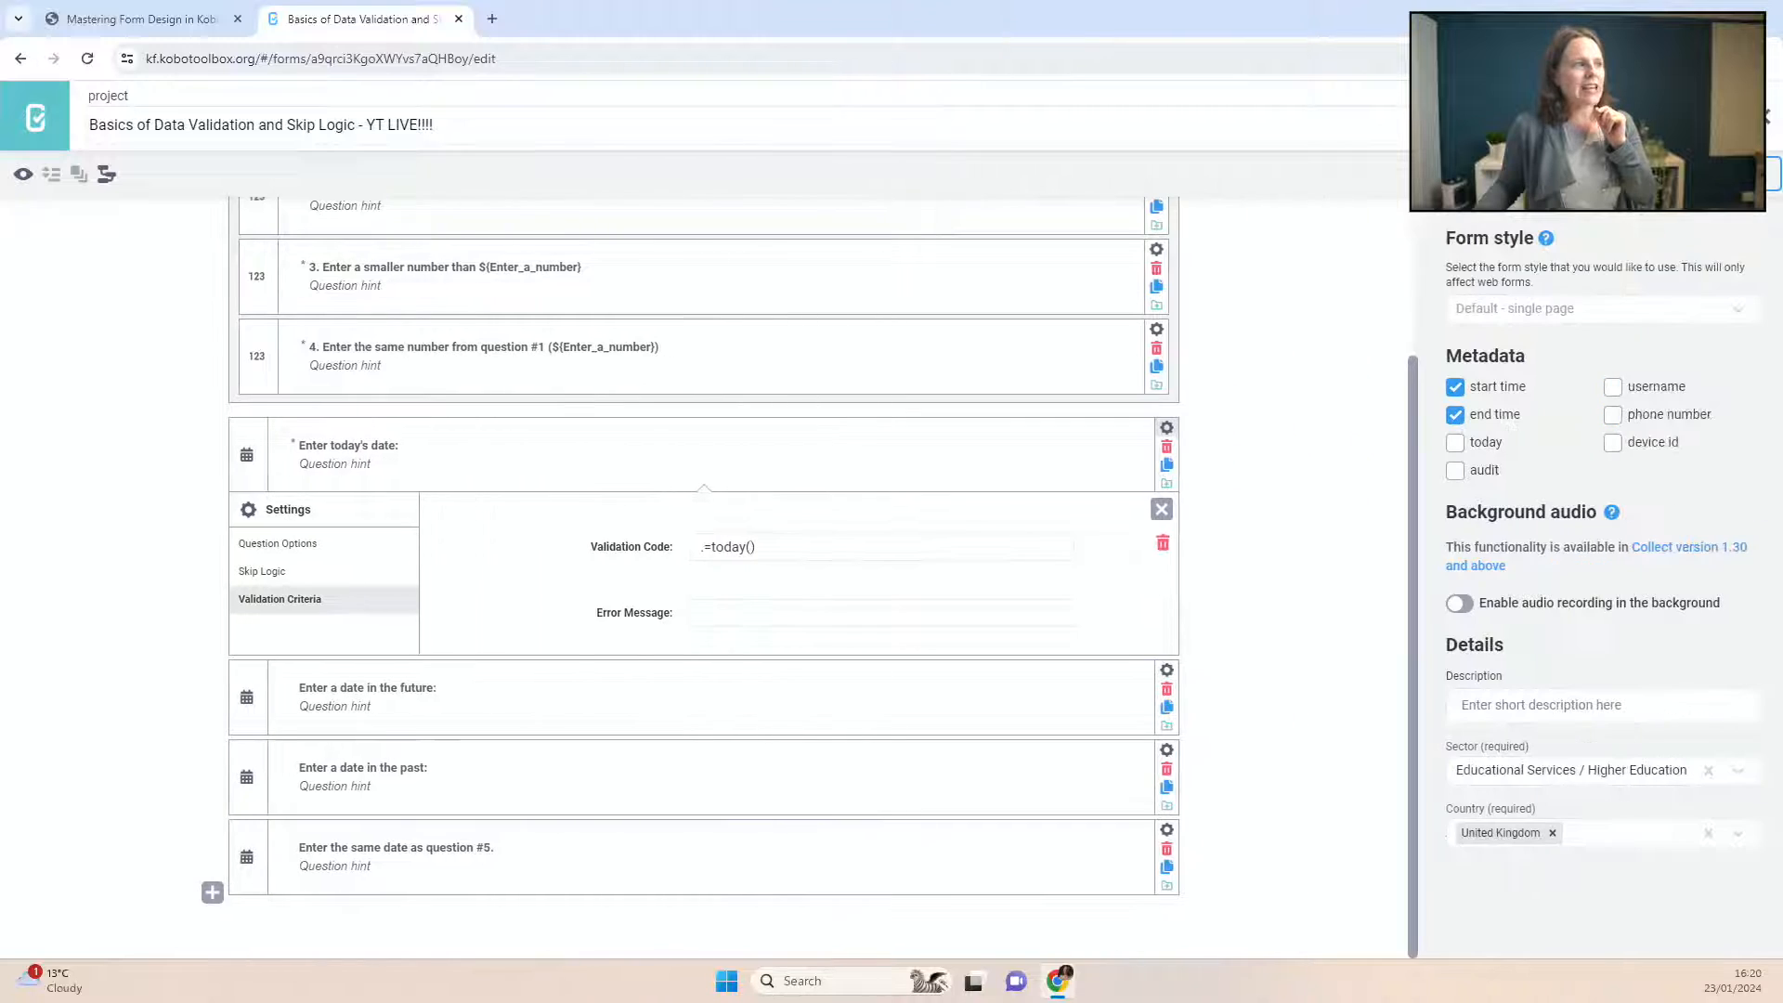
click(1451, 444)
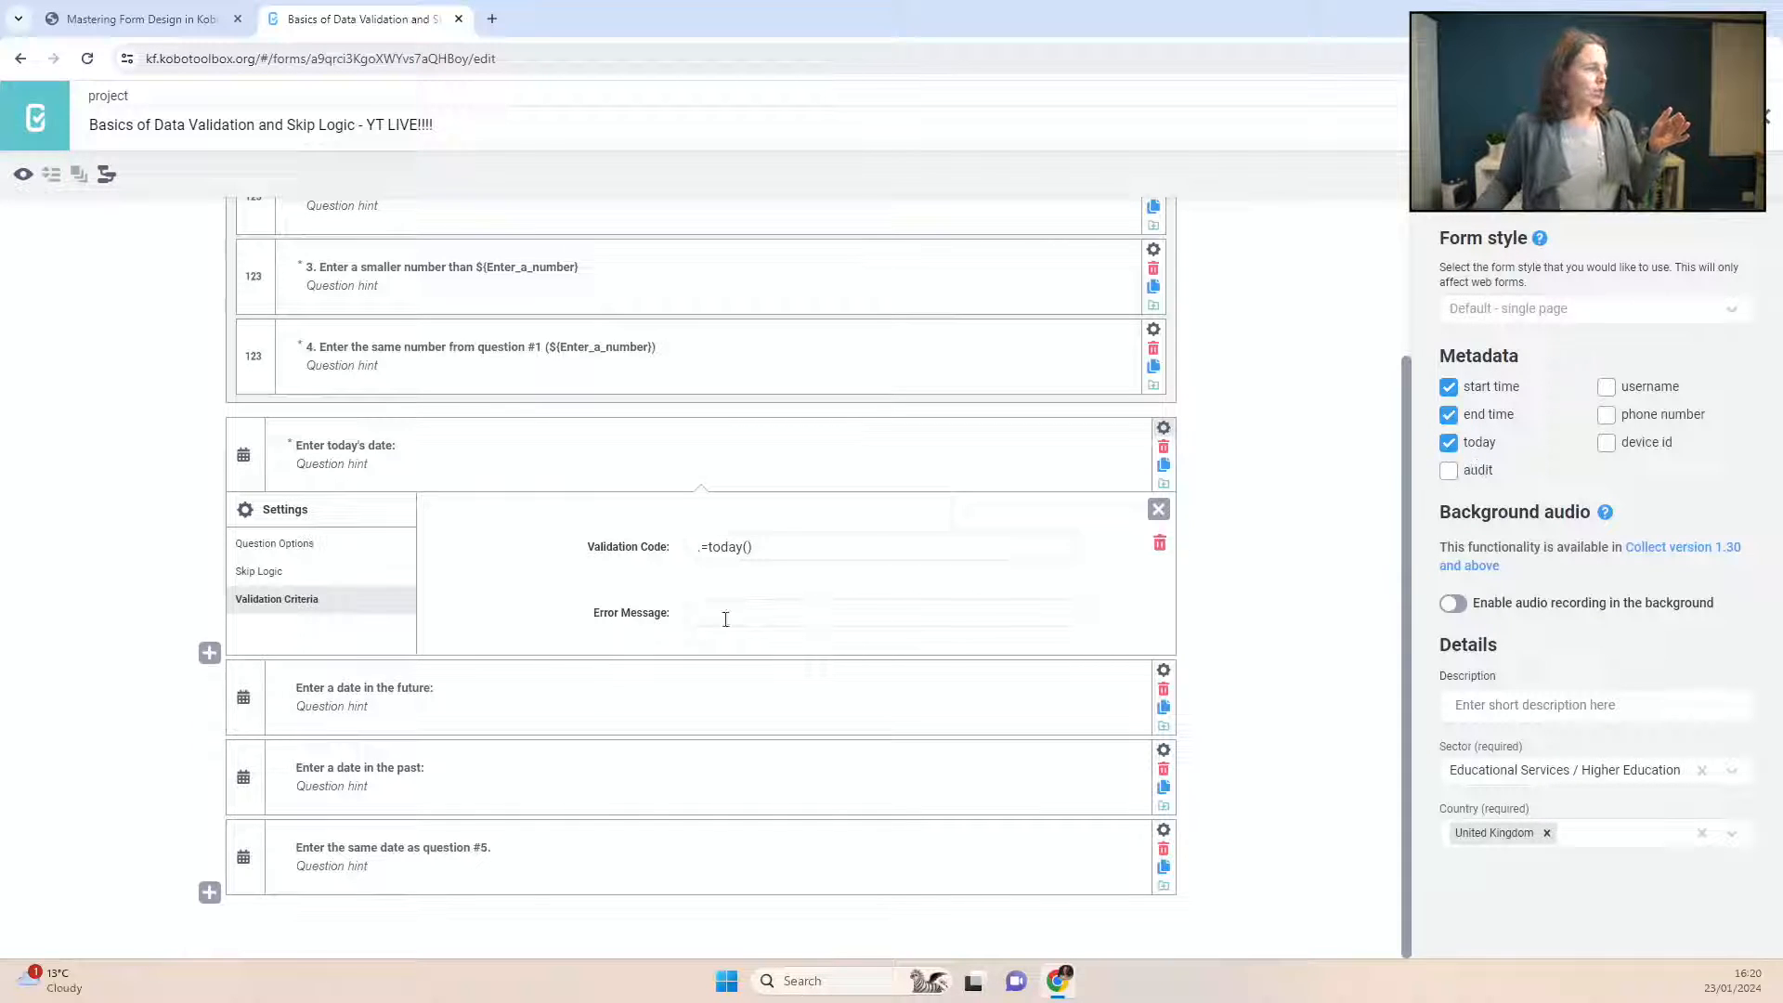
double_click(766, 542)
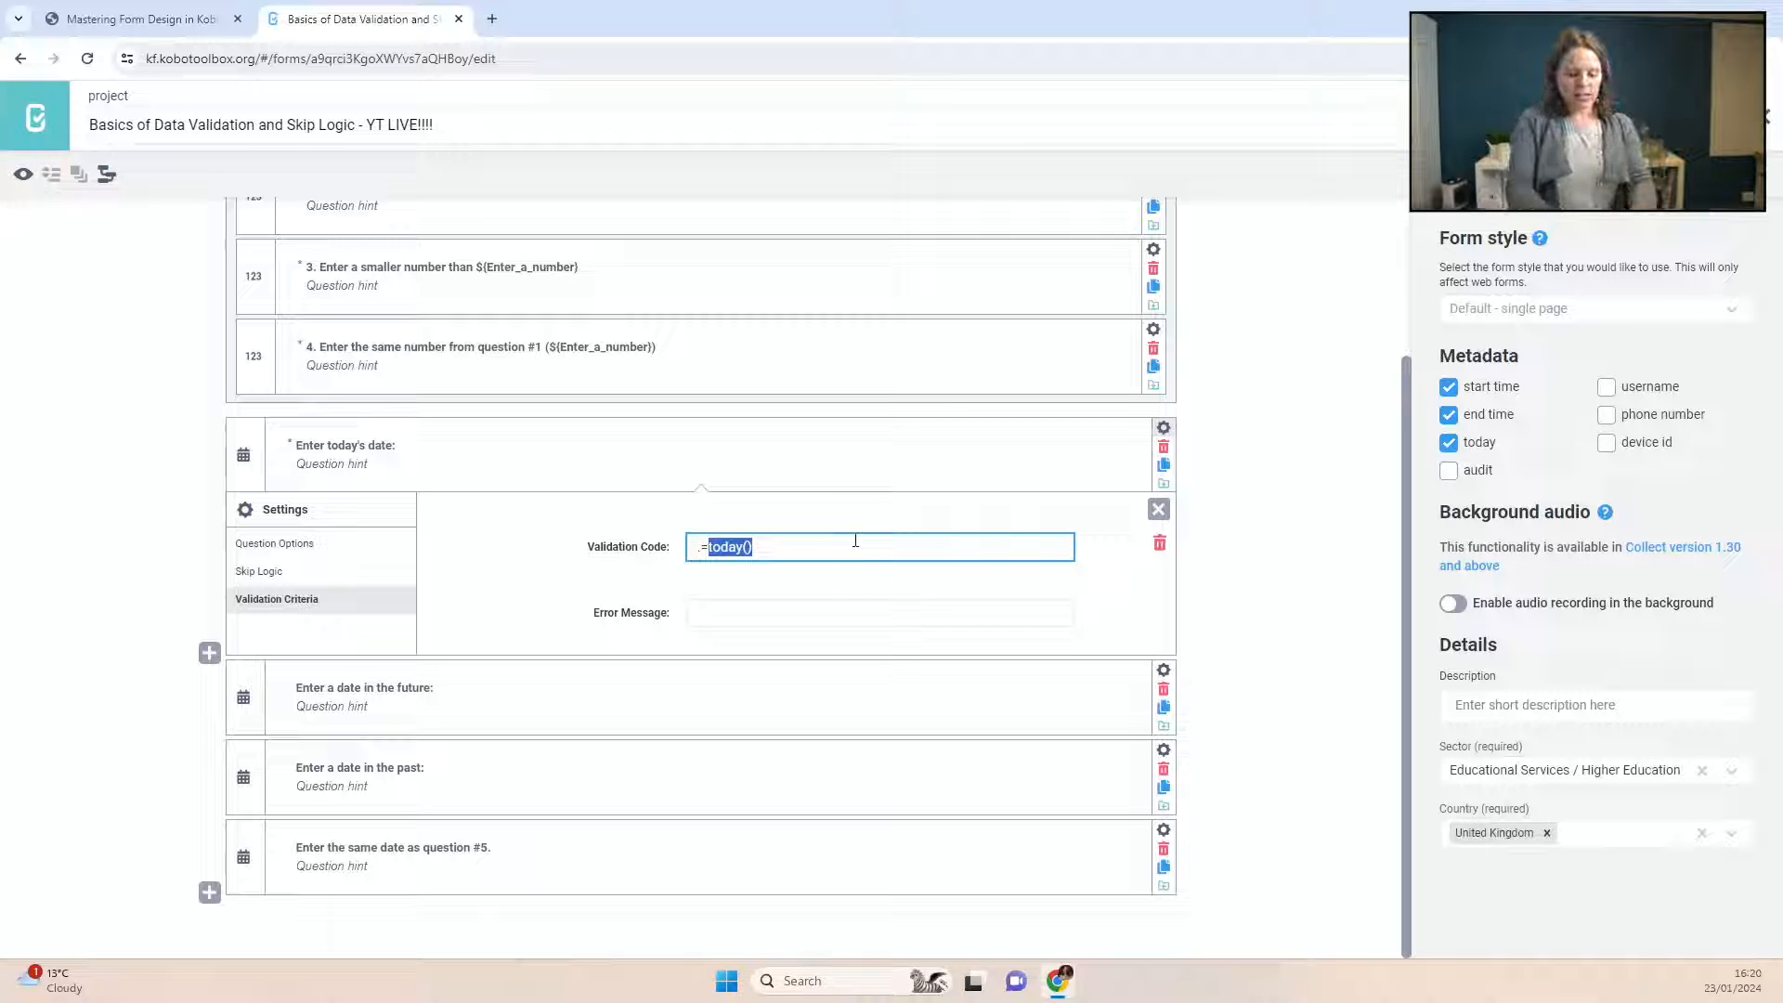
text(${)
text(y})
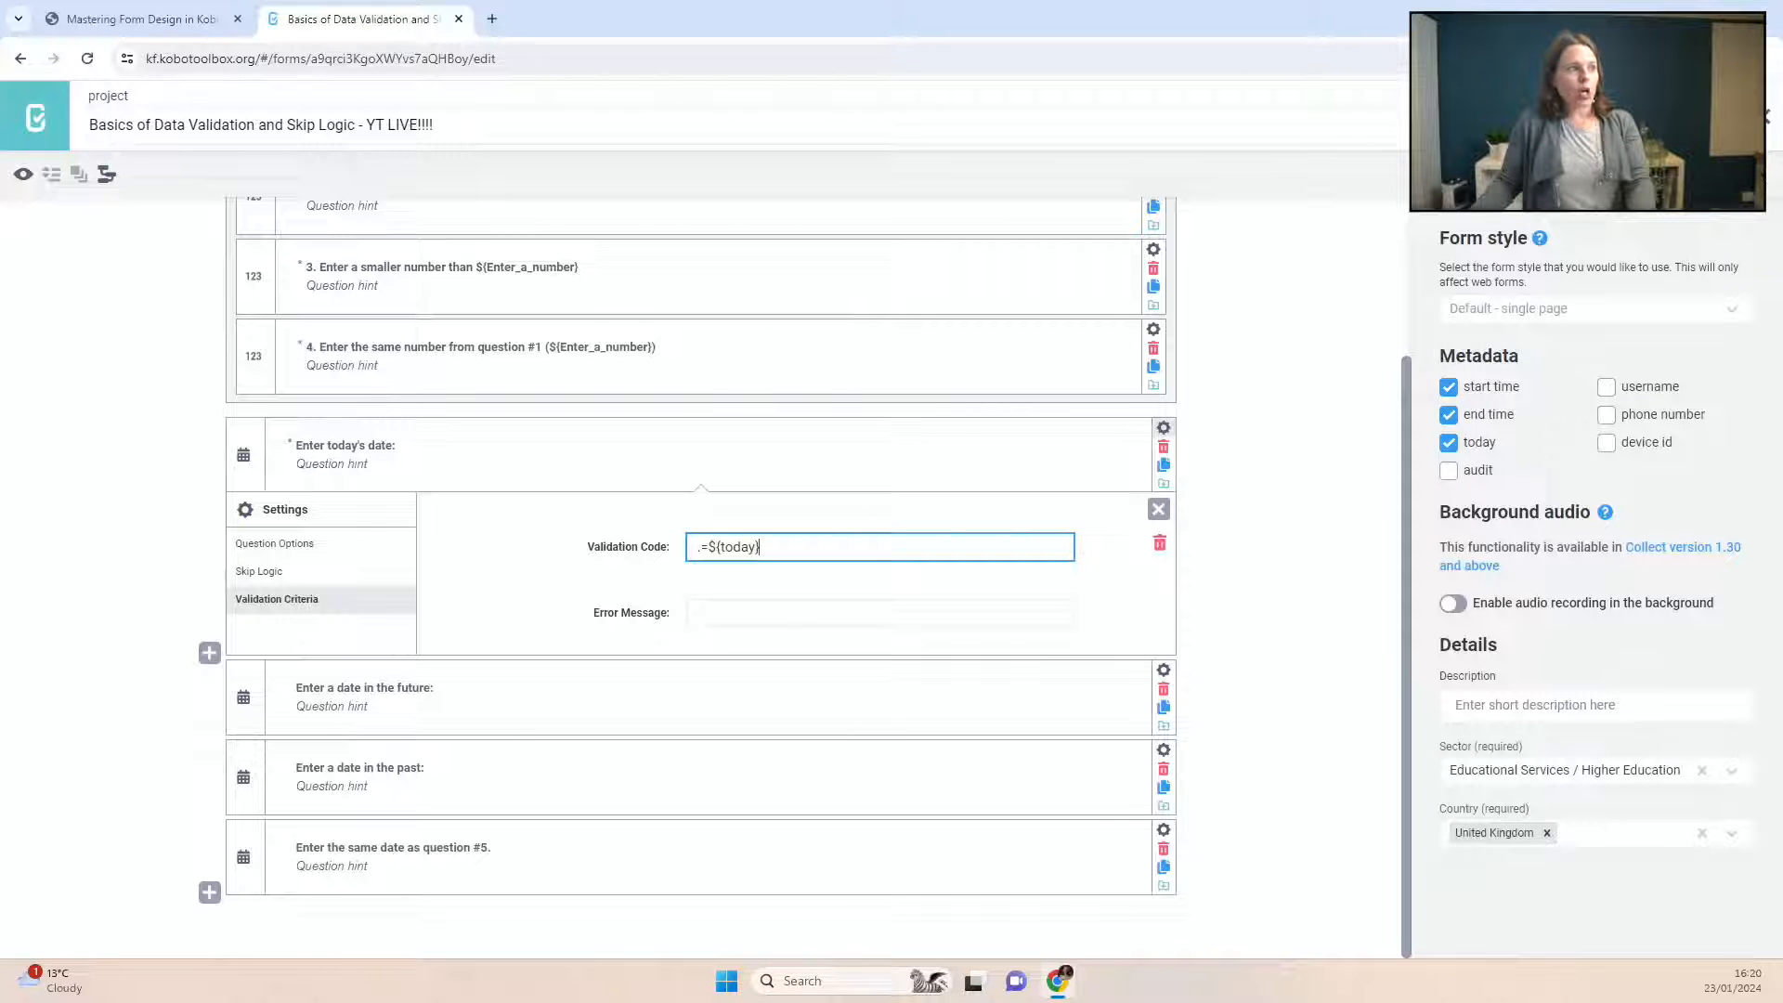
click(1718, 174)
Step: Replace the metadata reference in the today's date validation code so it reads .=today()
drag(966, 551, 910, 554)
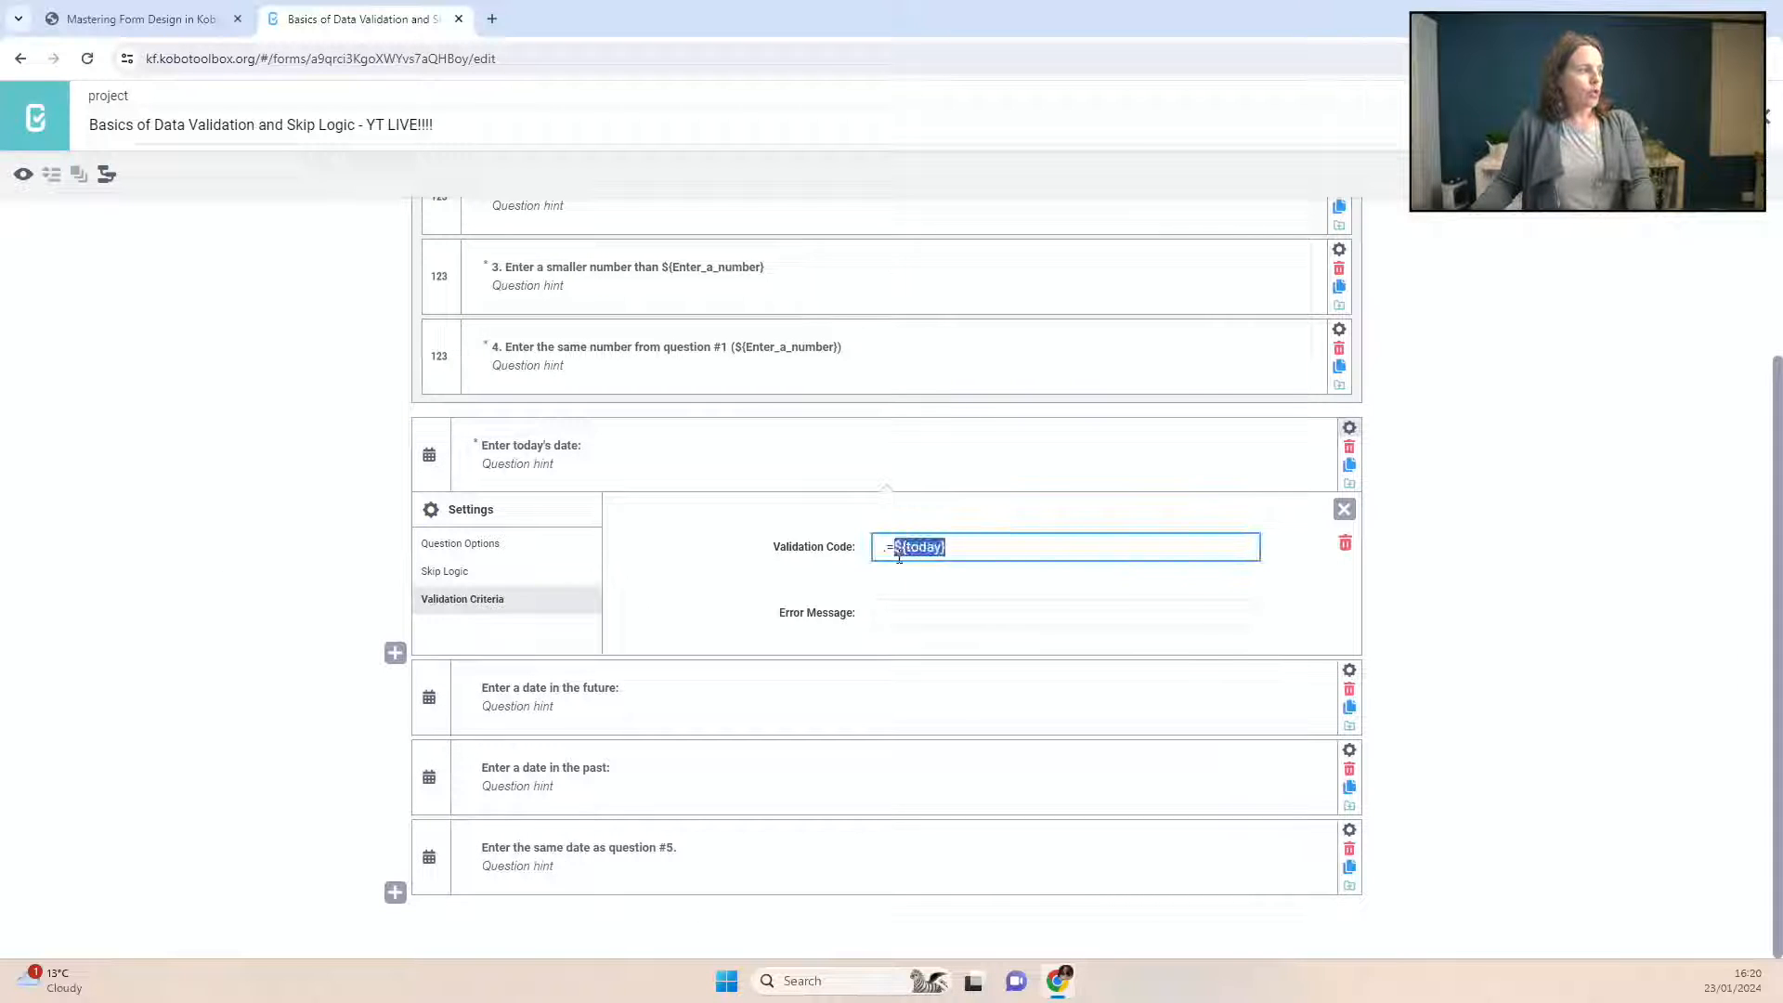
key(BackSpace)
text(today())
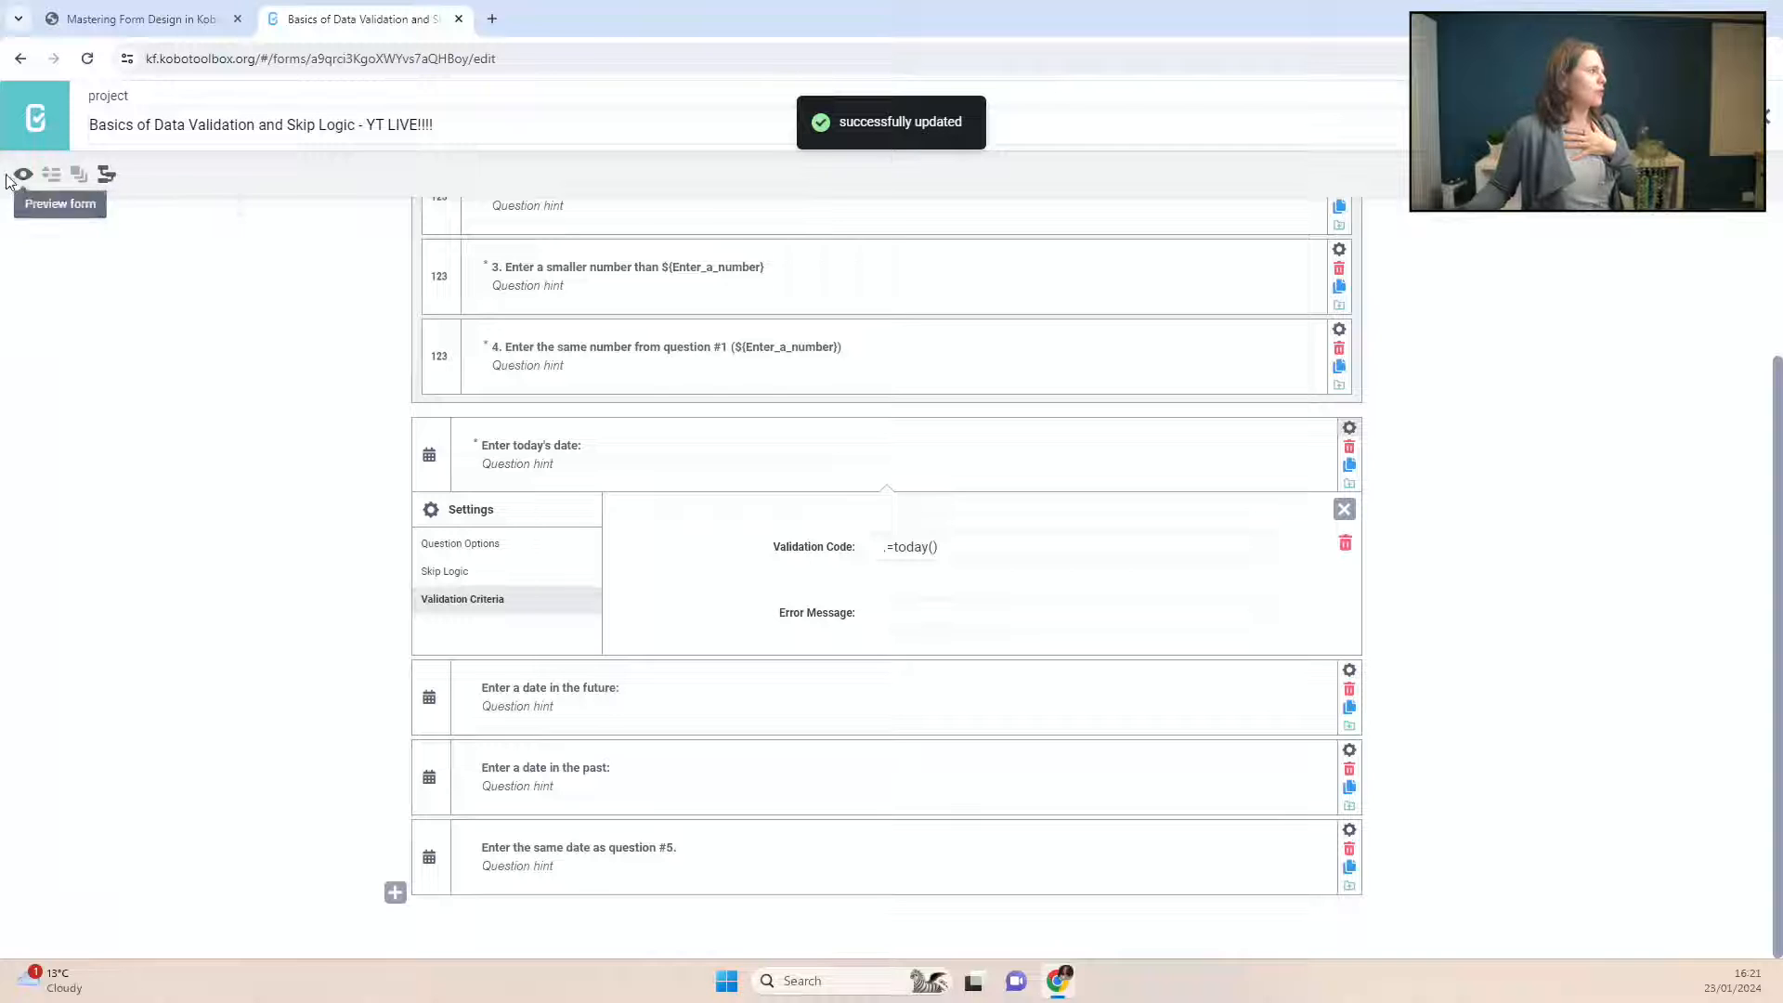
Step: Set the validation error message of the today's date question to "Must be today's date!"
click(899, 607)
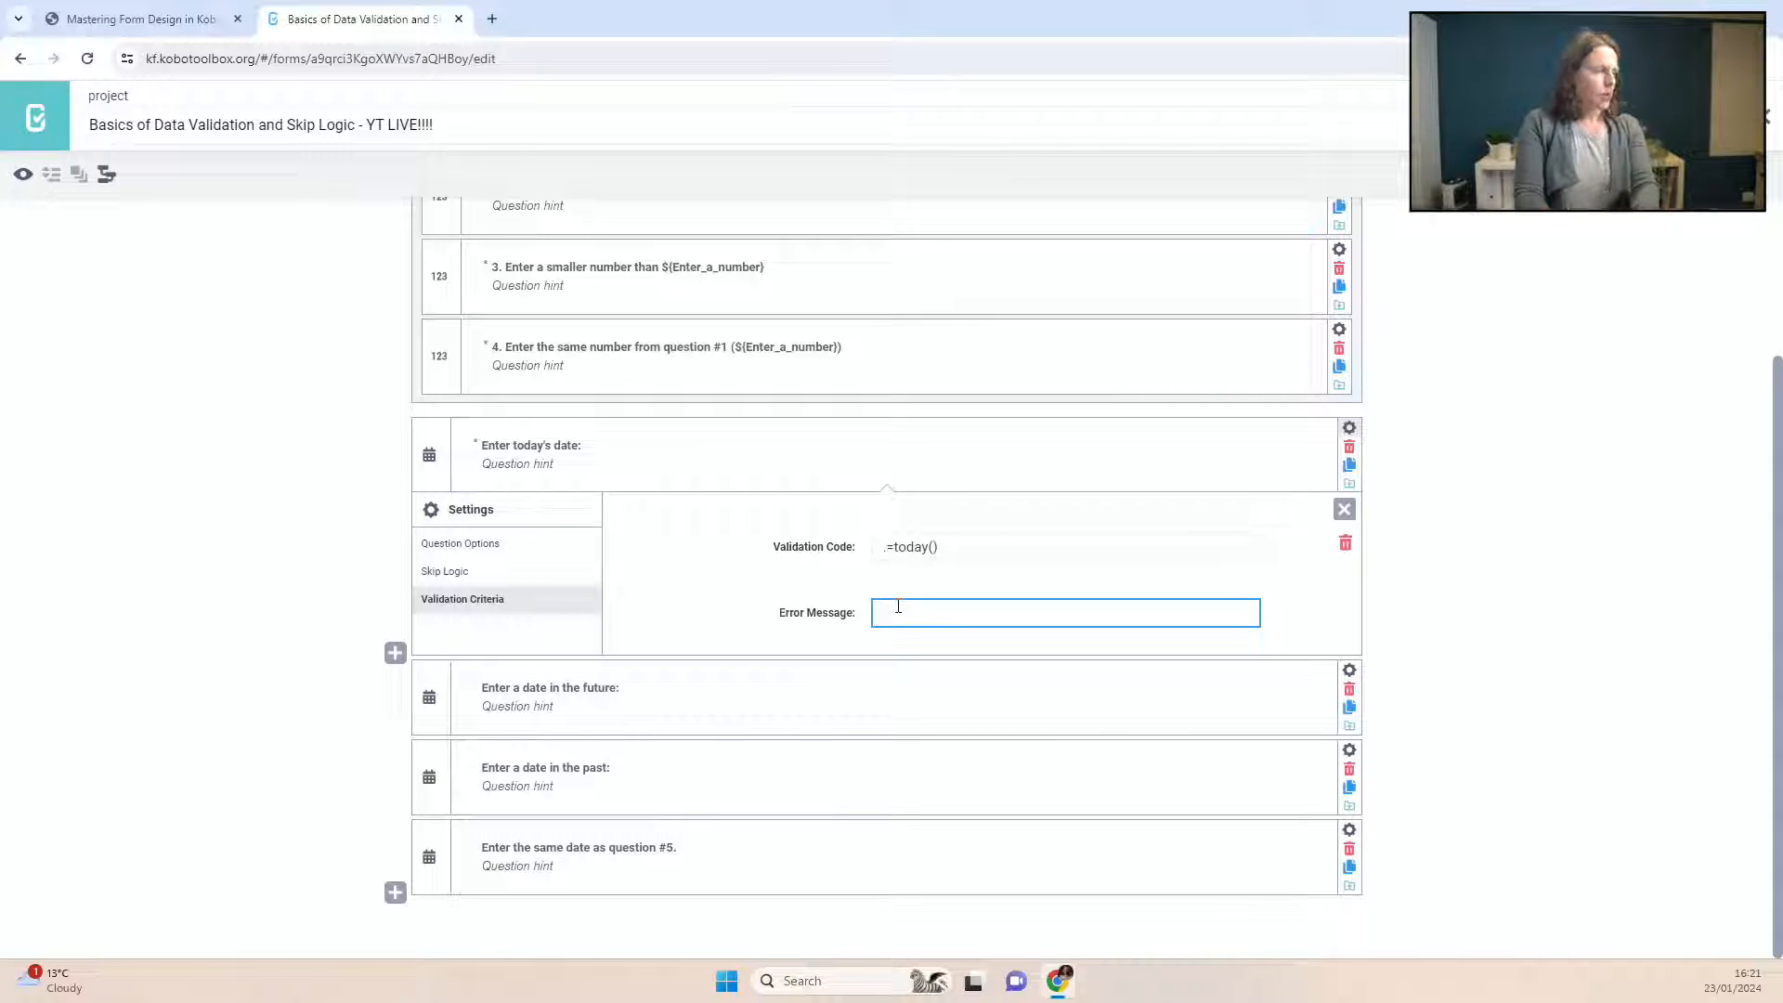
text(M)
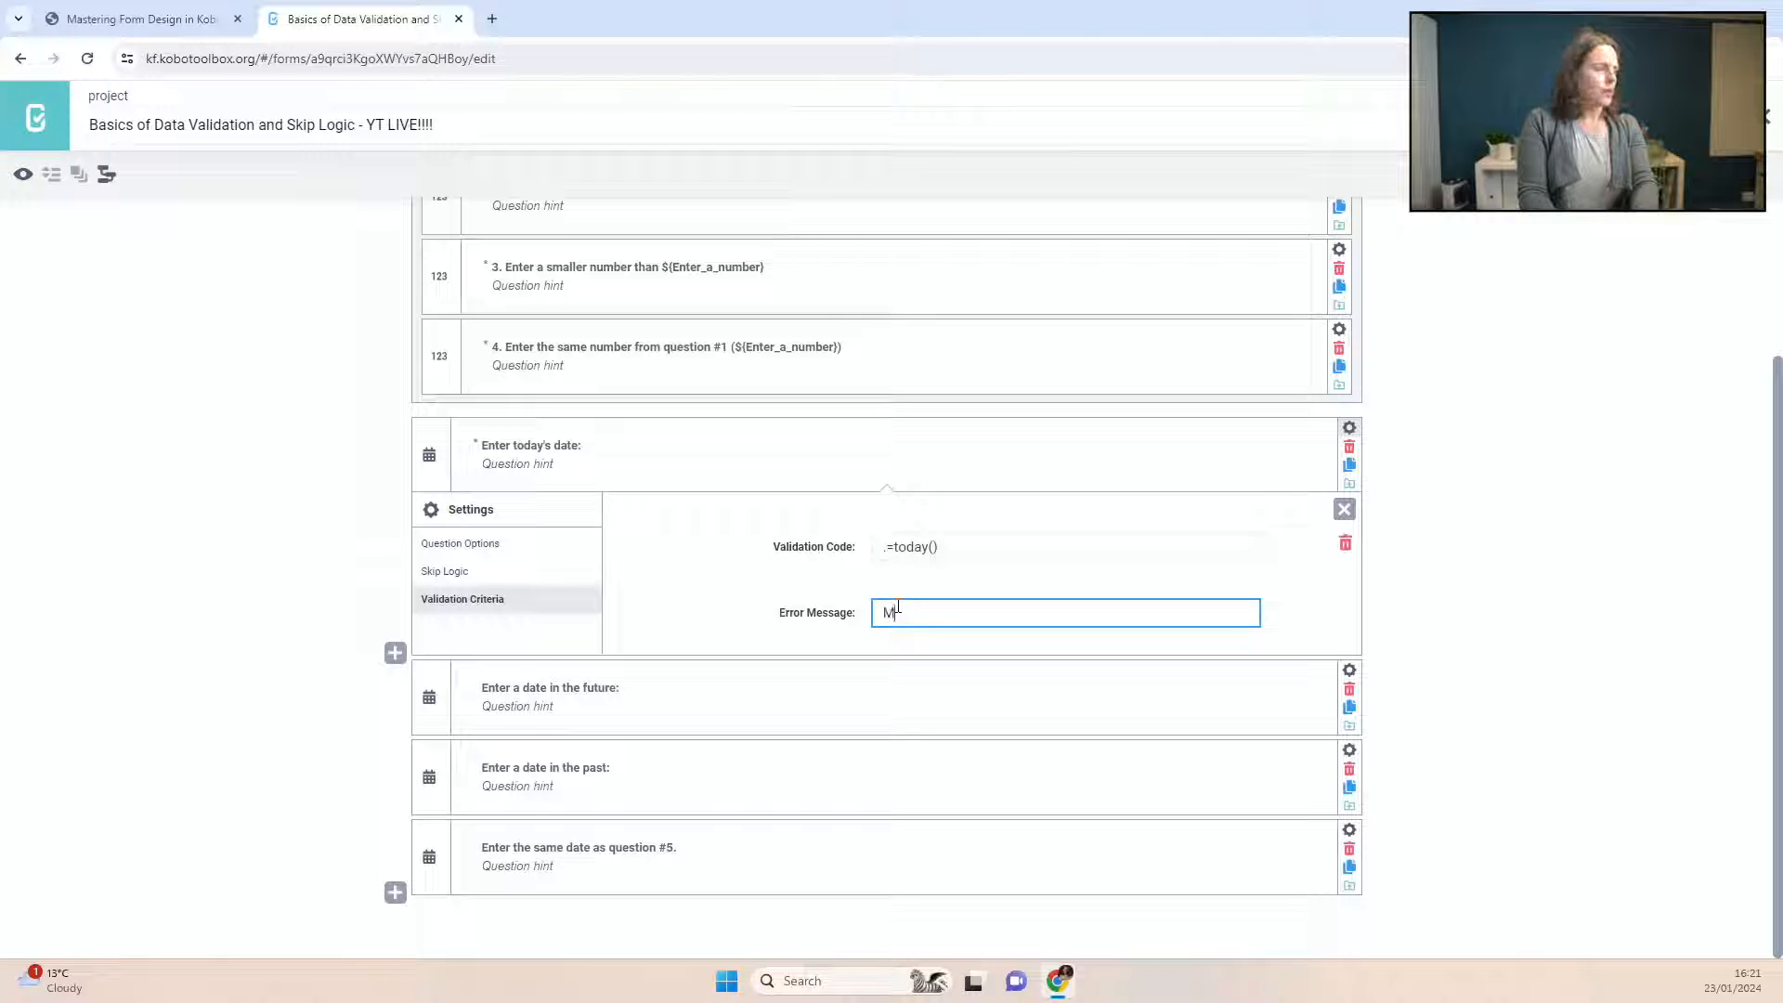
text(ust be today)
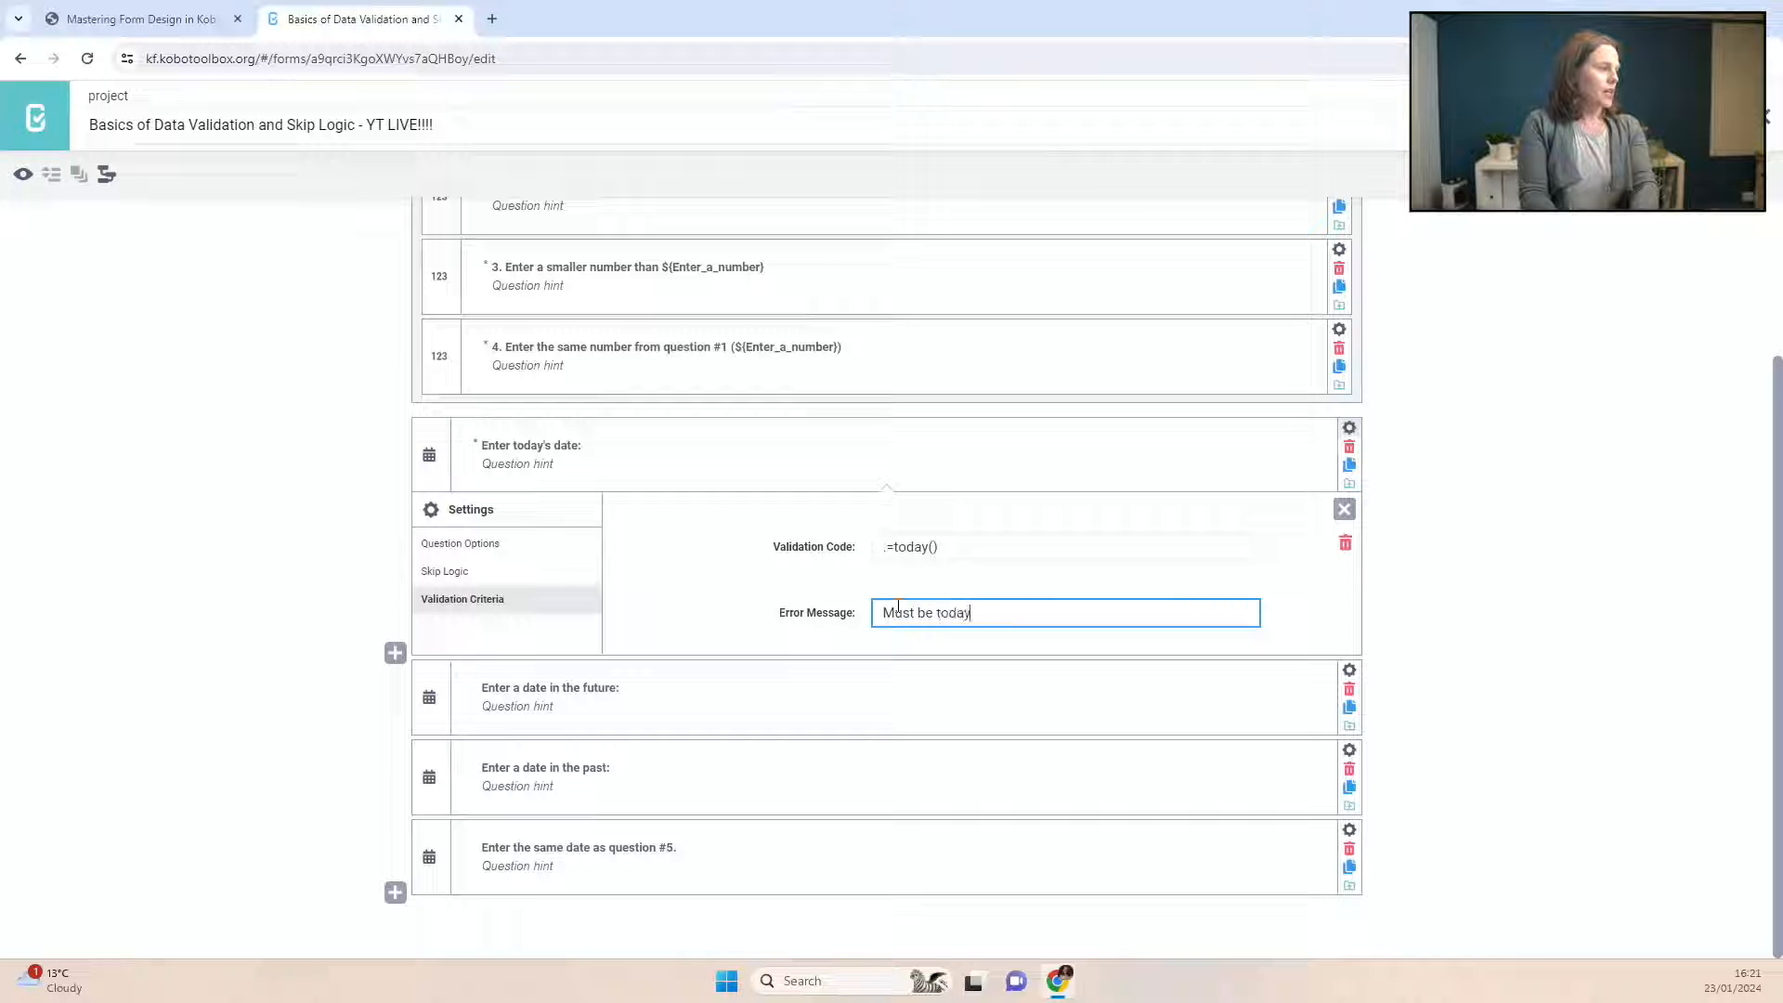
text('s date!)
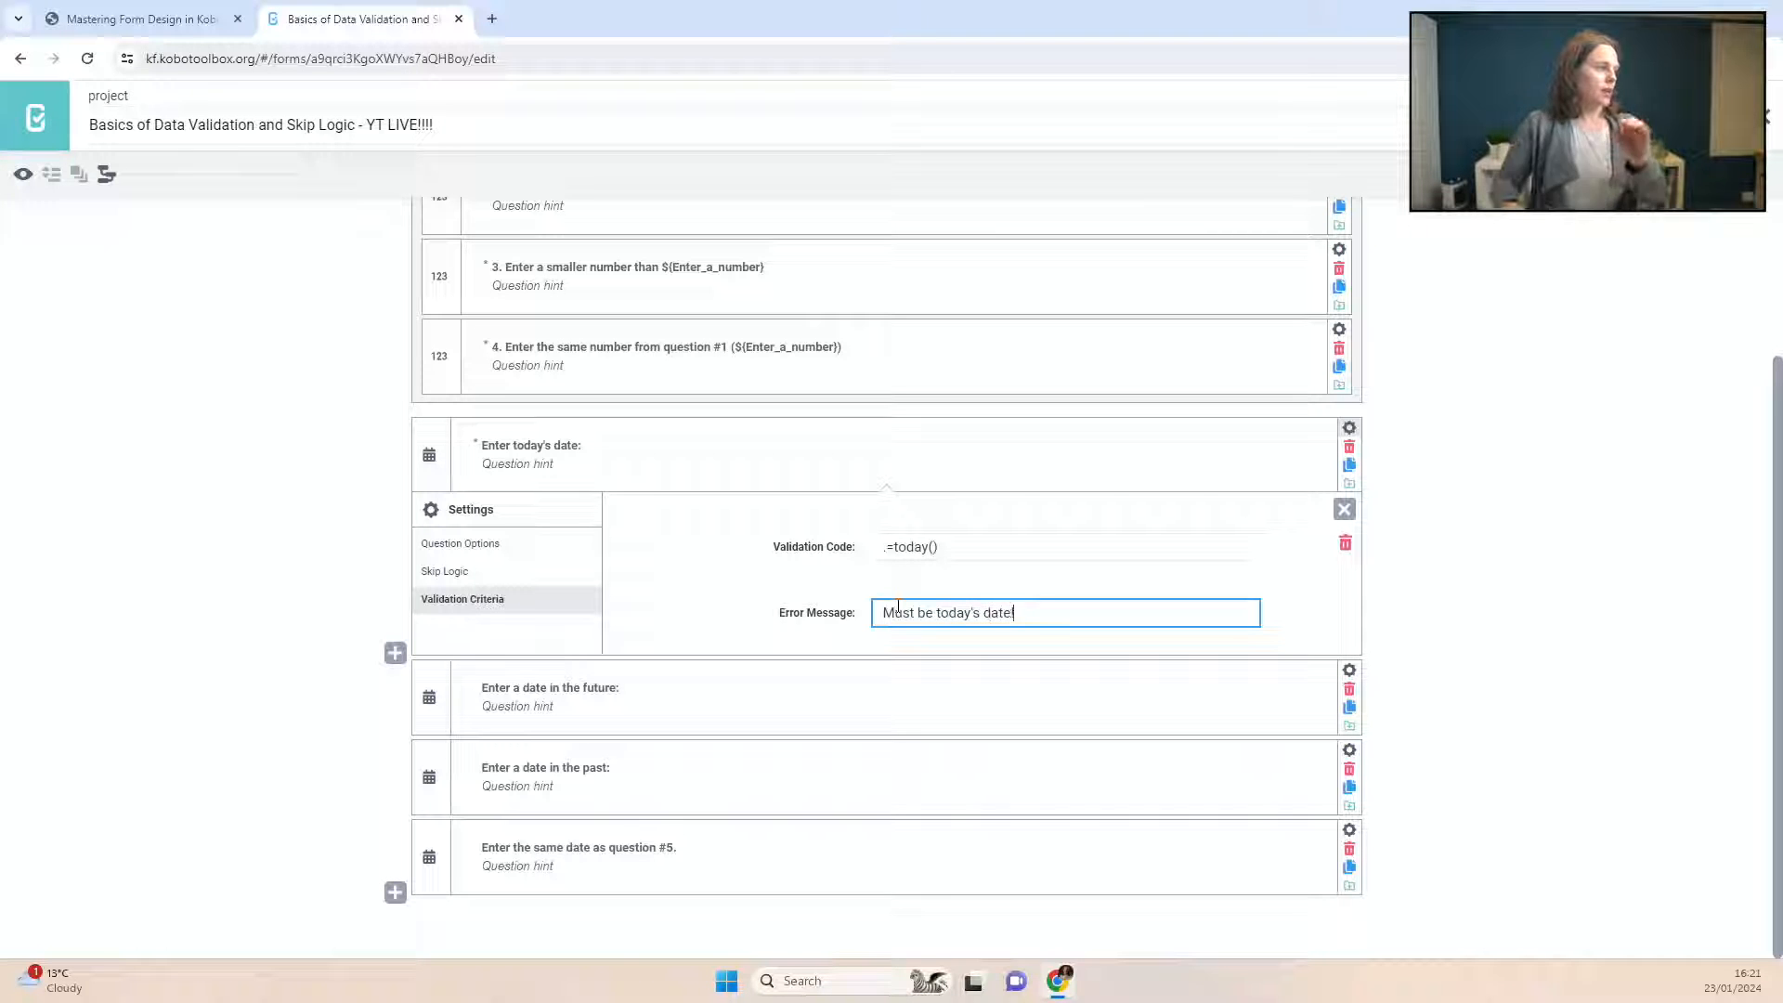
click(357, 464)
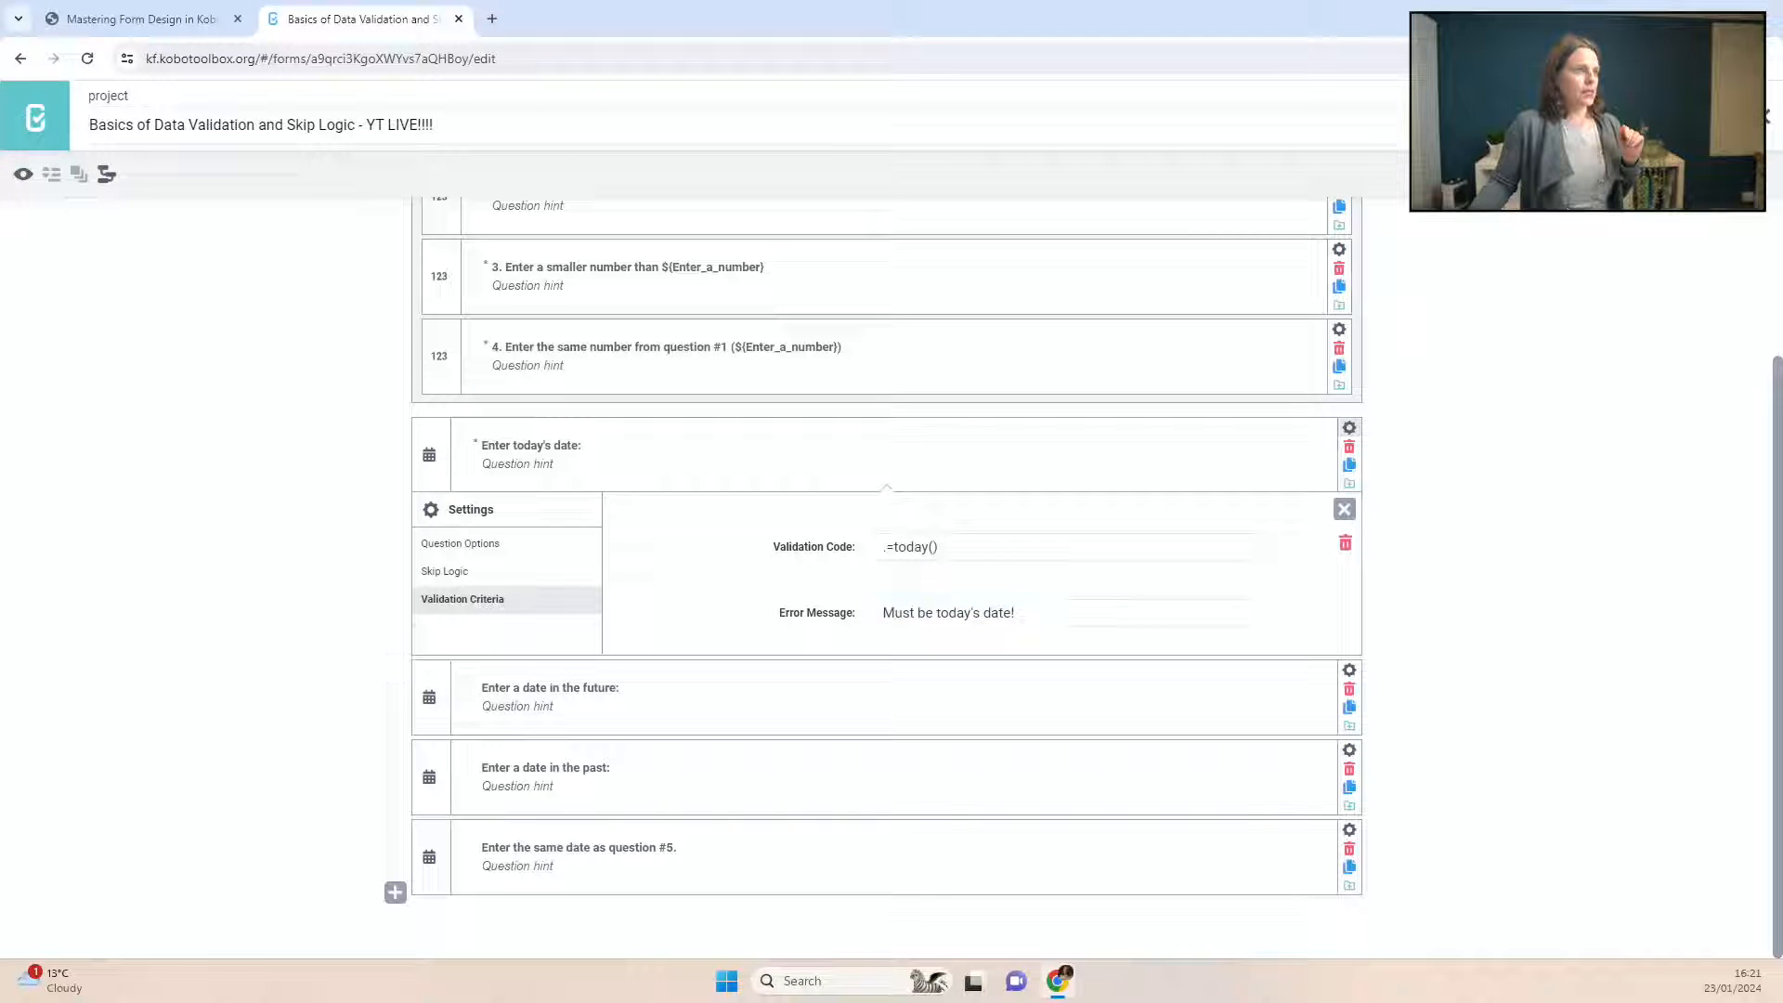
Step: Preview the form and test the today's date question with 2024-01-24, 2024-01-22 and 2024-01-23
click(26, 177)
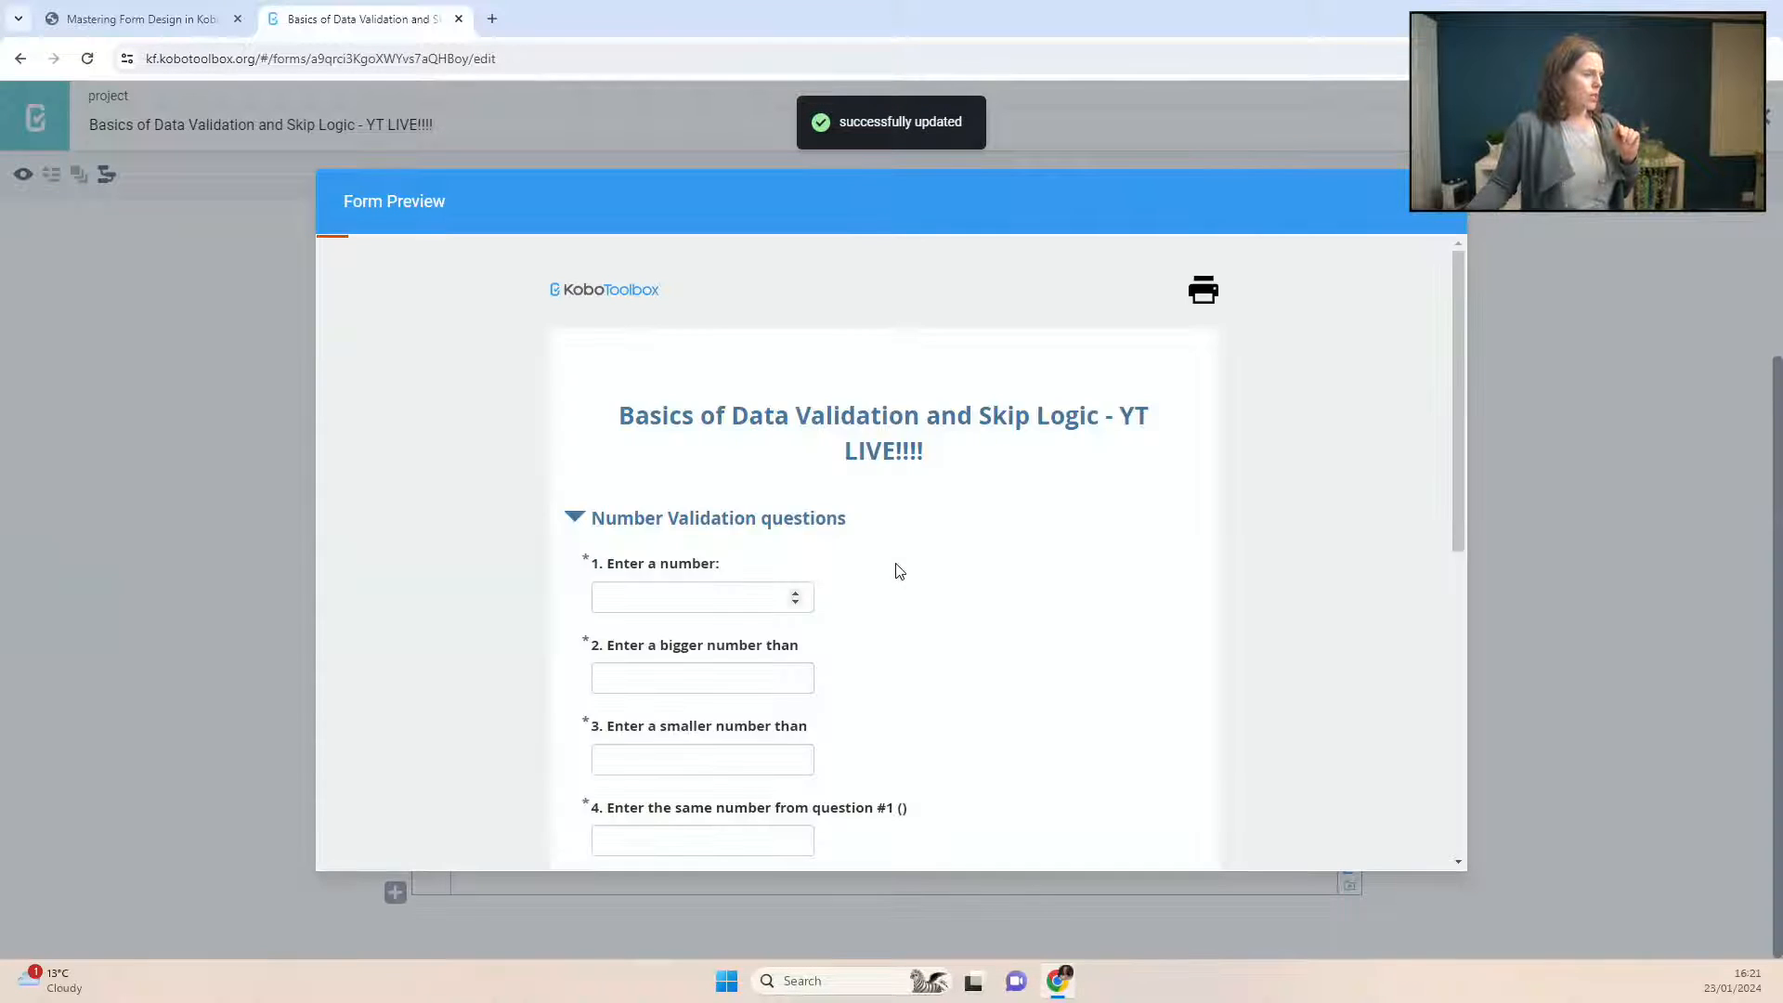
scroll(665, 569, down, 3)
scroll(813, 639, down, 3)
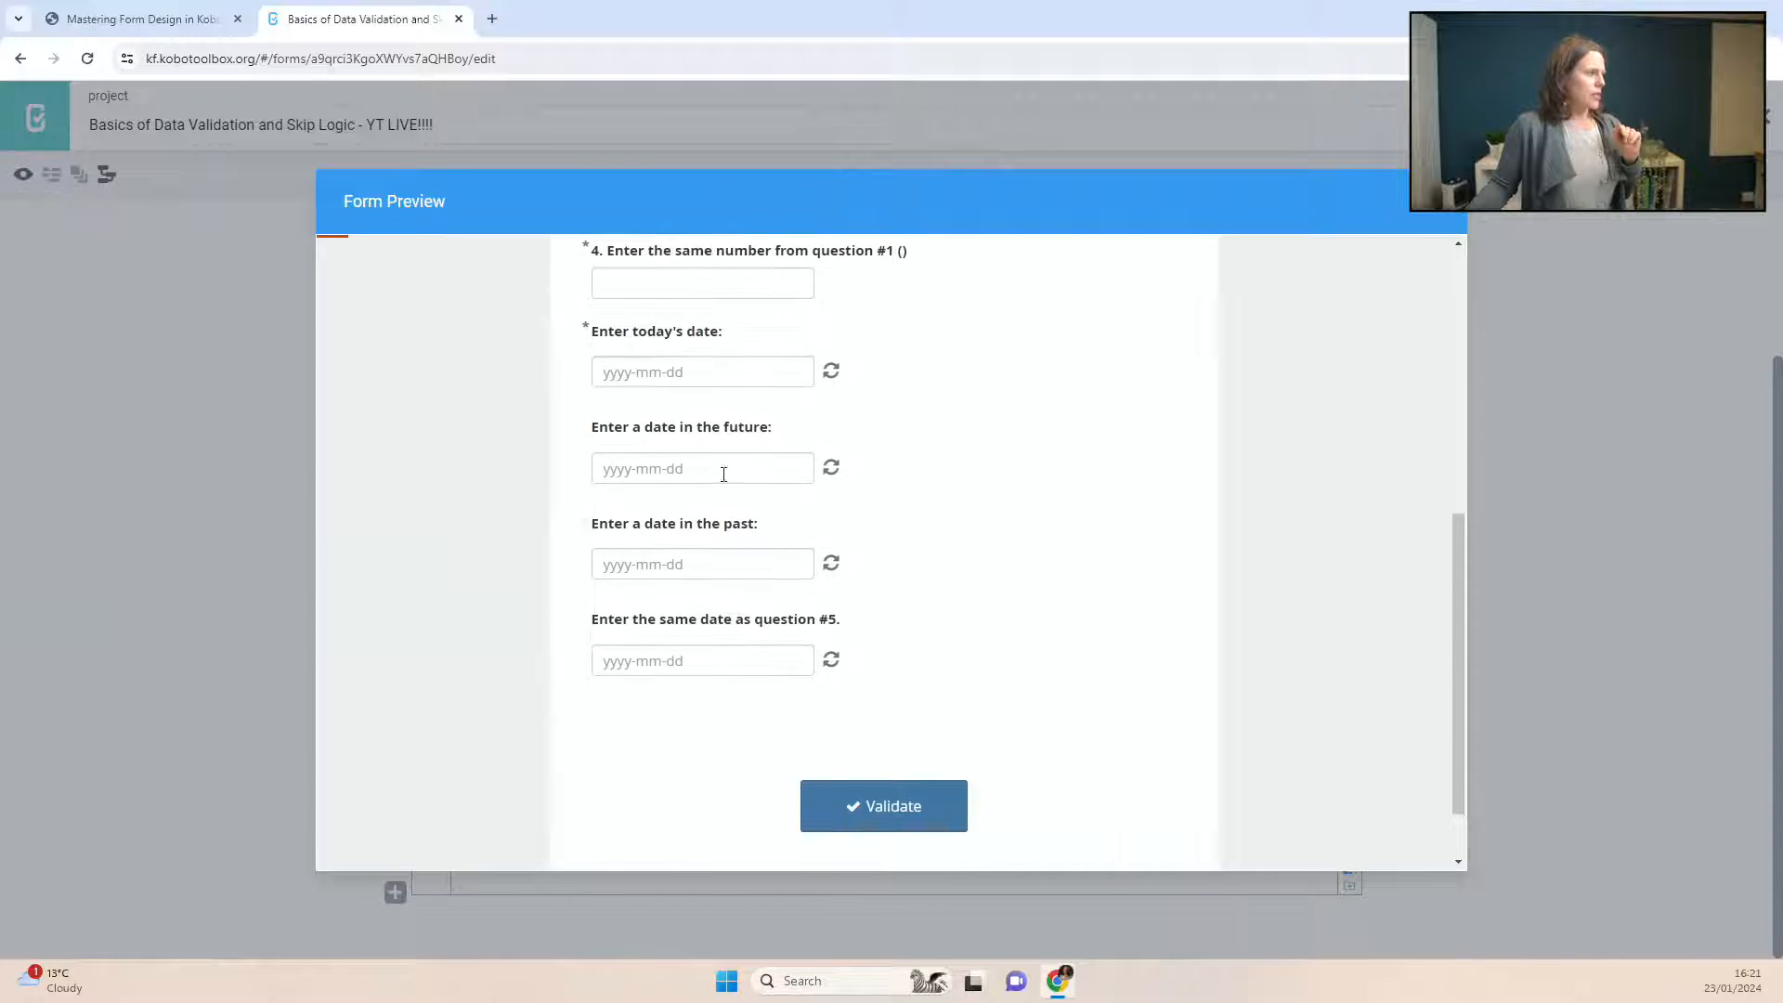
click(697, 372)
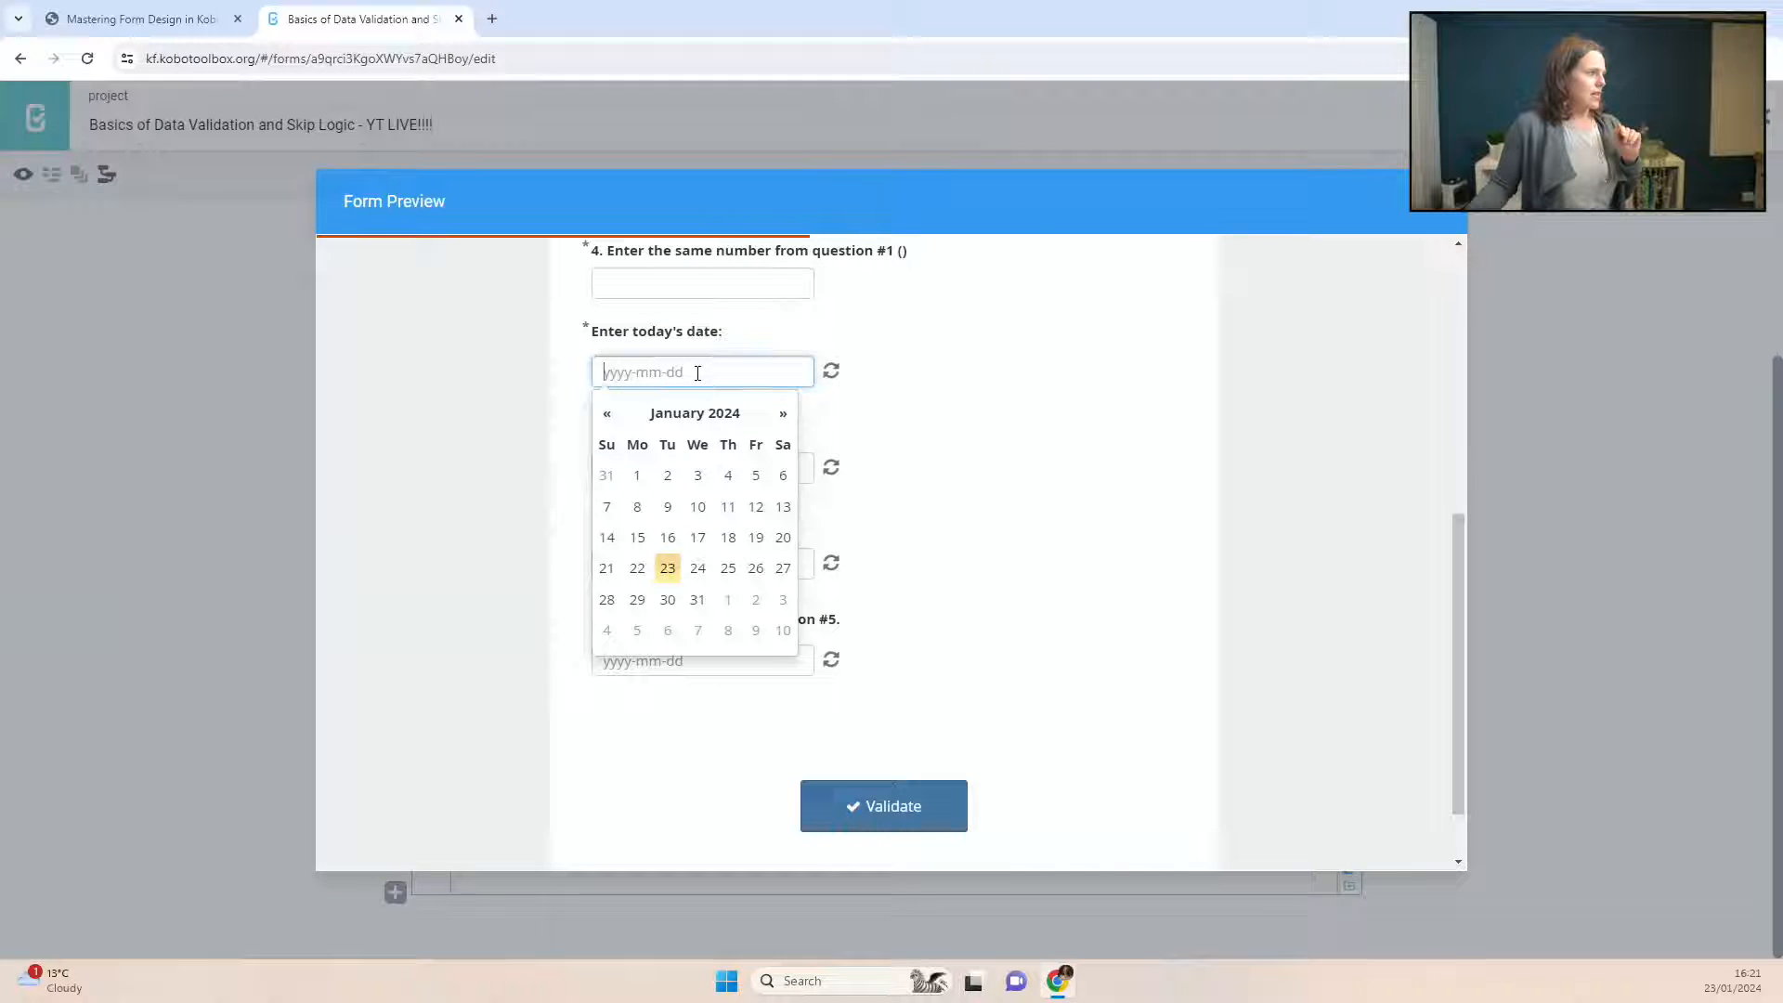
click(697, 572)
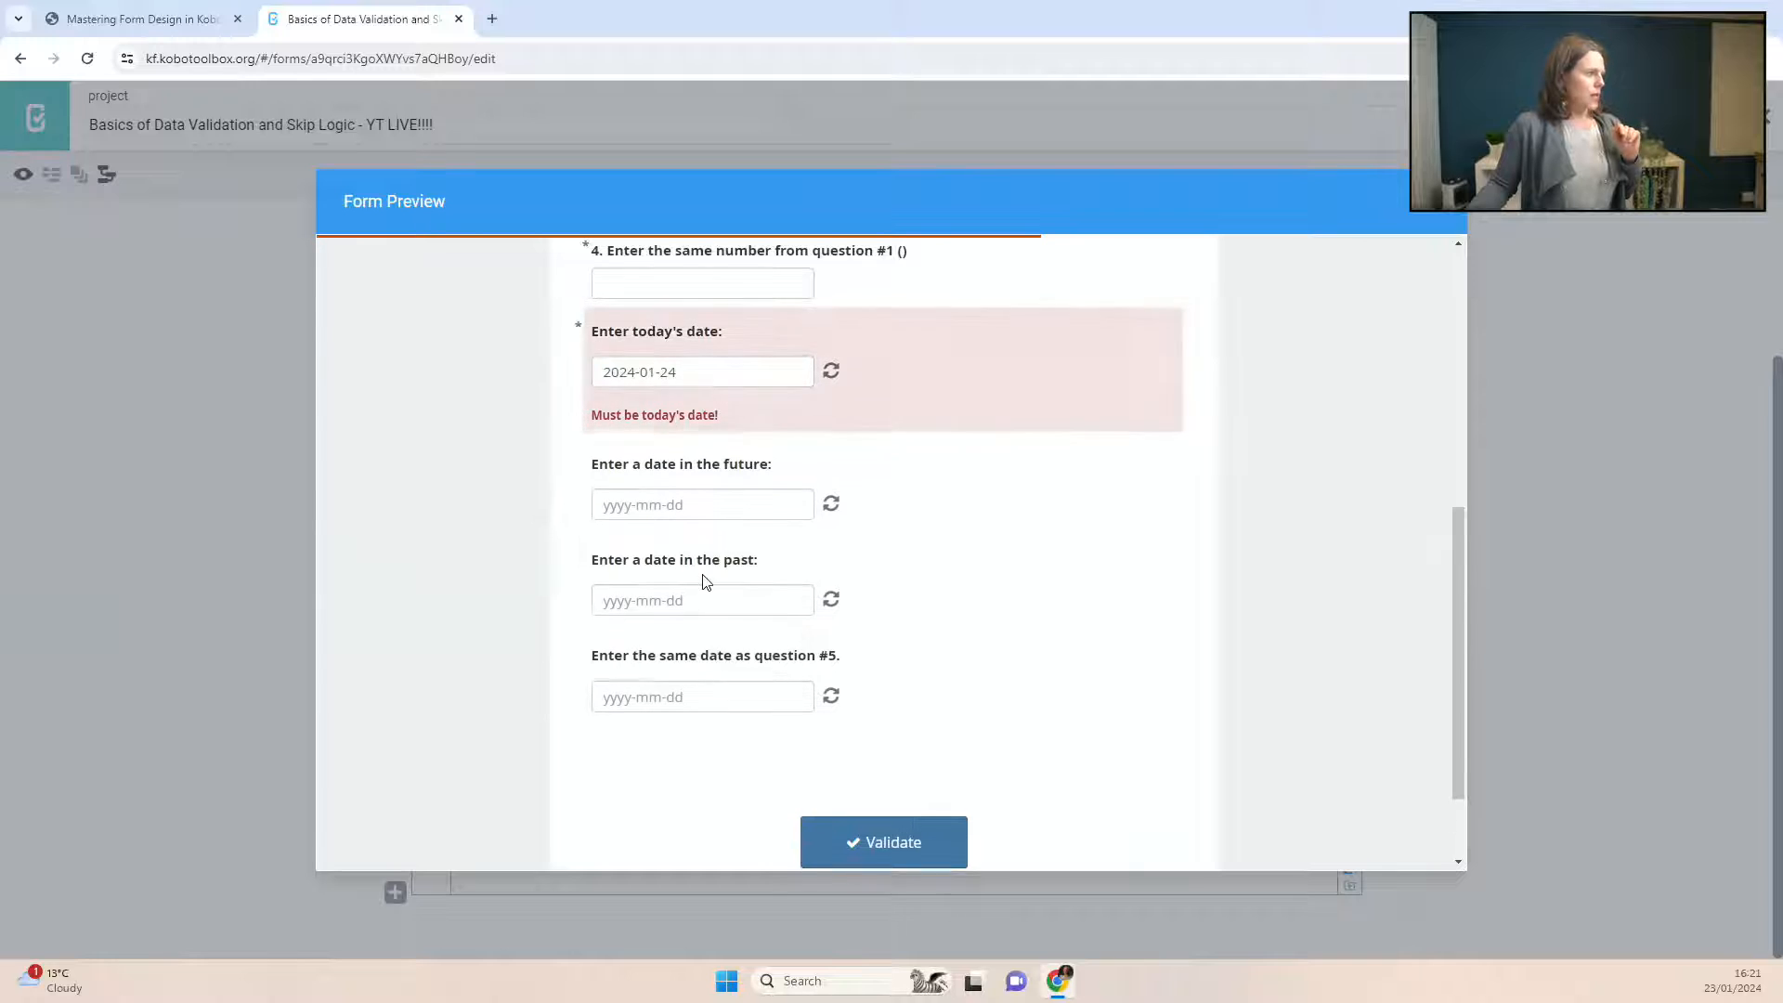
click(697, 373)
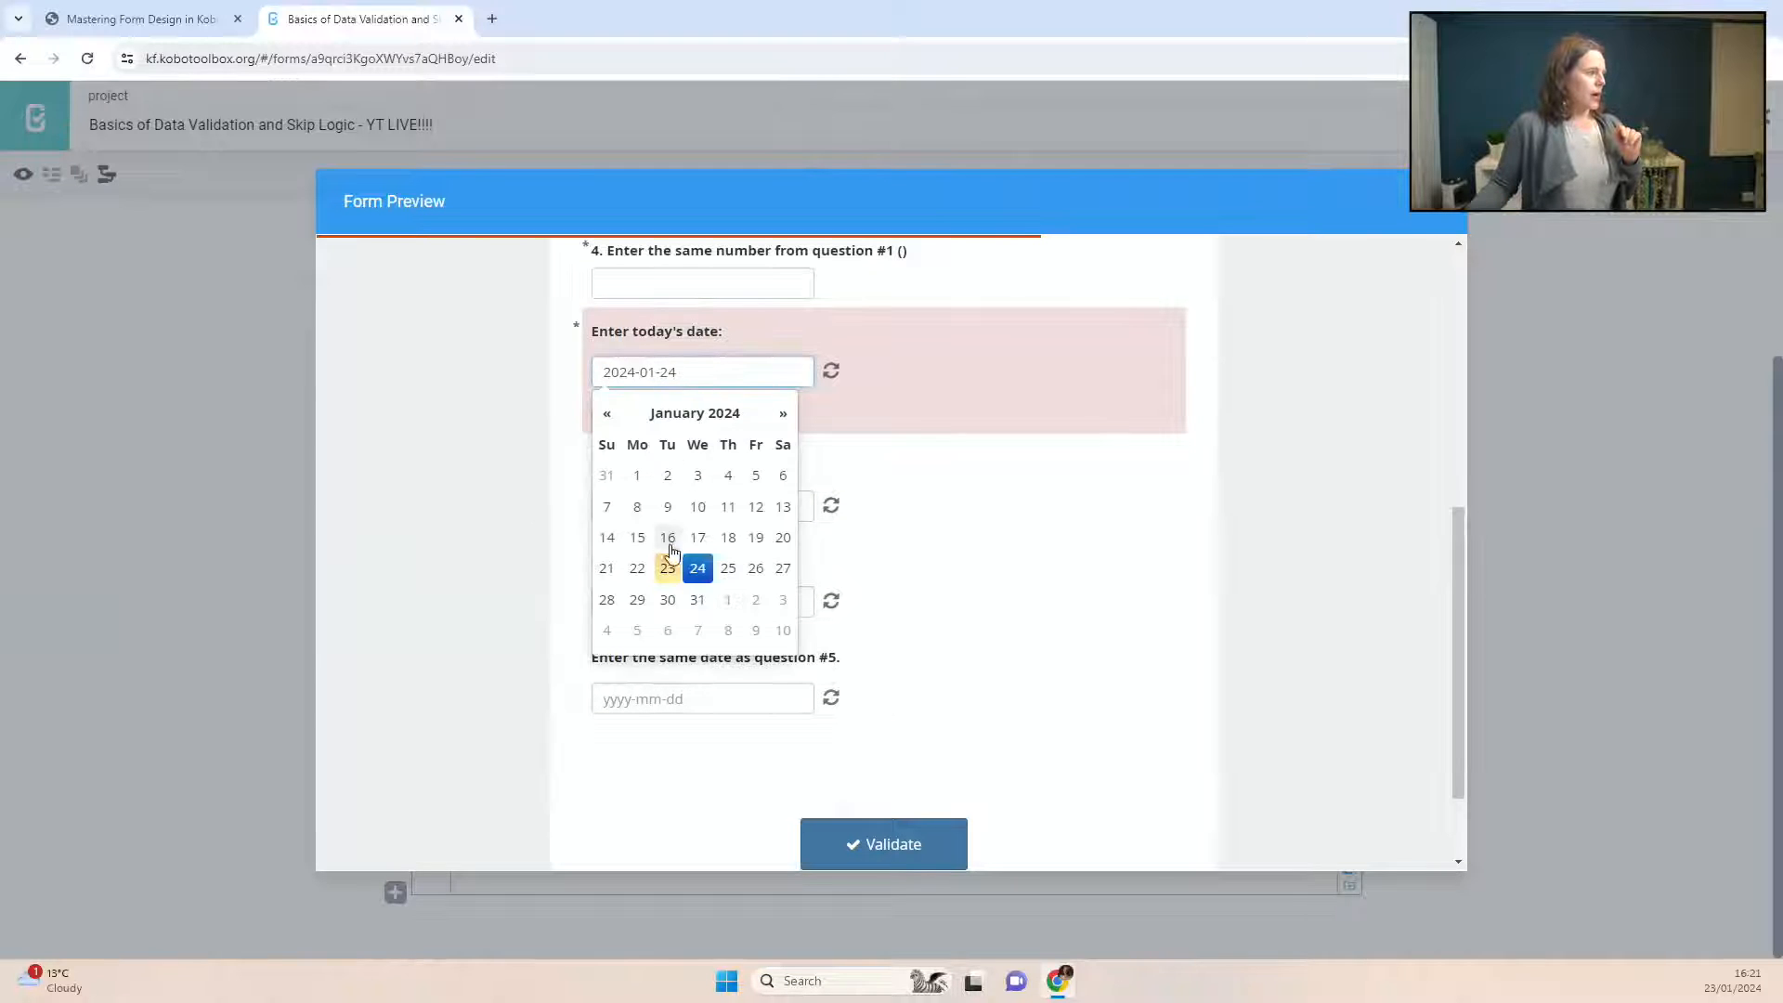
click(637, 568)
click(655, 372)
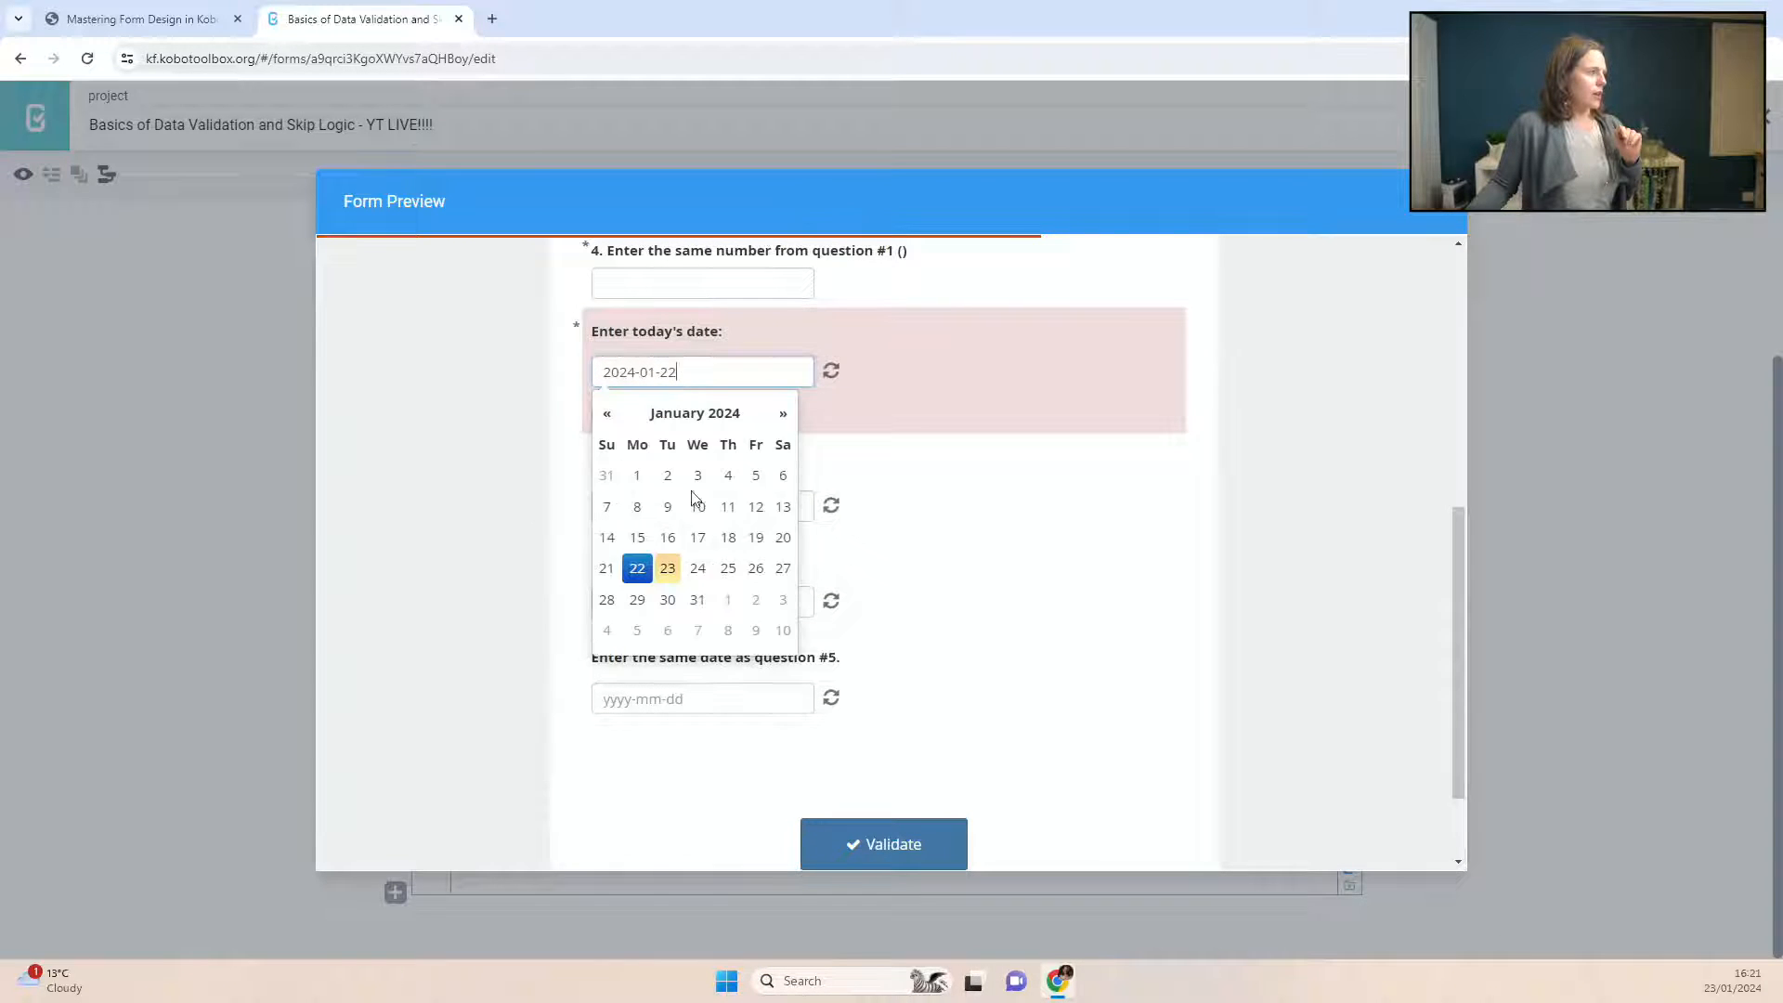
click(667, 569)
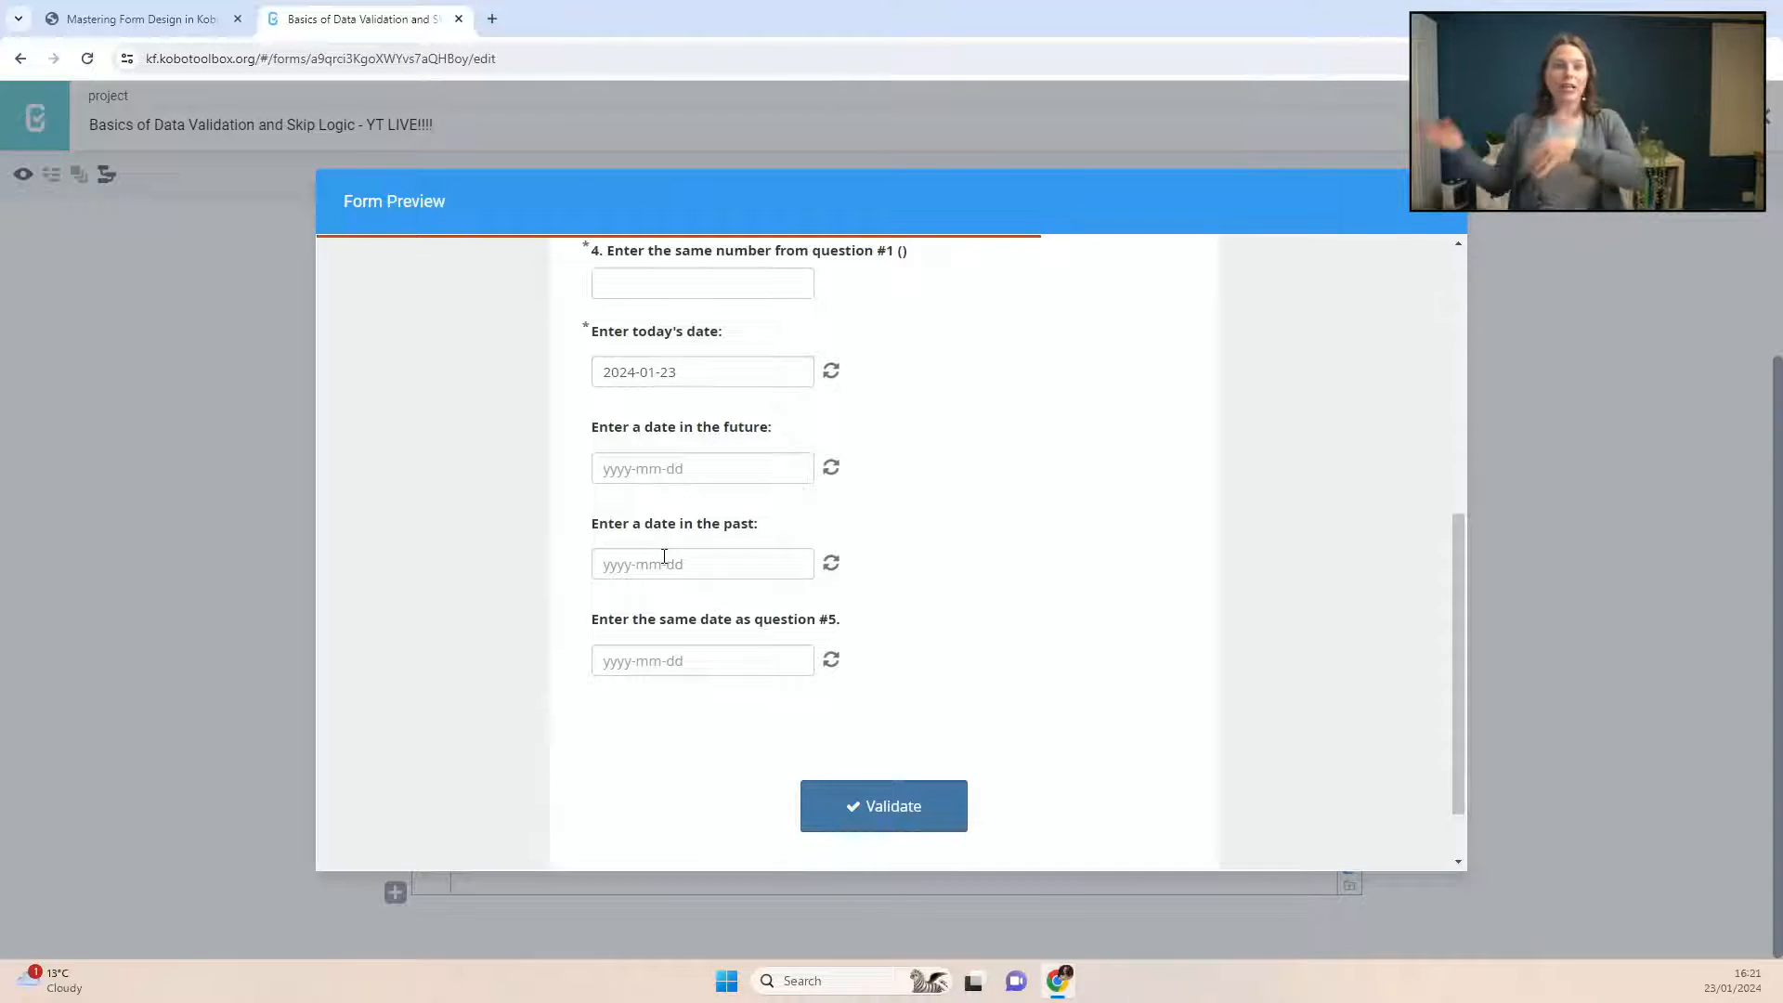
Step: Test the today's date question again with 2024-01-08 and 2024-01-23, and close the preview and the question's settings
click(693, 371)
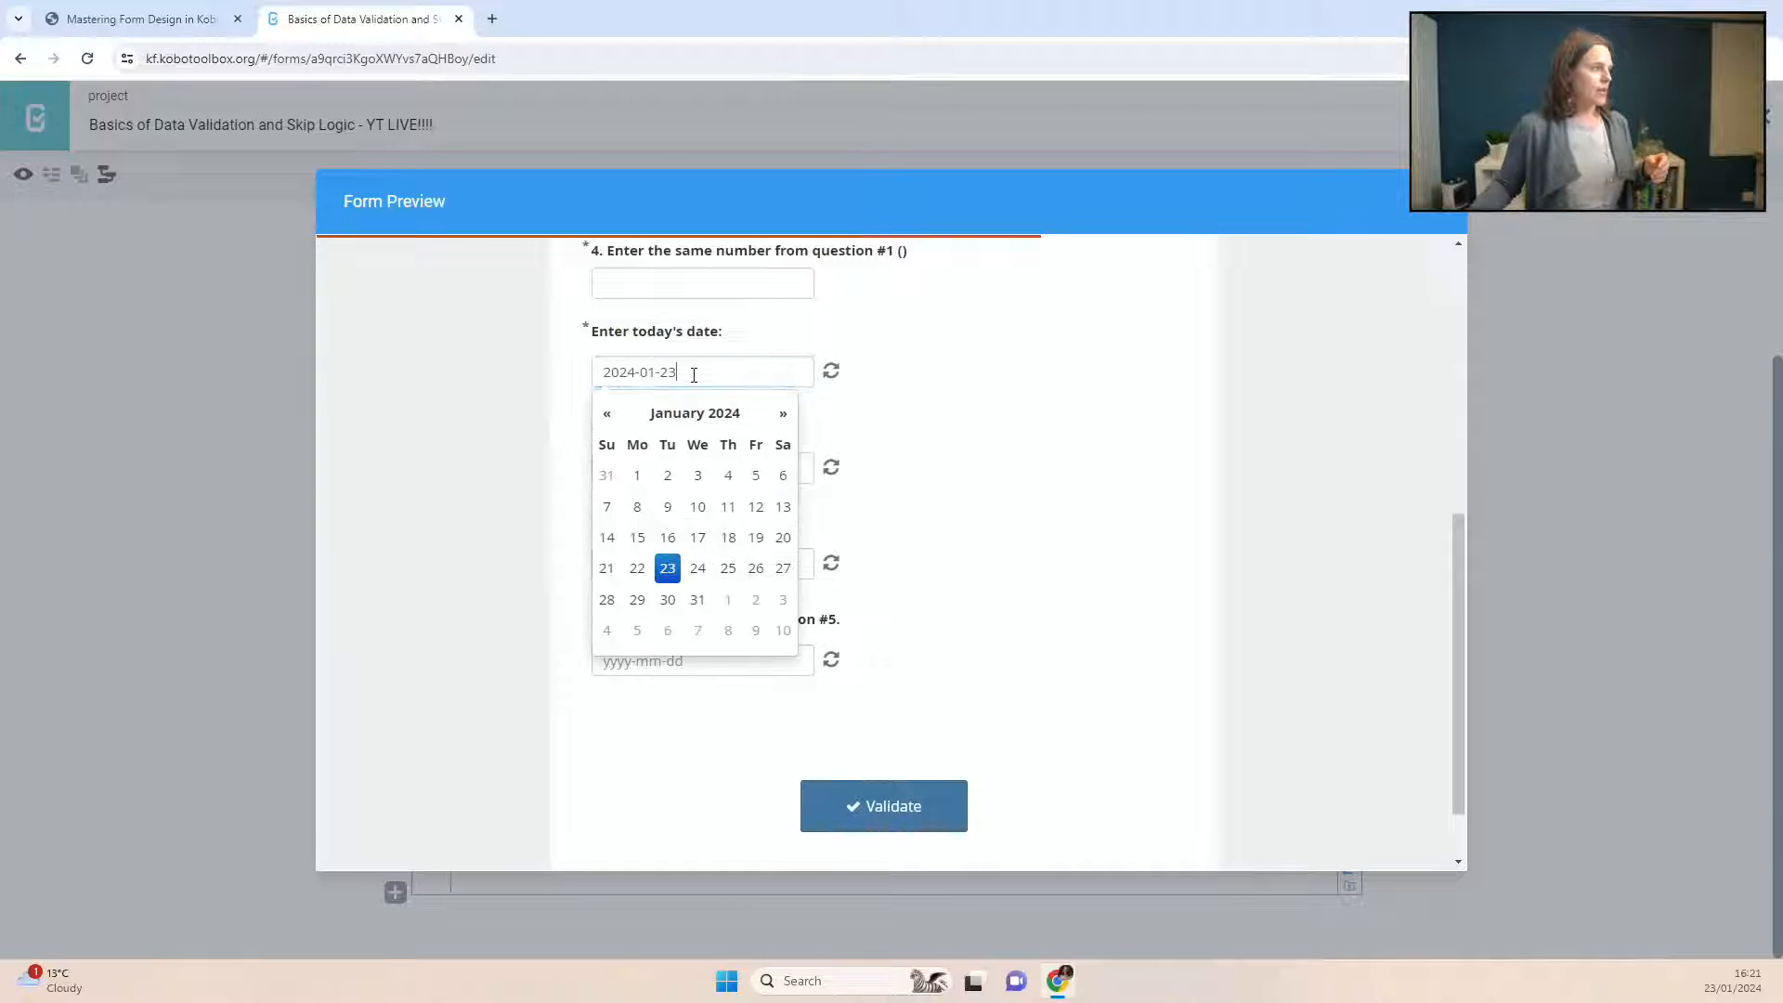
click(637, 506)
click(678, 371)
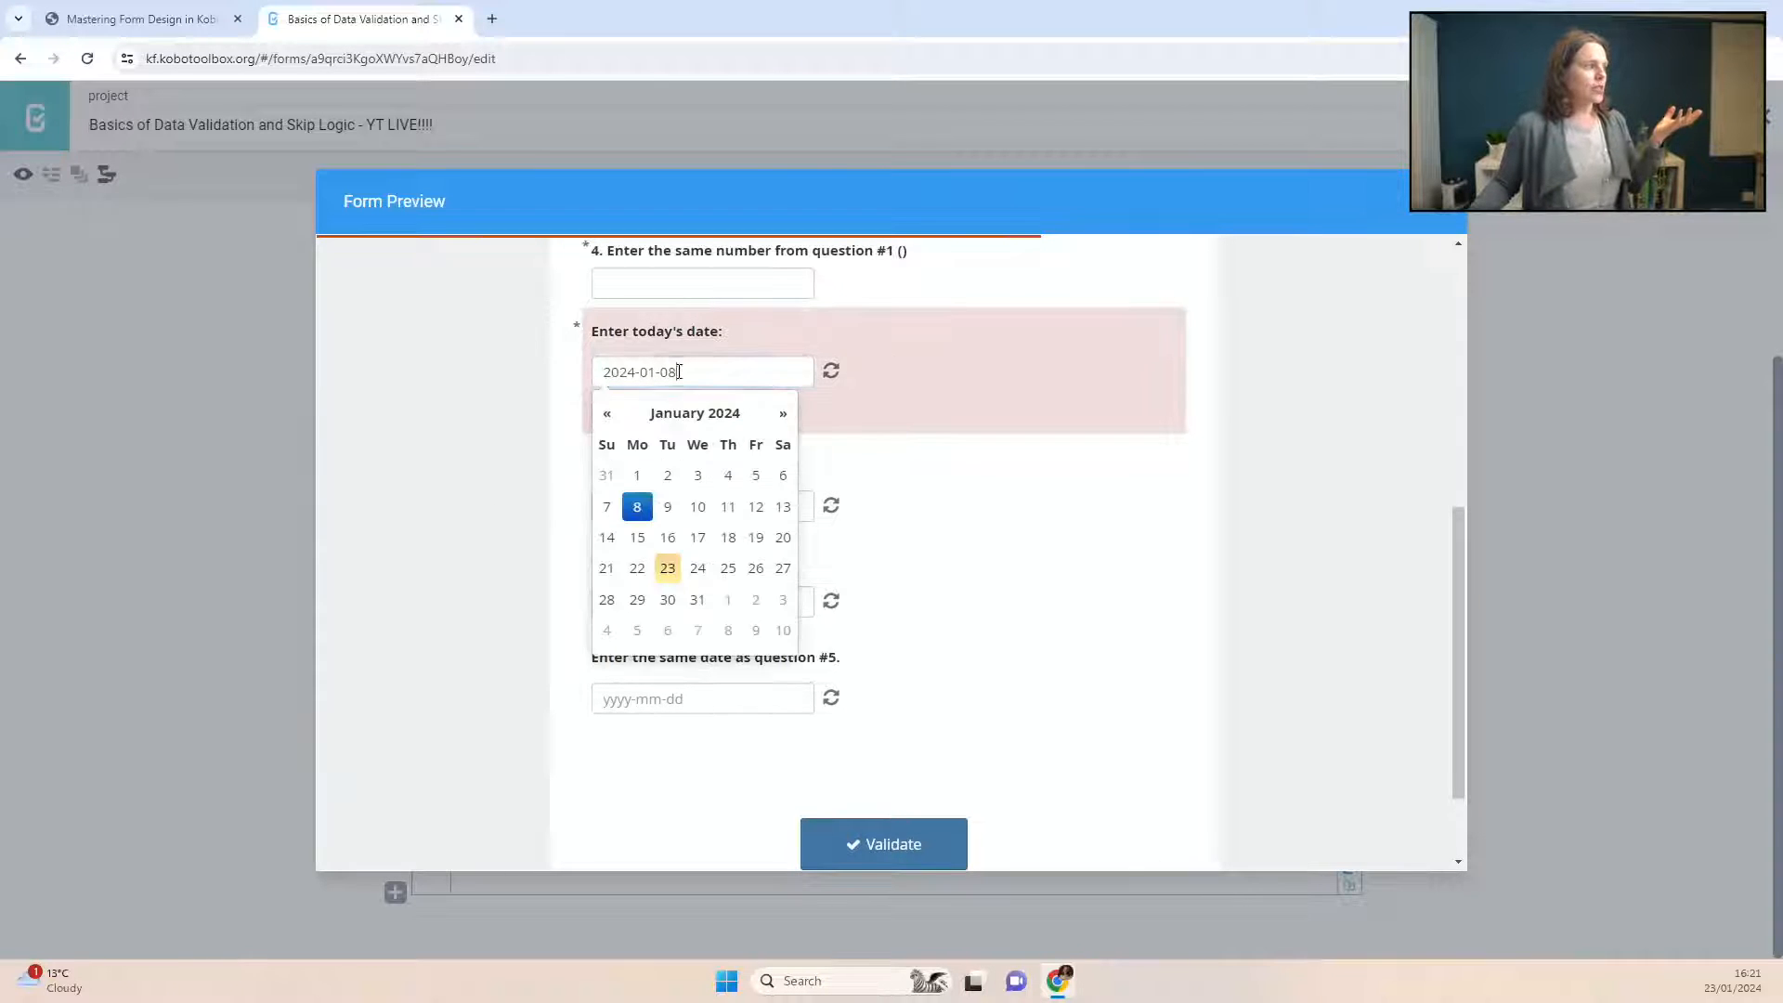
click(667, 568)
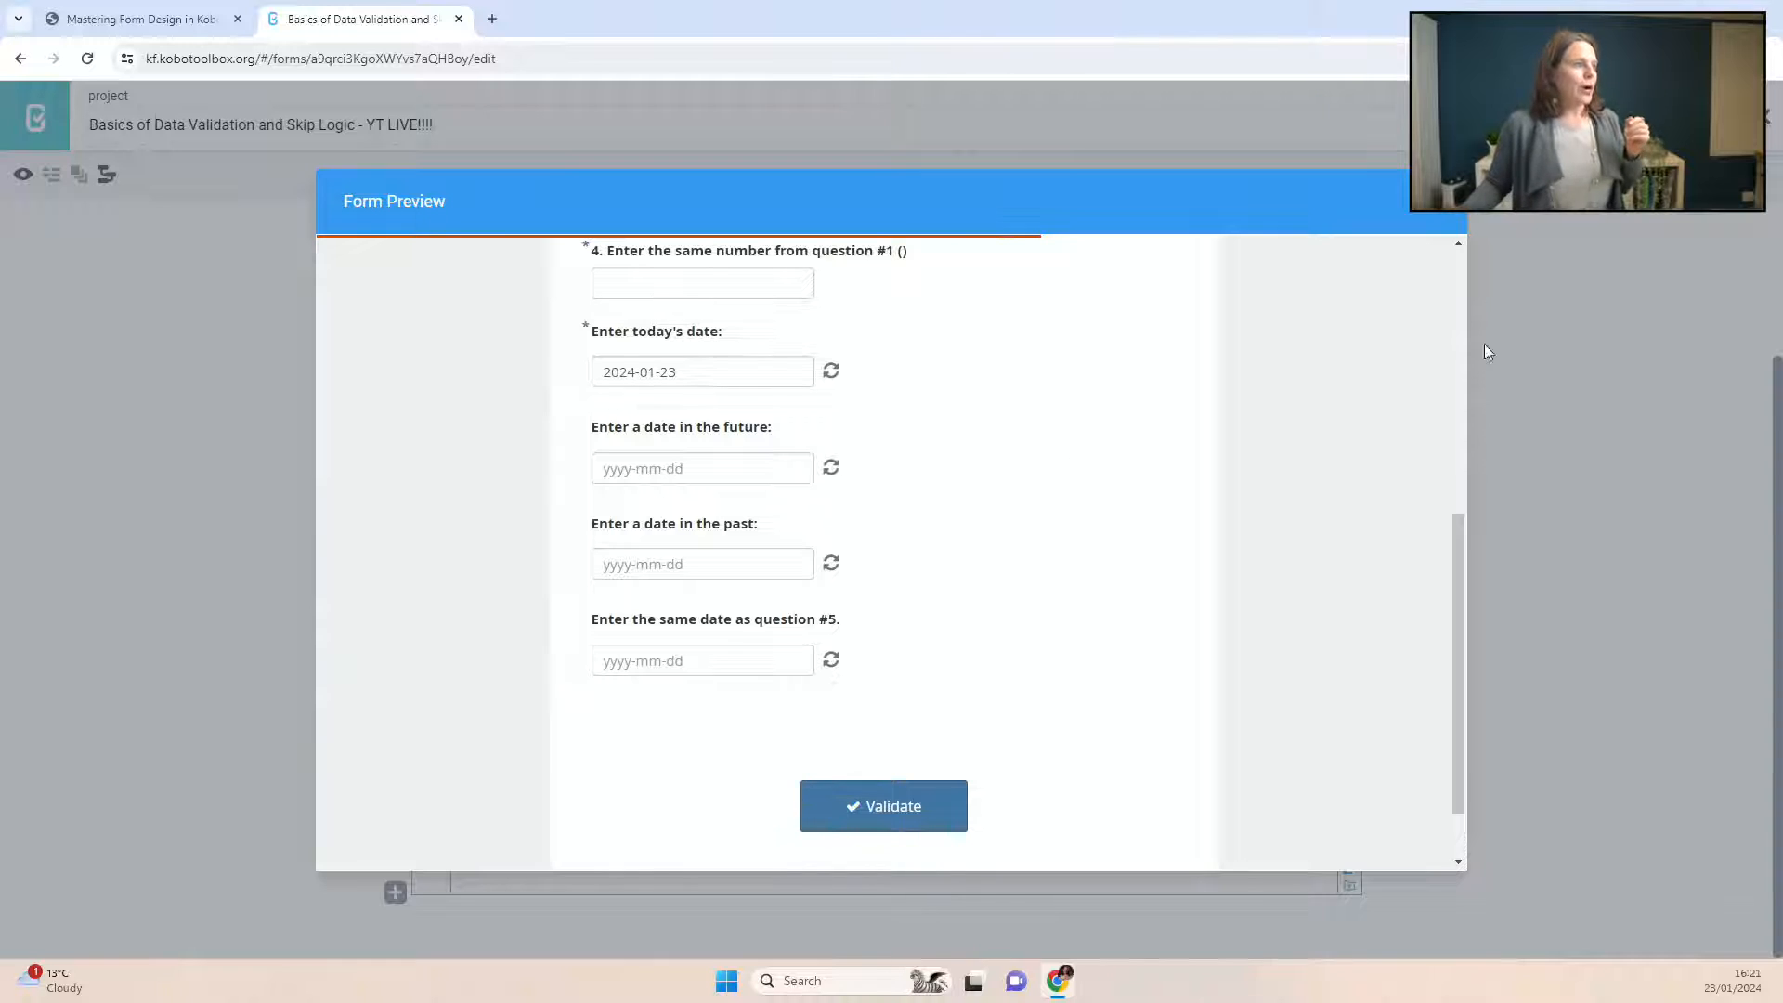
click(1451, 214)
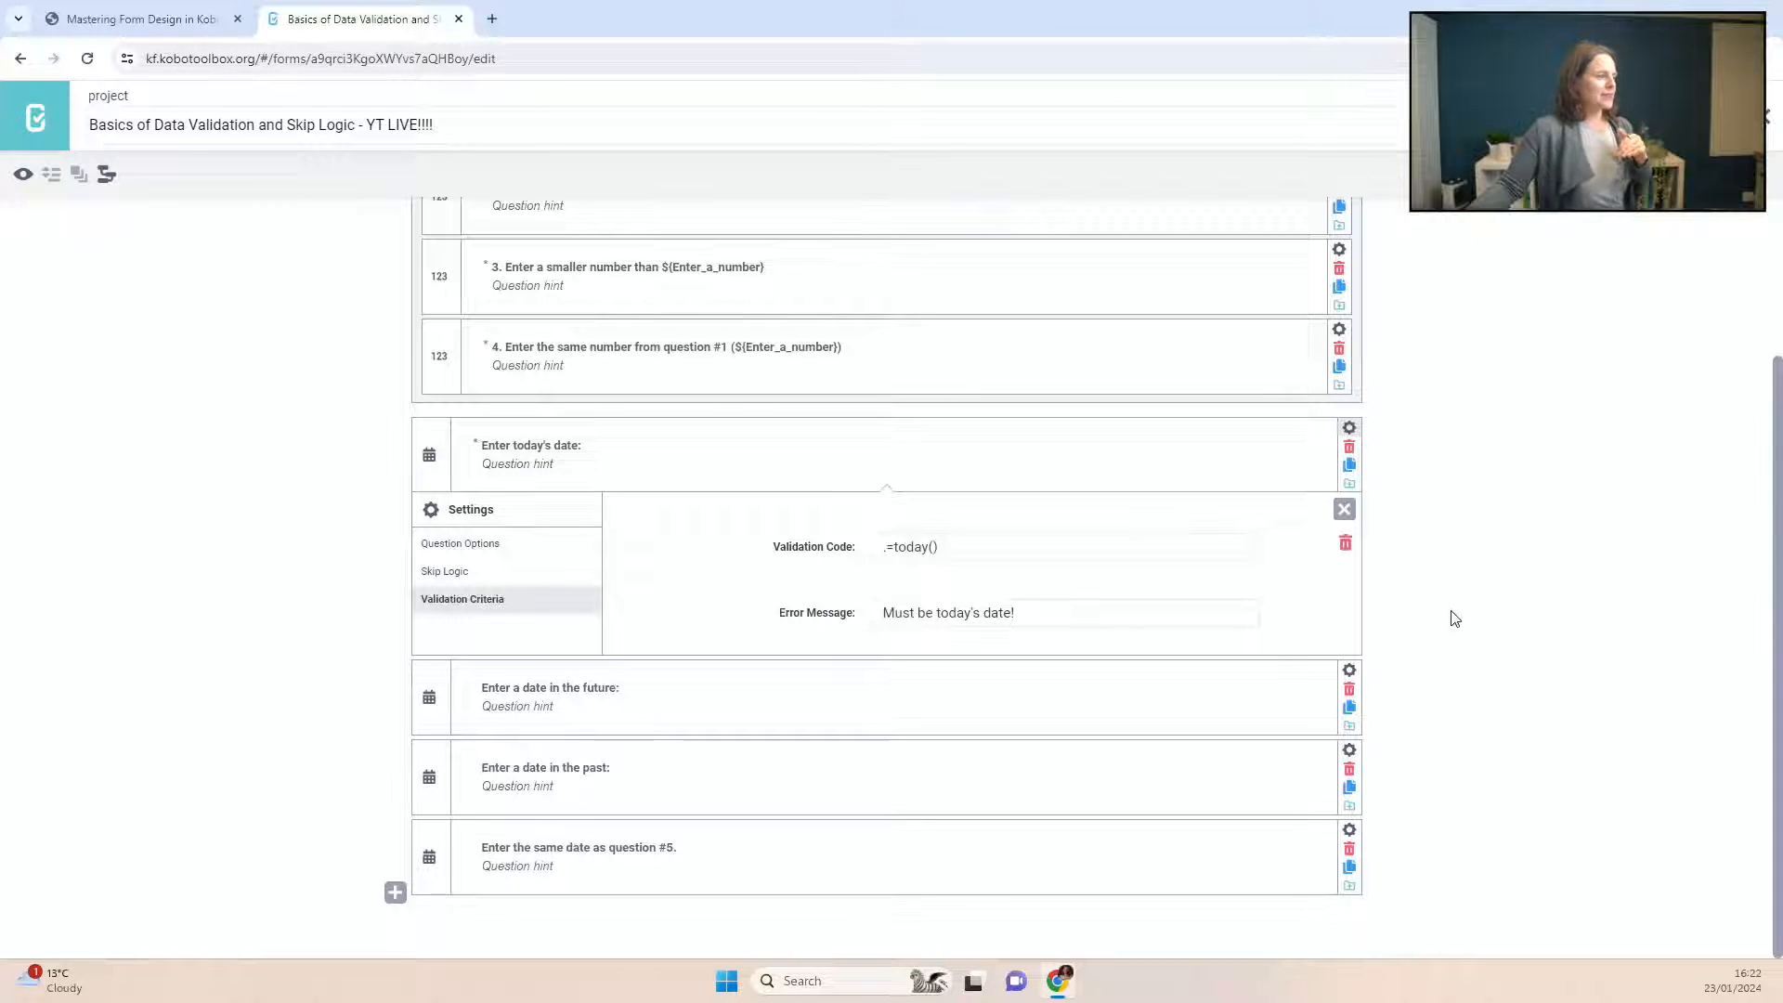
click(1346, 512)
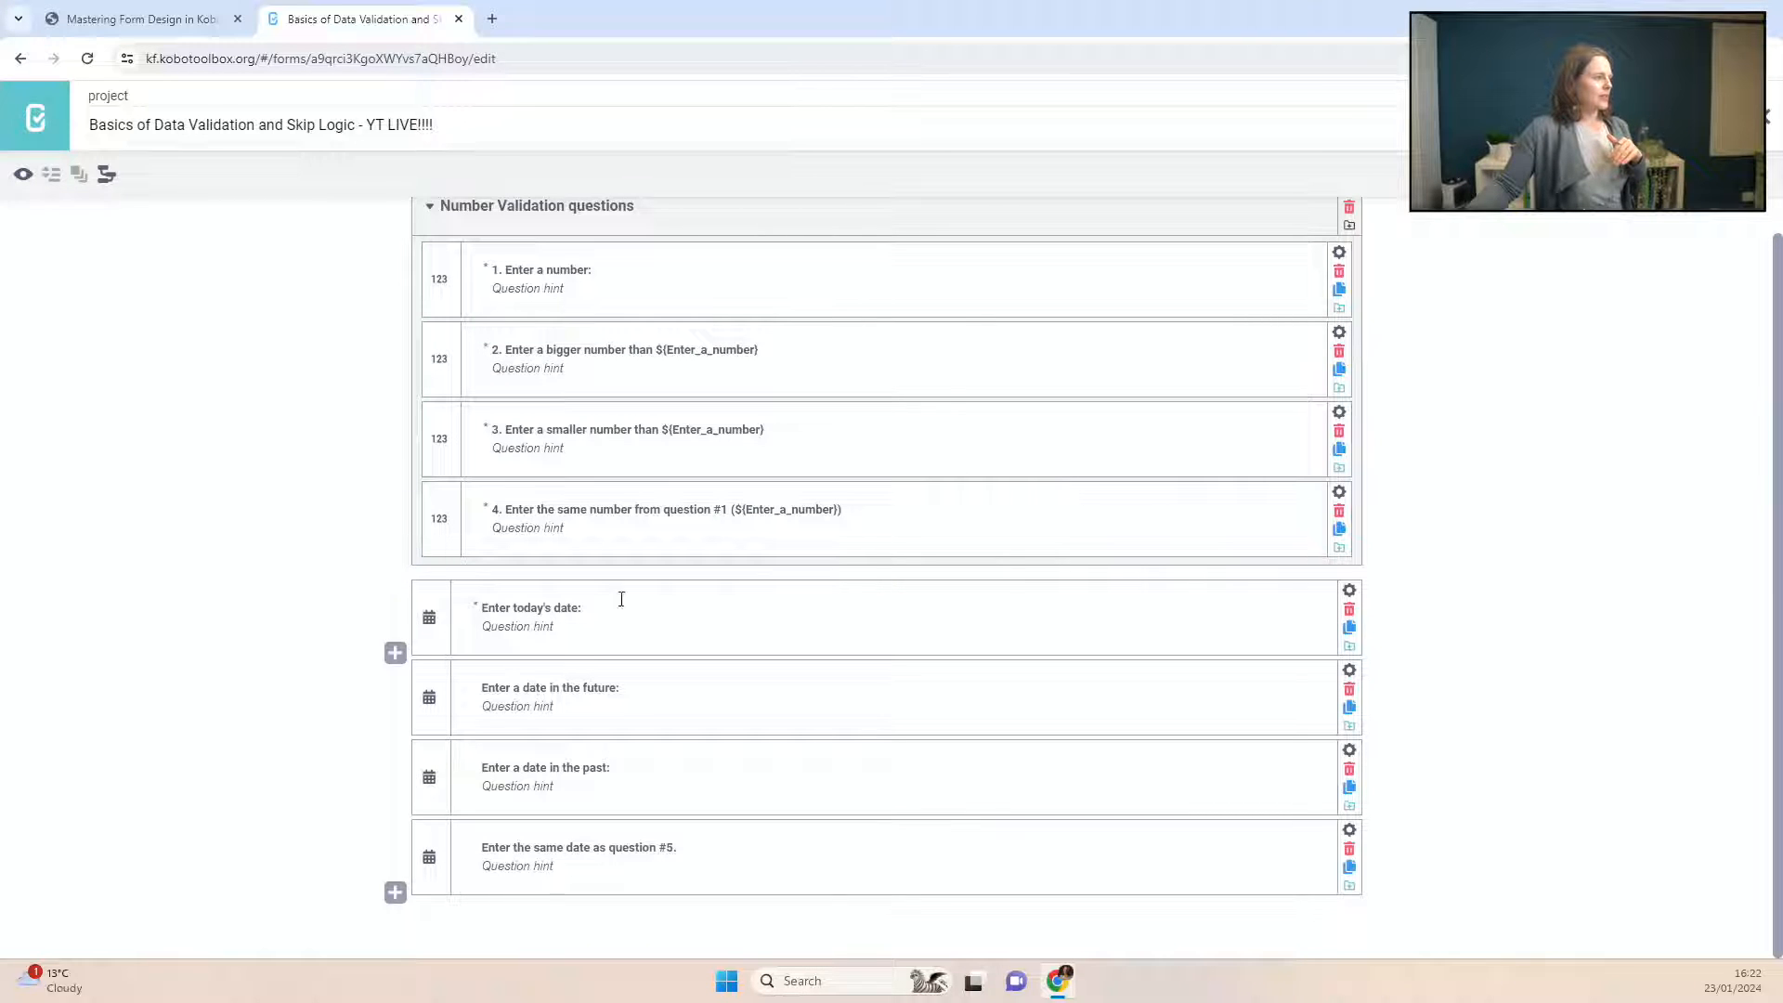
Step: Prefix the label of the "Enter today's date:" question with "5." and close its settings
click(1350, 590)
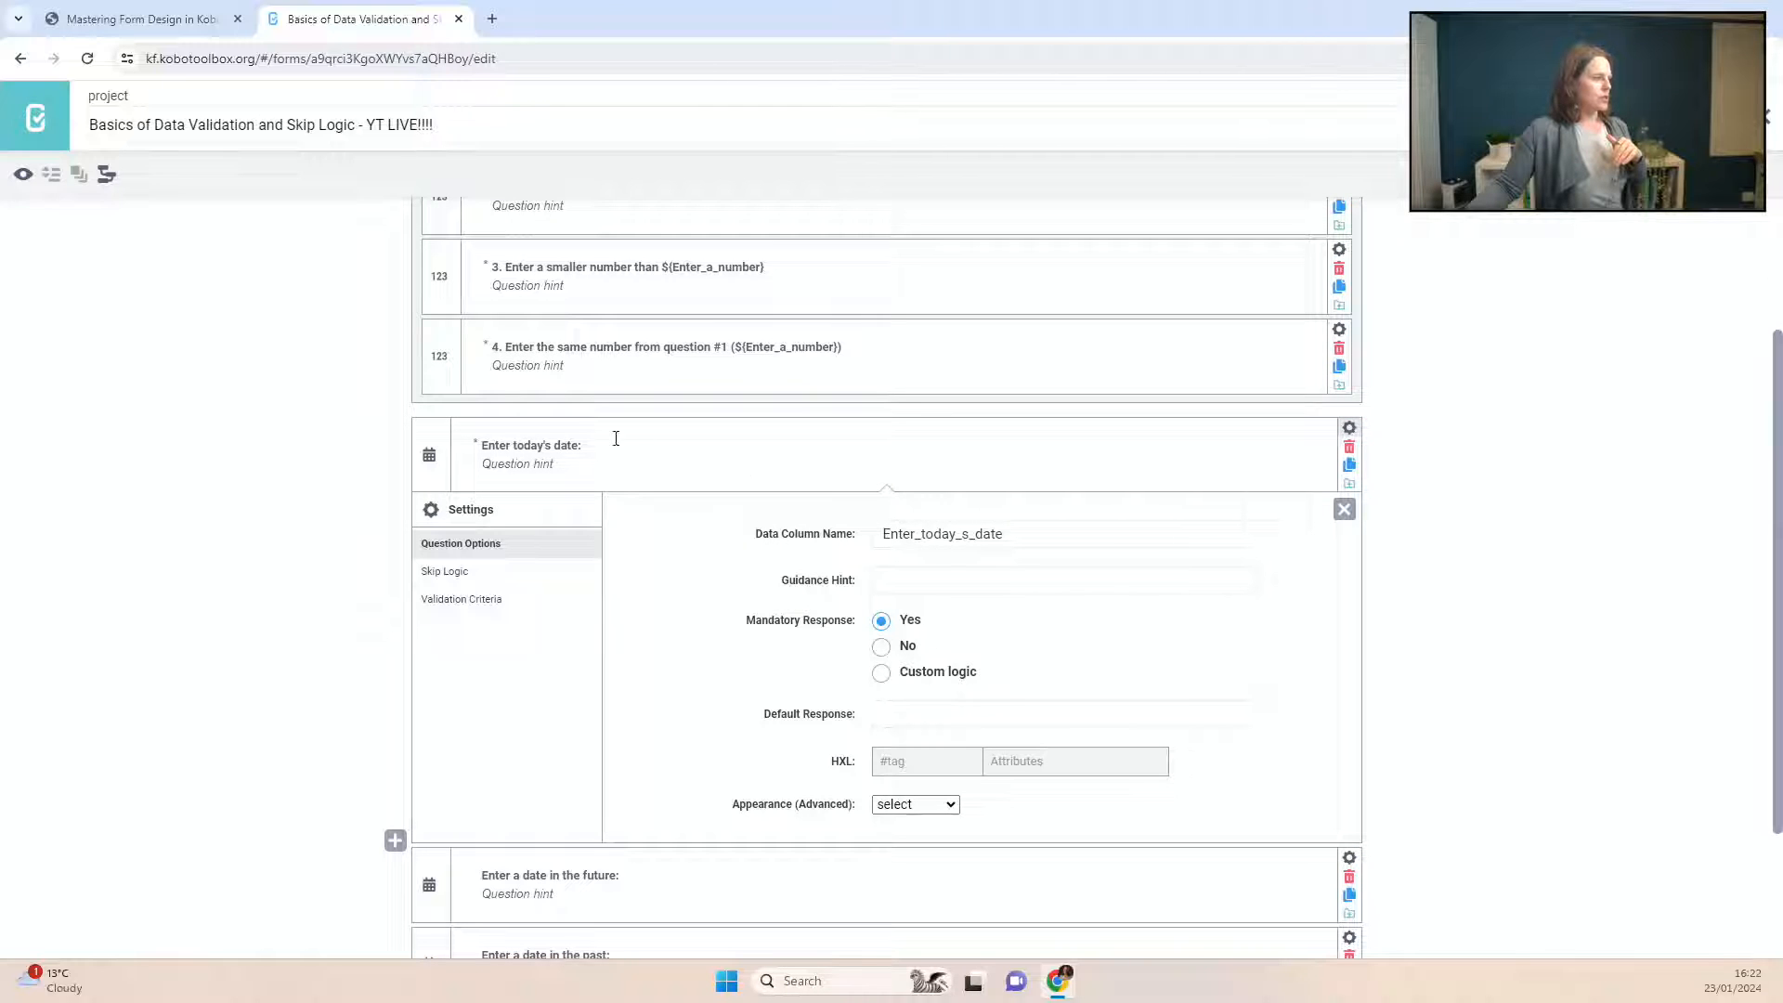
click(489, 448)
text(5.)
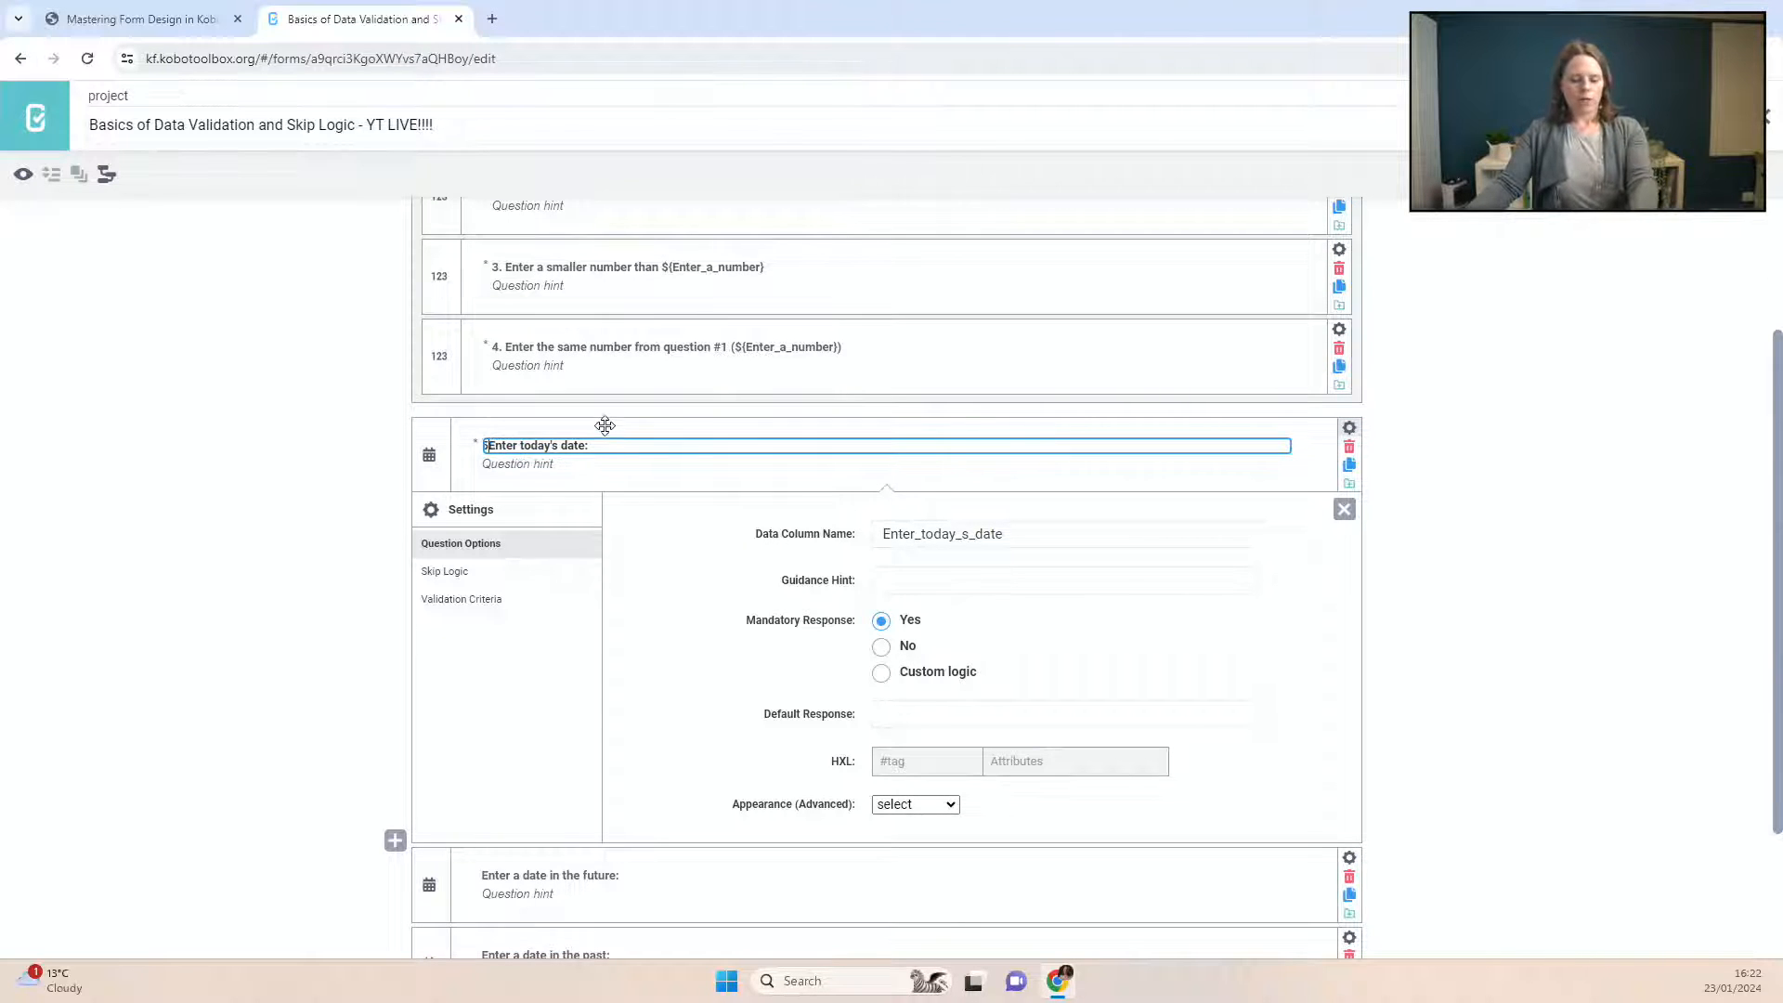
click(1397, 565)
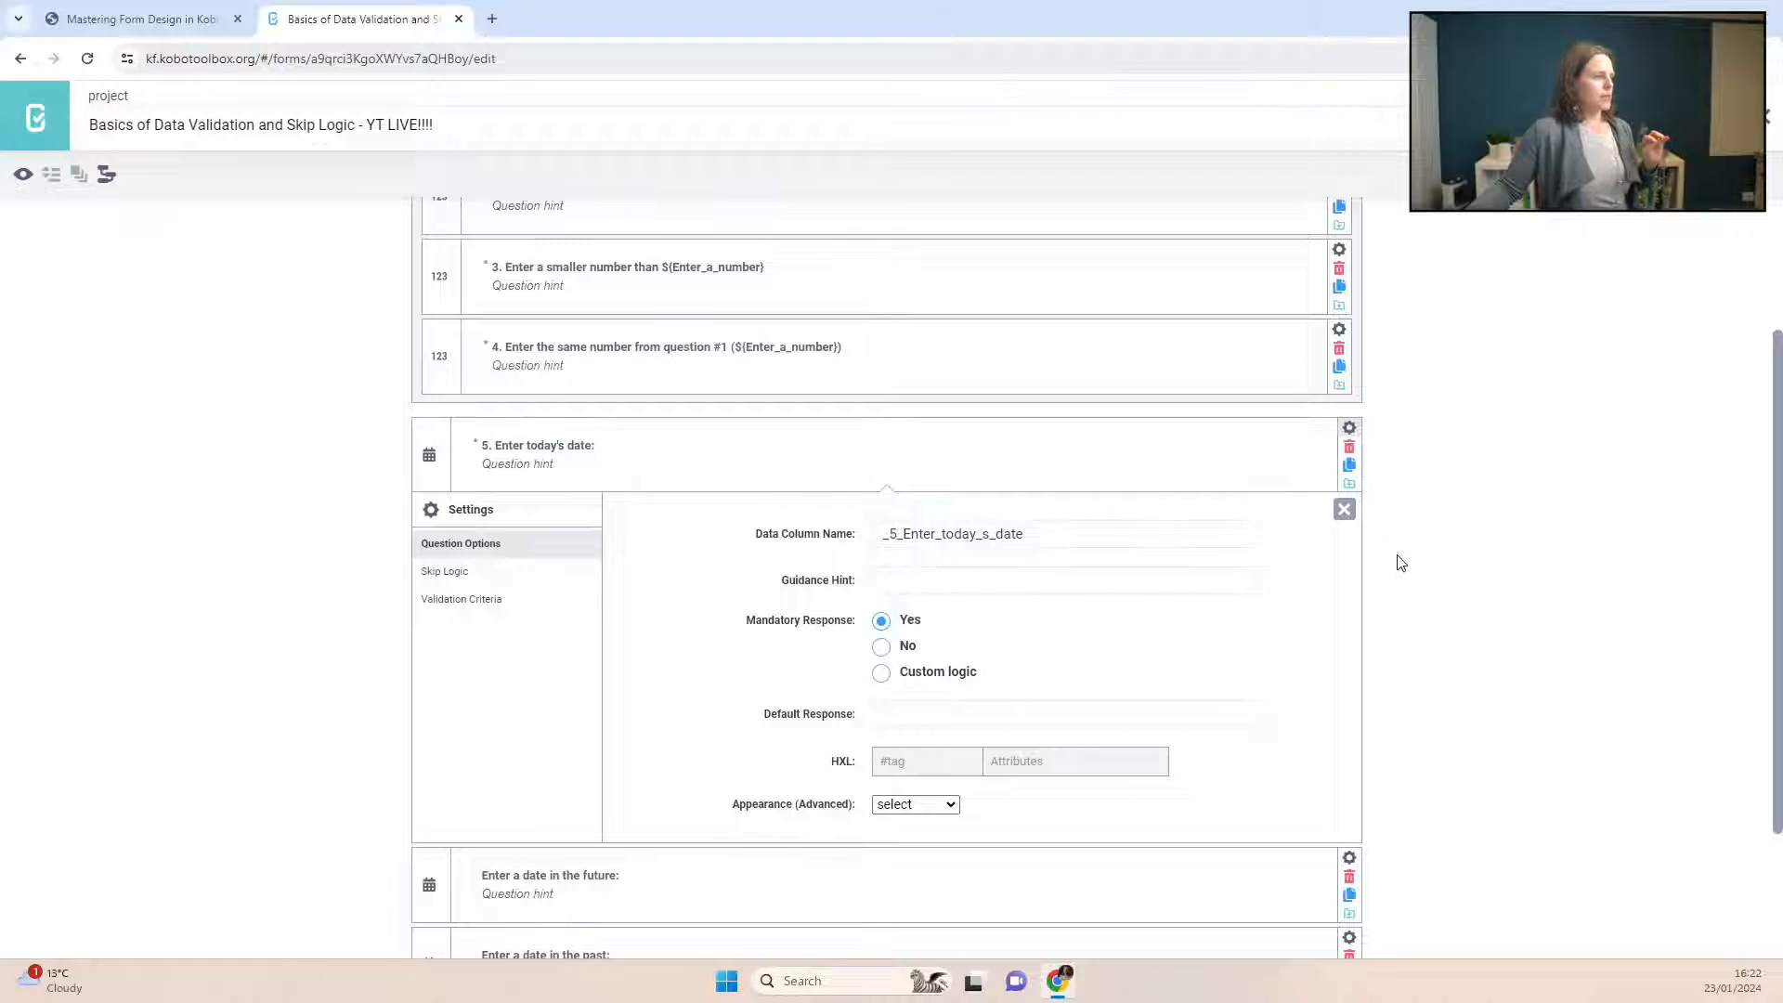
click(1344, 509)
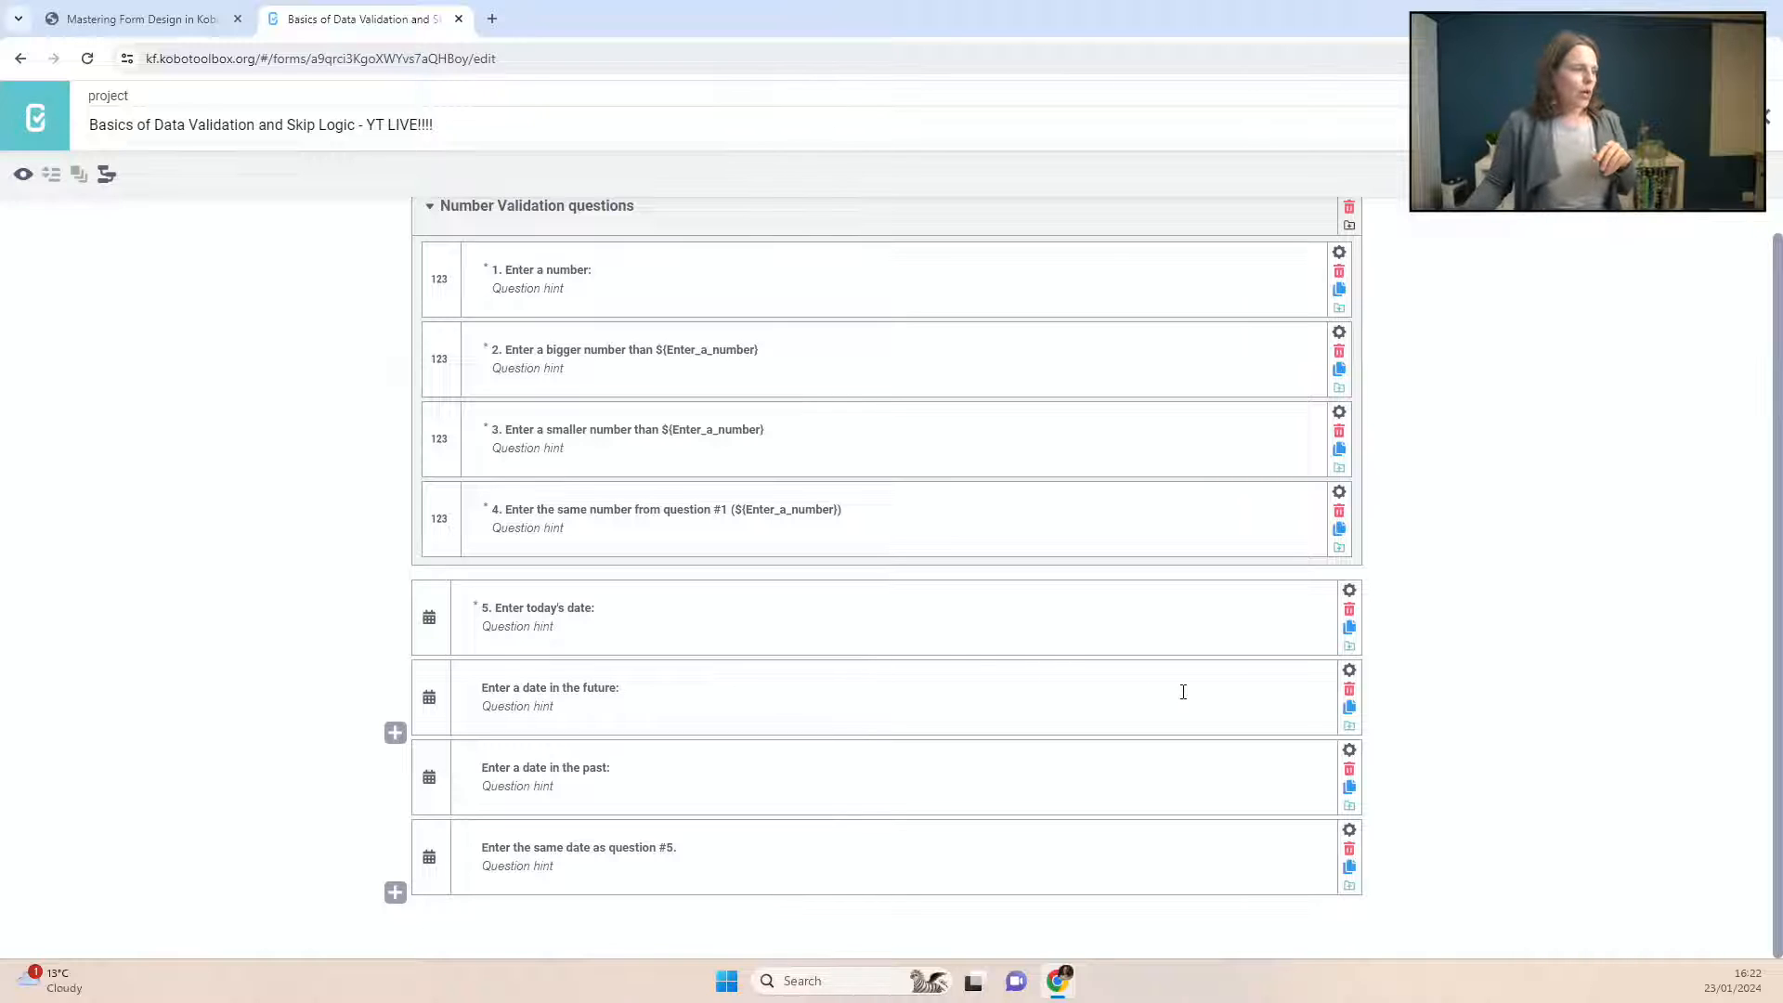
Step: Make the "Enter a date in the future:" question mandatory and give it the manual validation code .>today()
click(1350, 670)
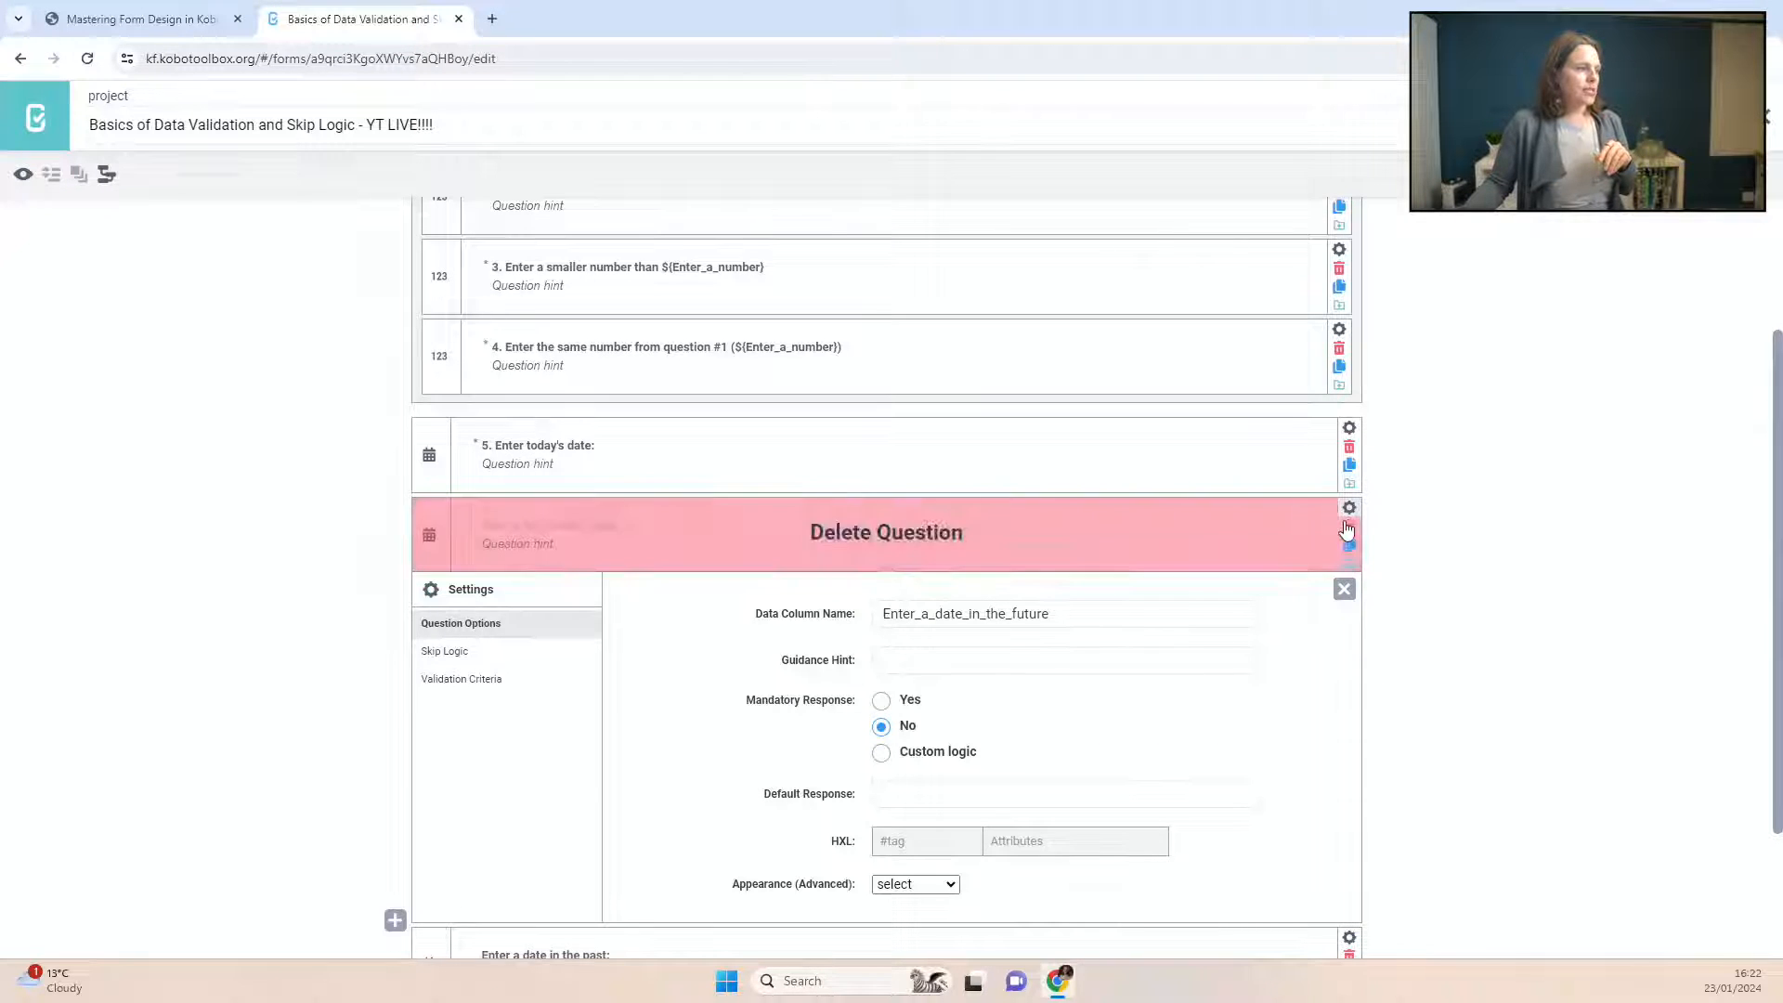
scroll(1401, 585, down, 2)
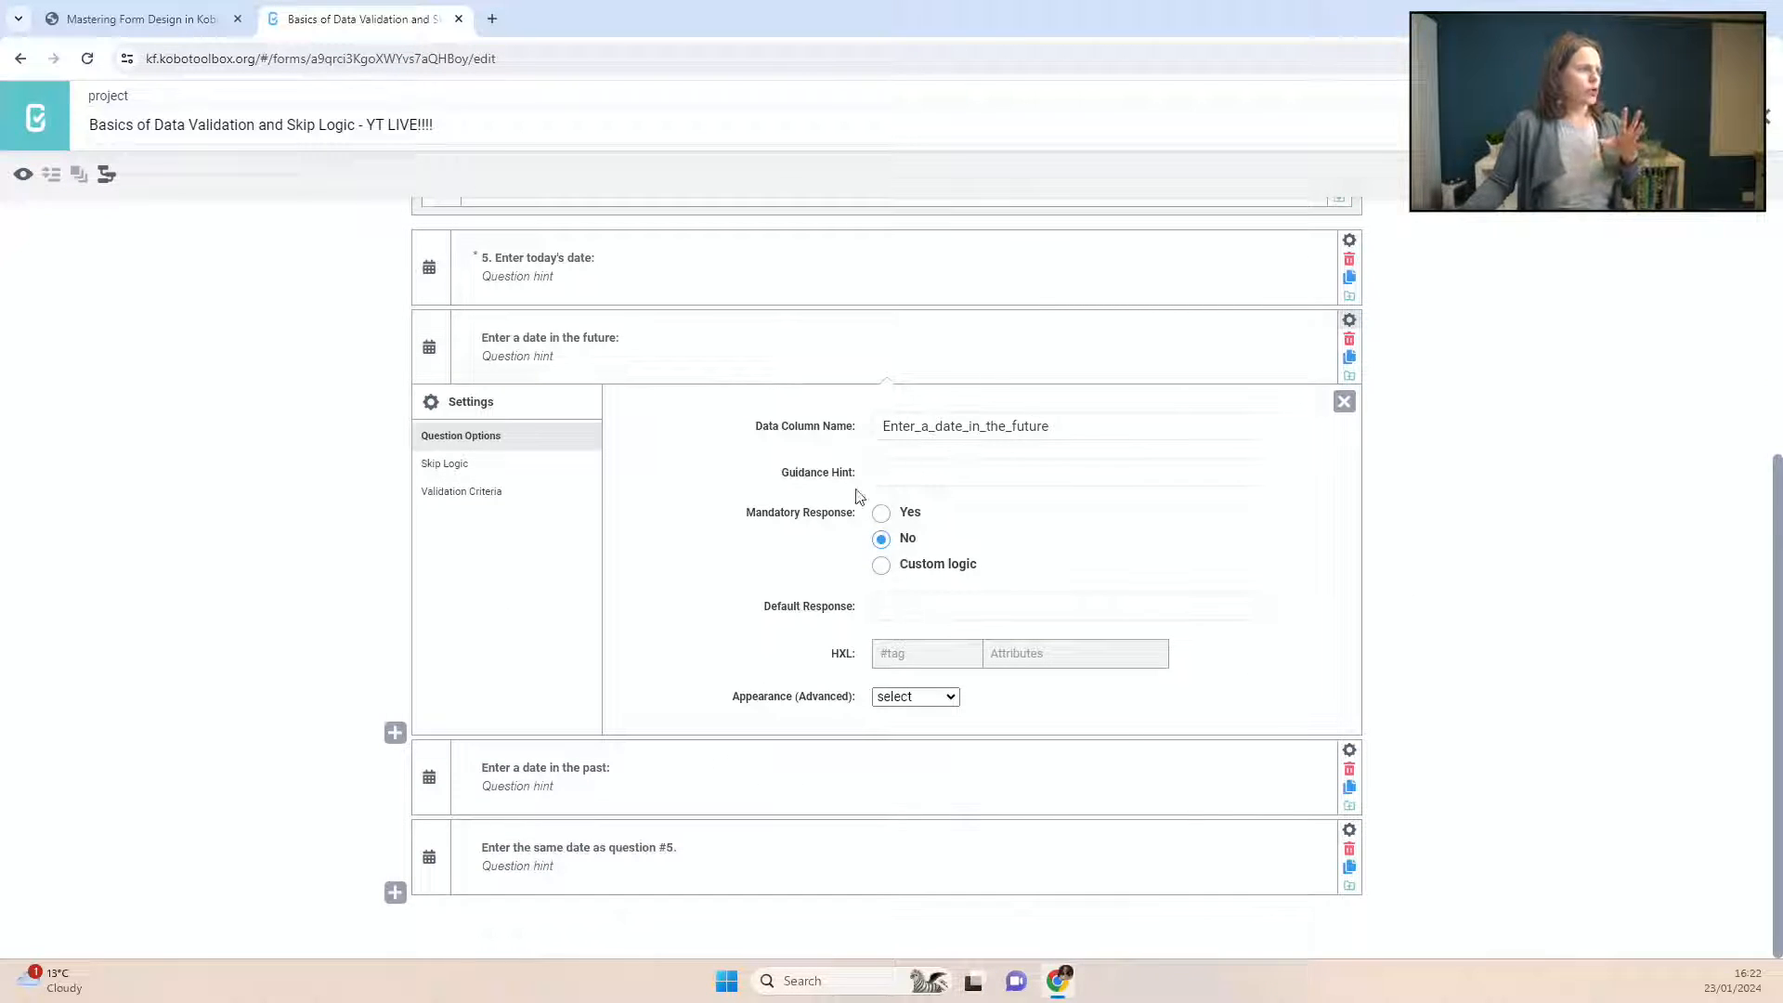
click(882, 512)
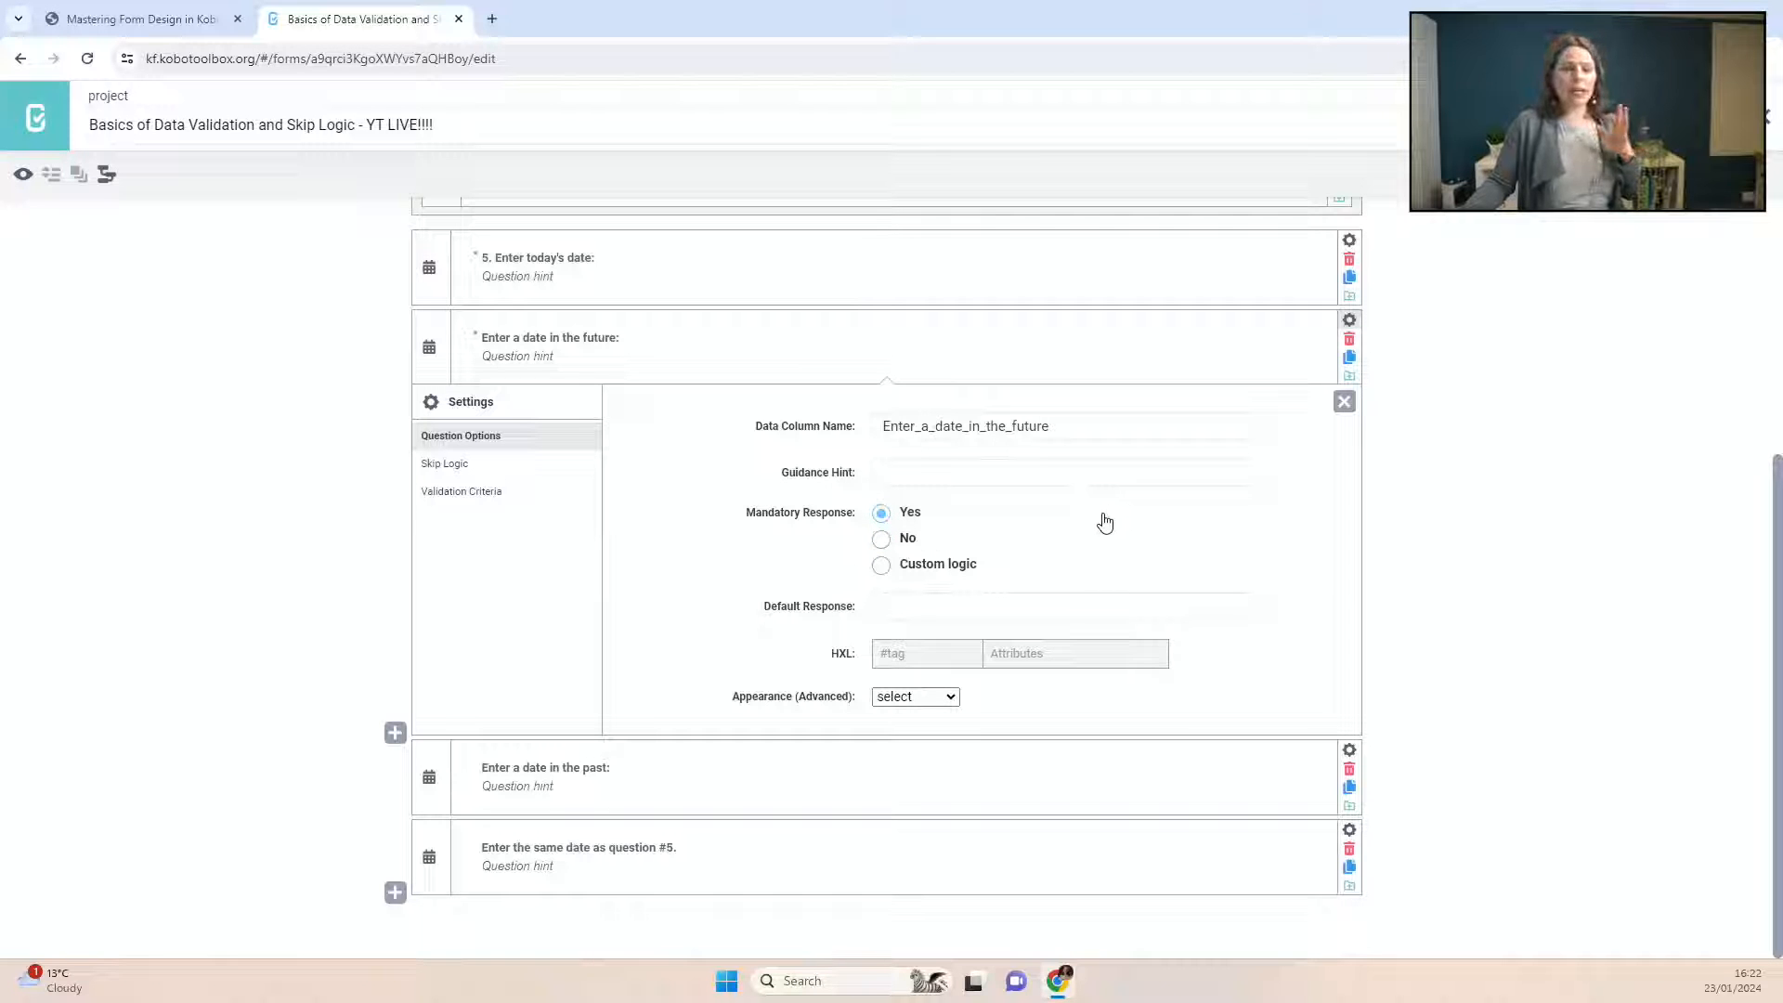
click(462, 491)
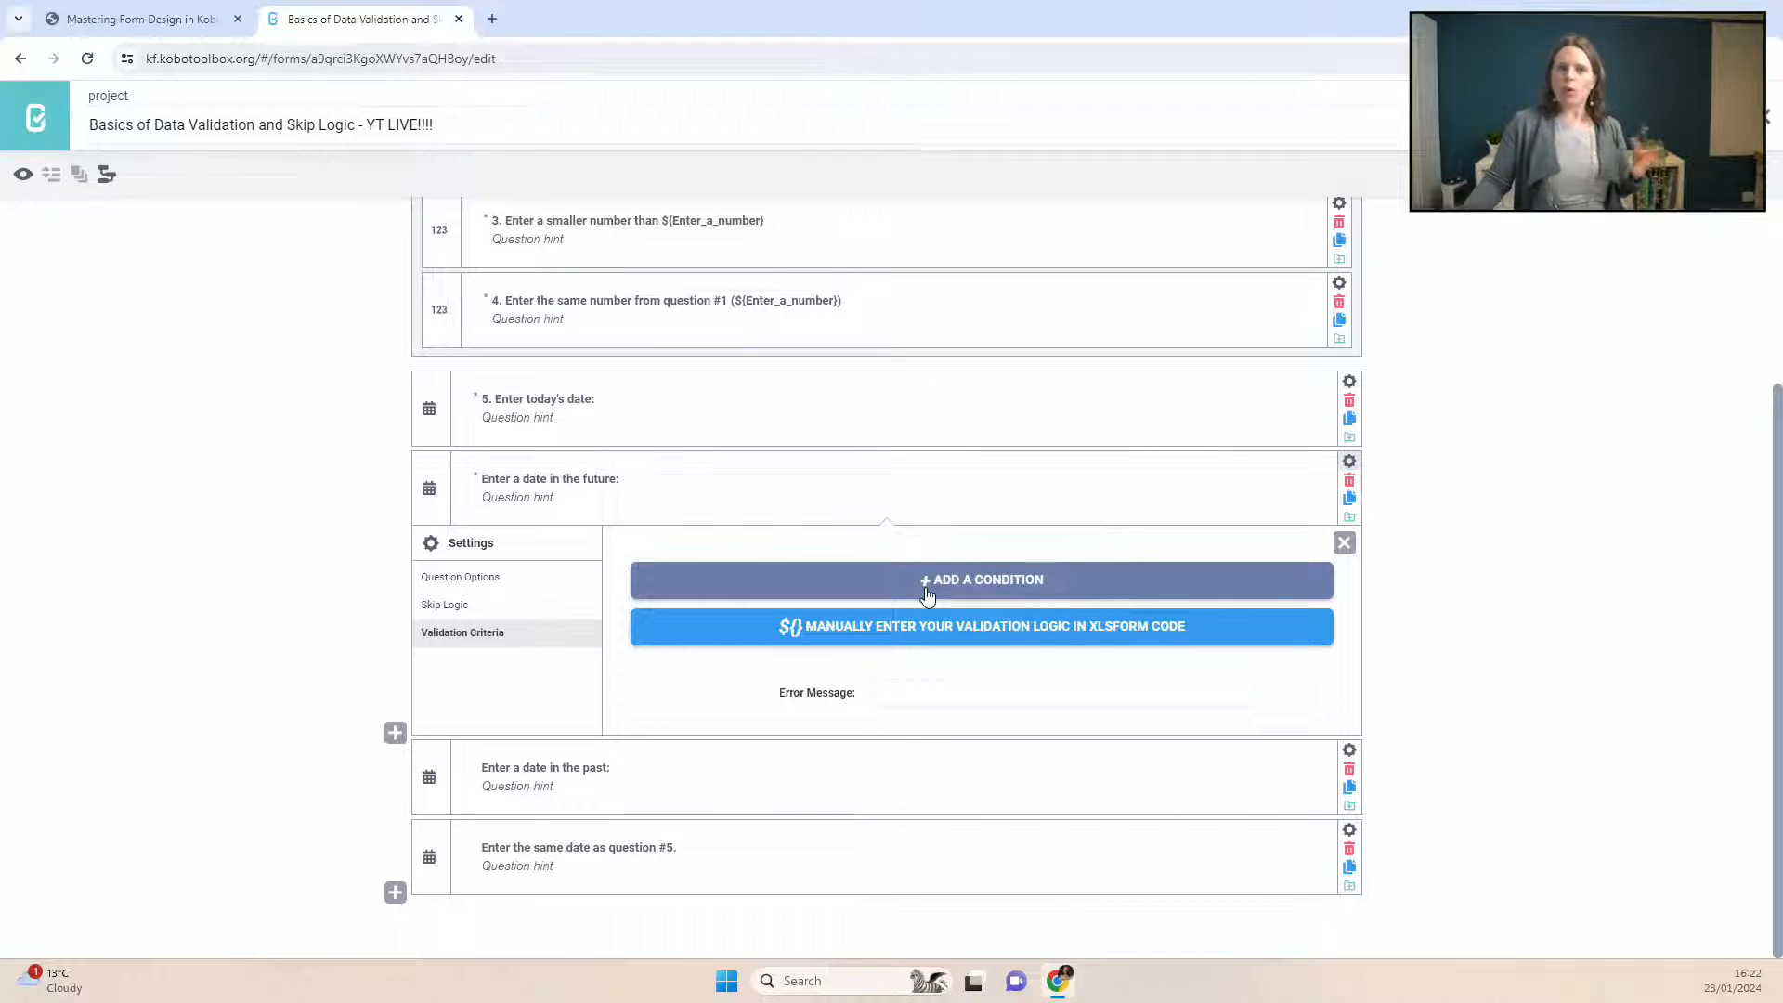
click(924, 641)
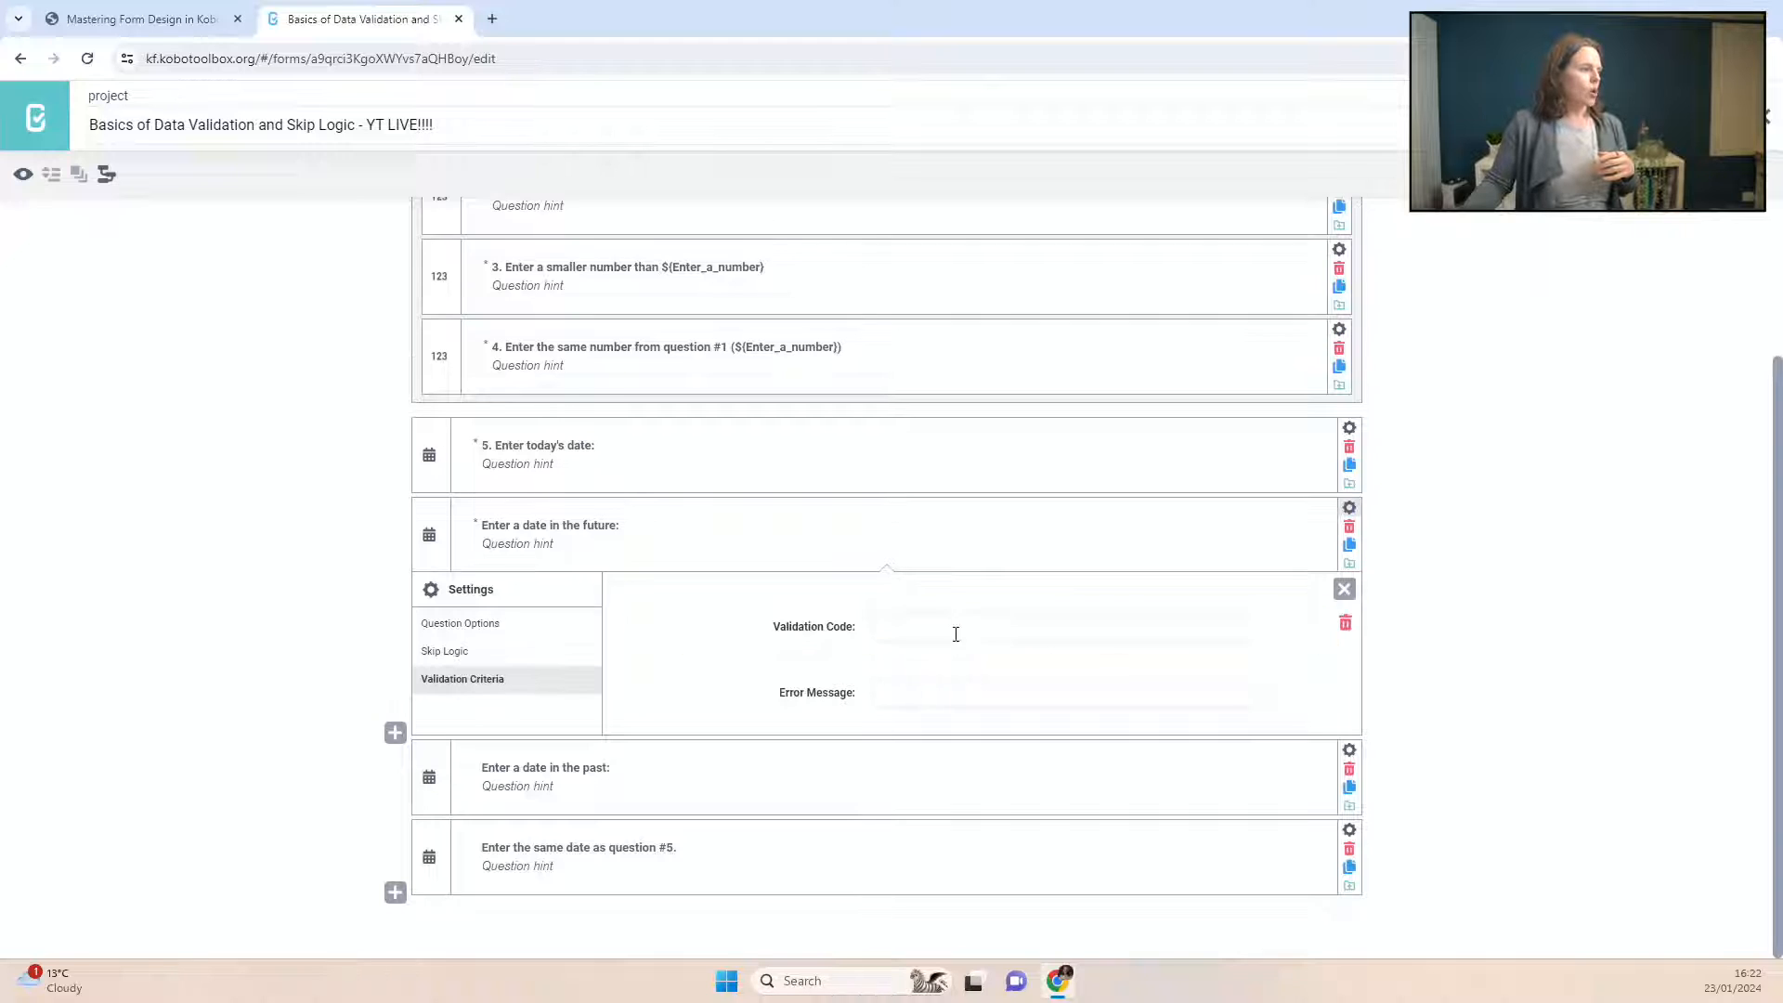
click(922, 625)
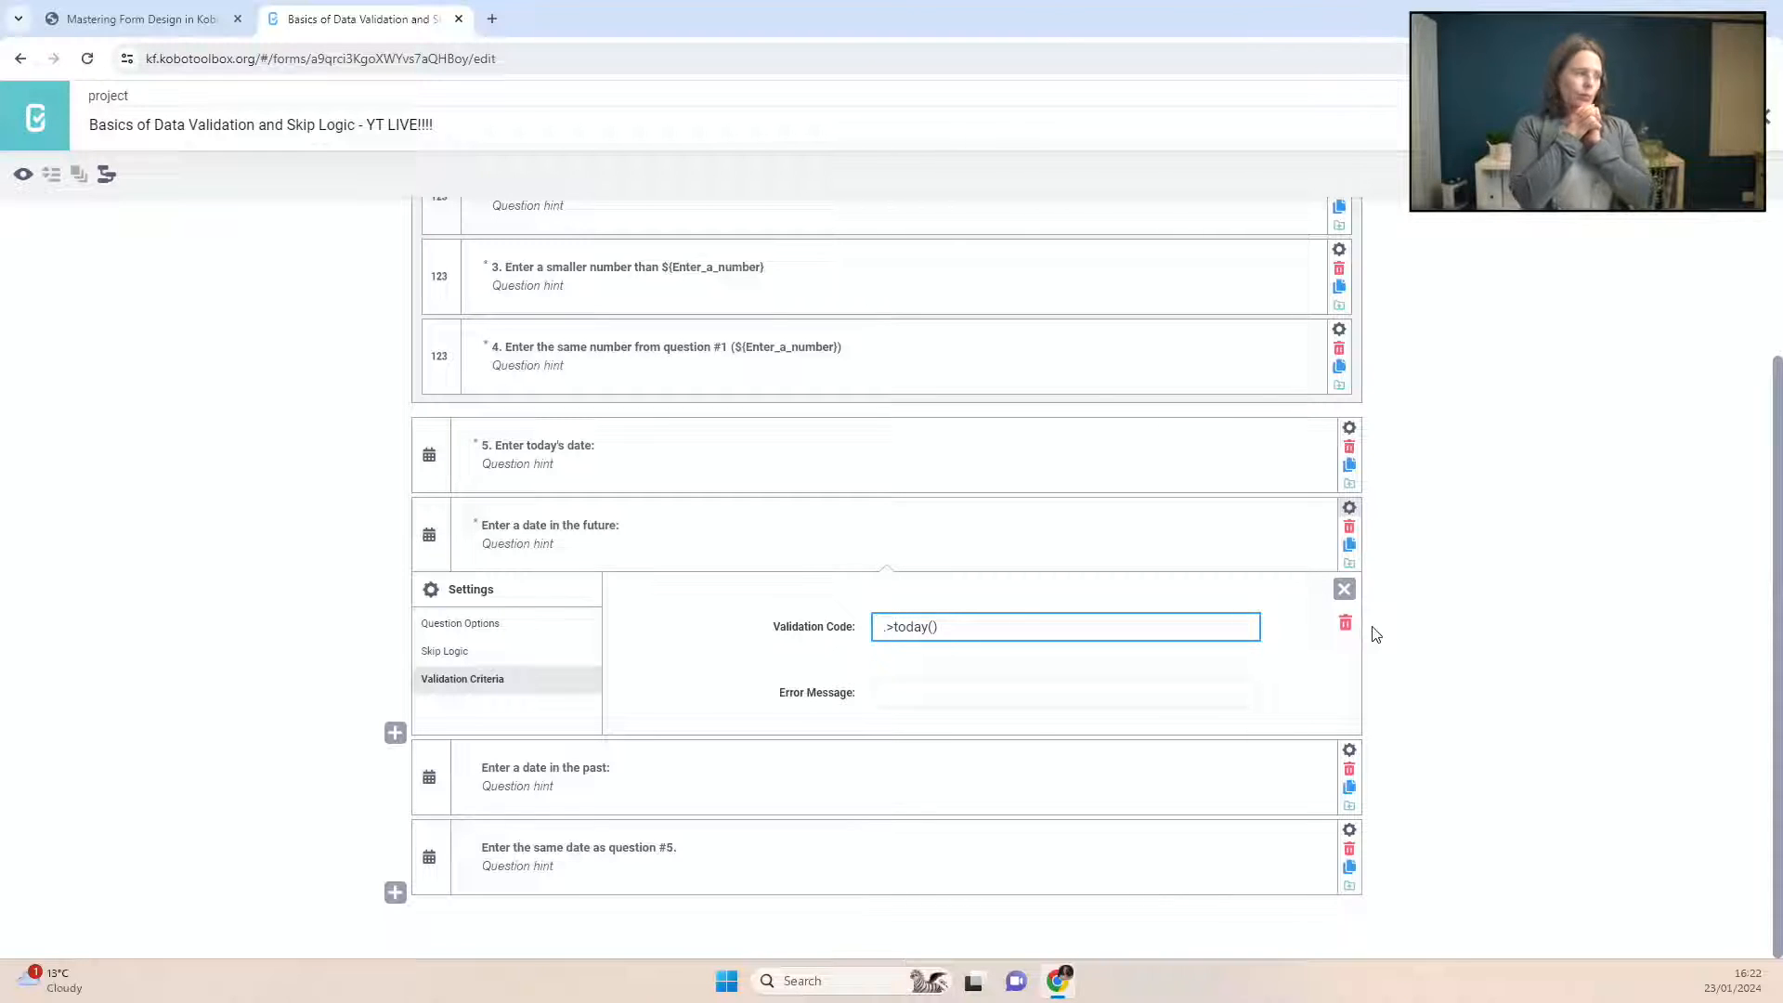
Step: Set the future date question's validation error message to "Date must be in the future!!!"
click(1046, 686)
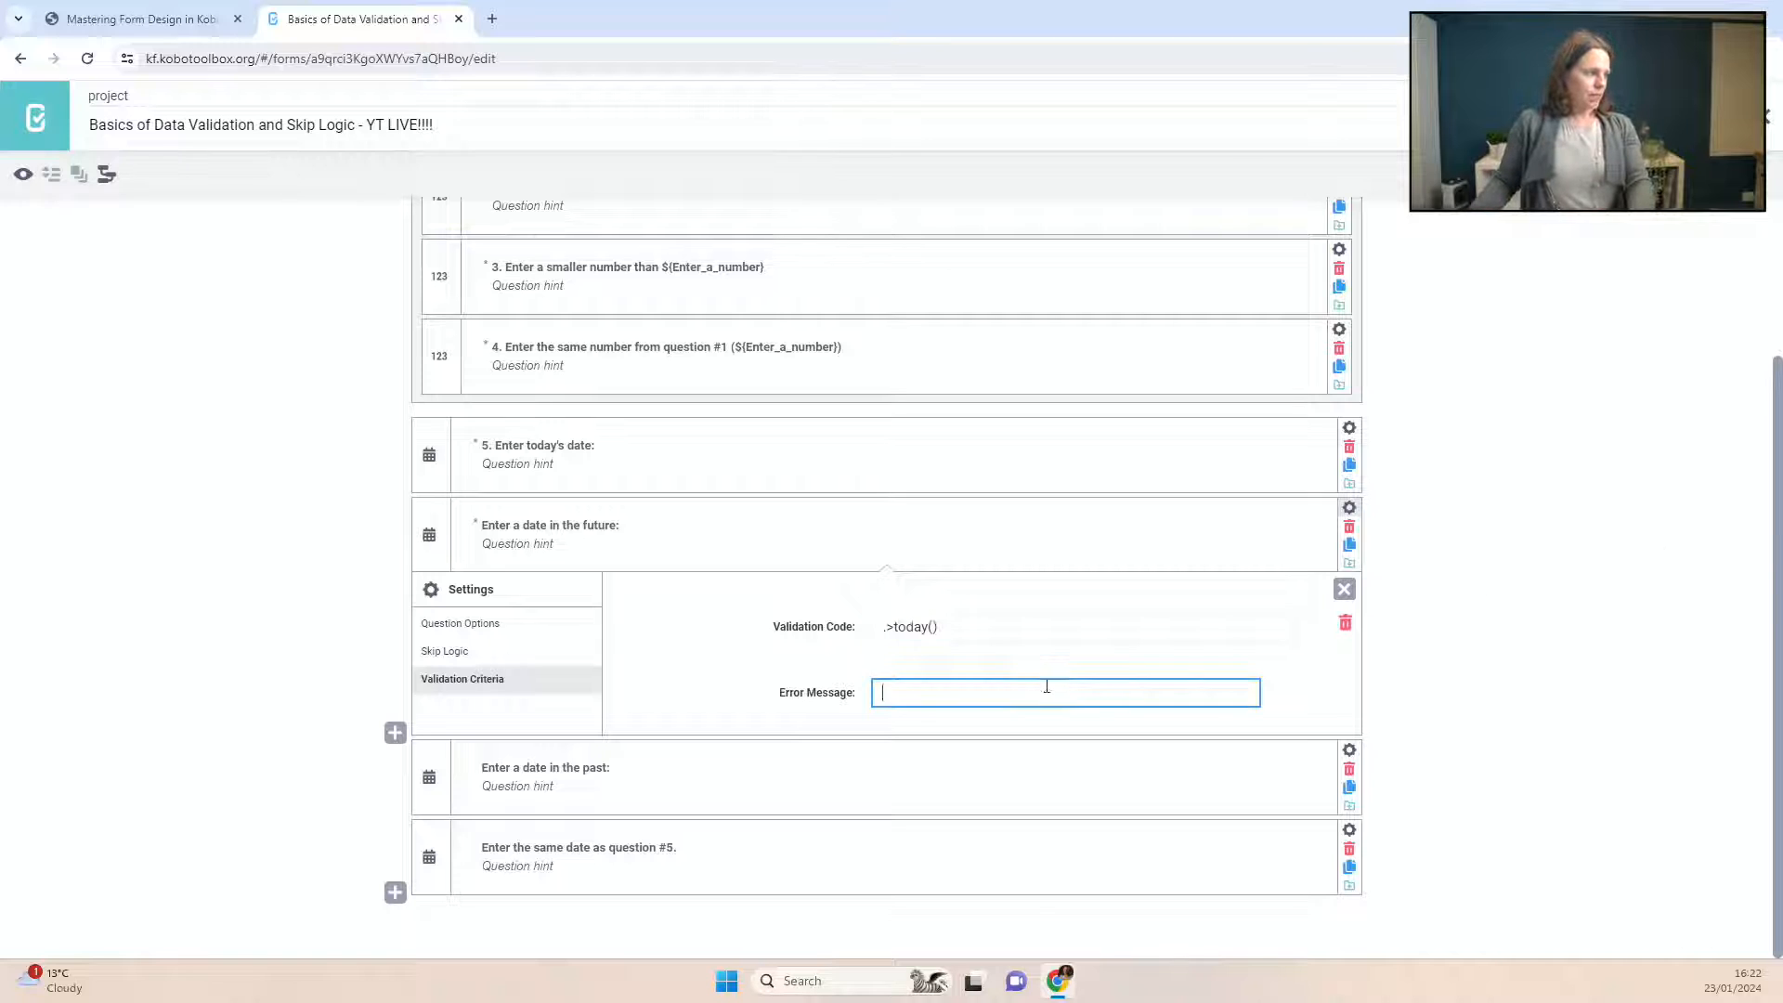
text(Date must be in the g)
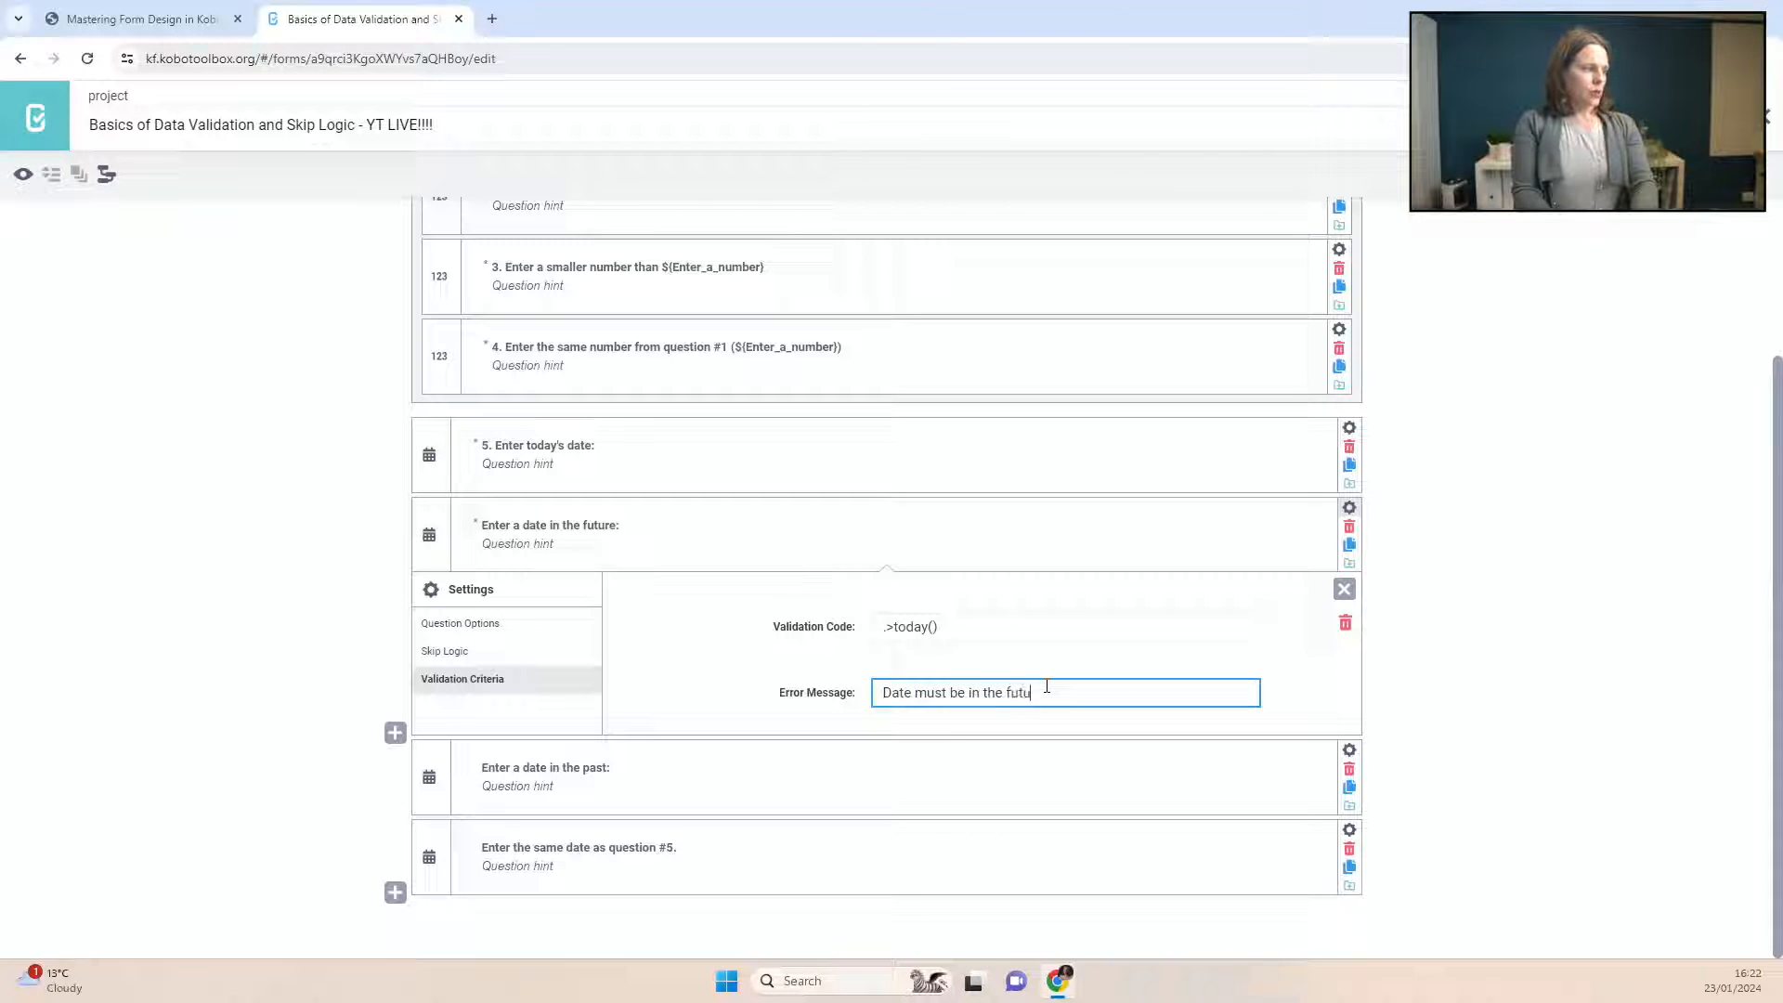
click(1416, 687)
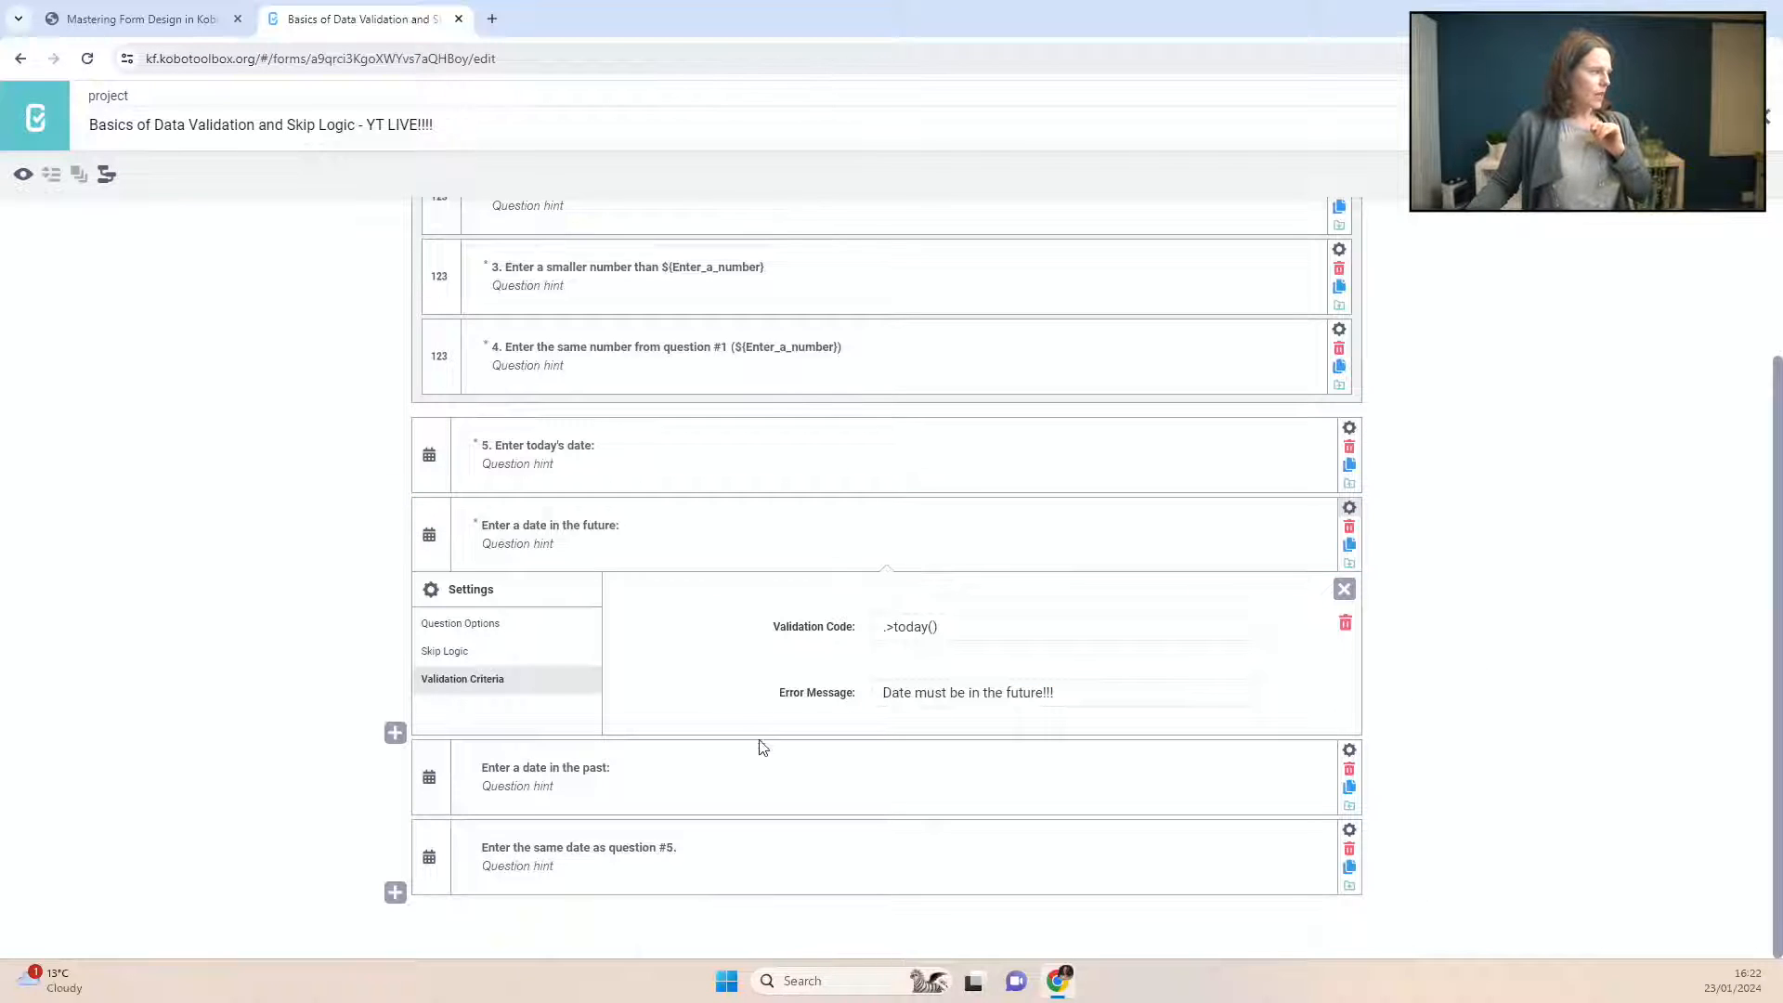
Step: Make the "Enter a date in the past:" question mandatory and give it the manual validation code .<today()
click(1350, 749)
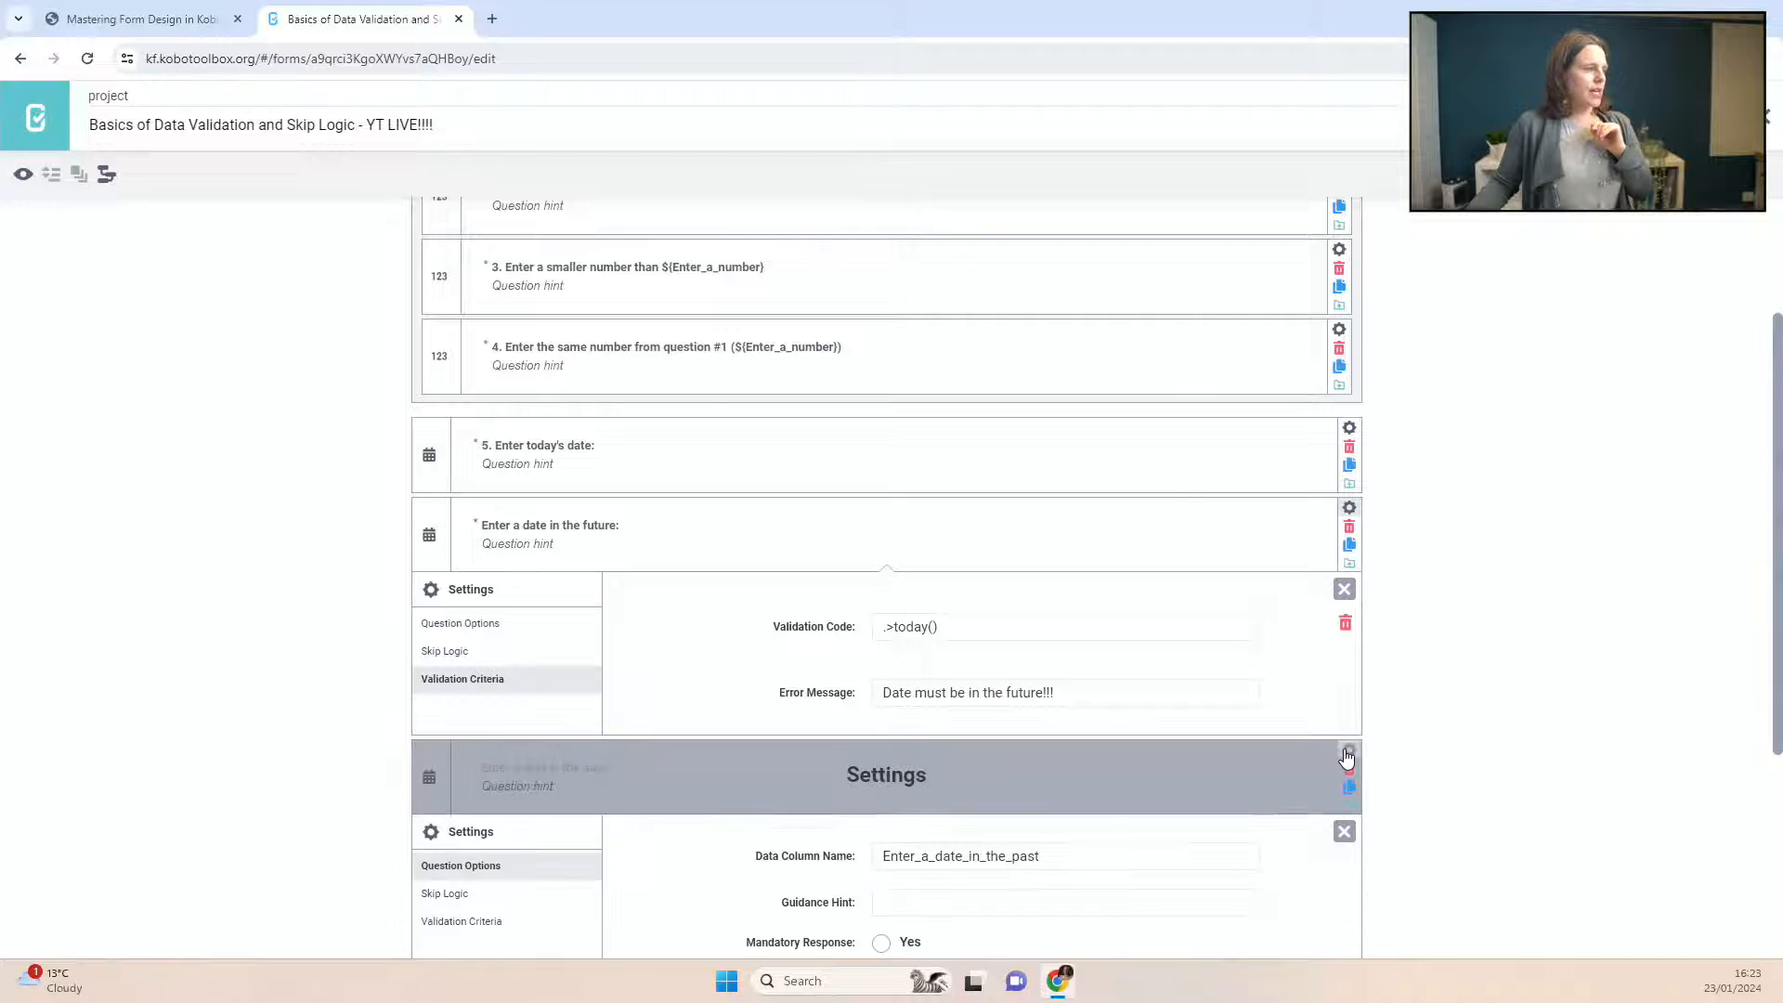
scroll(1282, 728, down, 4)
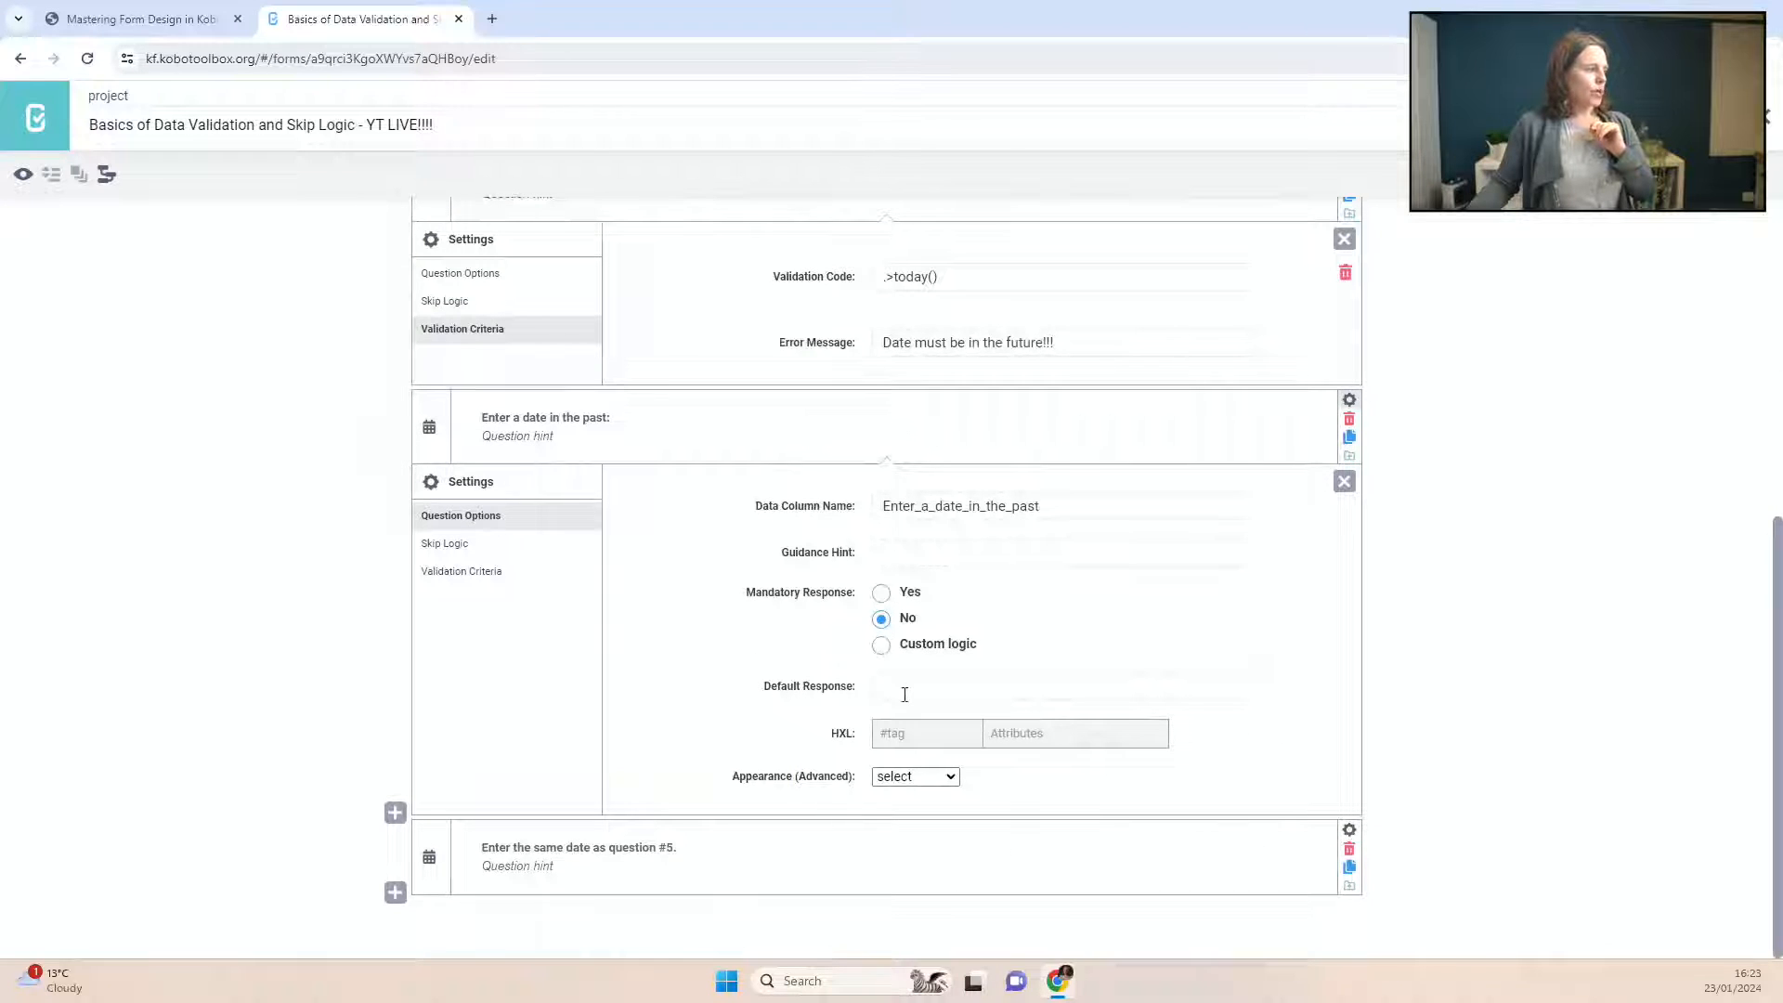
click(905, 595)
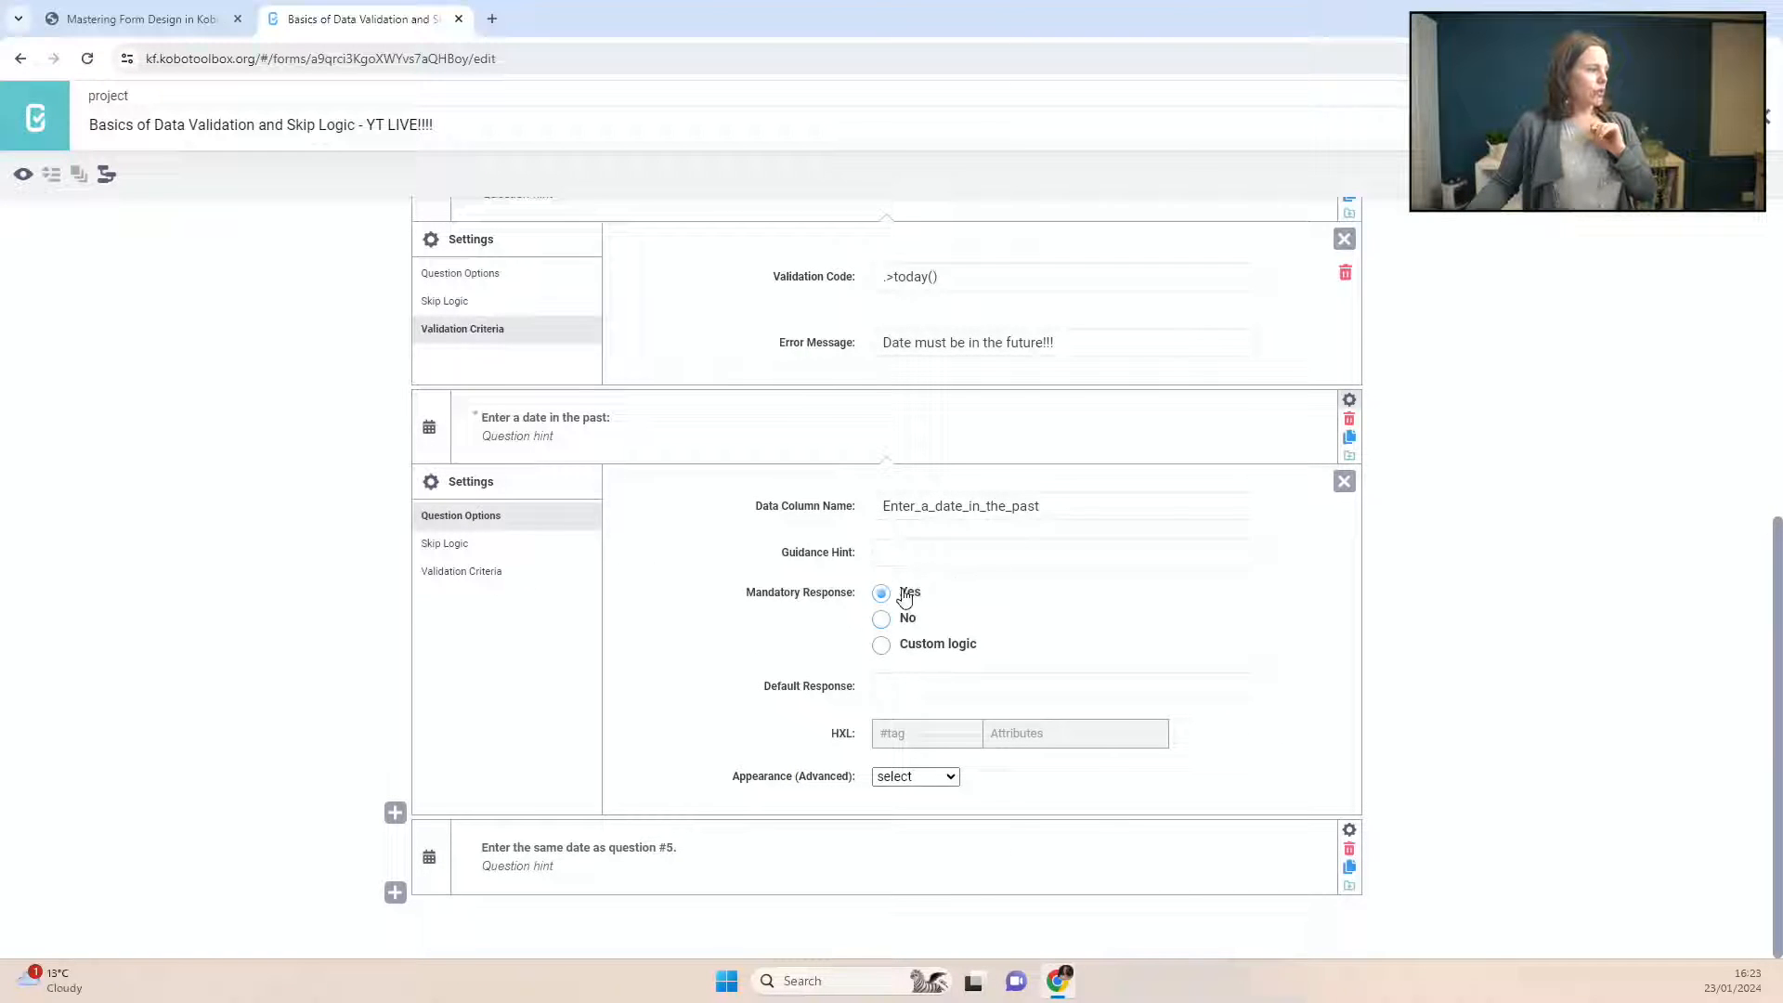
click(438, 571)
click(896, 713)
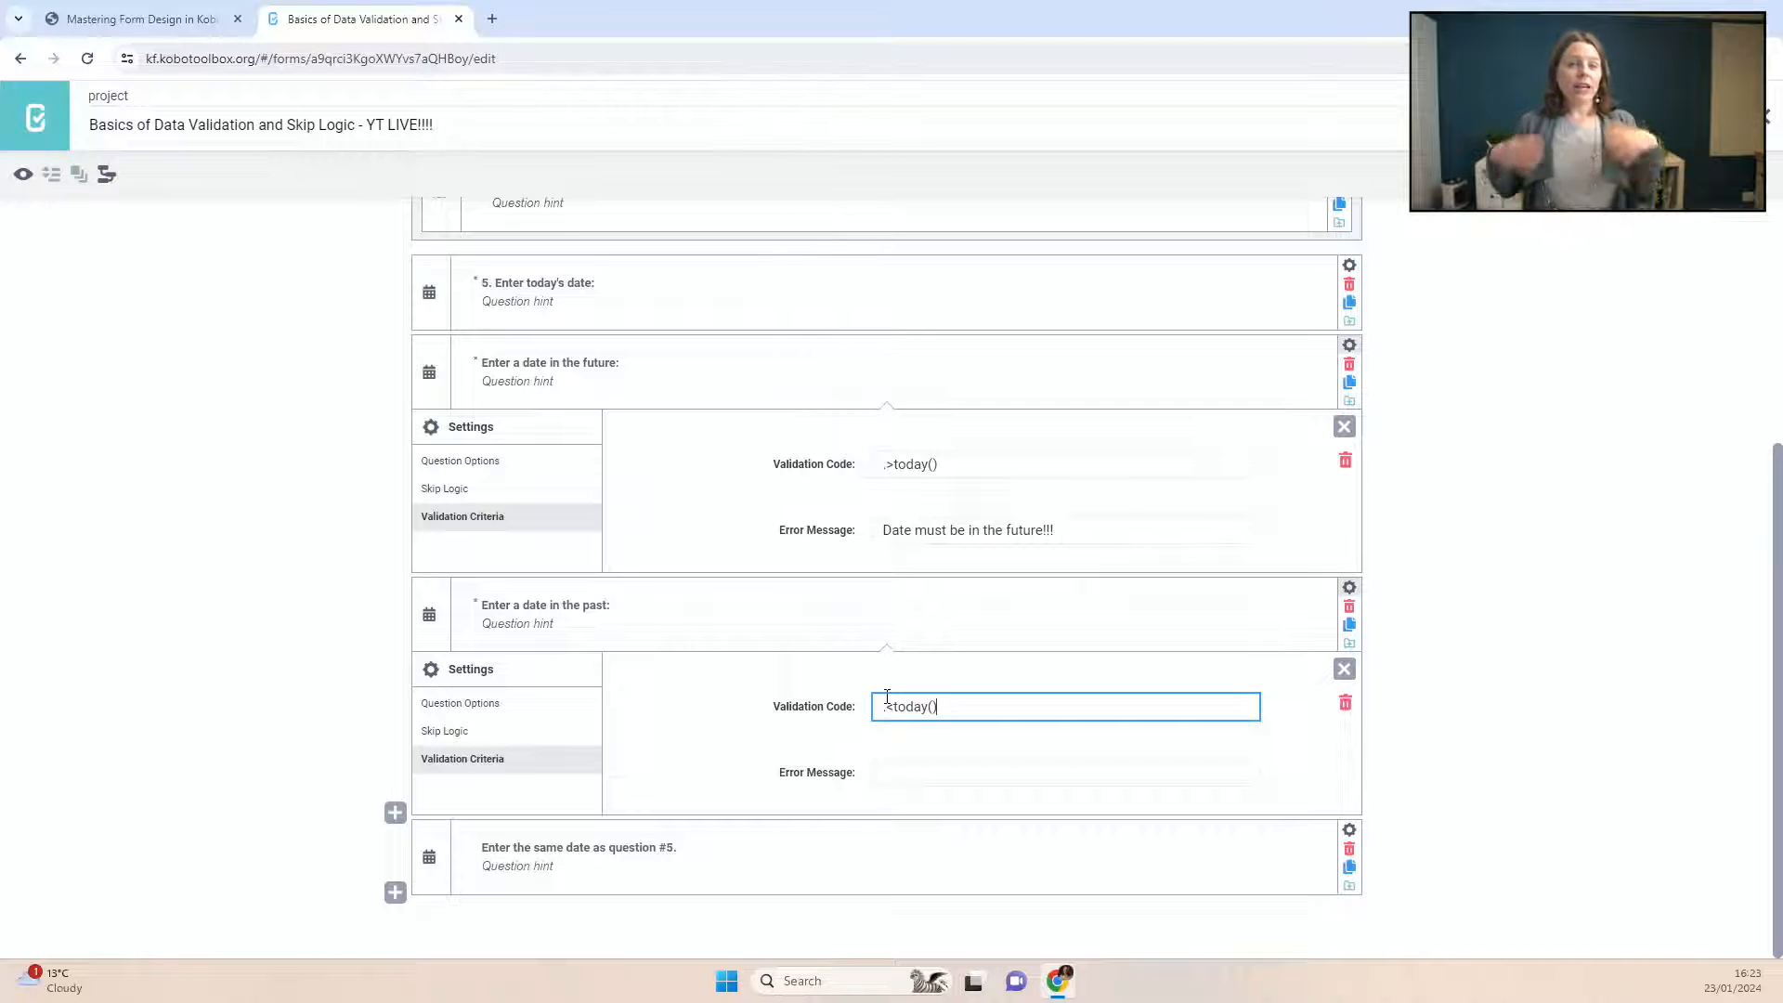
click(893, 465)
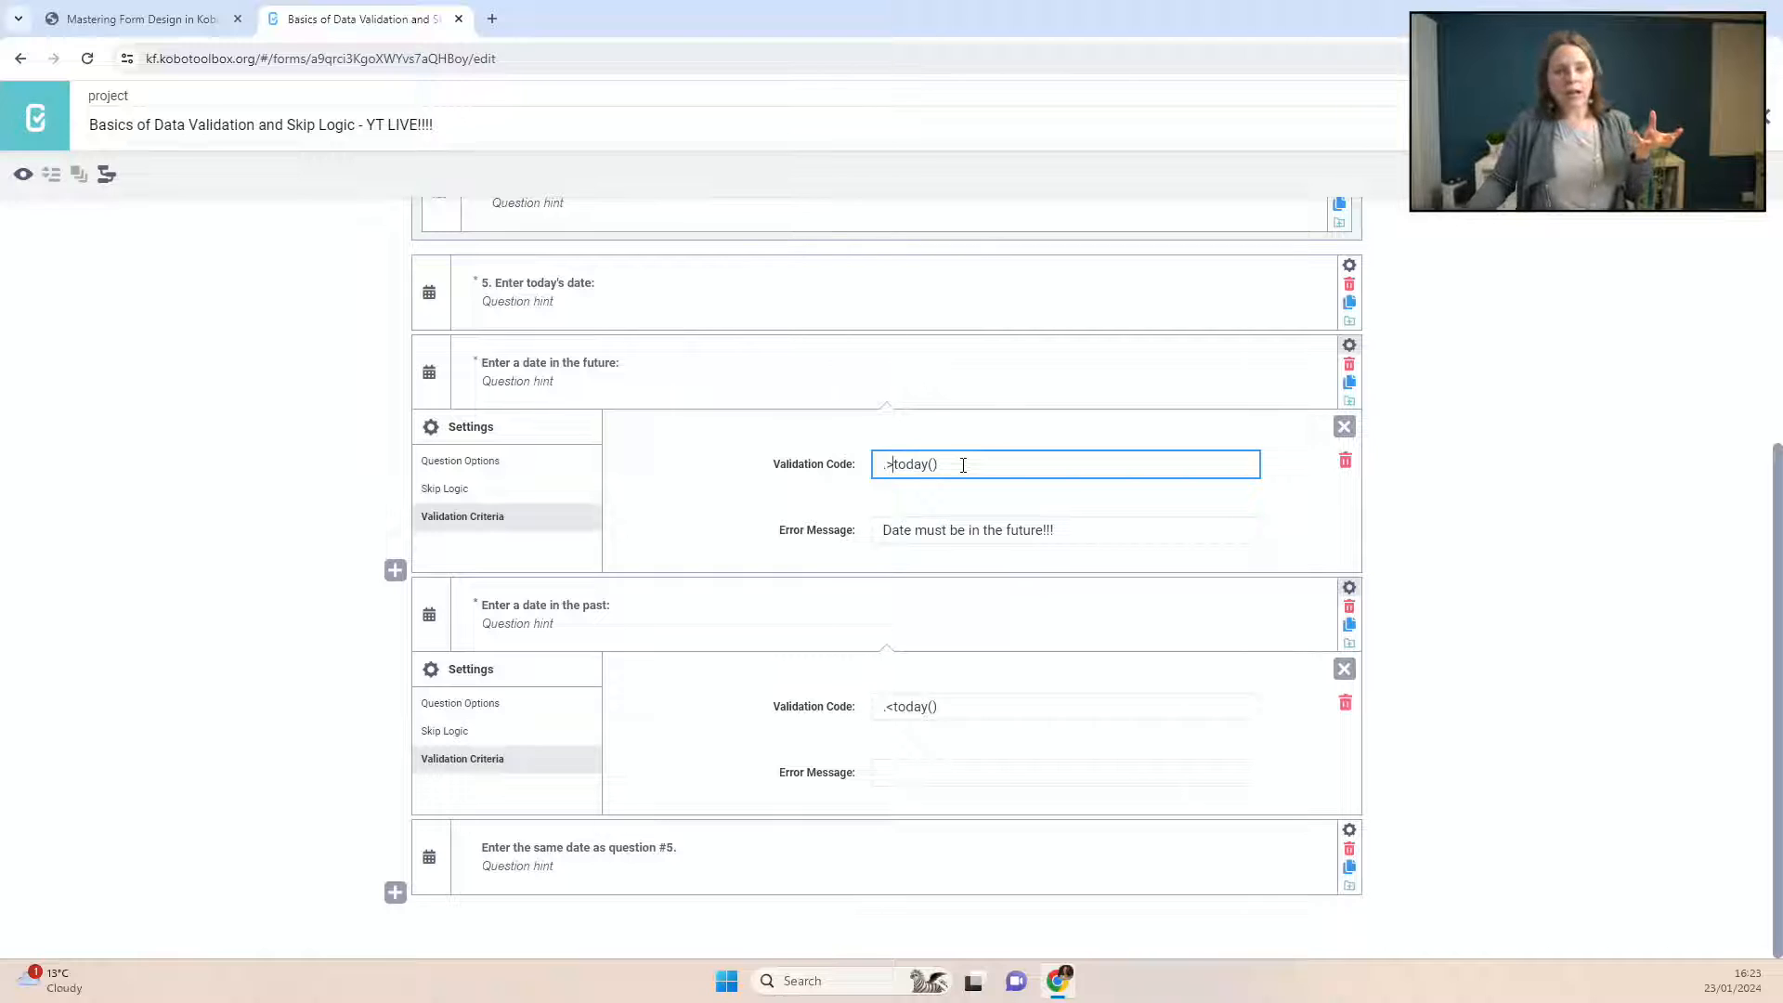
text(=)
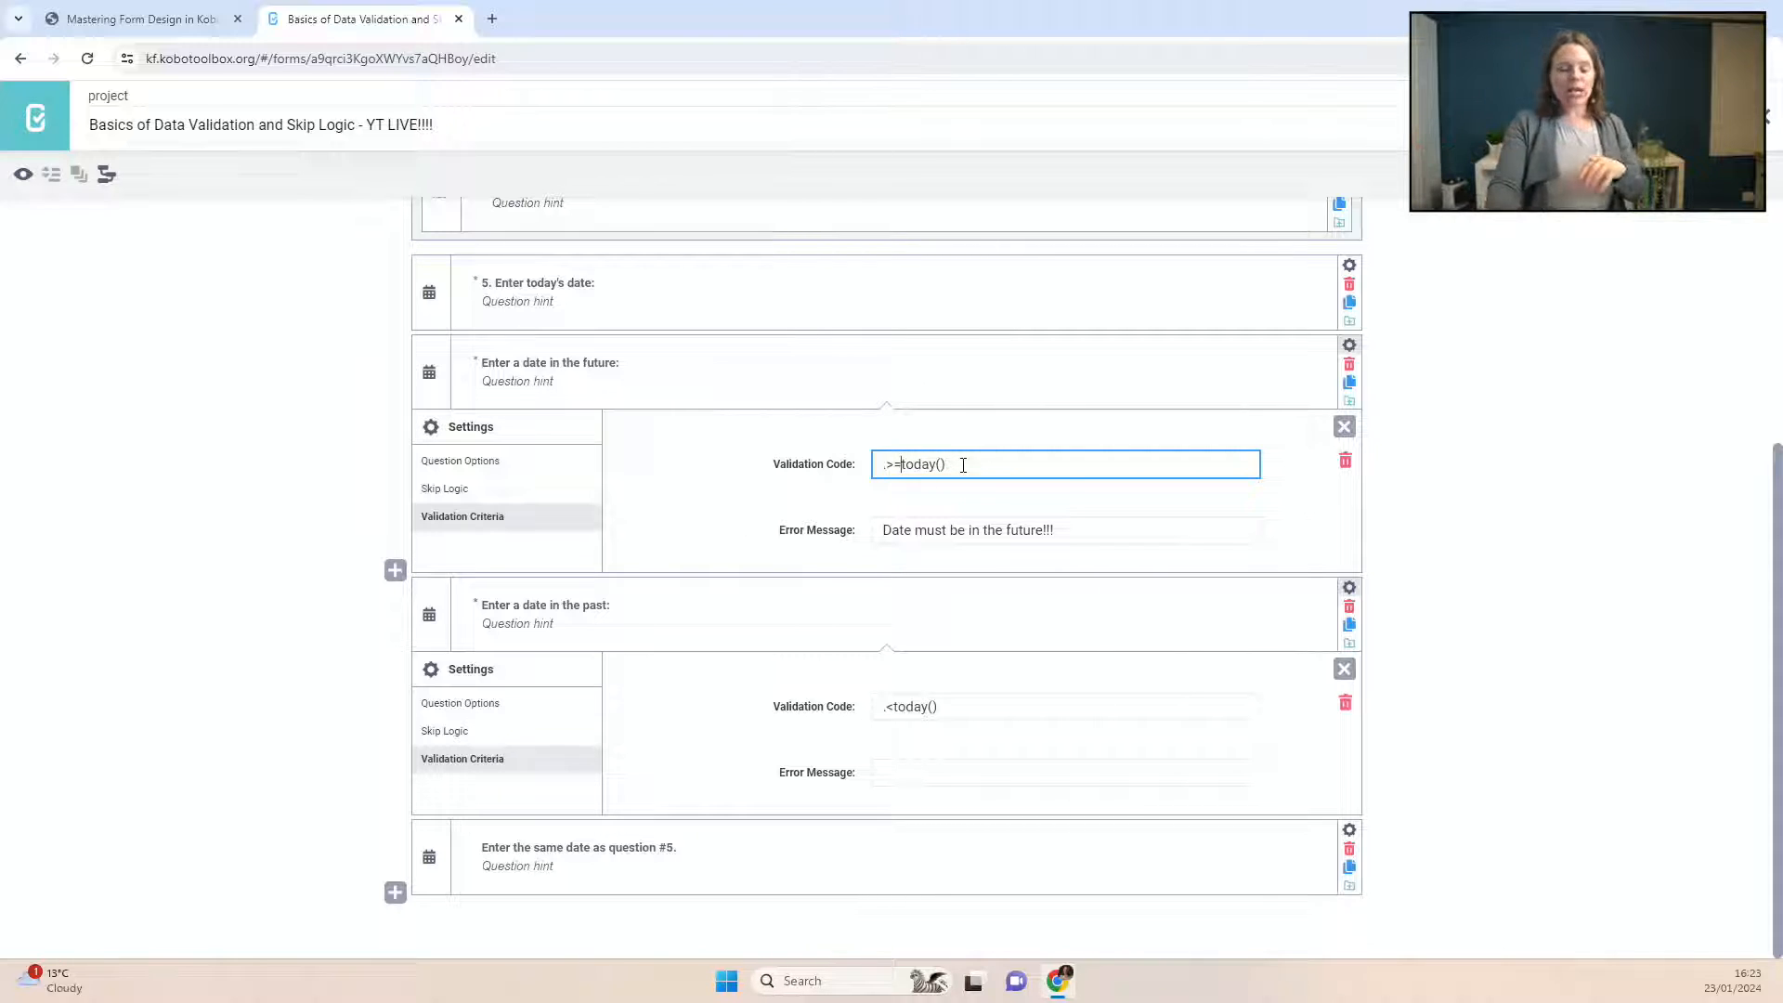
key(BackSpace)
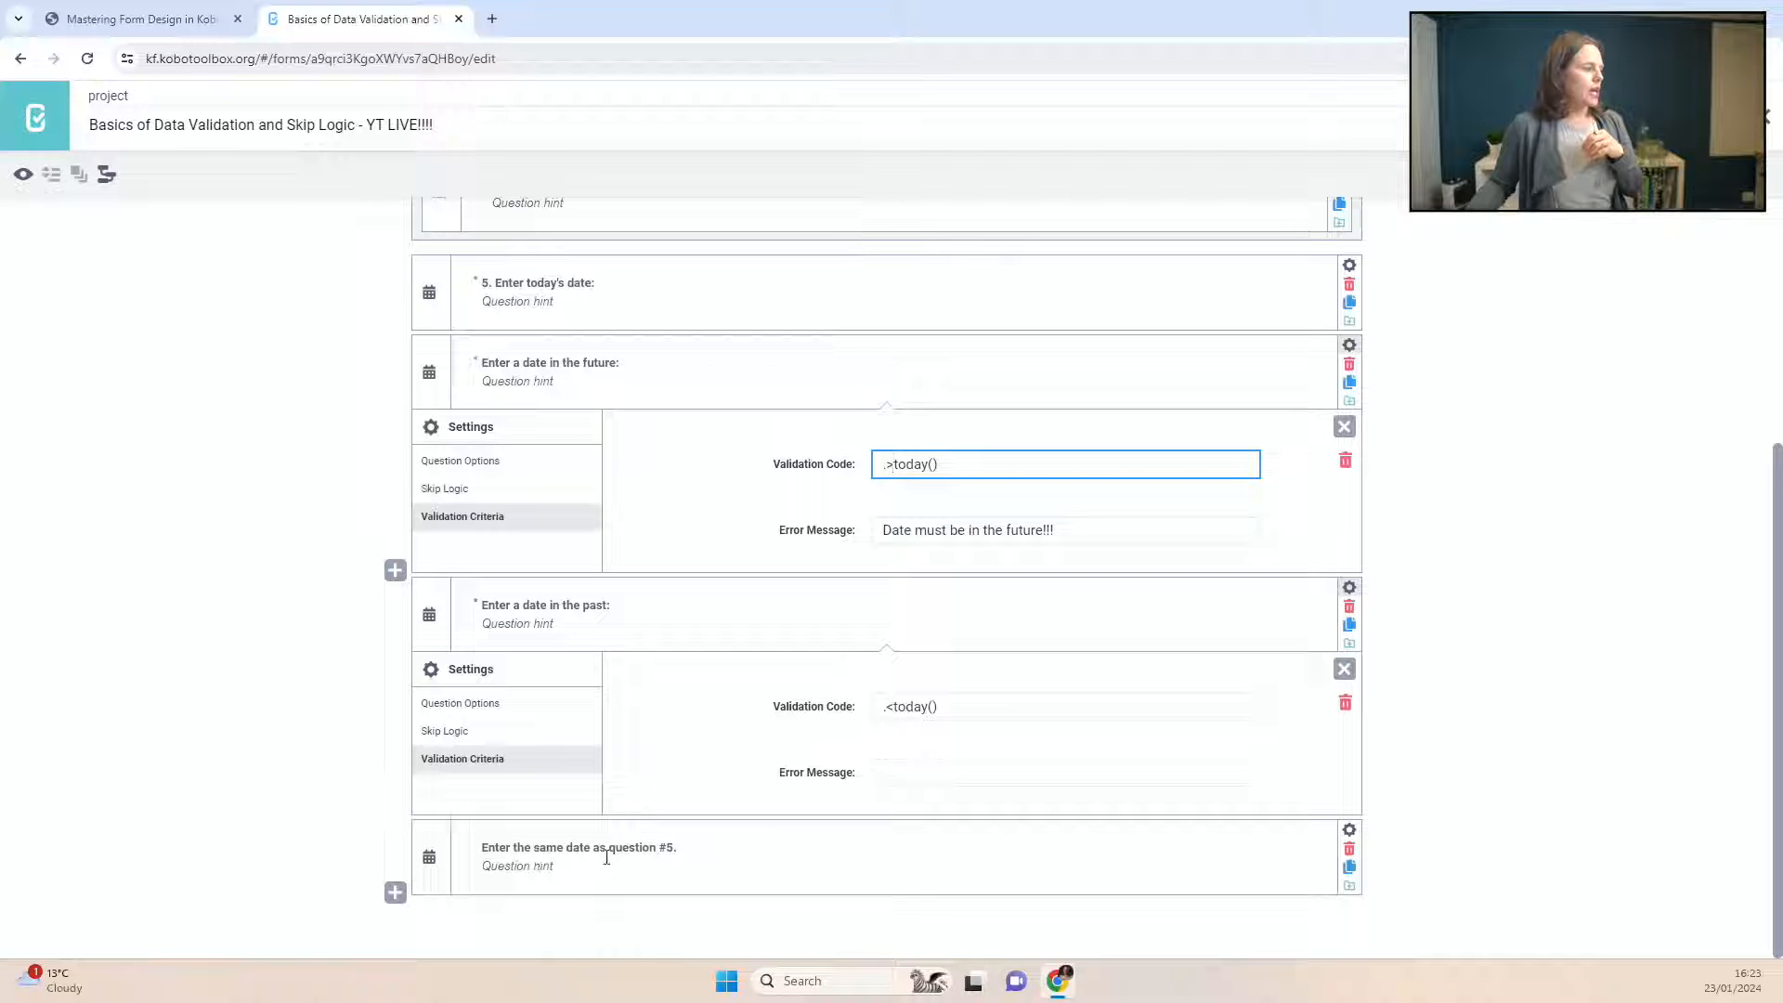
Step: Make the "Enter the same date as question #5." question mandatory and set its validation to manually entered XLSForm code
click(1349, 830)
scroll(1390, 839, down, 4)
click(902, 676)
click(469, 652)
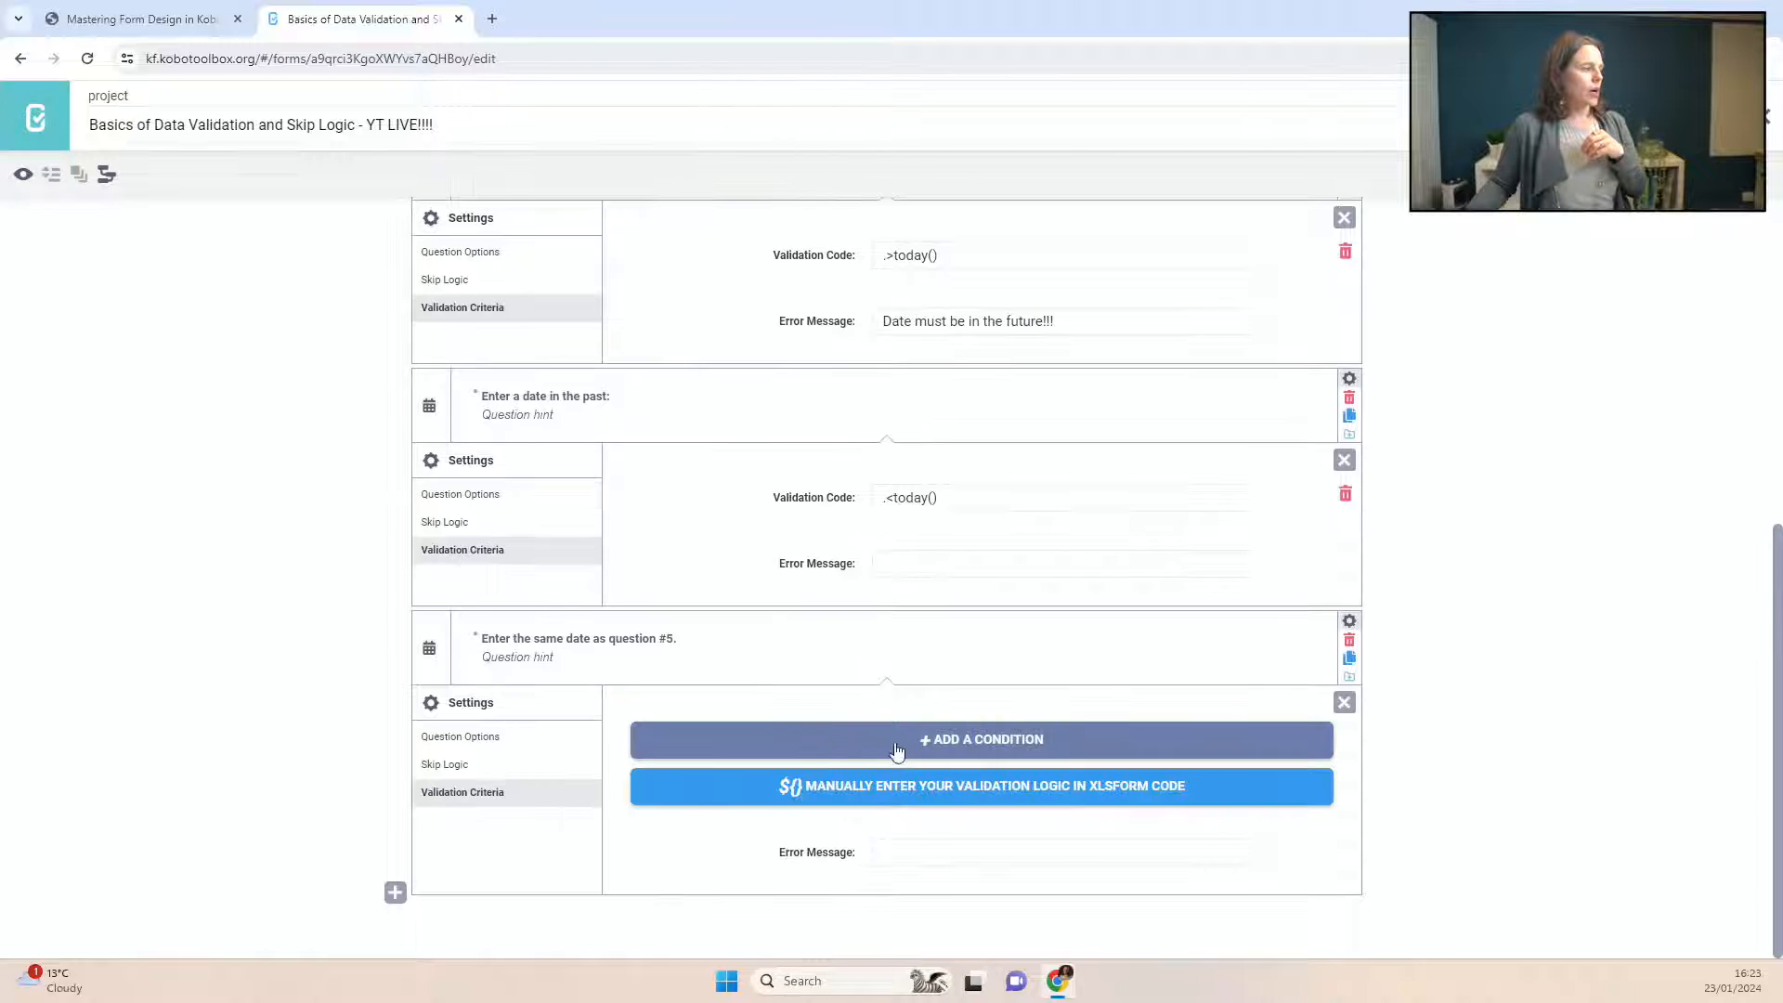
click(964, 787)
click(911, 787)
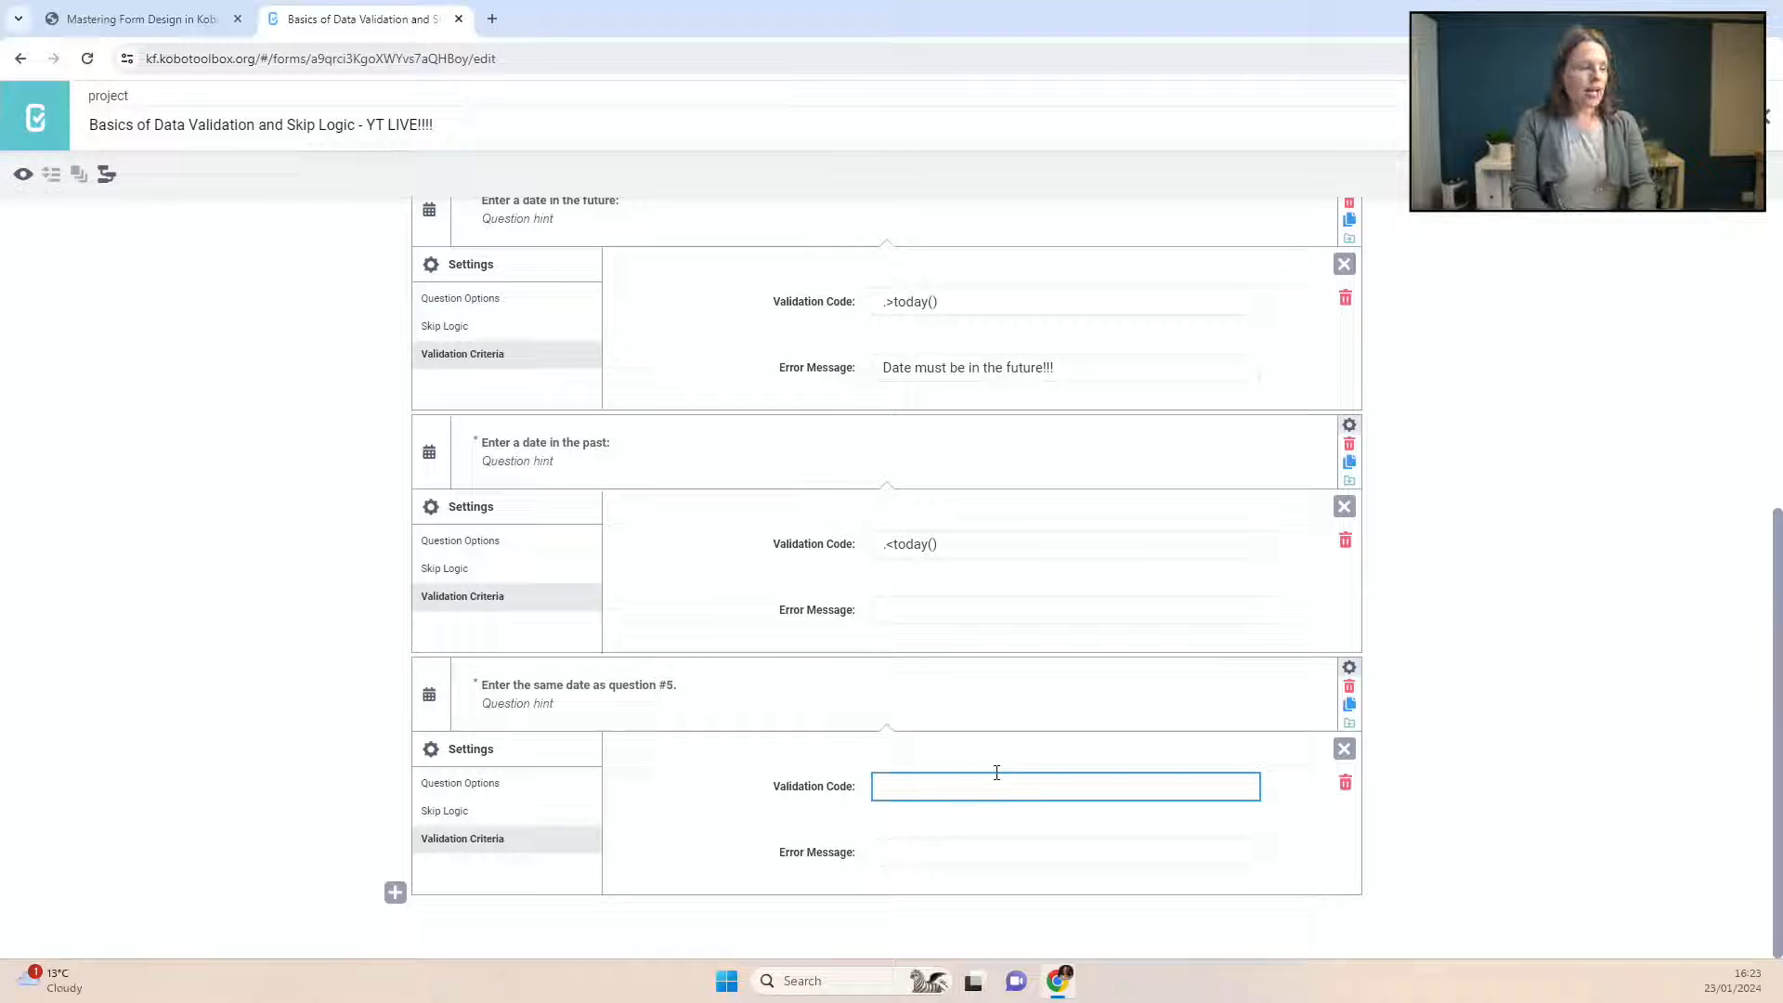
Step: Enter .=${_5_Enter_today_s_date} as the same-date question's validation code, copying the data column name from question 5
text(.=${)
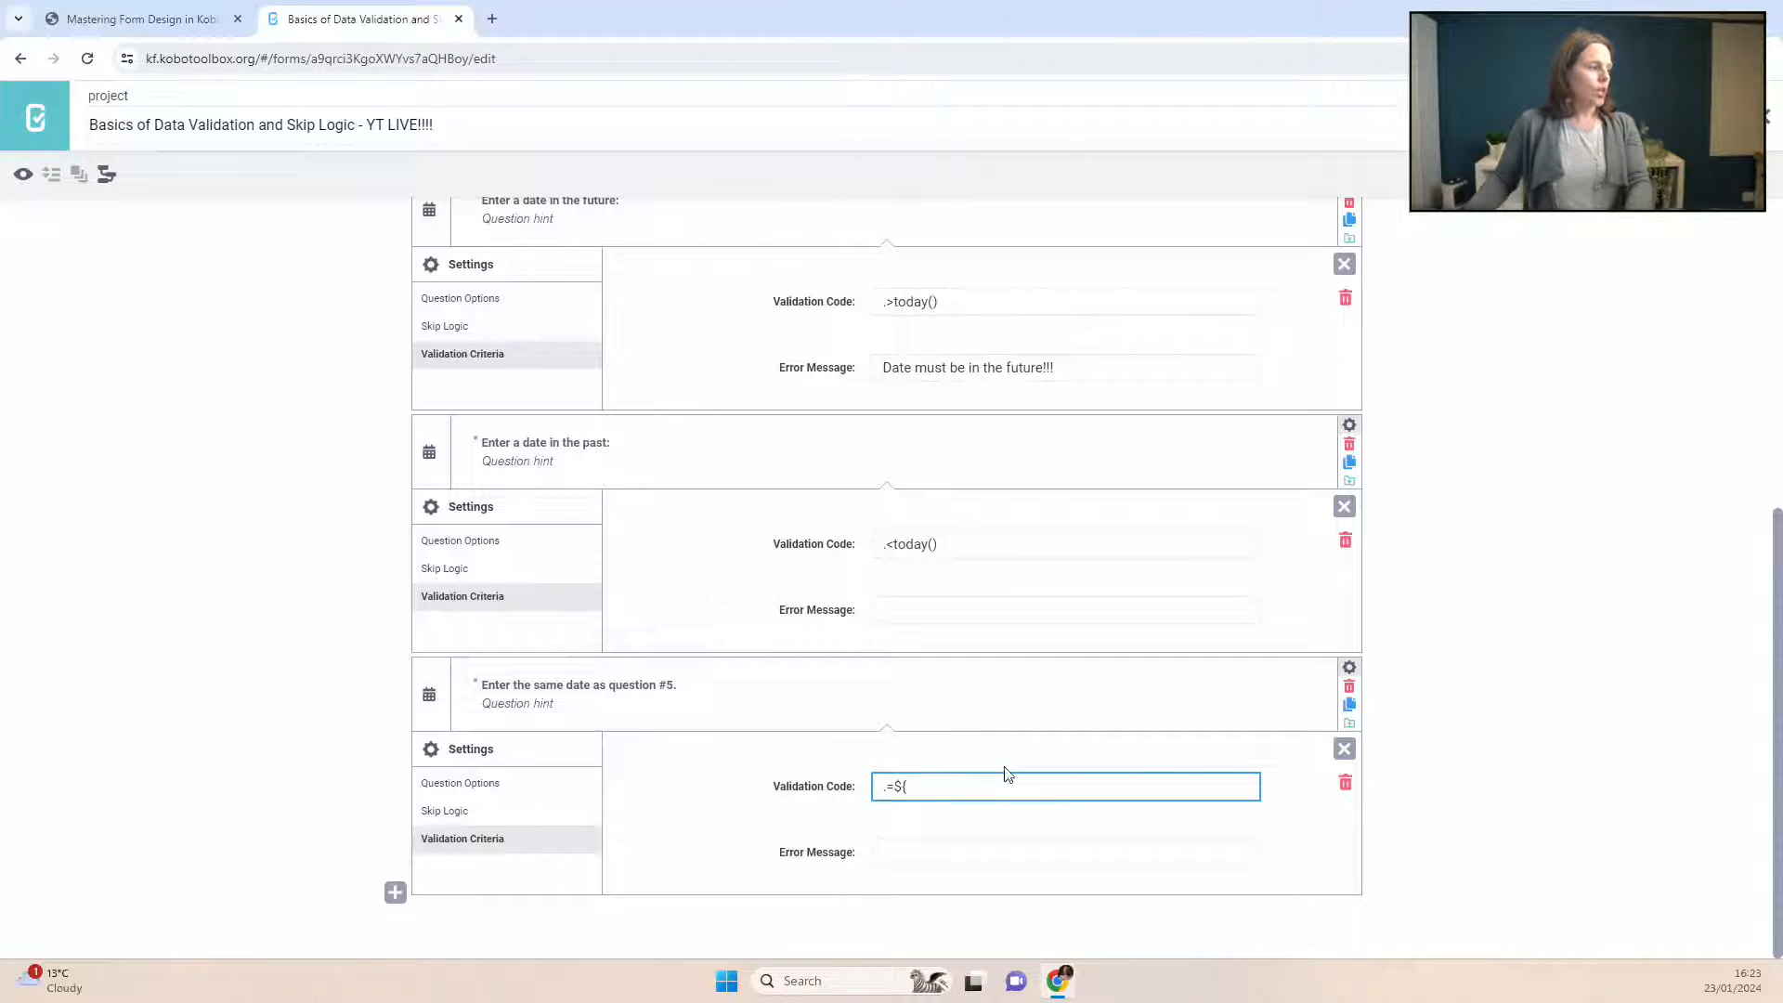
scroll(1106, 704, up, 4)
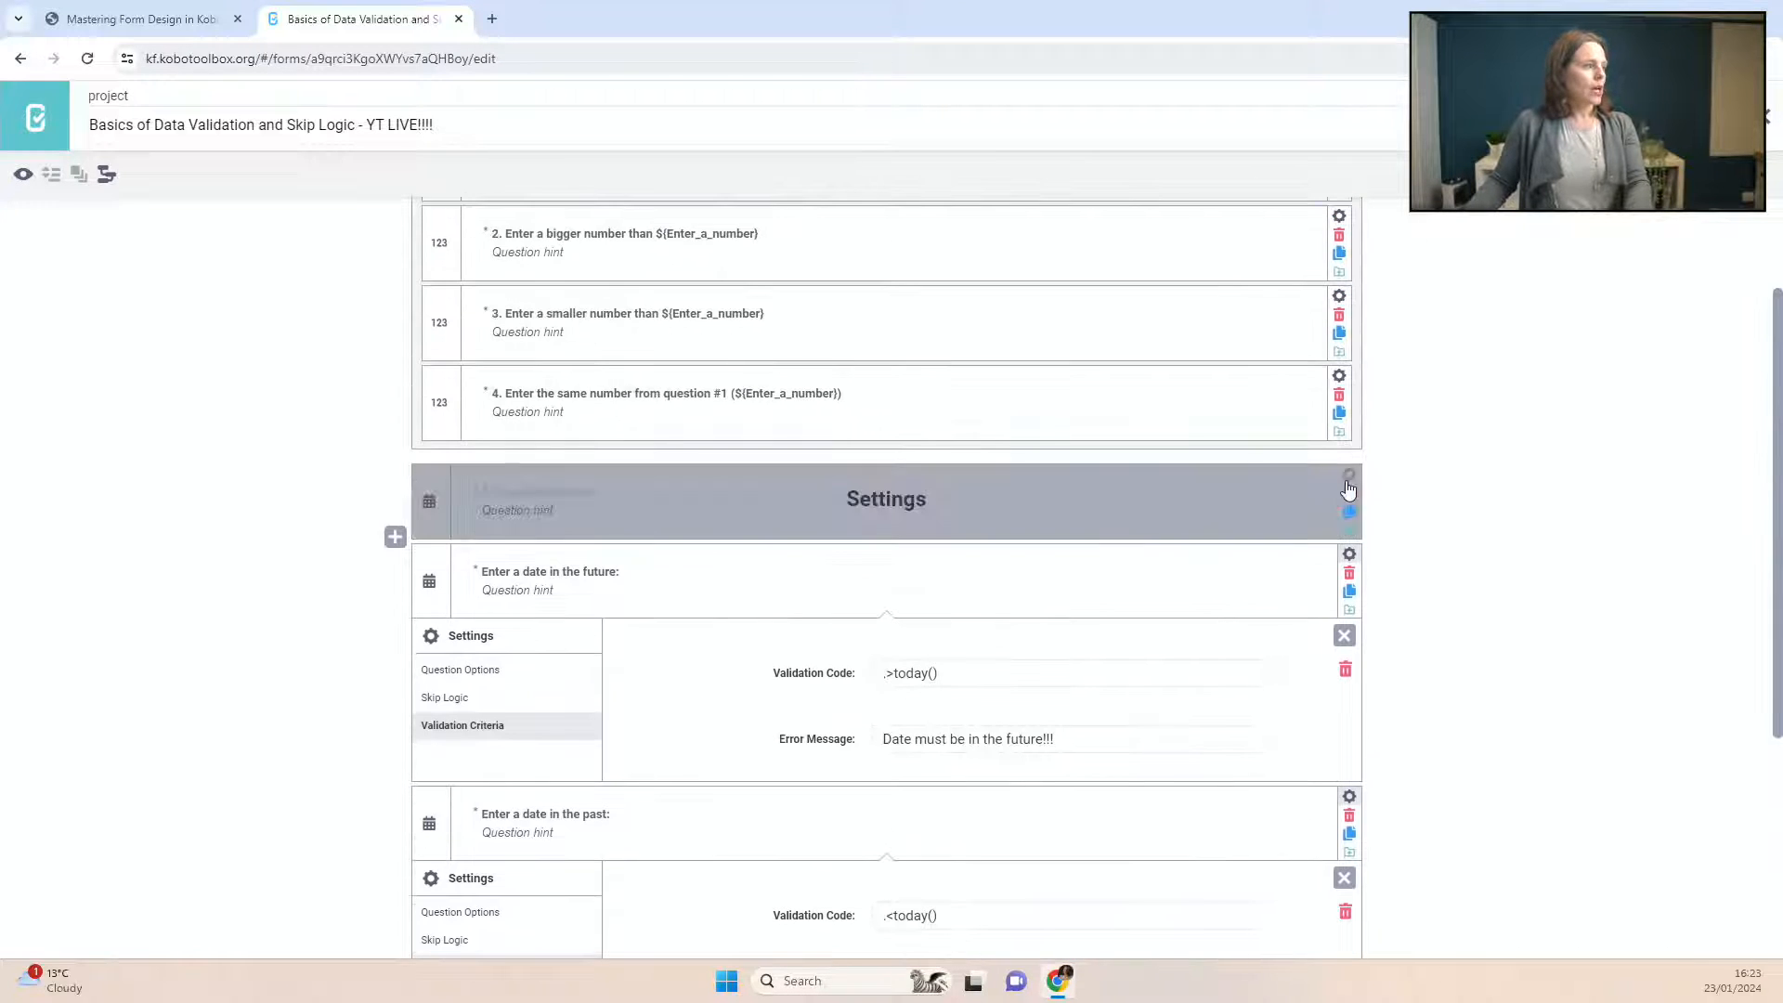
click(1349, 475)
drag(1055, 581, 855, 595)
key(ctrl+c)
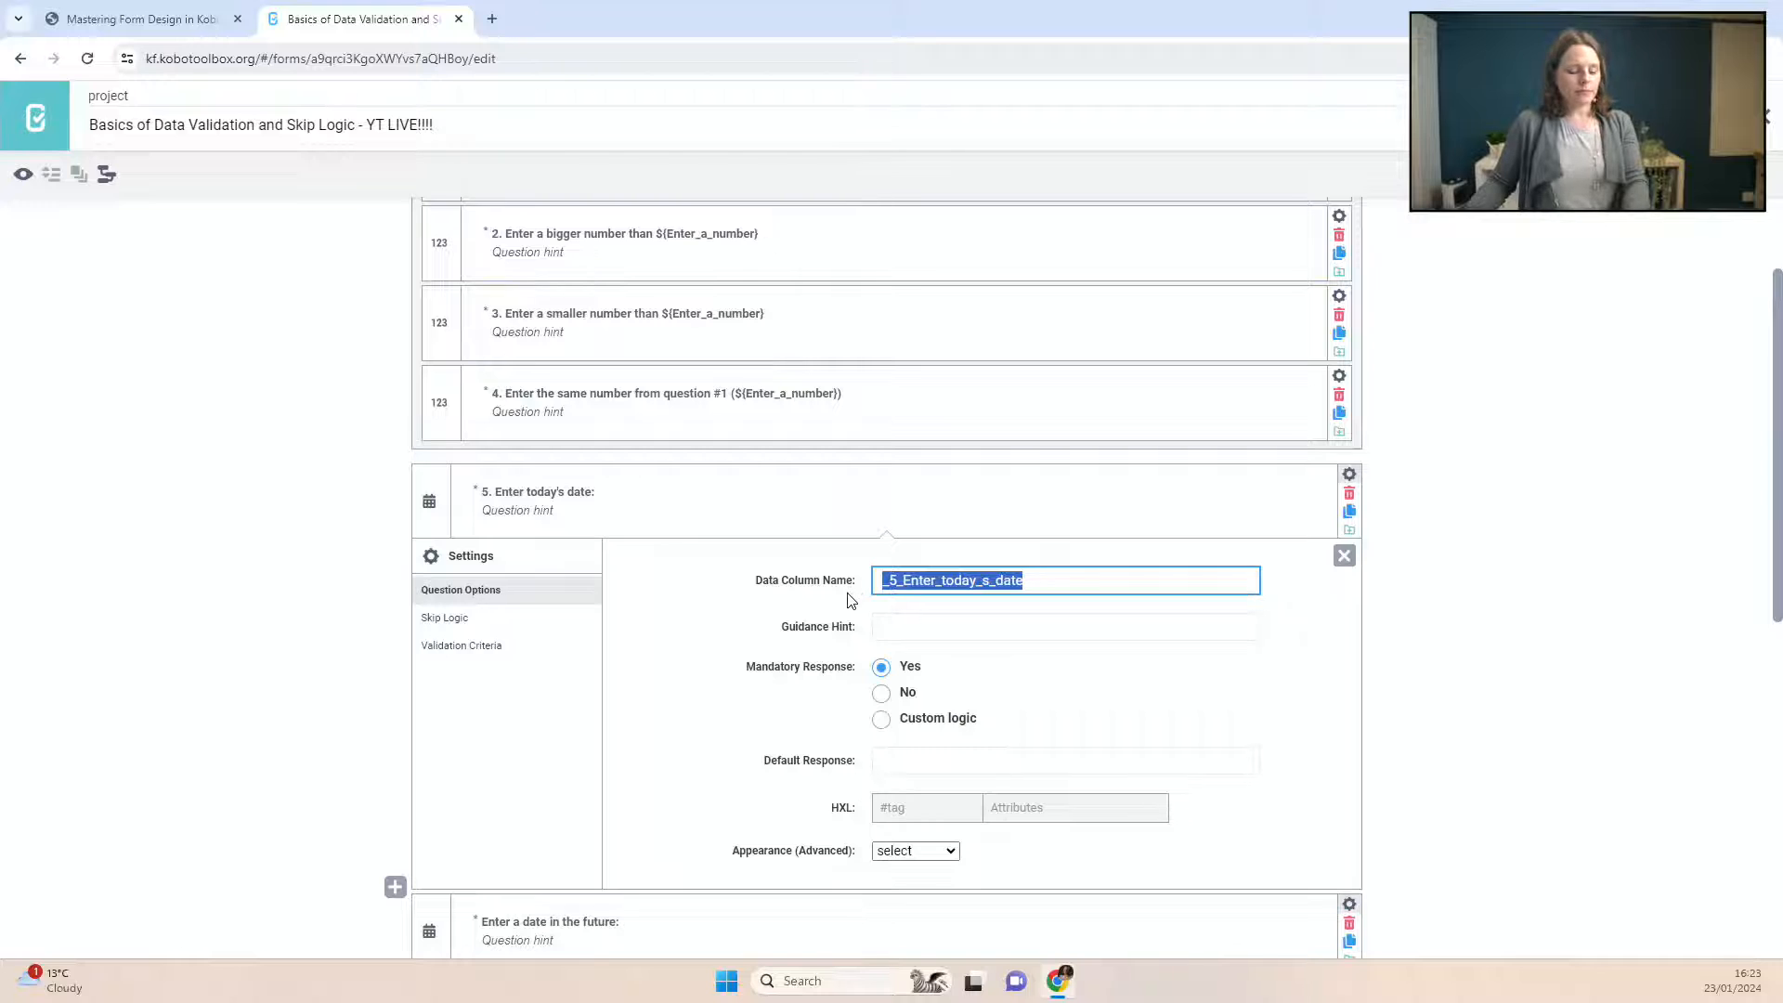
scroll(984, 669, down, 8)
click(926, 785)
key(ctrl+v)
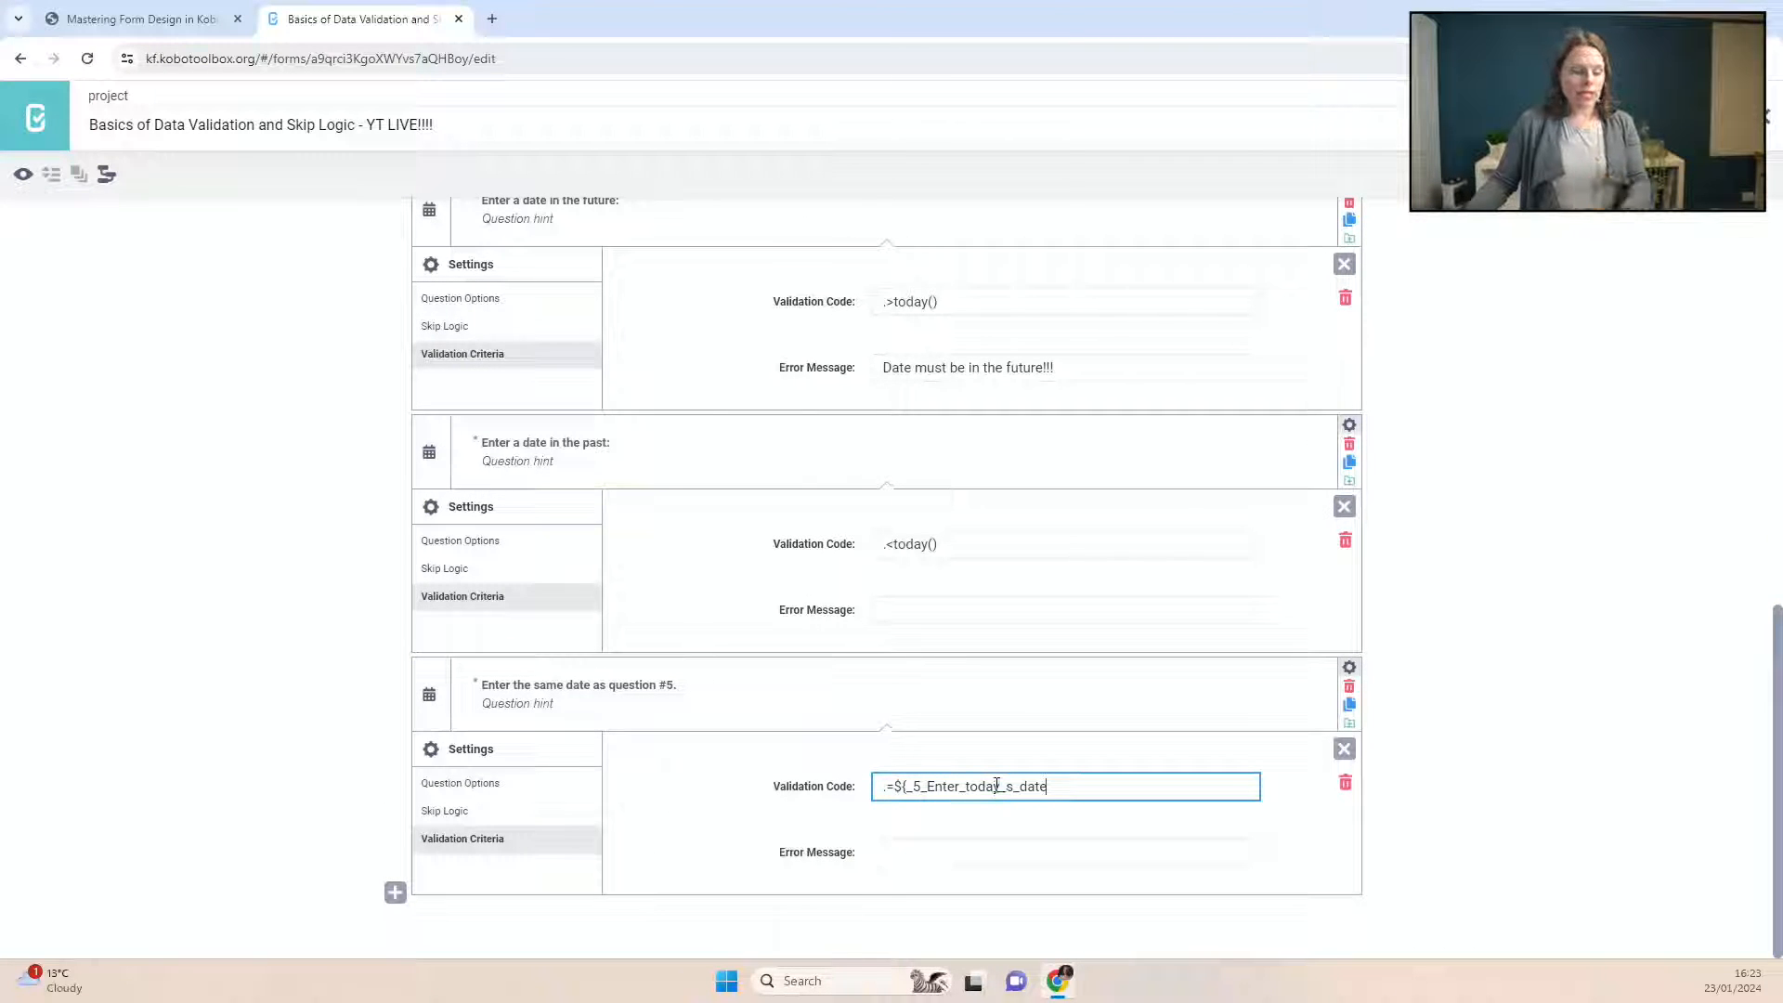
text(})
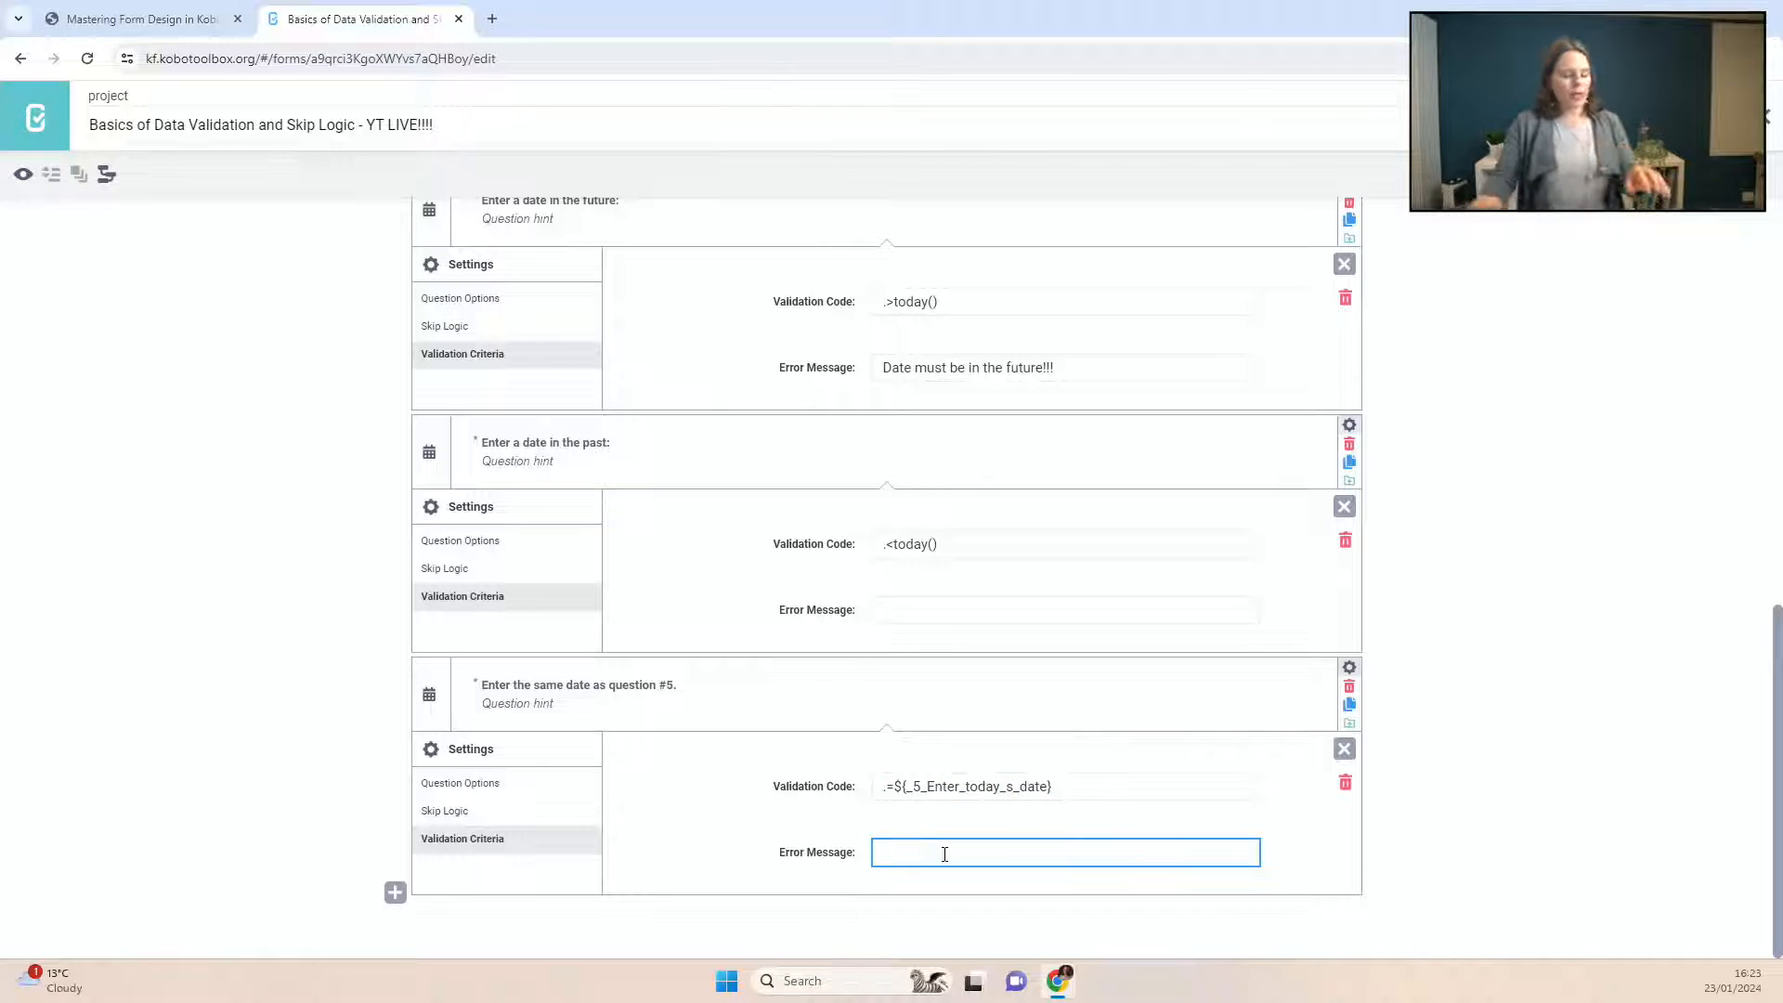
Step: Set error messages "Date must be equal to whatever date is entered in question #5" (same-date question) and "Date must be in the past!!!" (past-date question)
text(te must be equal to whaever i)
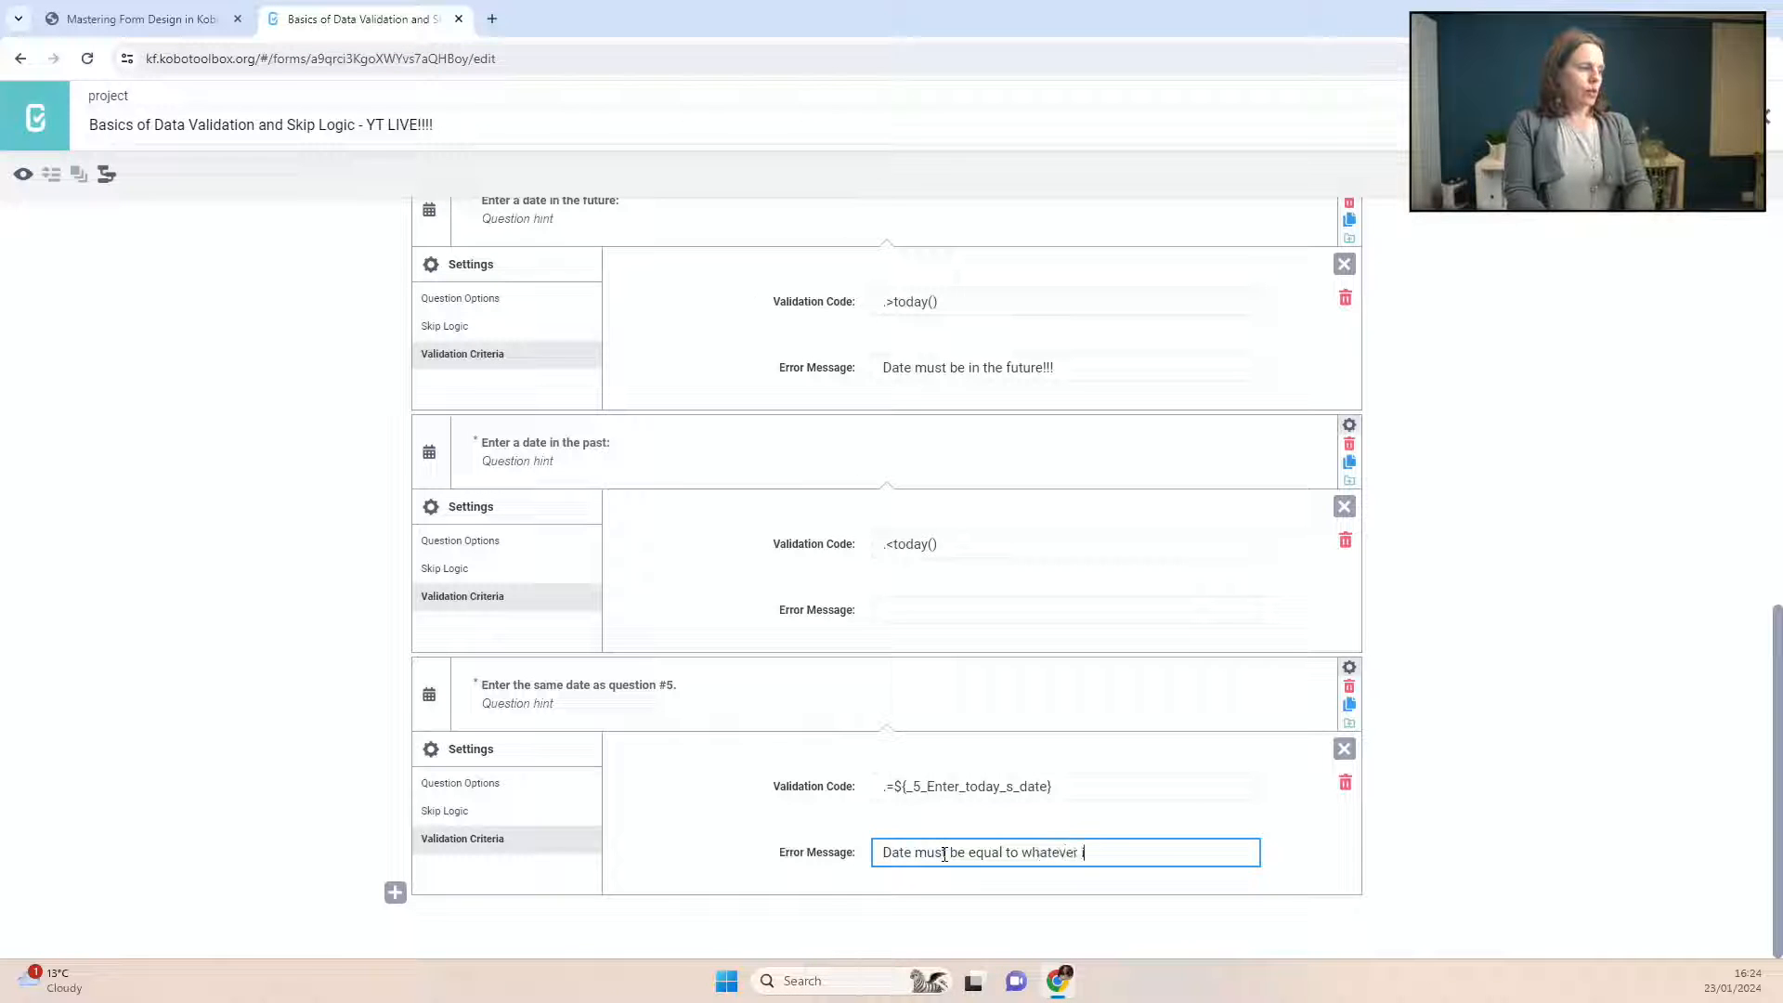
text(ate is entered in question #5)
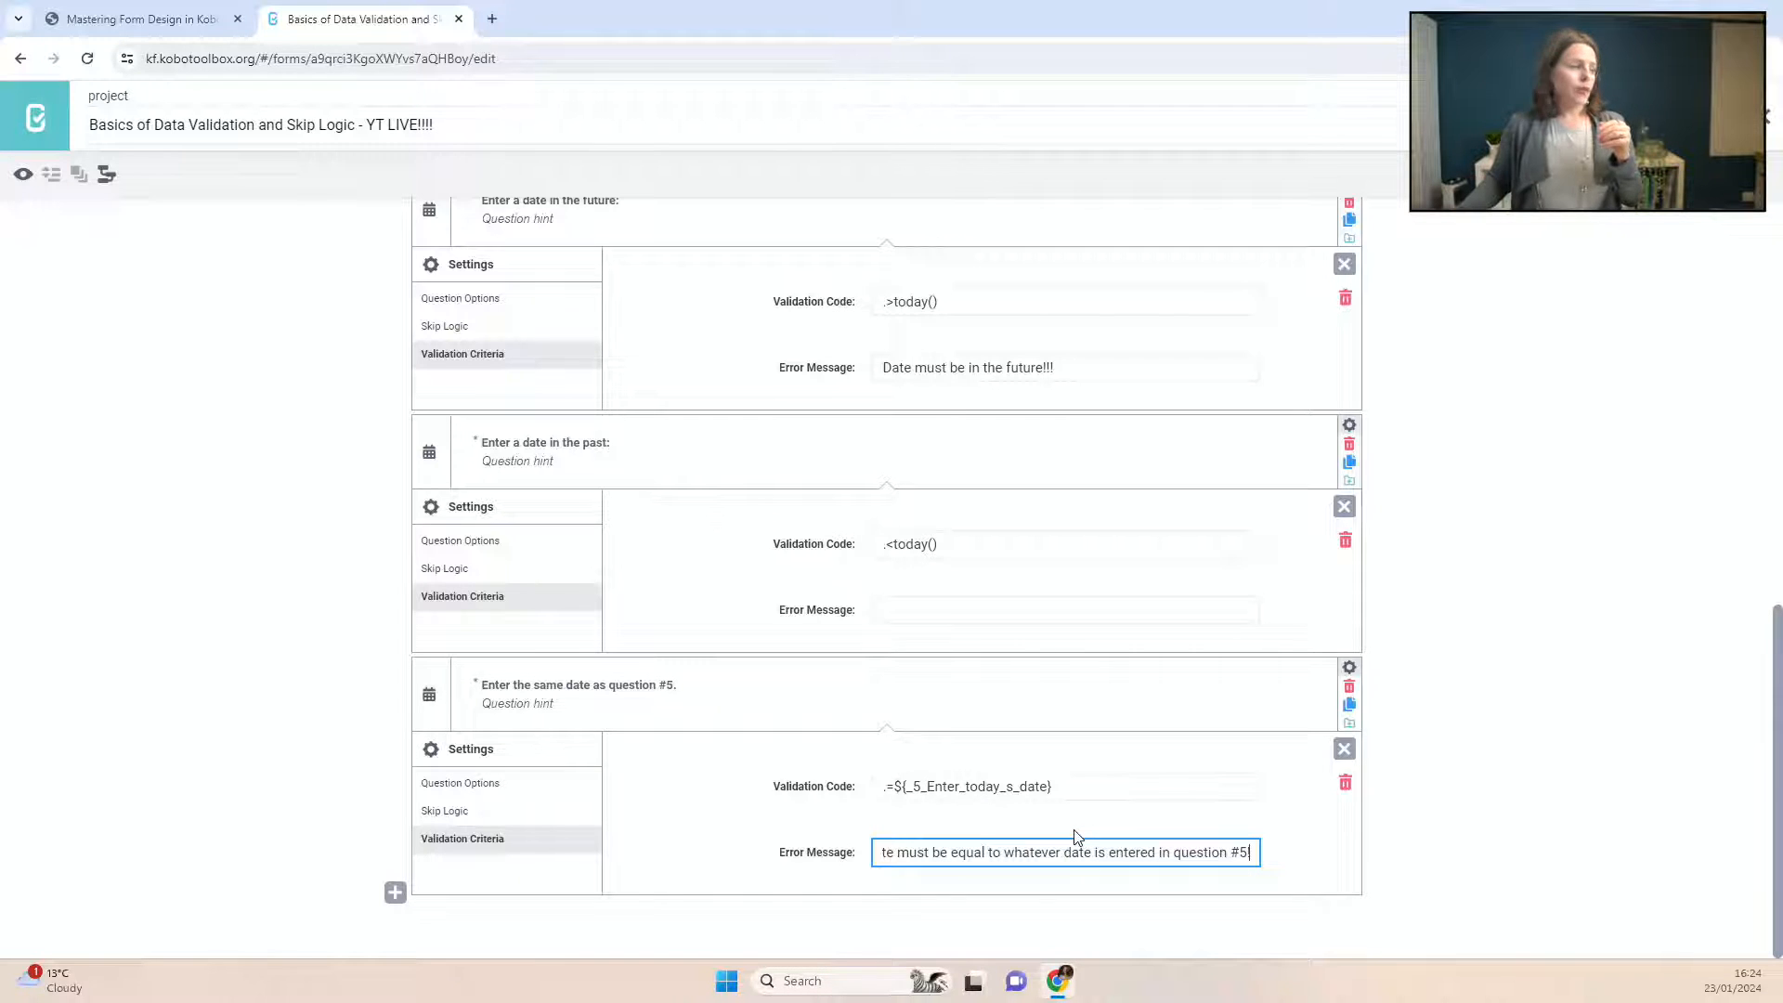
click(904, 605)
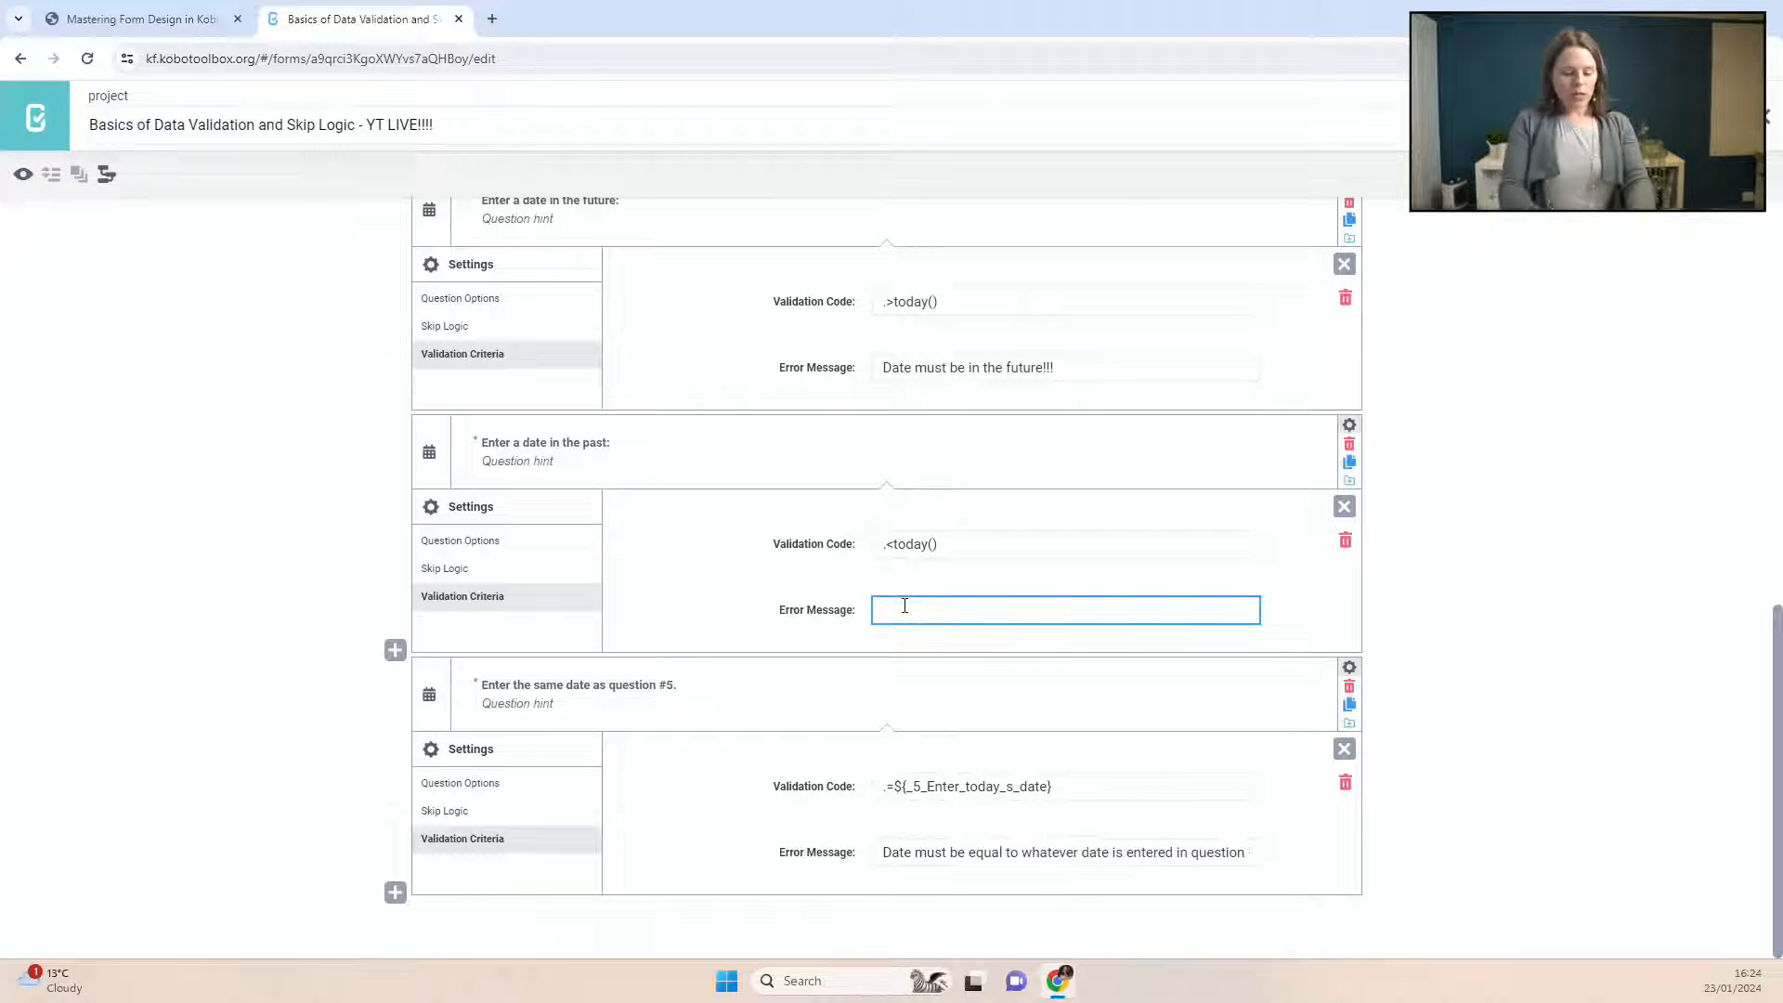
text(Date must be in the past!!!)
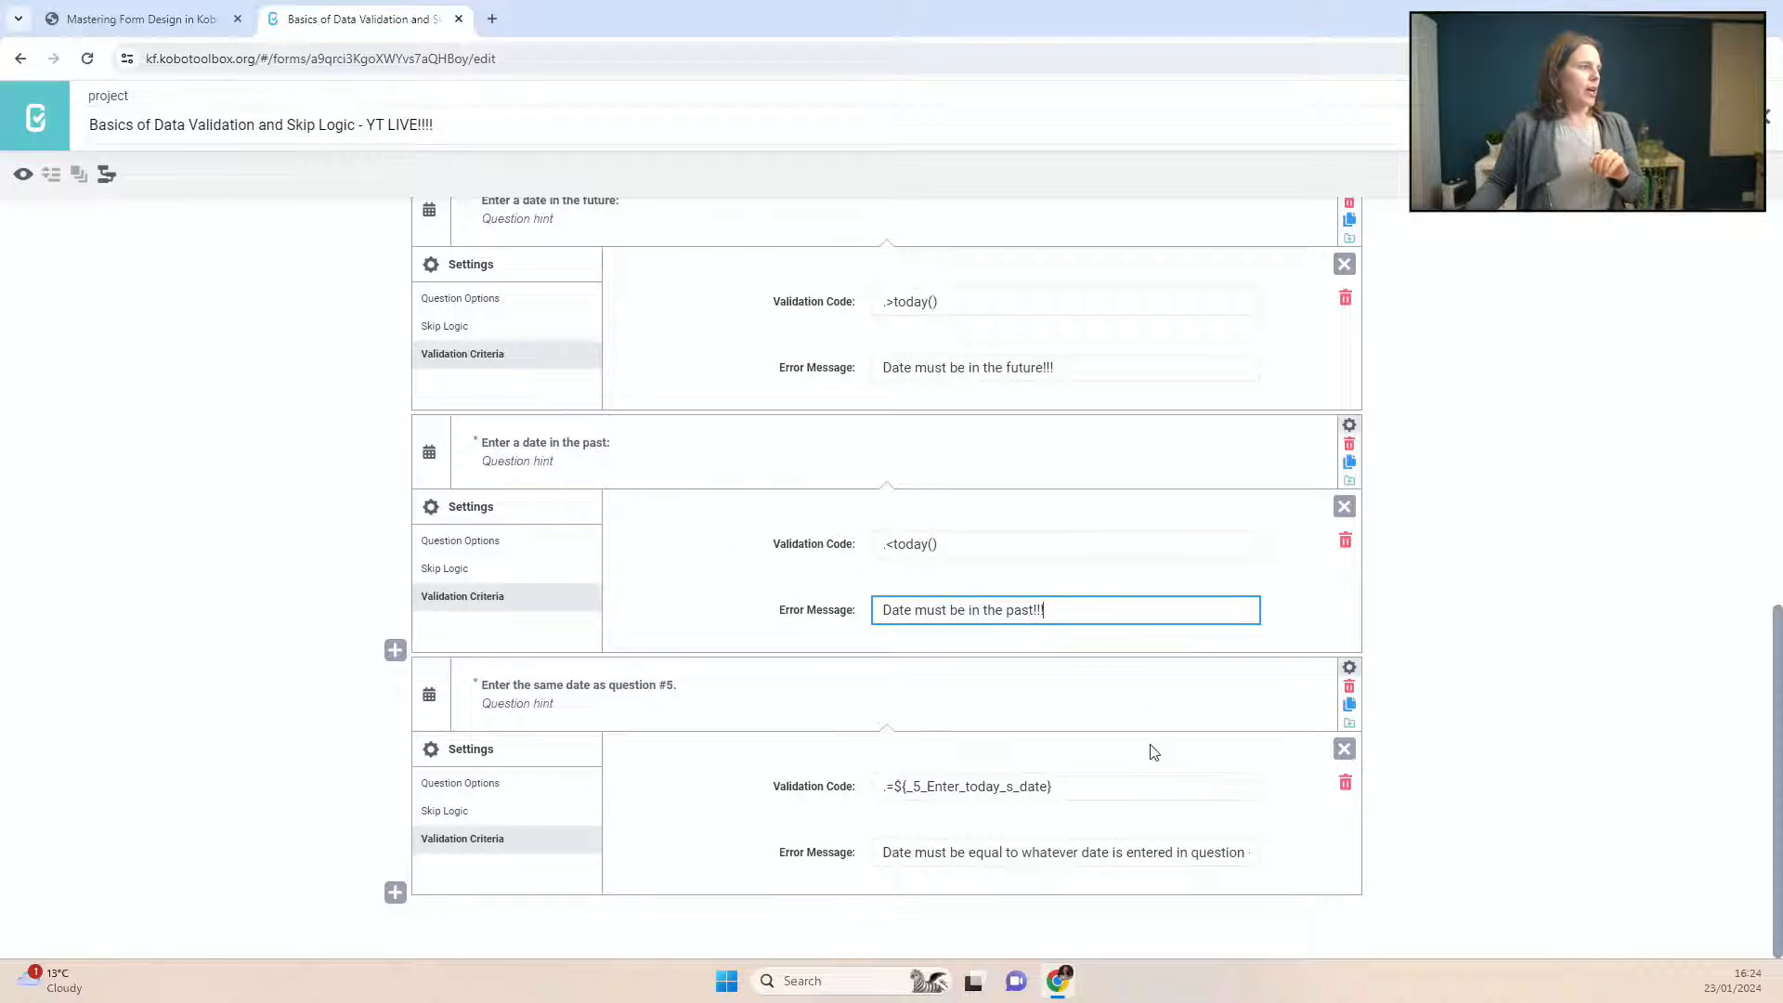
Step: Number the future-date, past-date and same-date questions by prefixing their labels with "6.", "7." and "8."
scroll(1152, 743, up, 6)
scroll(1279, 510, down, 3)
scroll(1425, 616, up, 4)
scroll(1412, 665, down, 3)
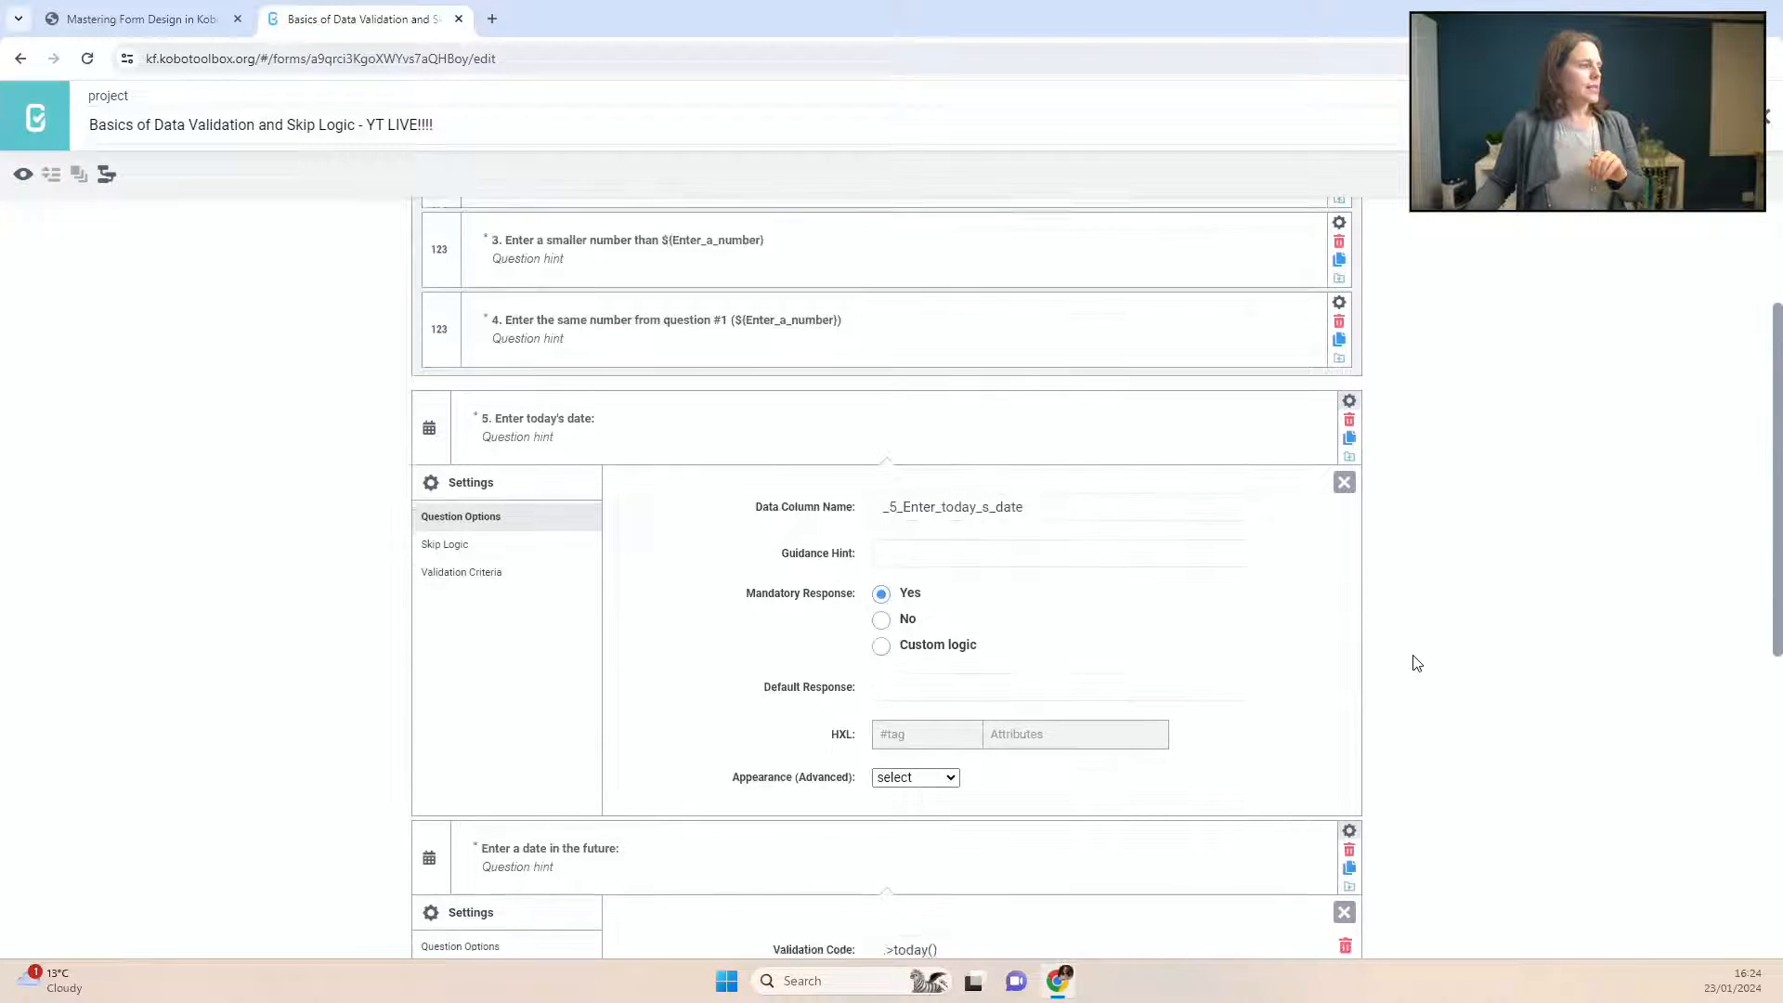
click(485, 611)
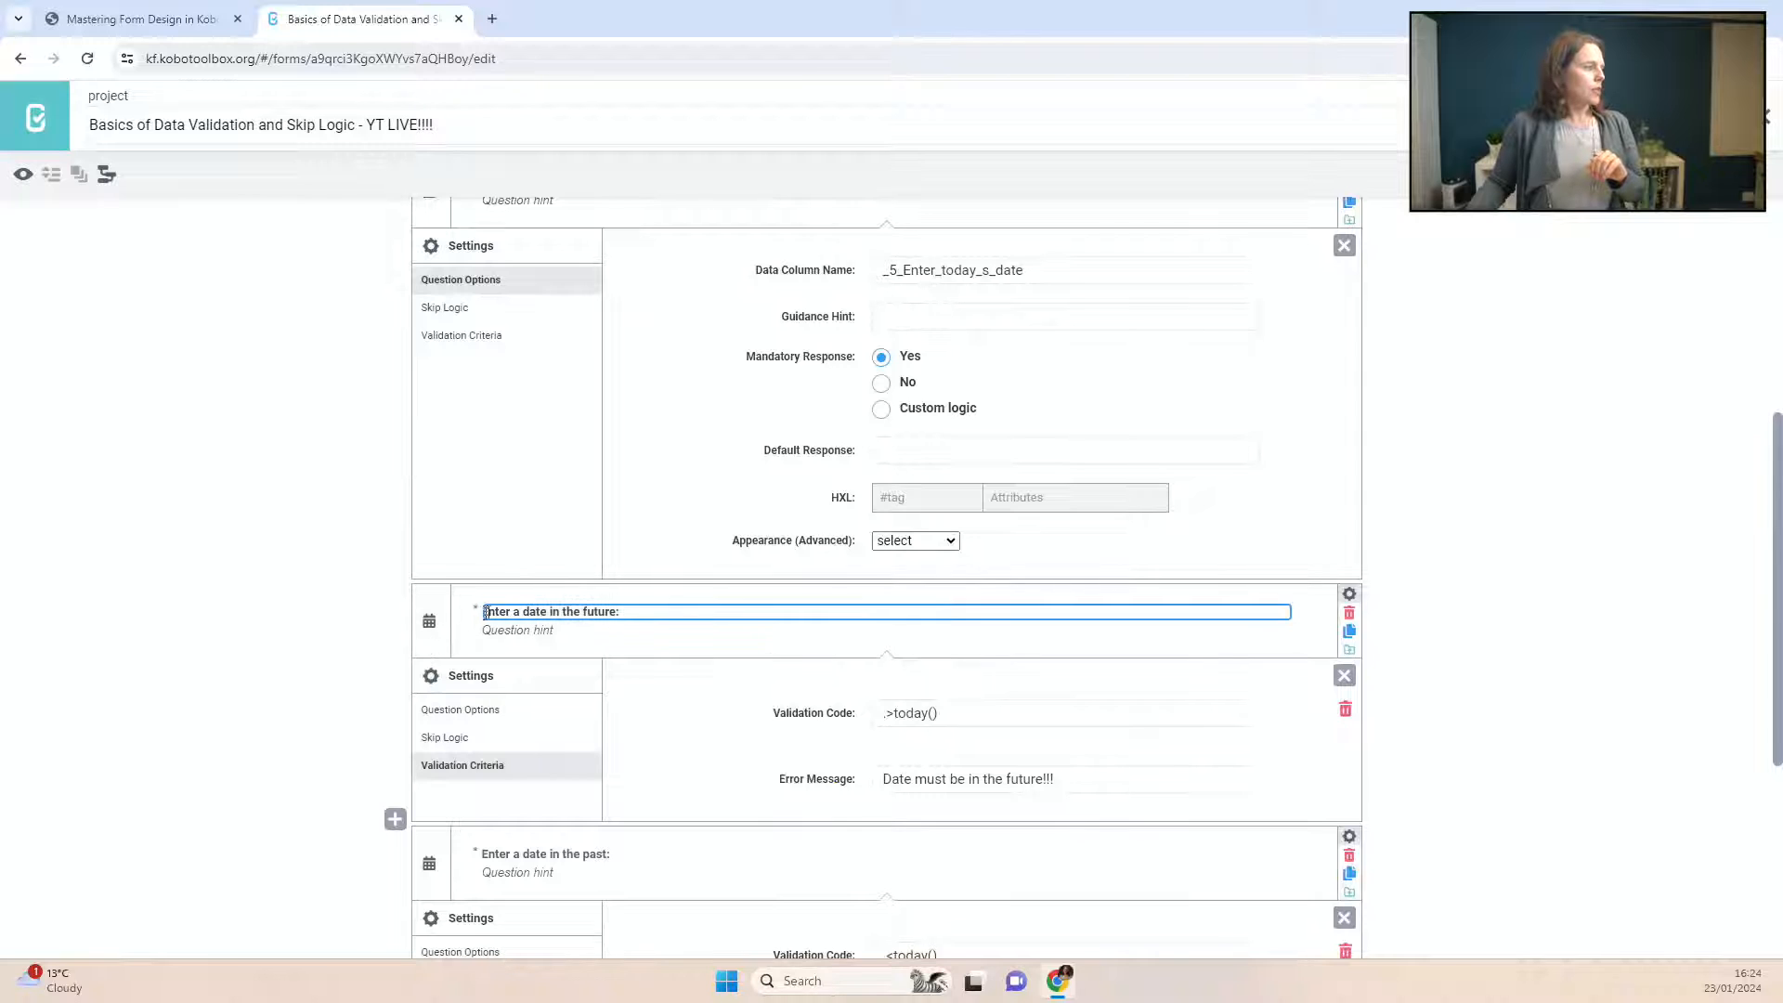
text(5.)
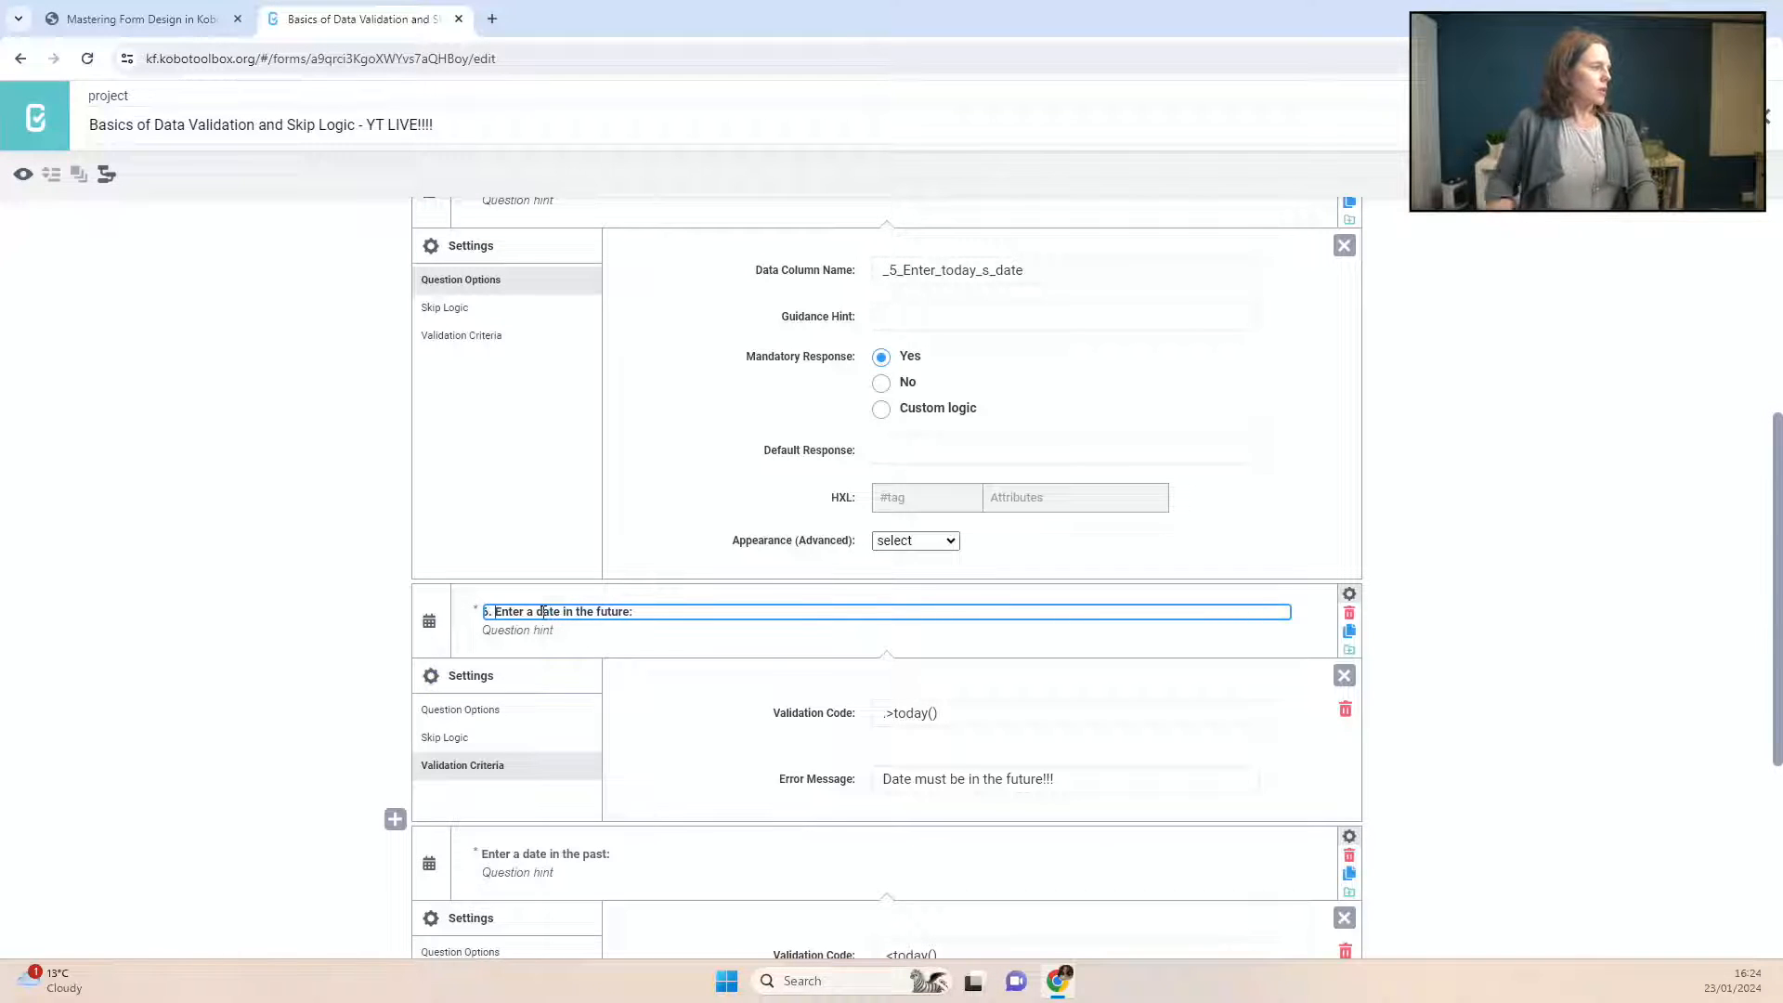
click(484, 854)
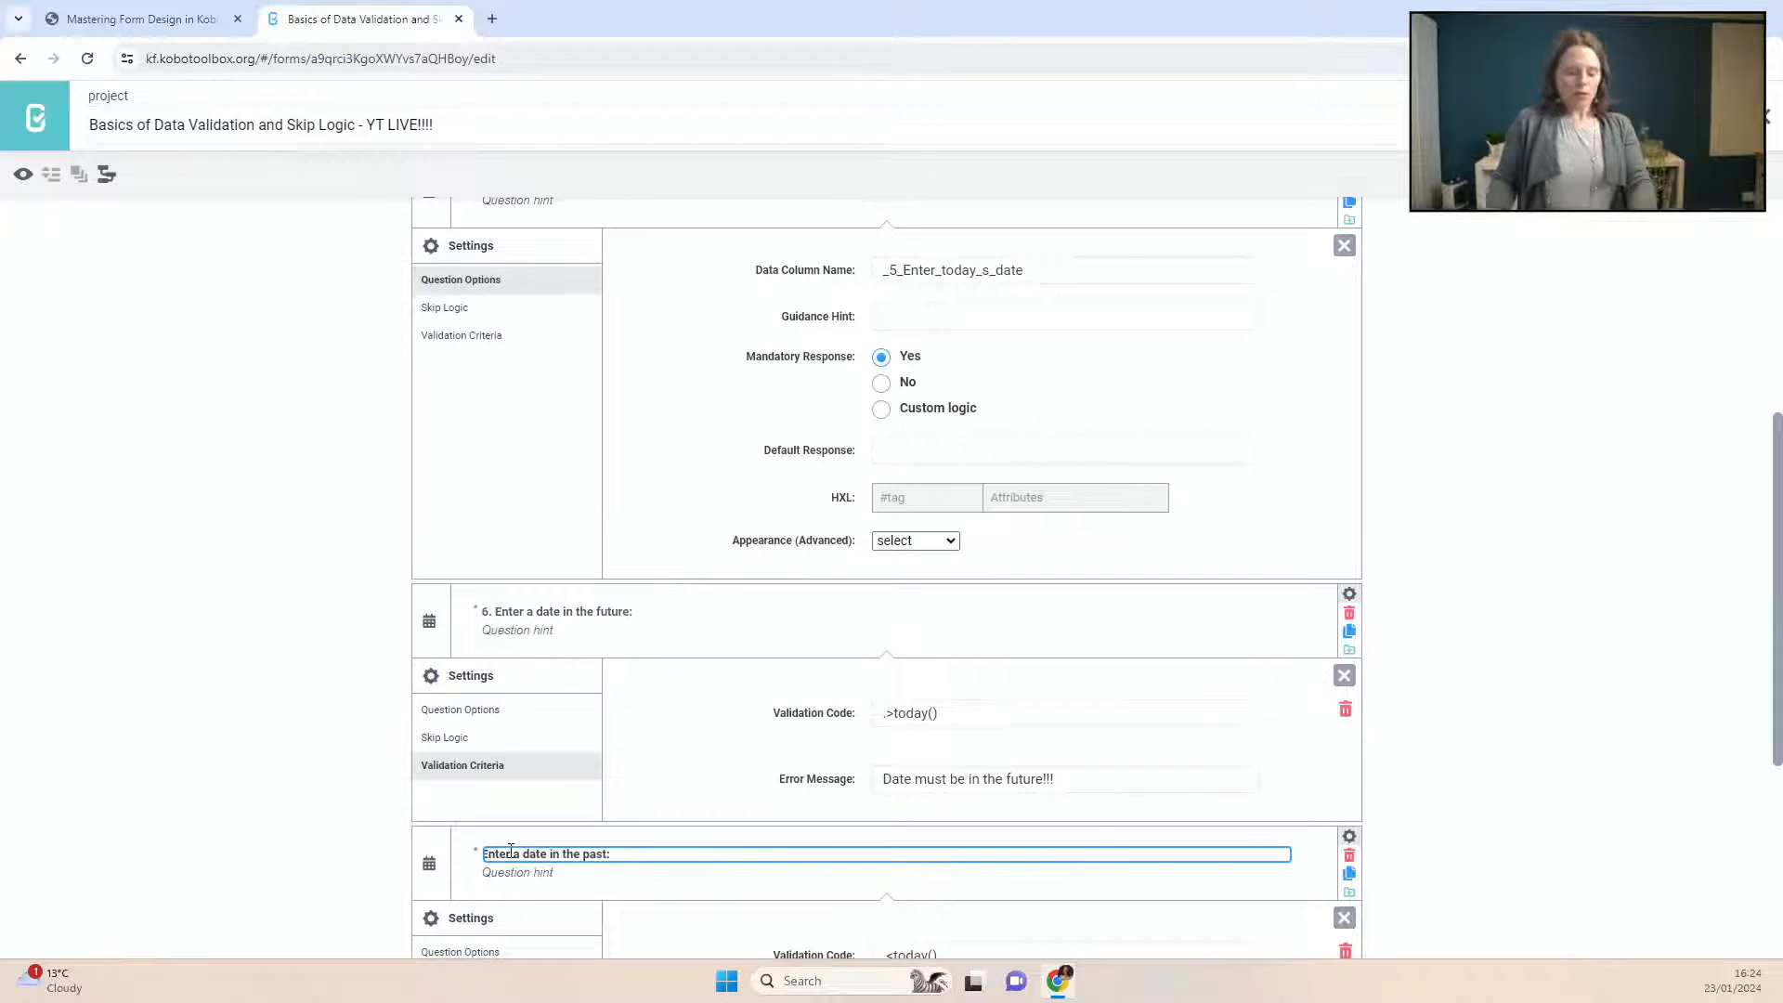
text(7.)
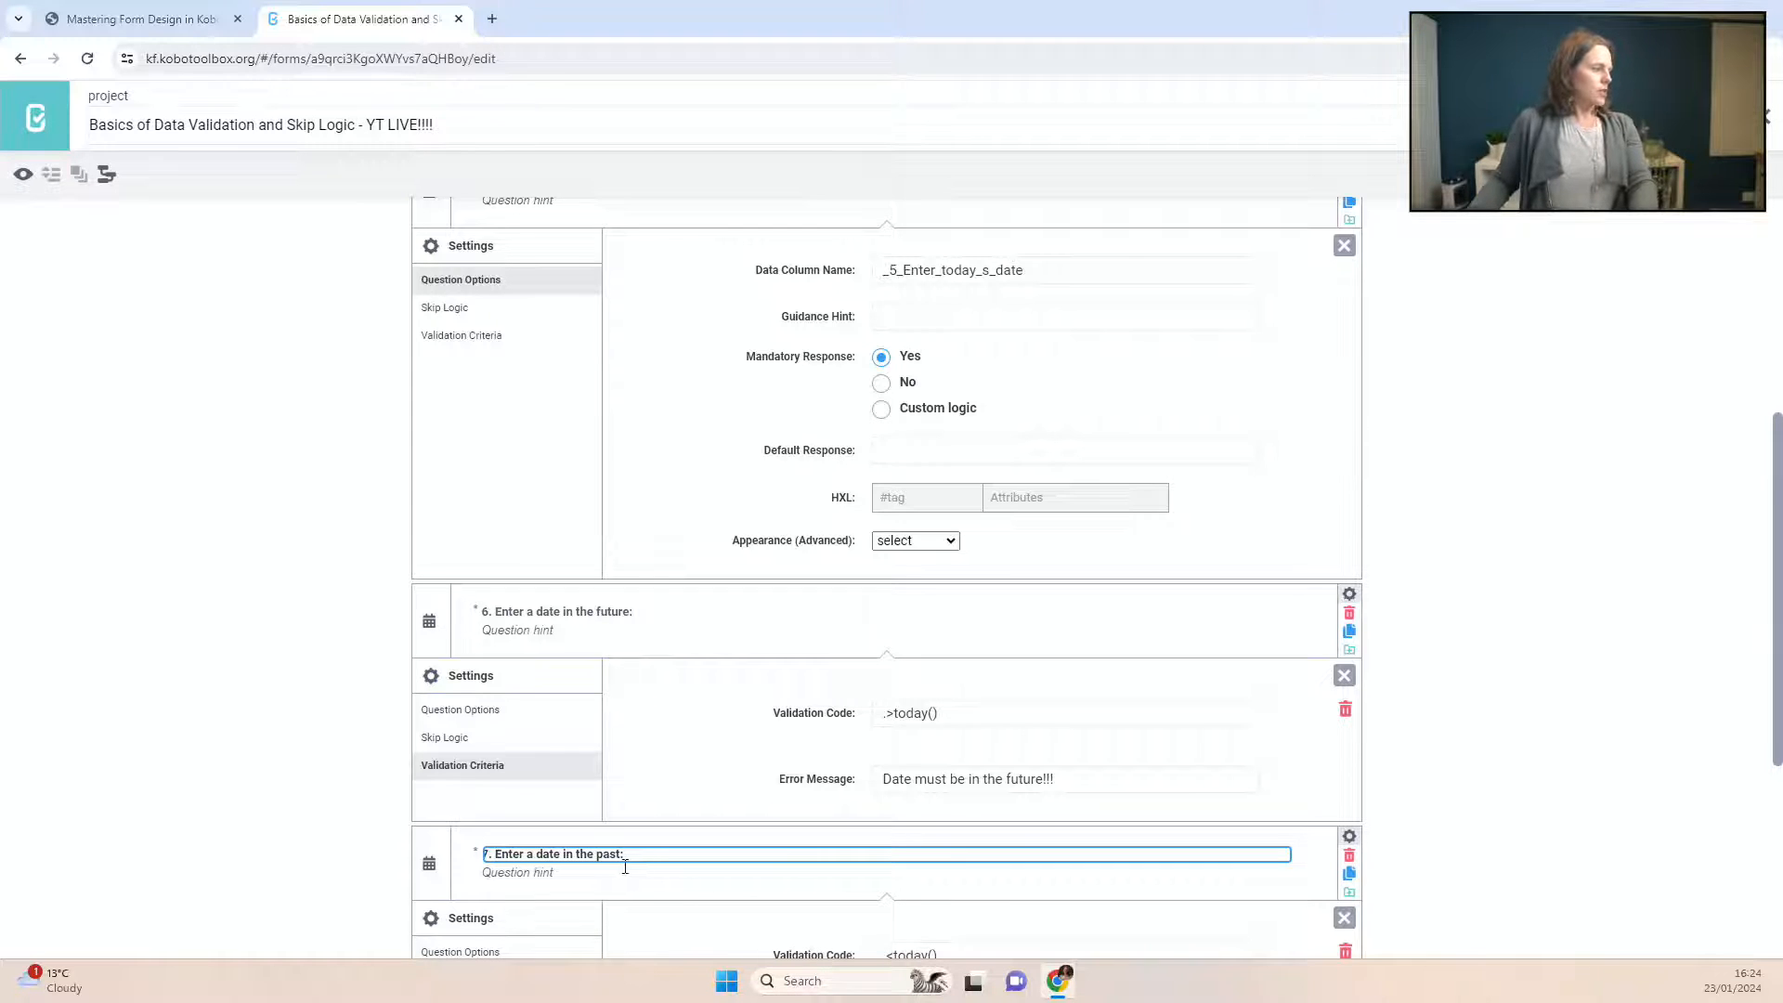
scroll(624, 866, down, 4)
click(484, 725)
text(8.)
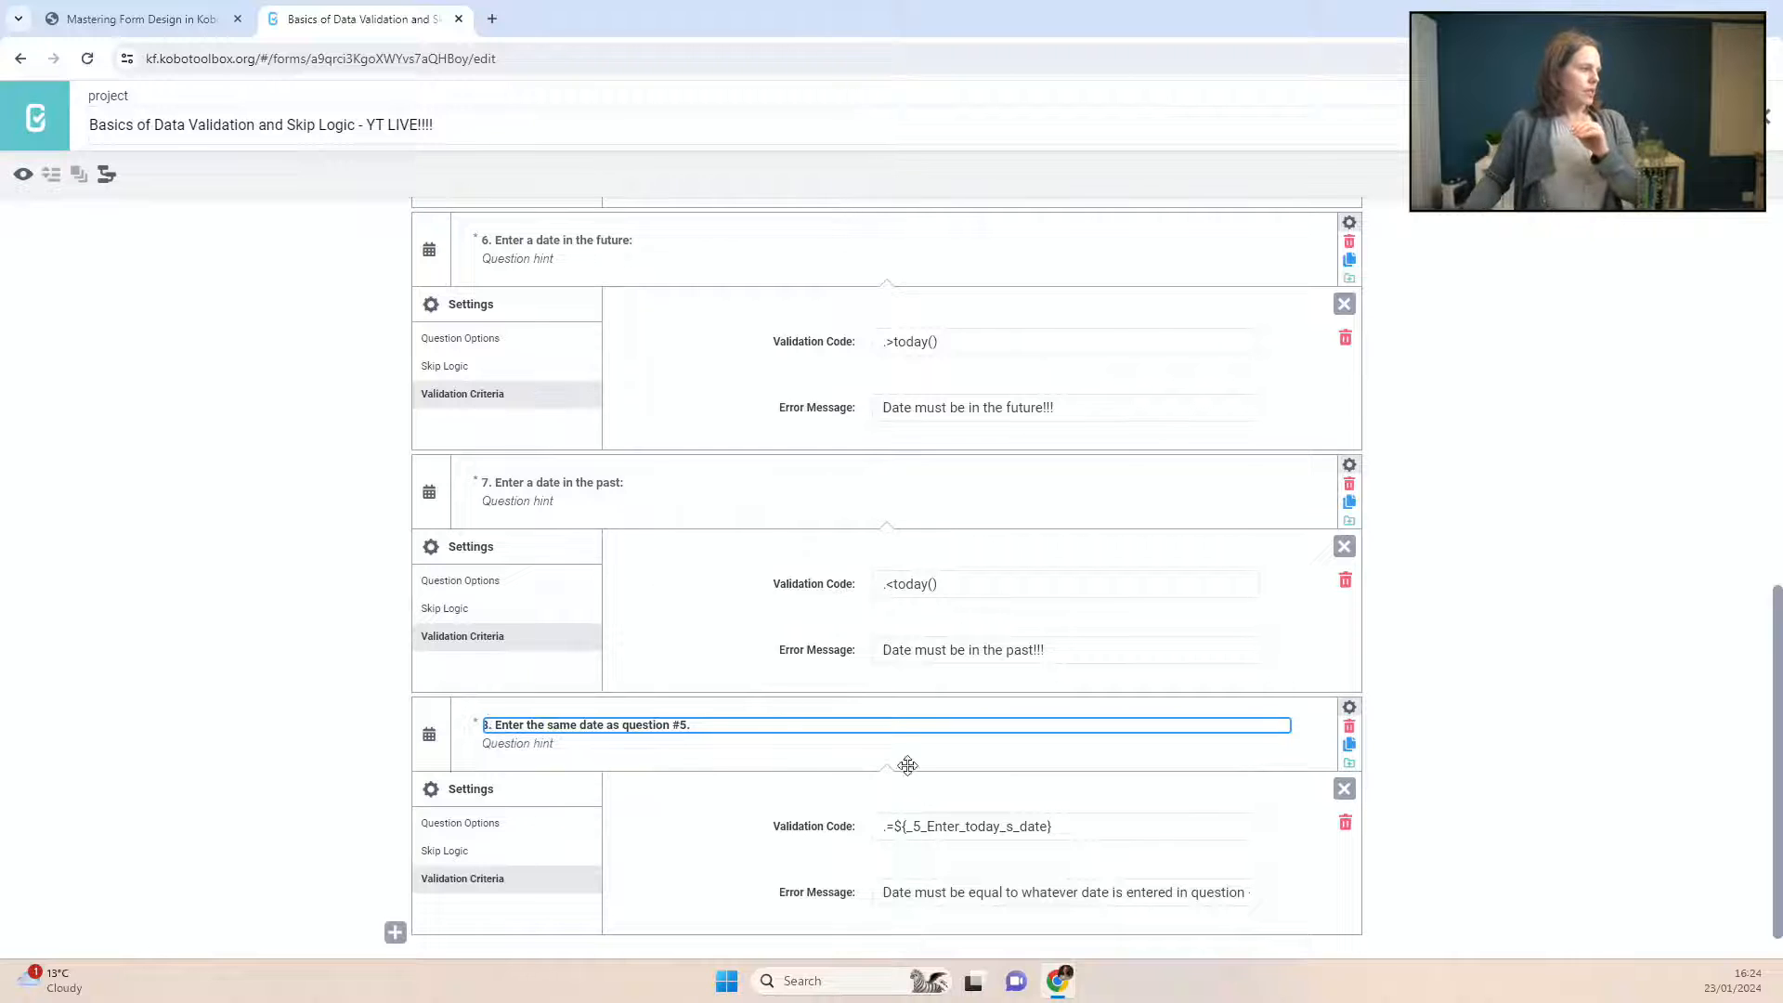
key(Return)
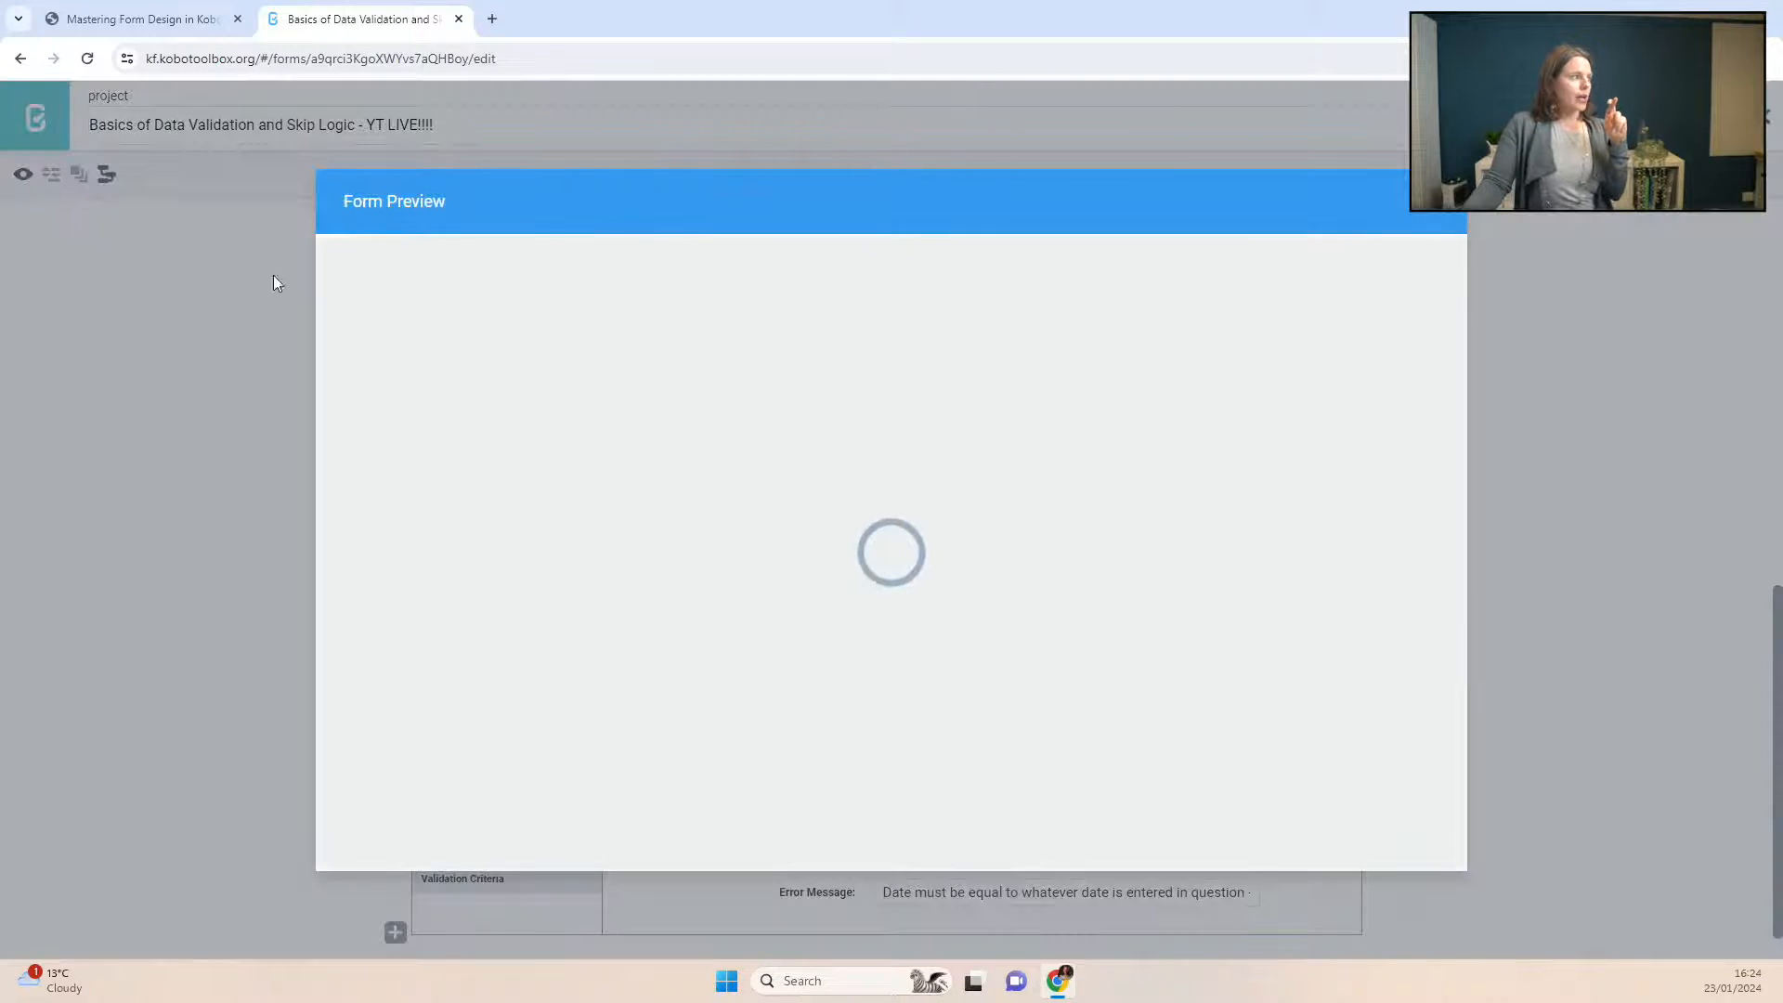
Step: Preview the form and enter 2024-01-23 as the answer to question 5
scroll(942, 684, down, 4)
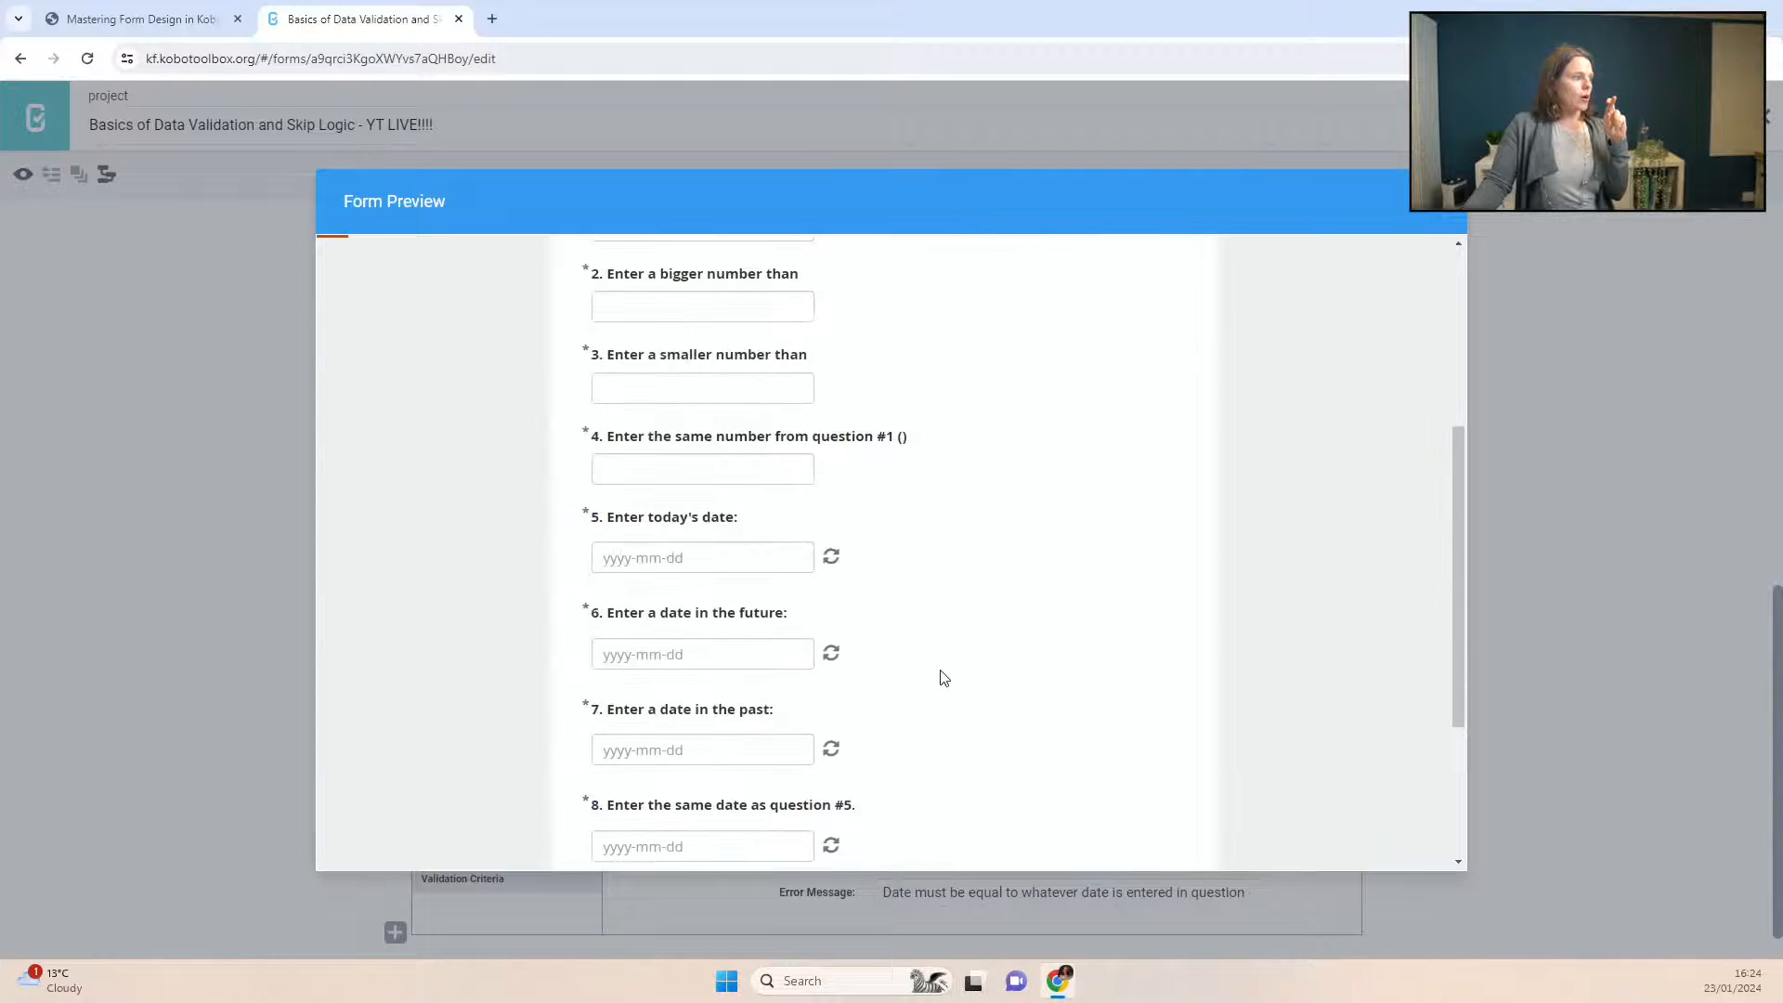
click(721, 549)
click(671, 454)
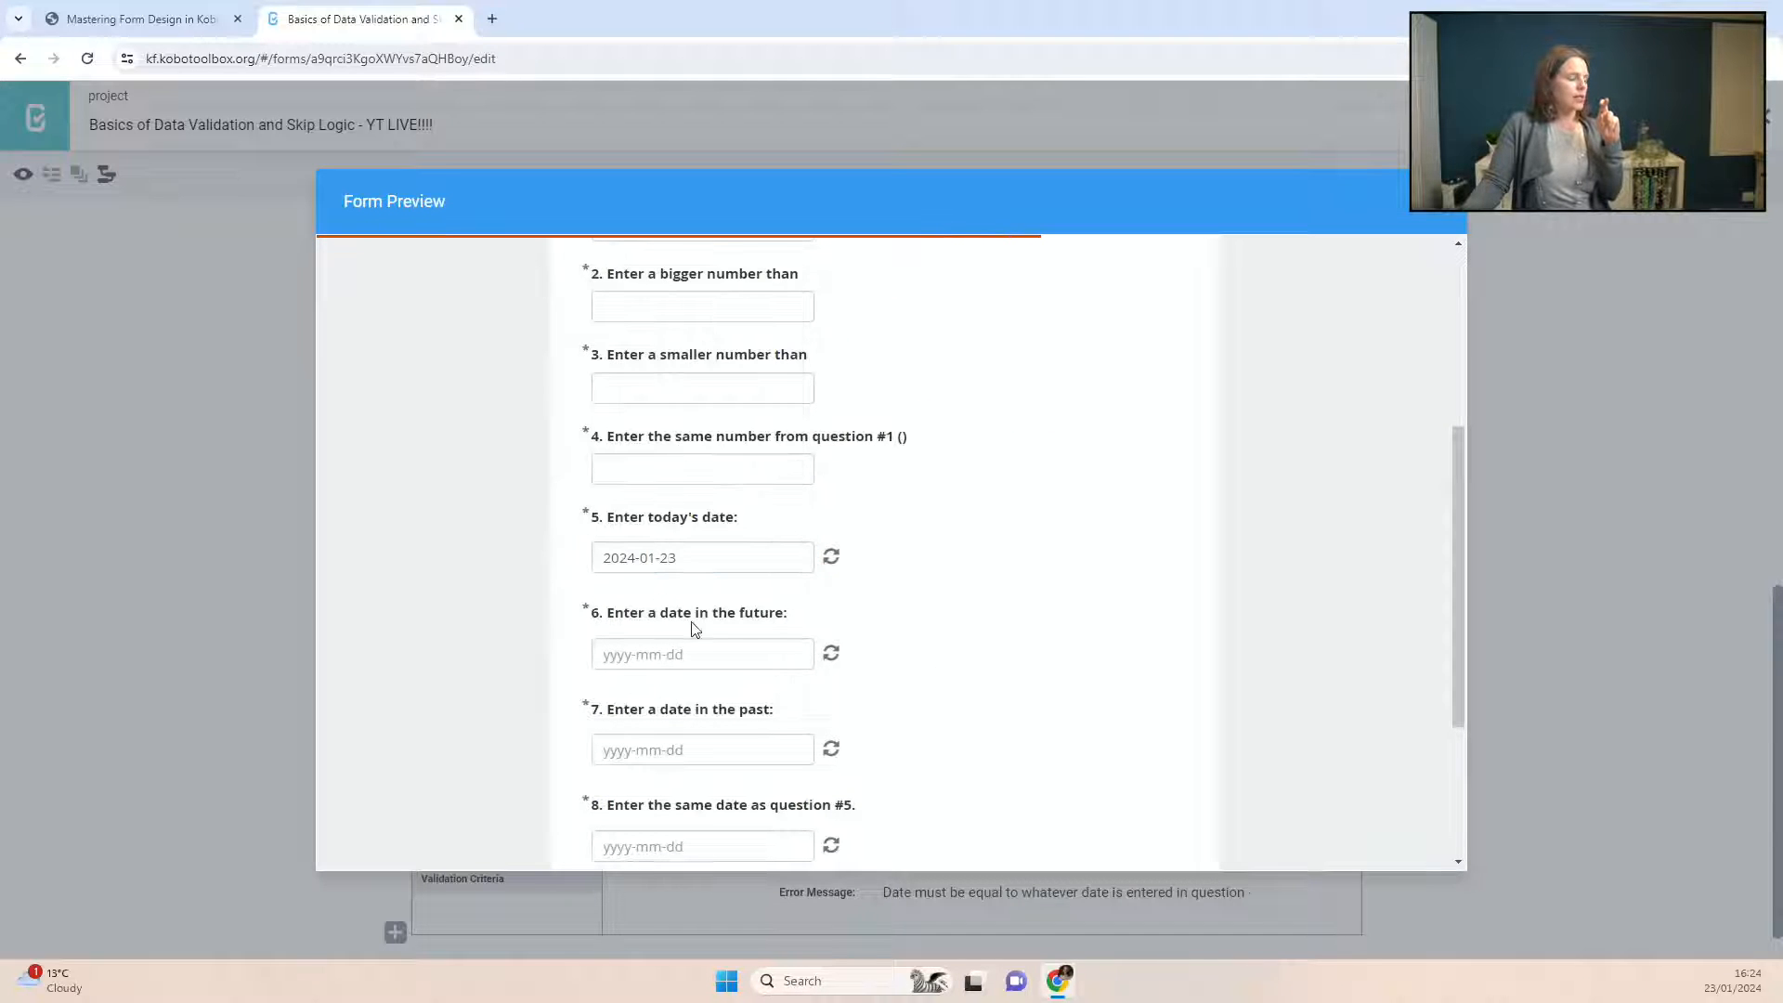
Step: Test question 6's future-date validation in the preview with 2024-01-22, 2024-01-23 and 2024-01-24
click(692, 653)
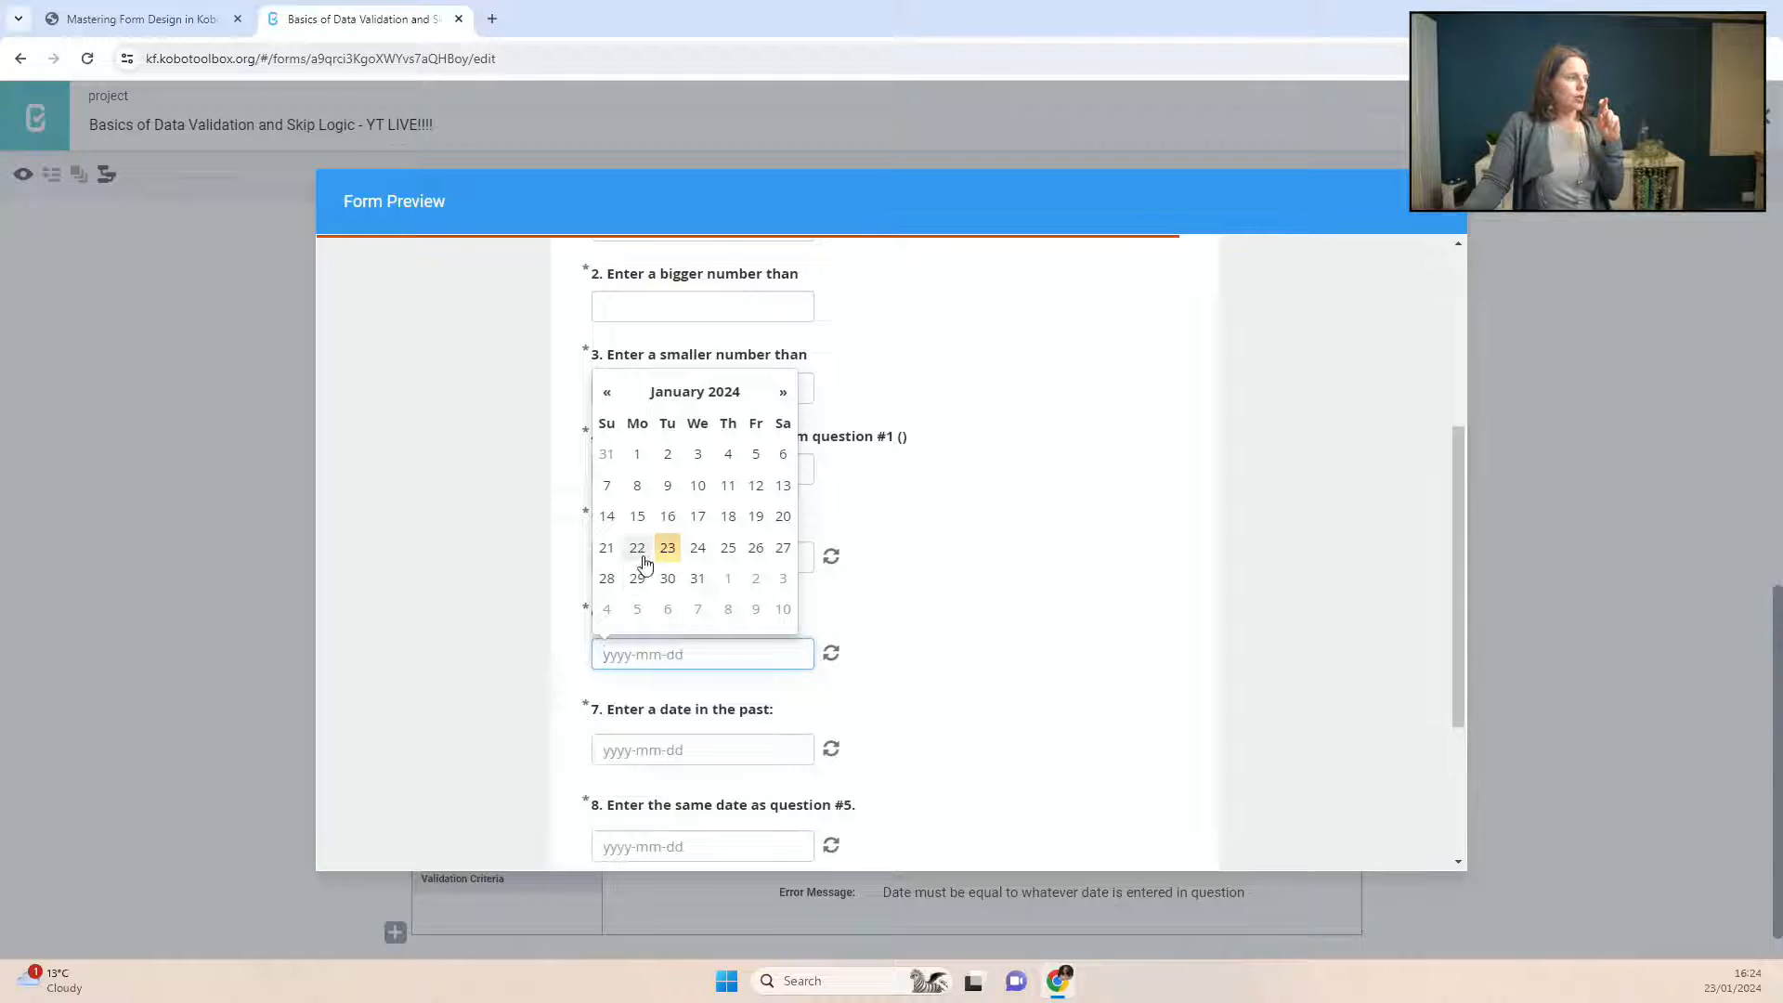
click(637, 547)
click(708, 654)
click(668, 547)
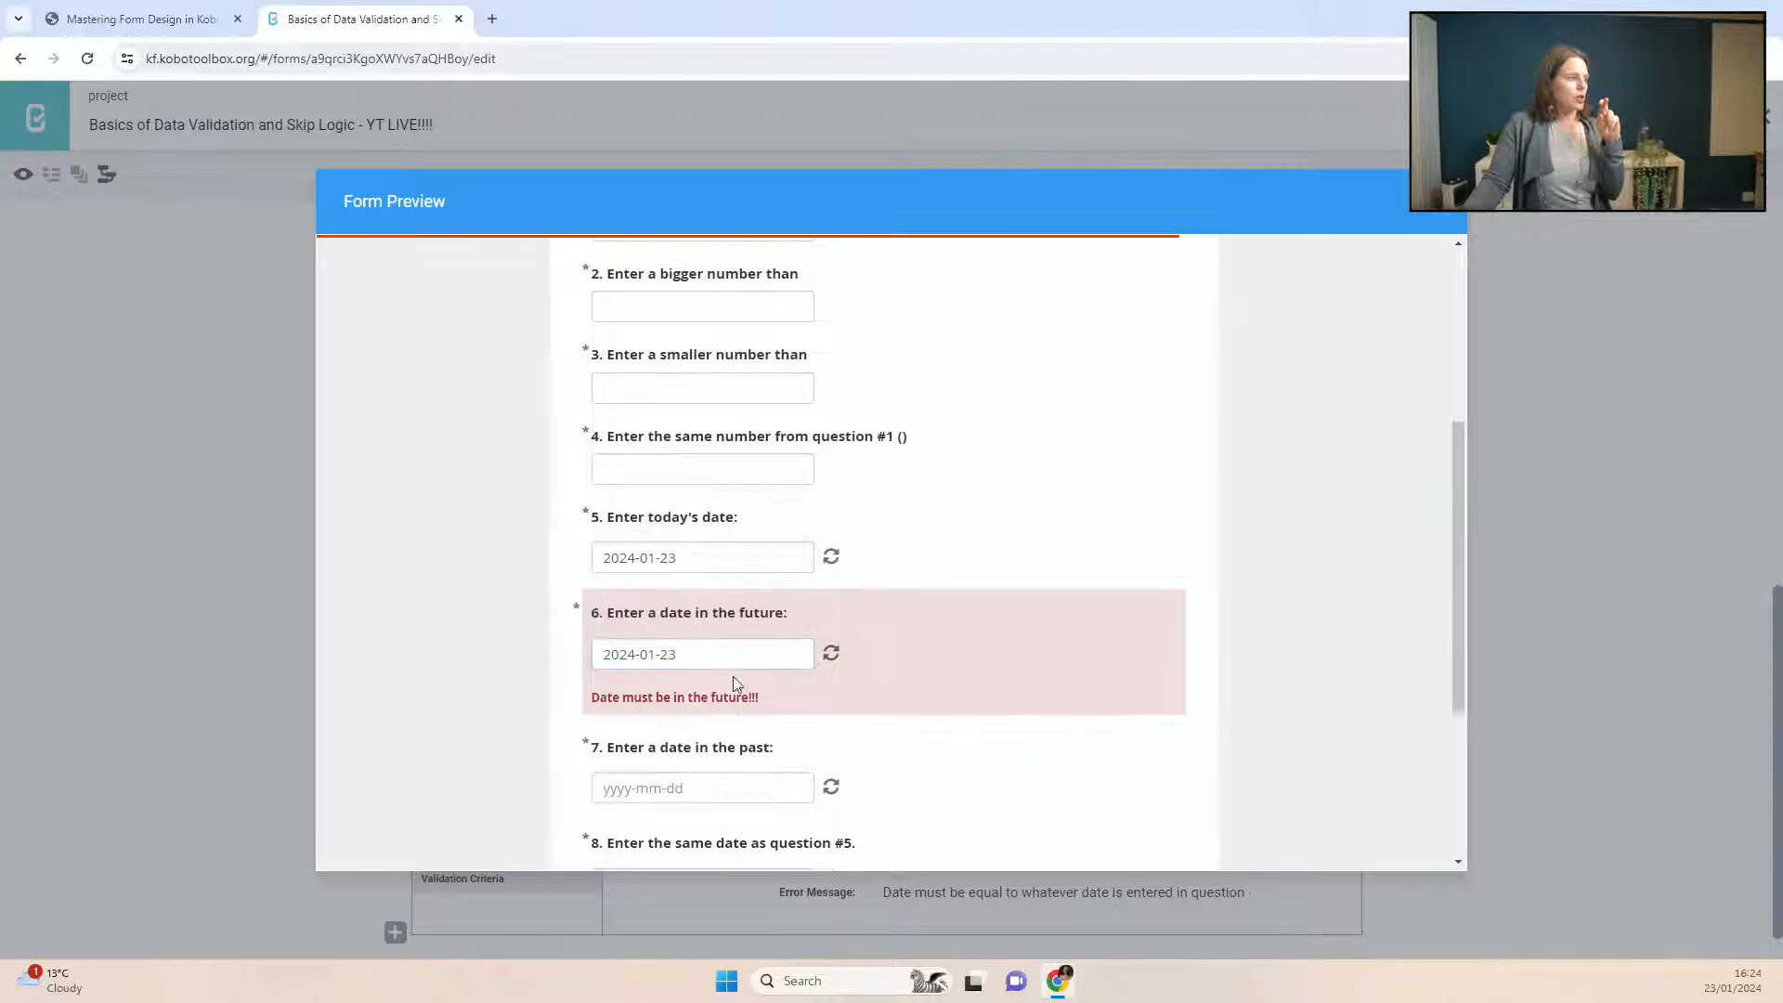
click(734, 650)
click(698, 548)
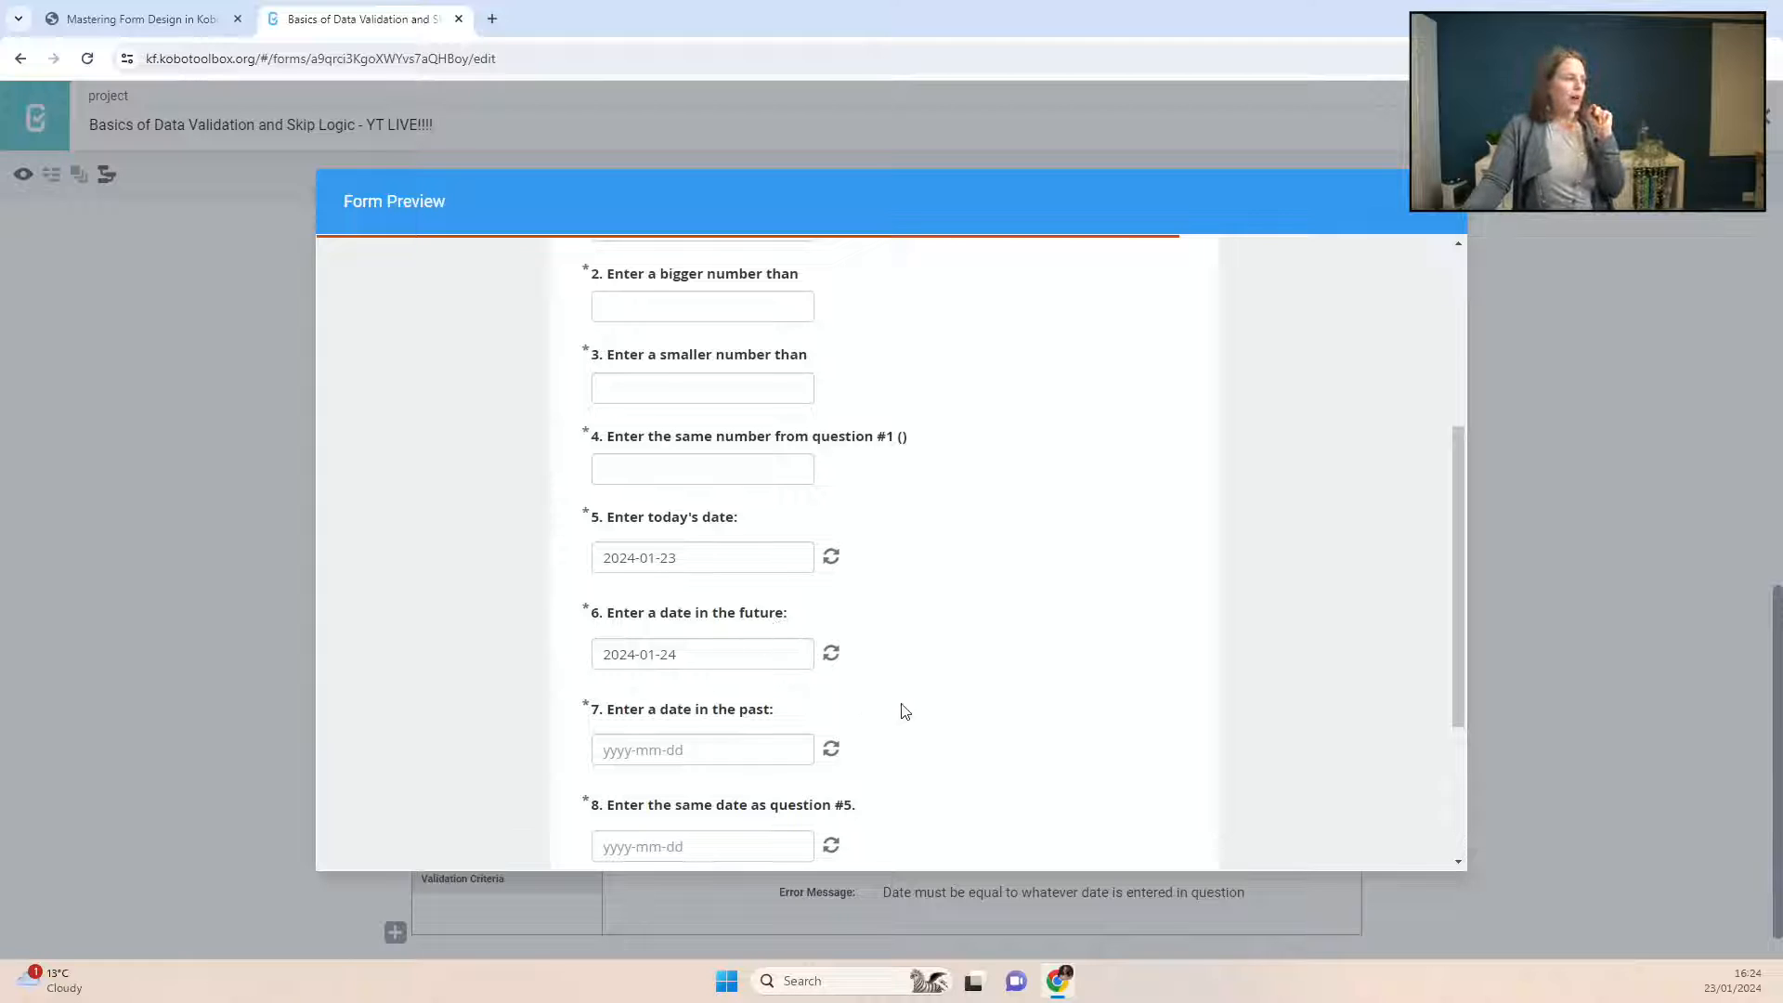
Step: Test question 7's past-date validation in the preview with 2024-01-24, 2024-01-23 and 2024-01-21
scroll(847, 633, down, 3)
click(703, 479)
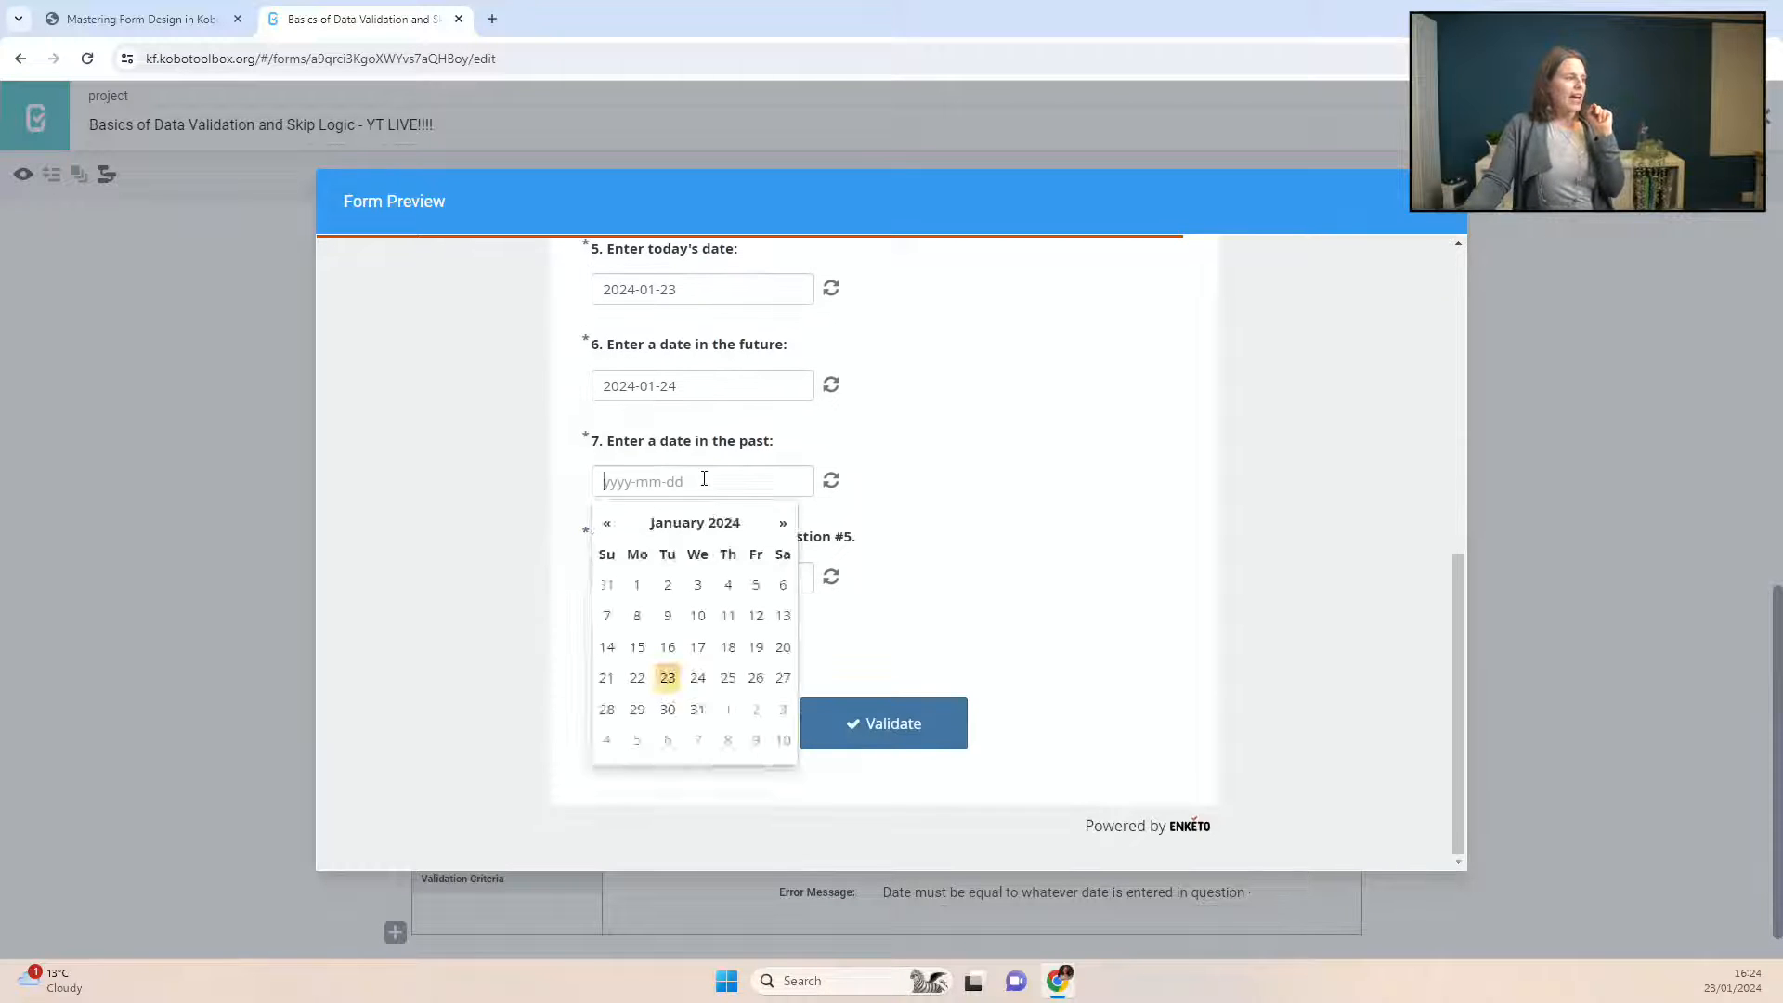
click(698, 678)
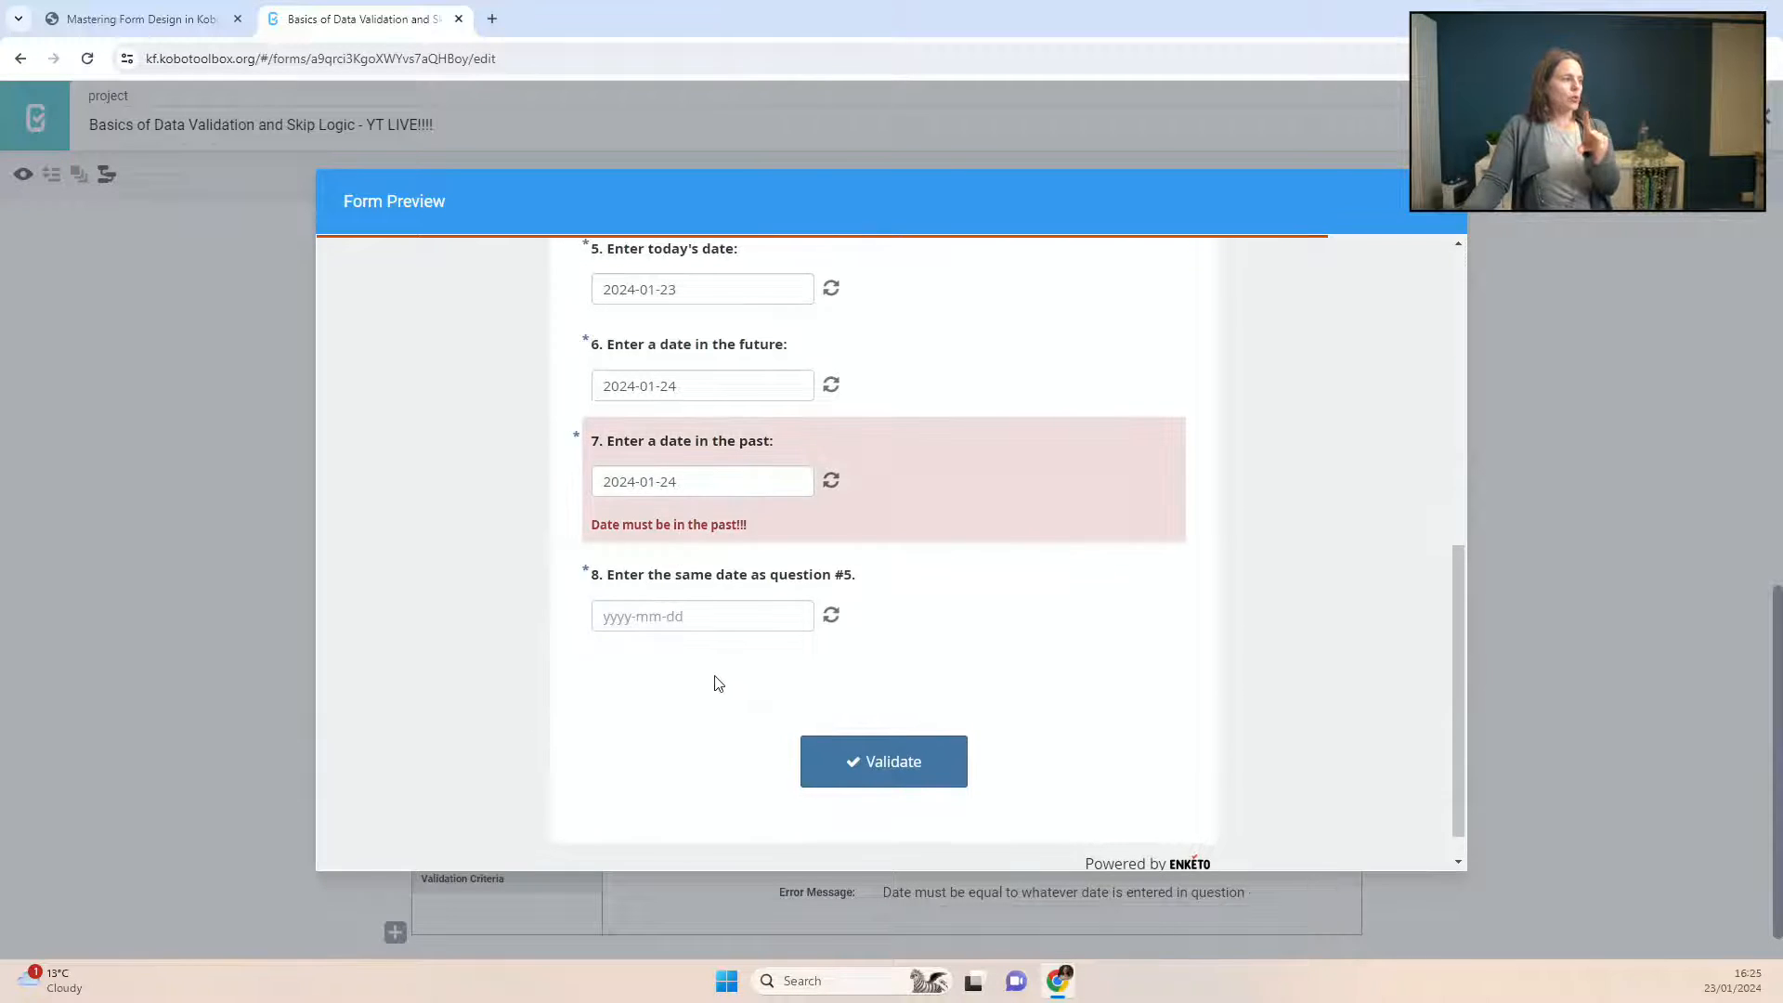
click(723, 483)
click(670, 679)
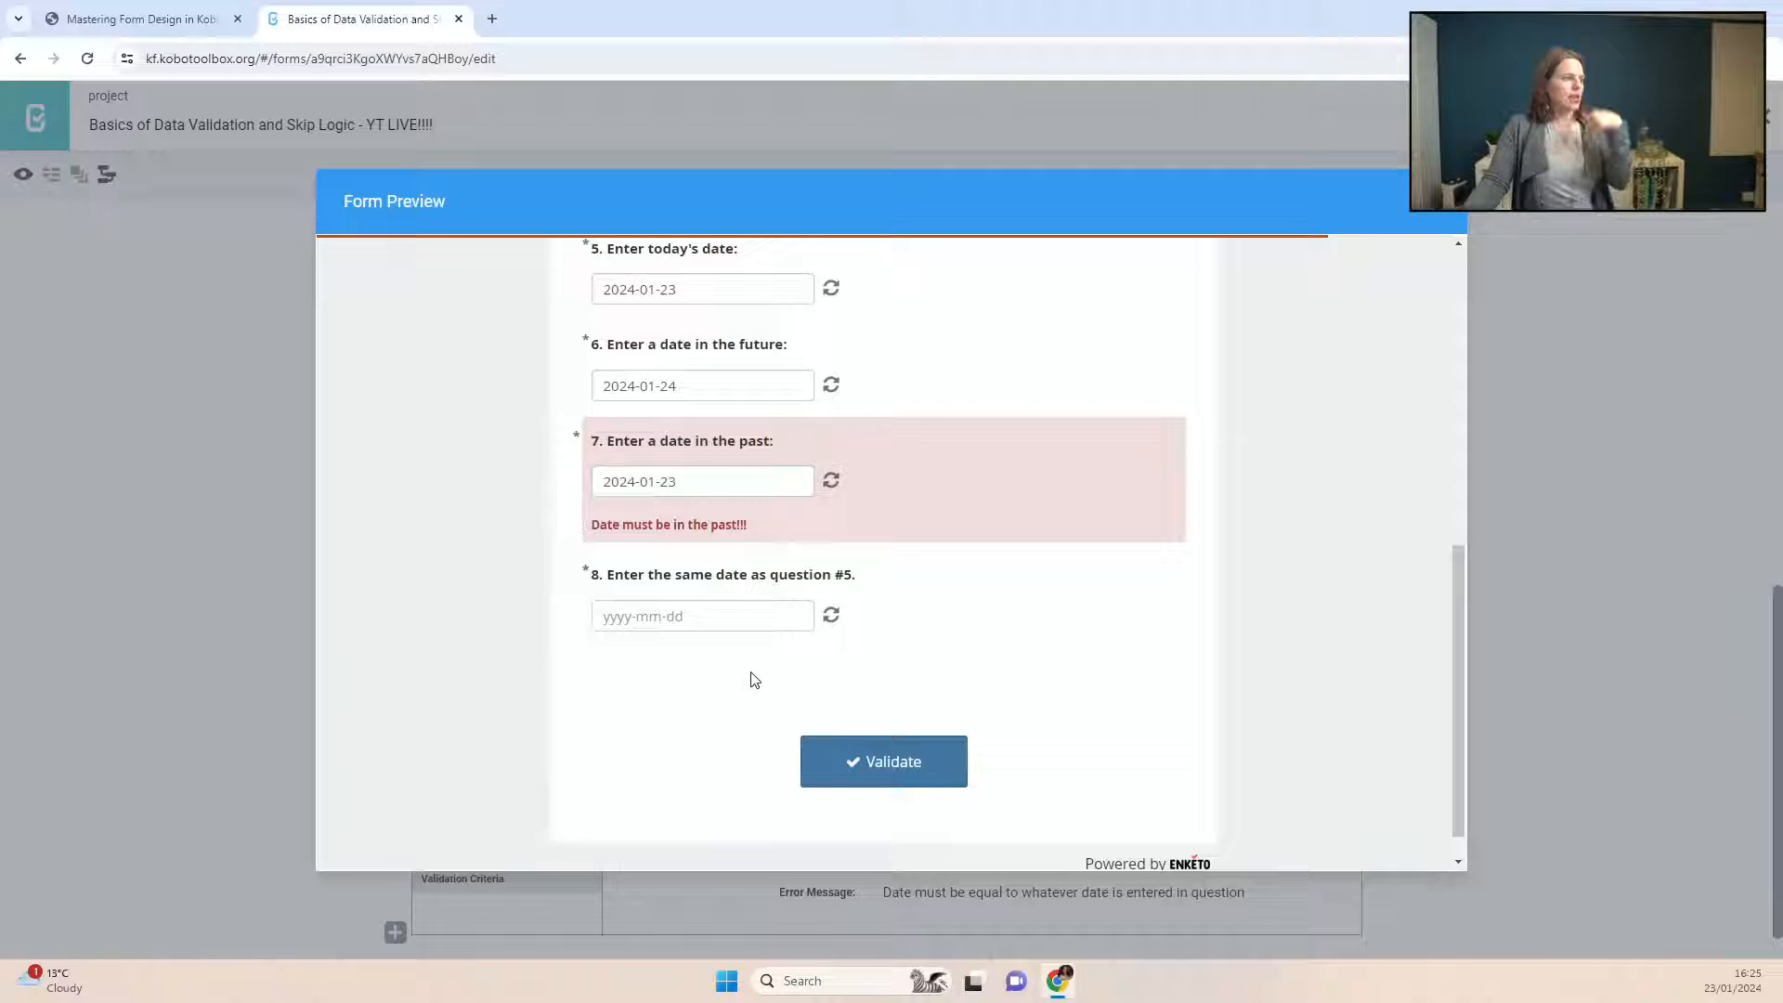
click(701, 479)
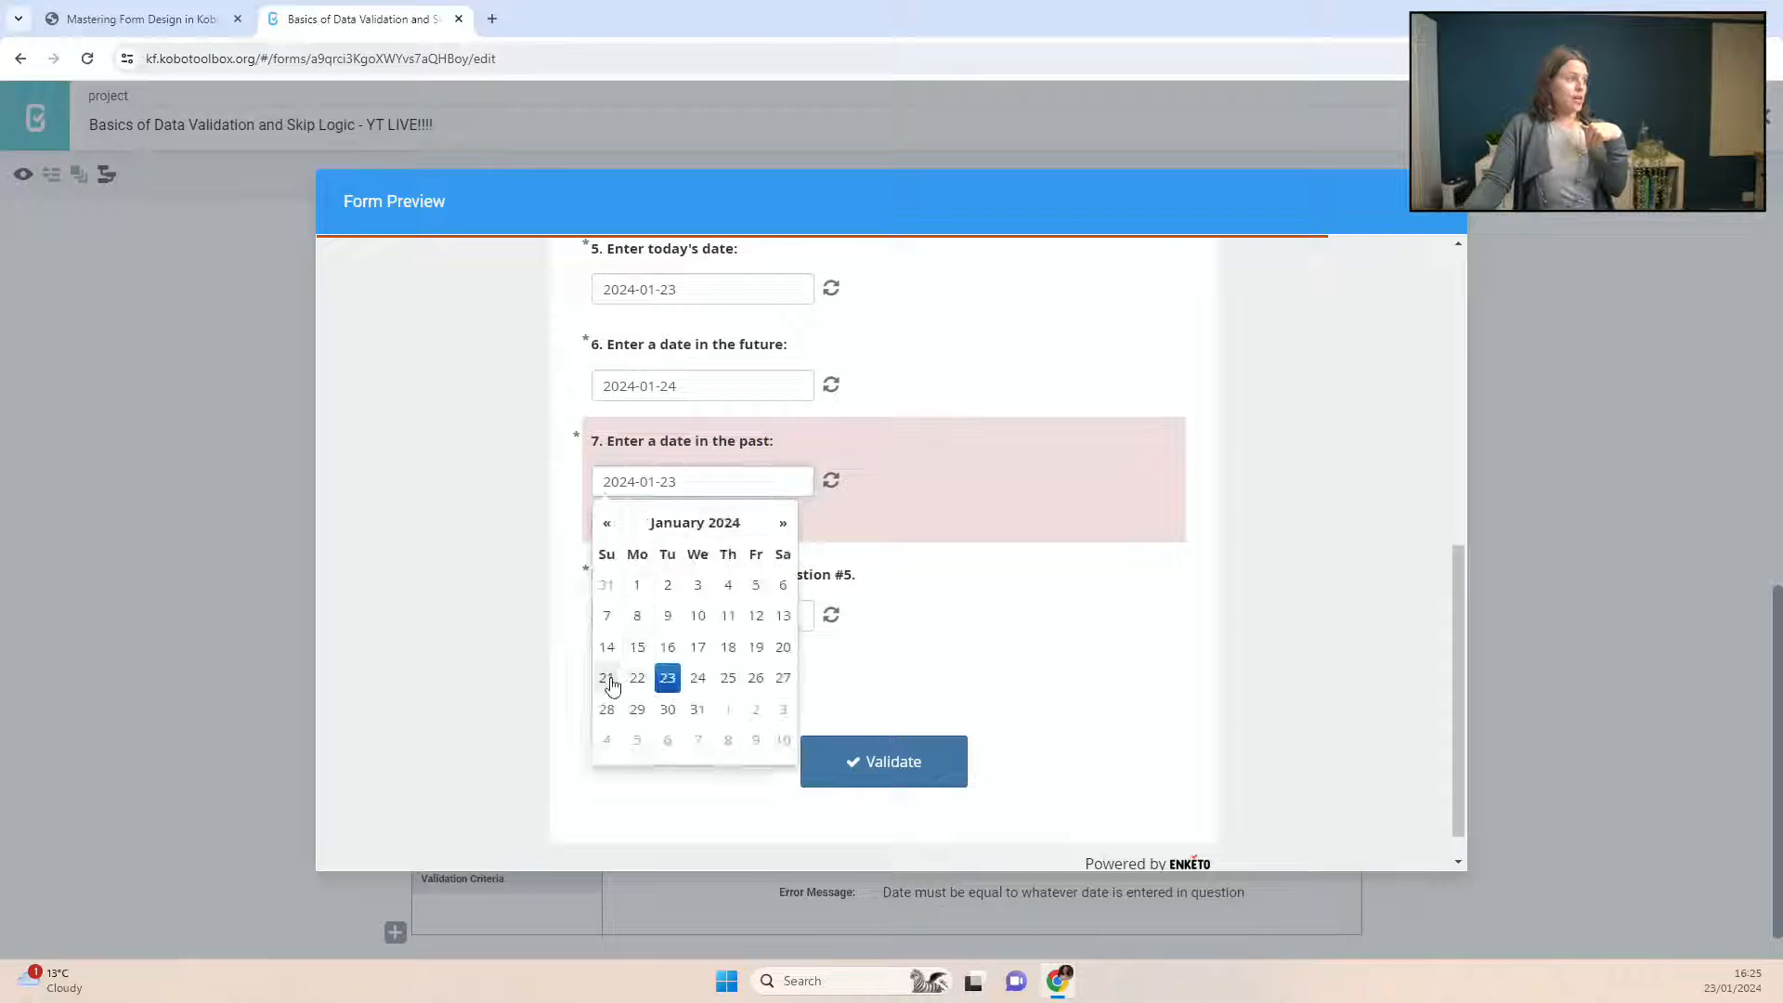
click(610, 679)
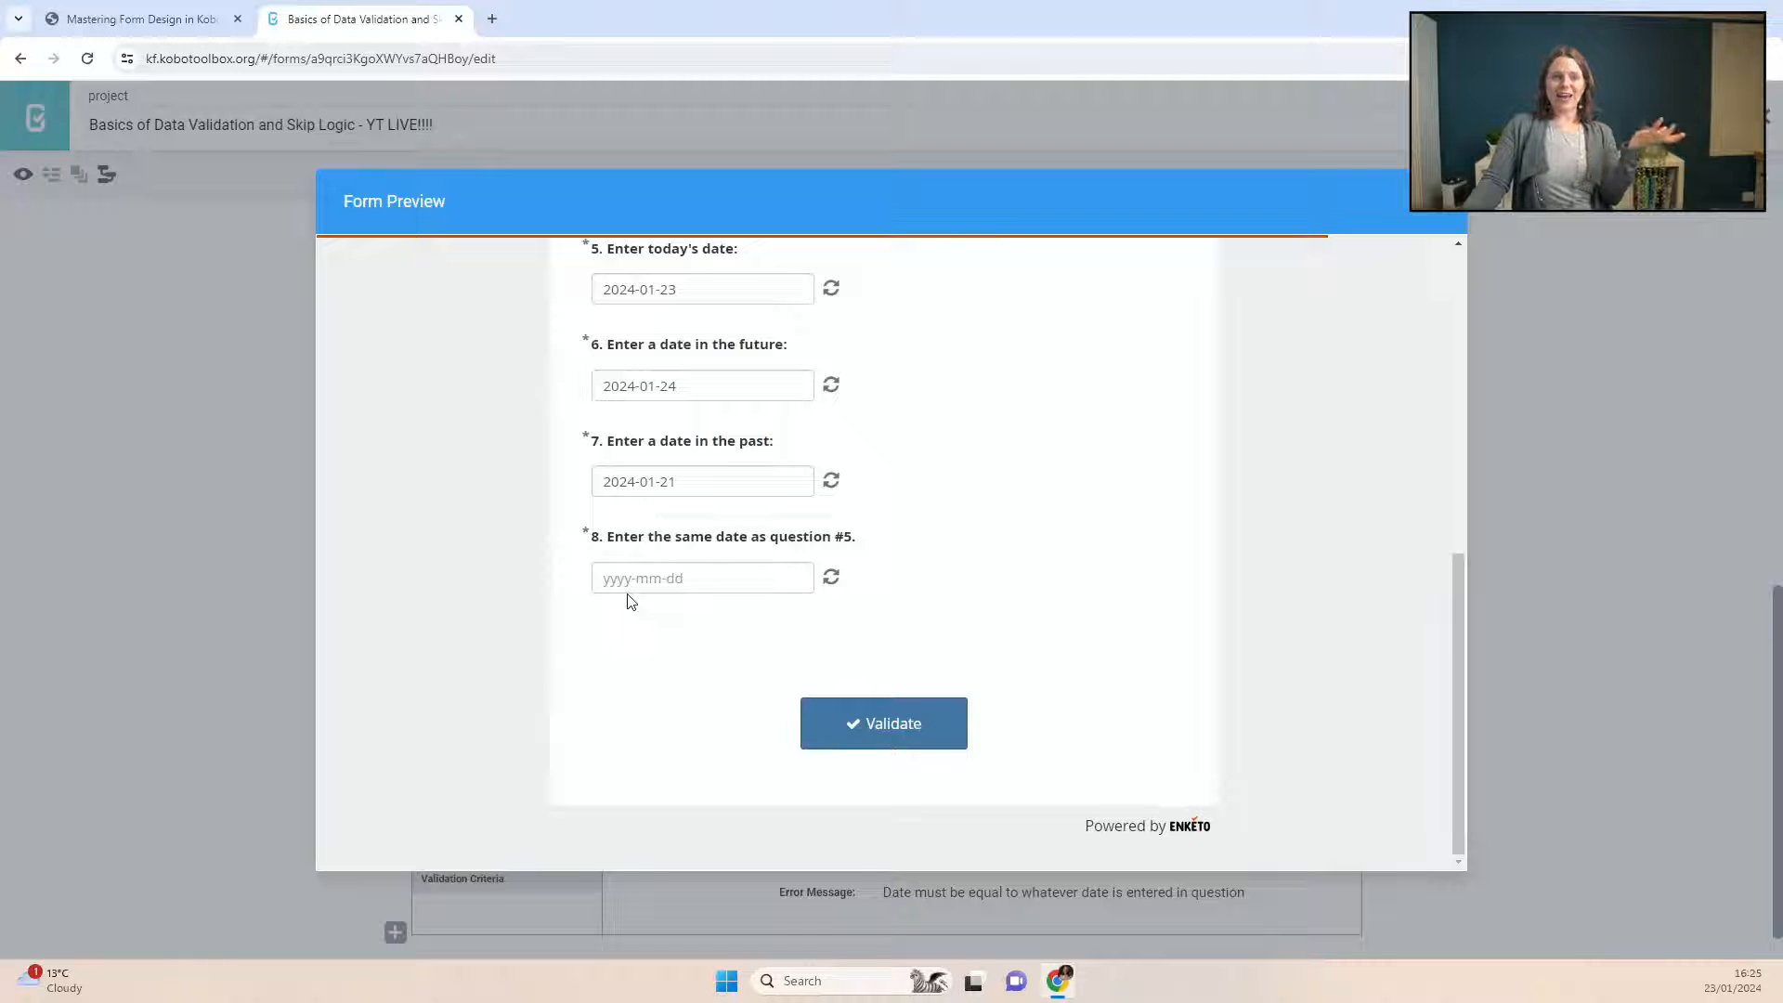
Step: Answer question 8 in the preview with question 5's date, 2024-01-23
click(673, 581)
scroll(877, 636, up, 2)
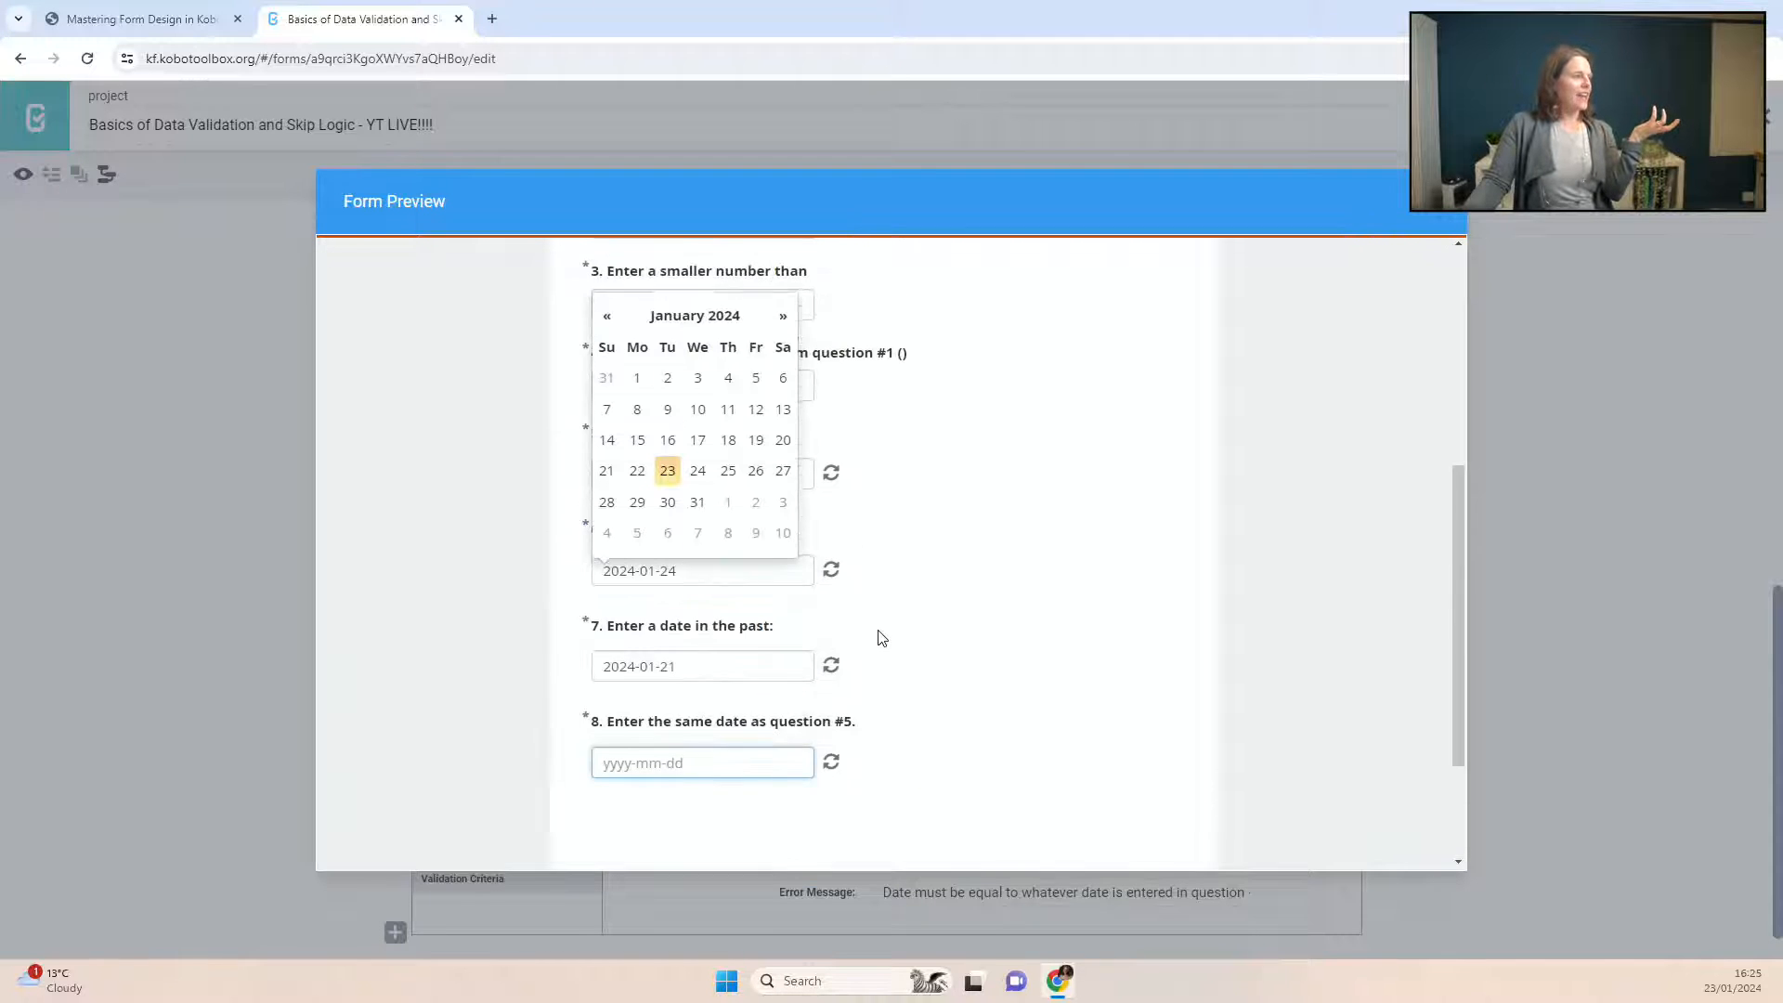
click(667, 471)
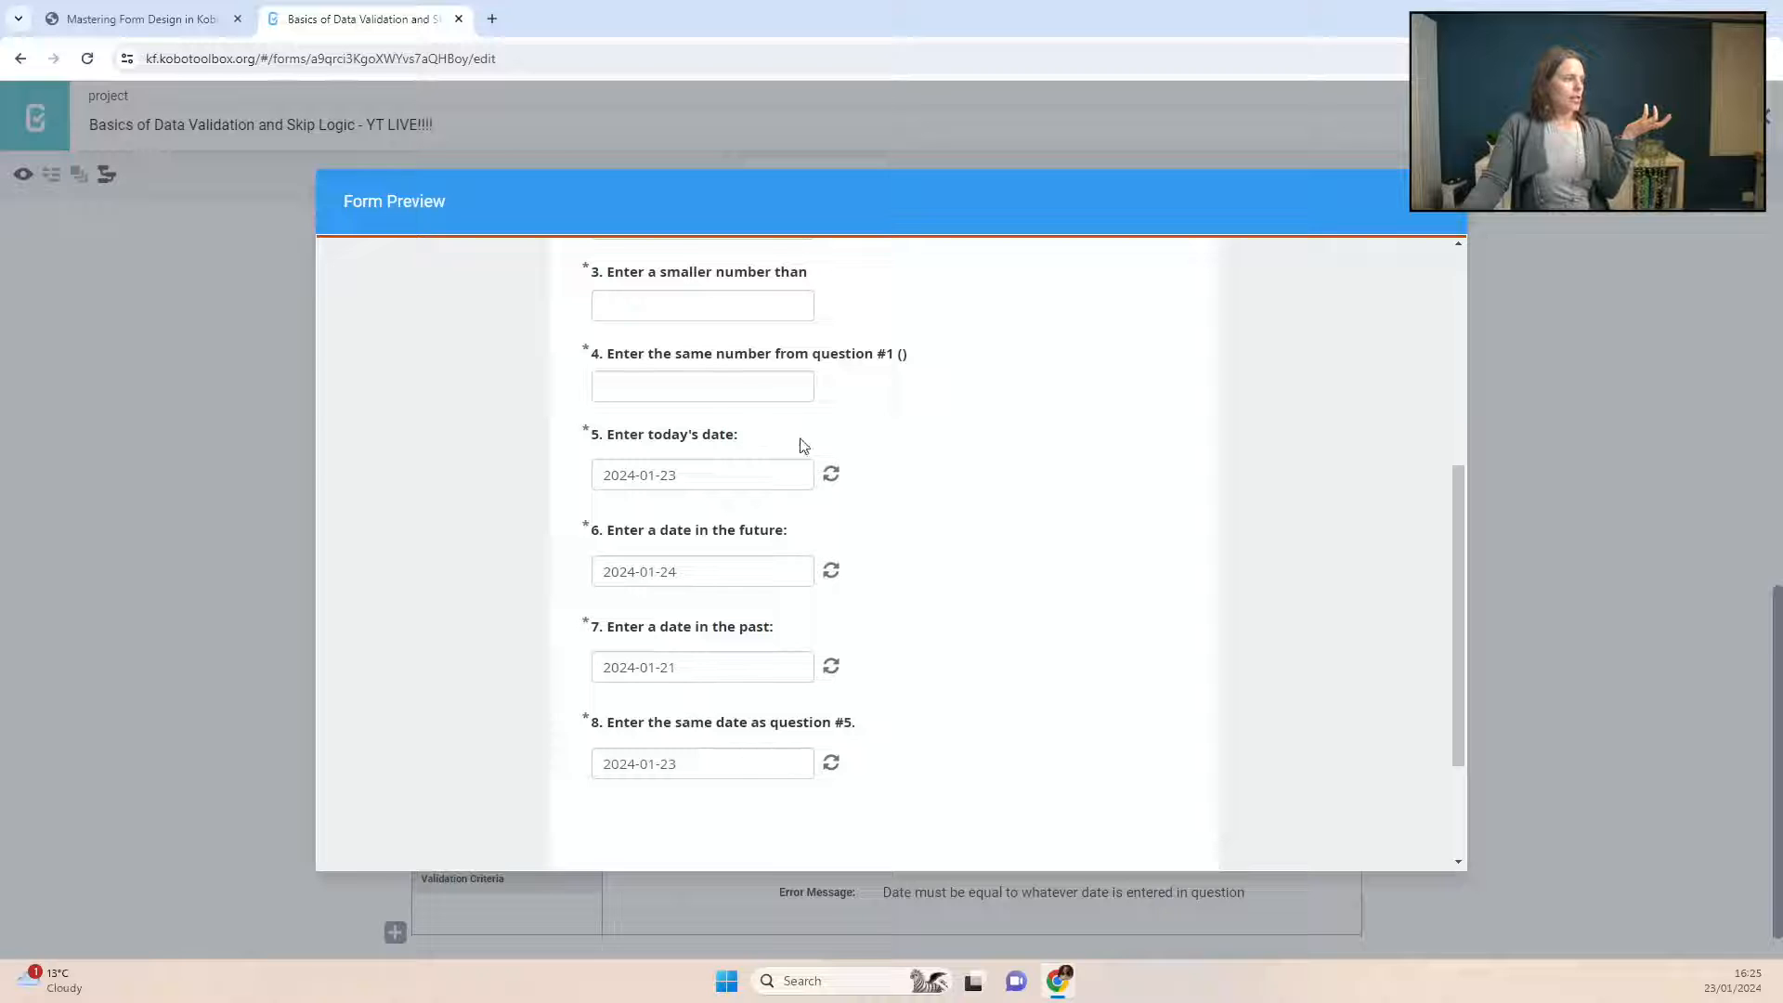
Step: Test the preview with 2024-01-02 in question 5 and the same date in question 8
click(674, 480)
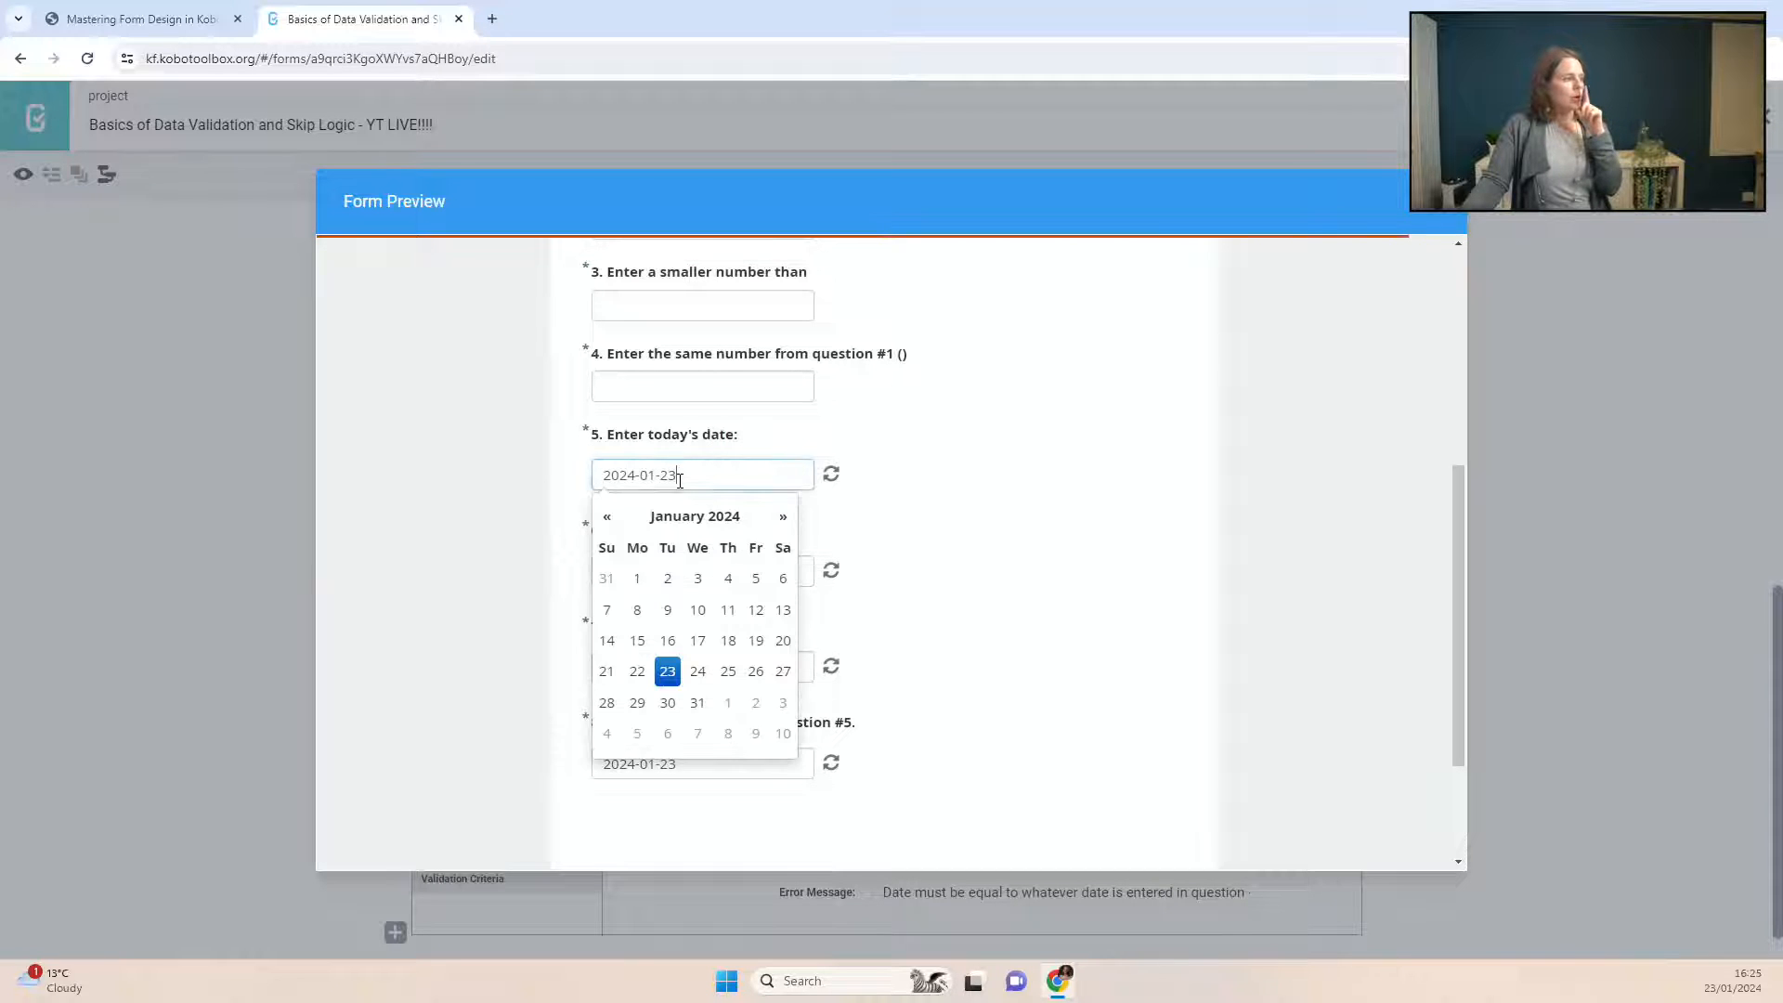
click(671, 579)
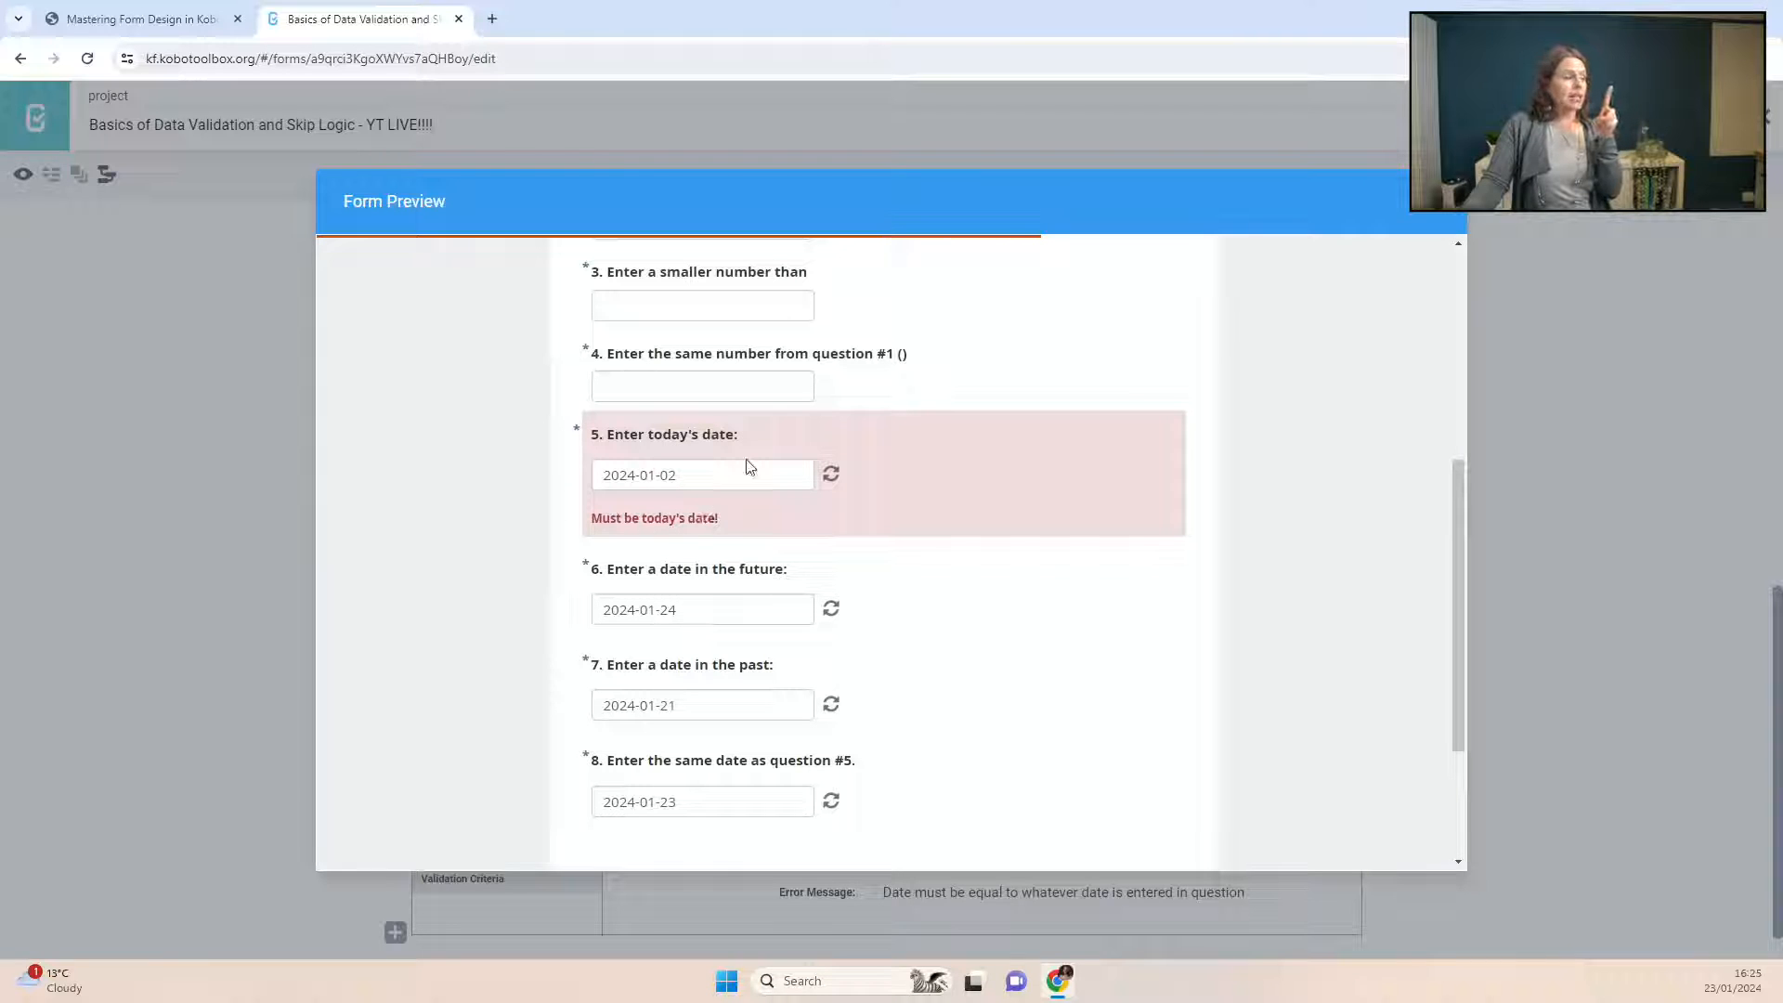
click(701, 802)
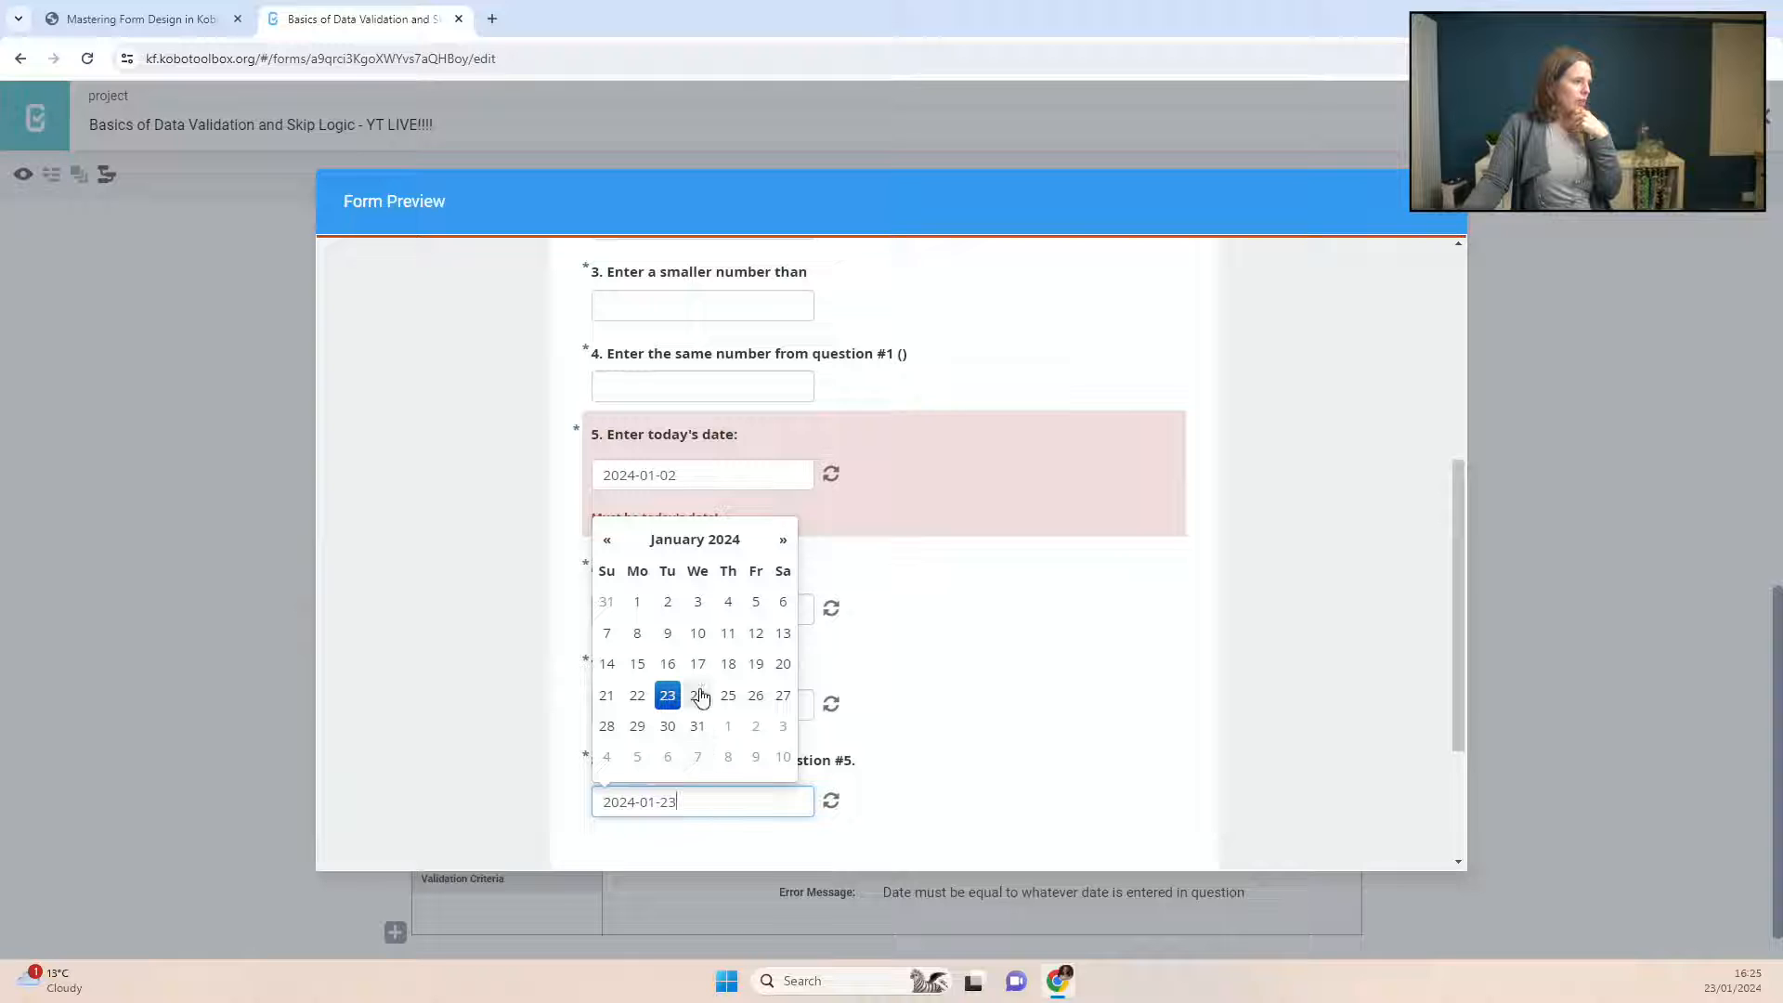
click(668, 602)
click(688, 804)
click(922, 818)
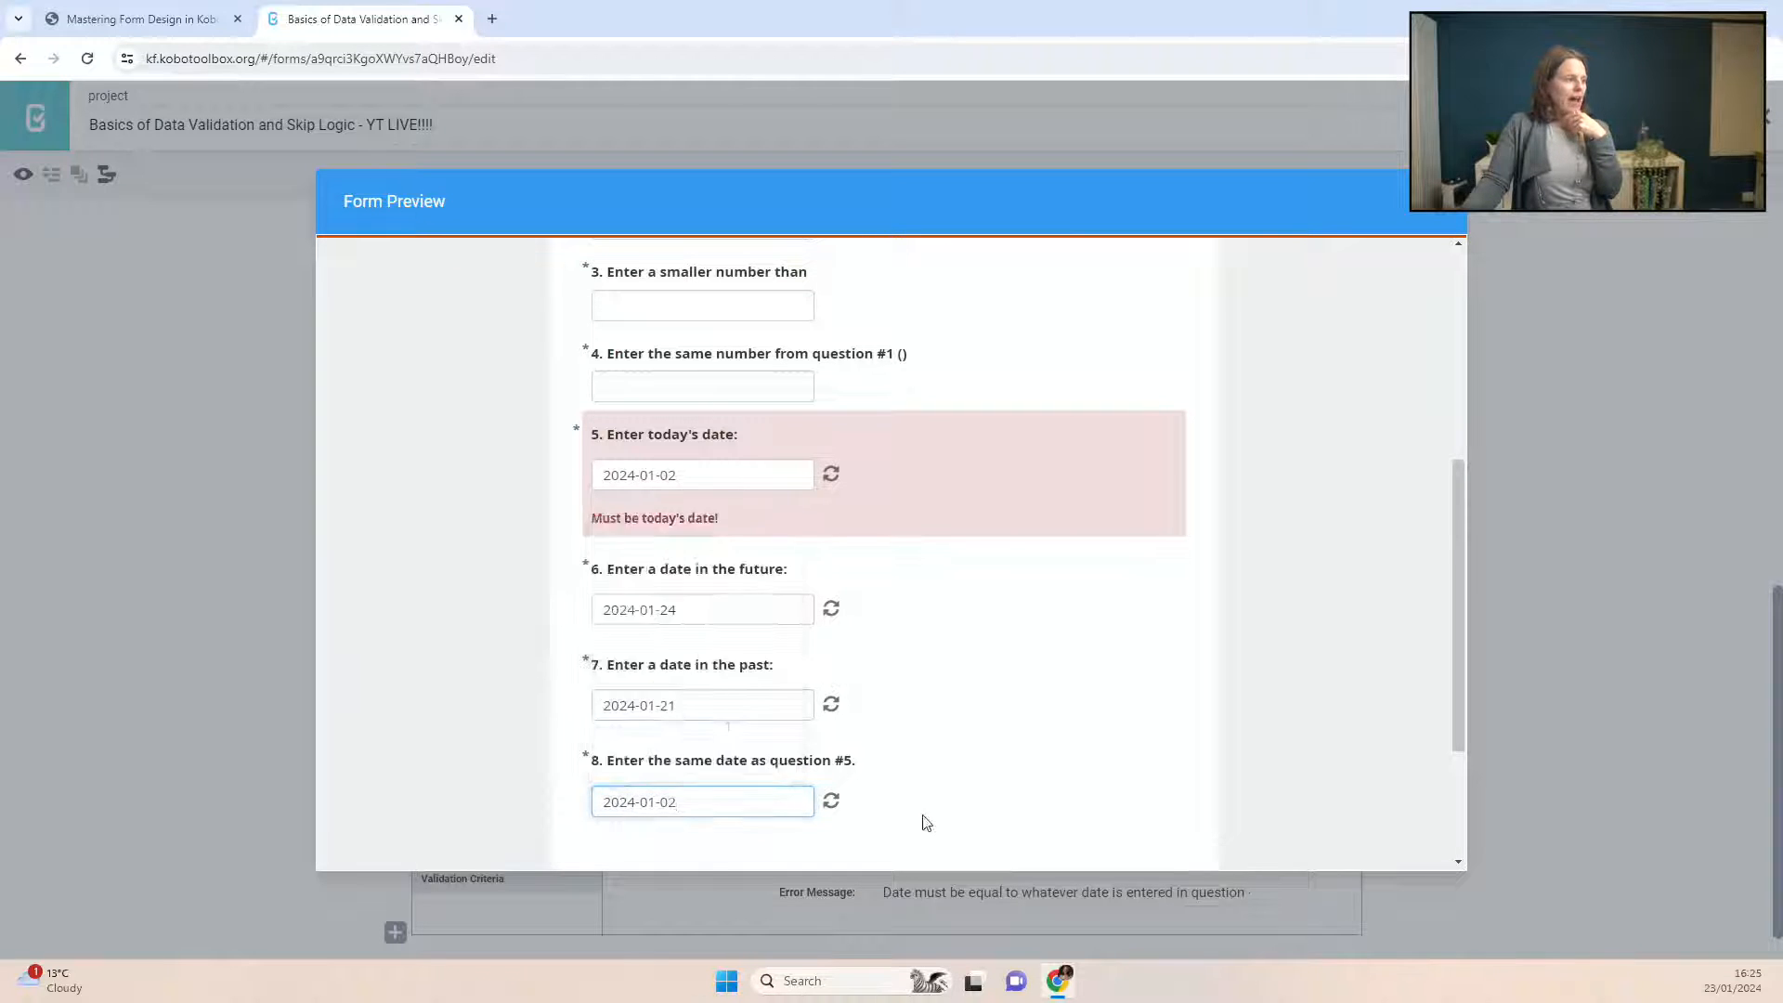
Step: Test question 8's matching rule with the non-matching date 2024-01-10, and set its answer back to 2024-01-02
click(877, 496)
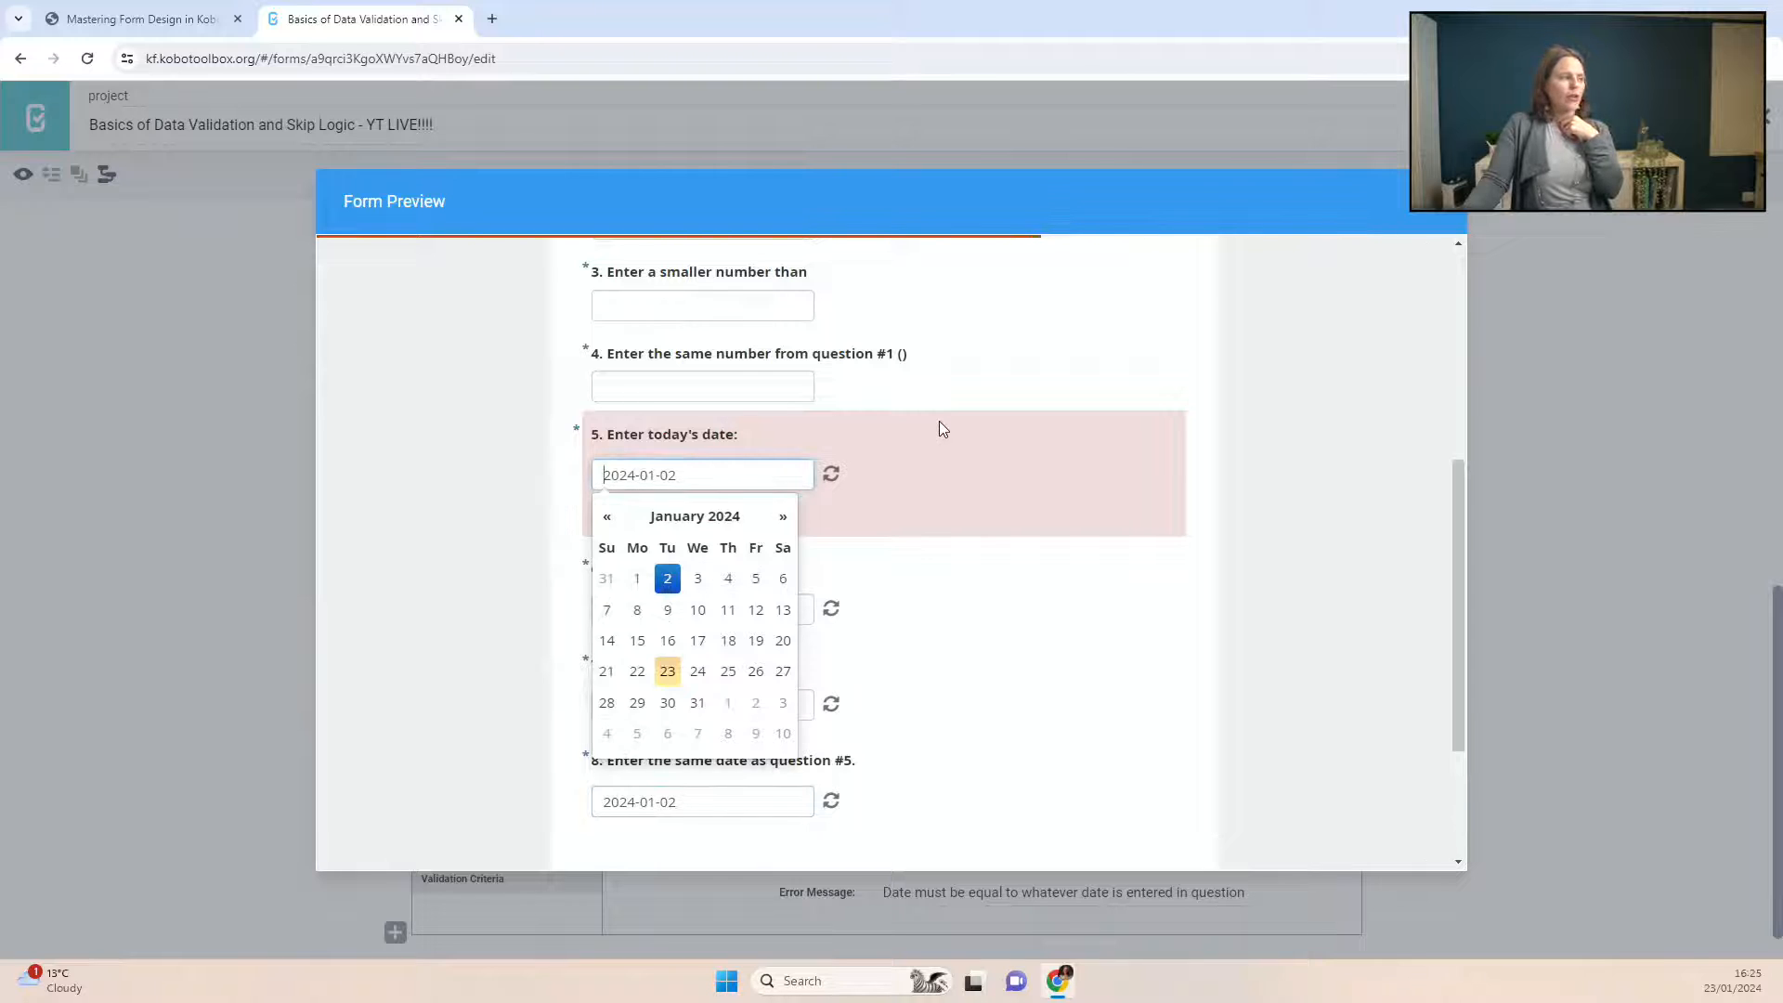
click(1140, 685)
click(533, 733)
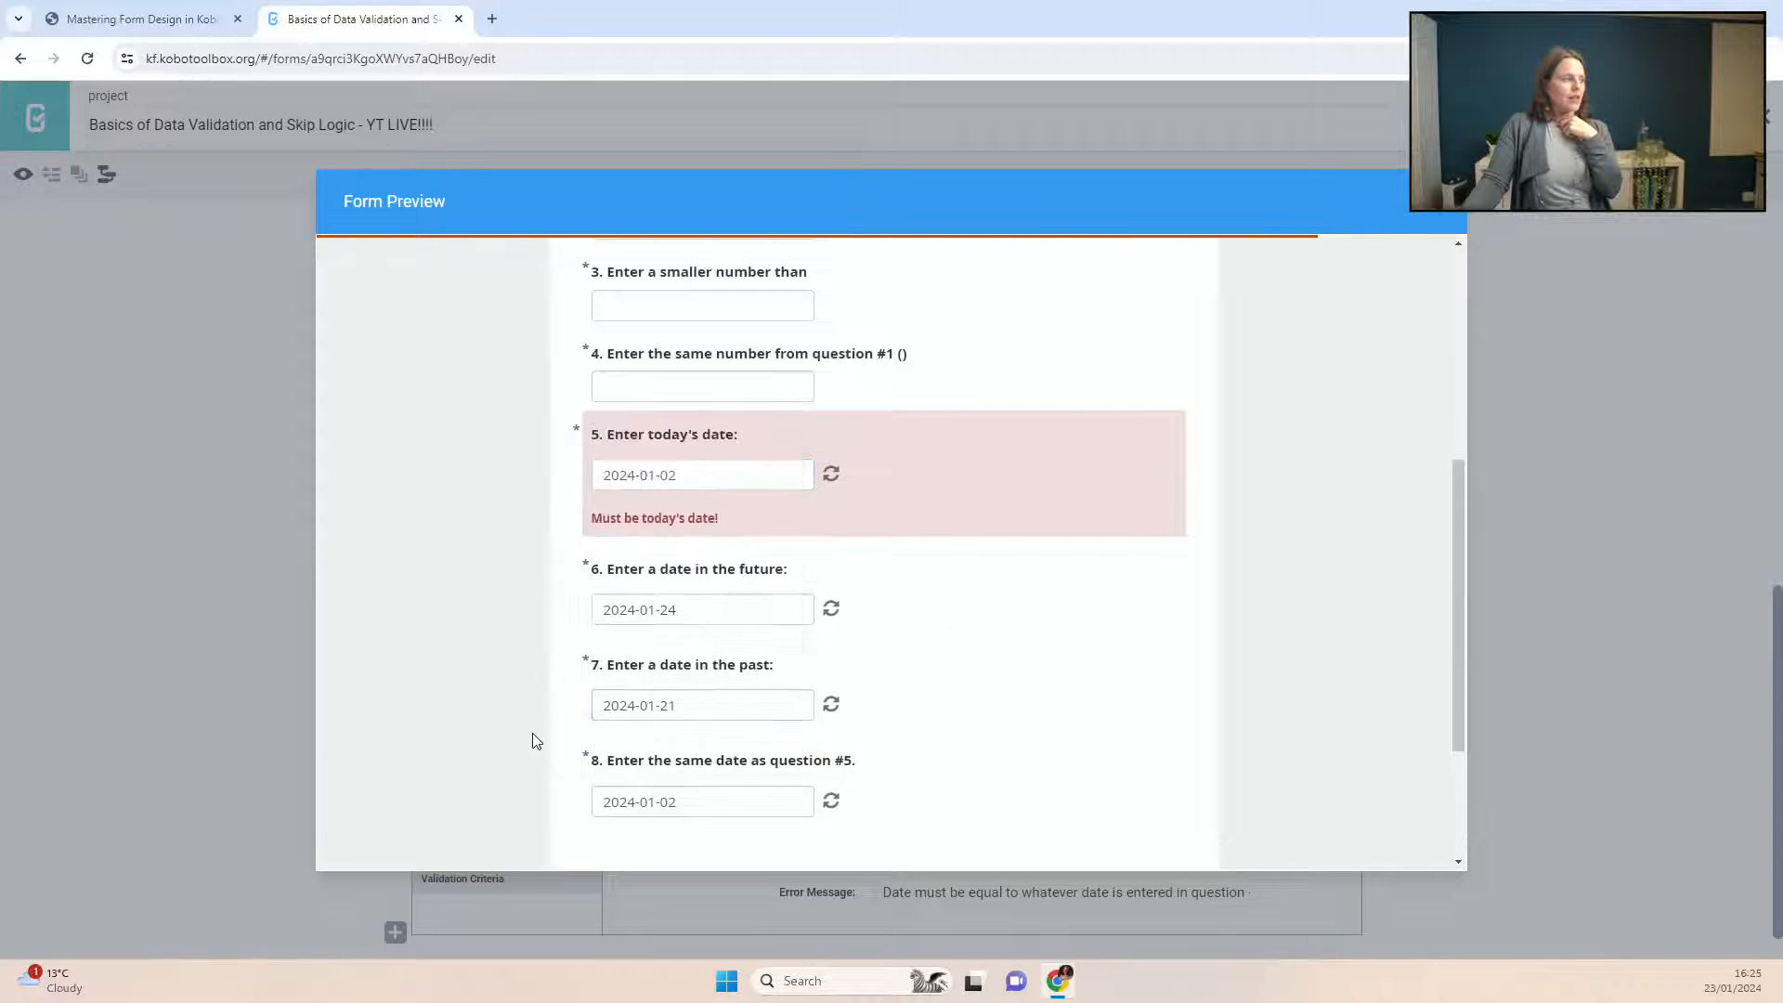
click(686, 792)
click(692, 645)
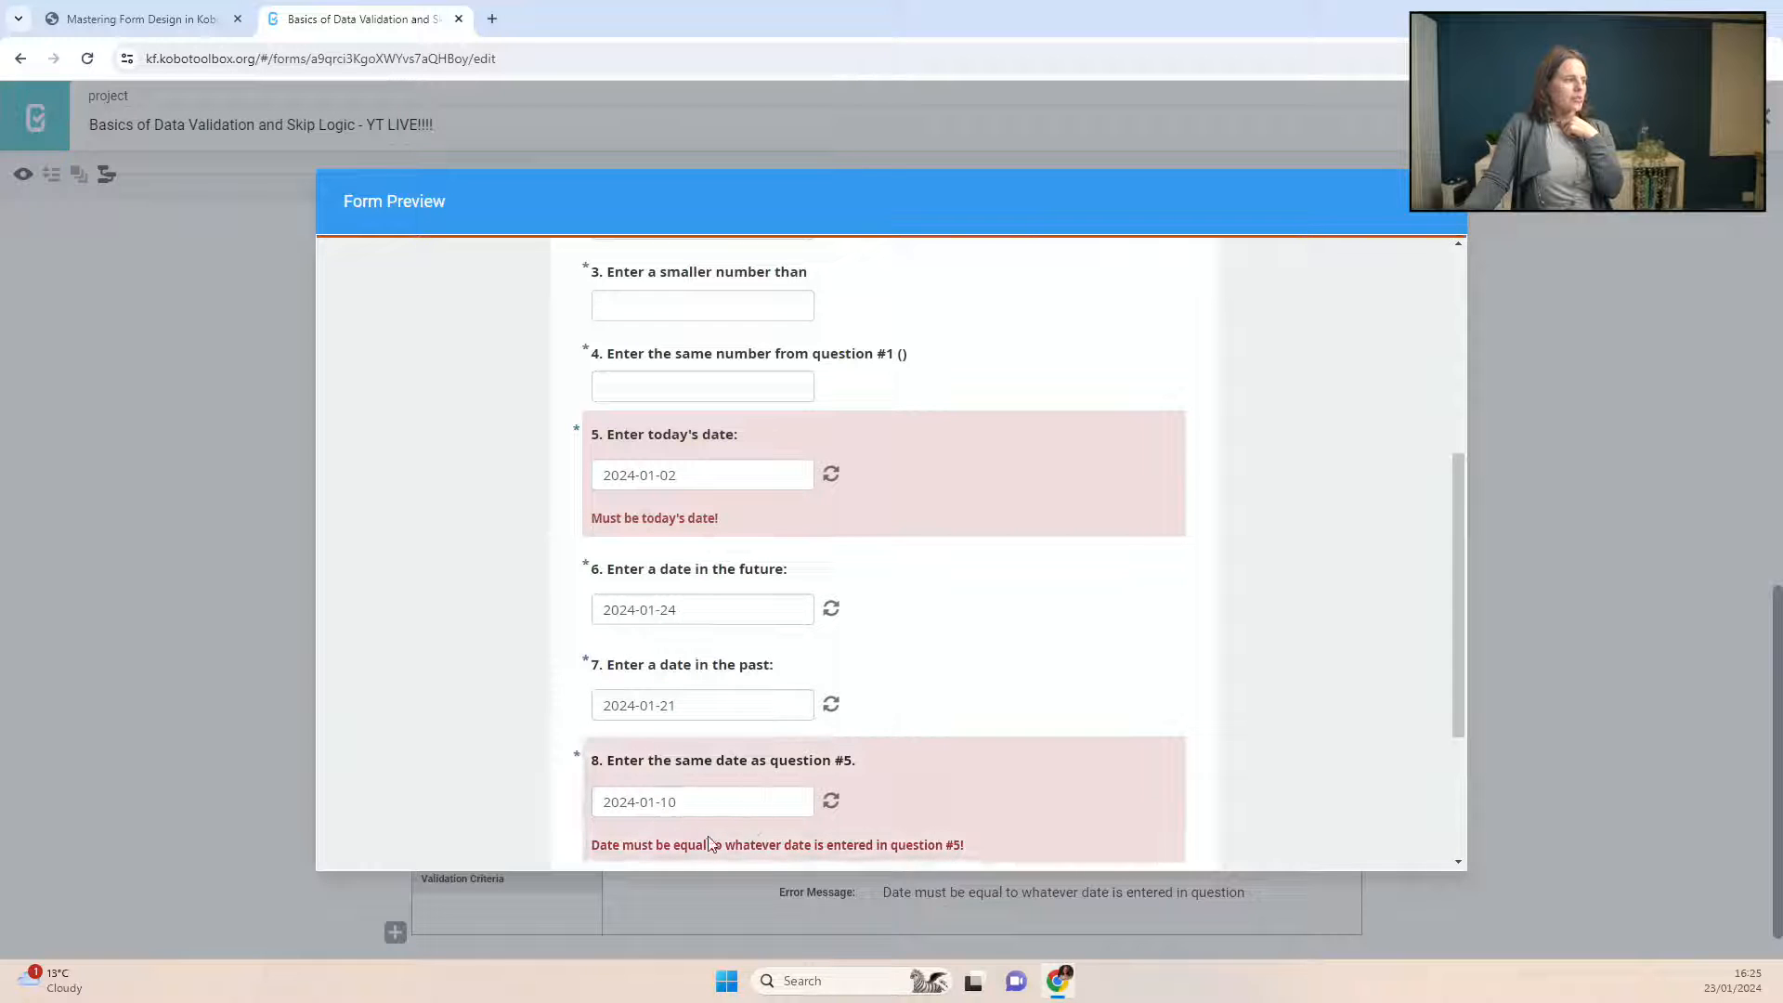
click(688, 801)
click(669, 601)
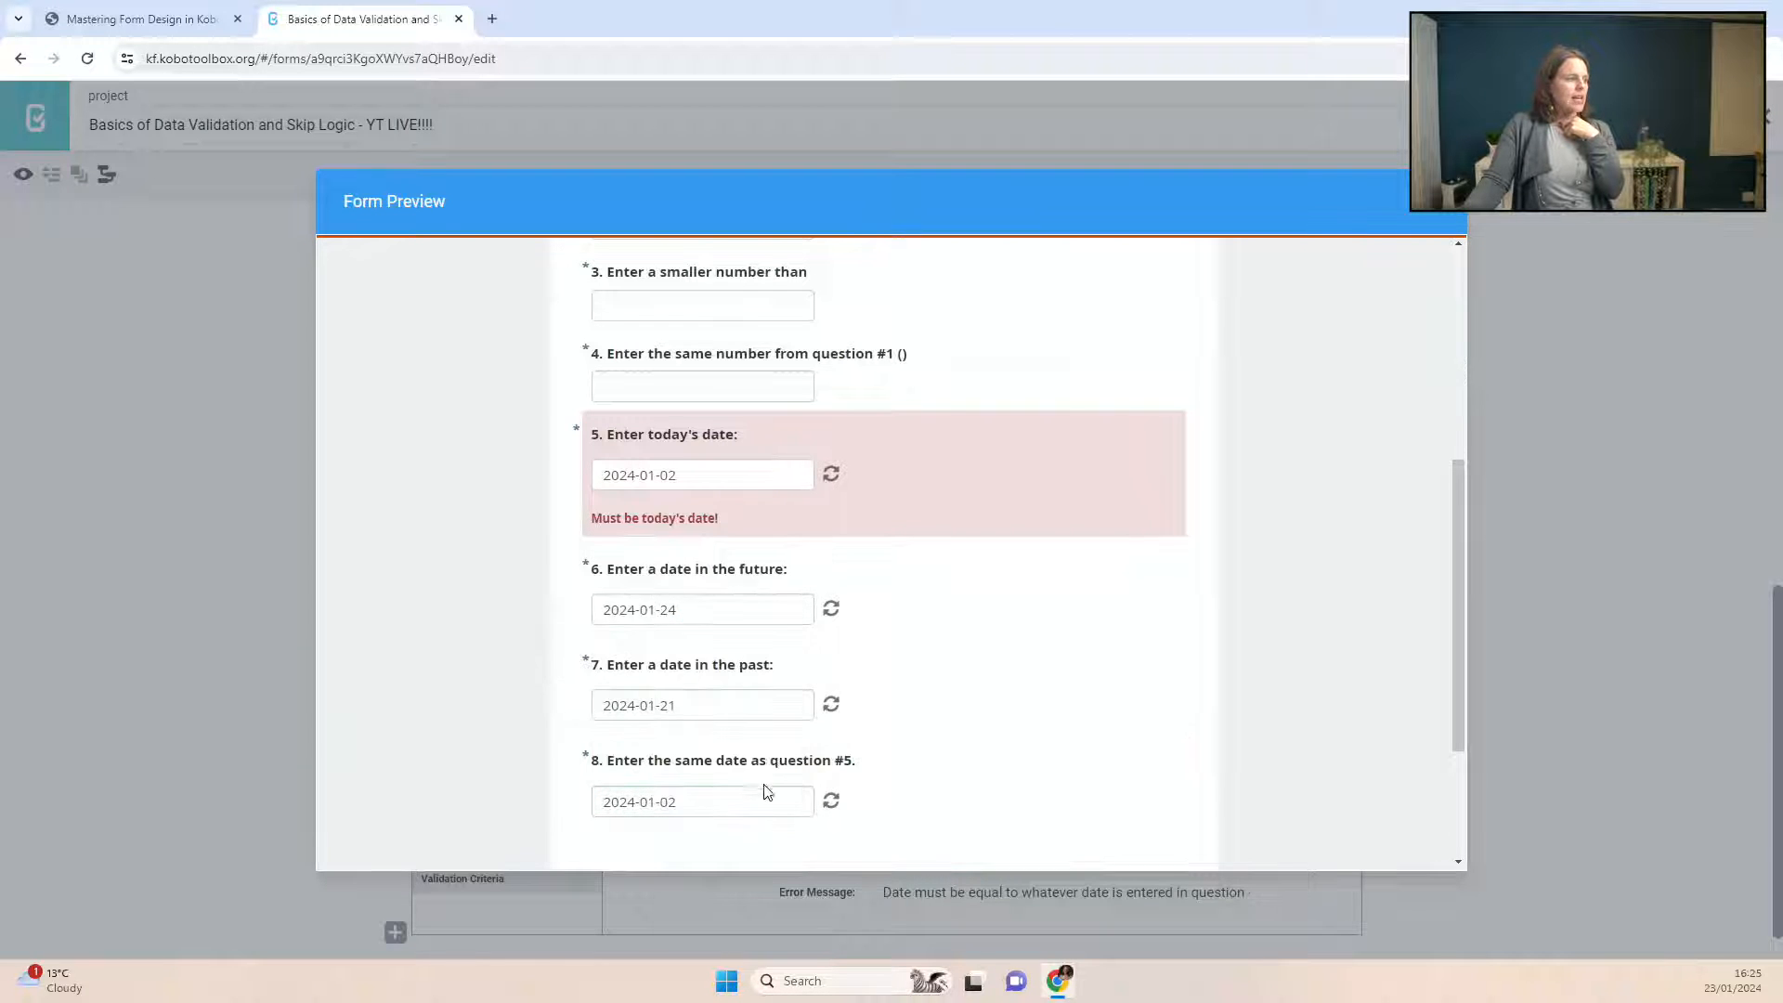
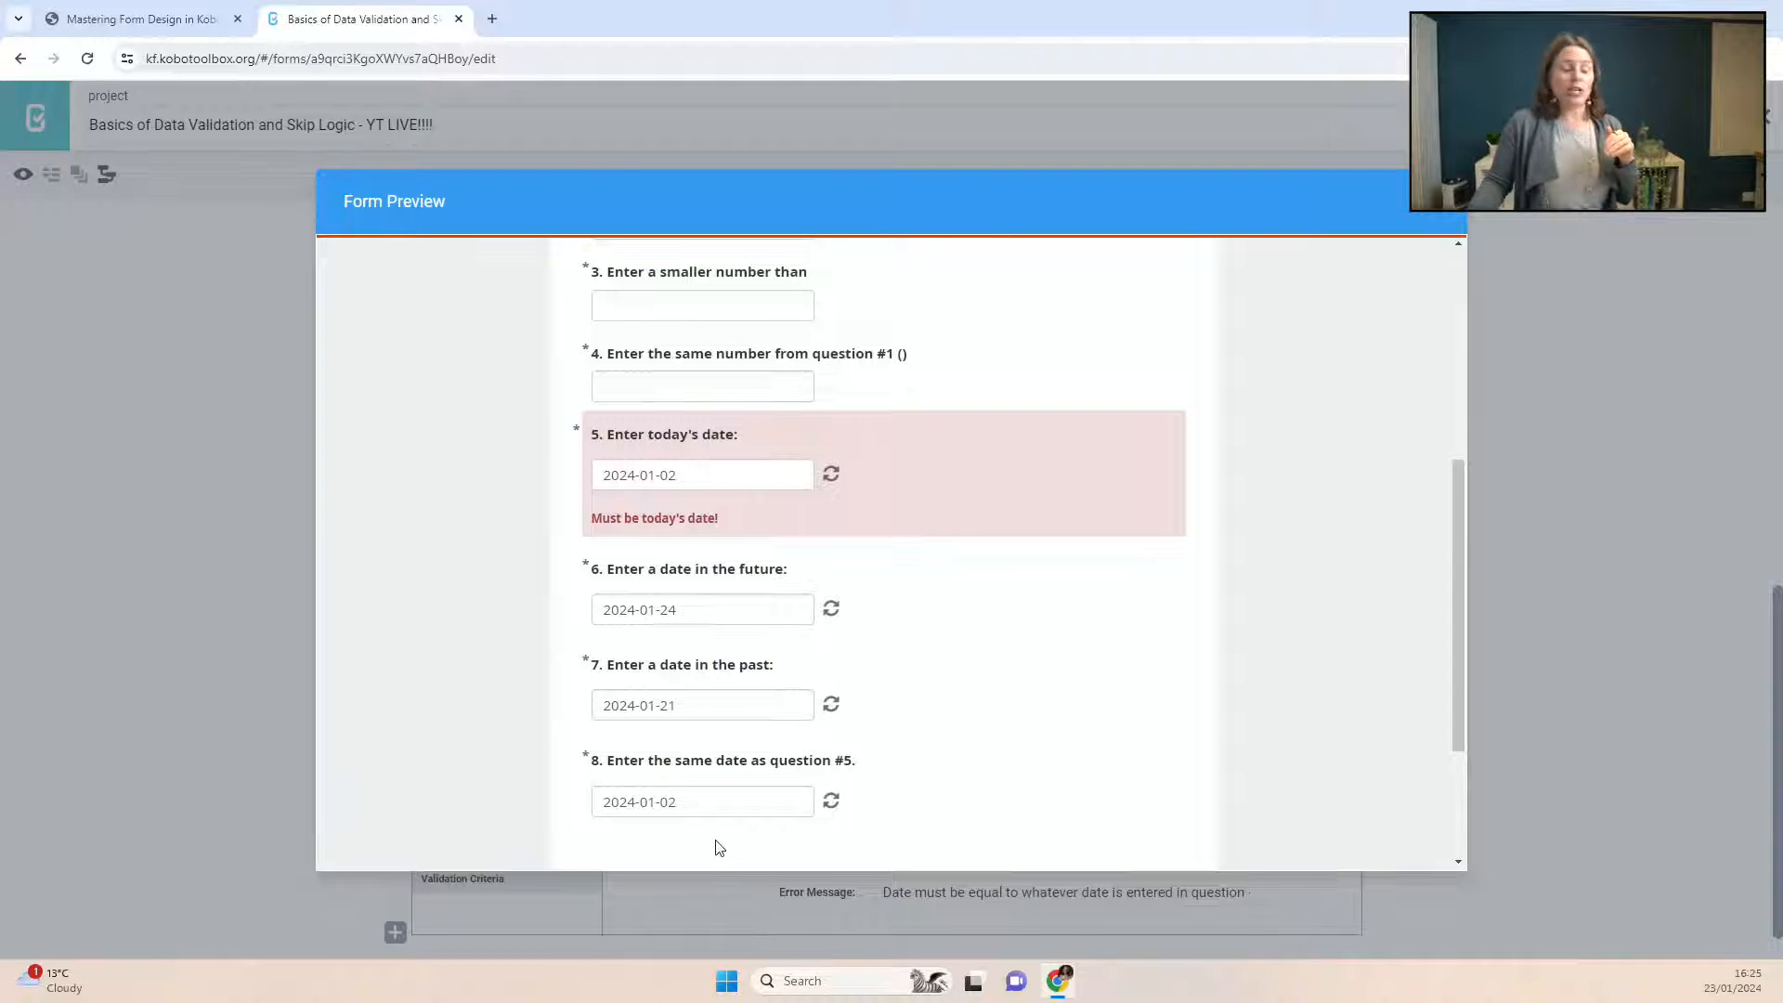
Step: Set the answers to questions 5 and 8 in the preview to 2024-01-23
click(717, 476)
click(666, 656)
click(681, 764)
click(668, 657)
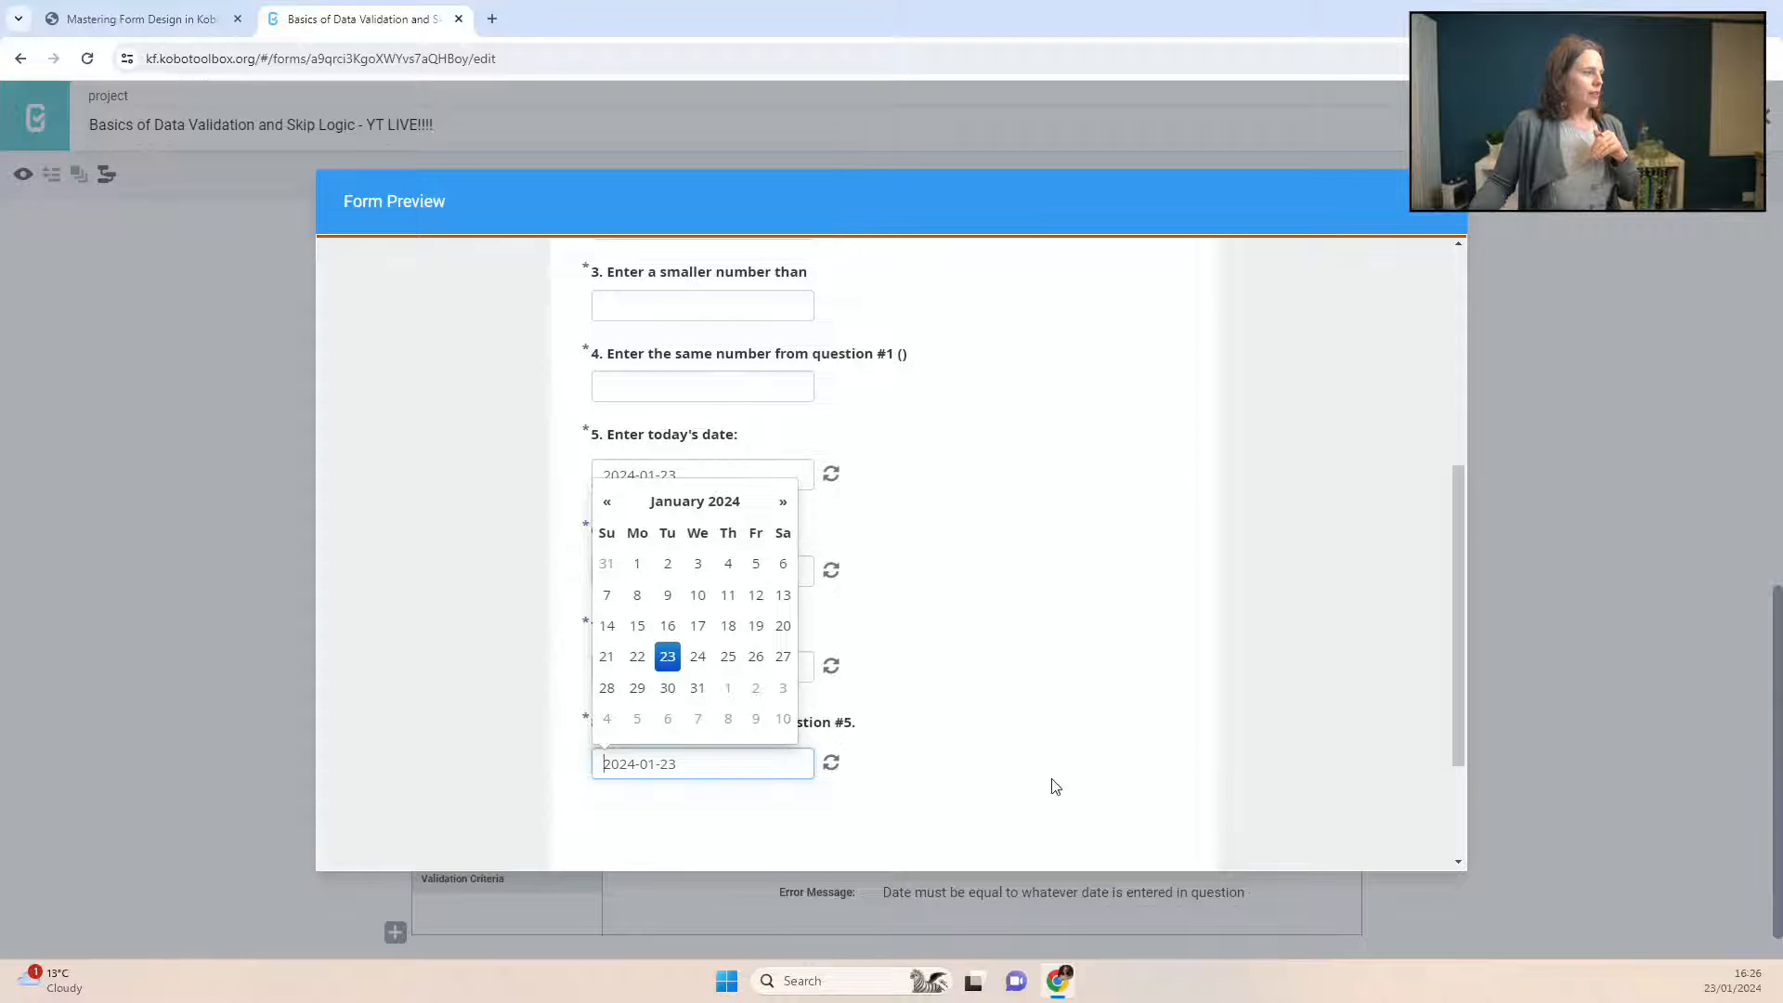
Step: Validate the previewed form, dismiss the alert, review the flagged questions and close the preview
scroll(1014, 801, down, 2)
click(885, 734)
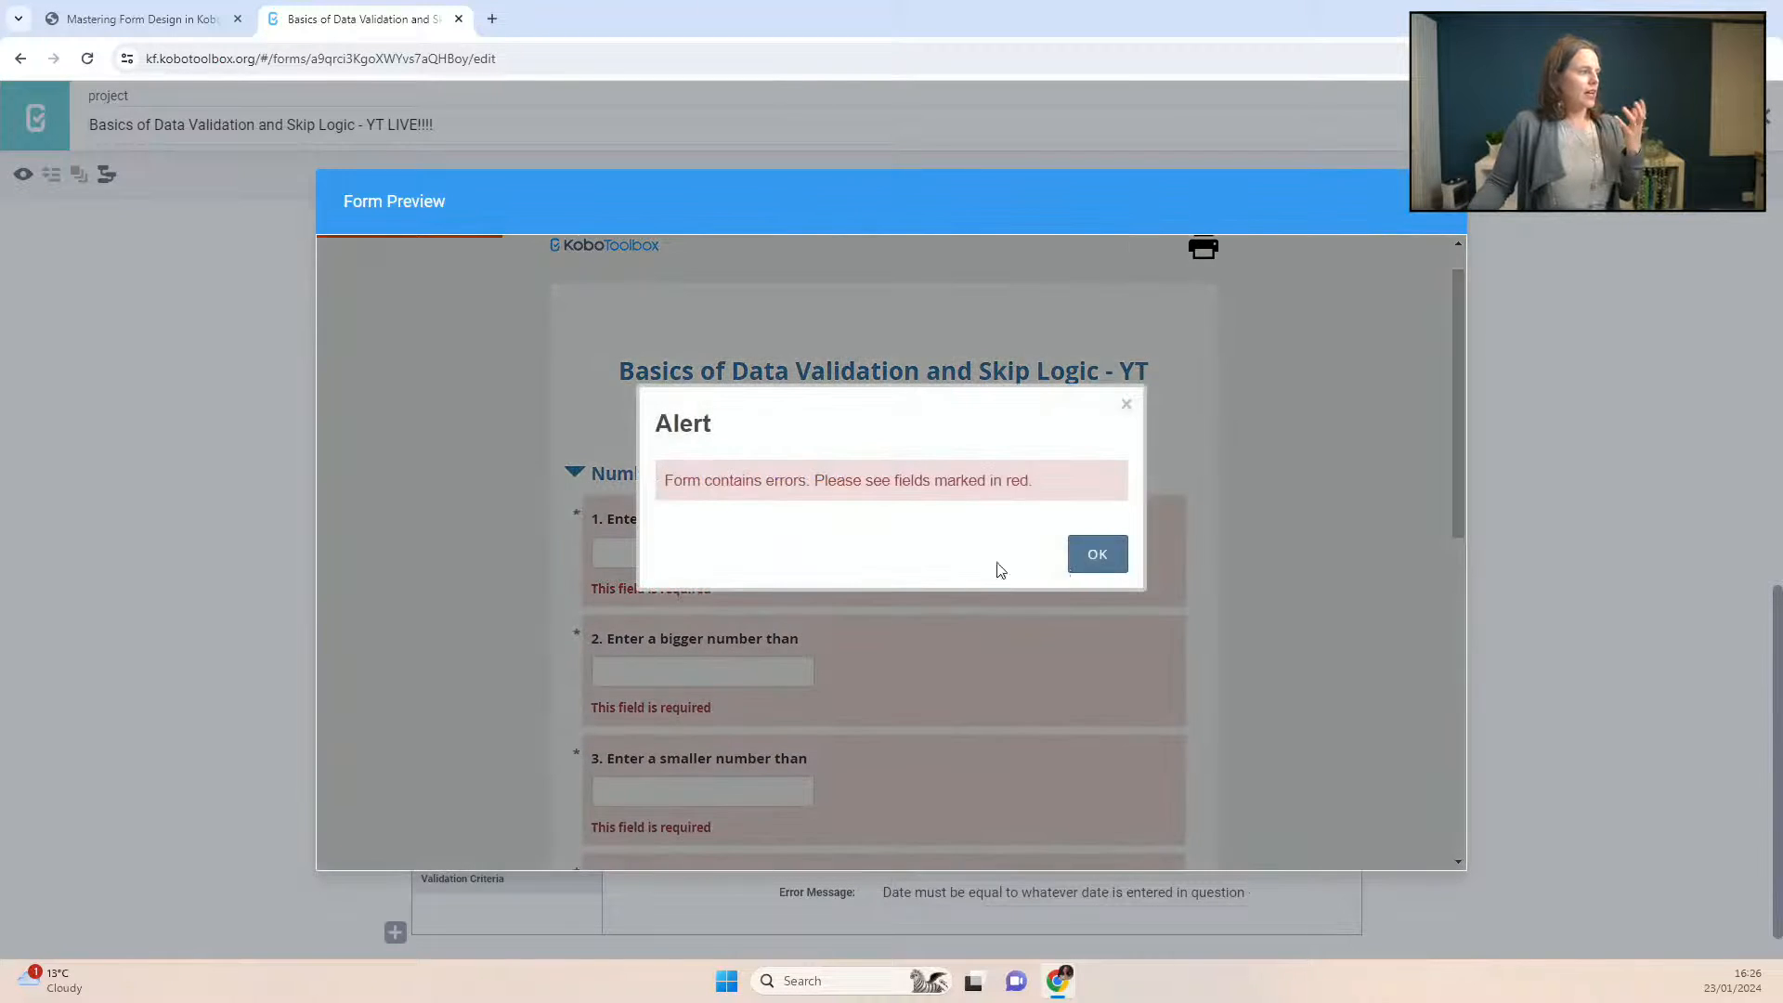
click(1095, 557)
scroll(824, 765, down, 5)
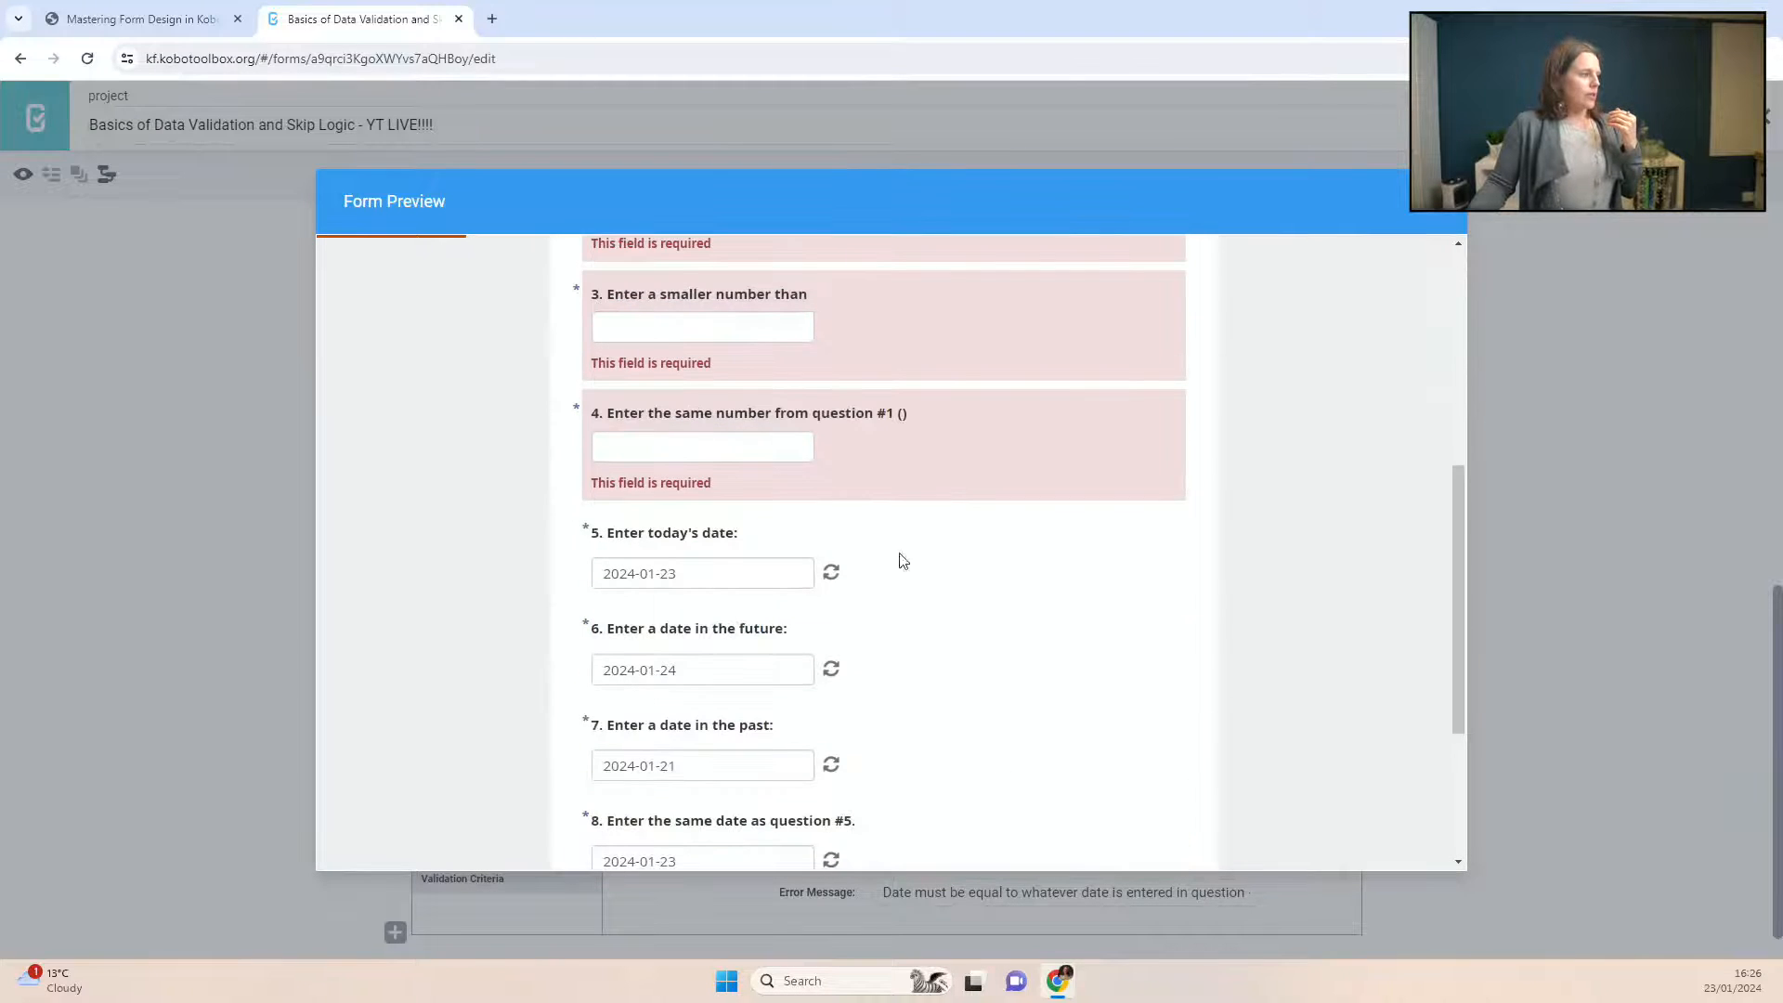
click(1436, 213)
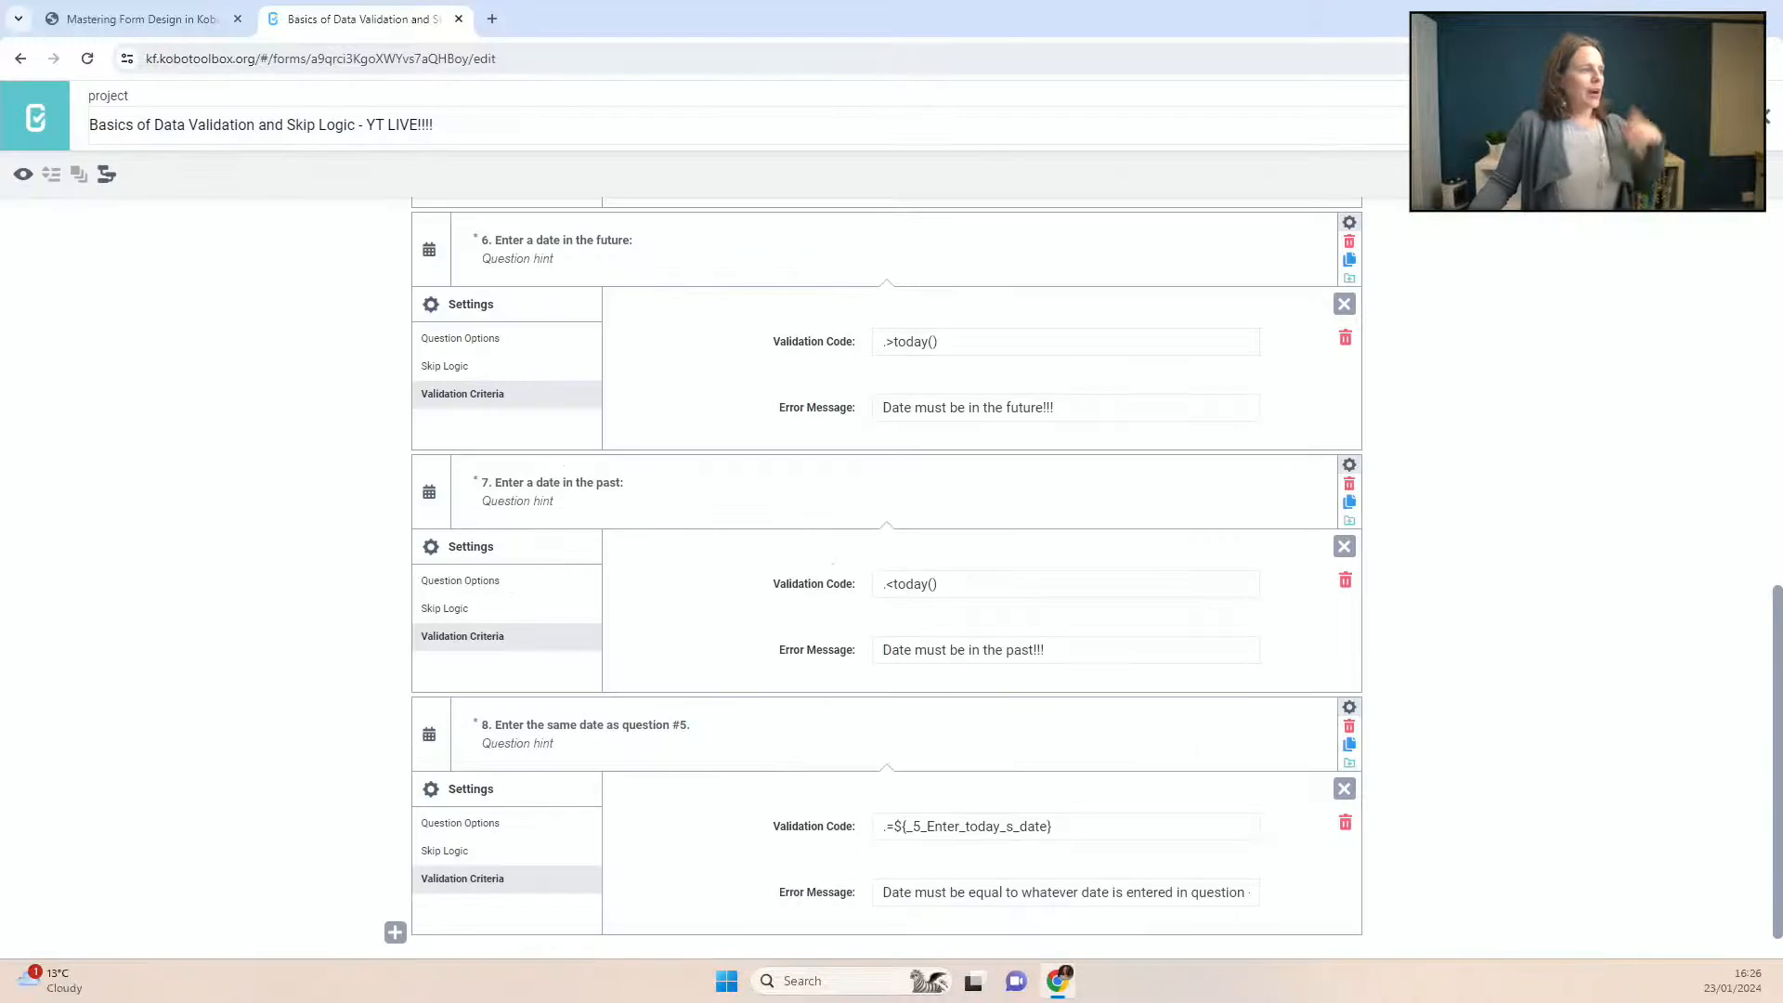
Step: Close the open settings of date questions 5 to 8
scroll(1362, 450, up, 7)
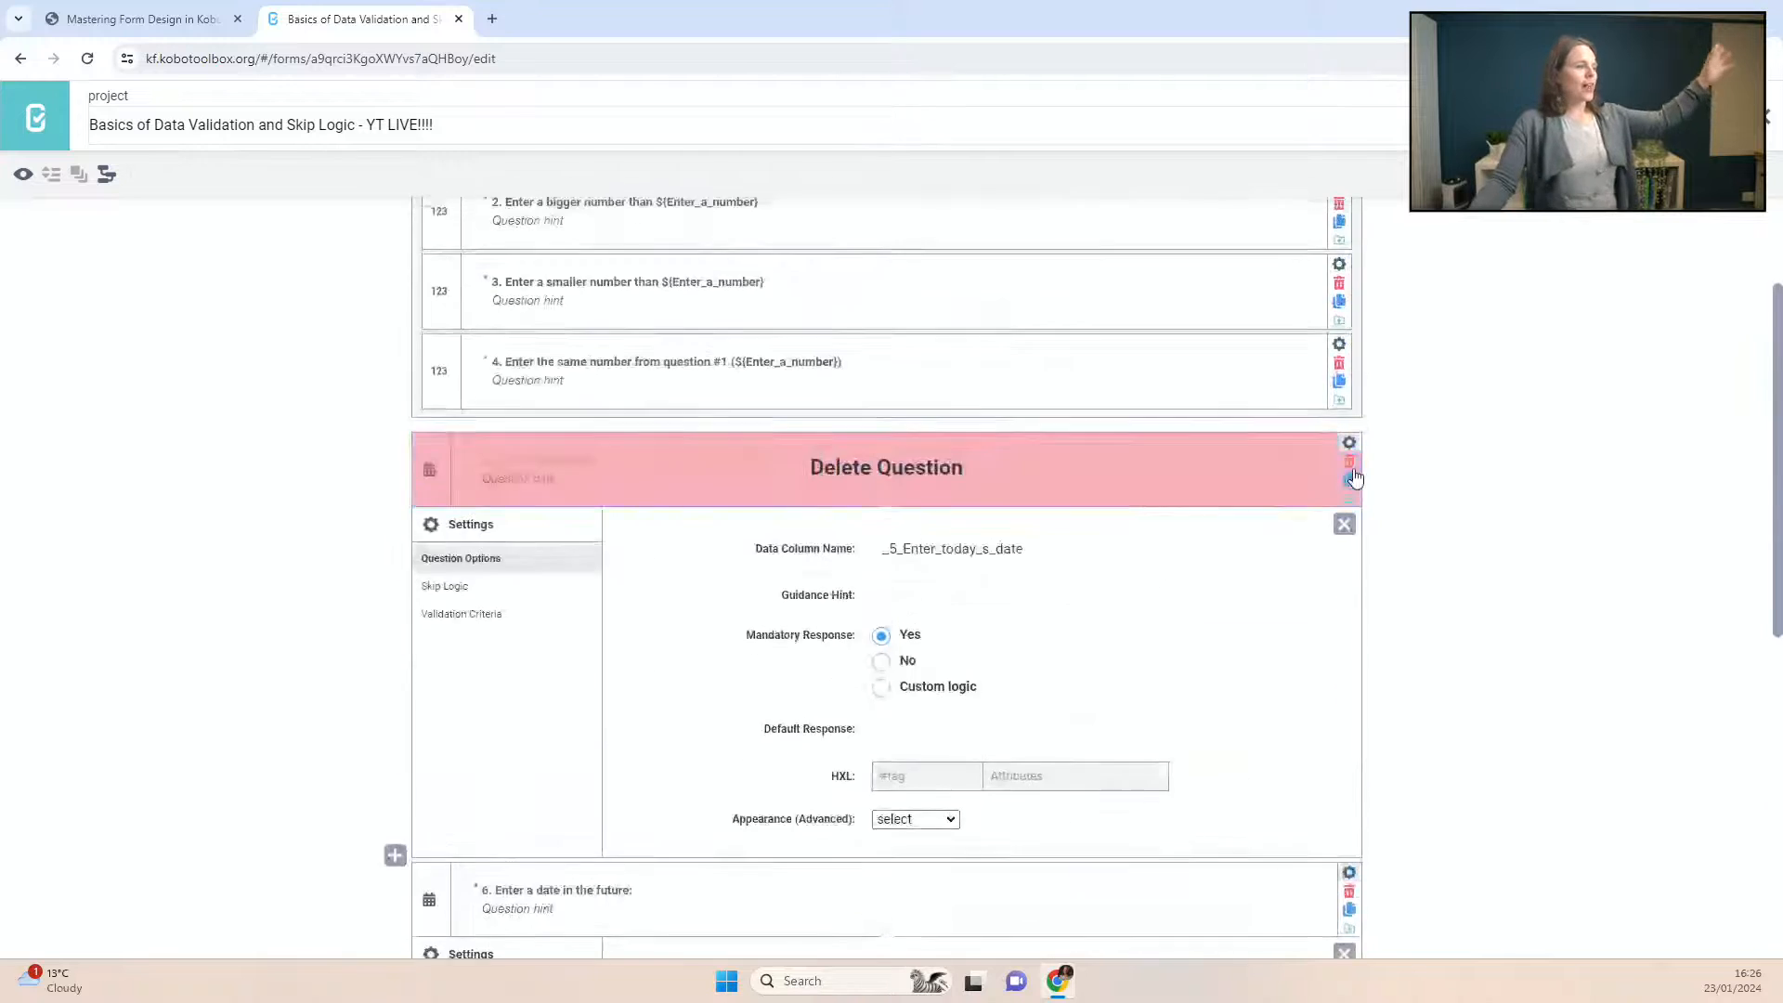
scroll(1346, 474, down, 5)
click(1344, 489)
scroll(1393, 530, up, 4)
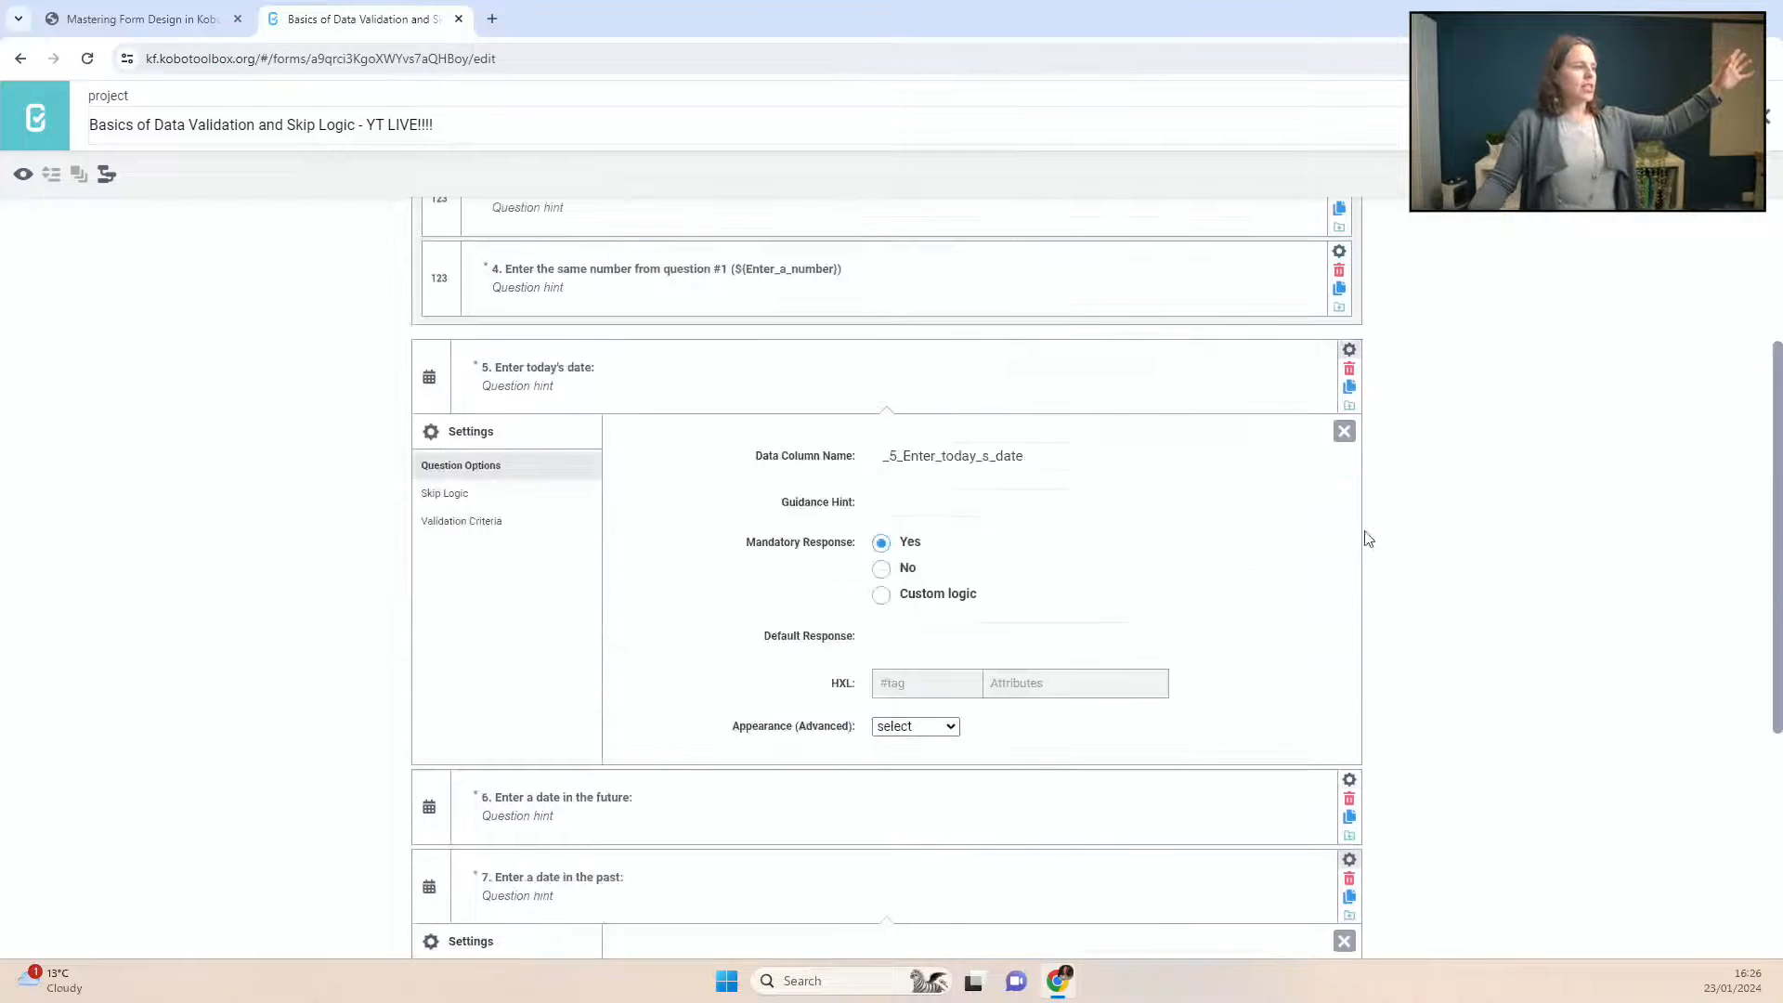
click(1344, 433)
scroll(1343, 506, down, 1)
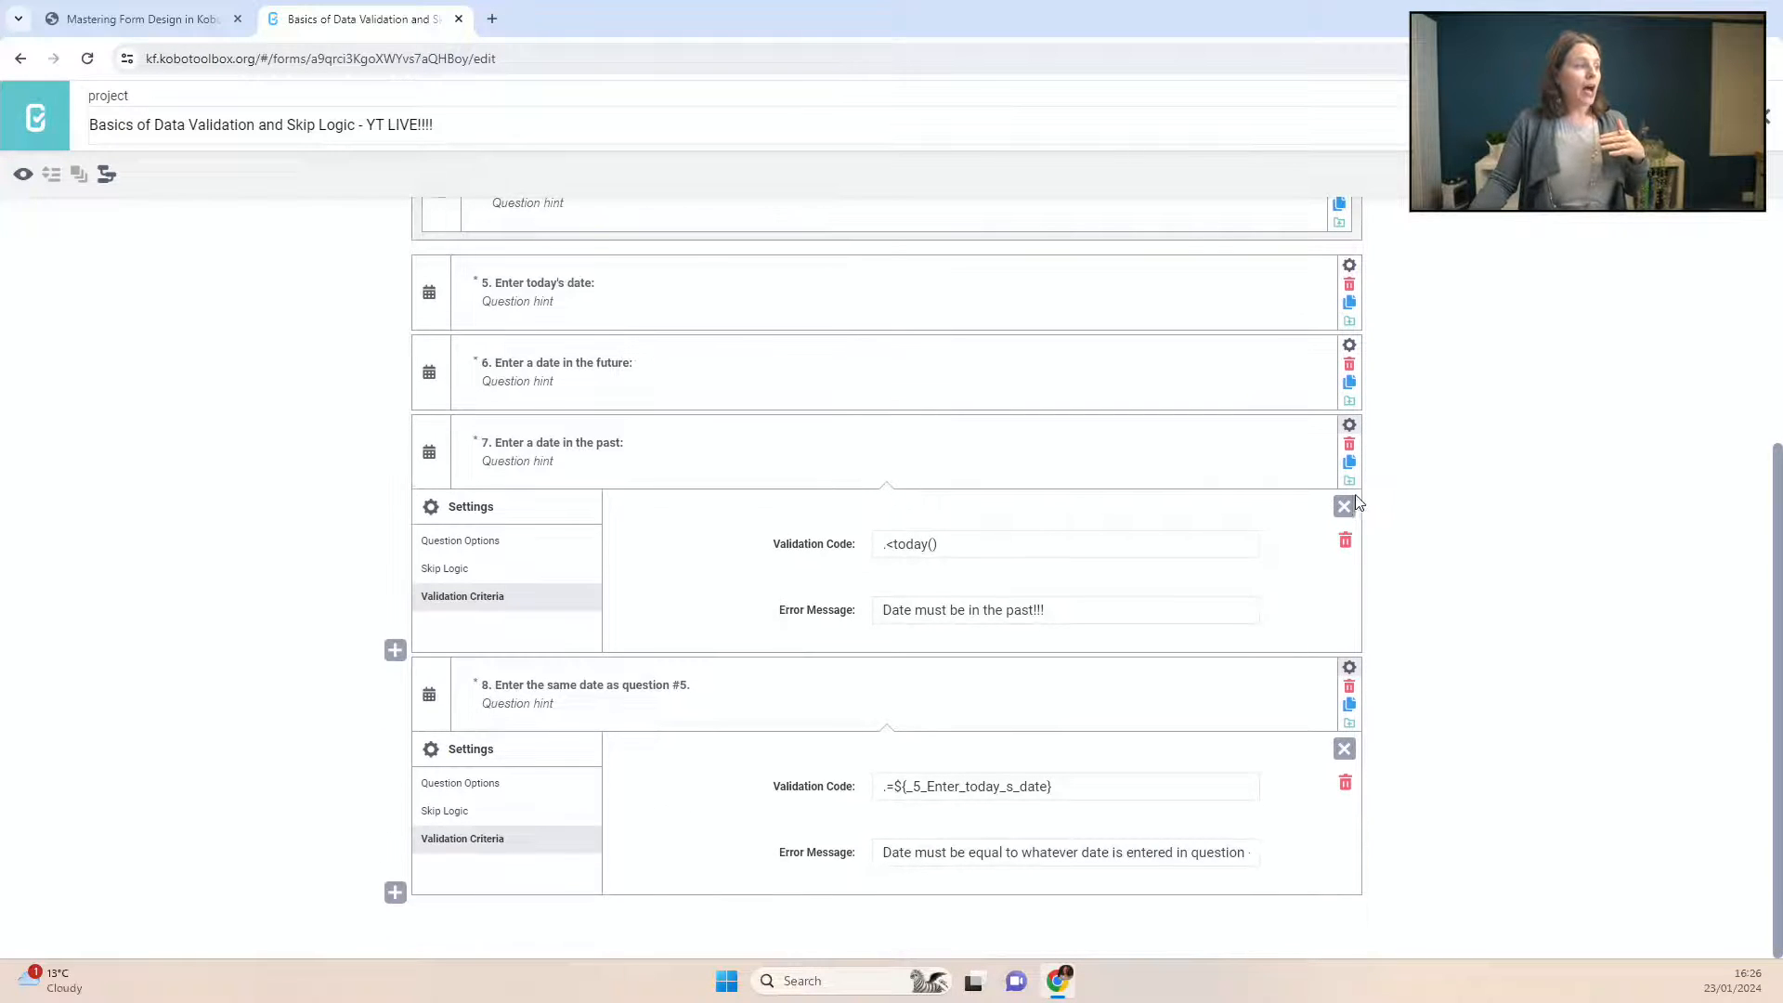
click(1344, 749)
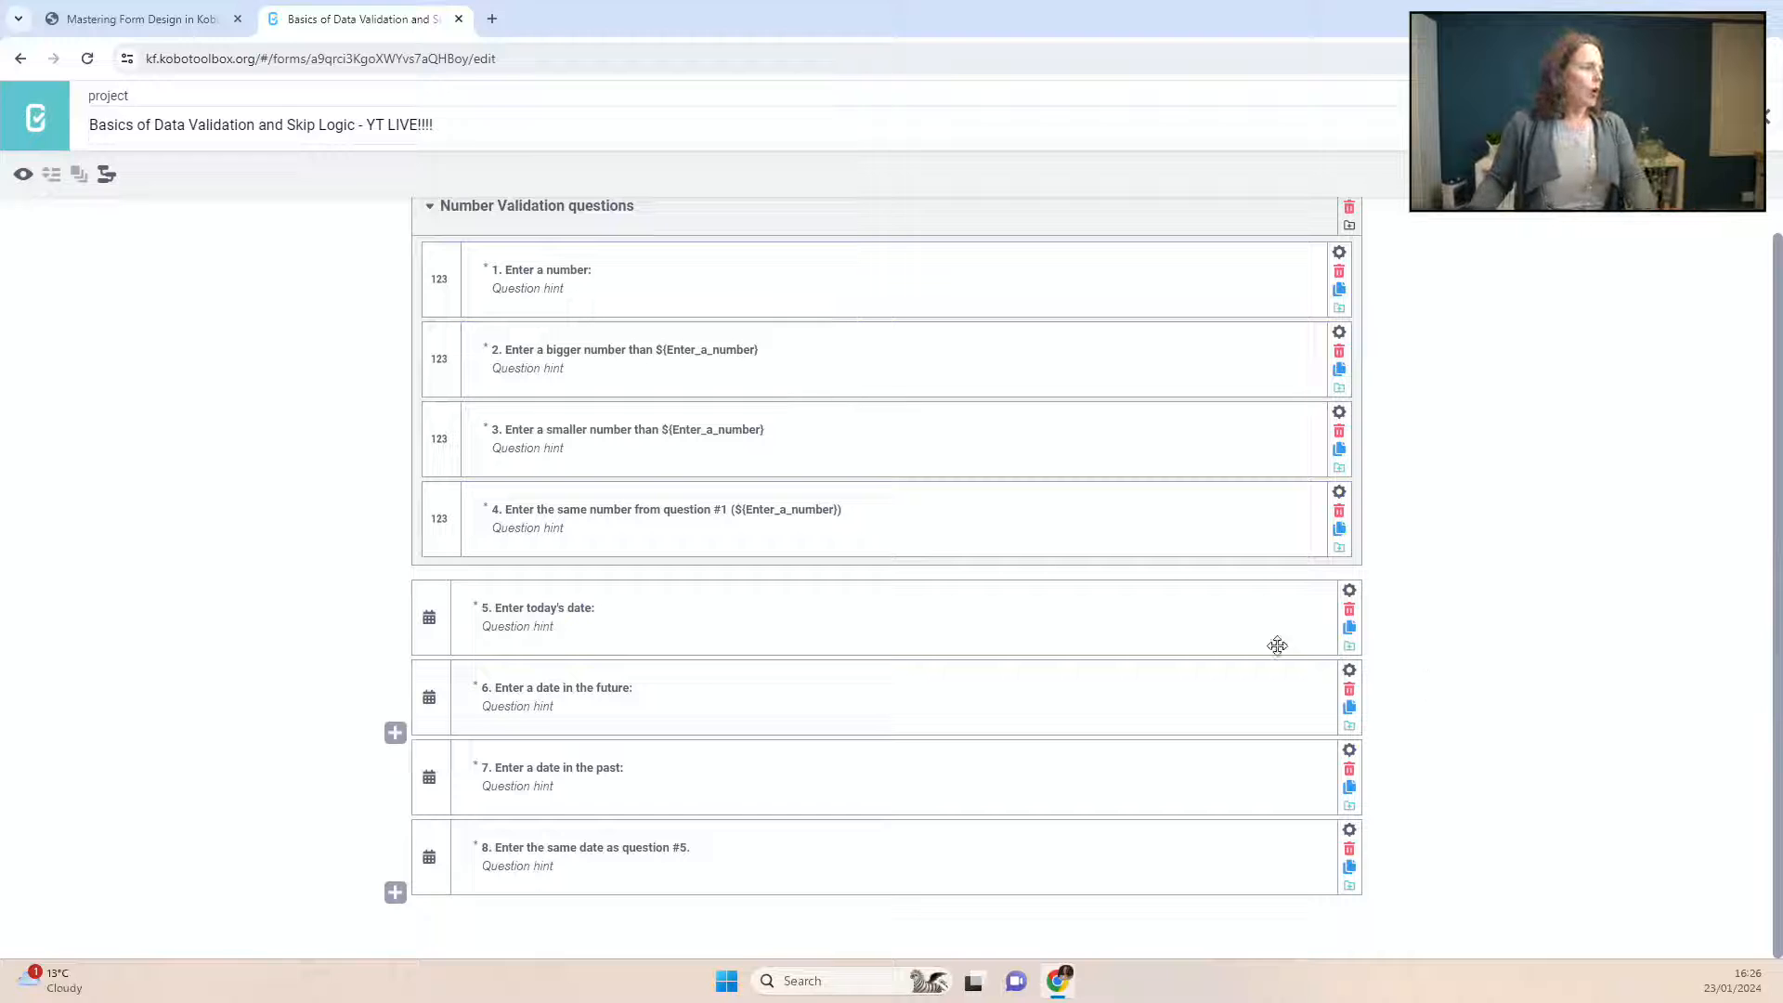
Step: Group questions 5 to 8 and name the group "Date Validation questions"
click(447, 614)
shift+click(430, 696)
shift+click(438, 768)
shift+click(430, 848)
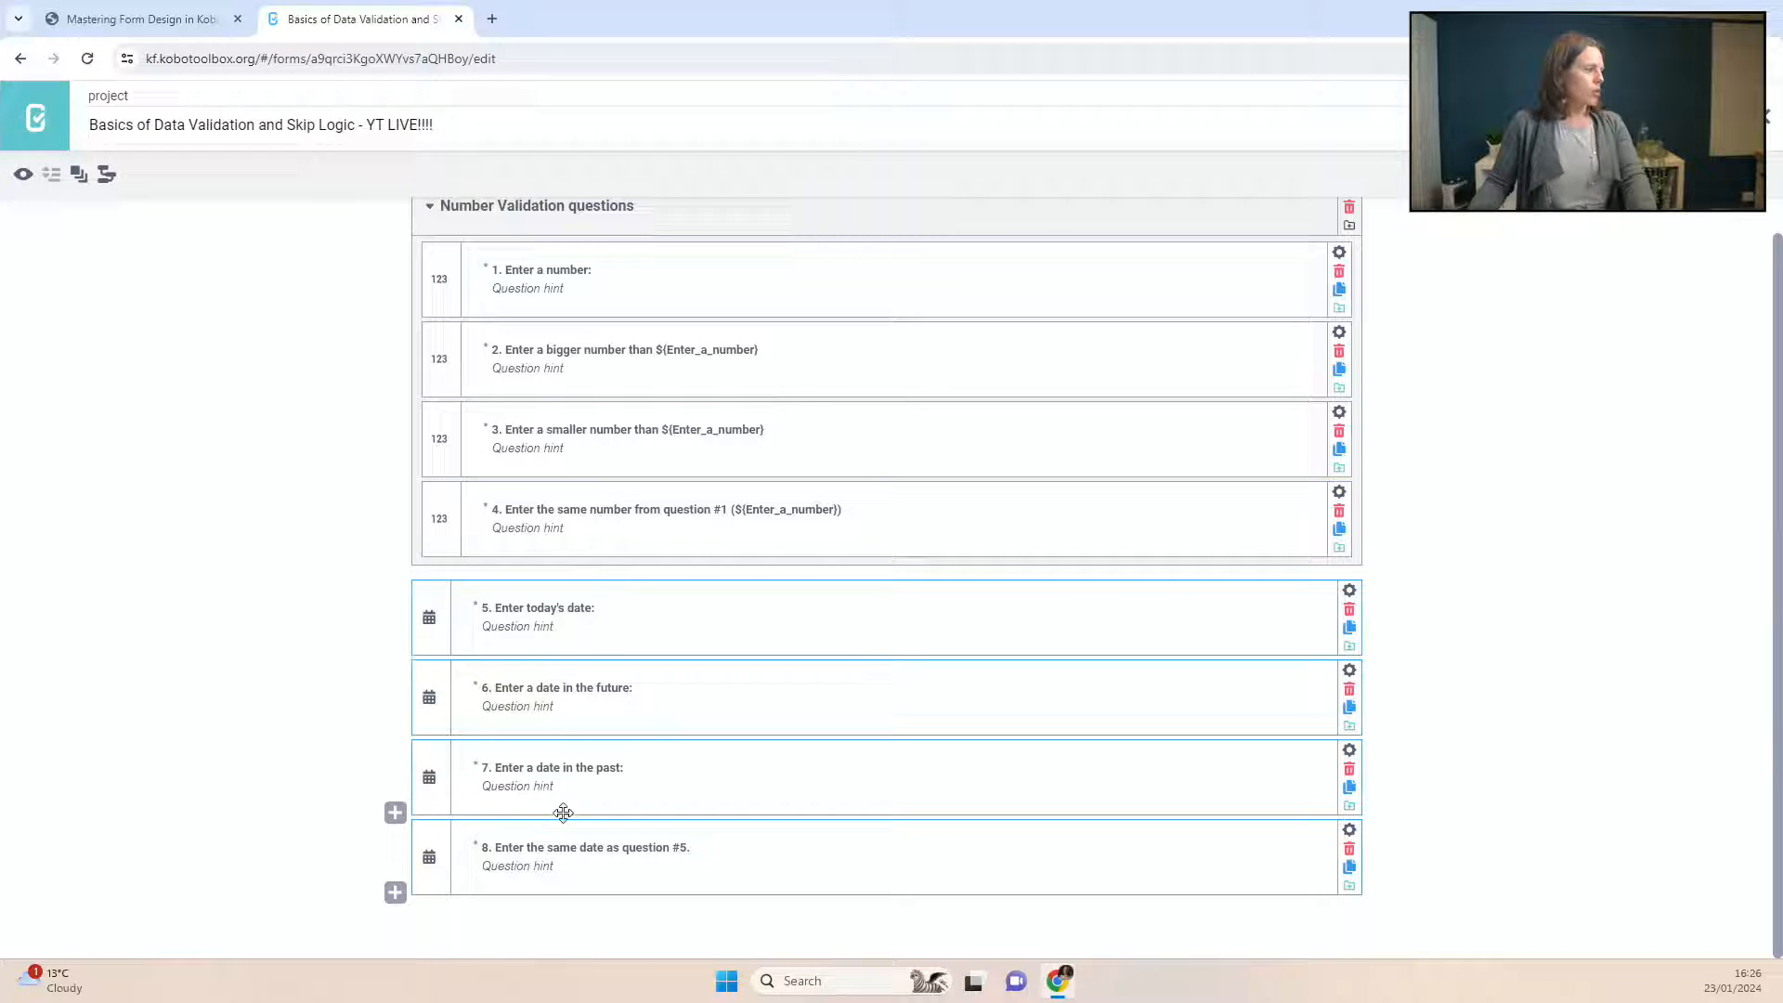
click(79, 174)
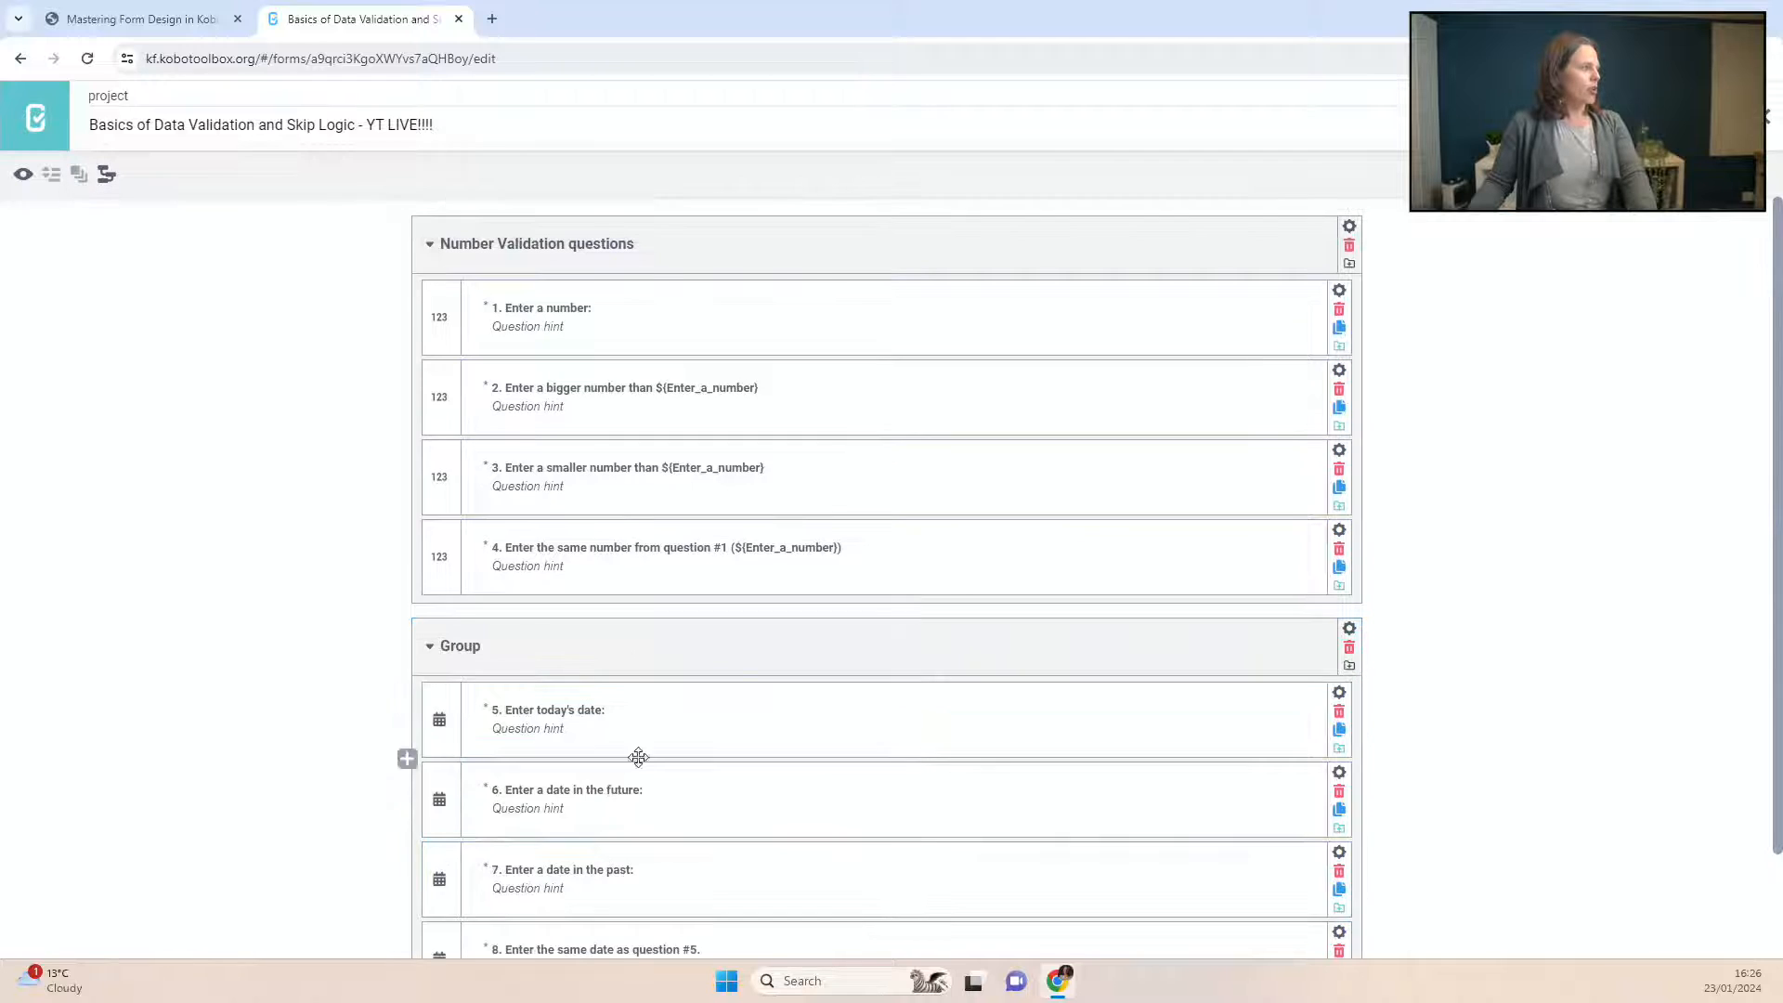
click(507, 643)
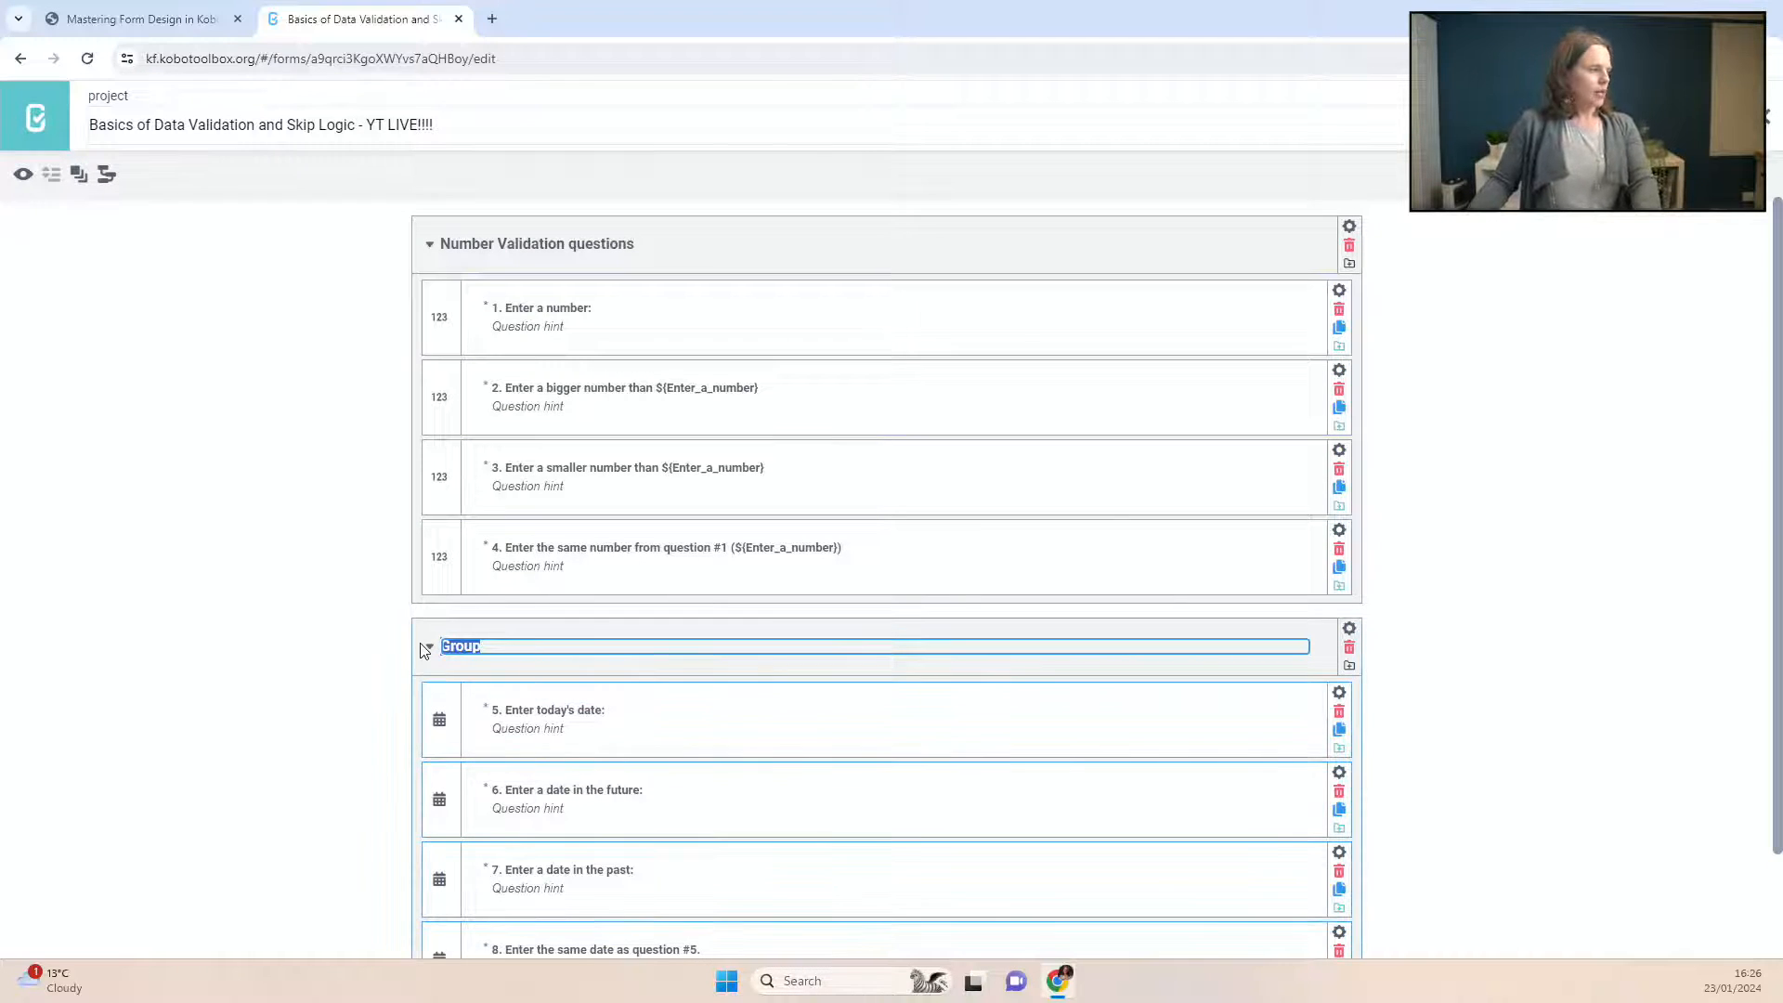
text(Date Validation questions)
click(1556, 618)
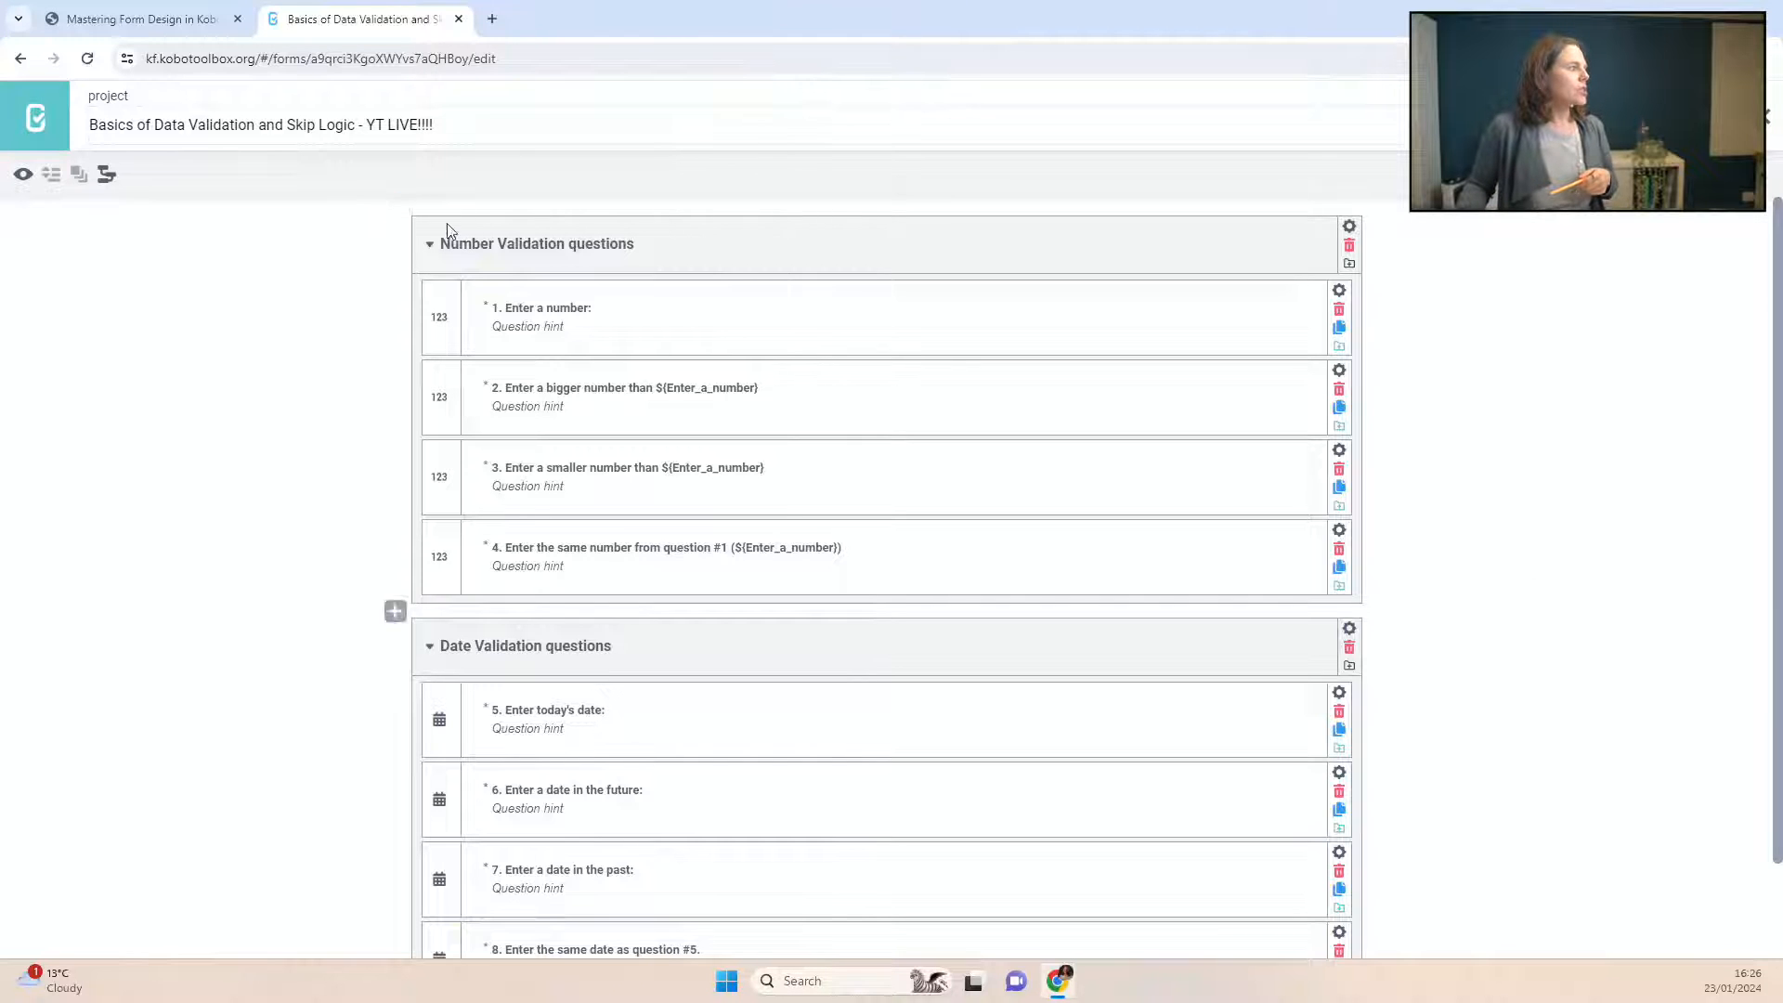
Step: Add a Select One question above the Number Validation group reading "Do you consent to being asked questions in our survey?"
click(395, 208)
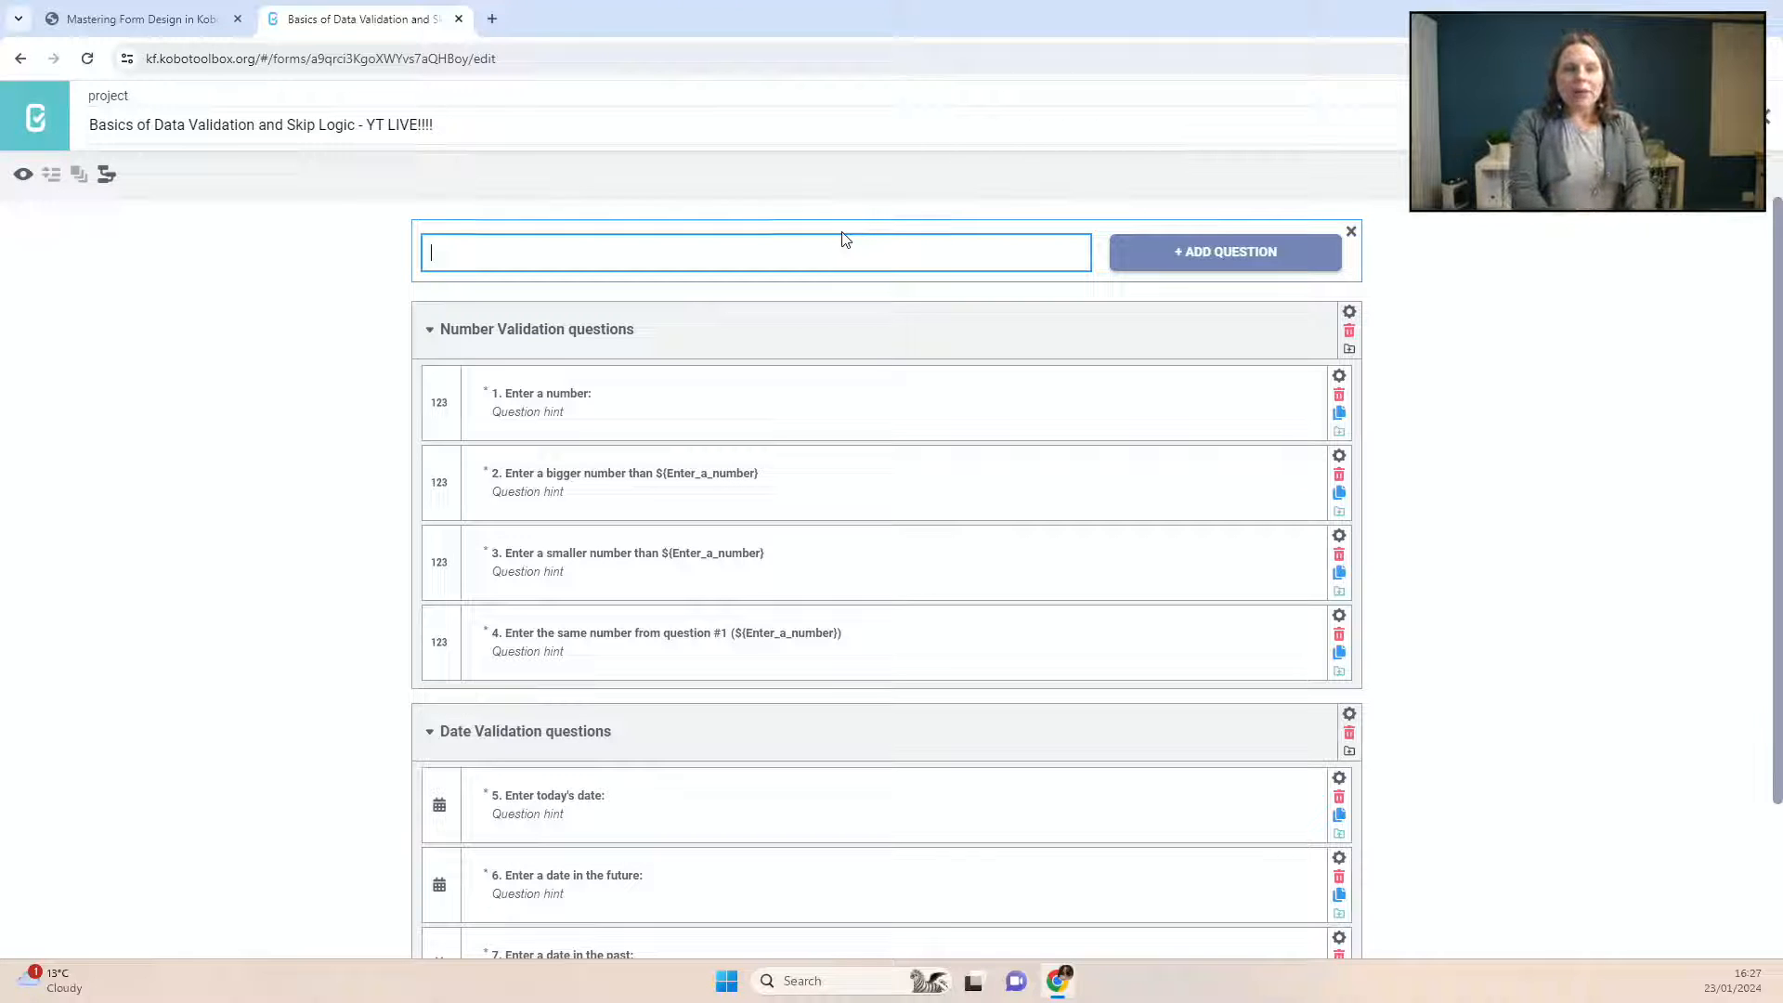
text(Do you consent to)
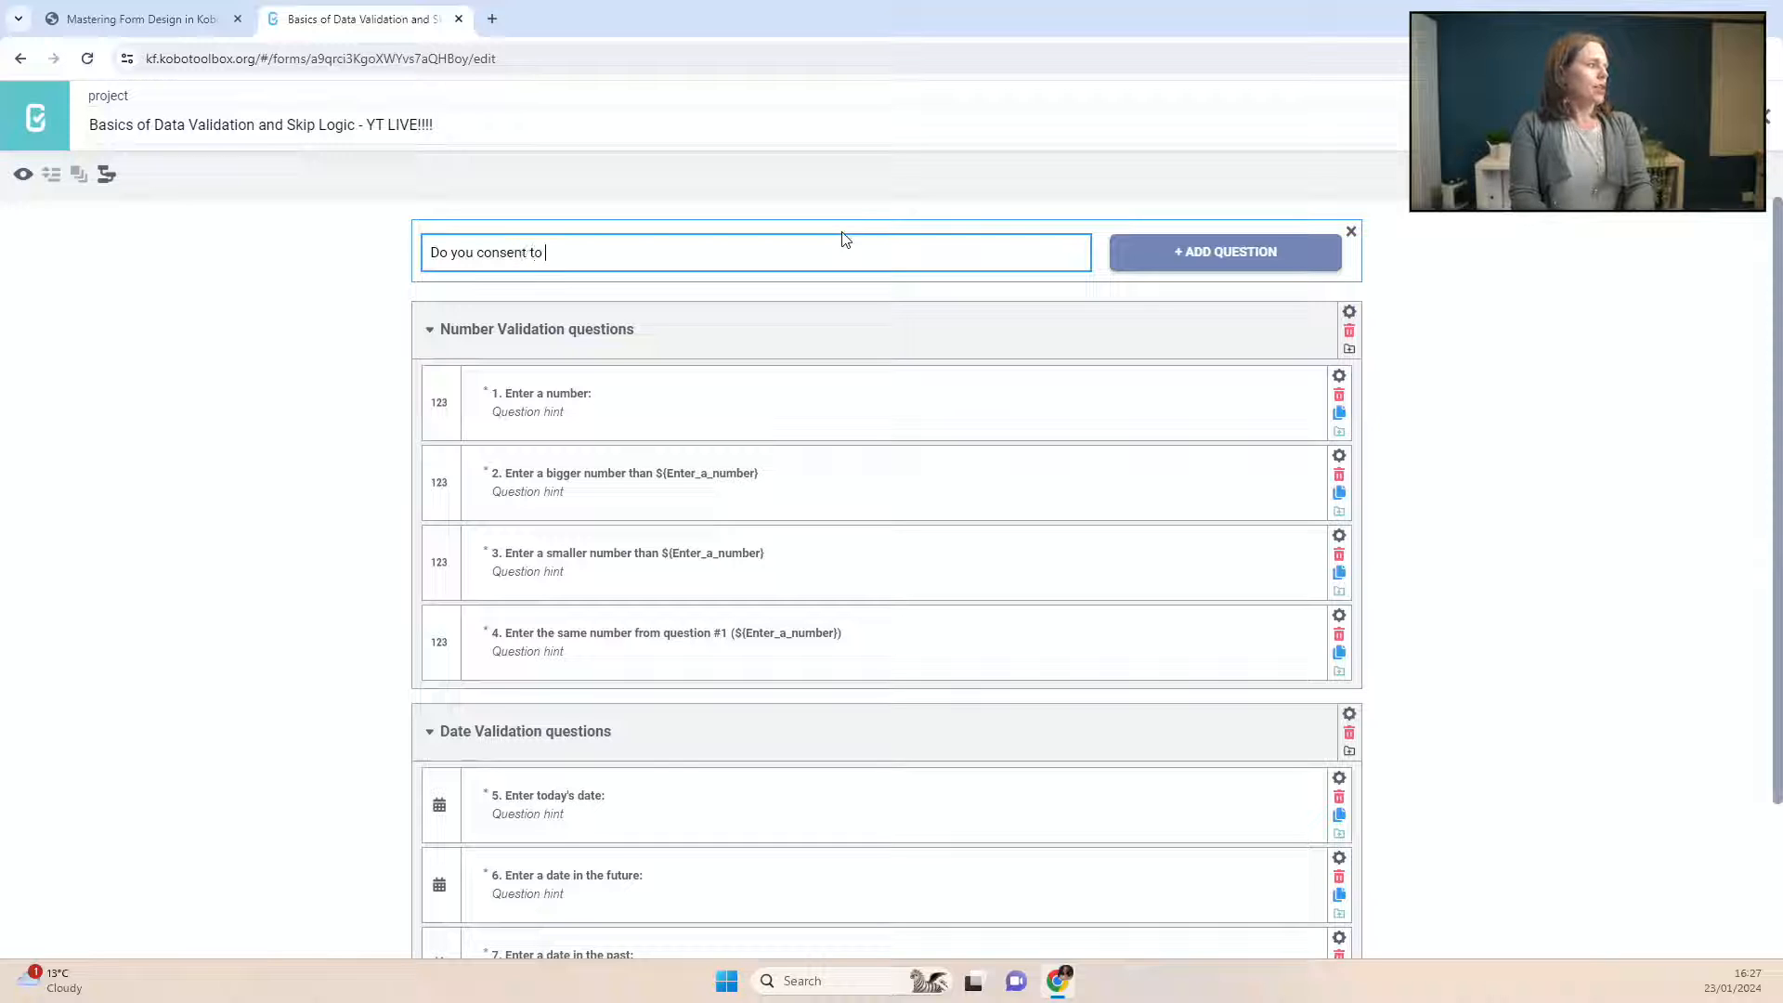
text( being as)
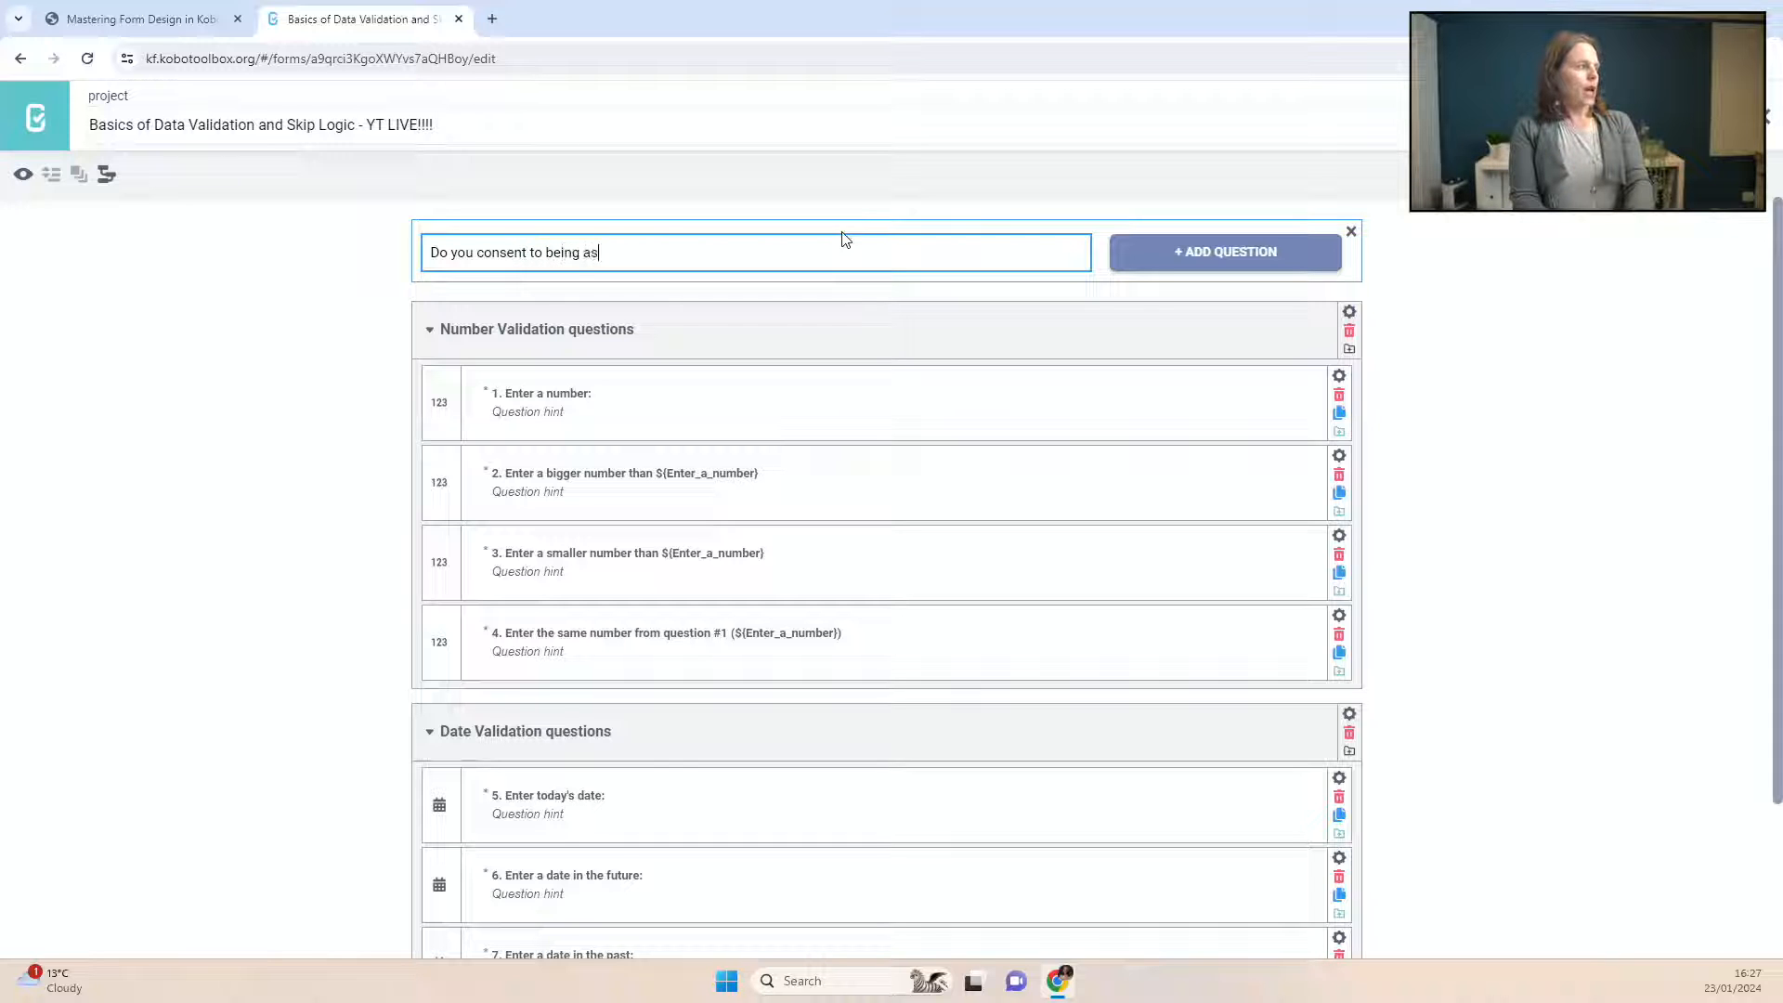
text(ked questions abou)
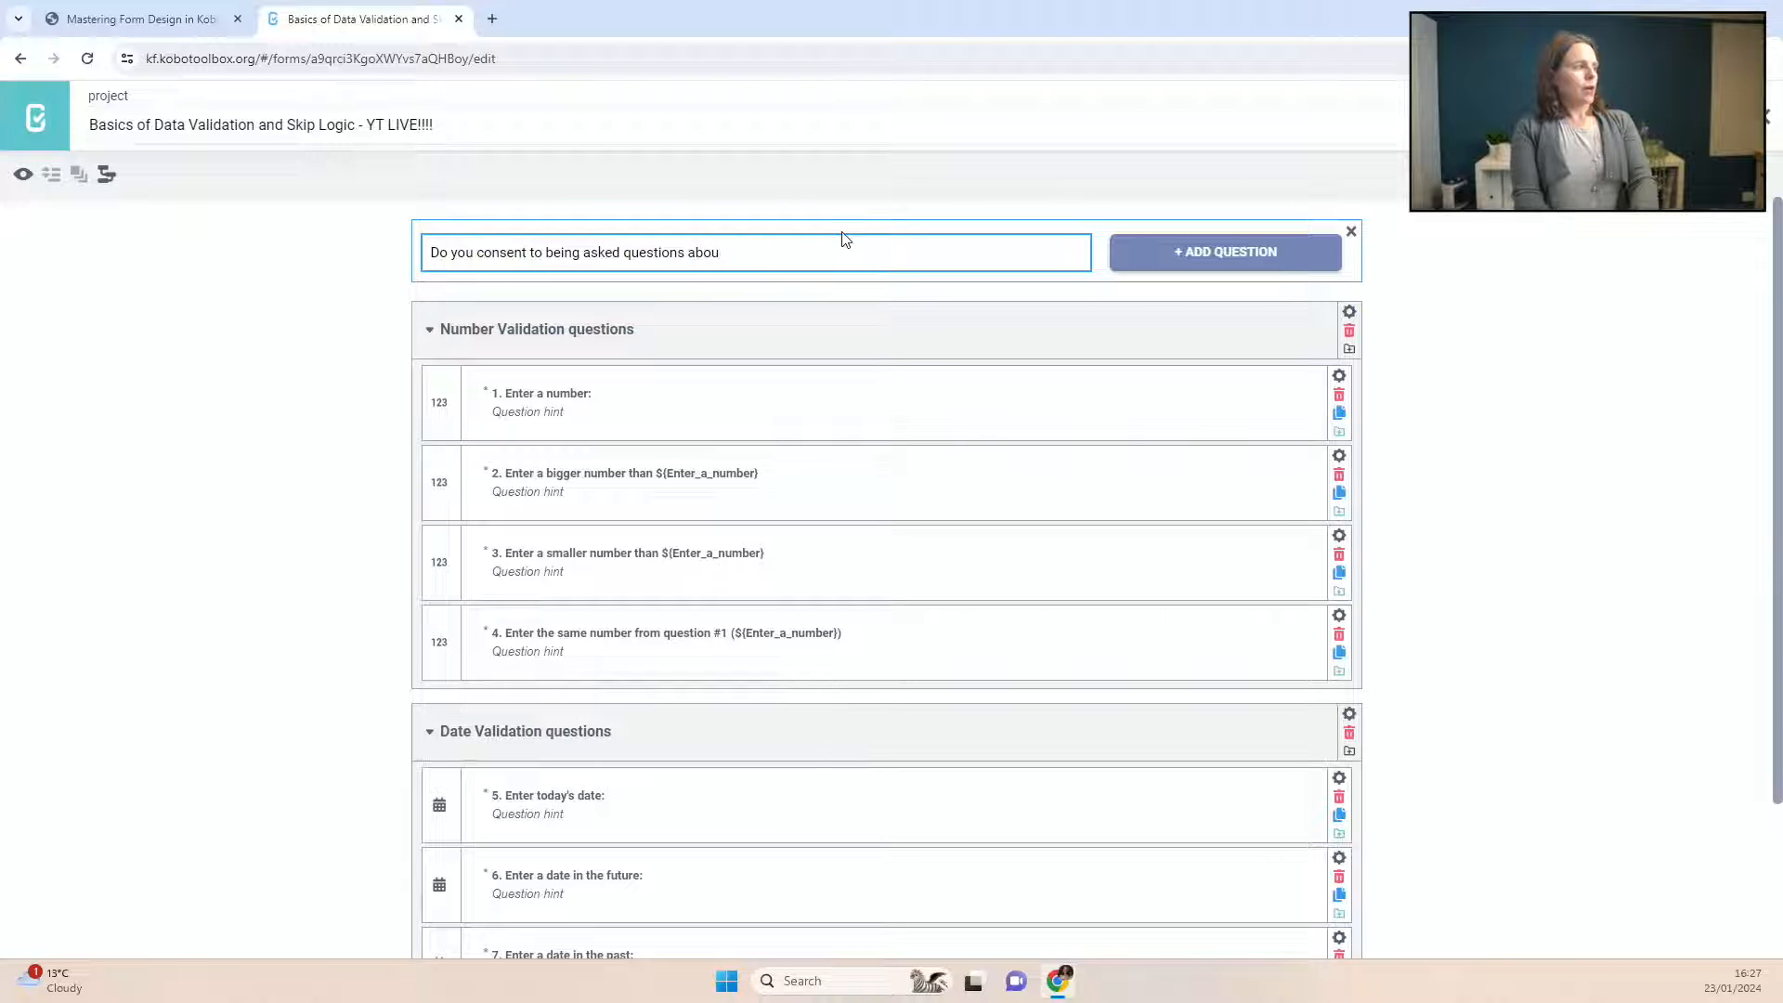
key(BackSpace)
key(BackSpace)
key(BackSpace)
key(BackSpace)
text(in our survey?)
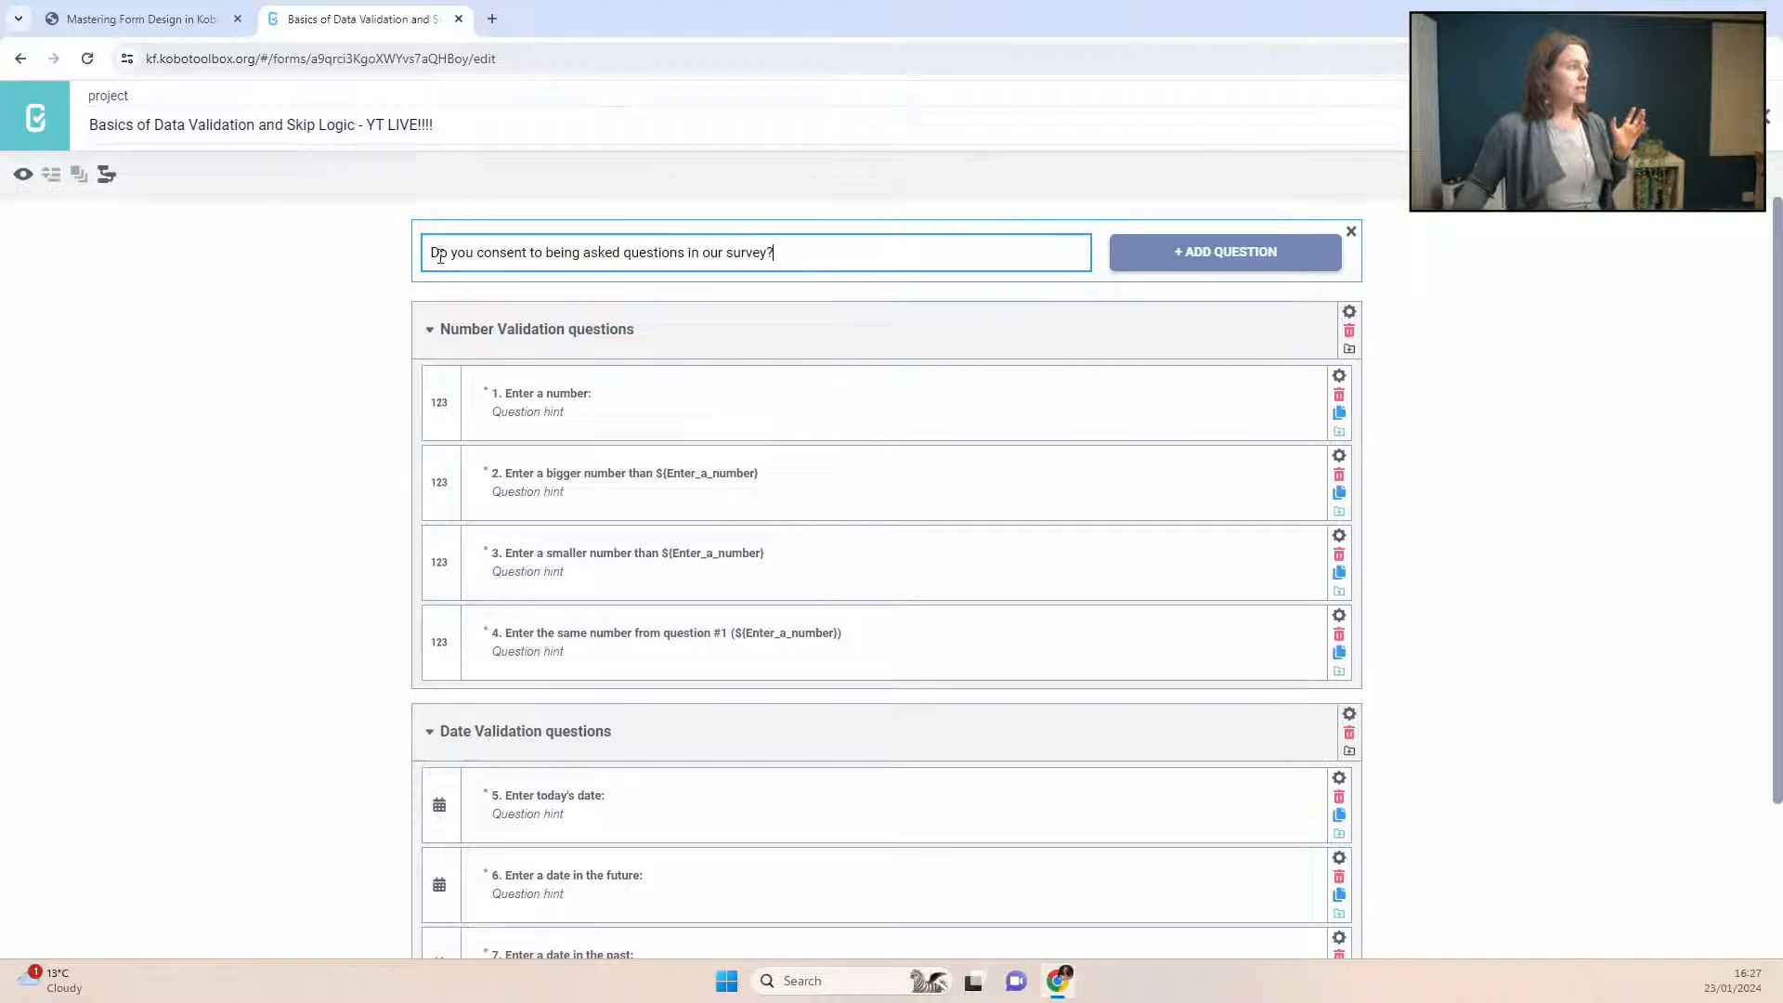
click(1199, 265)
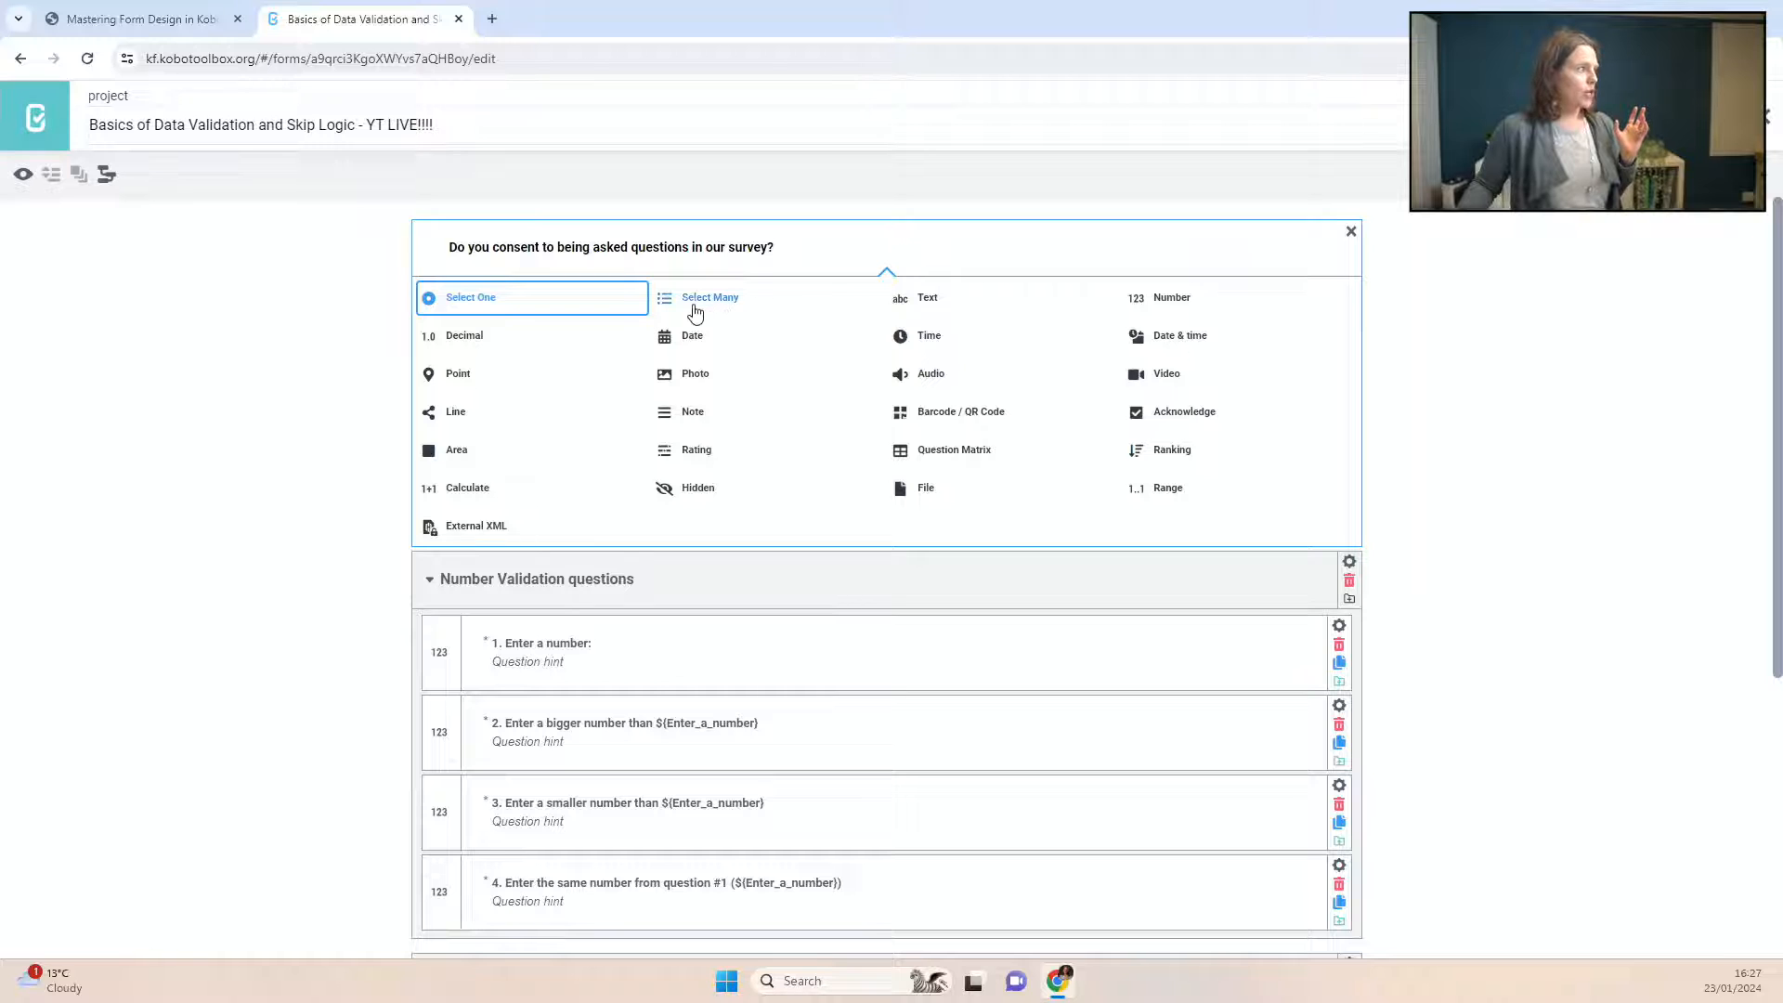
click(517, 309)
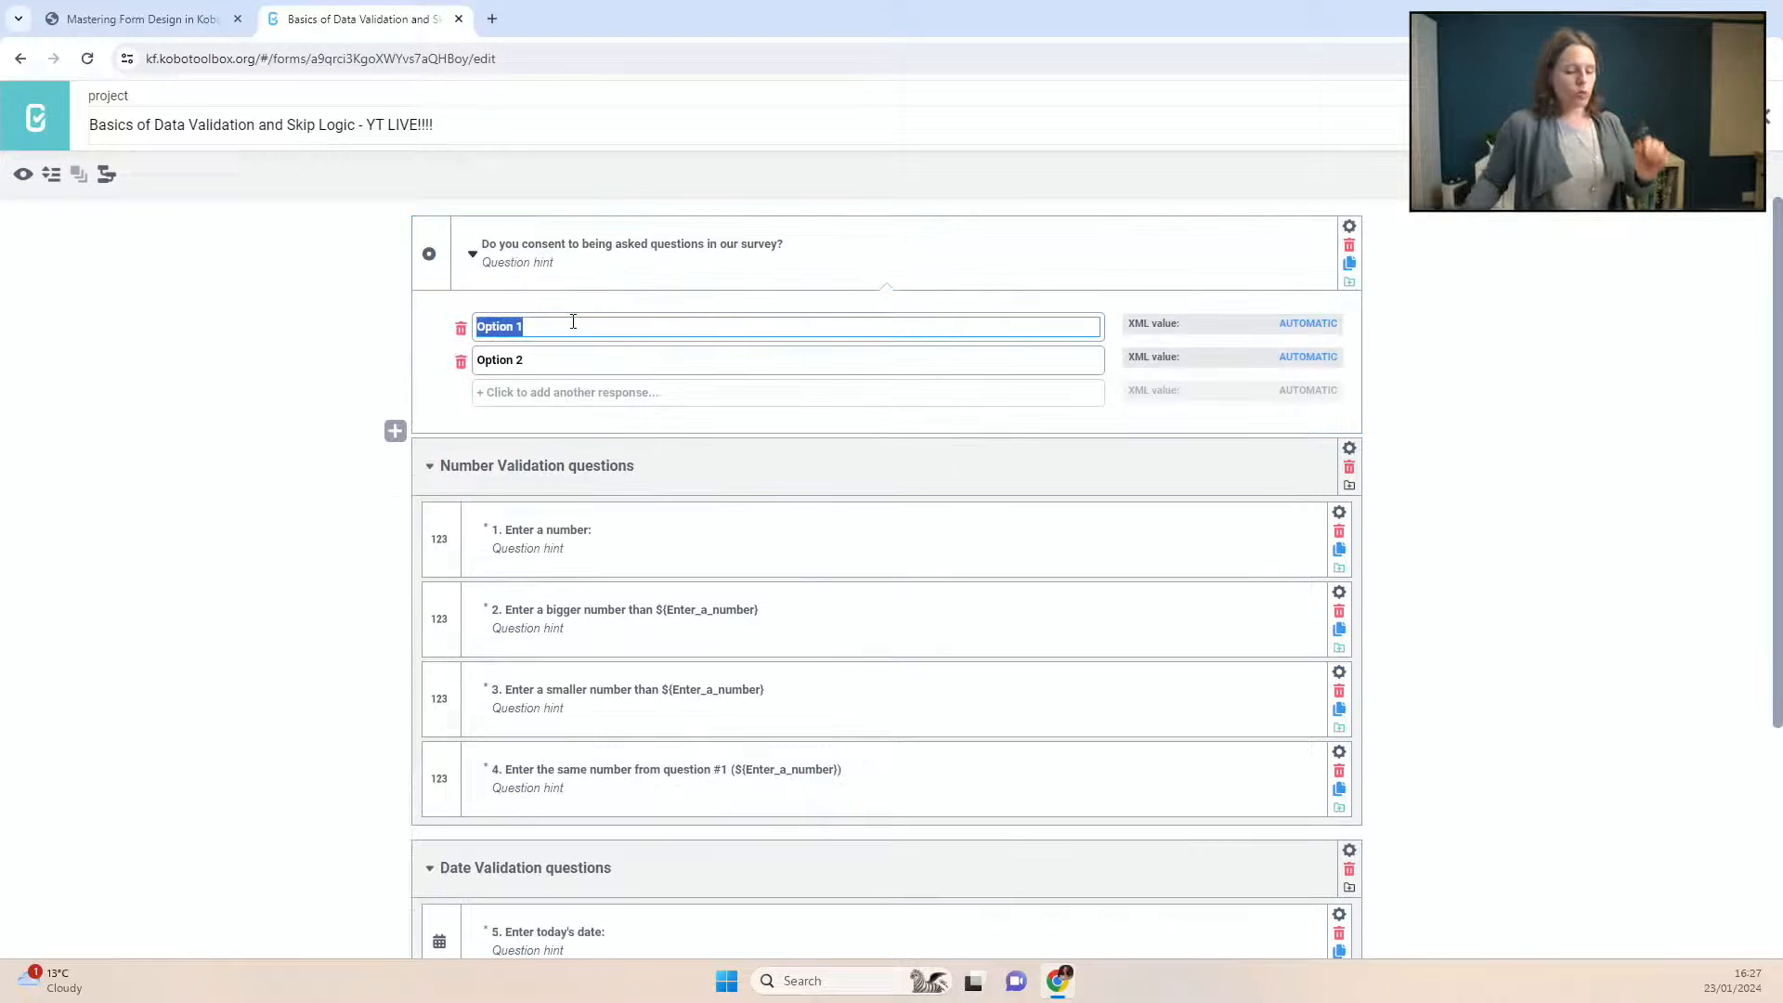
Step: Set the consent question's answer options to "Yes" and "No"
text(Yes)
key(Tab)
key(Tab)
text(No)
click(1468, 334)
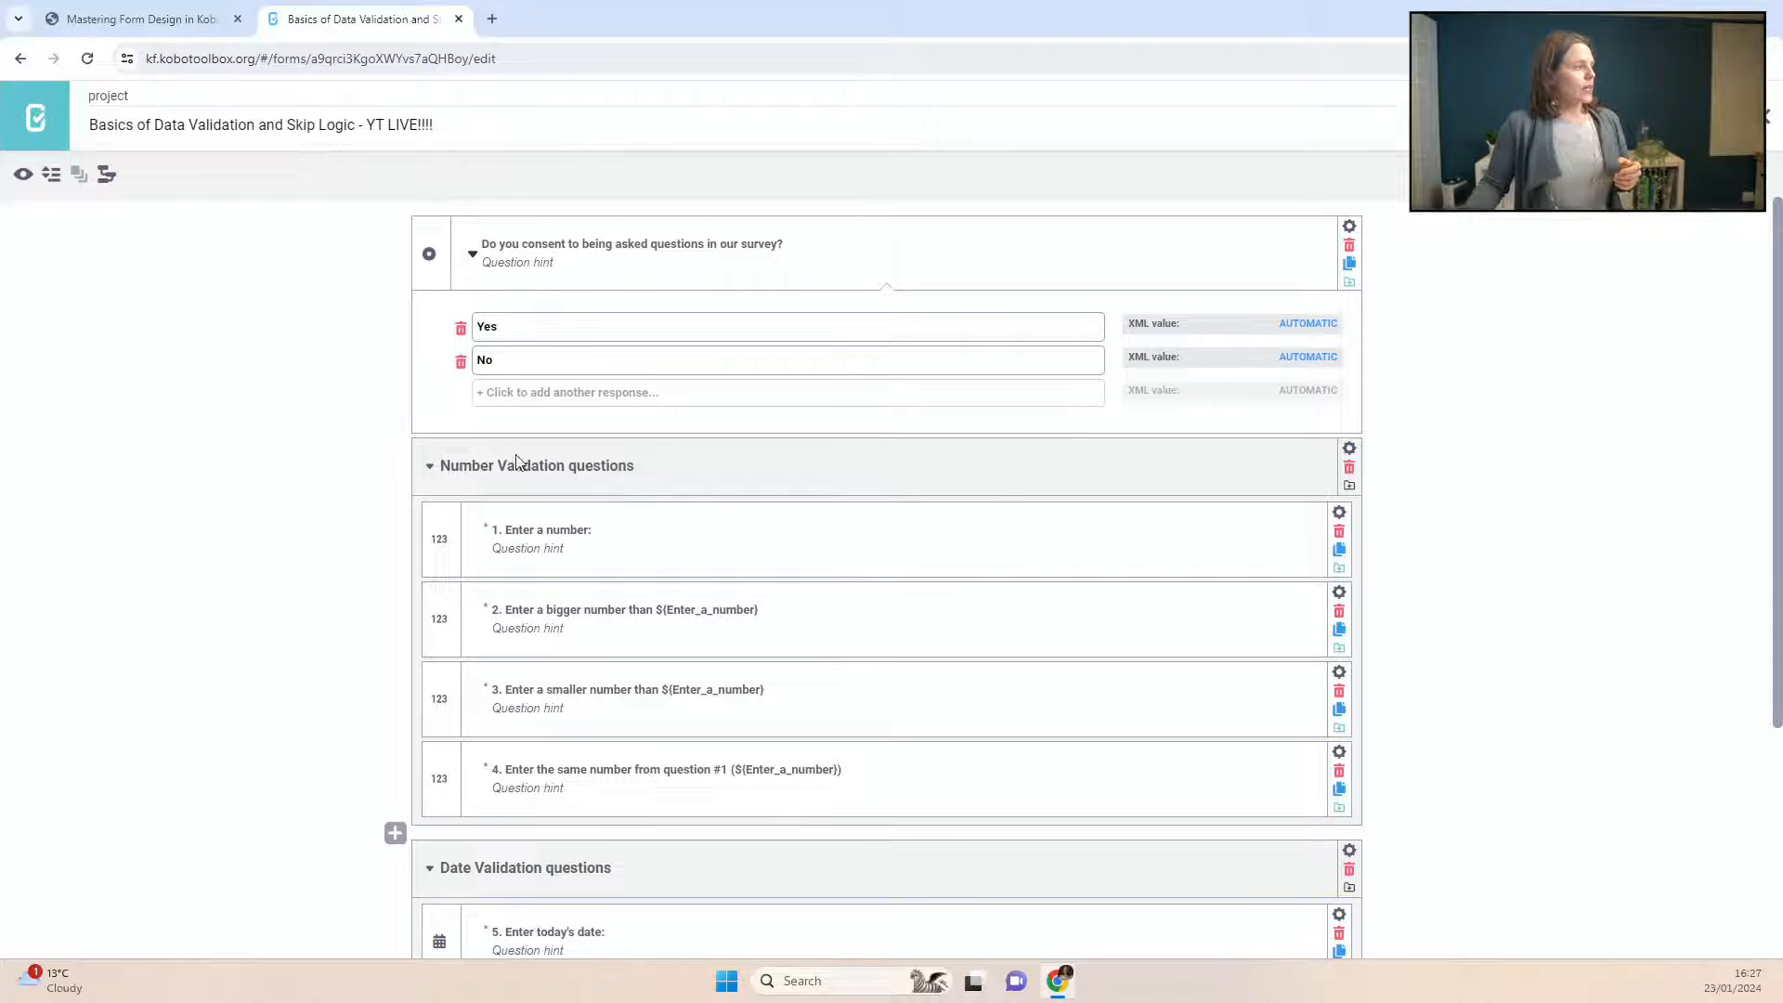
Step: Start a new entry below the Date Validation group reading "Thank you! This is the end of the questionnaire!"
scroll(1153, 651, down, 4)
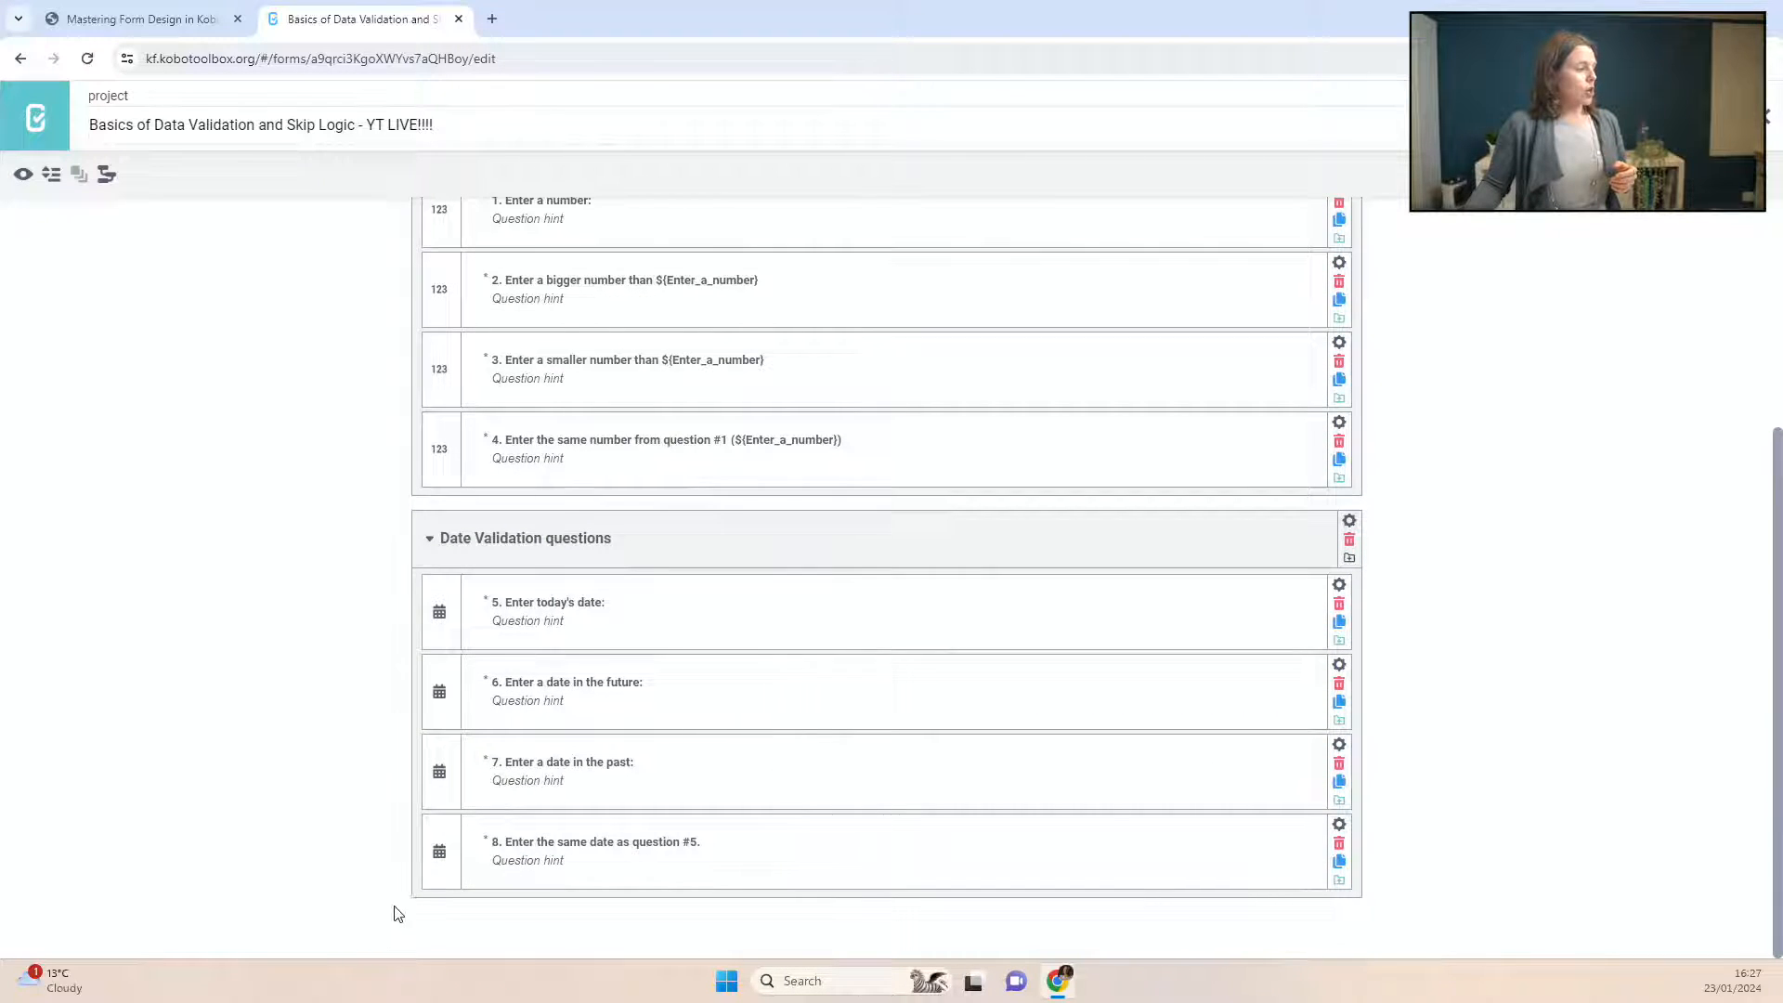
click(387, 906)
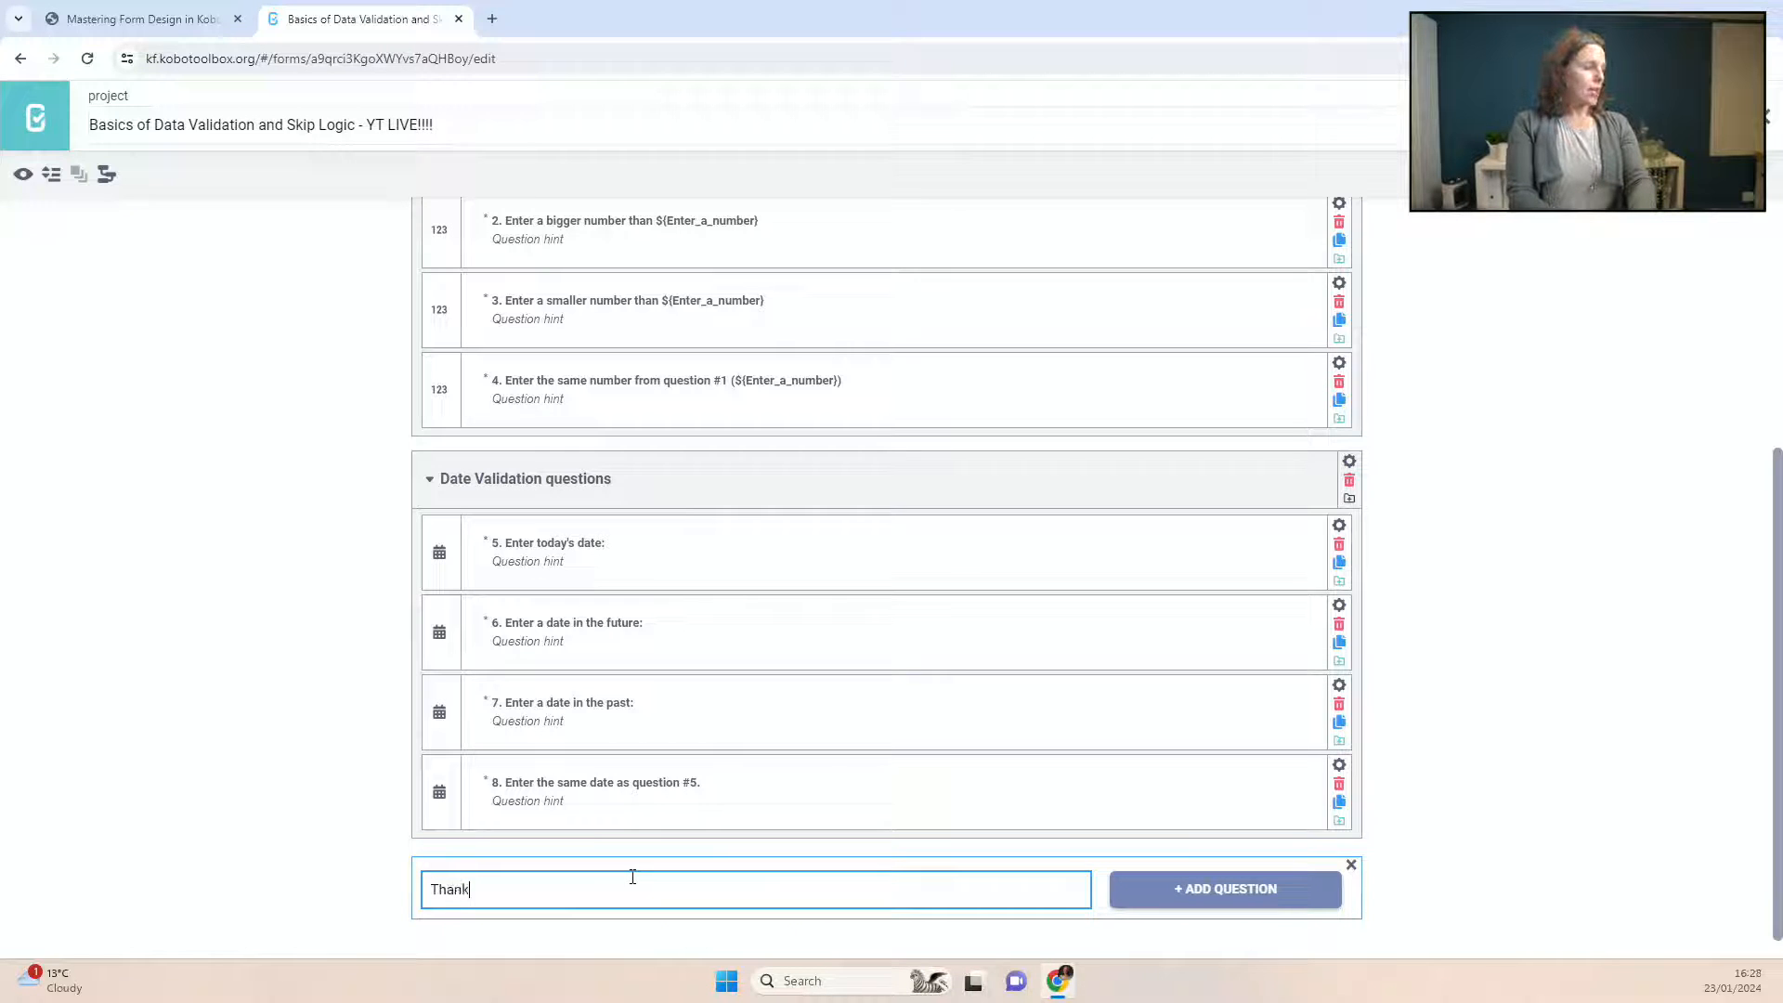
text(Thank you!  This is the end of the questionnaire!)
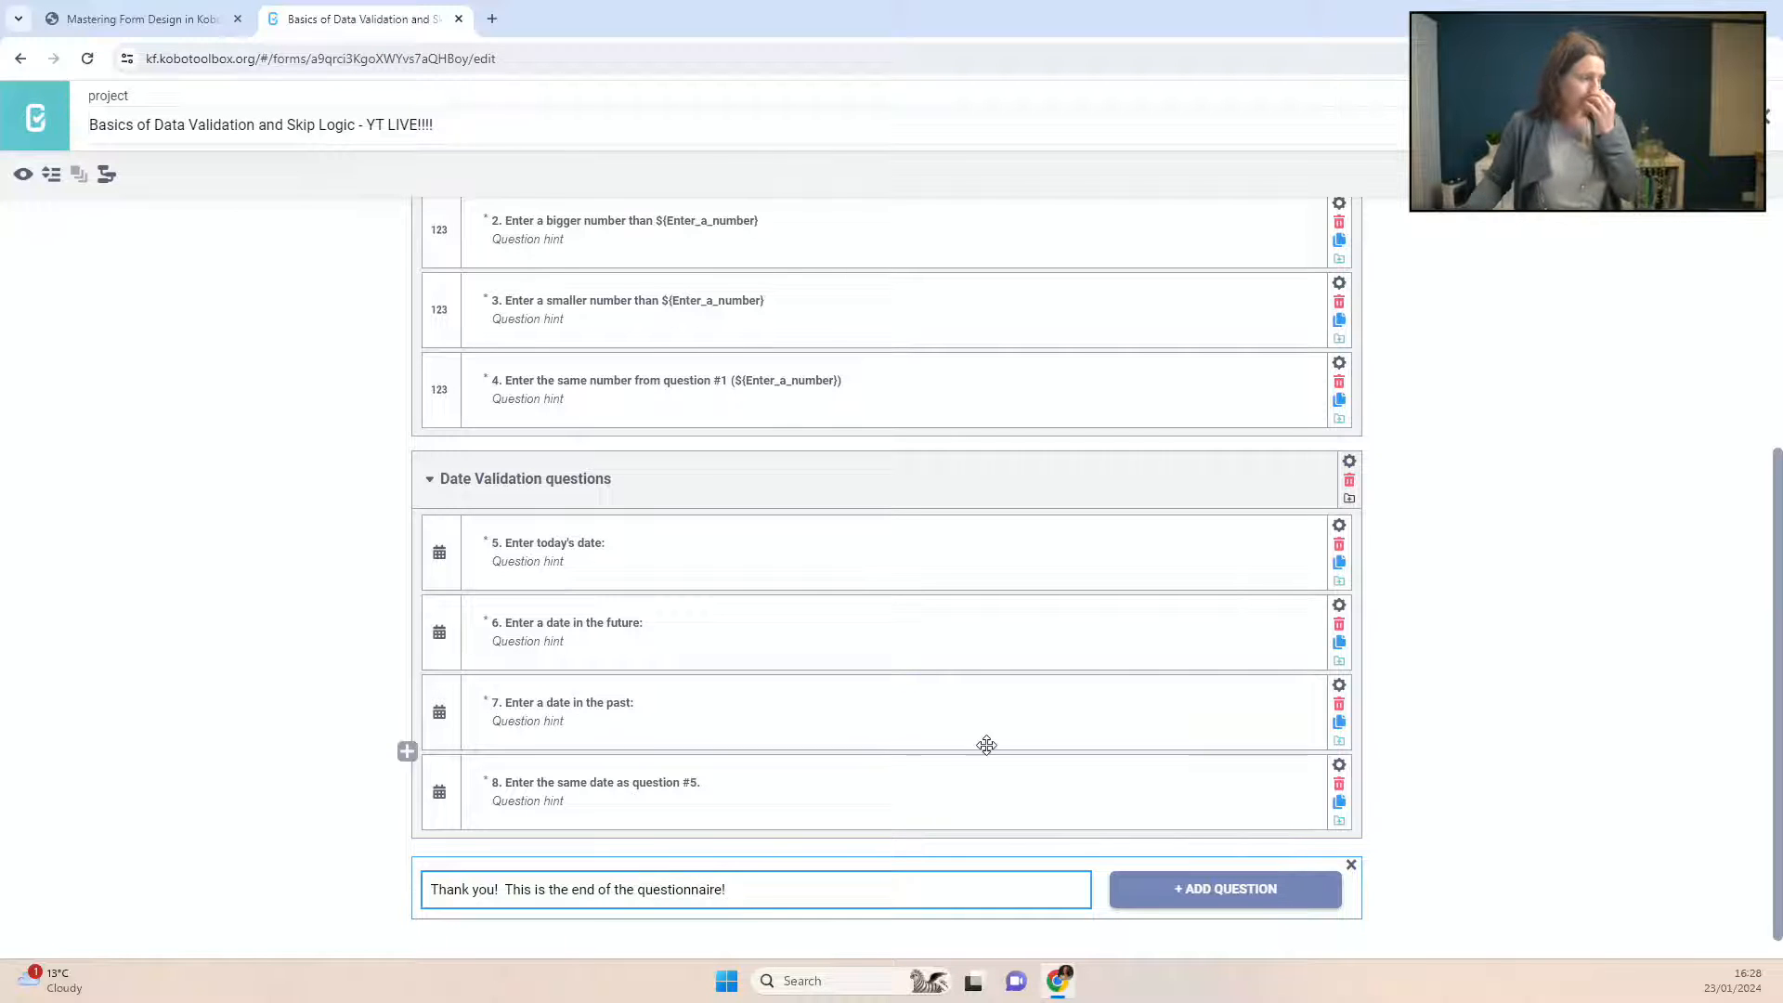
Step: Combine the Number Validation and Date Validation groups into one parent group named "Consent = Yes"
scroll(1556, 883, up, 4)
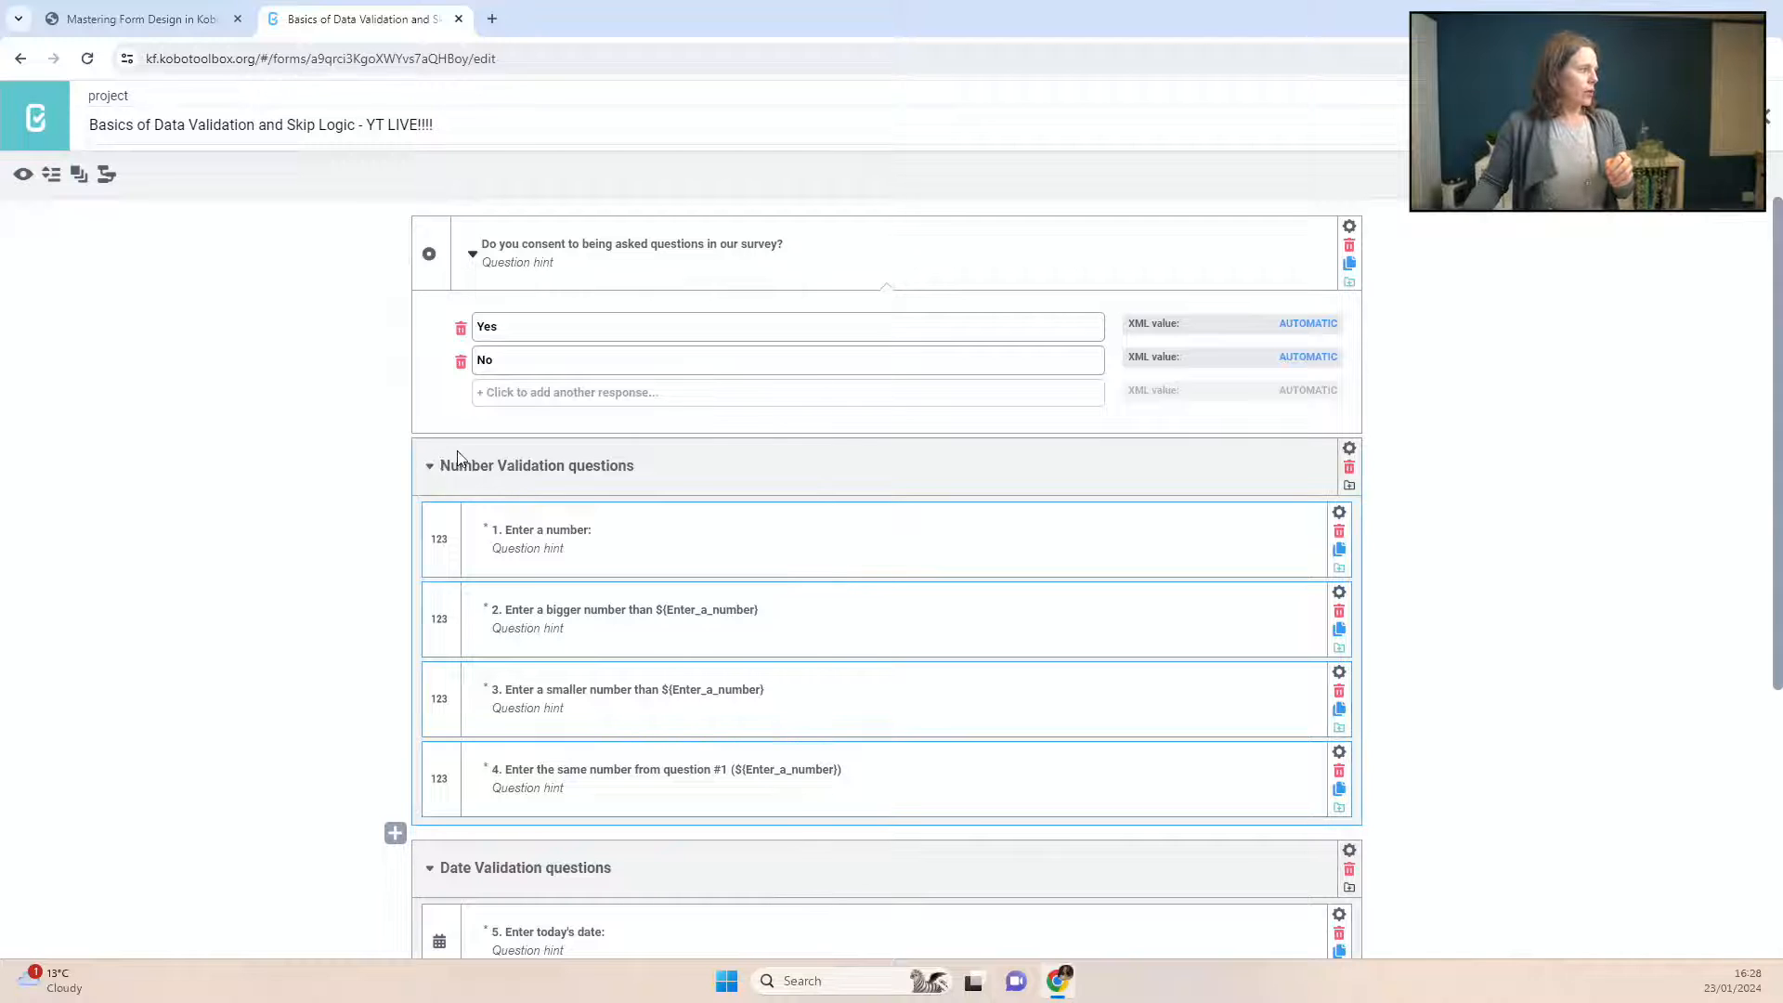
scroll(498, 510, down, 3)
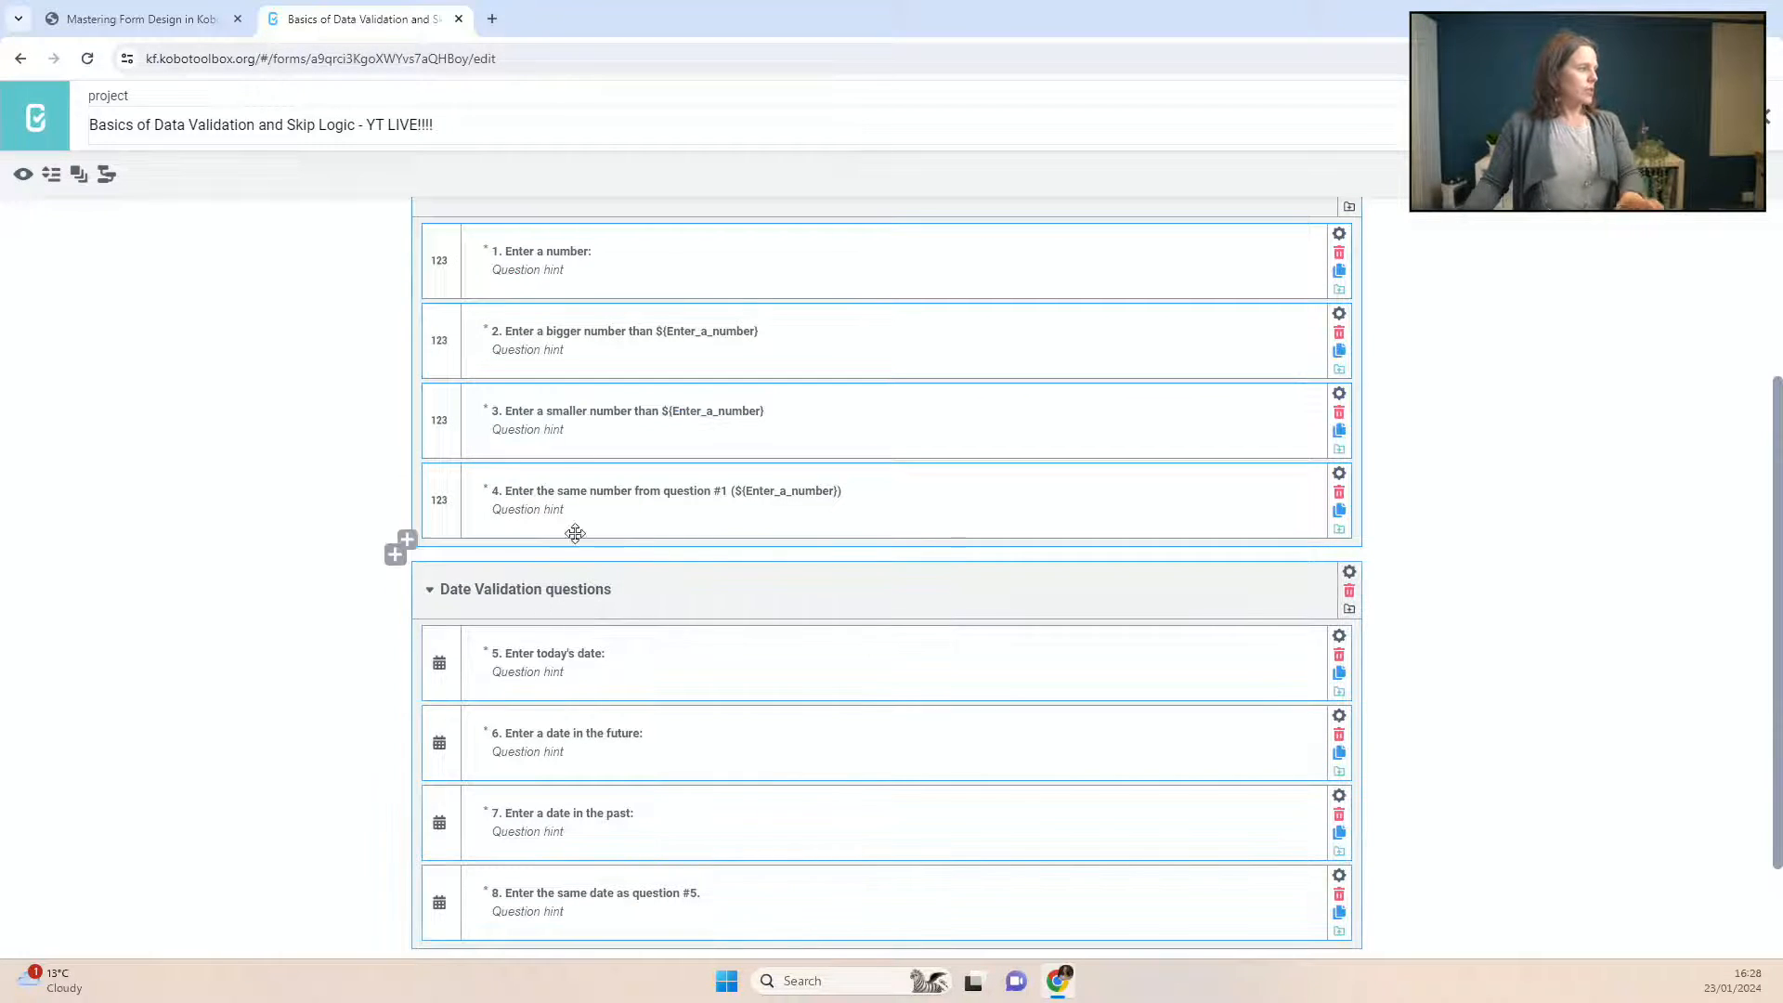
scroll(581, 736, up, 3)
scroll(583, 742, down, 4)
scroll(583, 741, up, 5)
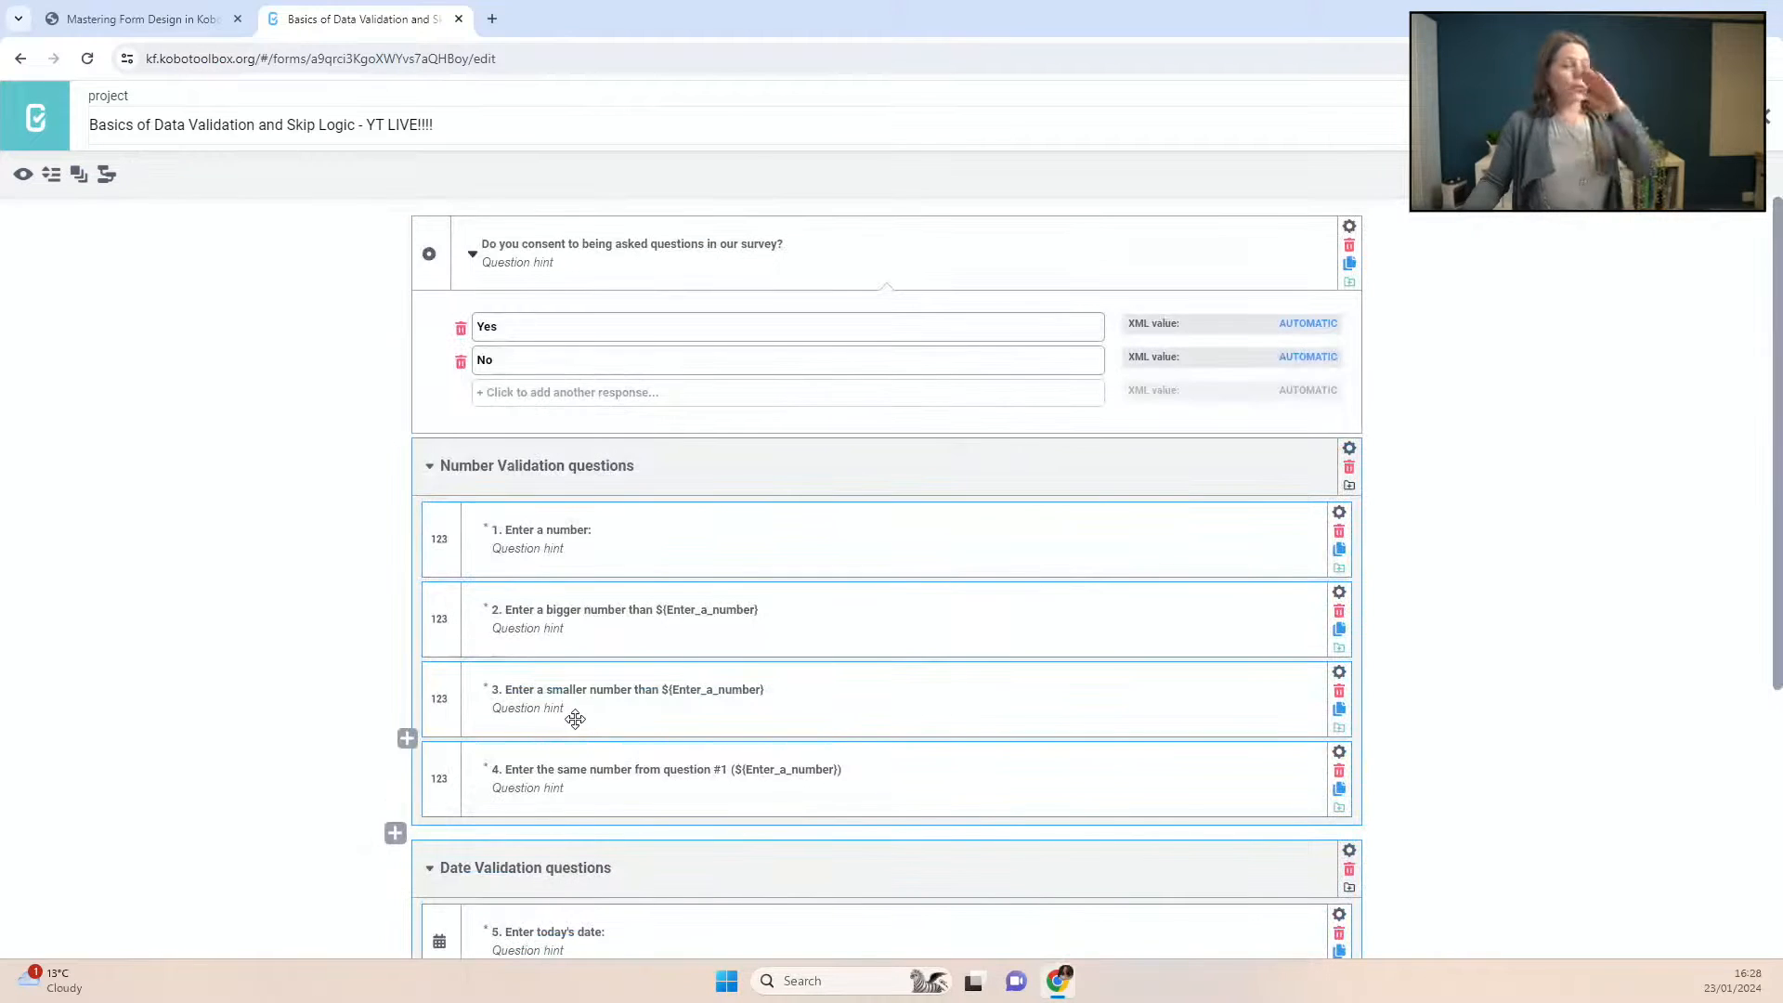
click(79, 174)
click(467, 465)
drag(485, 465, 434, 465)
text(D)
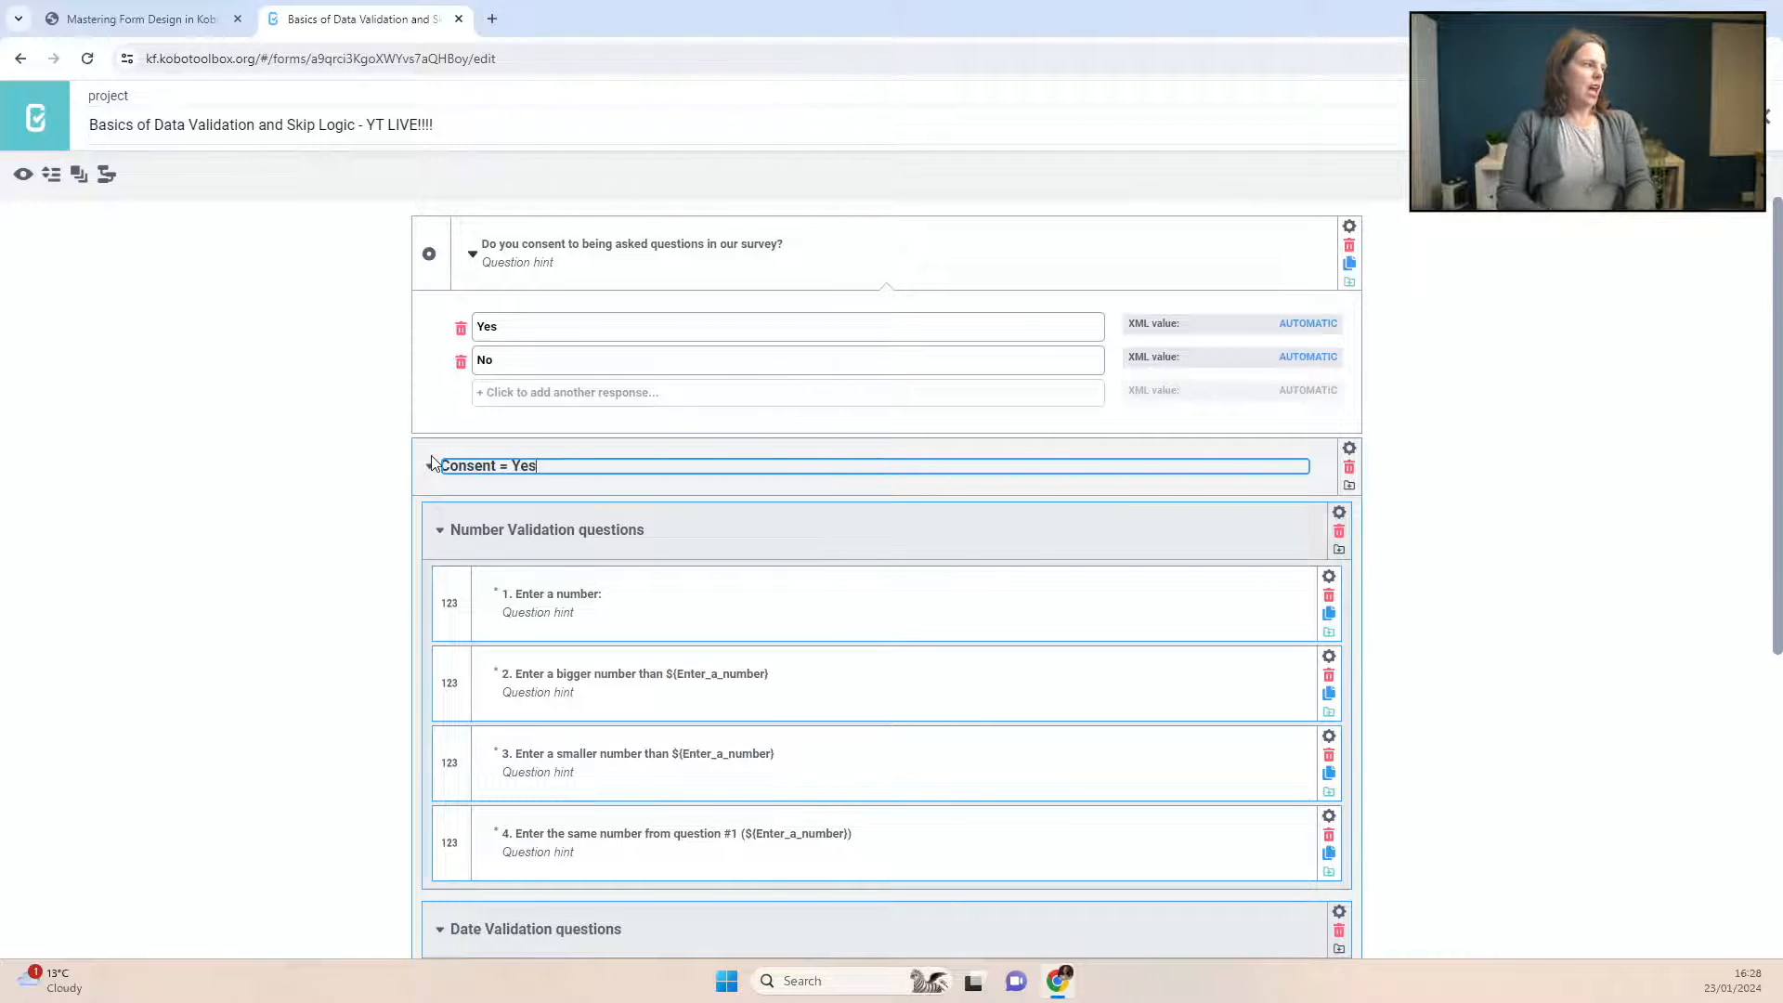
click(1466, 534)
Step: Try to move the unfinished thank-you entry out of the Consent = Yes group, and discard it
scroll(984, 685, down, 5)
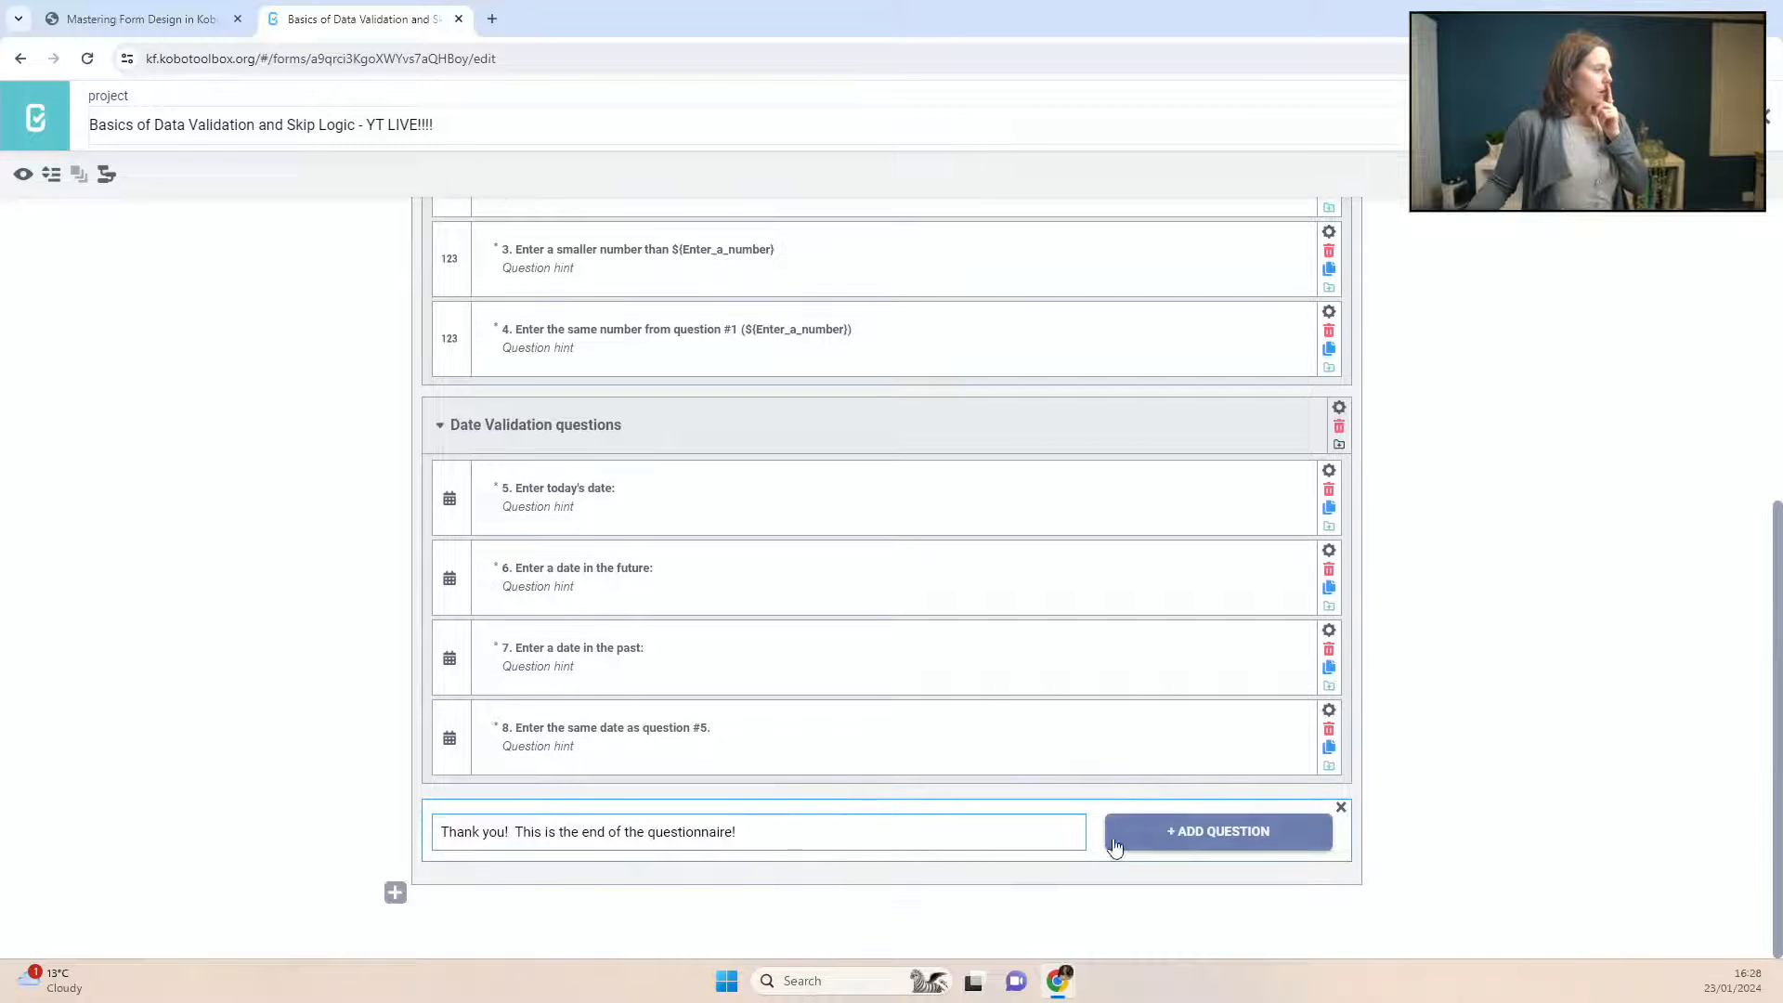
drag(1089, 818, 1052, 719)
scroll(1159, 679, down, 1)
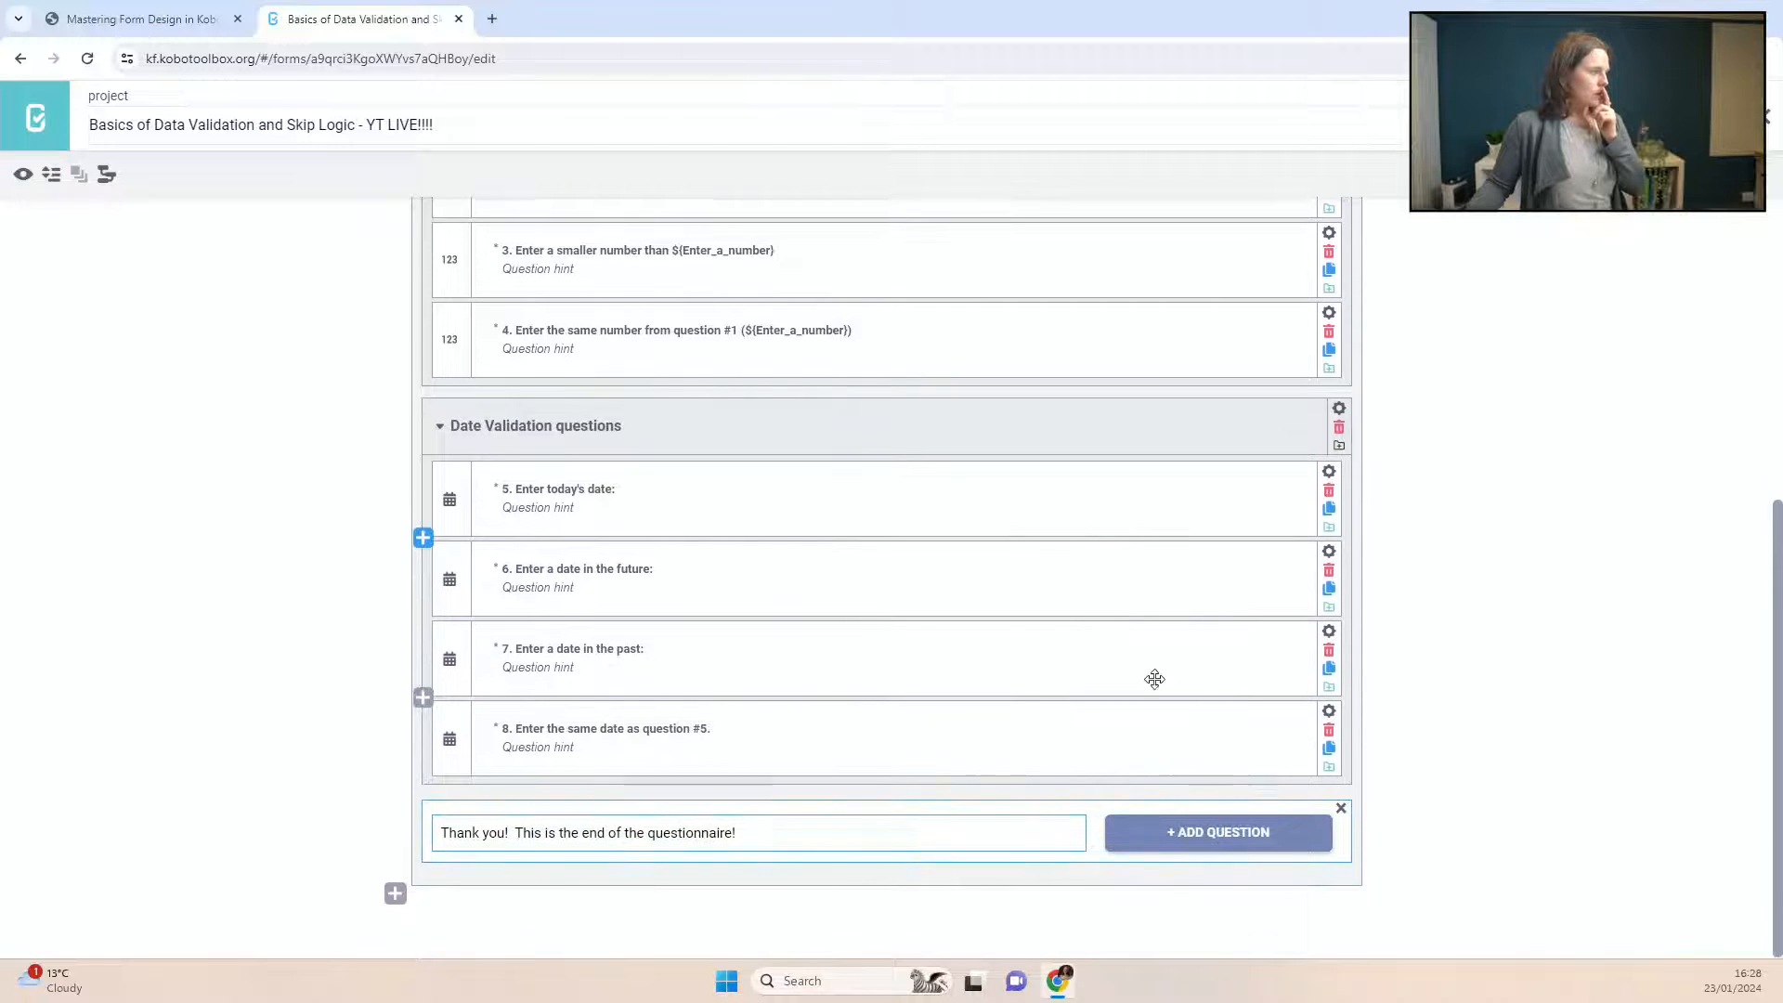
mouse_move(1267, 811)
mouse_down()
mouse_move(1188, 919)
mouse_move(1271, 581)
mouse_move(1261, 806)
mouse_up()
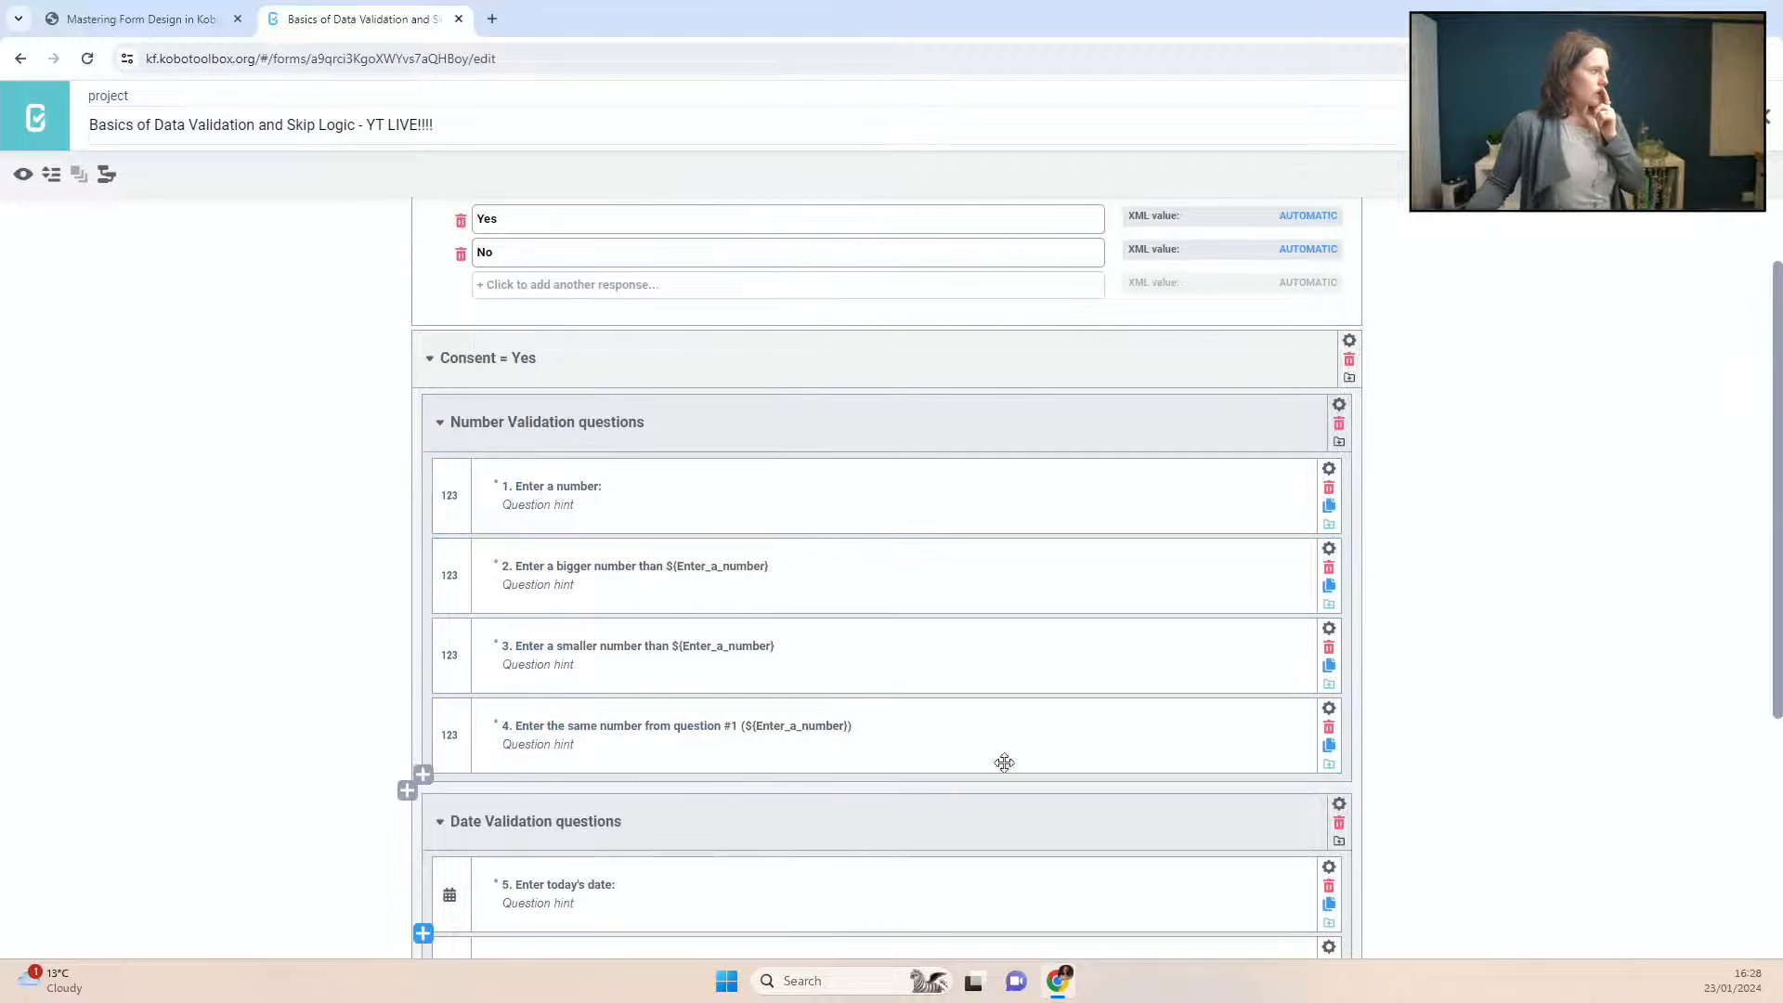
scroll(1492, 724, up, 1)
scroll(1493, 724, down, 5)
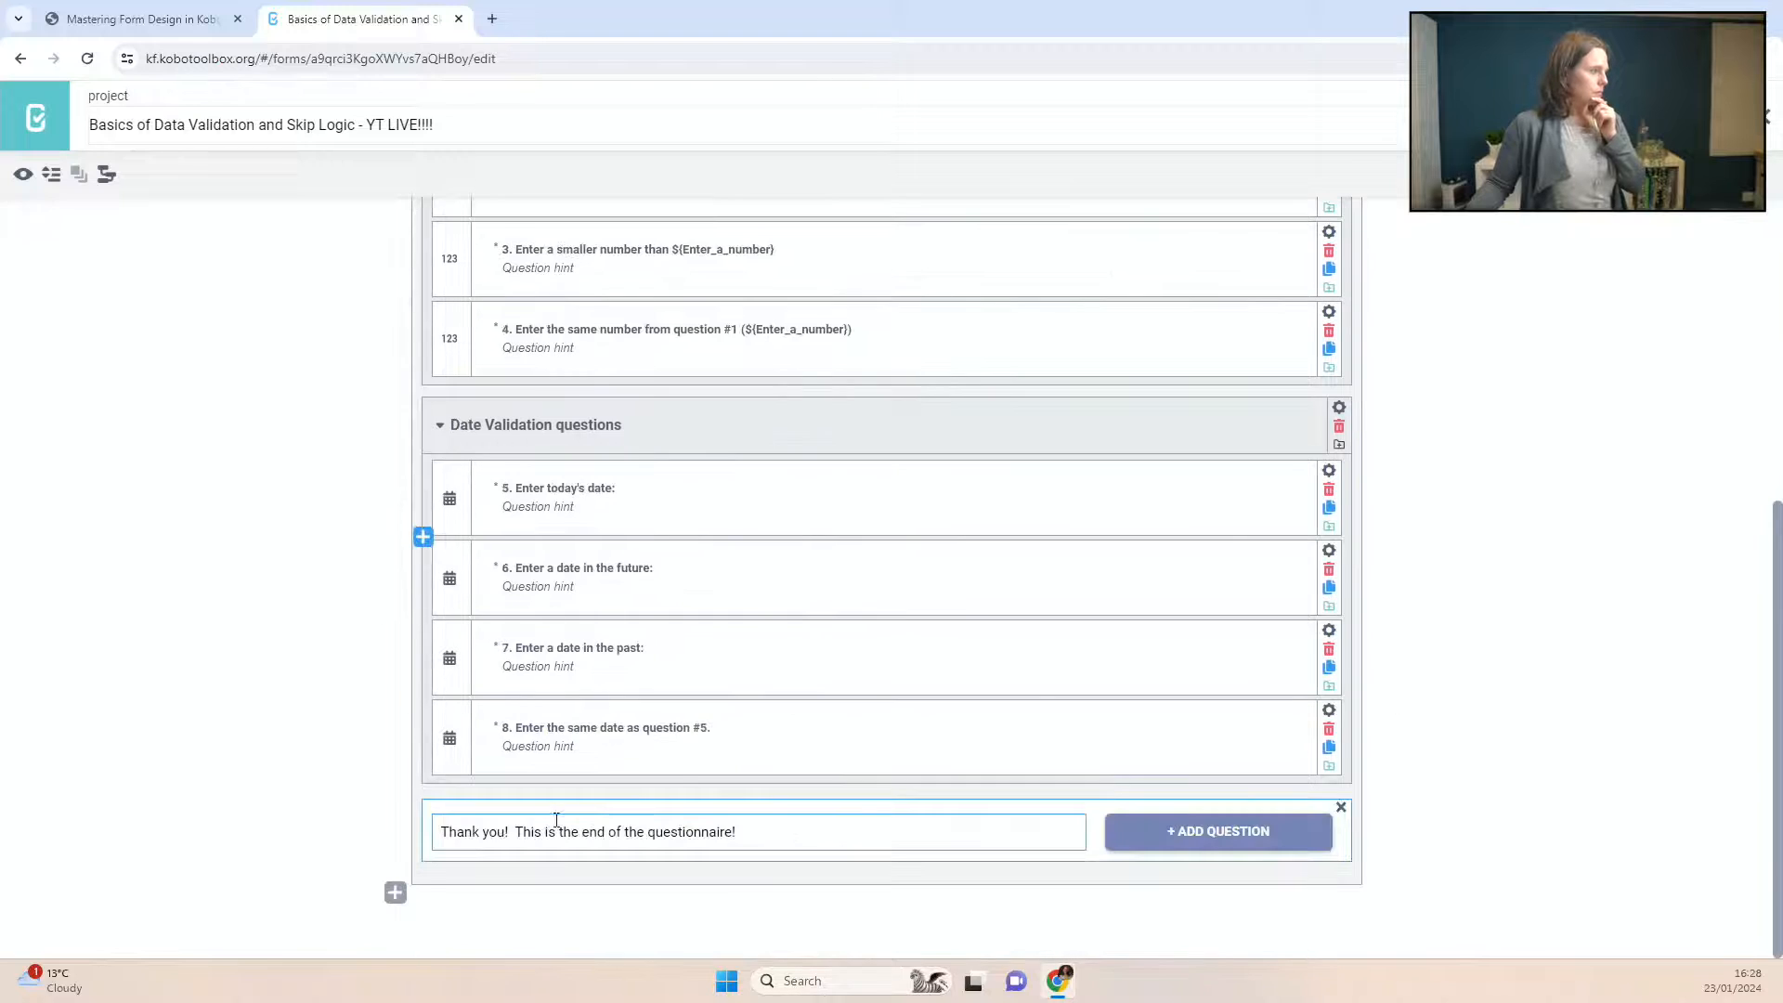
click(1341, 807)
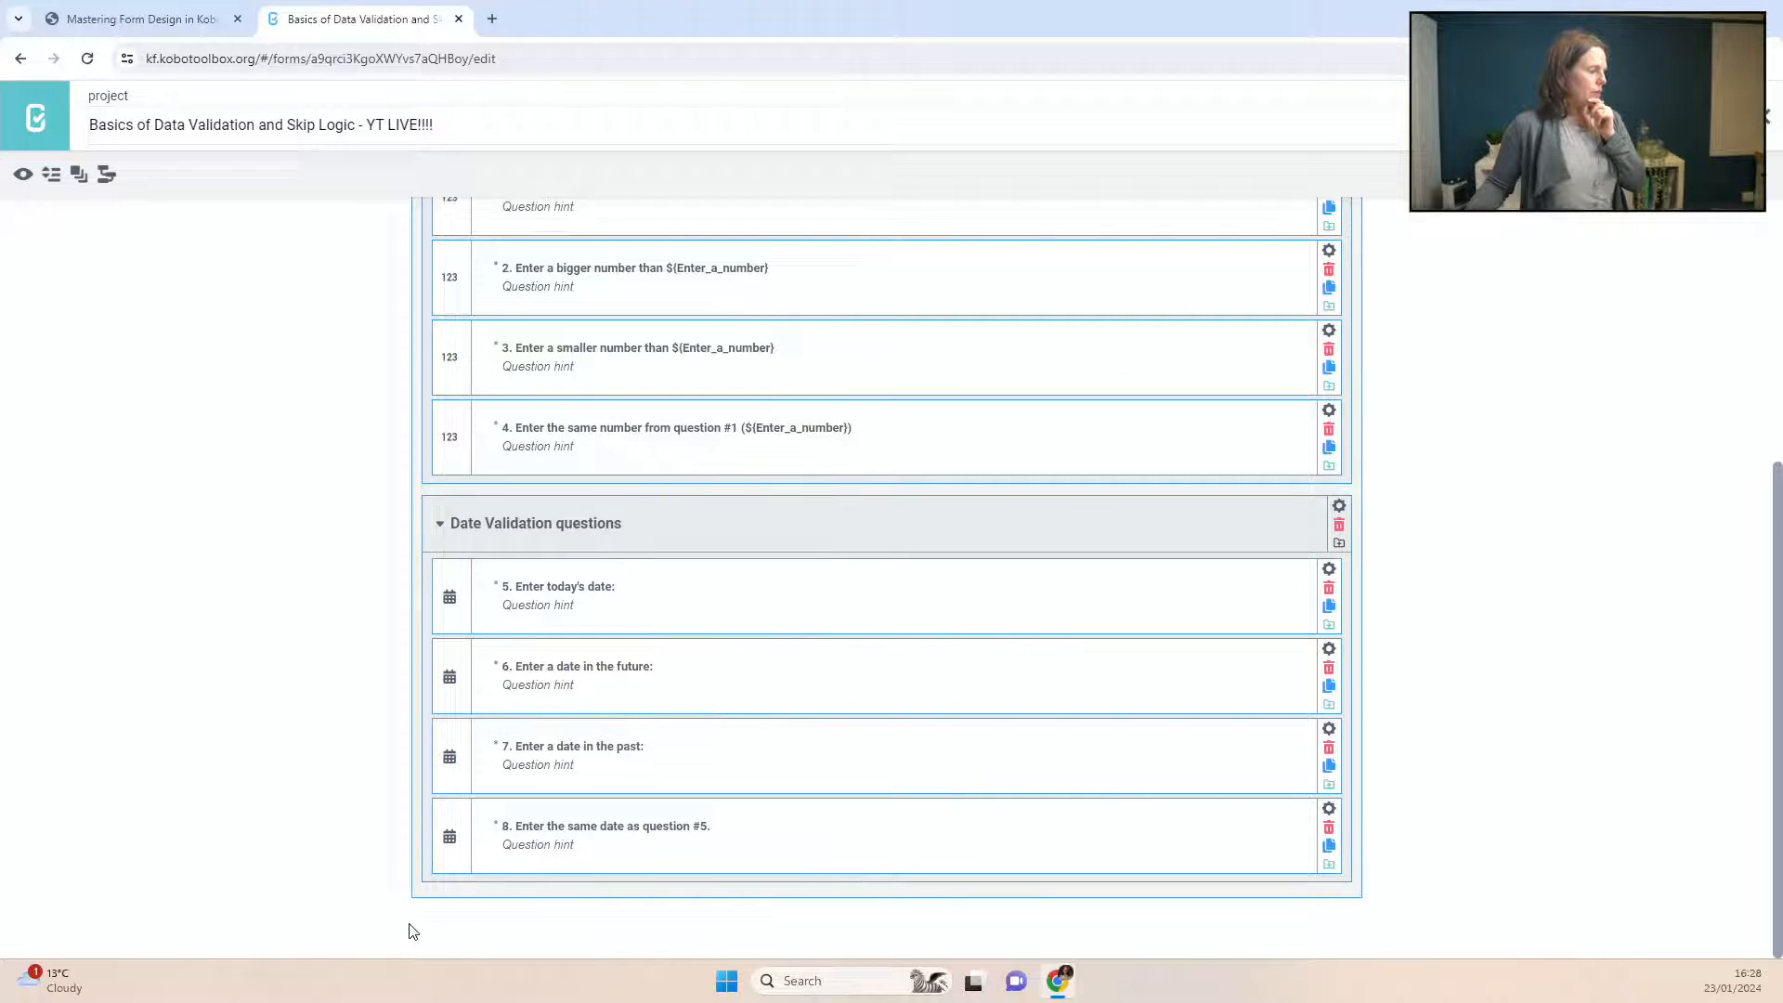
Step: Add a Note below the Consent = Yes group reading "This is the end of the form! thanks!!"
click(402, 897)
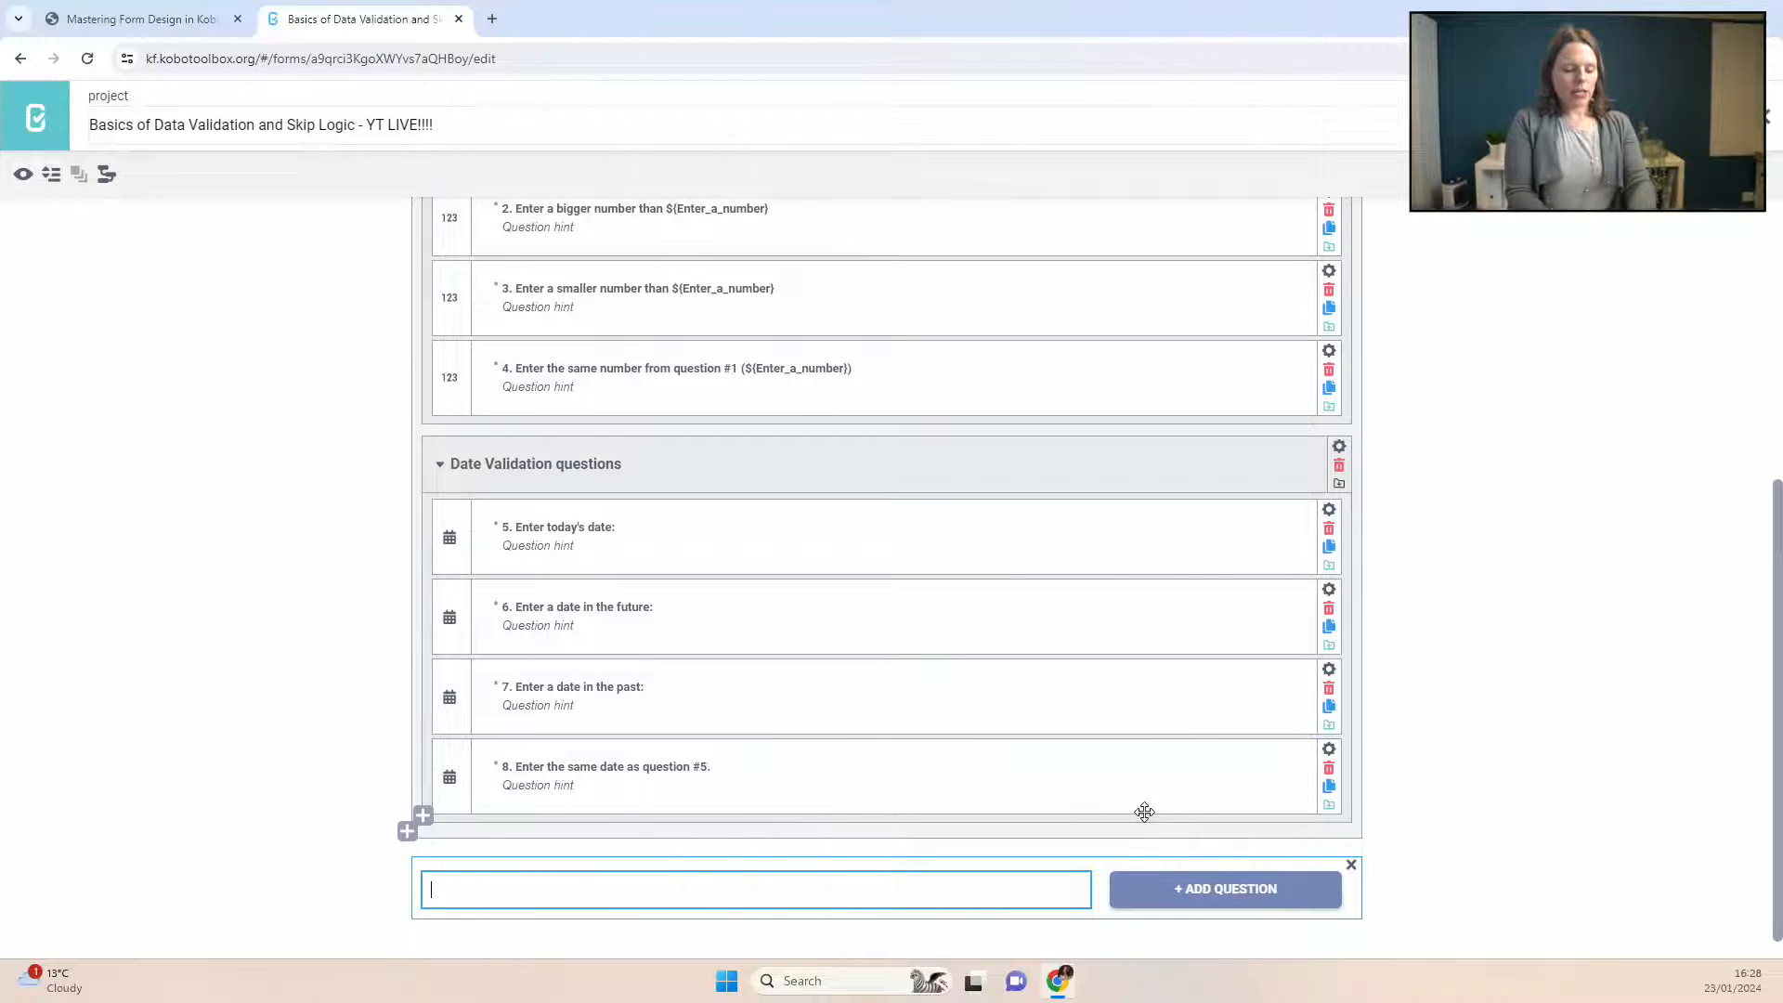
text(This is the e)
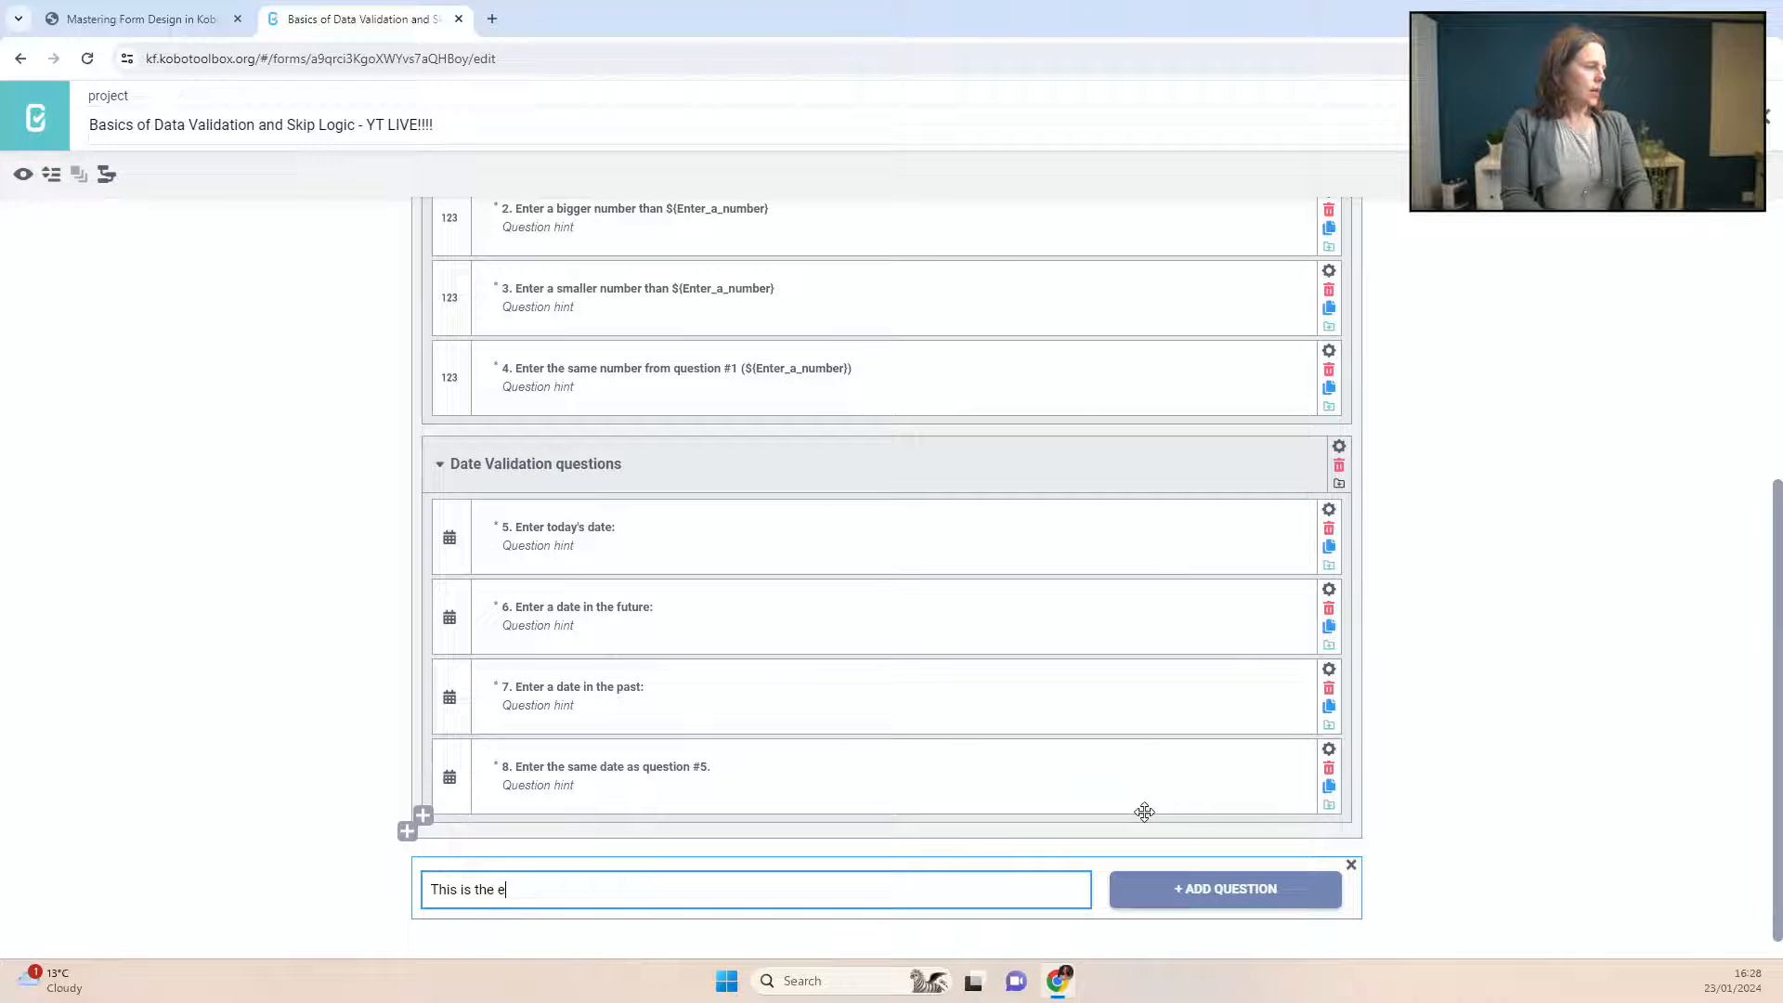
text(nd of the form! thanks!!)
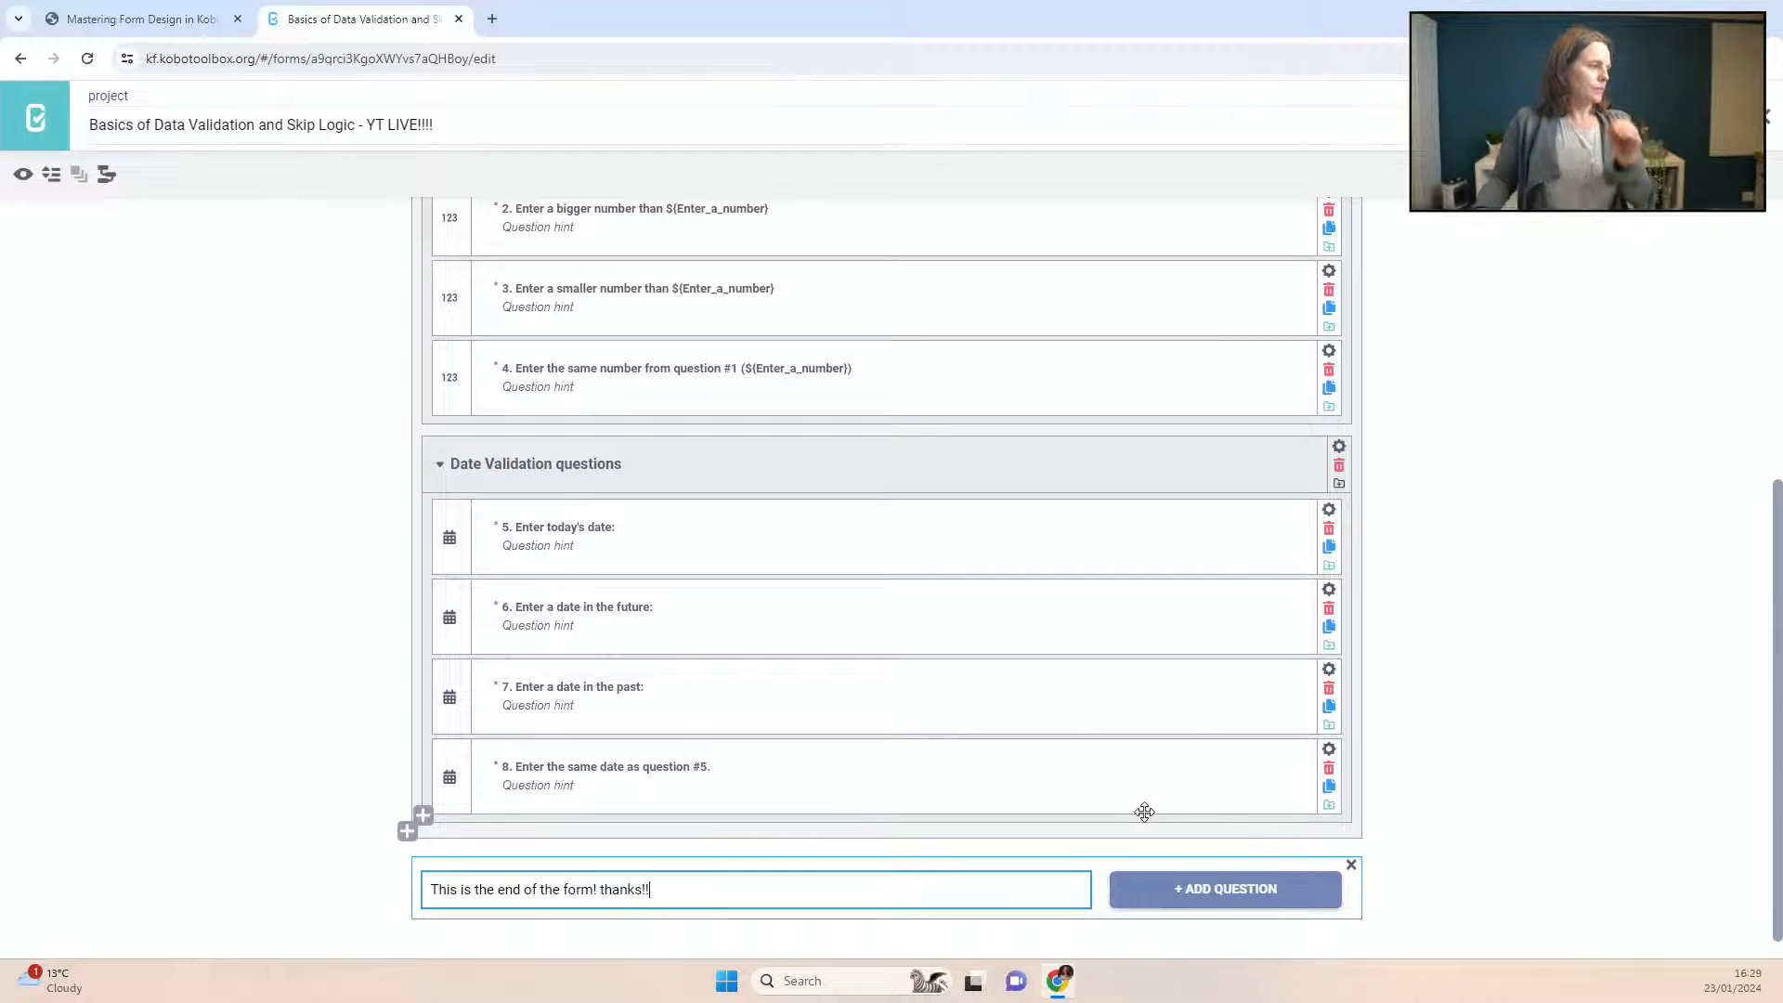
click(1268, 896)
scroll(1536, 824, down, 3)
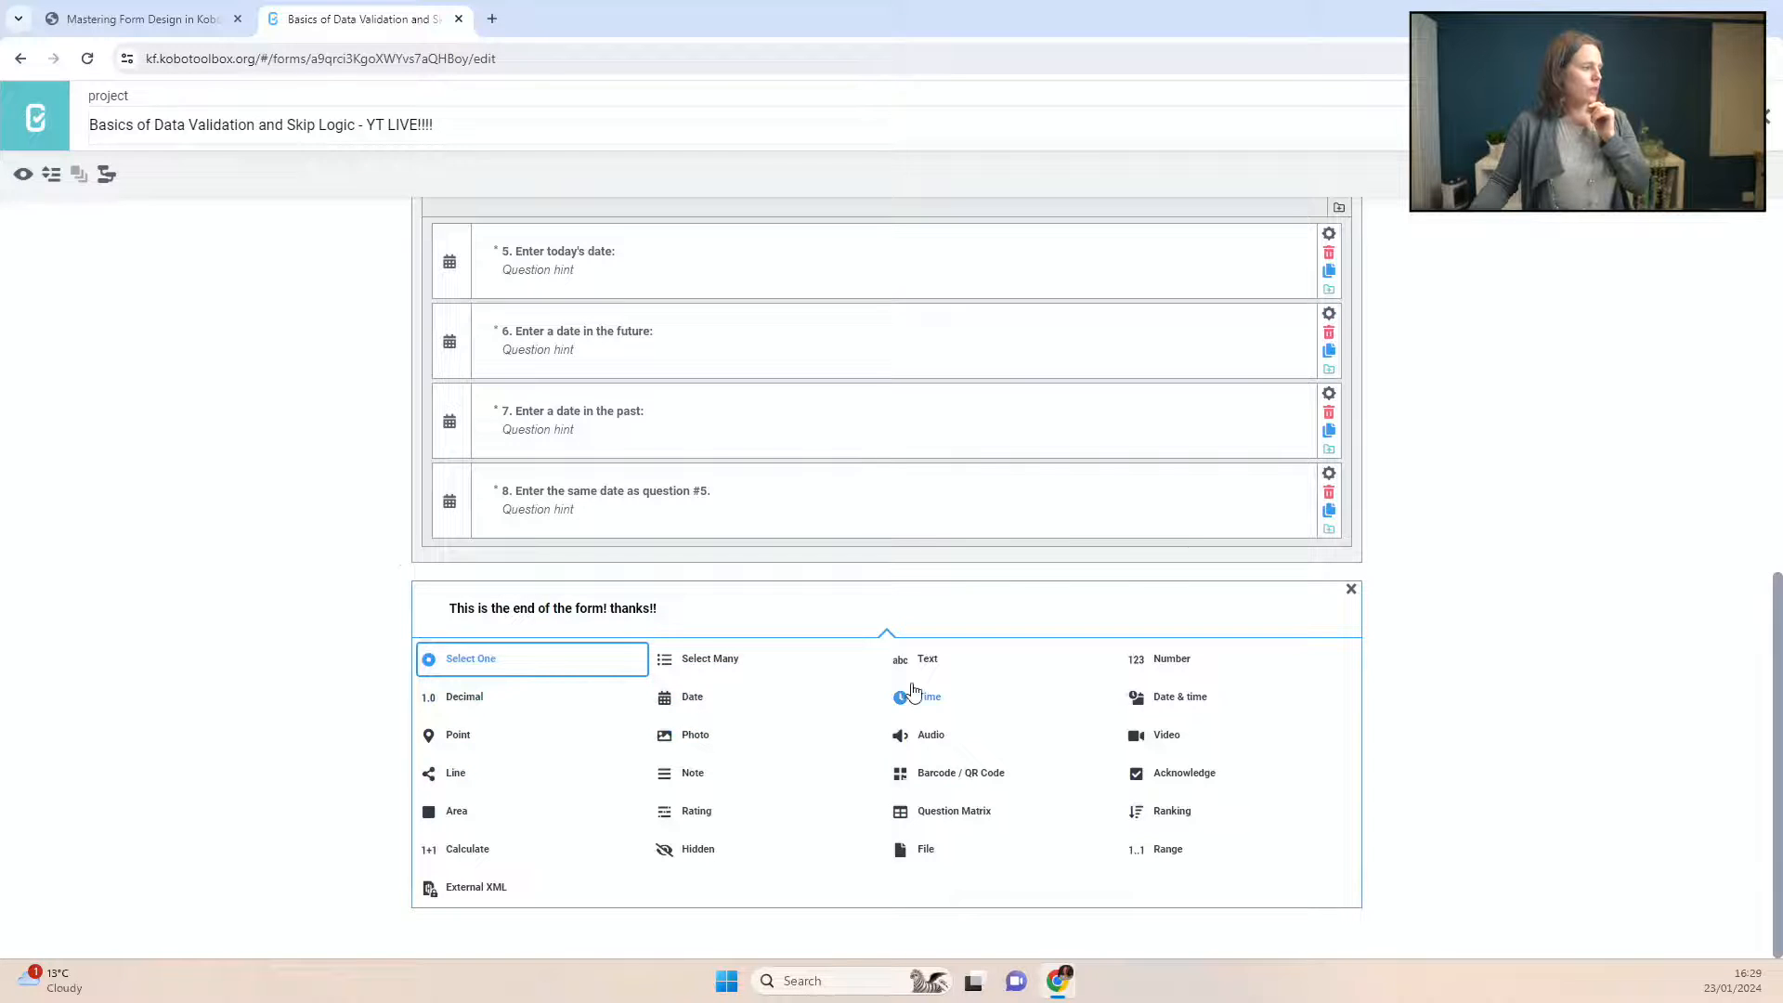
click(689, 775)
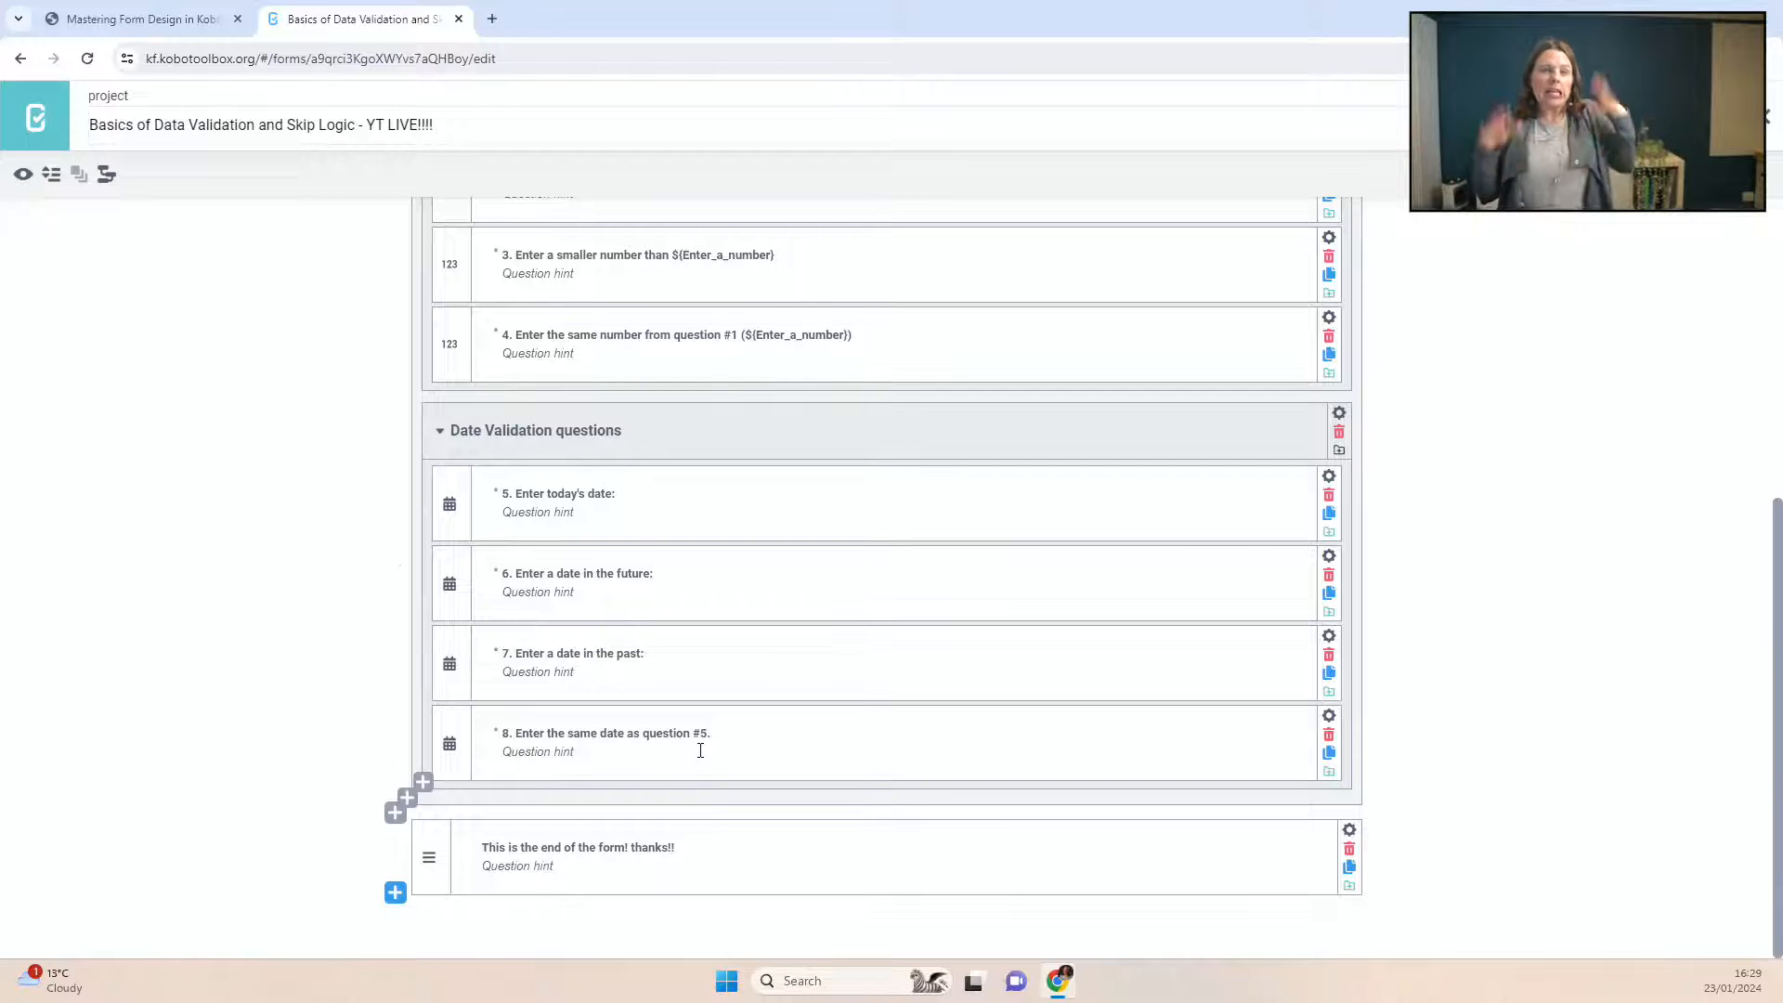
Step: Add a skip logic condition to the Consent = Yes group so it displays only when the consent question equals Yes
scroll(943, 505, up, 5)
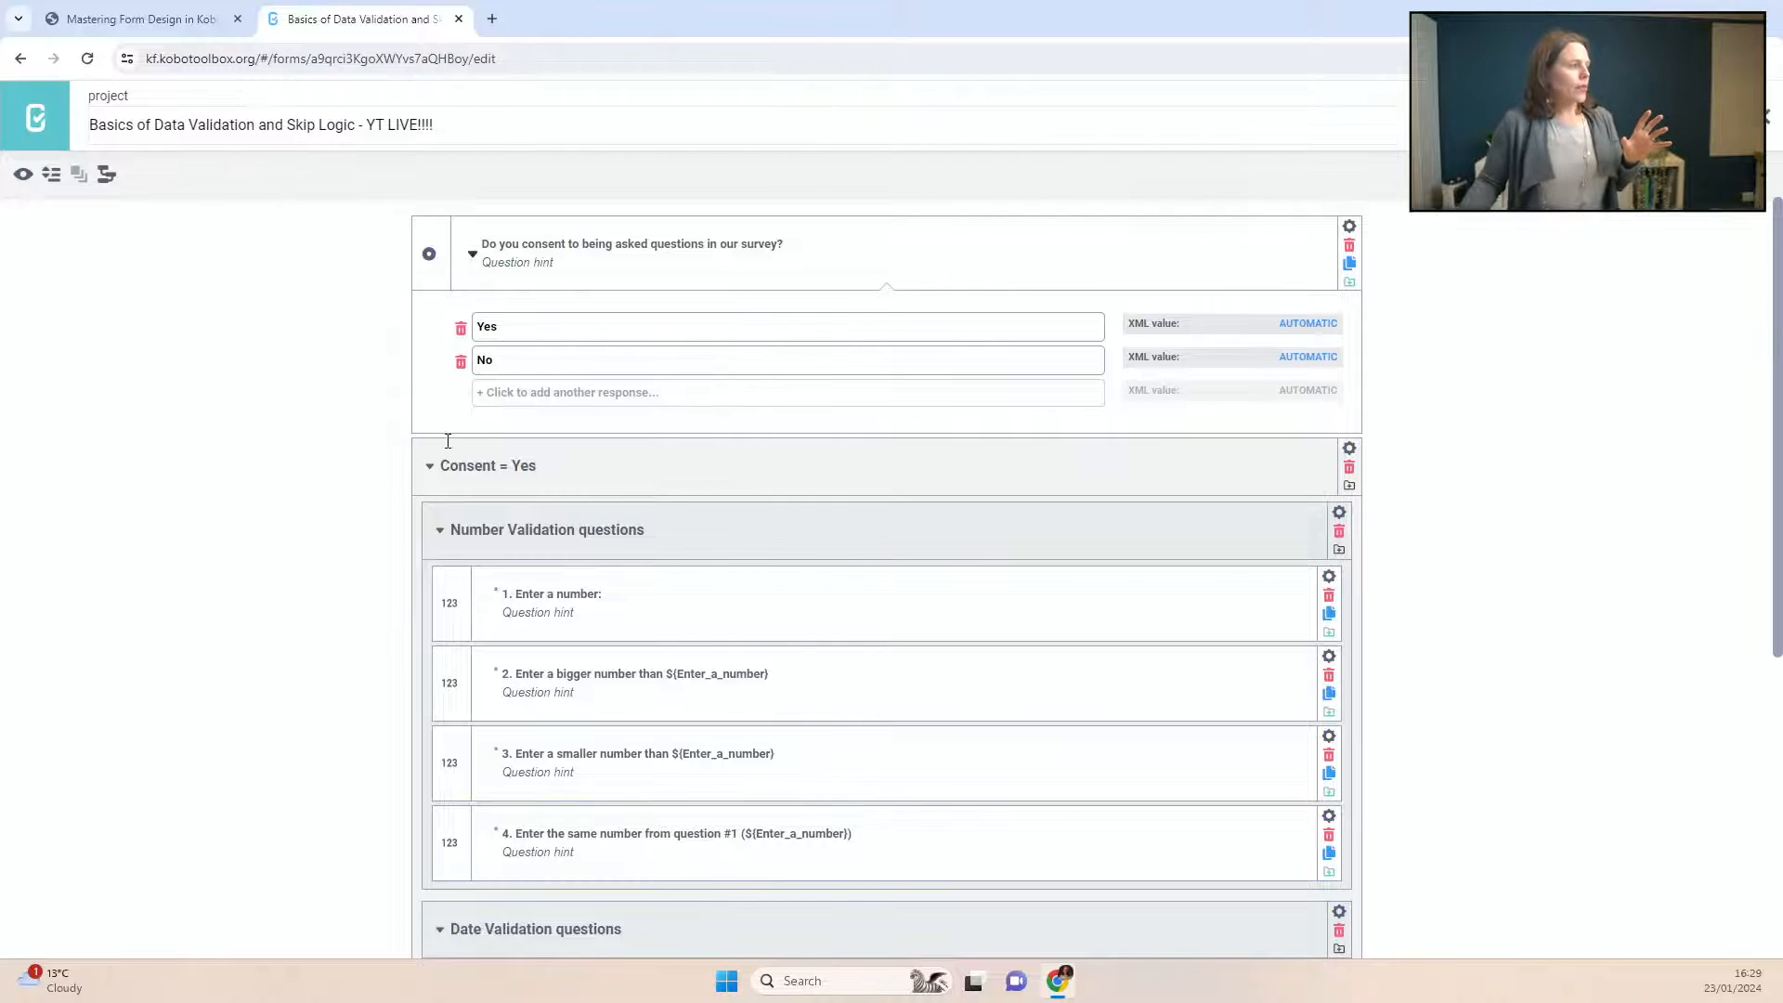
click(1351, 455)
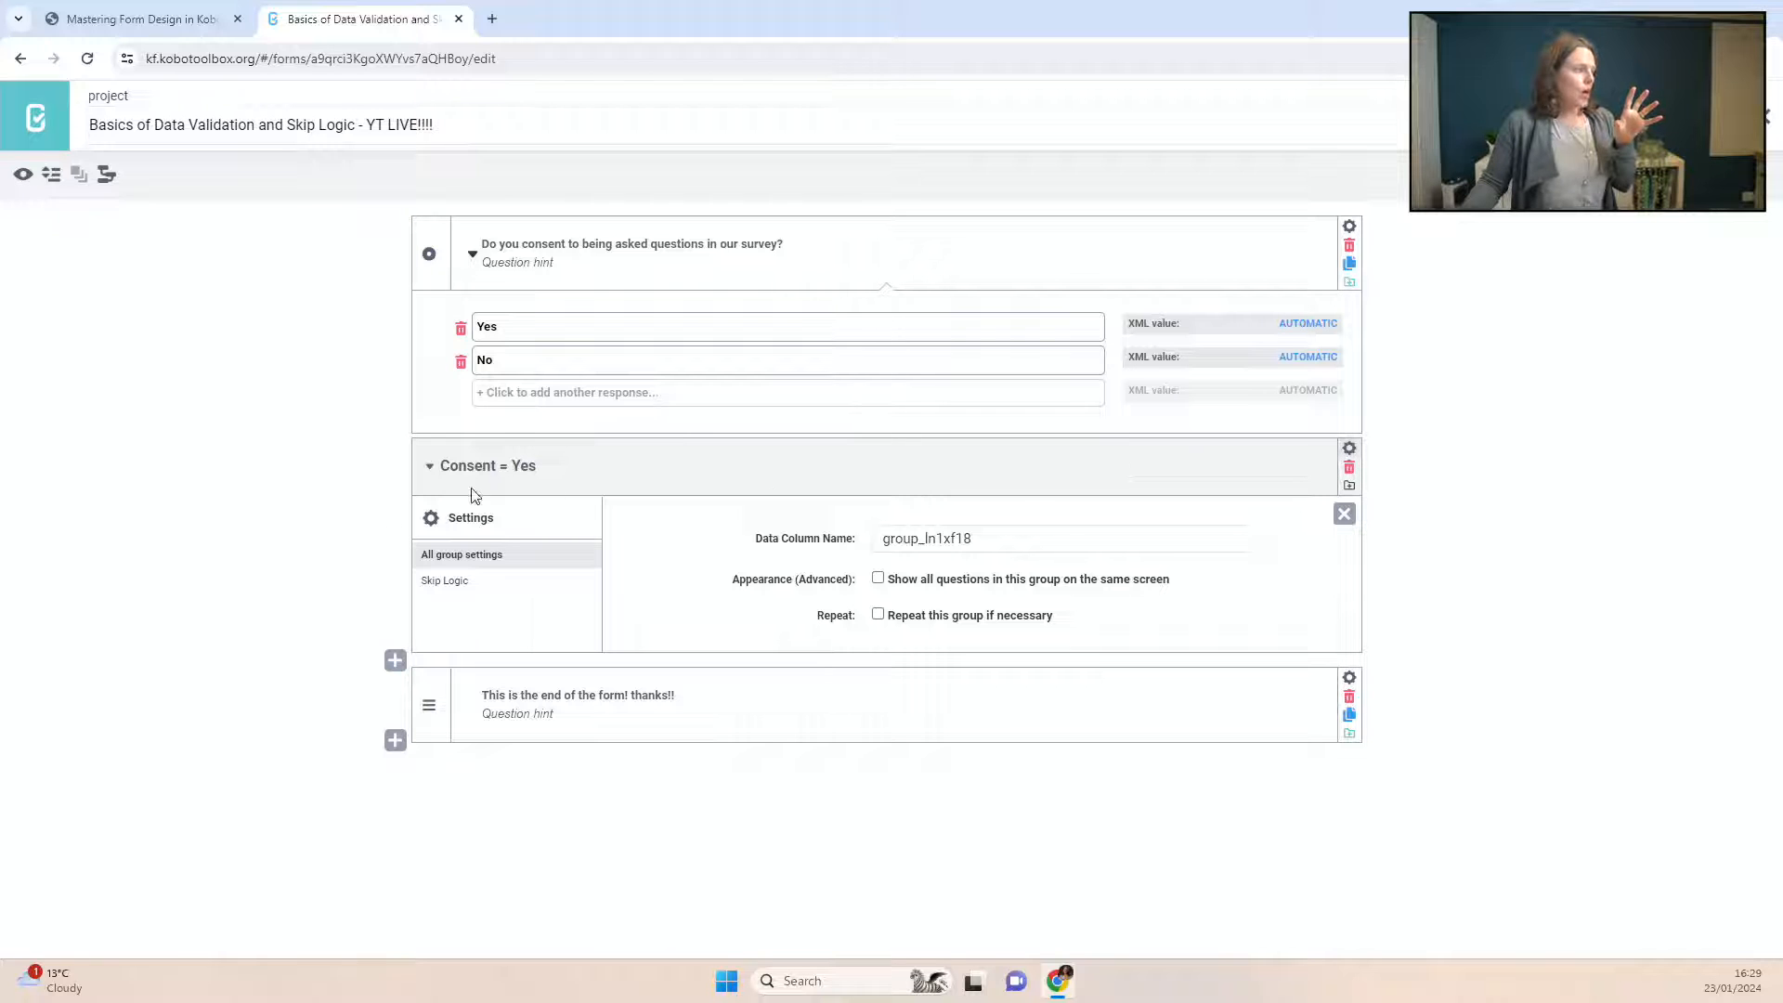
click(446, 593)
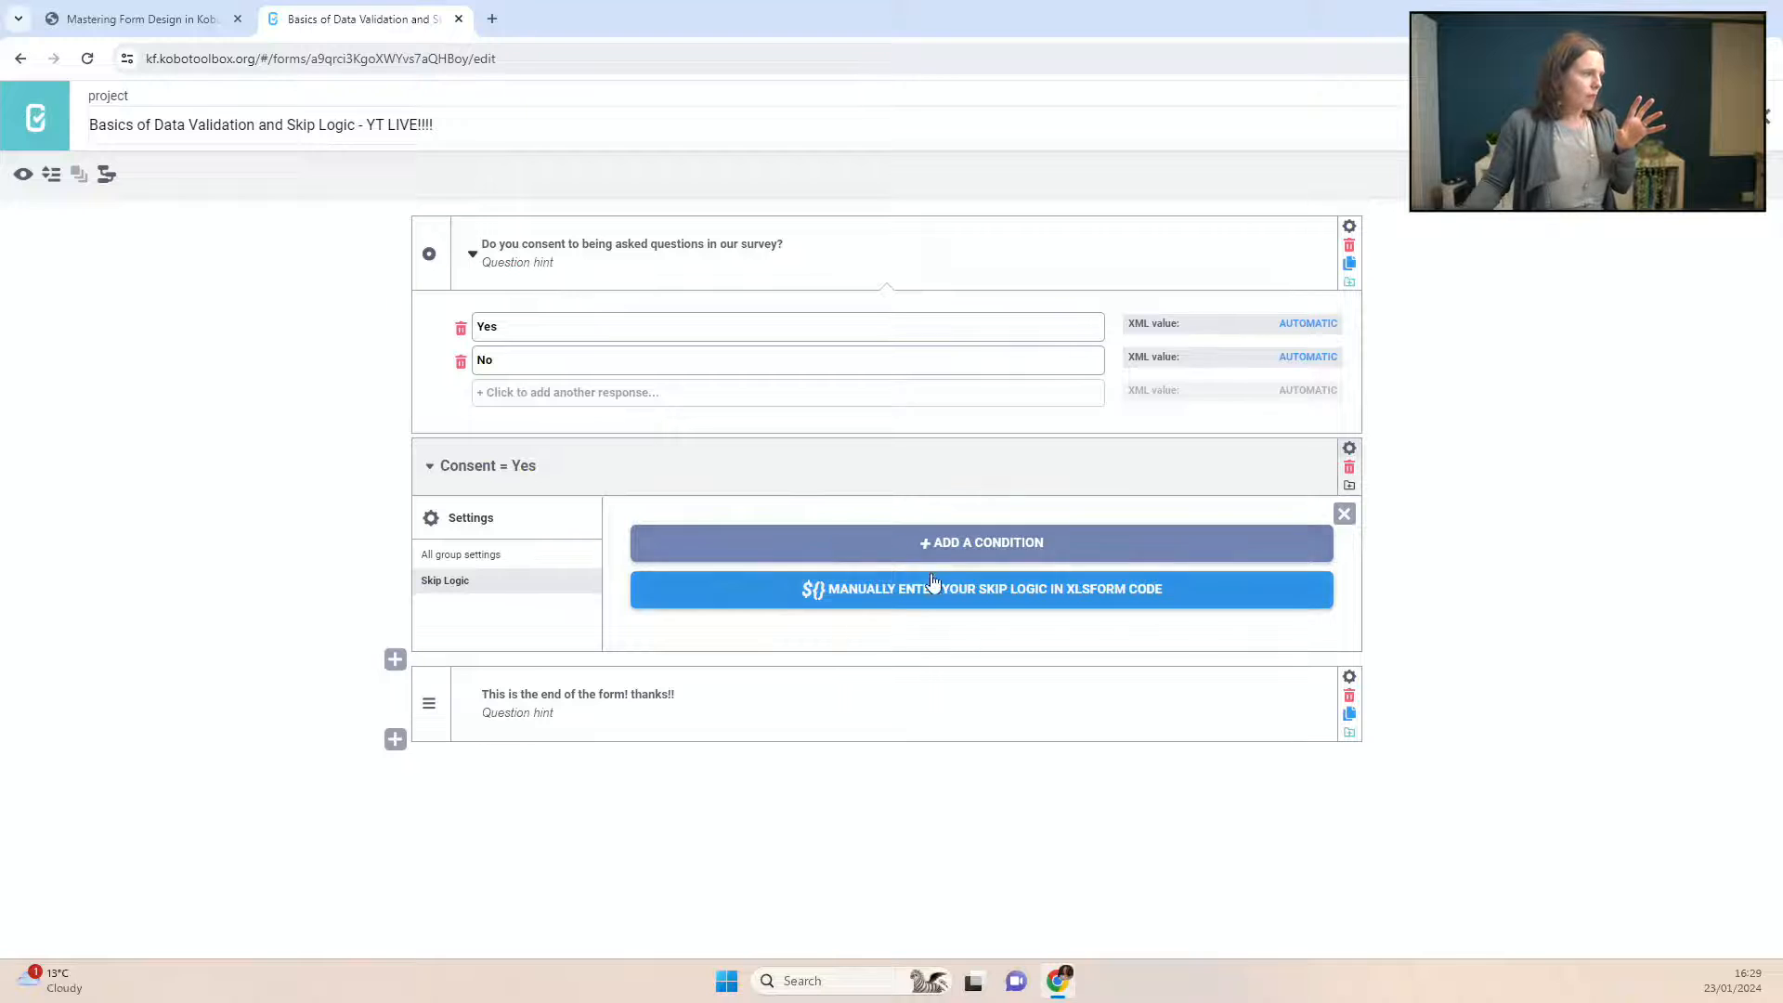
click(970, 551)
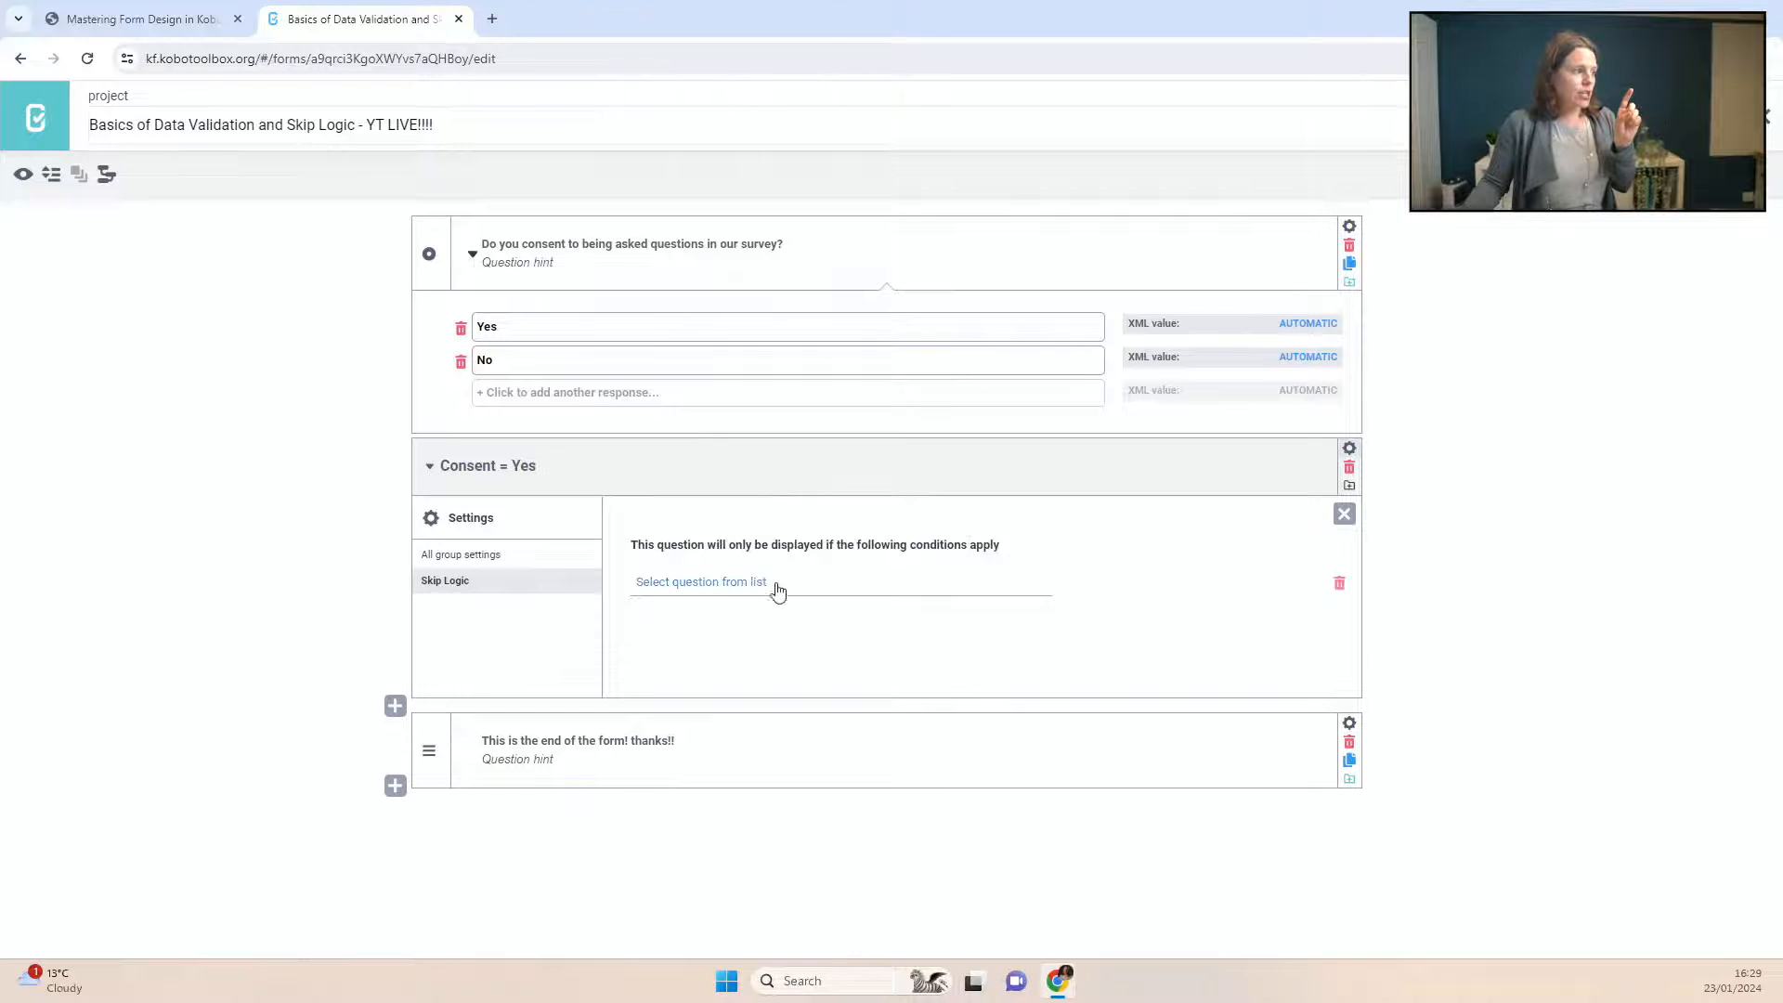
click(740, 585)
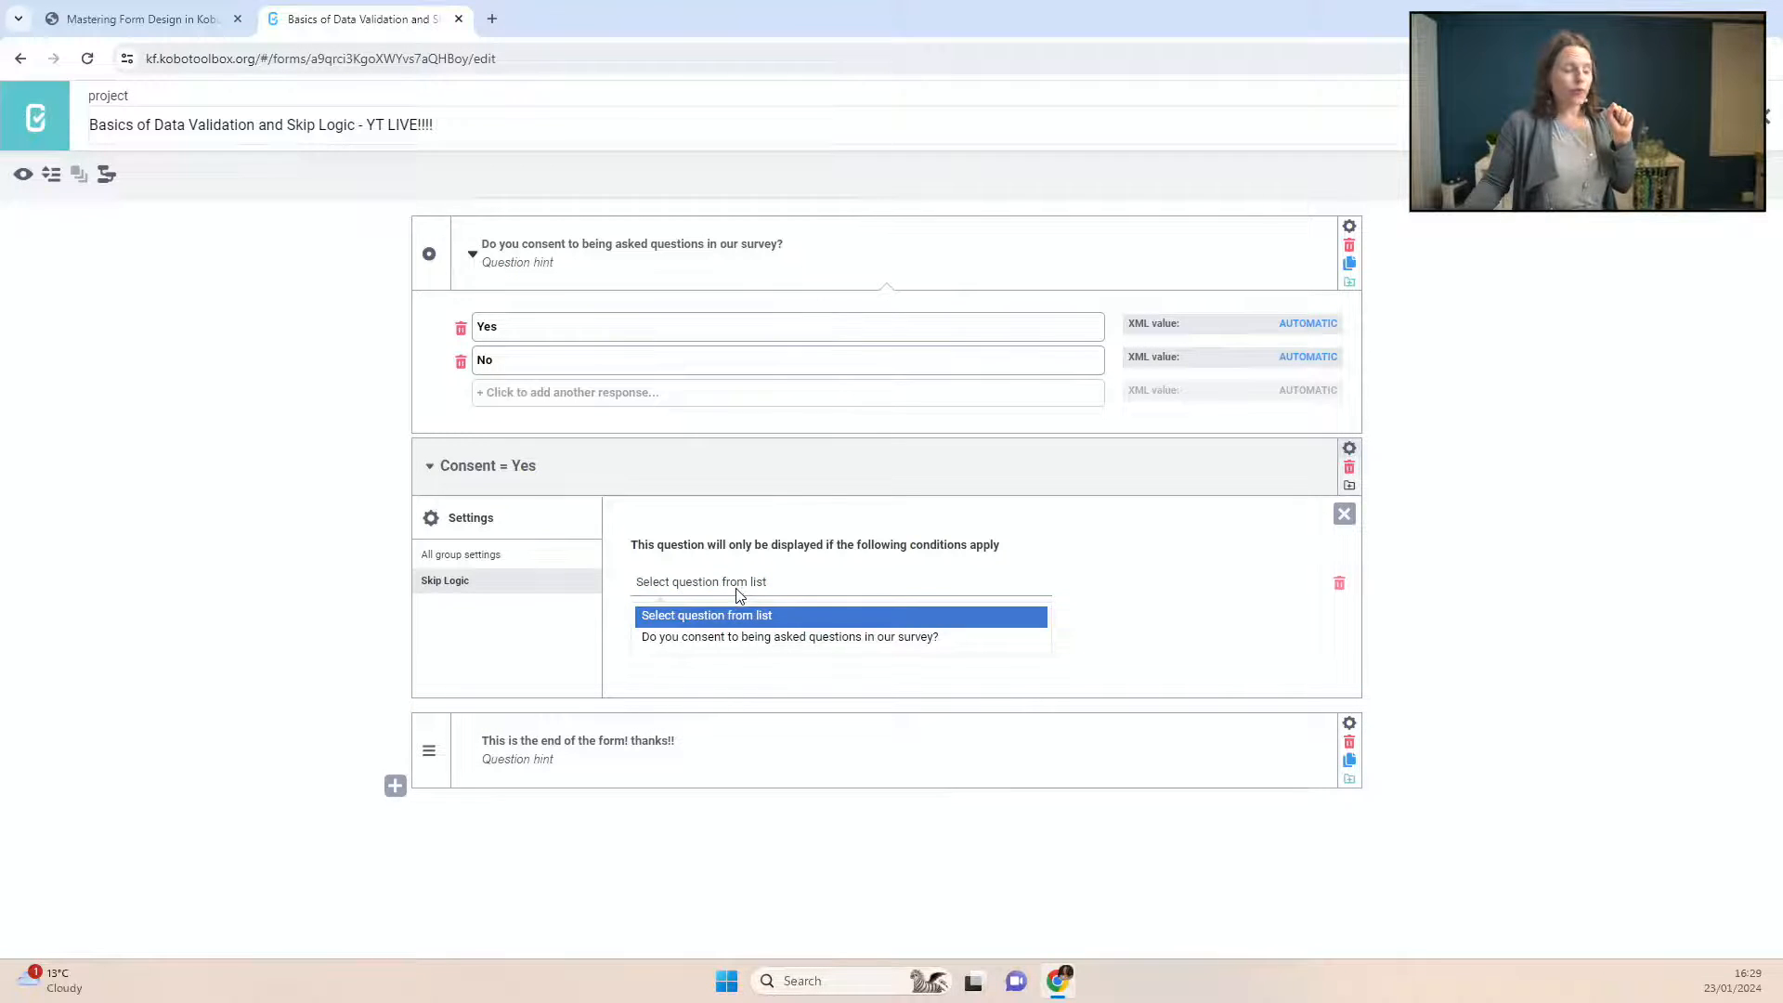
click(737, 638)
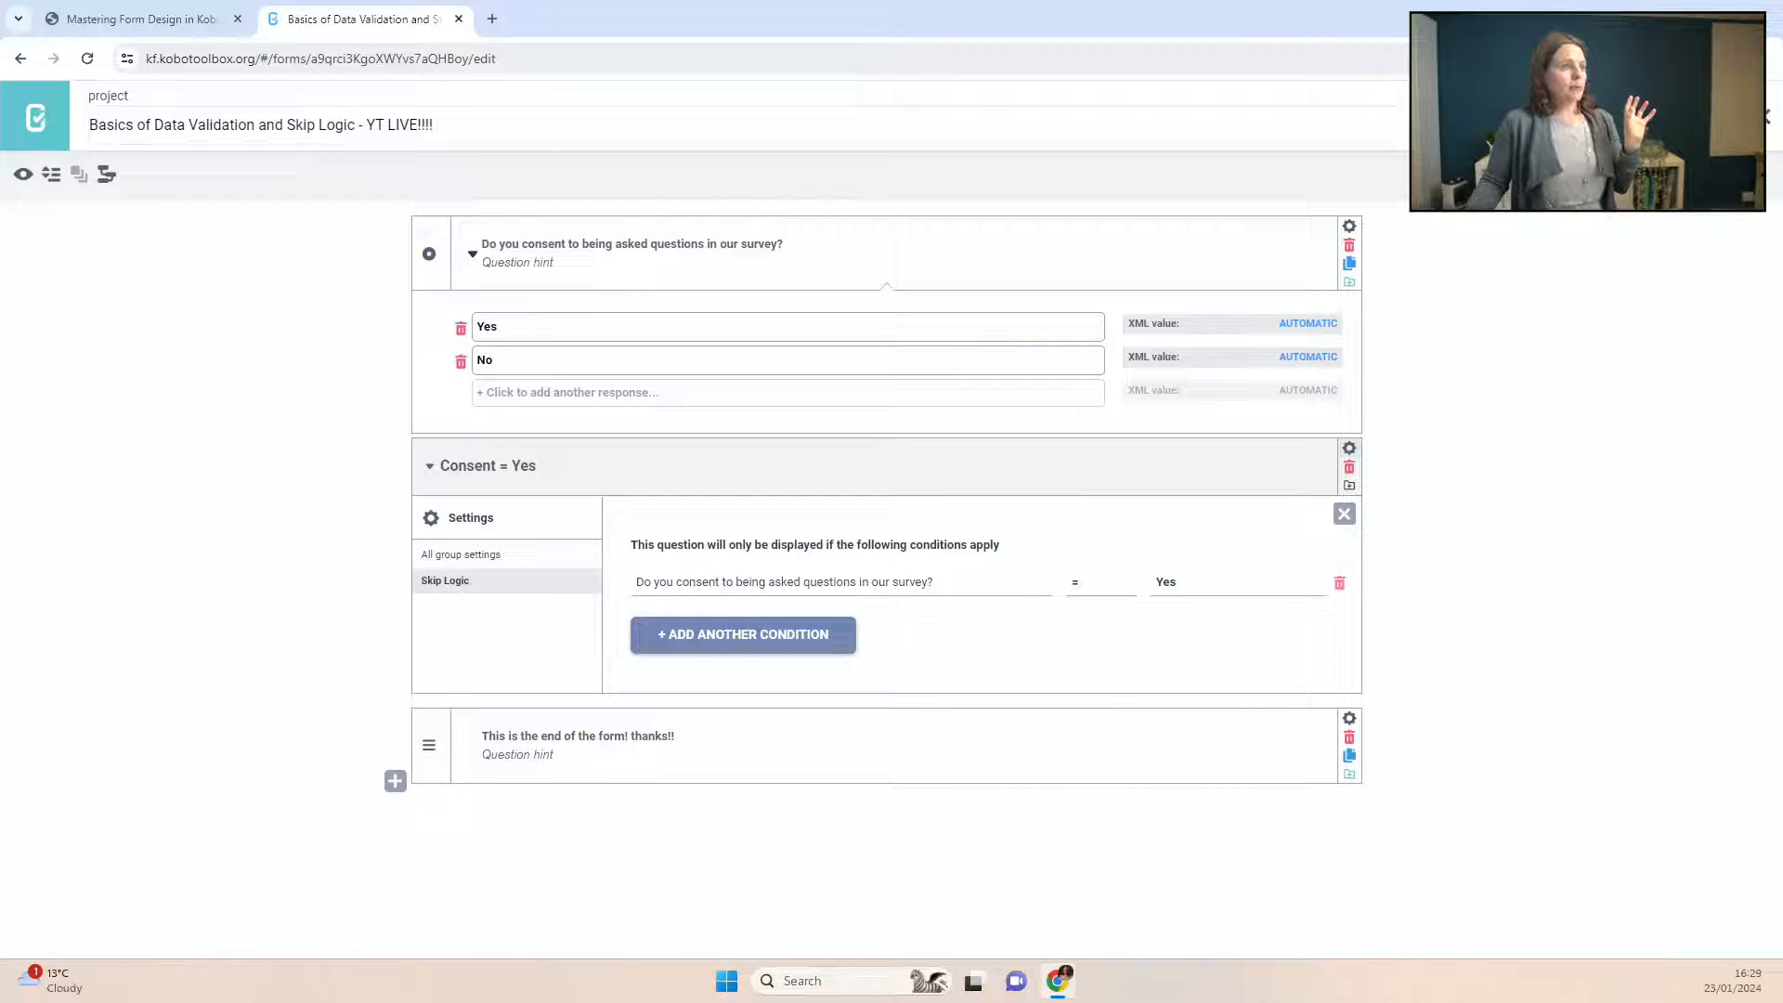
Step: Preview the form, answer No to the consent question, and validate the response
click(21, 177)
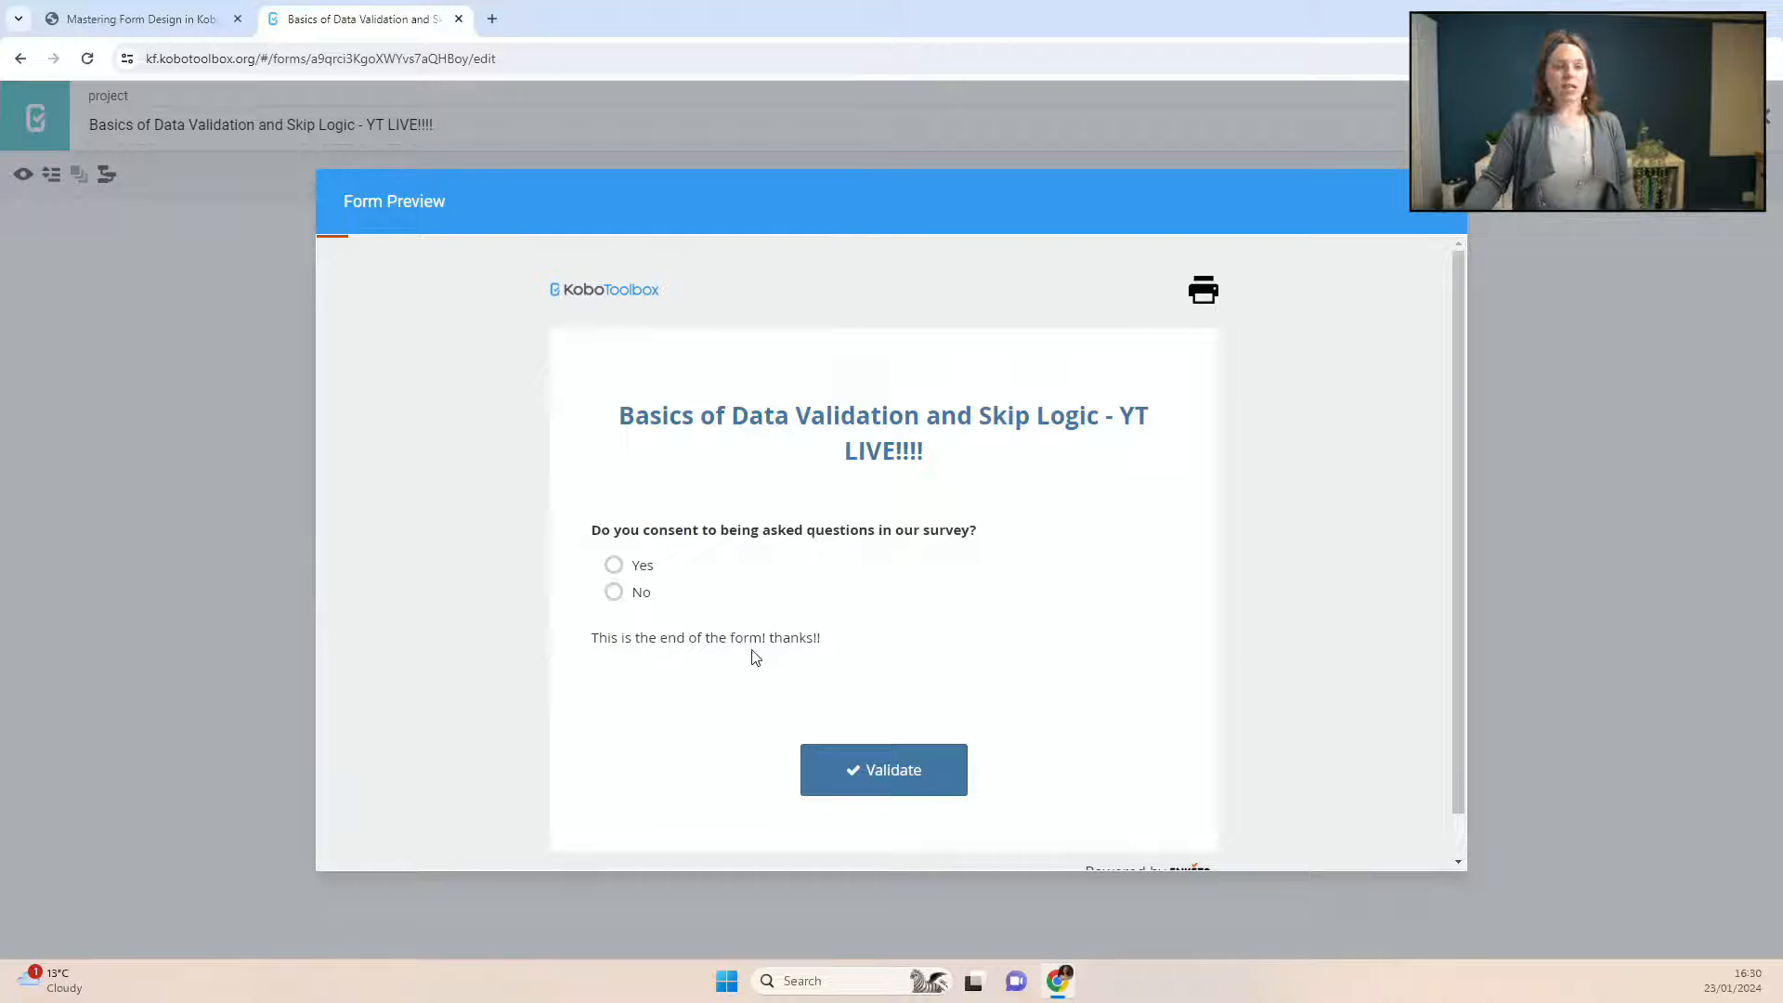
click(614, 591)
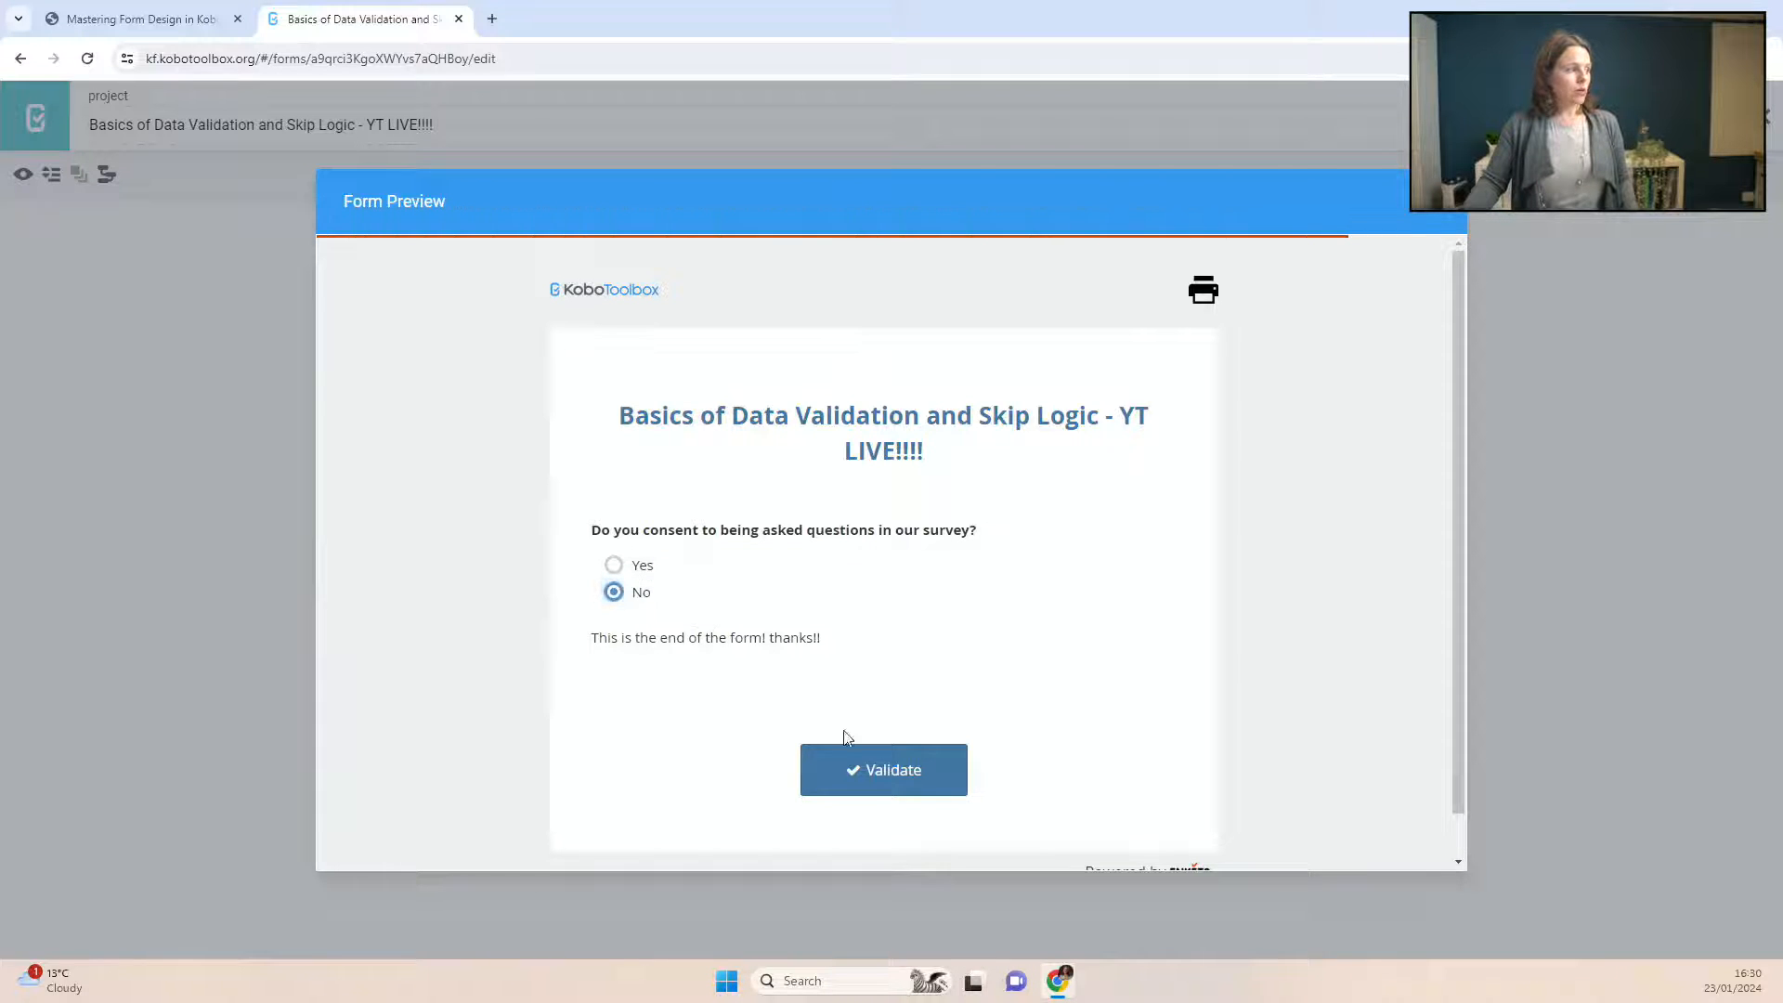
click(897, 763)
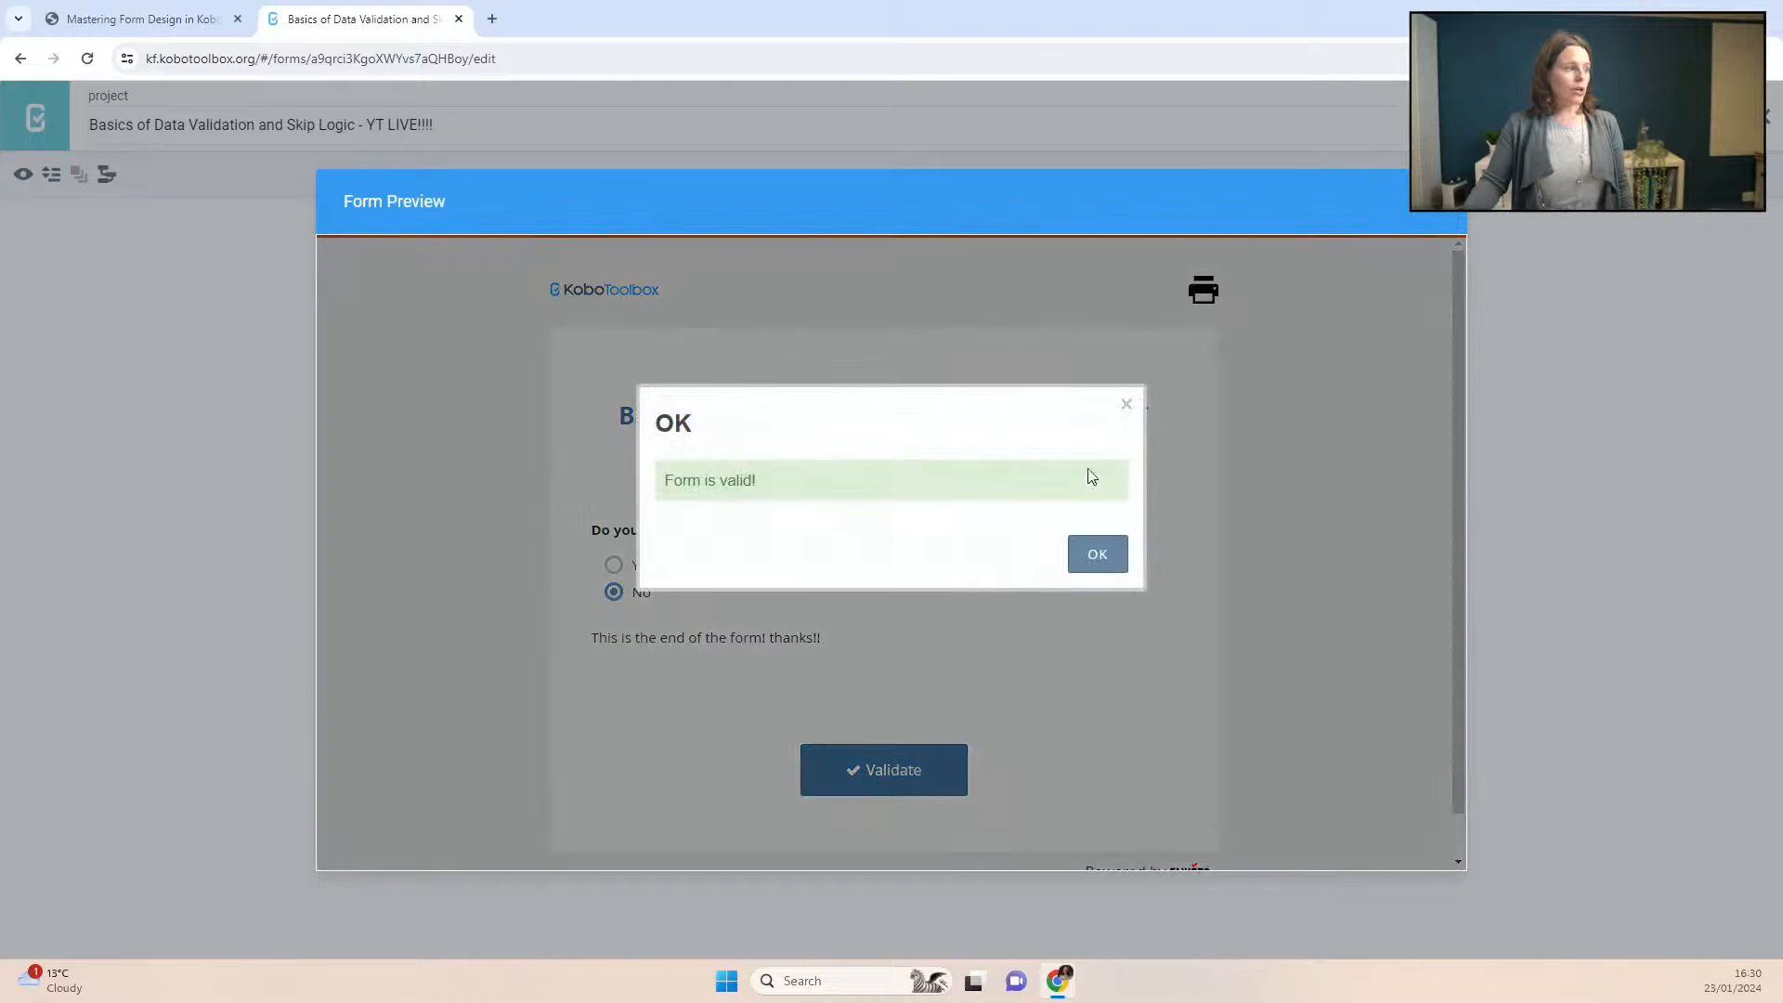
click(1098, 555)
Step: Change the consent answer to Yes and fill number questions 1 to 4 with 3, 5, -1 and 3
click(668, 569)
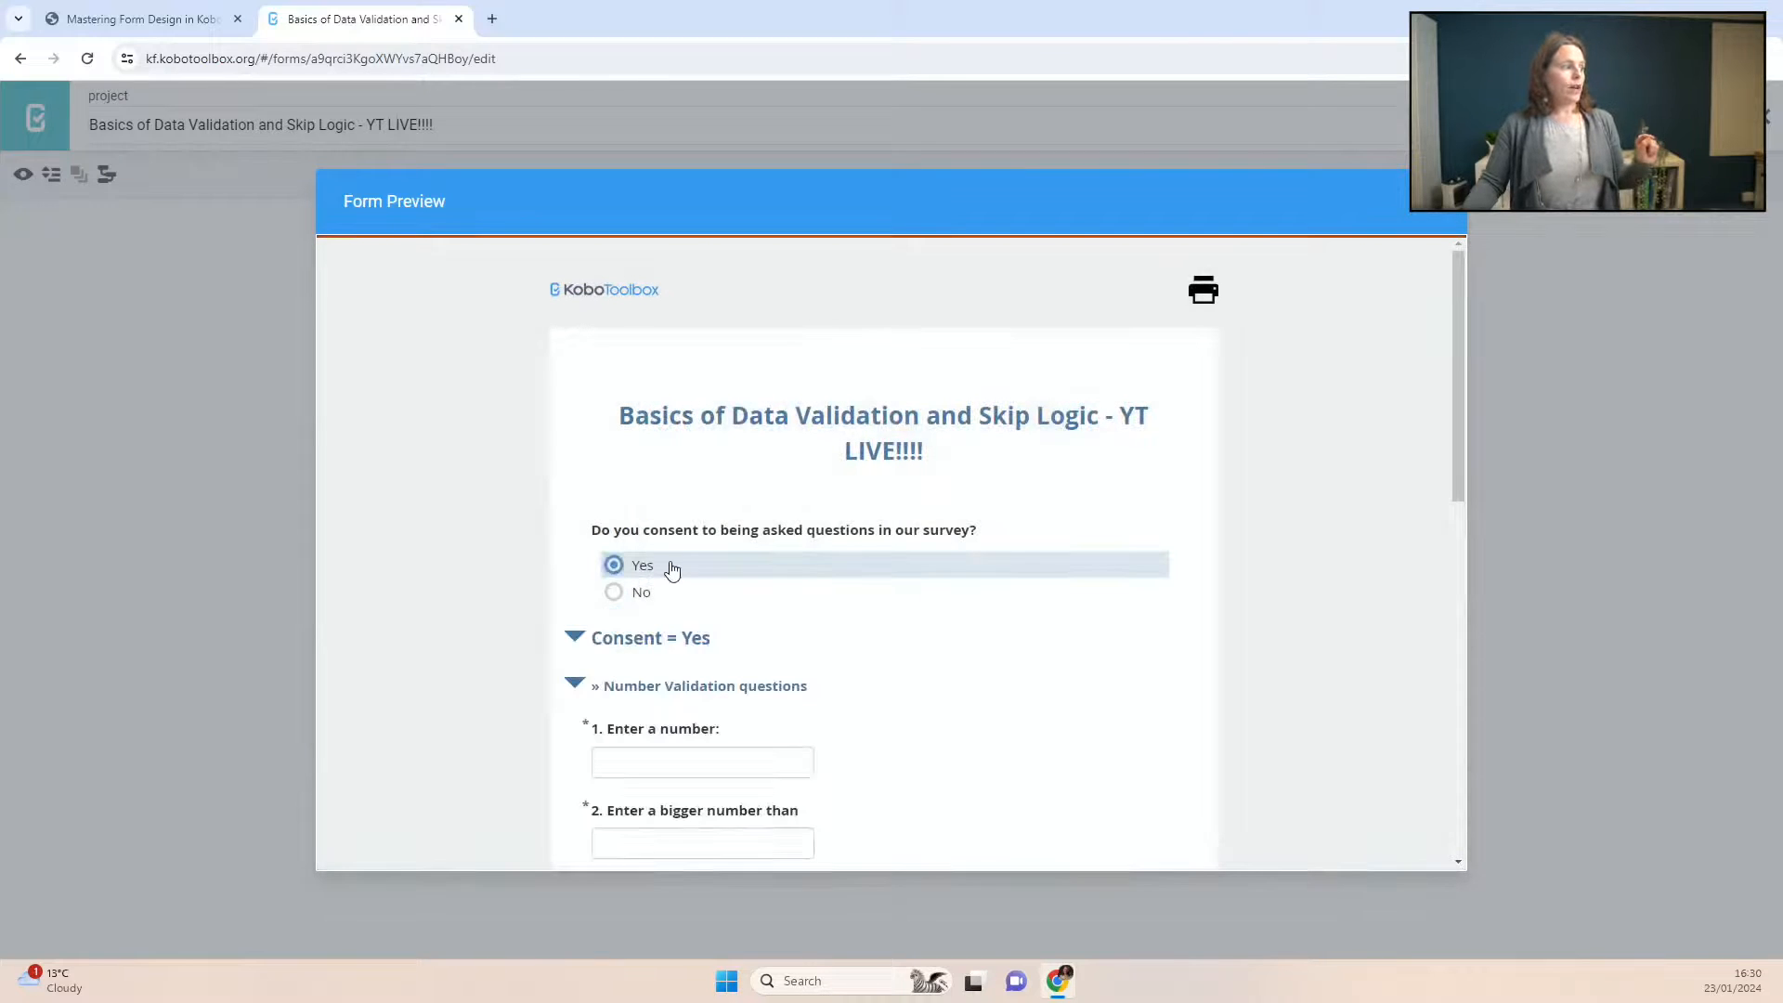
scroll(784, 557, down, 5)
click(705, 298)
text(3)
click(769, 380)
text(2)
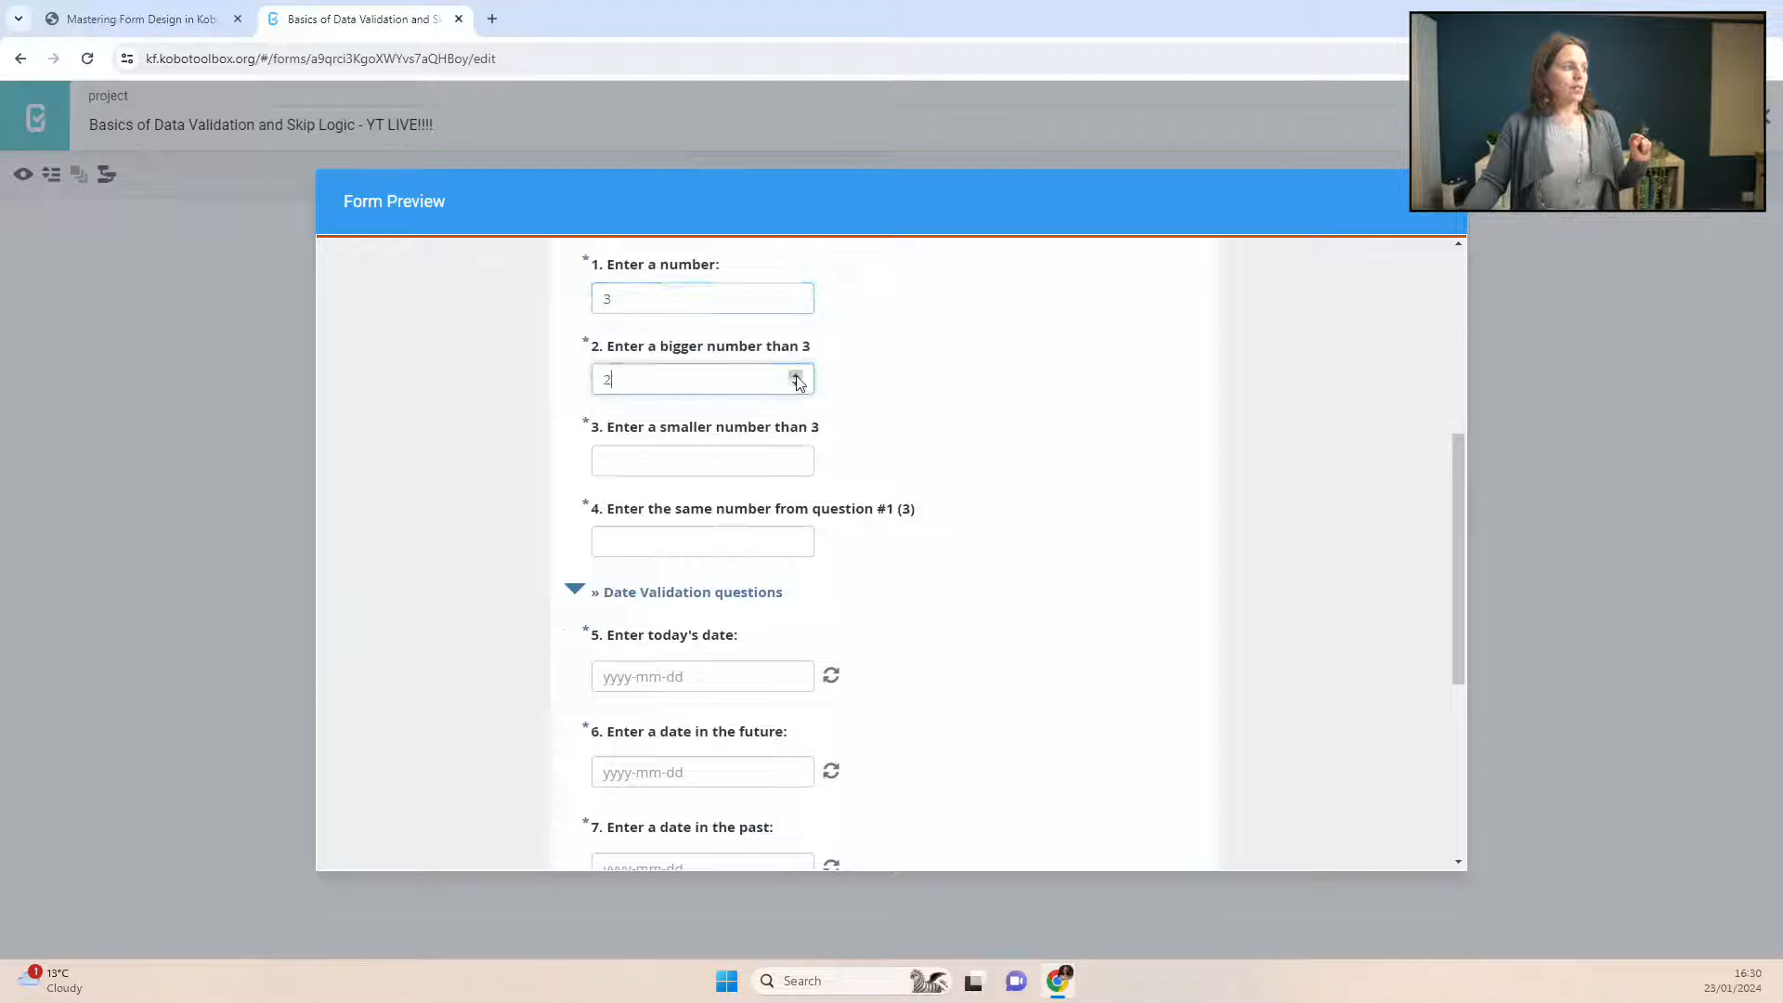
click(796, 457)
text(-1)
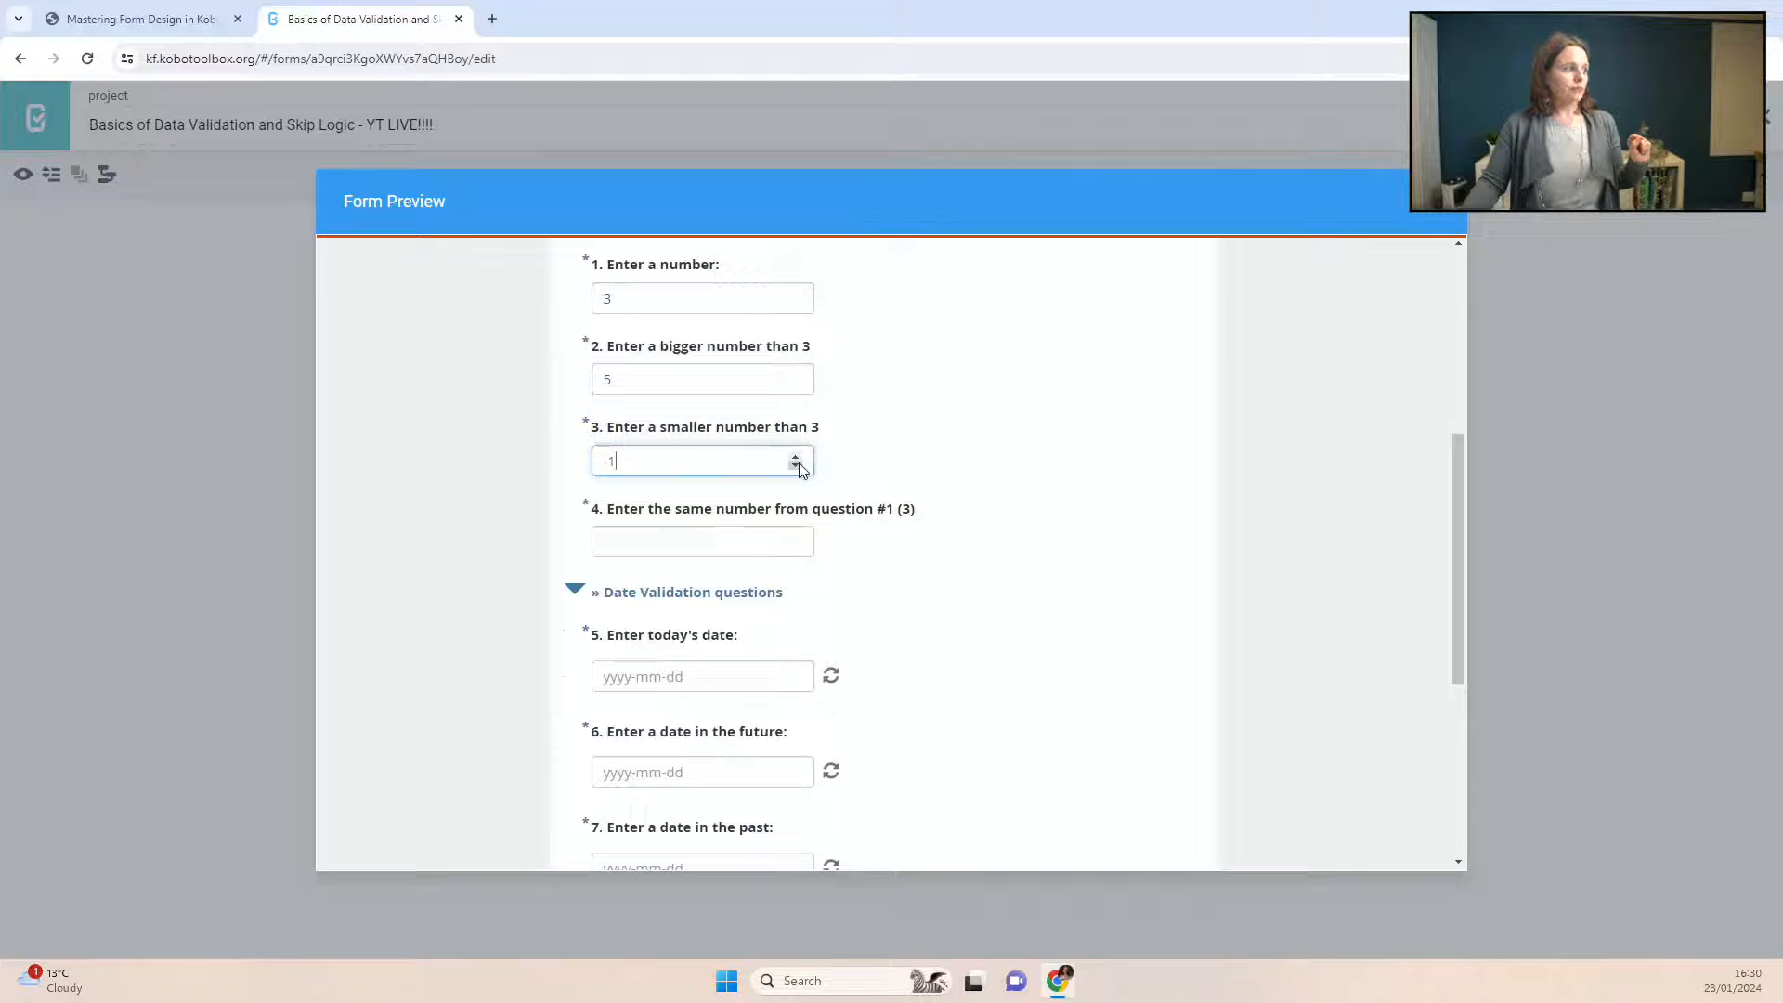
click(792, 541)
click(794, 539)
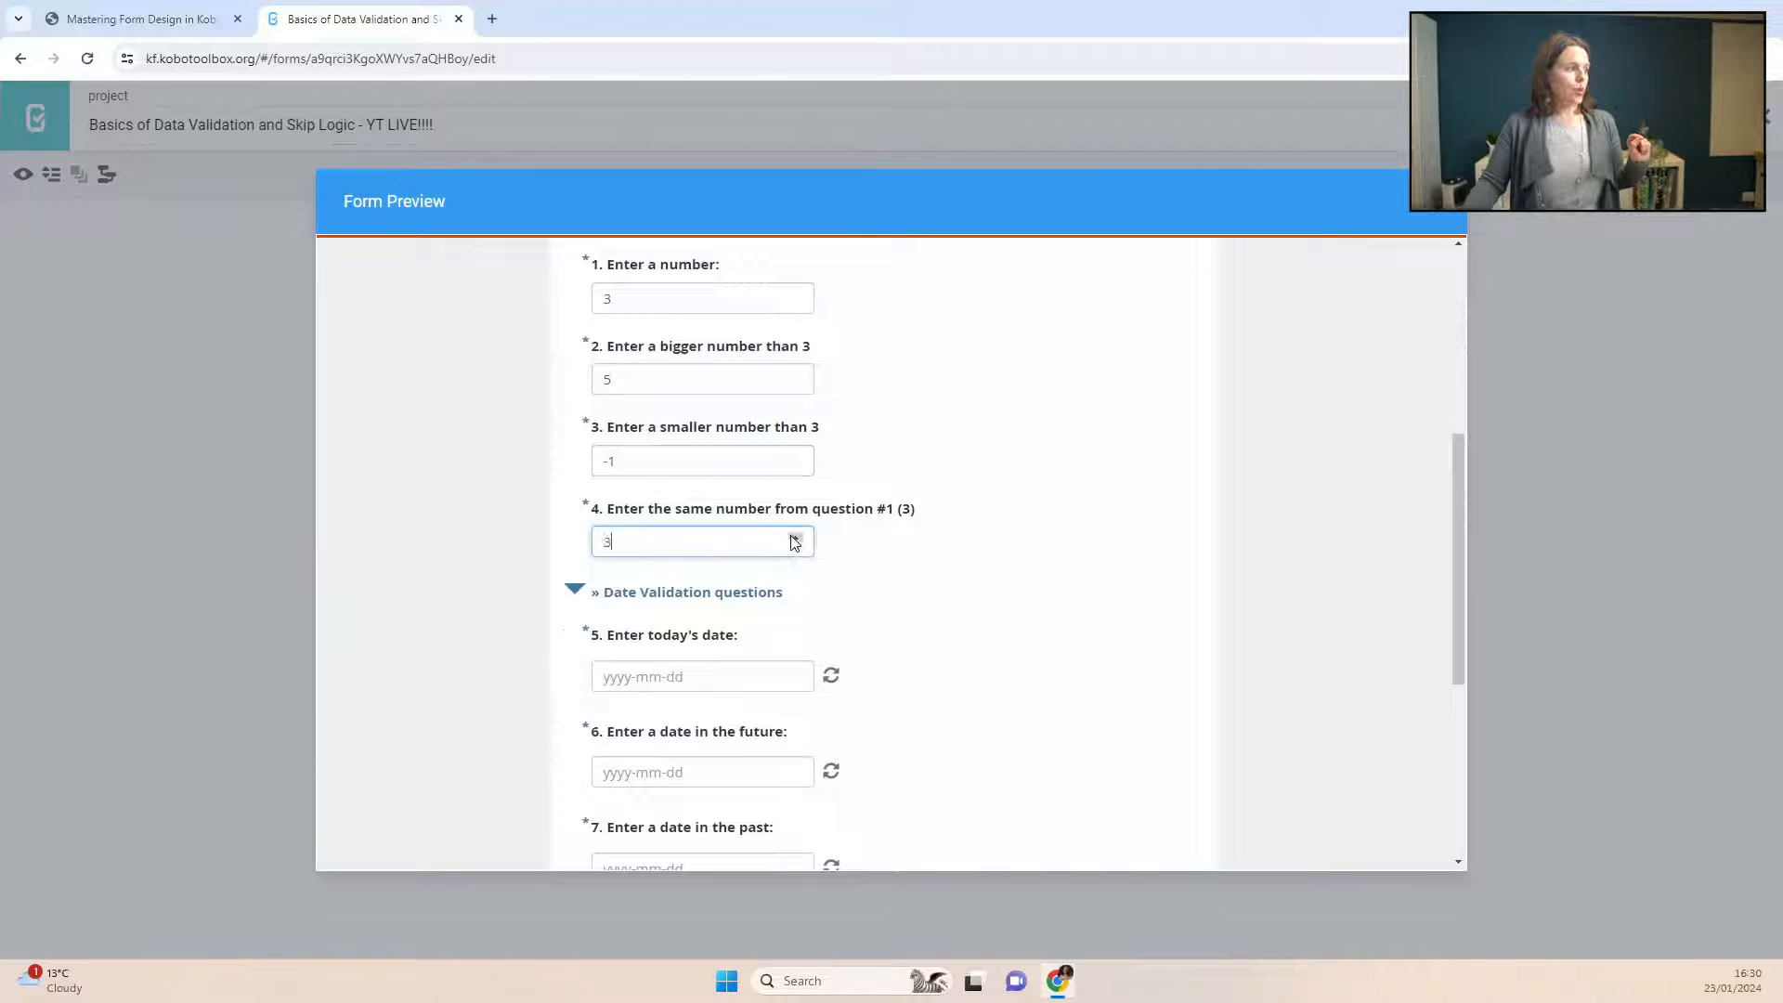
Step: Fill date questions 5 to 8 with 2024-01-23, 2024-01-26, 2024-01-08 and 2024-01-23
scroll(967, 577, down, 2)
click(688, 491)
click(683, 692)
click(687, 586)
click(756, 479)
click(687, 682)
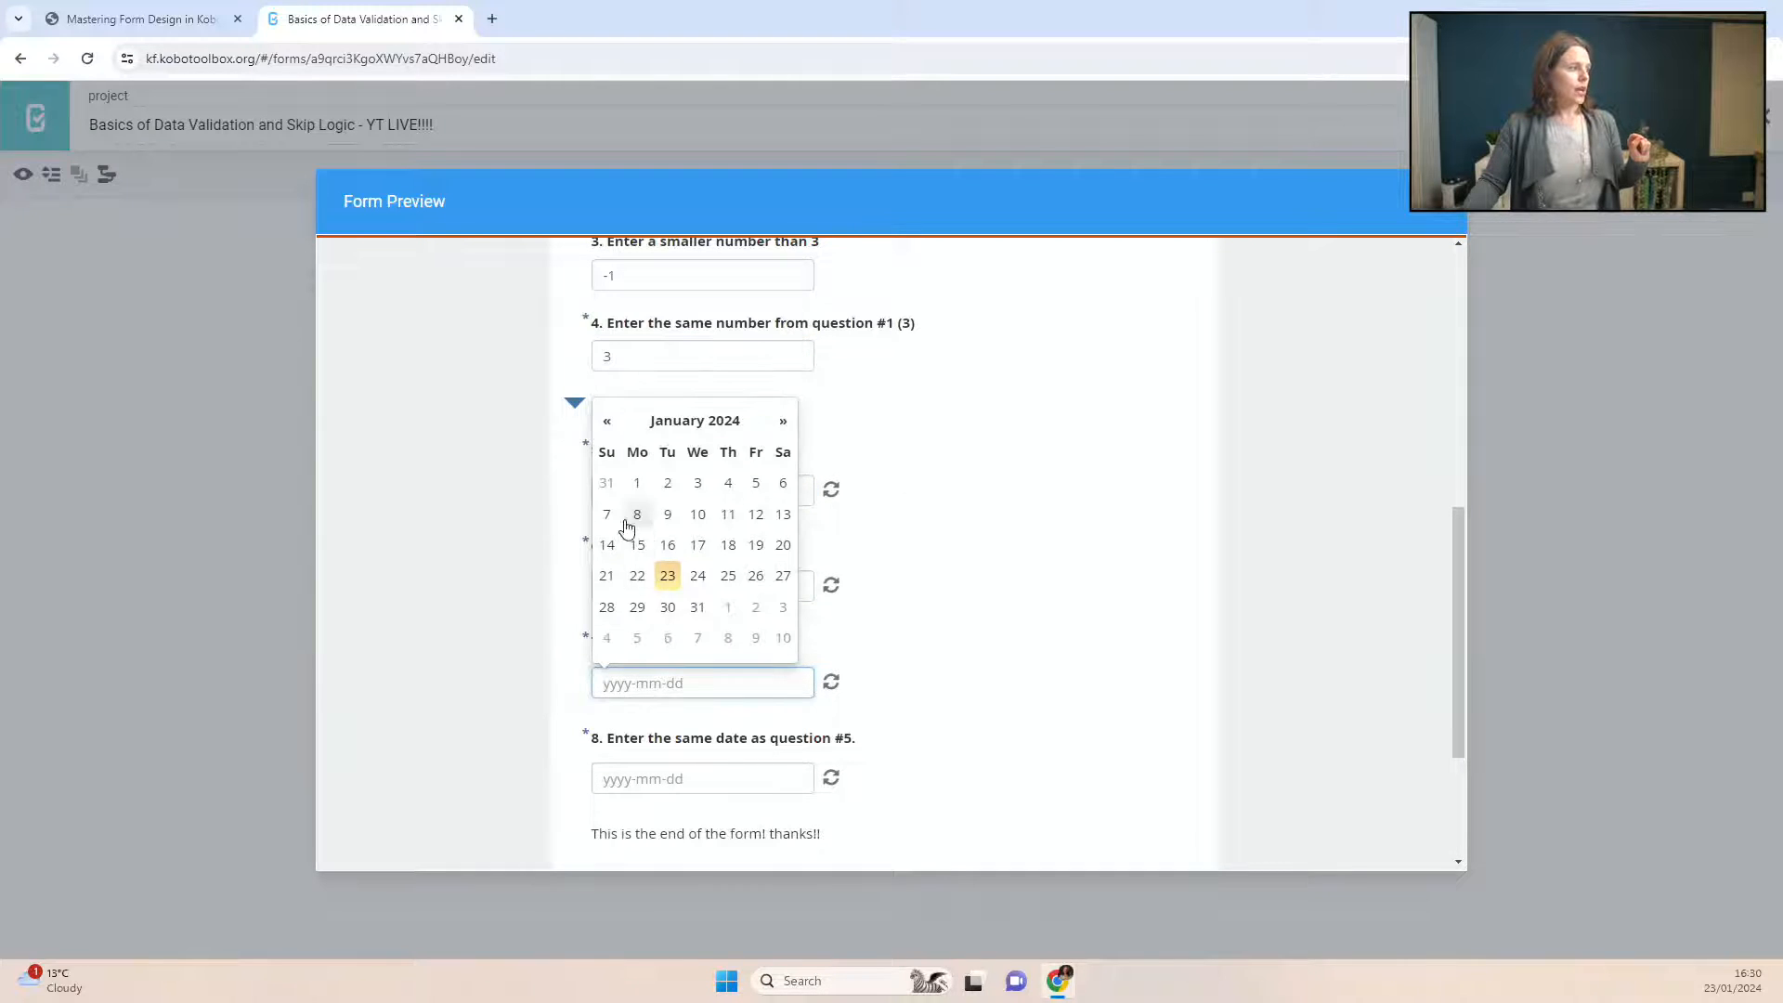
click(637, 514)
click(687, 778)
click(669, 670)
Step: Validate the completed test response, and close the form preview and the Consent = Yes group's settings
scroll(1134, 633, down, 2)
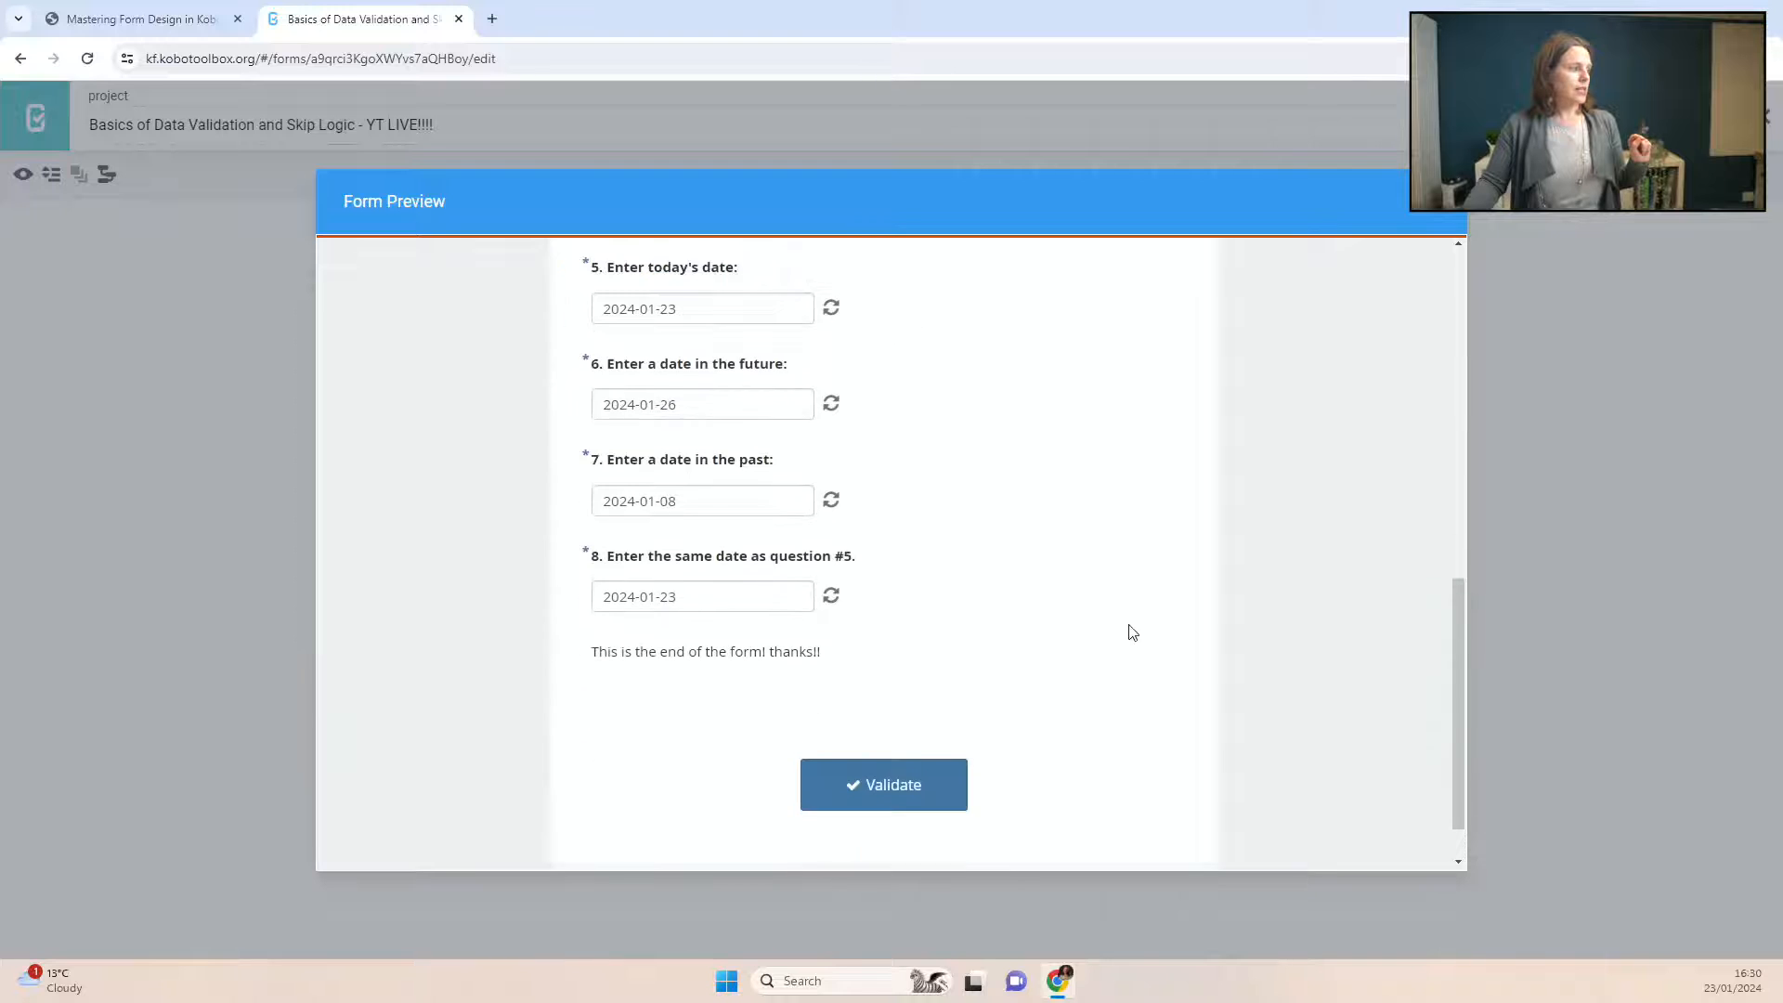
click(875, 786)
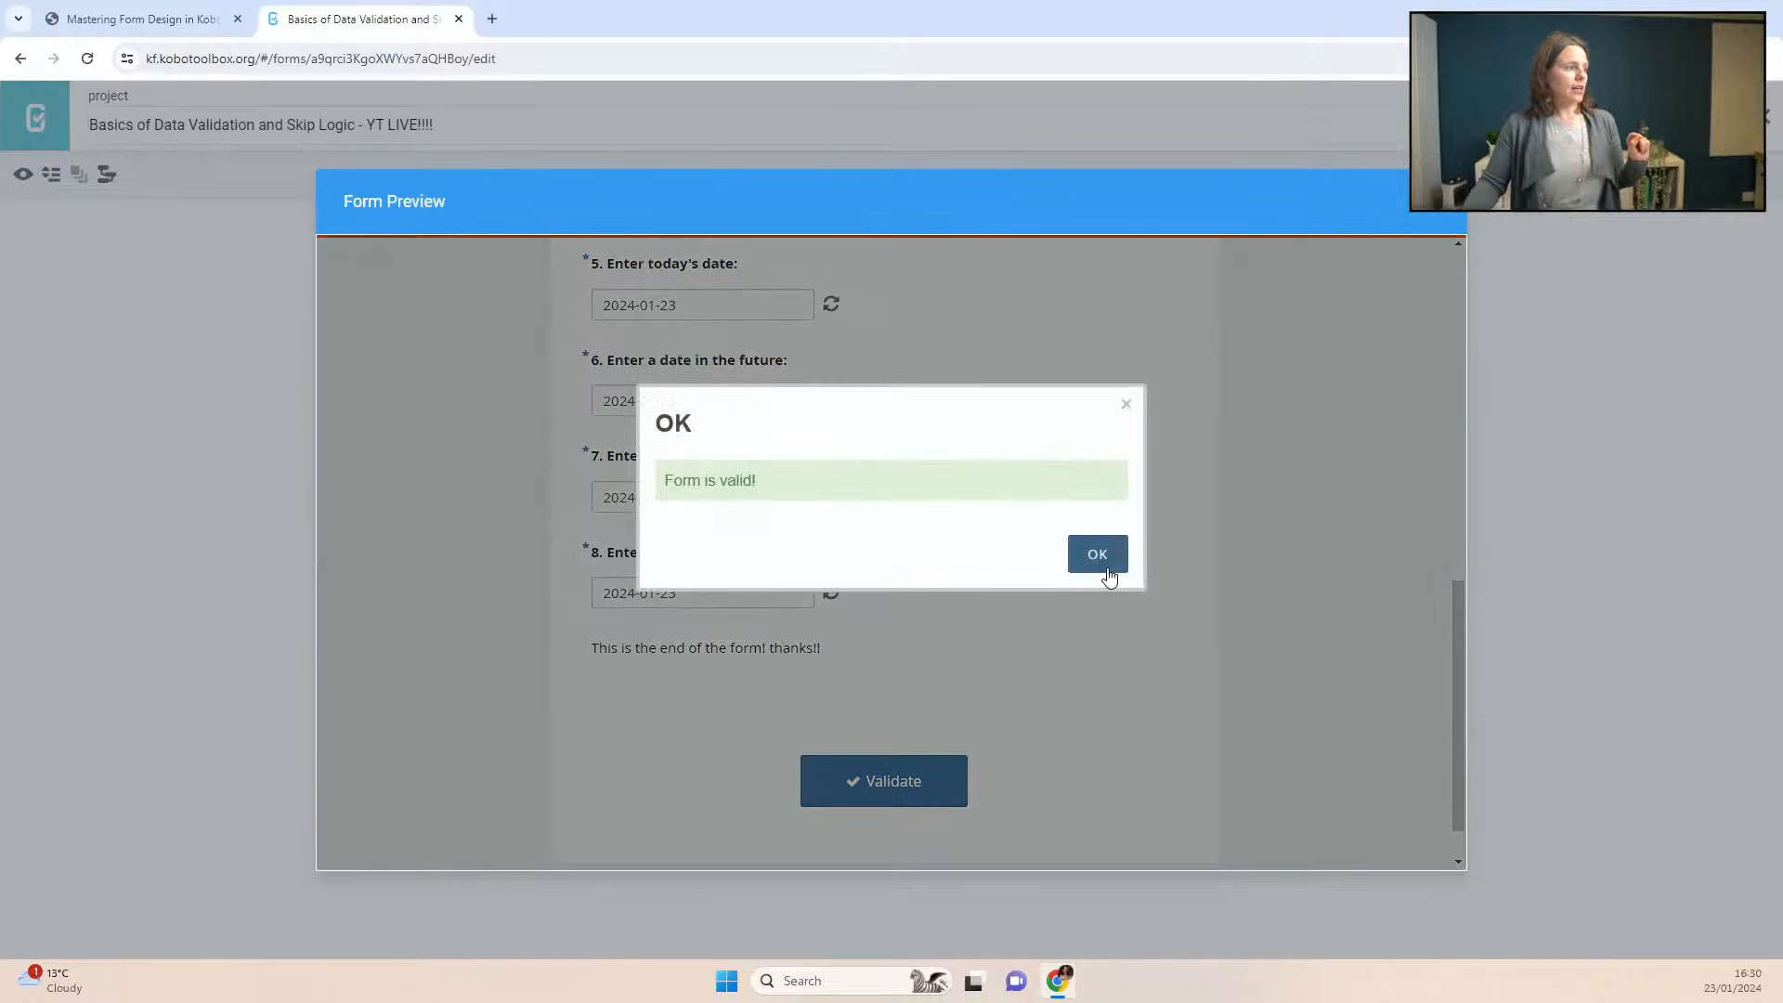
click(1098, 556)
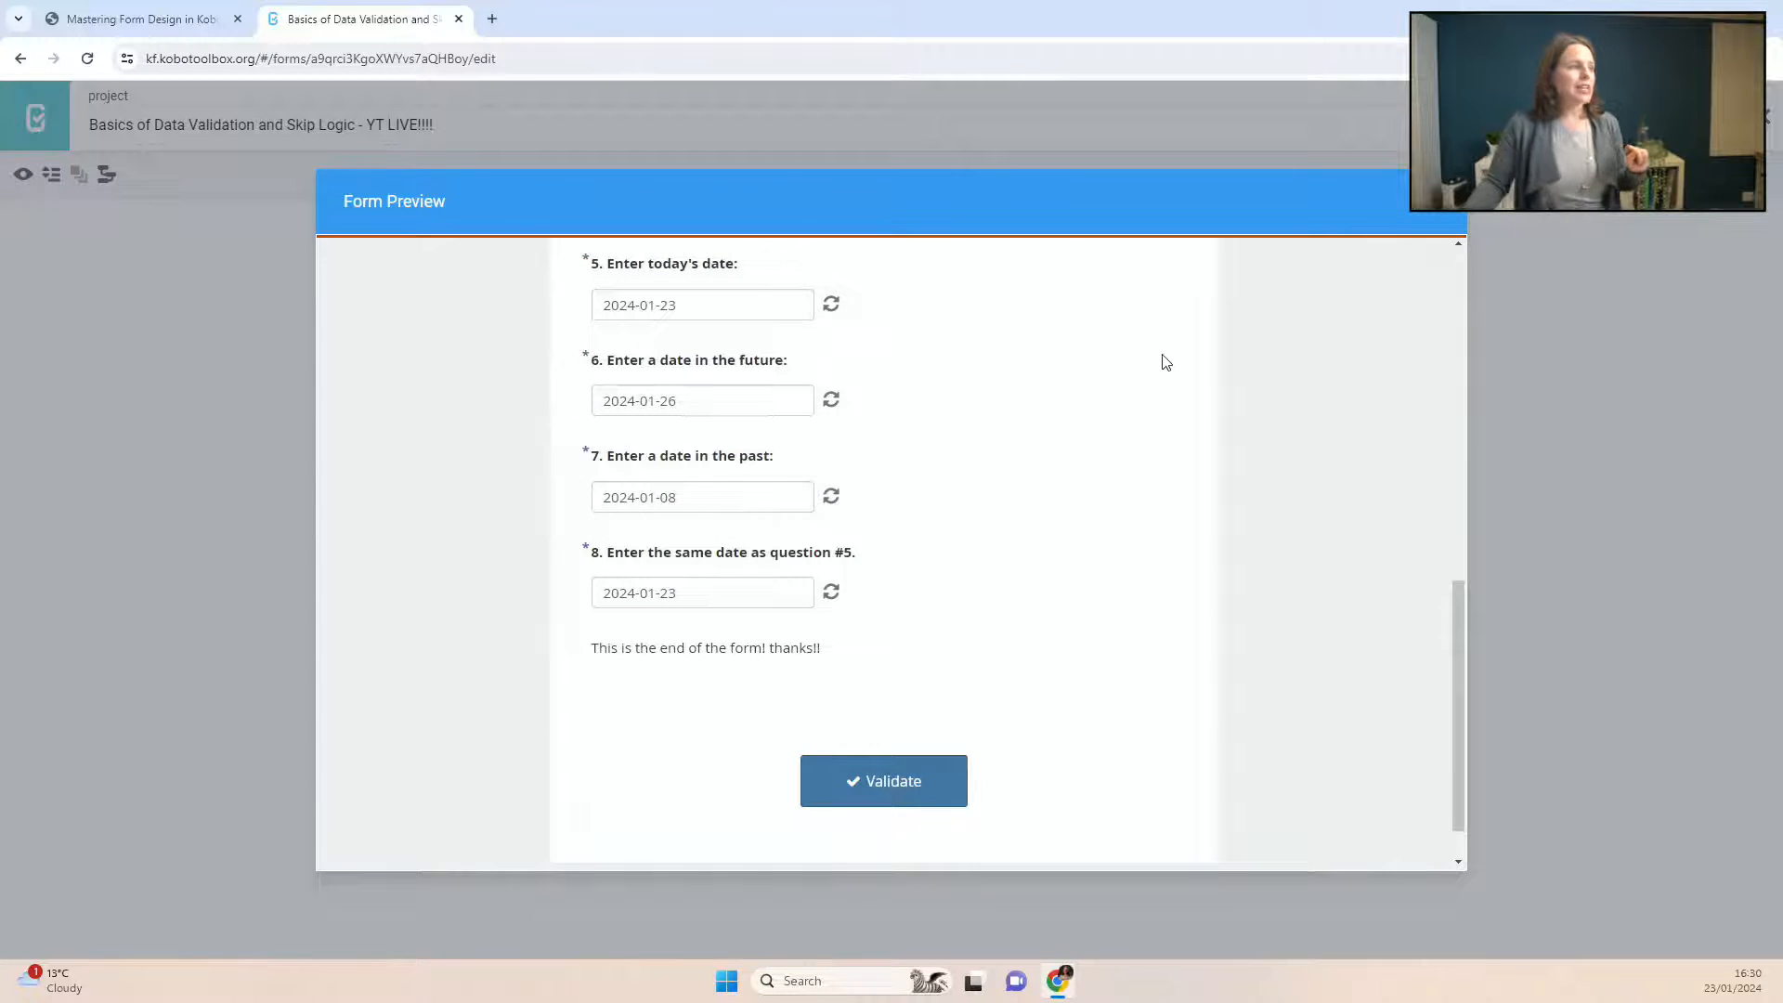
click(1439, 201)
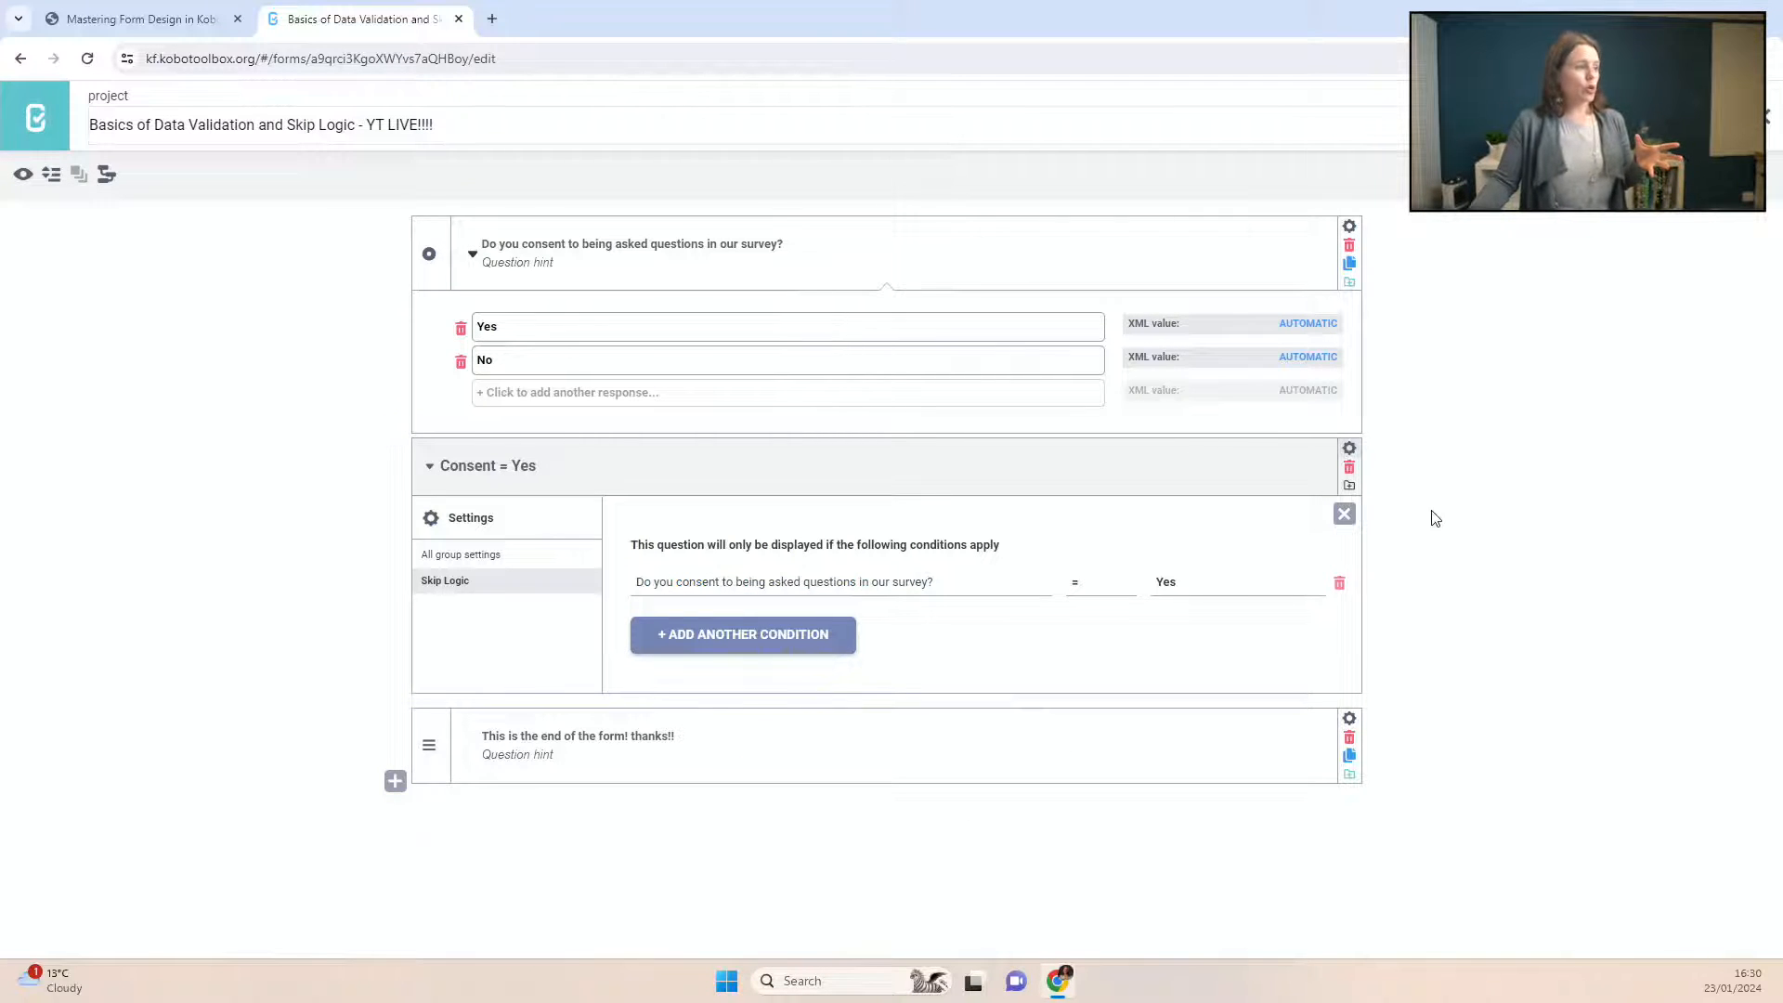
click(1344, 514)
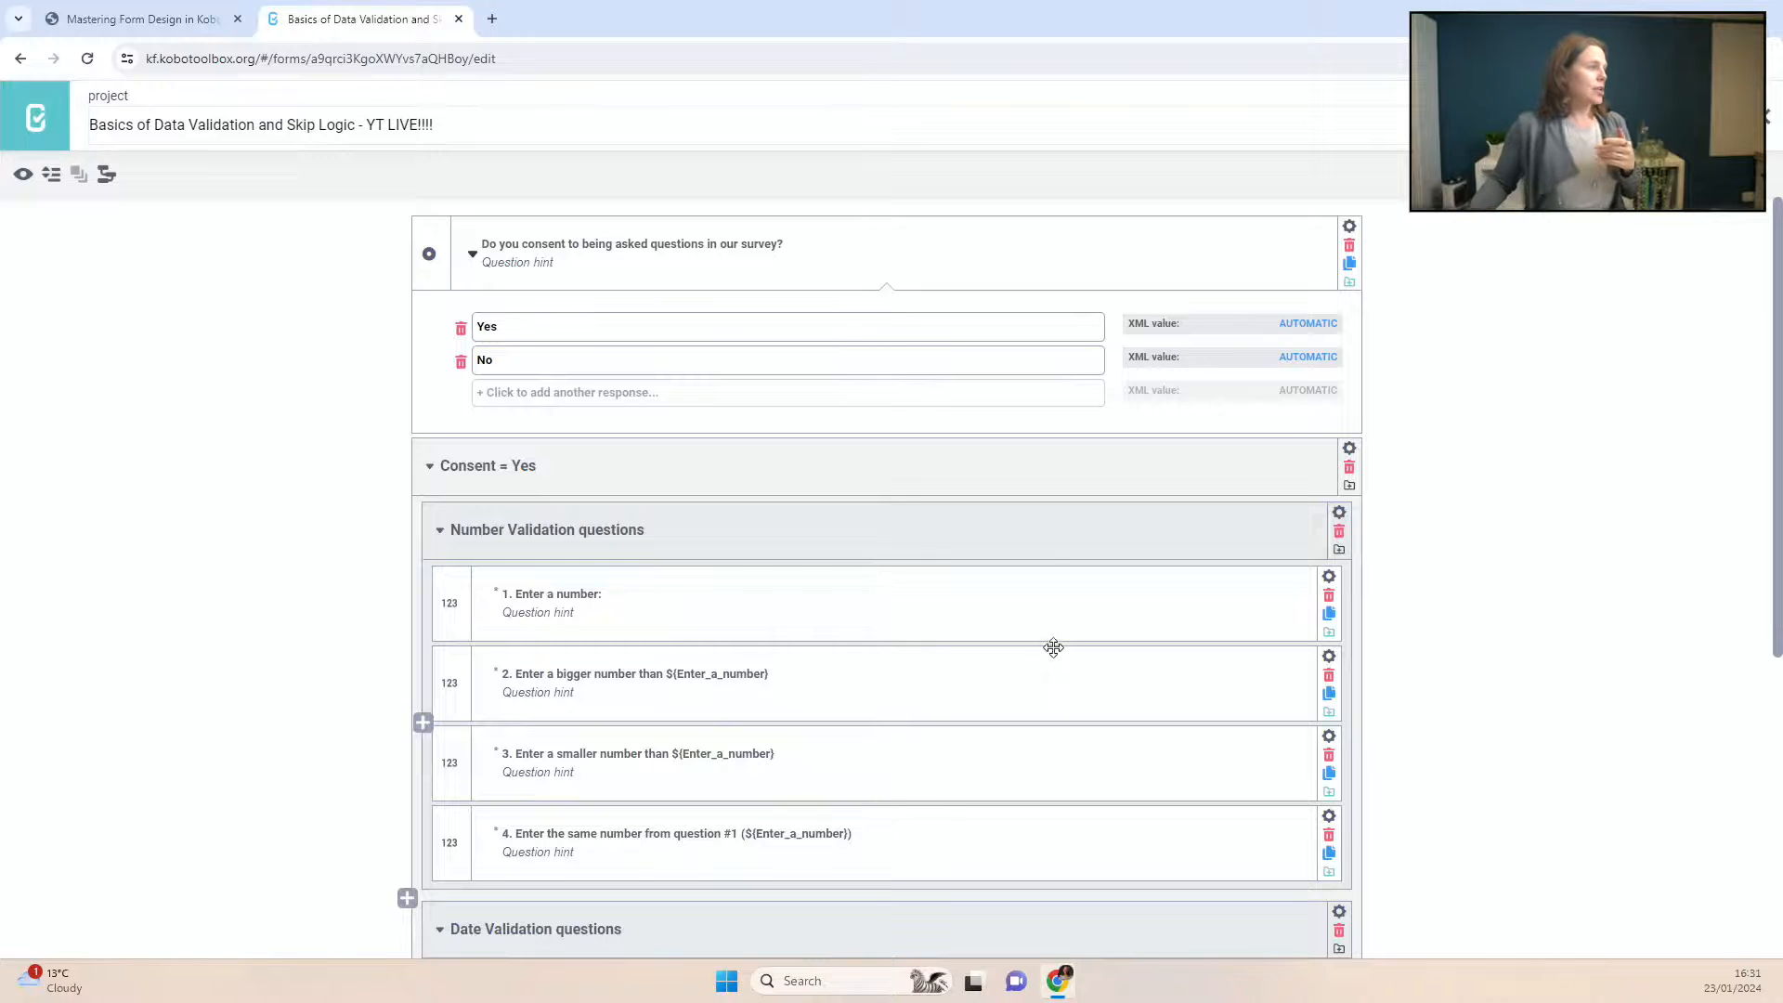
Step: Leave the form editor, and download the draft form as a spreadsheet file opened in Excel
click(1767, 121)
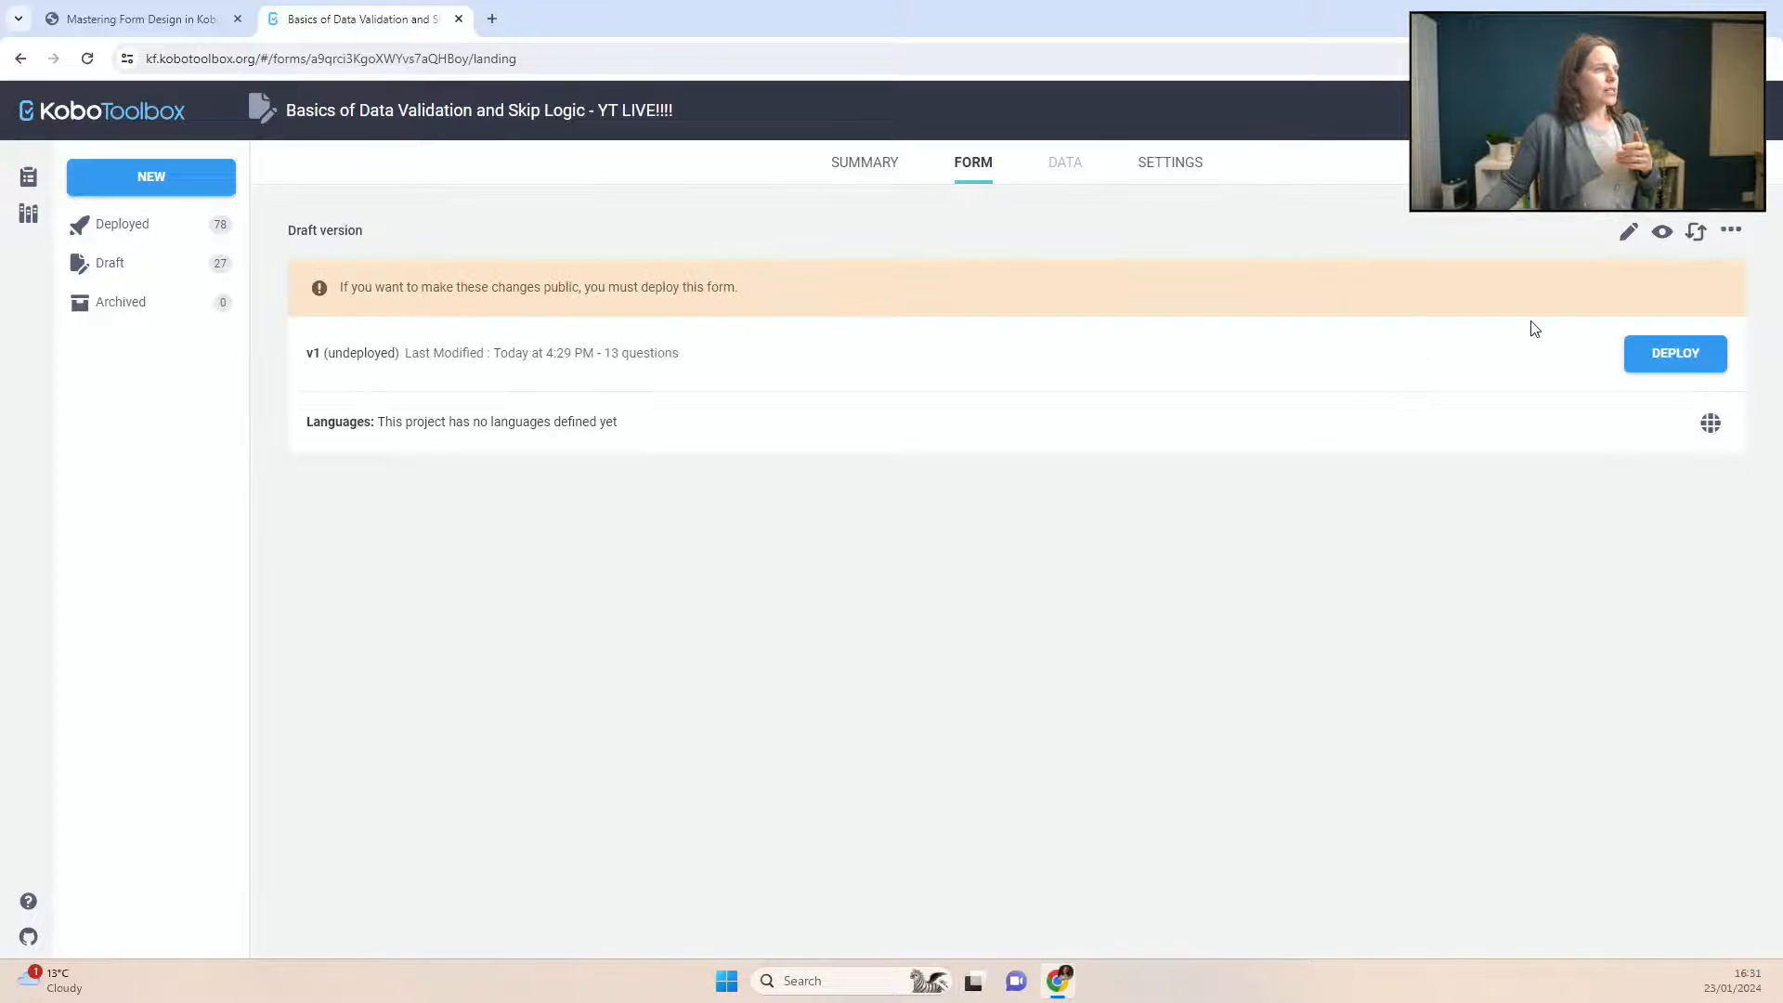
click(1731, 230)
click(1658, 279)
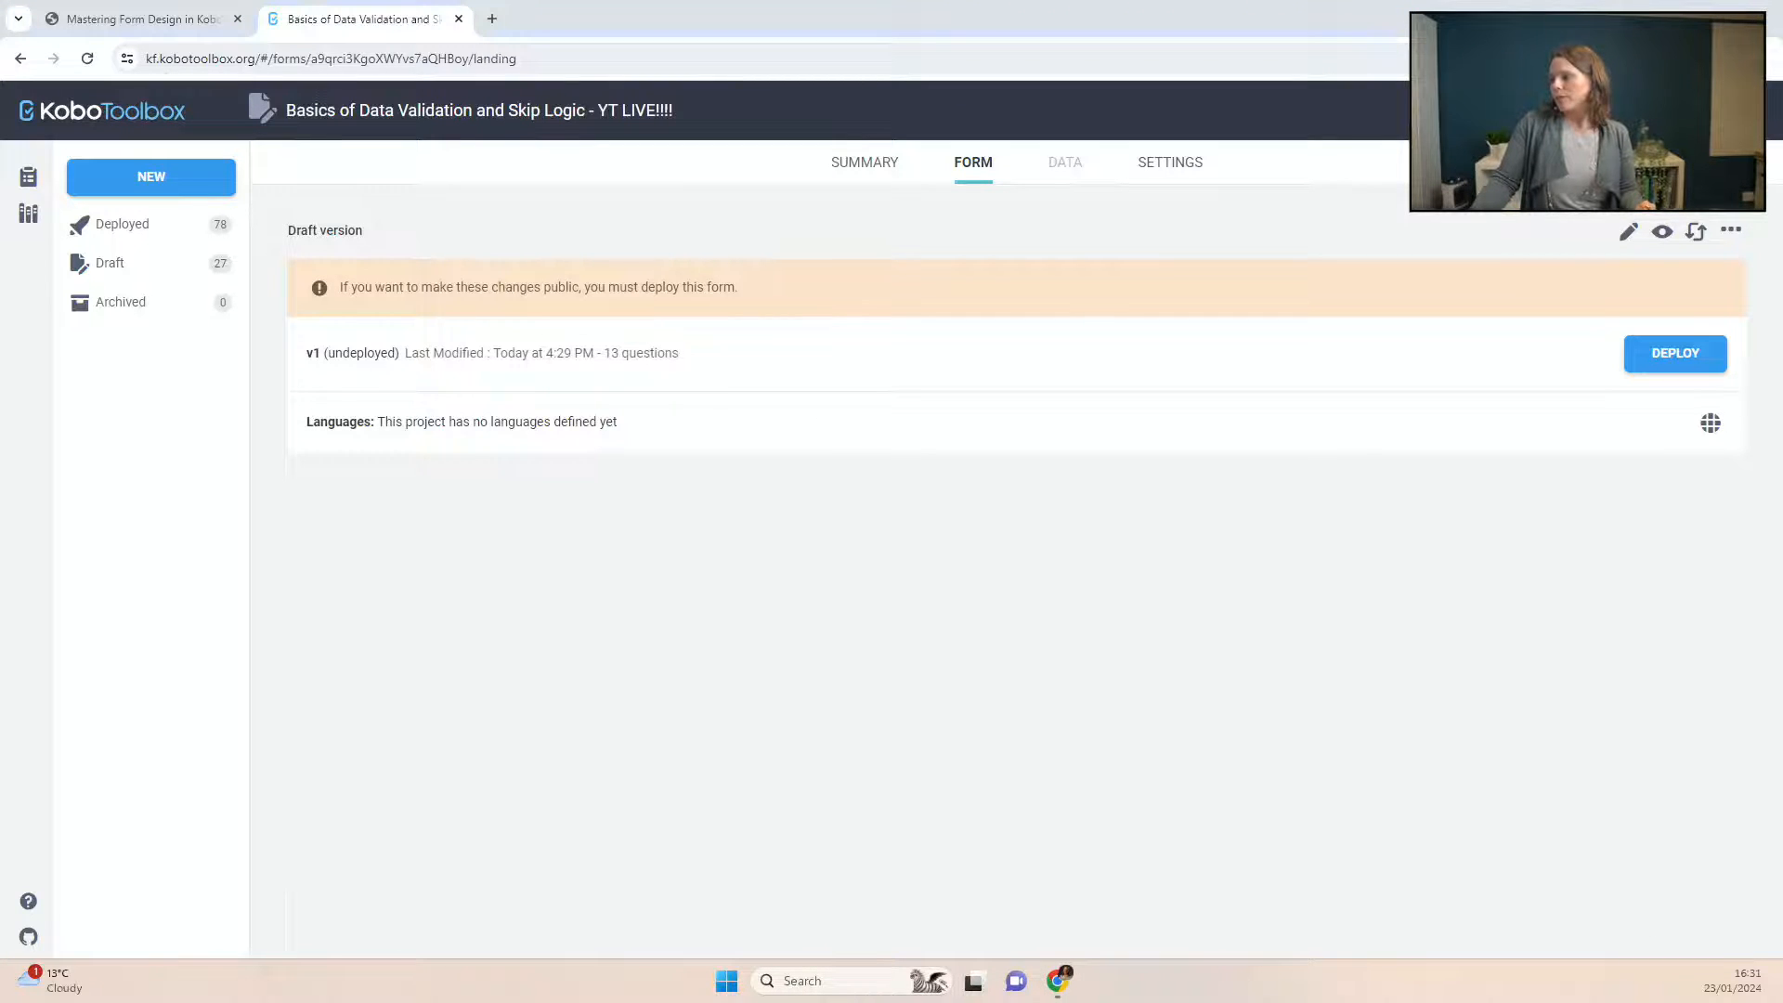
drag(1782, 400, 1257, 6)
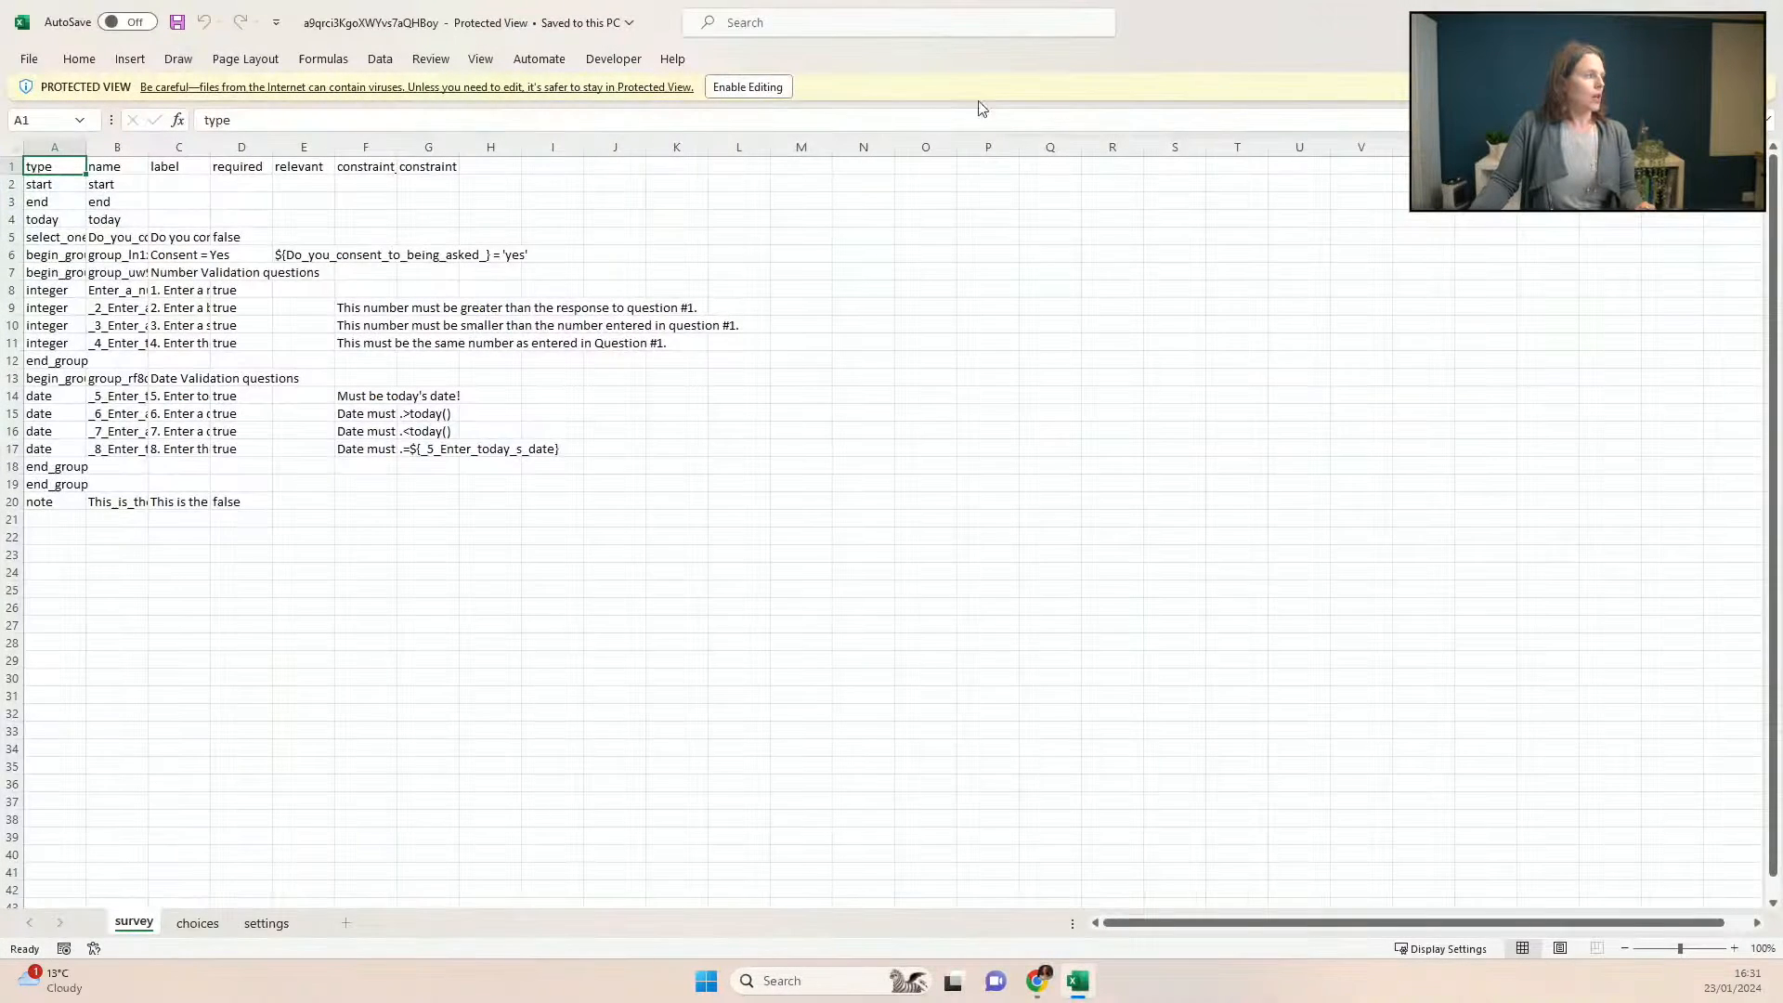
Step: Auto-fit the width of all columns on the survey sheet to their contents
click(15, 147)
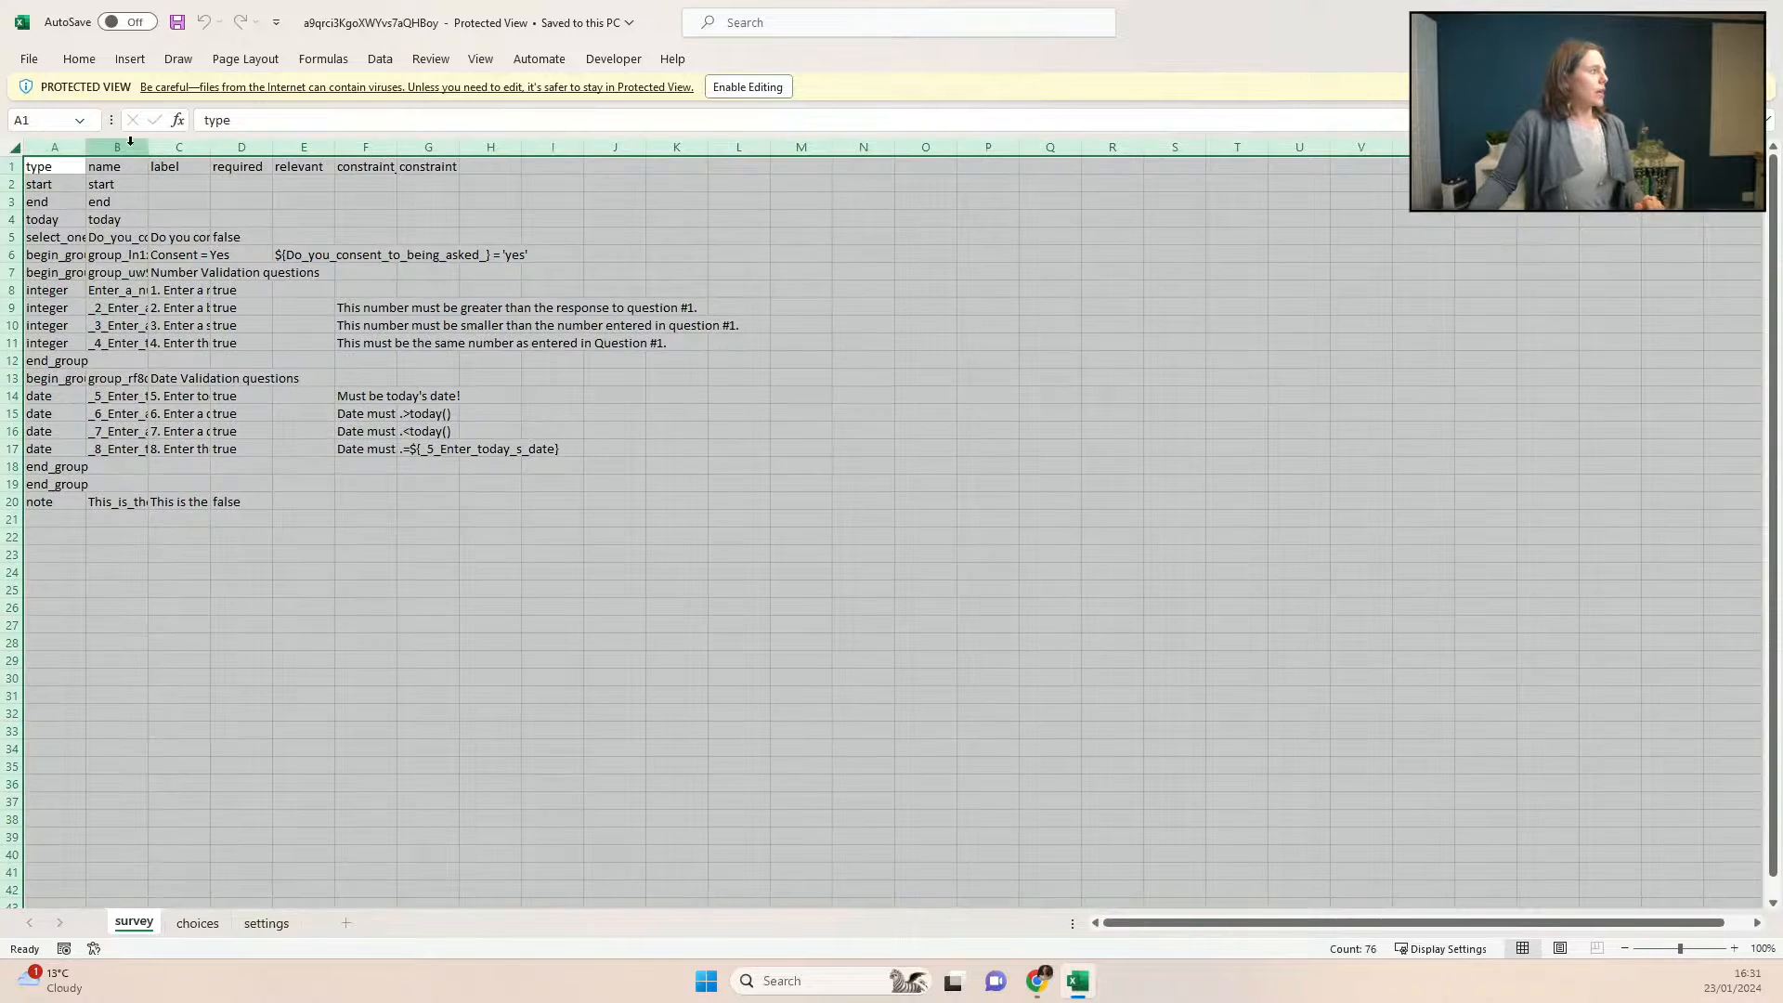
double_click(148, 147)
click(730, 539)
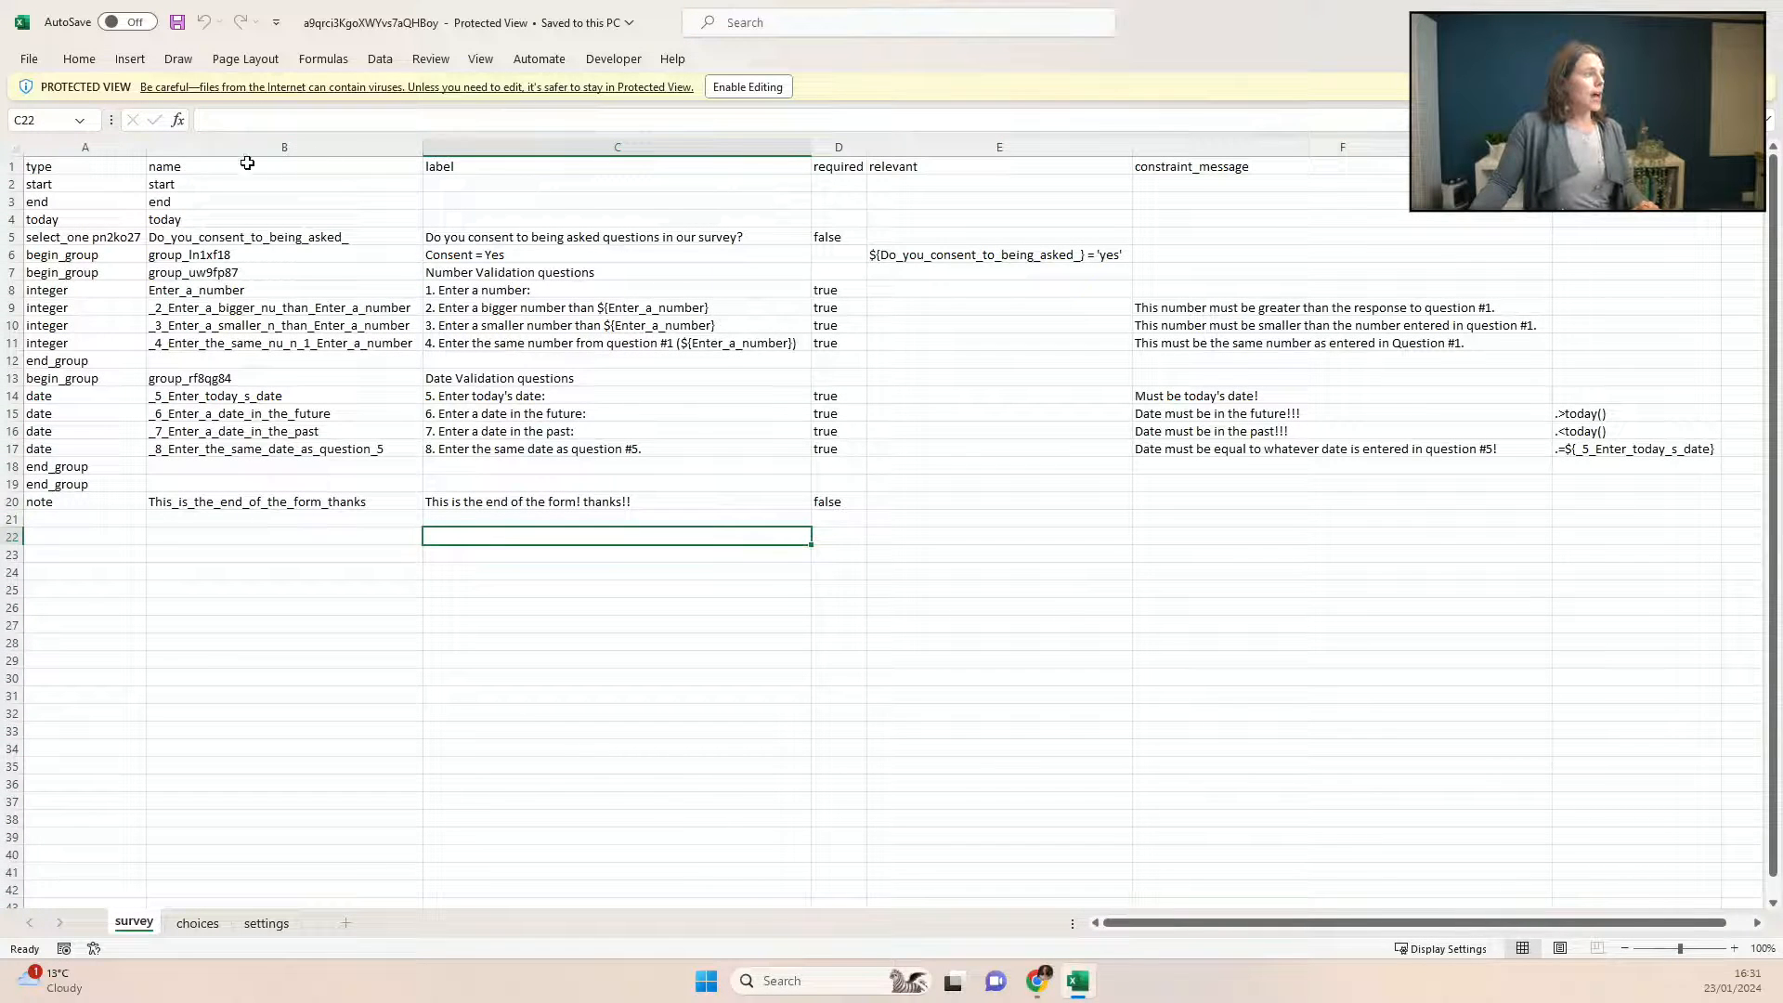
Step: Examine the survey sheet's constraint and constraint_message columns for the number and date validation questions
drag(127, 174, 1564, 553)
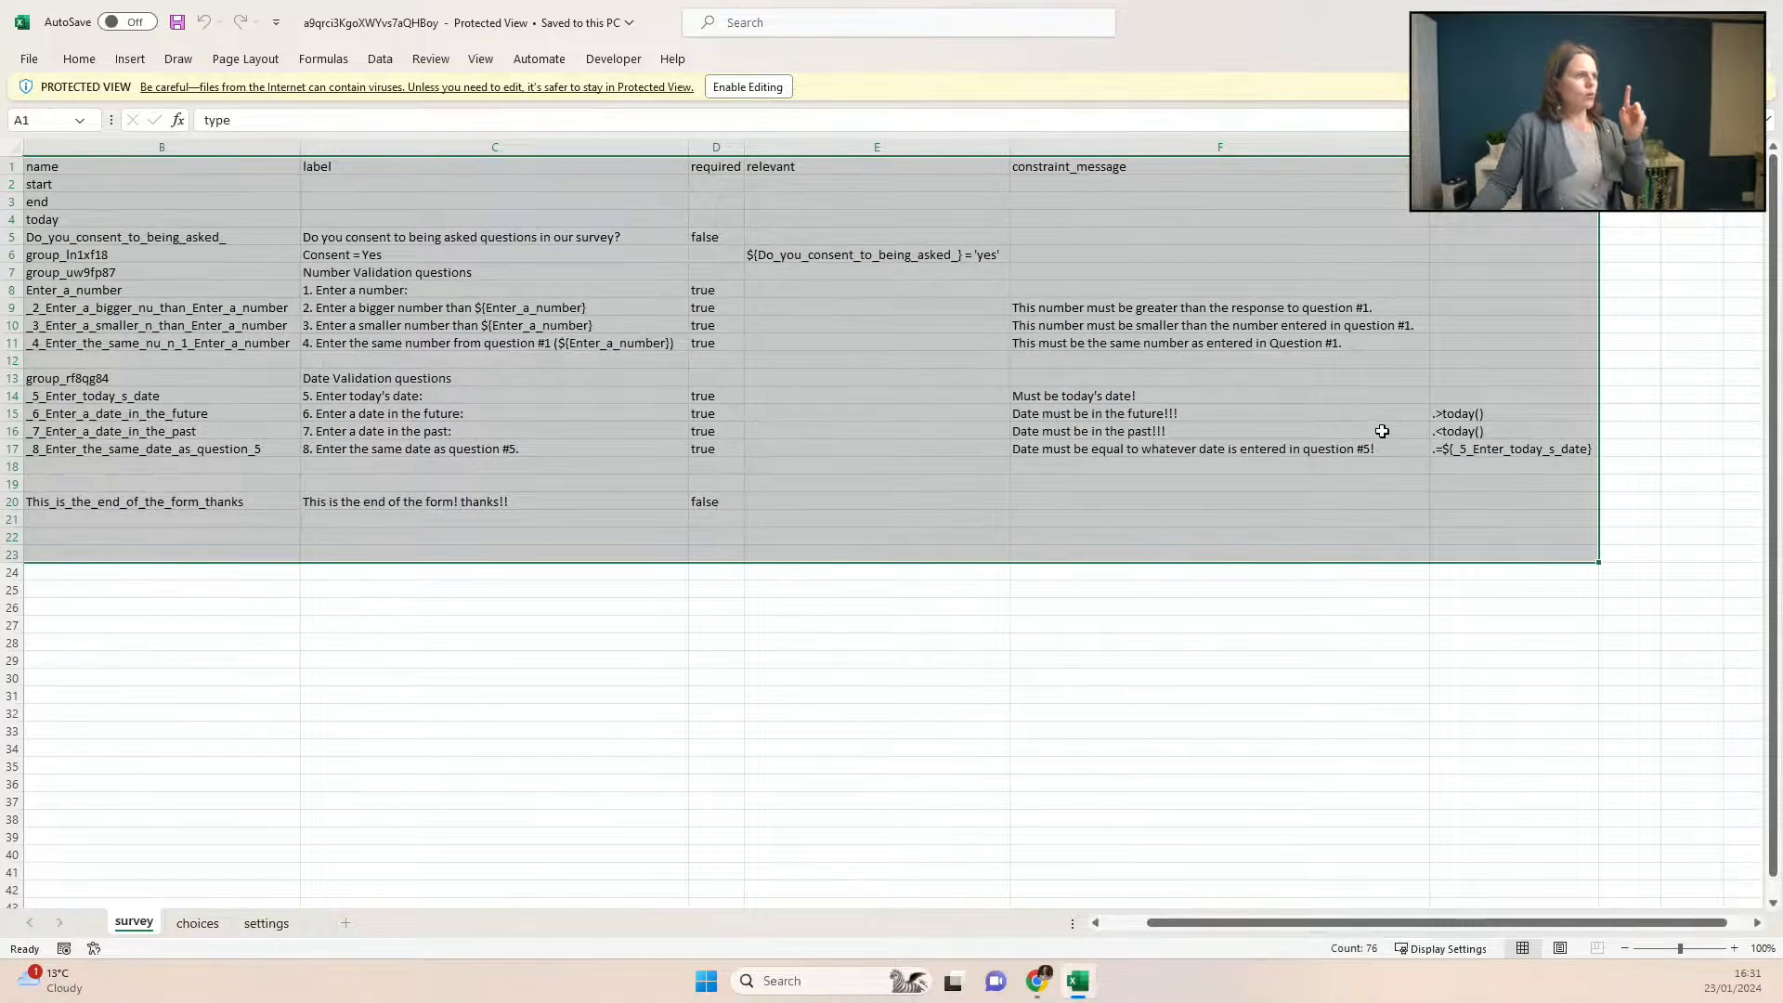
drag(1579, 414, 1486, 450)
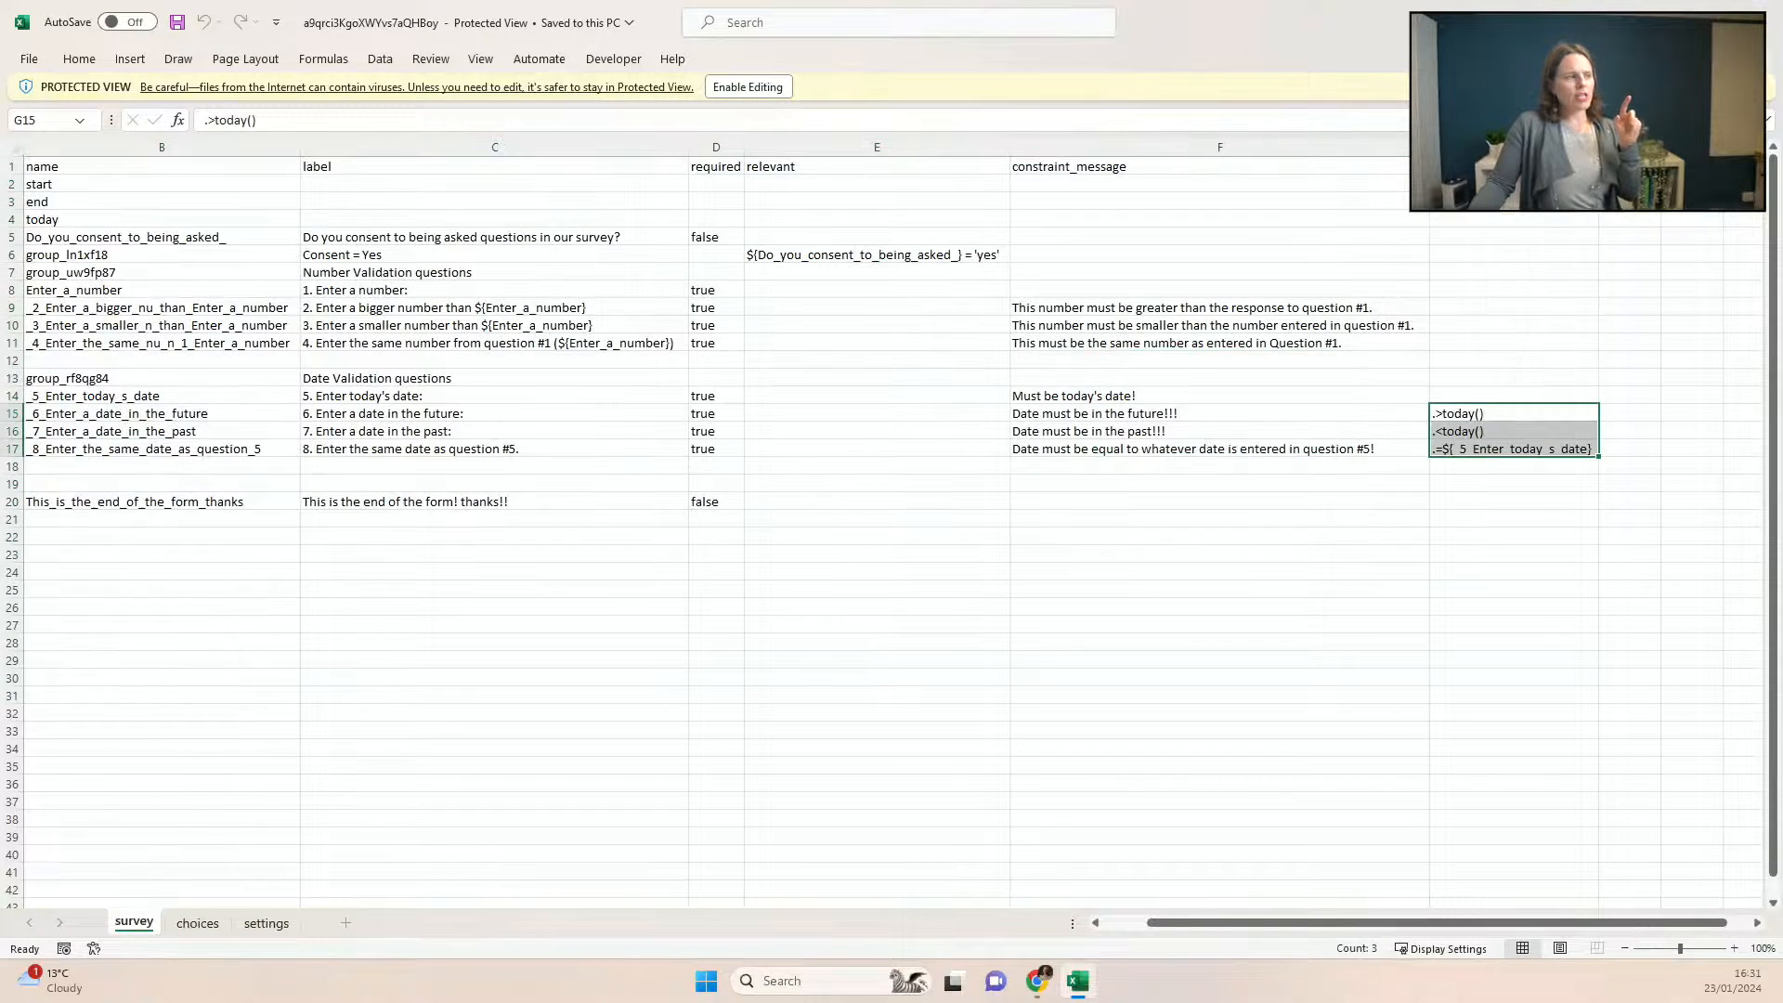
click(1513, 148)
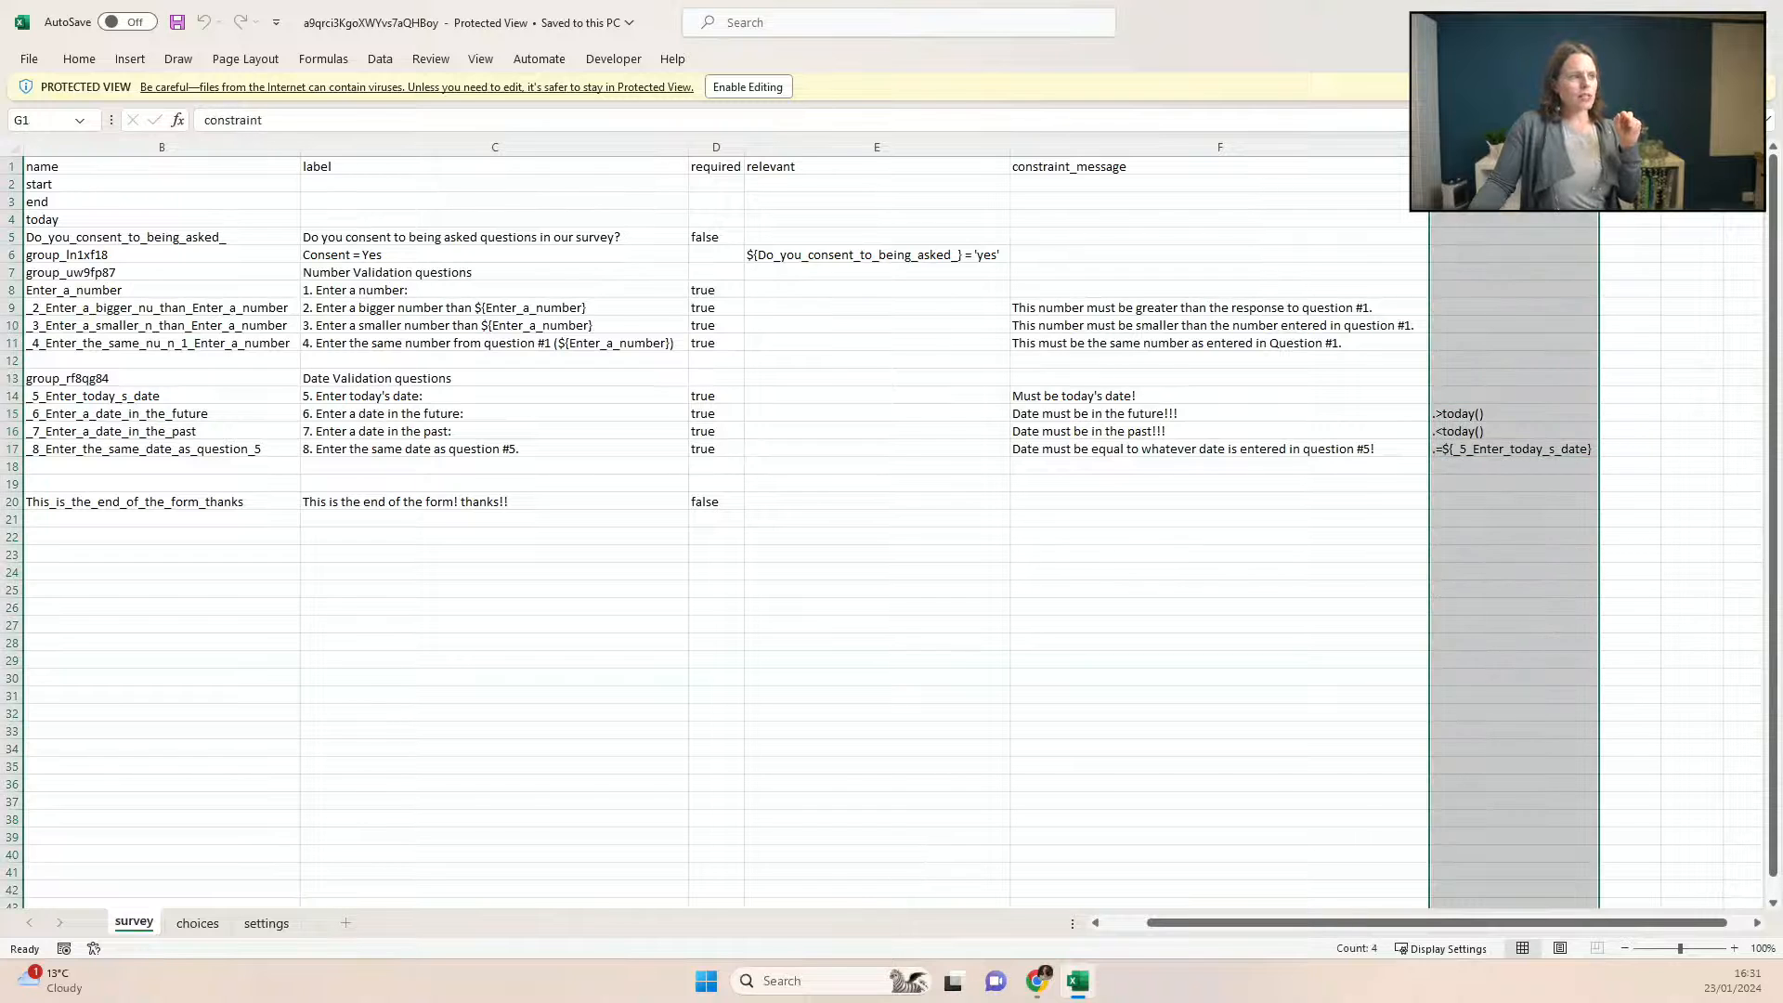
click(1203, 146)
drag(1199, 308, 1240, 502)
click(1536, 536)
drag(1459, 311, 1464, 364)
drag(882, 290, 1583, 368)
drag(1430, 923, 1368, 919)
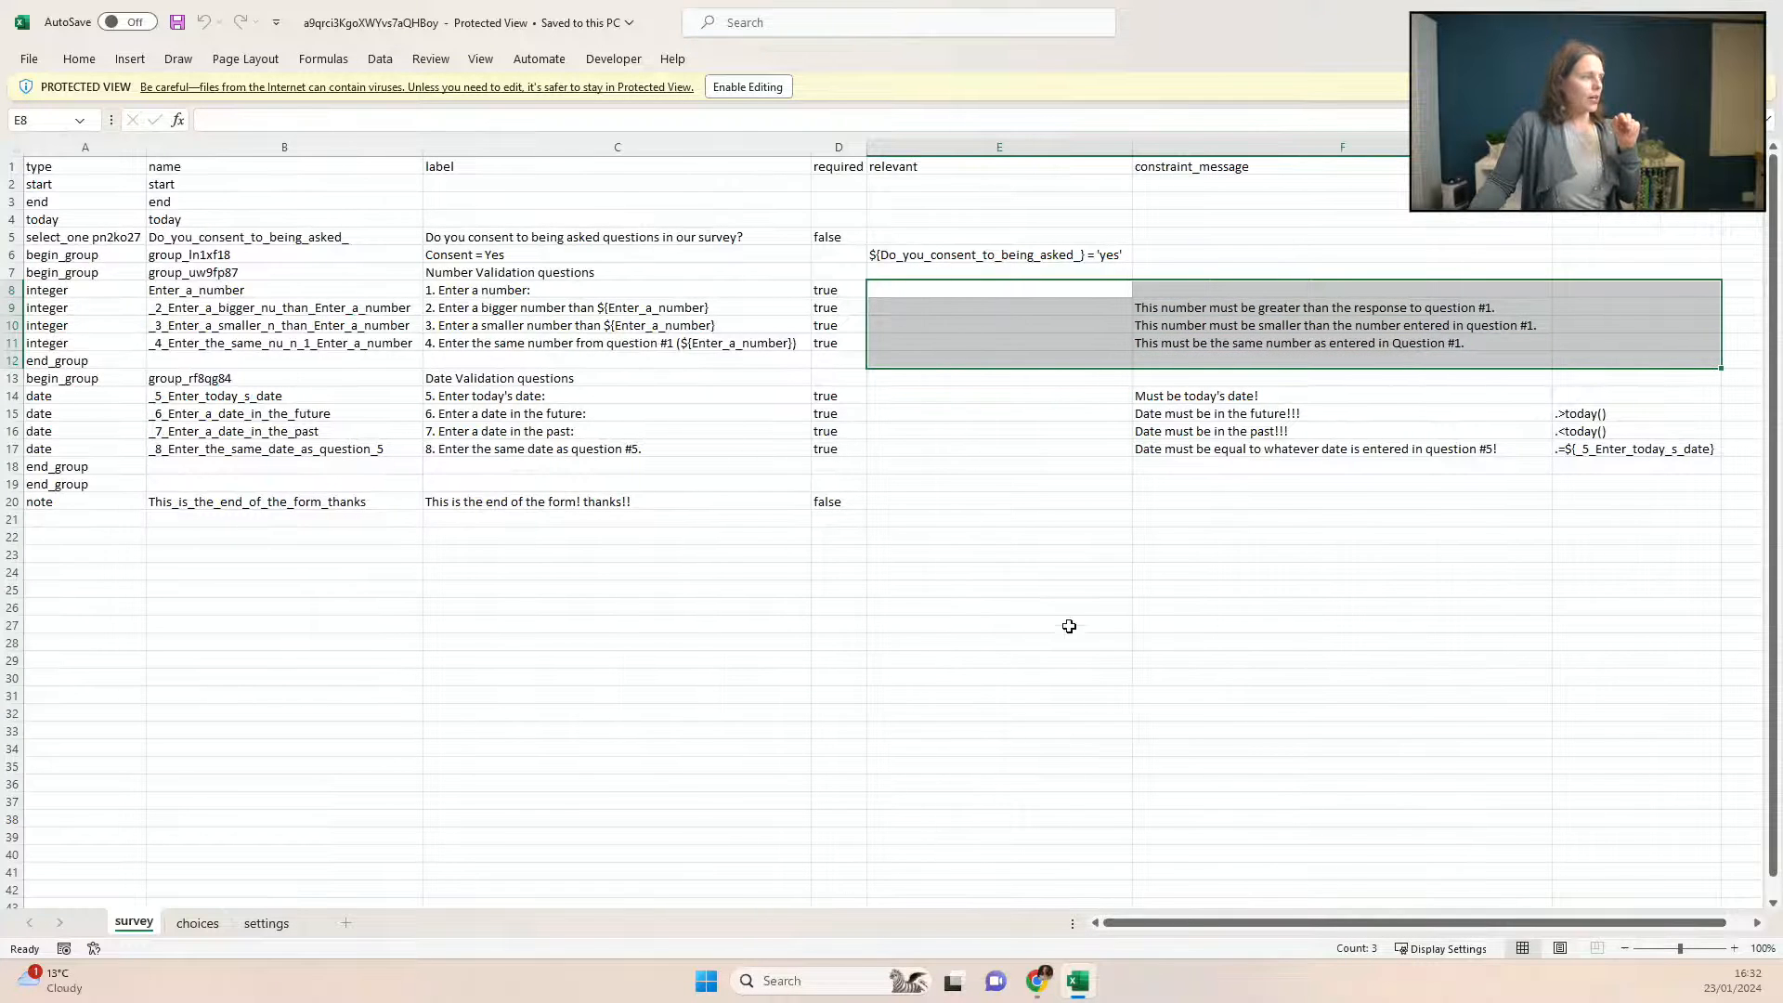
click(797, 315)
Step: Enable editing of the workbook and enter "non-food items" as a label in cell C5 of the choices sheet
click(200, 923)
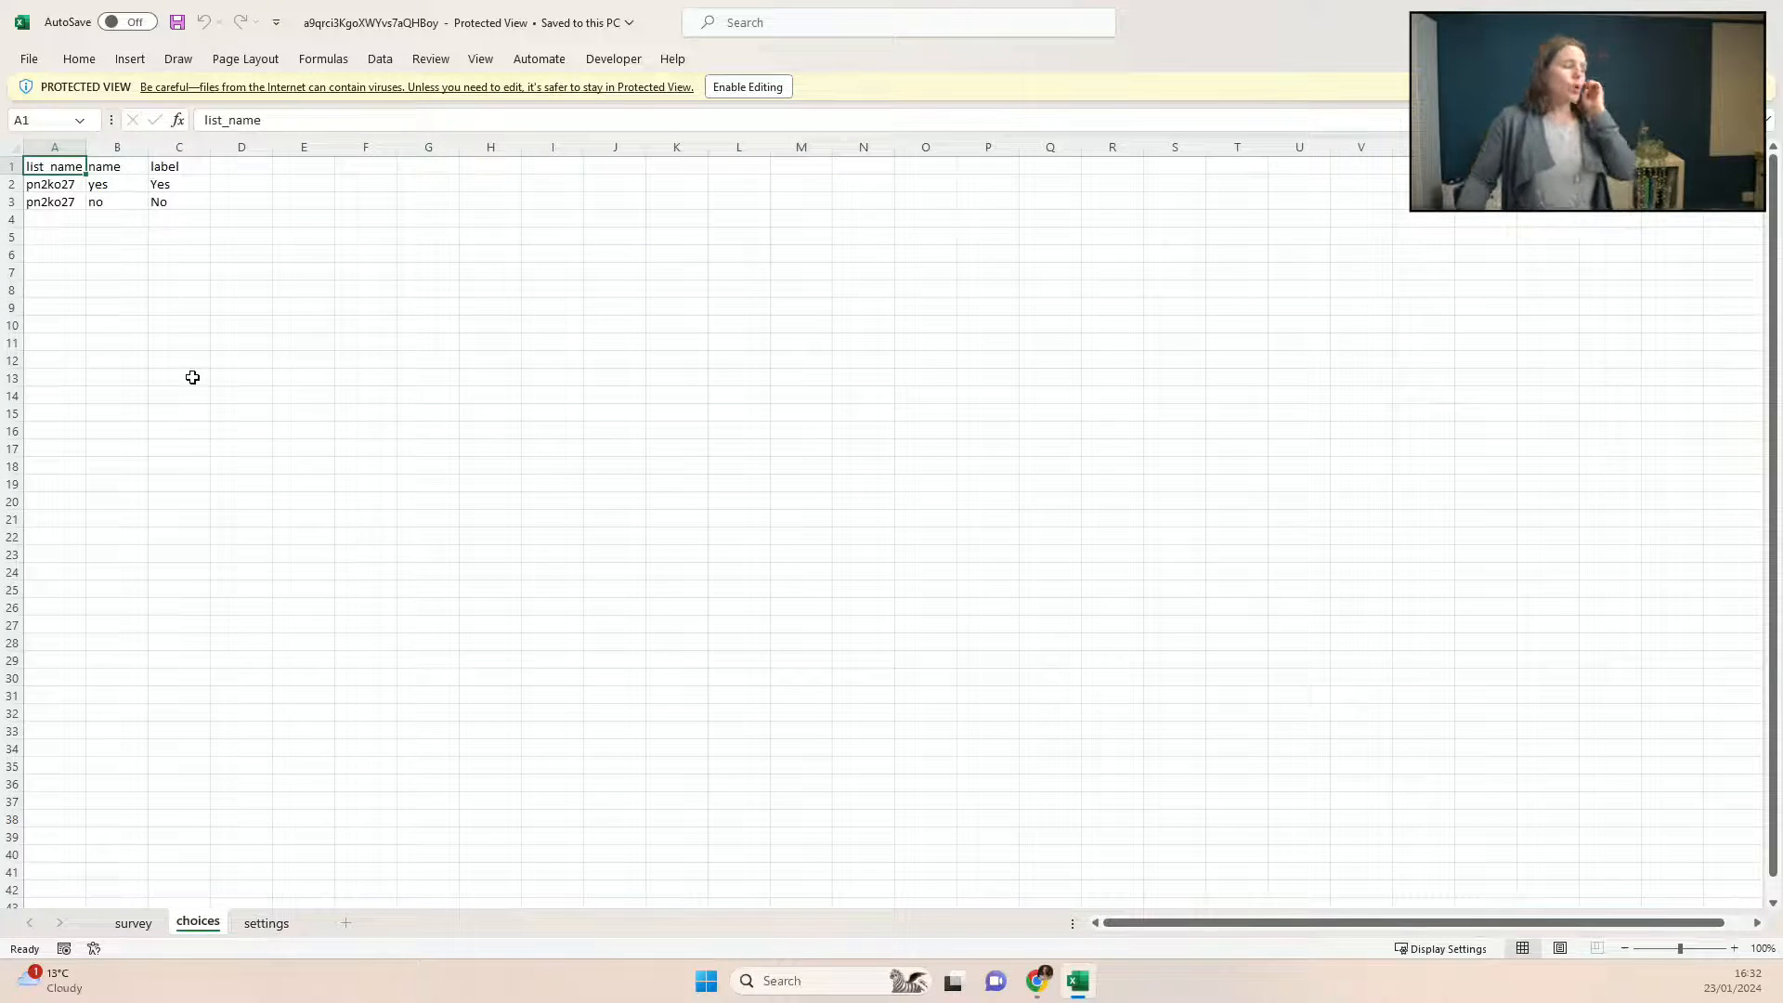
click(177, 190)
click(177, 219)
click(178, 236)
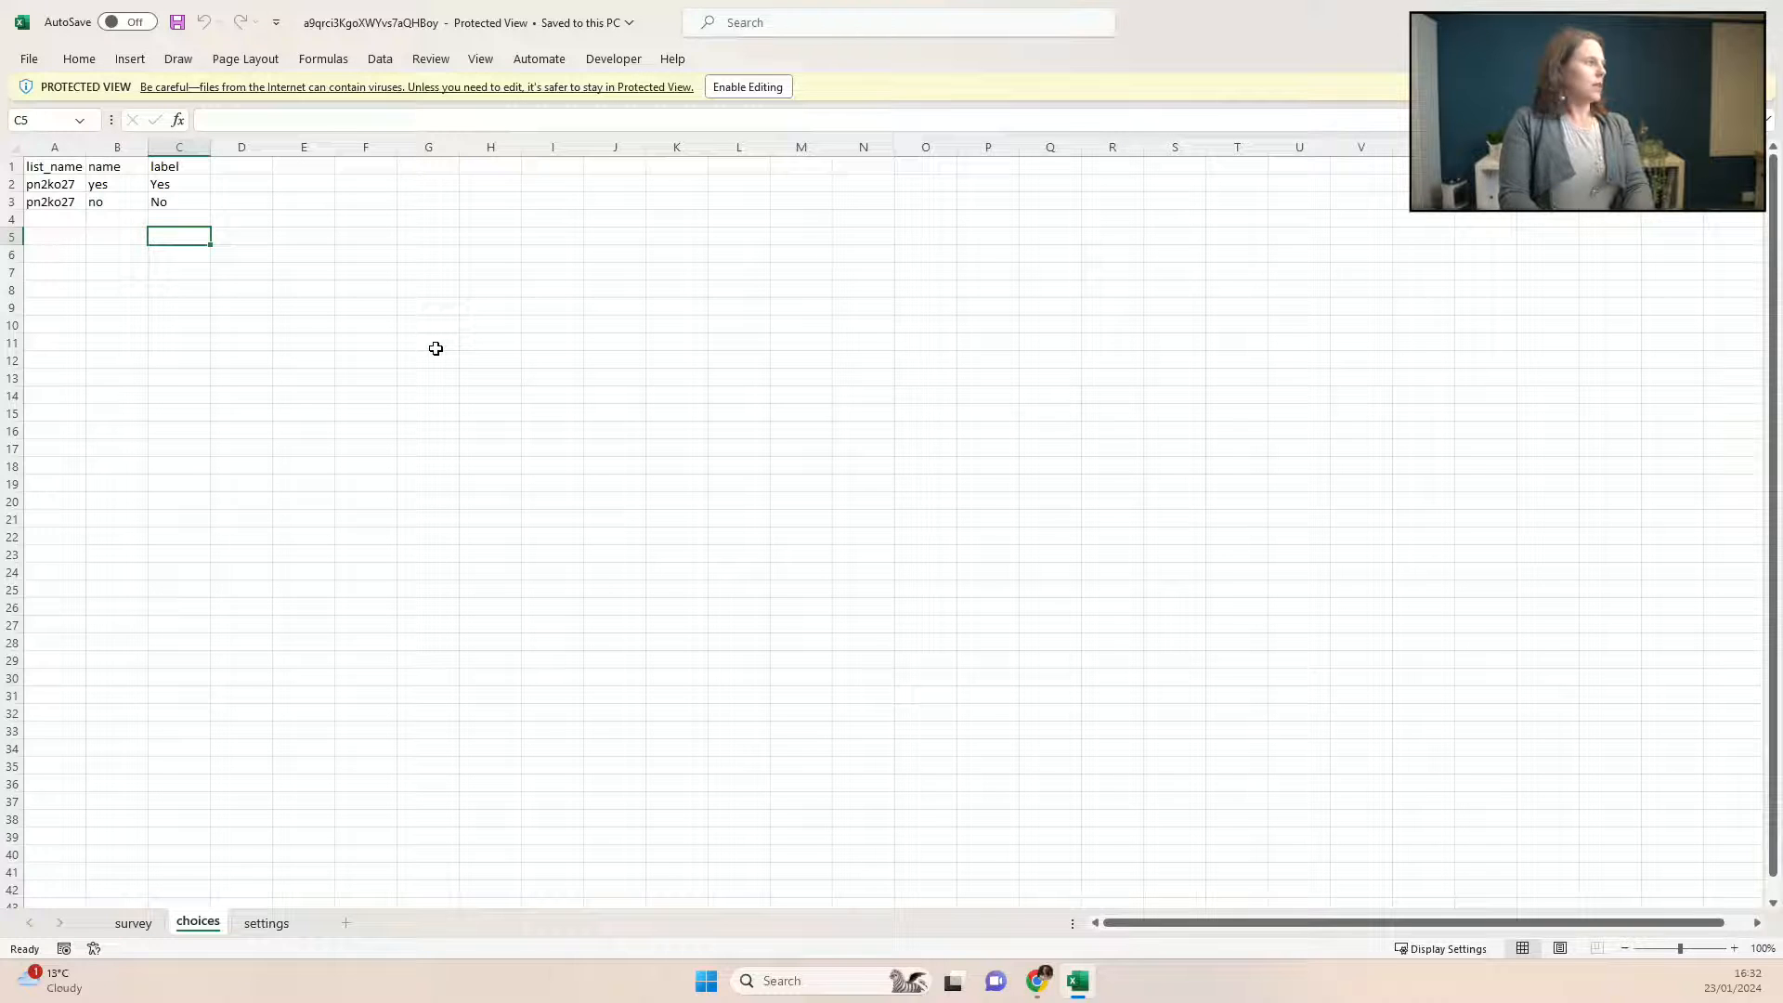
click(734, 87)
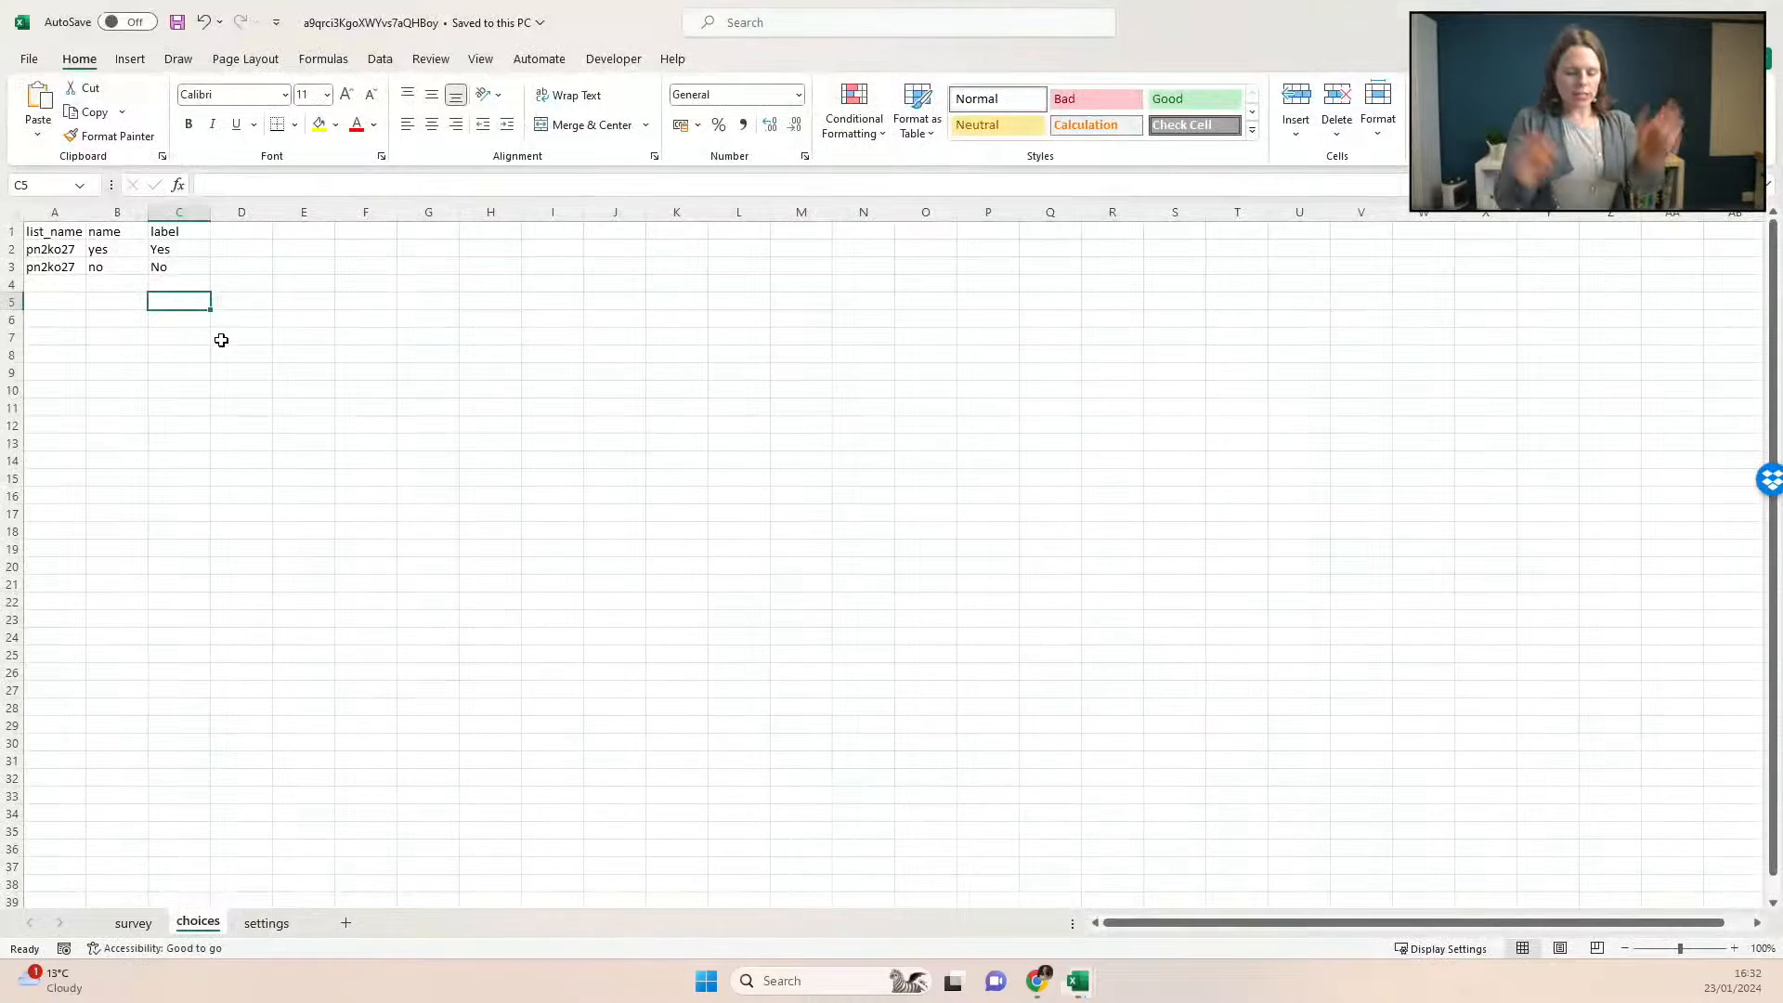
text(non-food items)
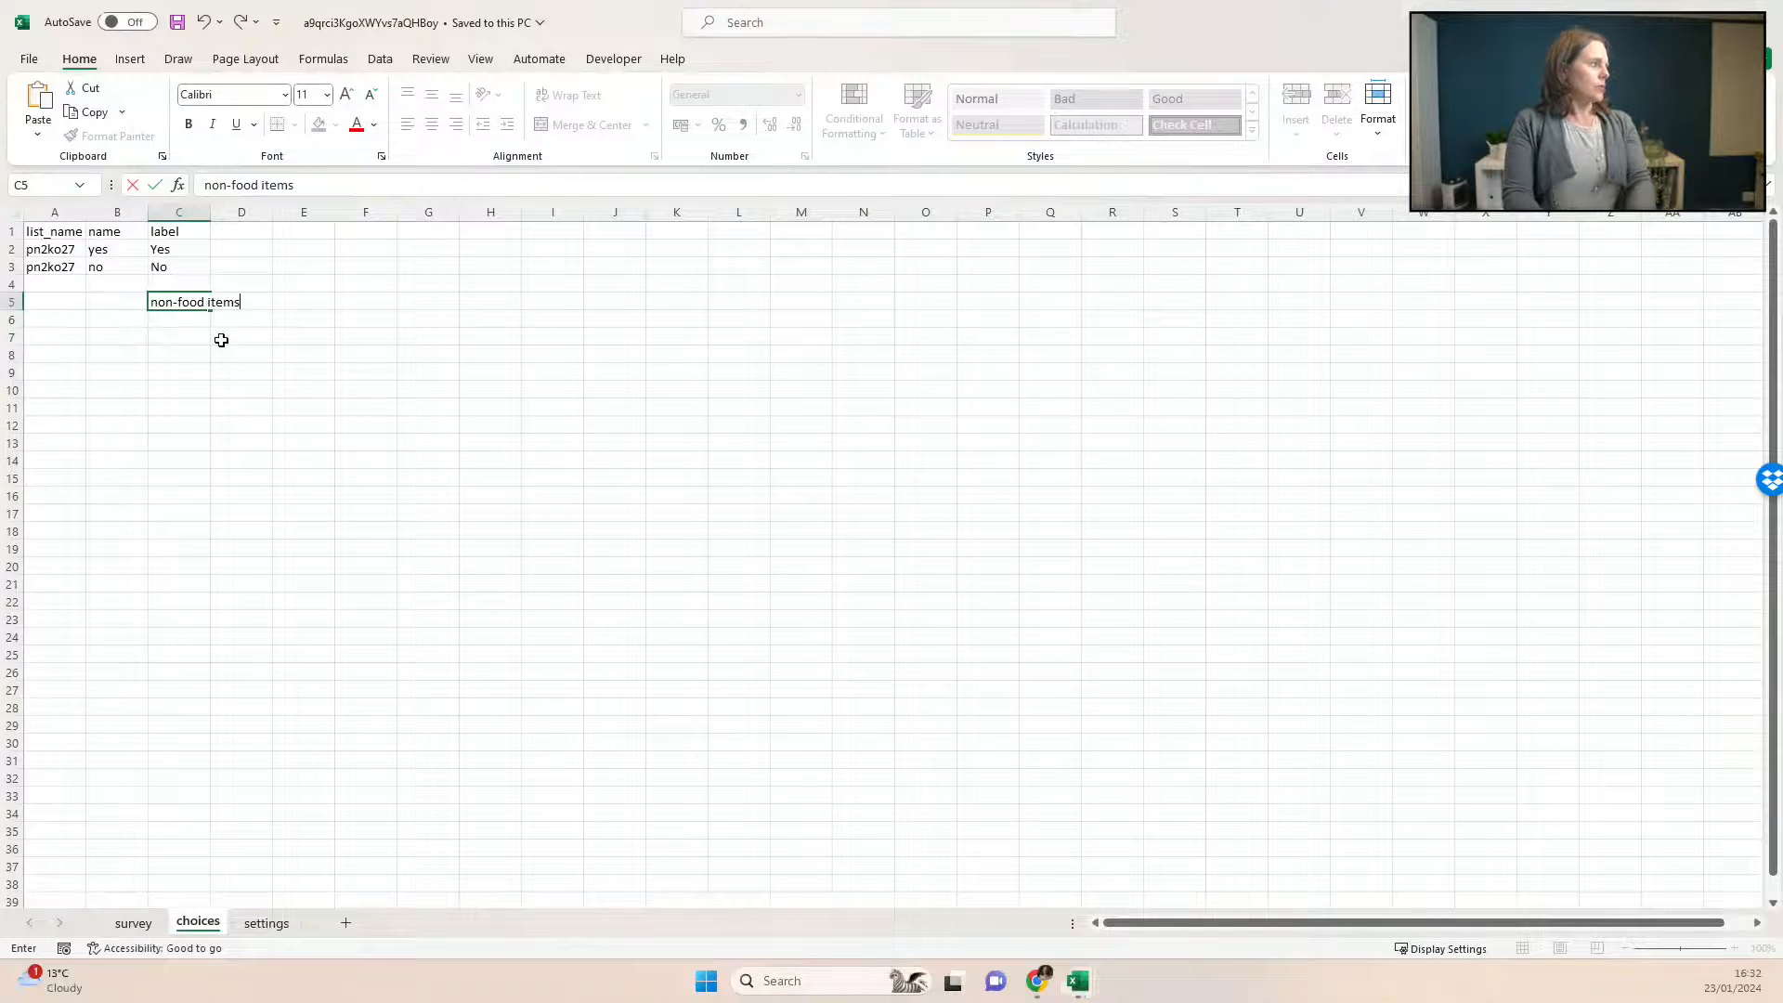
key(Return)
Step: Enter "non_food_items" as the matching choice name in cell B5
click(135, 300)
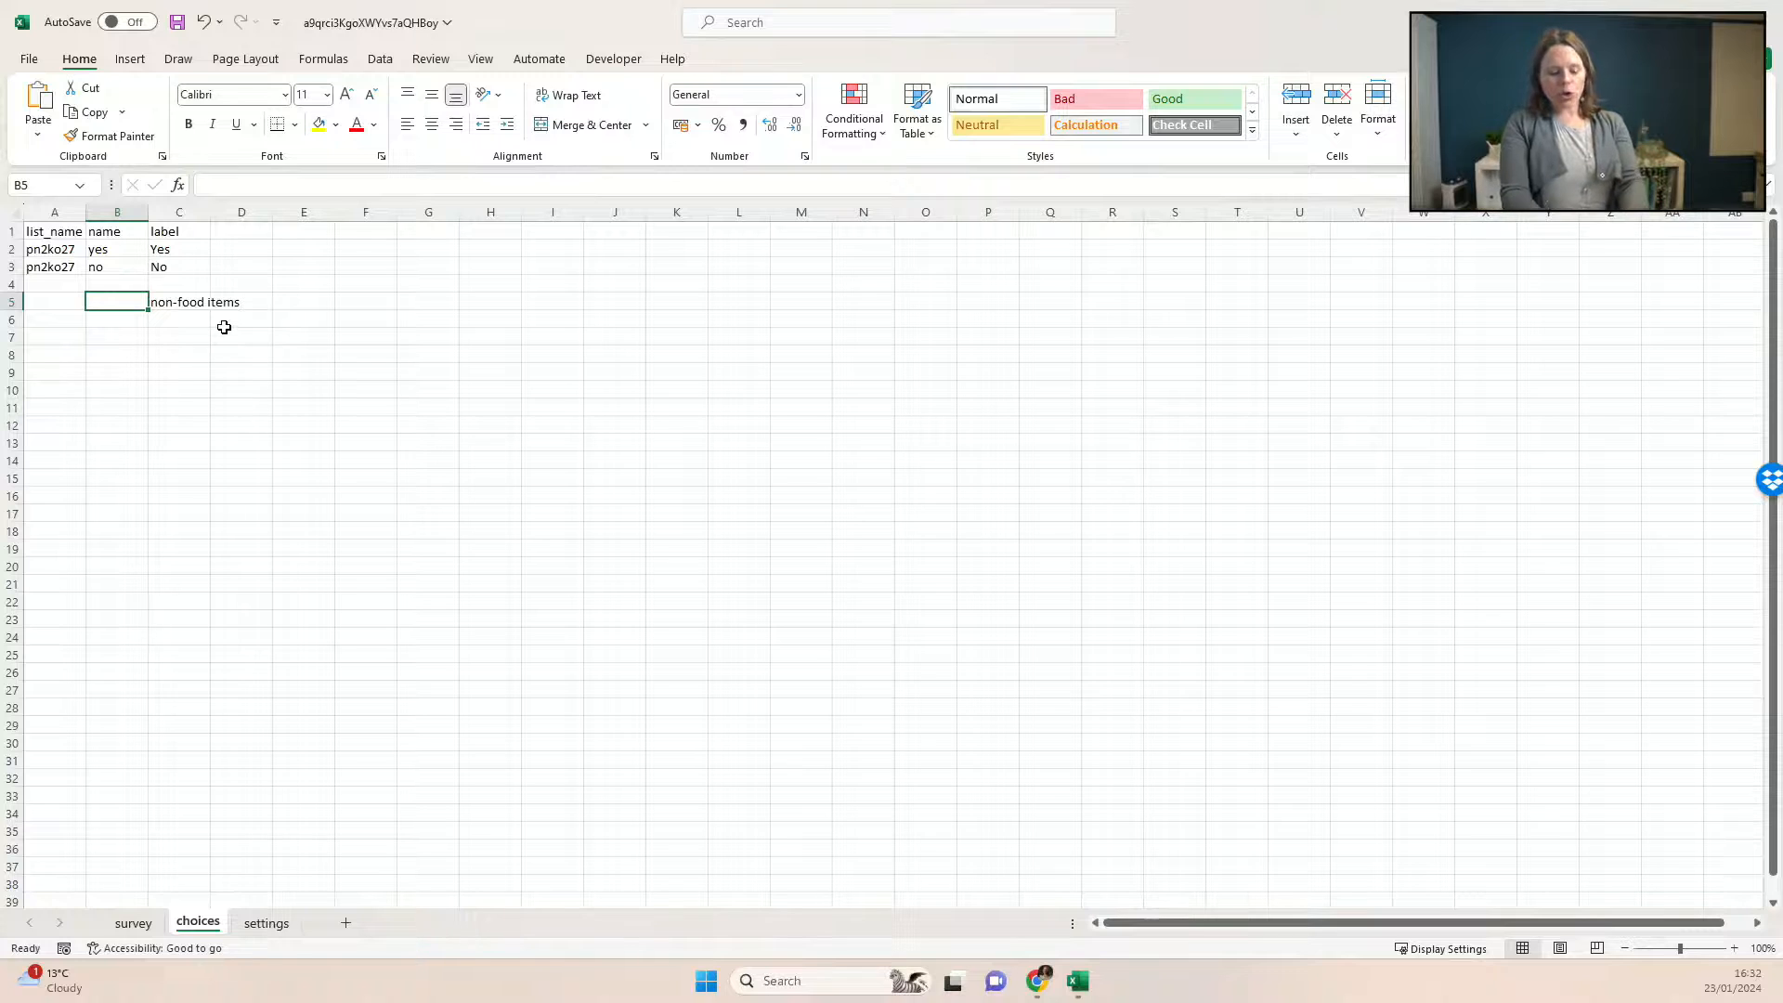
text(non_food_items)
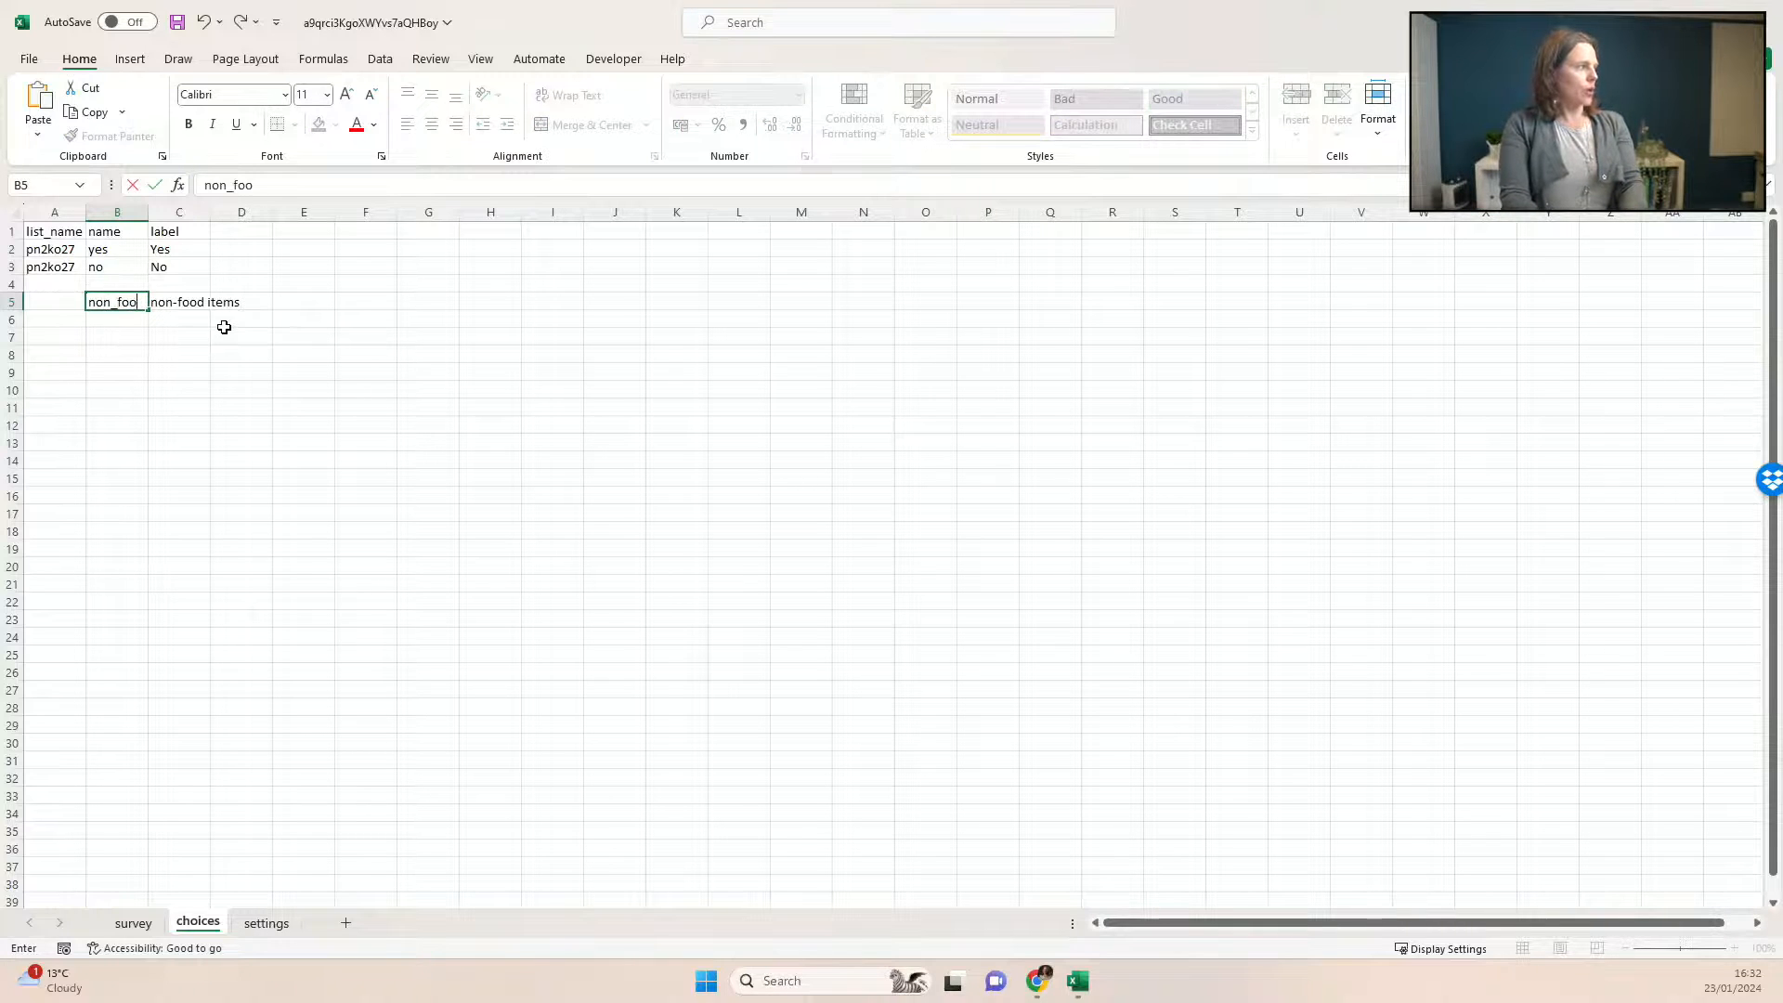
key(Return)
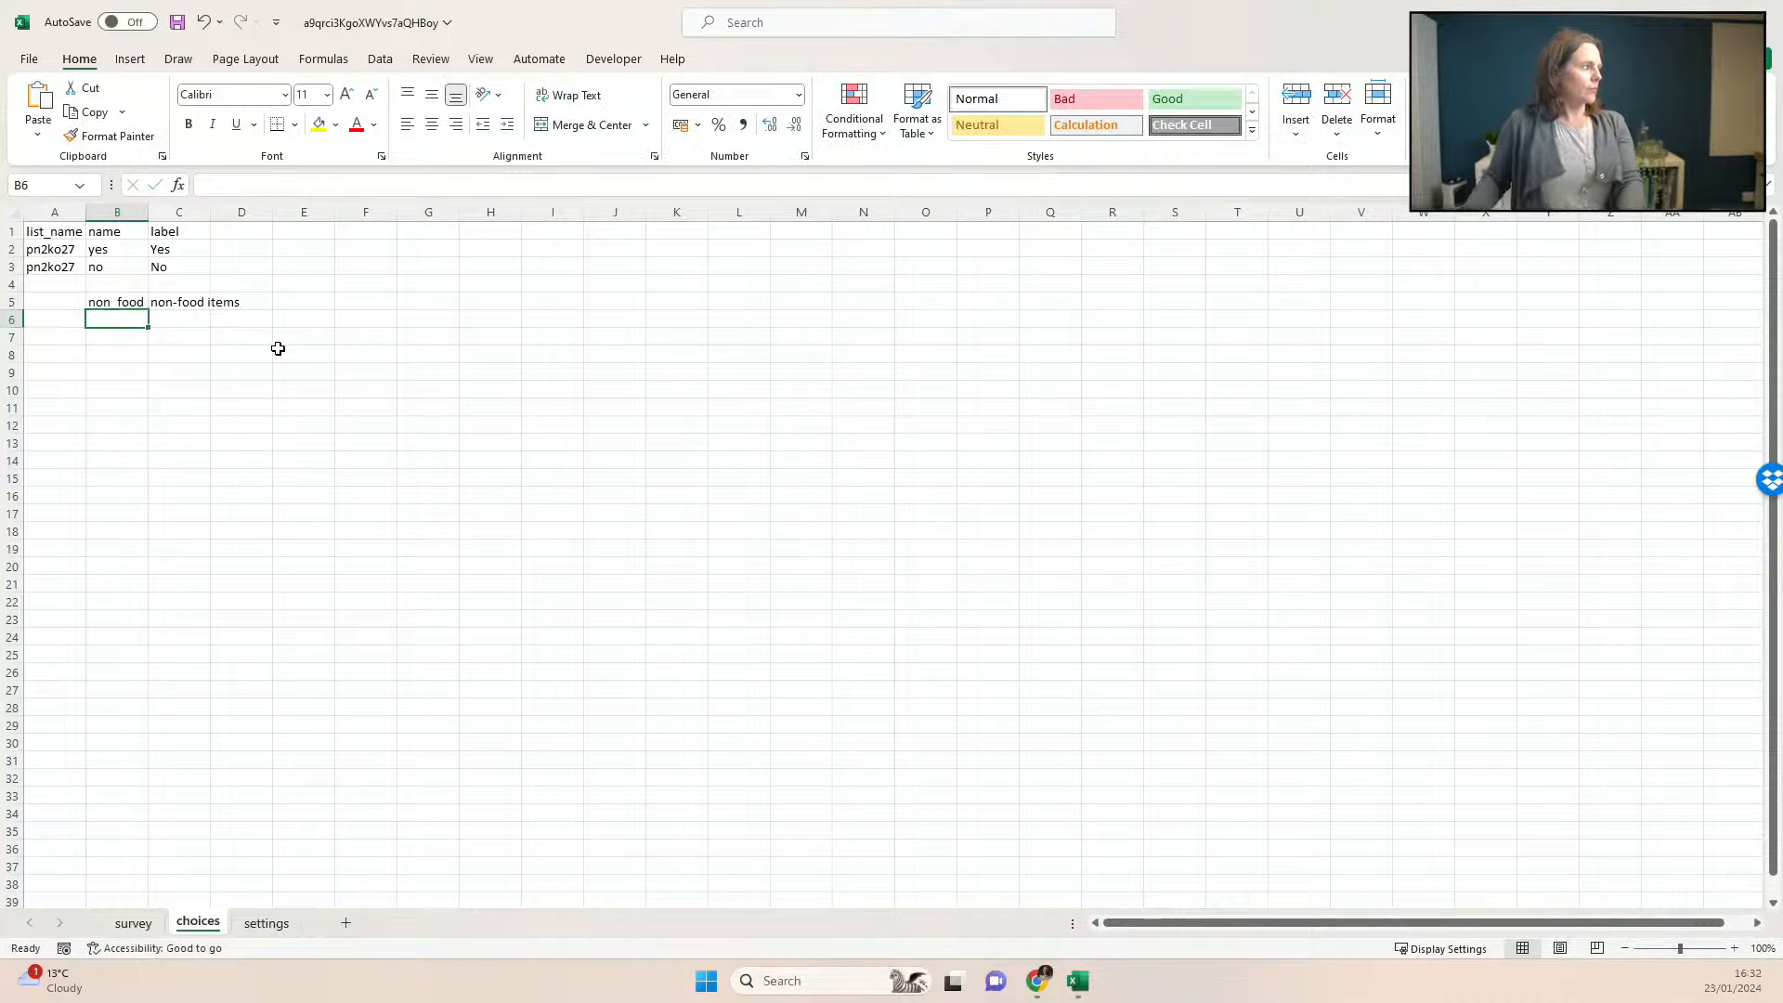
Step: Auto-fit the name column of the choices sheet, and enter the alternative choice names "nfi" in cell B6 and 1 in B7
double_click(148, 213)
click(406, 496)
click(158, 329)
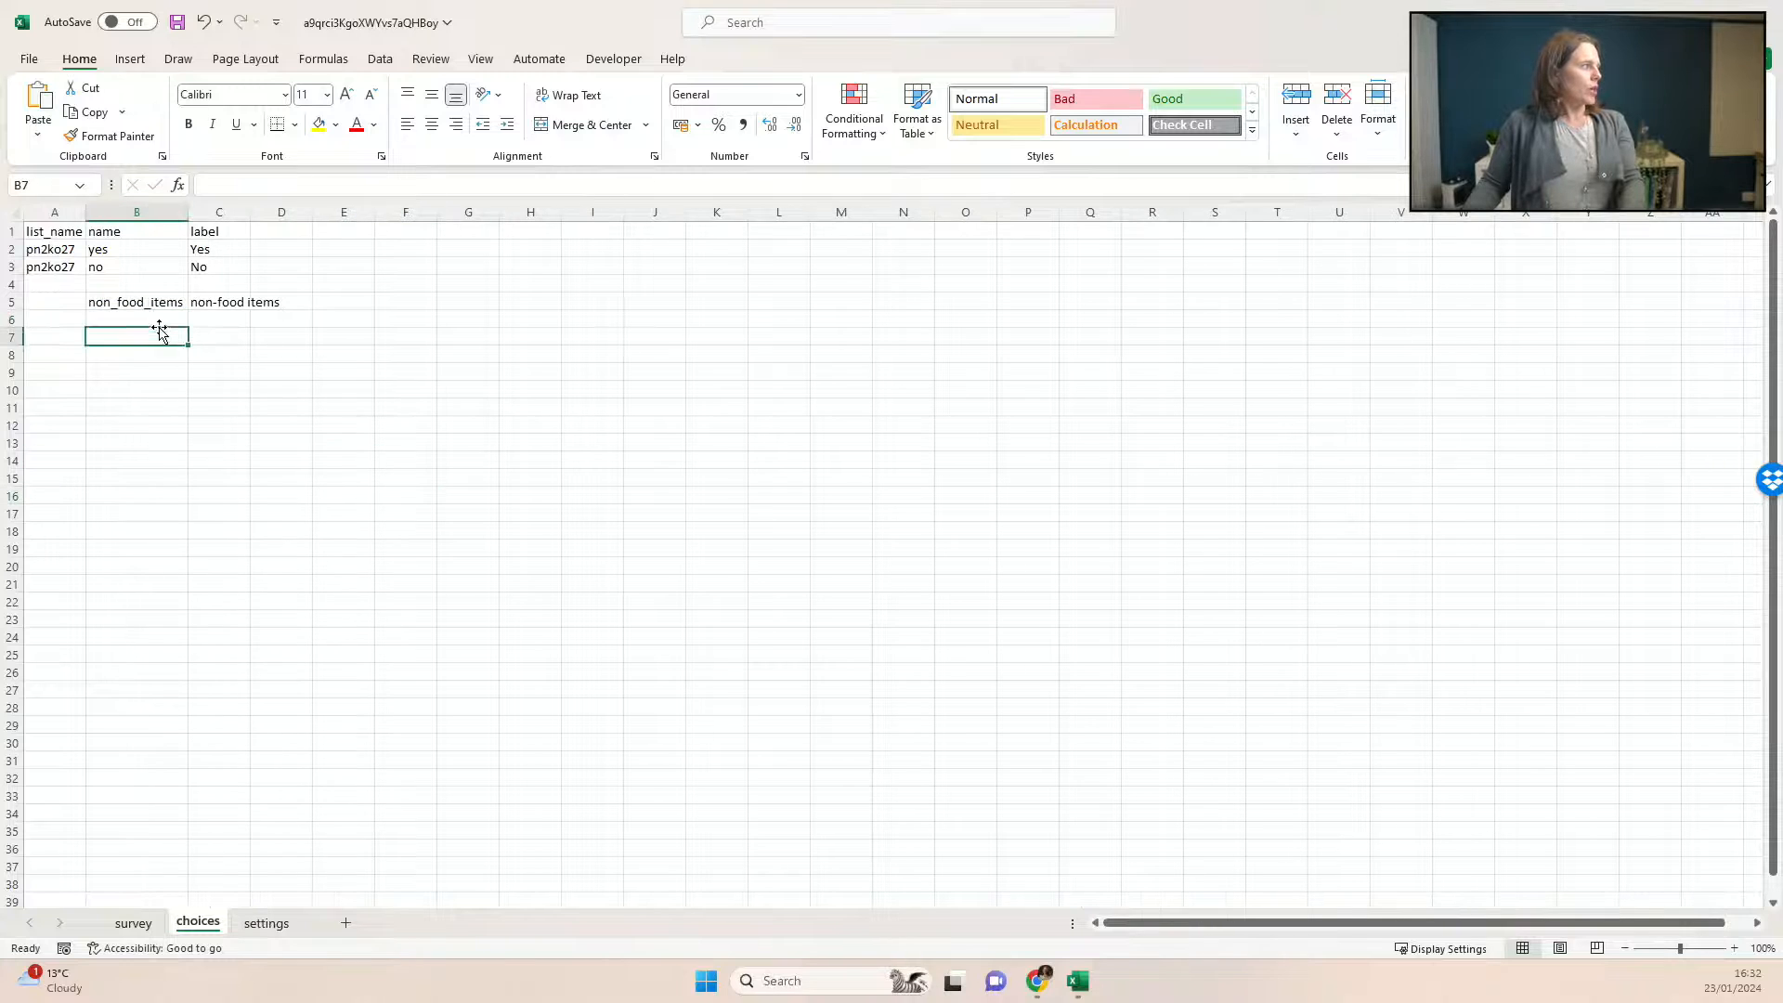
text(nonfi)
key(Return)
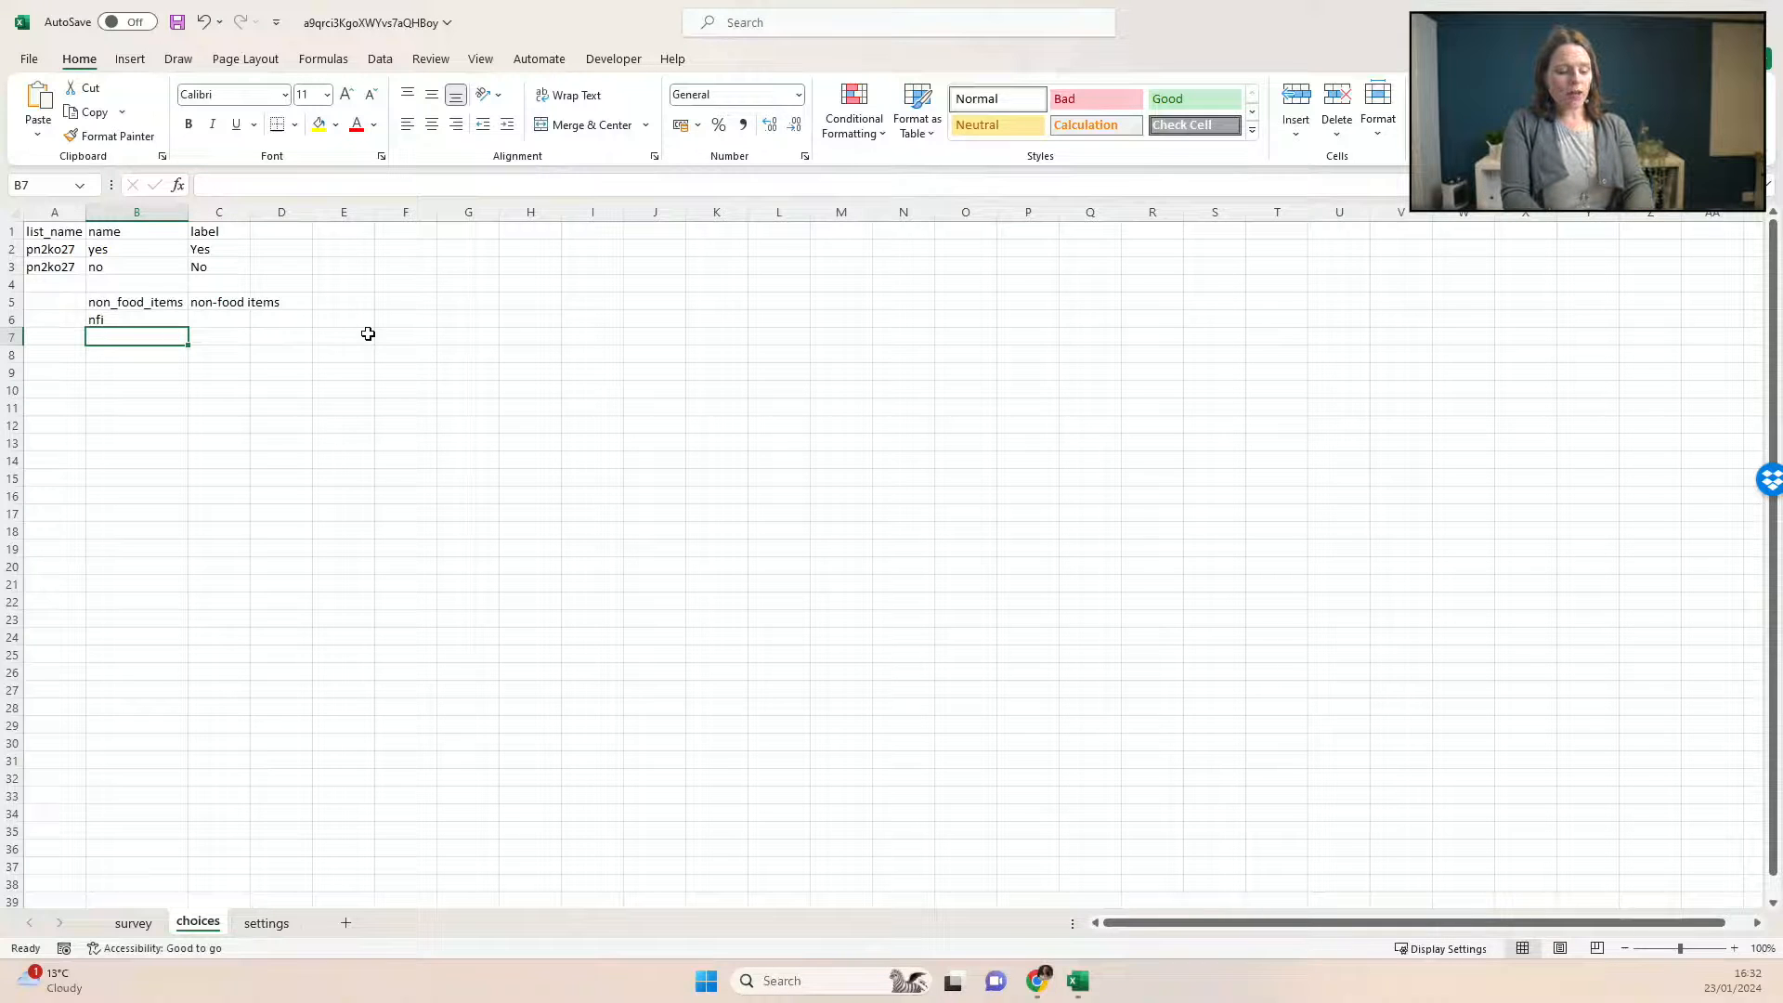
text(1)
key(Return)
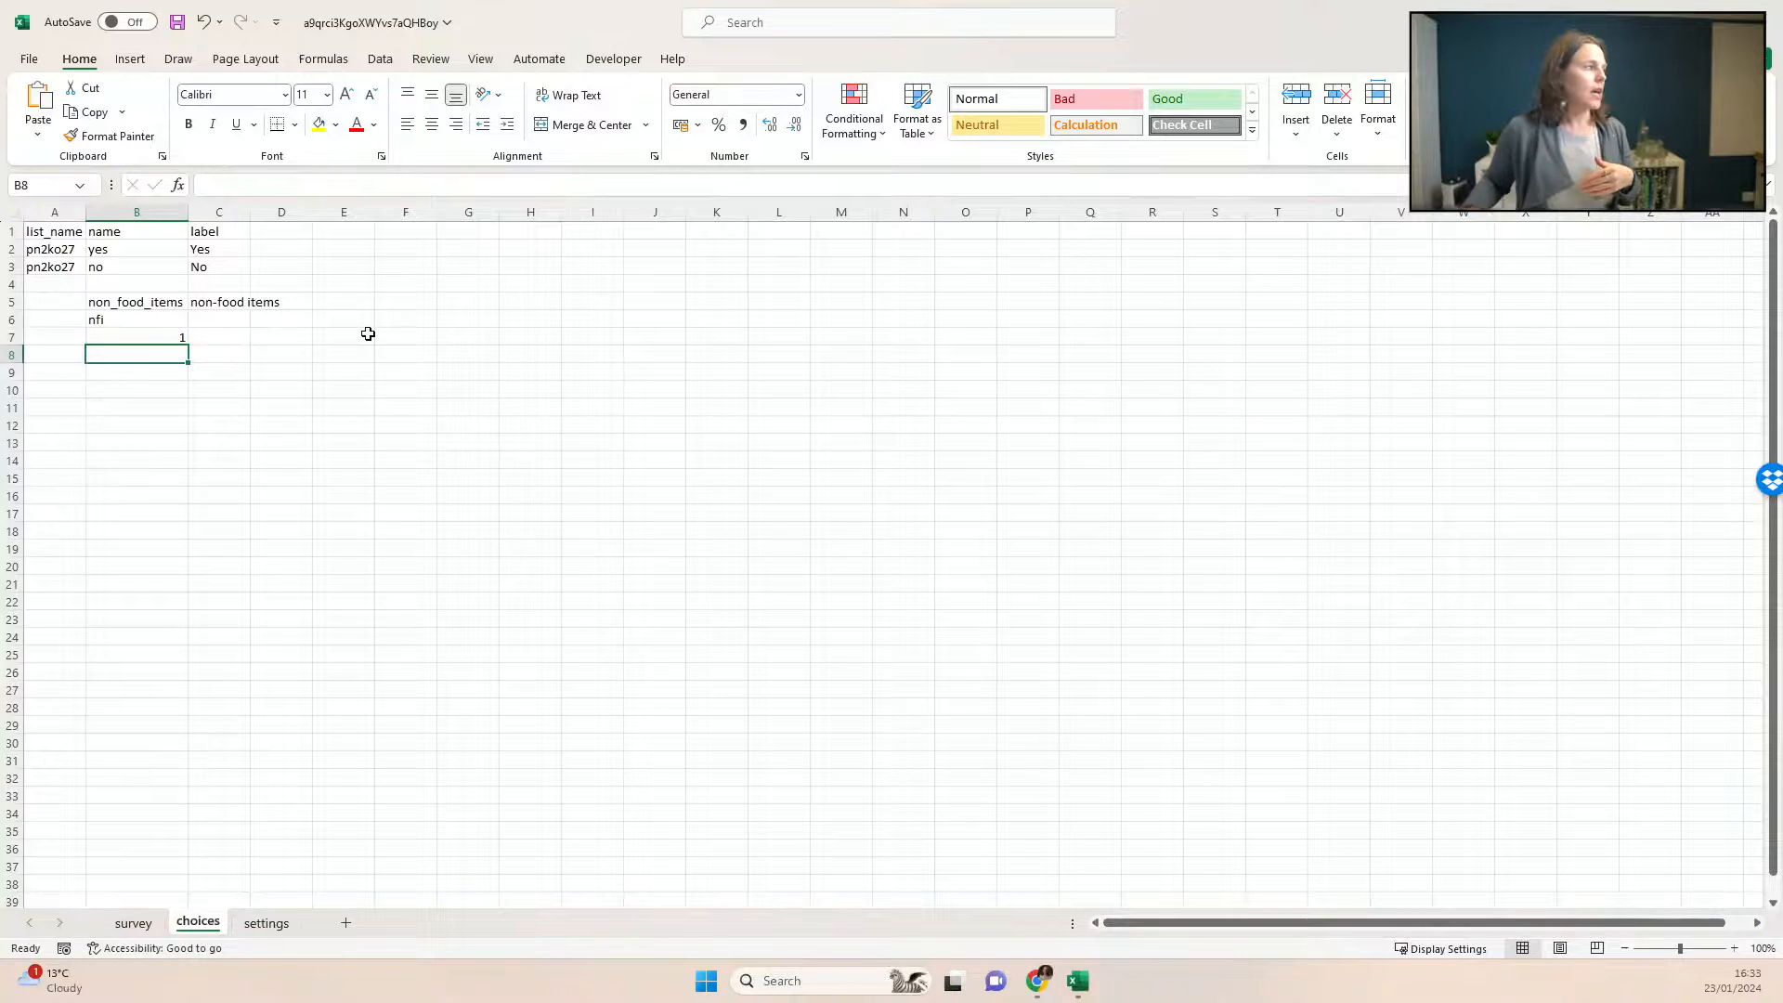
click(158, 338)
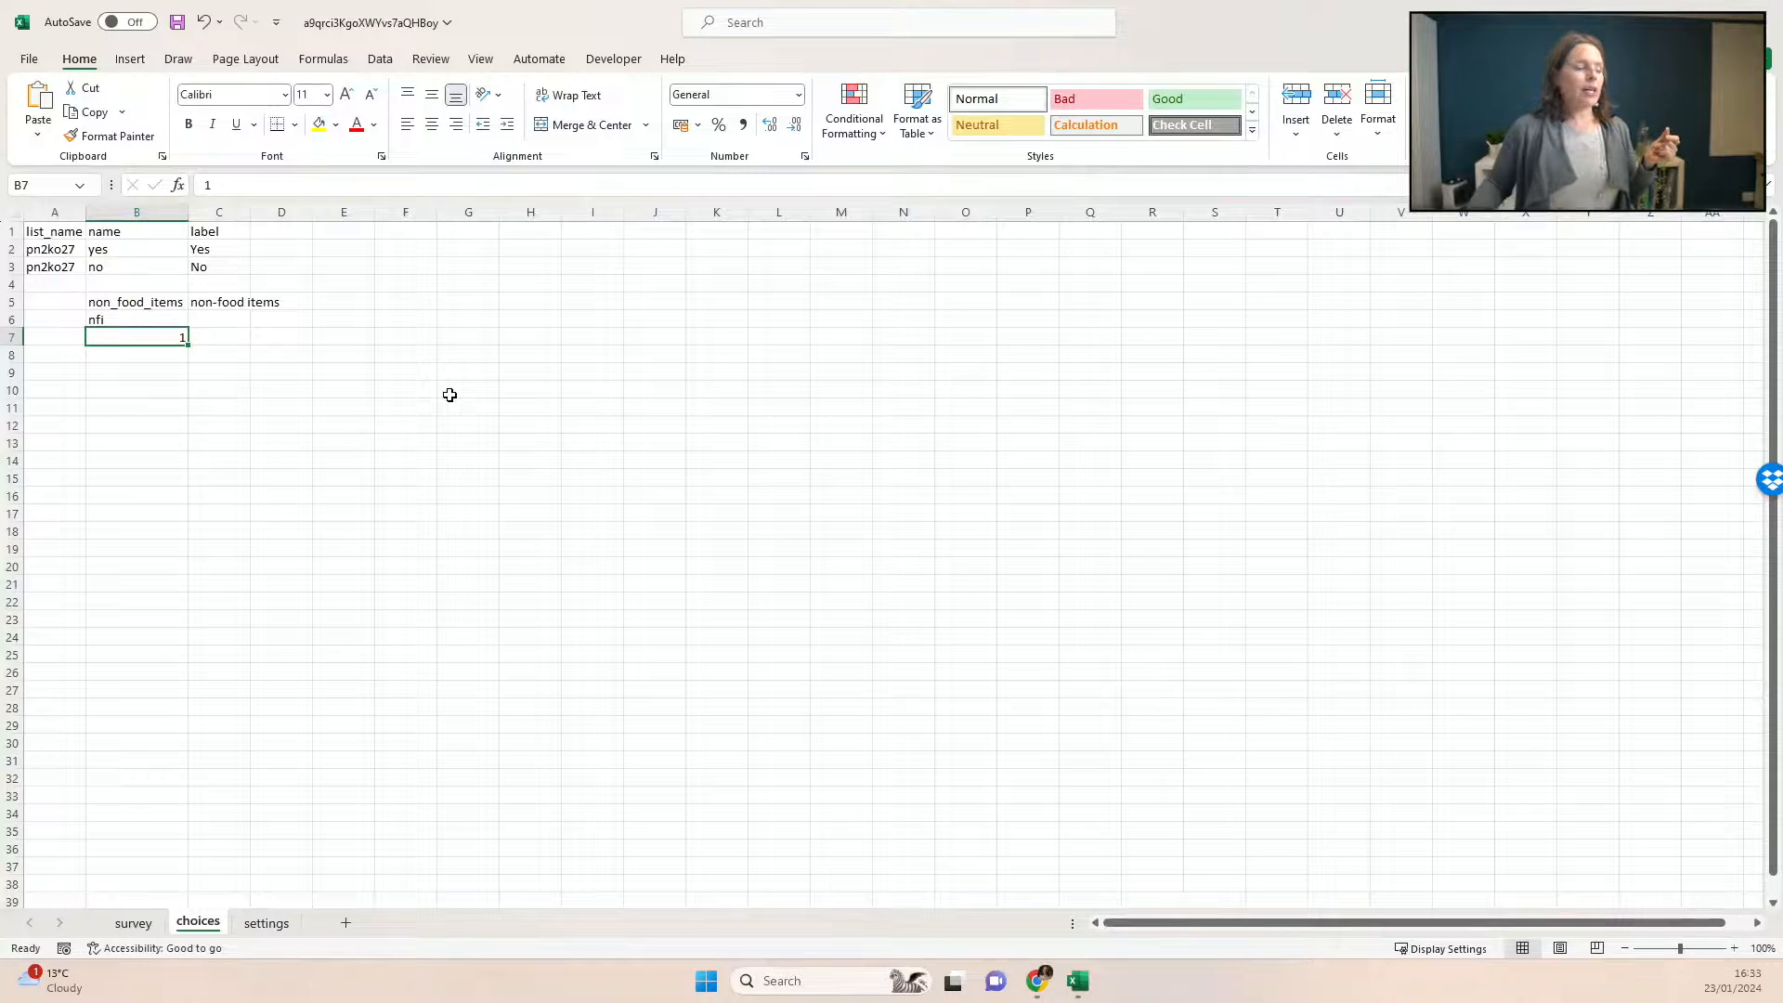
click(102, 321)
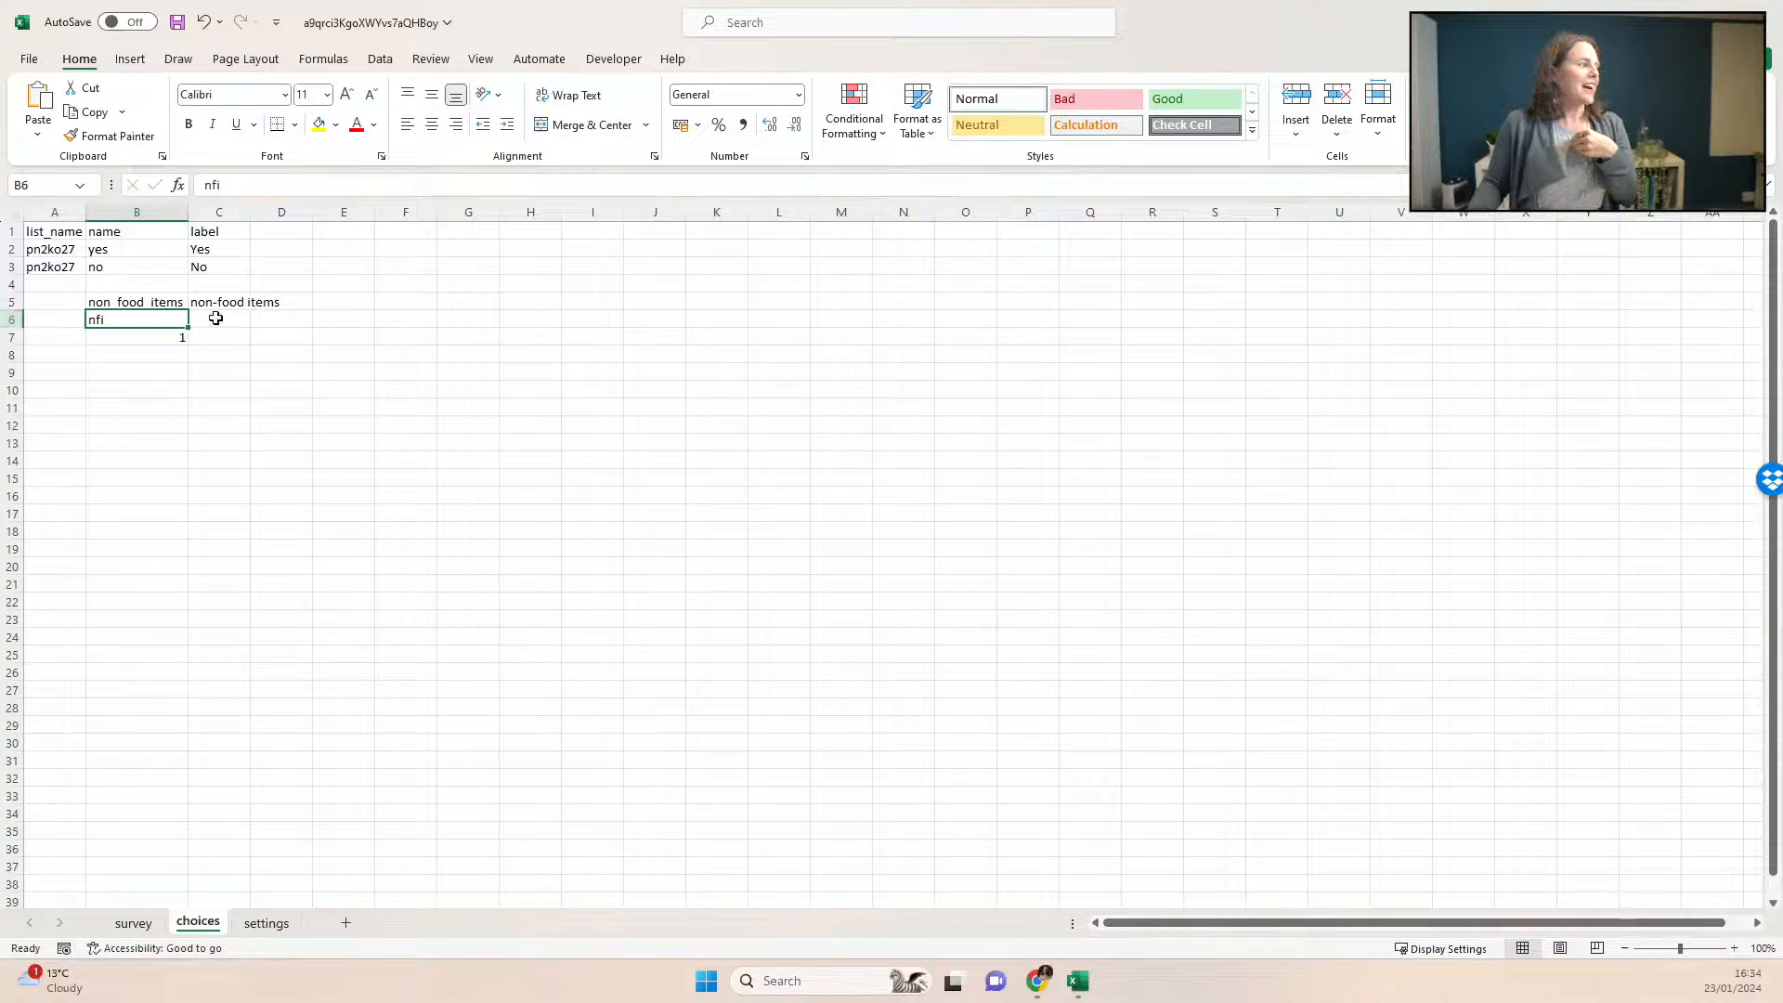
drag(146, 302, 149, 315)
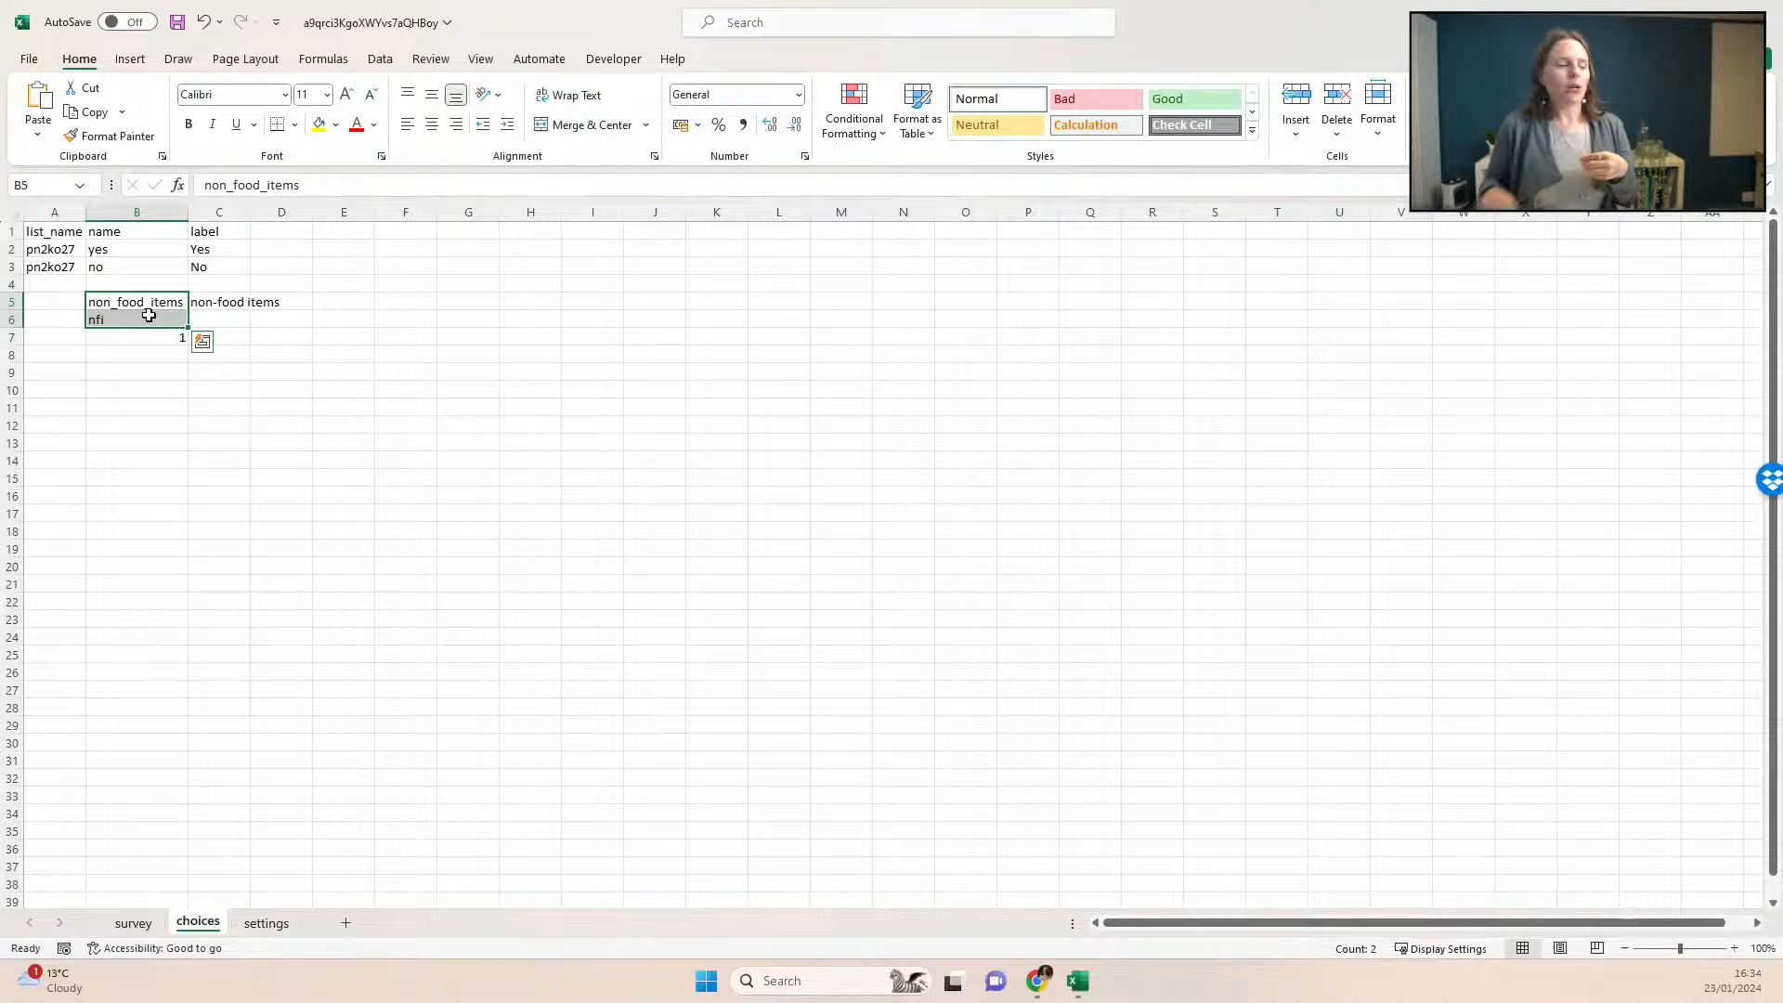
click(175, 342)
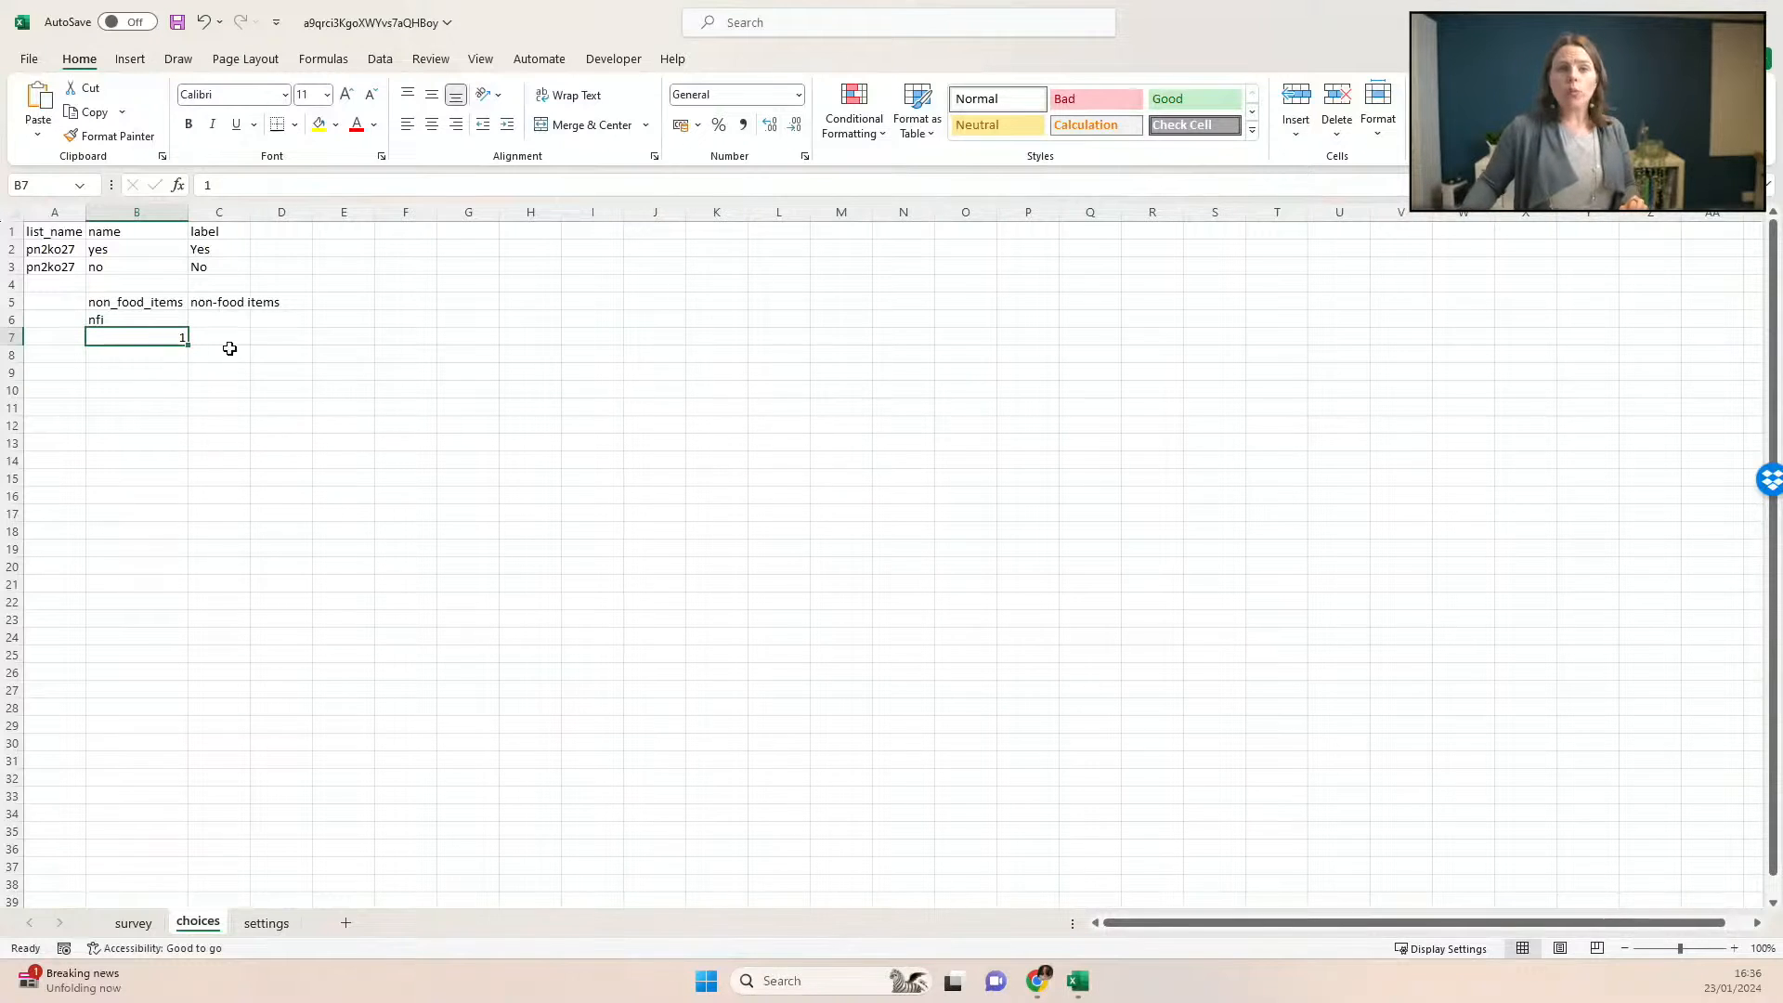
Step: On the settings sheet, enter "allow_choice_duplicates" in A1 with "yes" below it in A2, and auto-fit column A
click(277, 924)
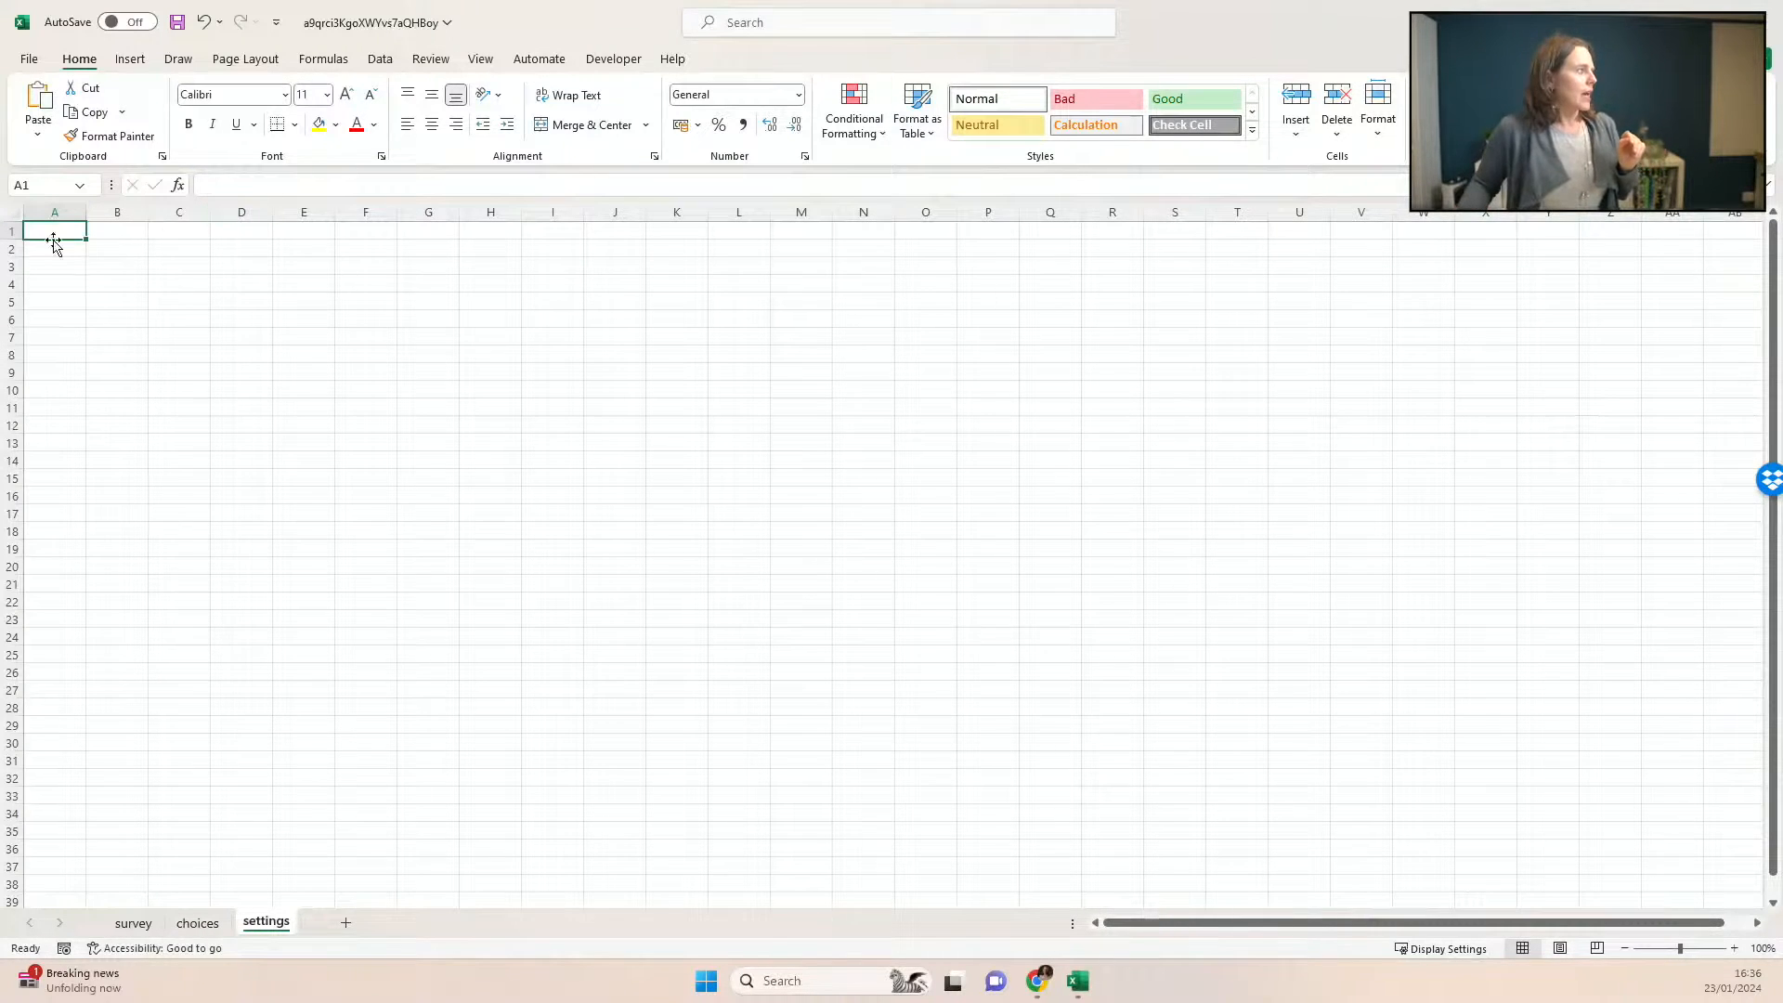
text(allow_))
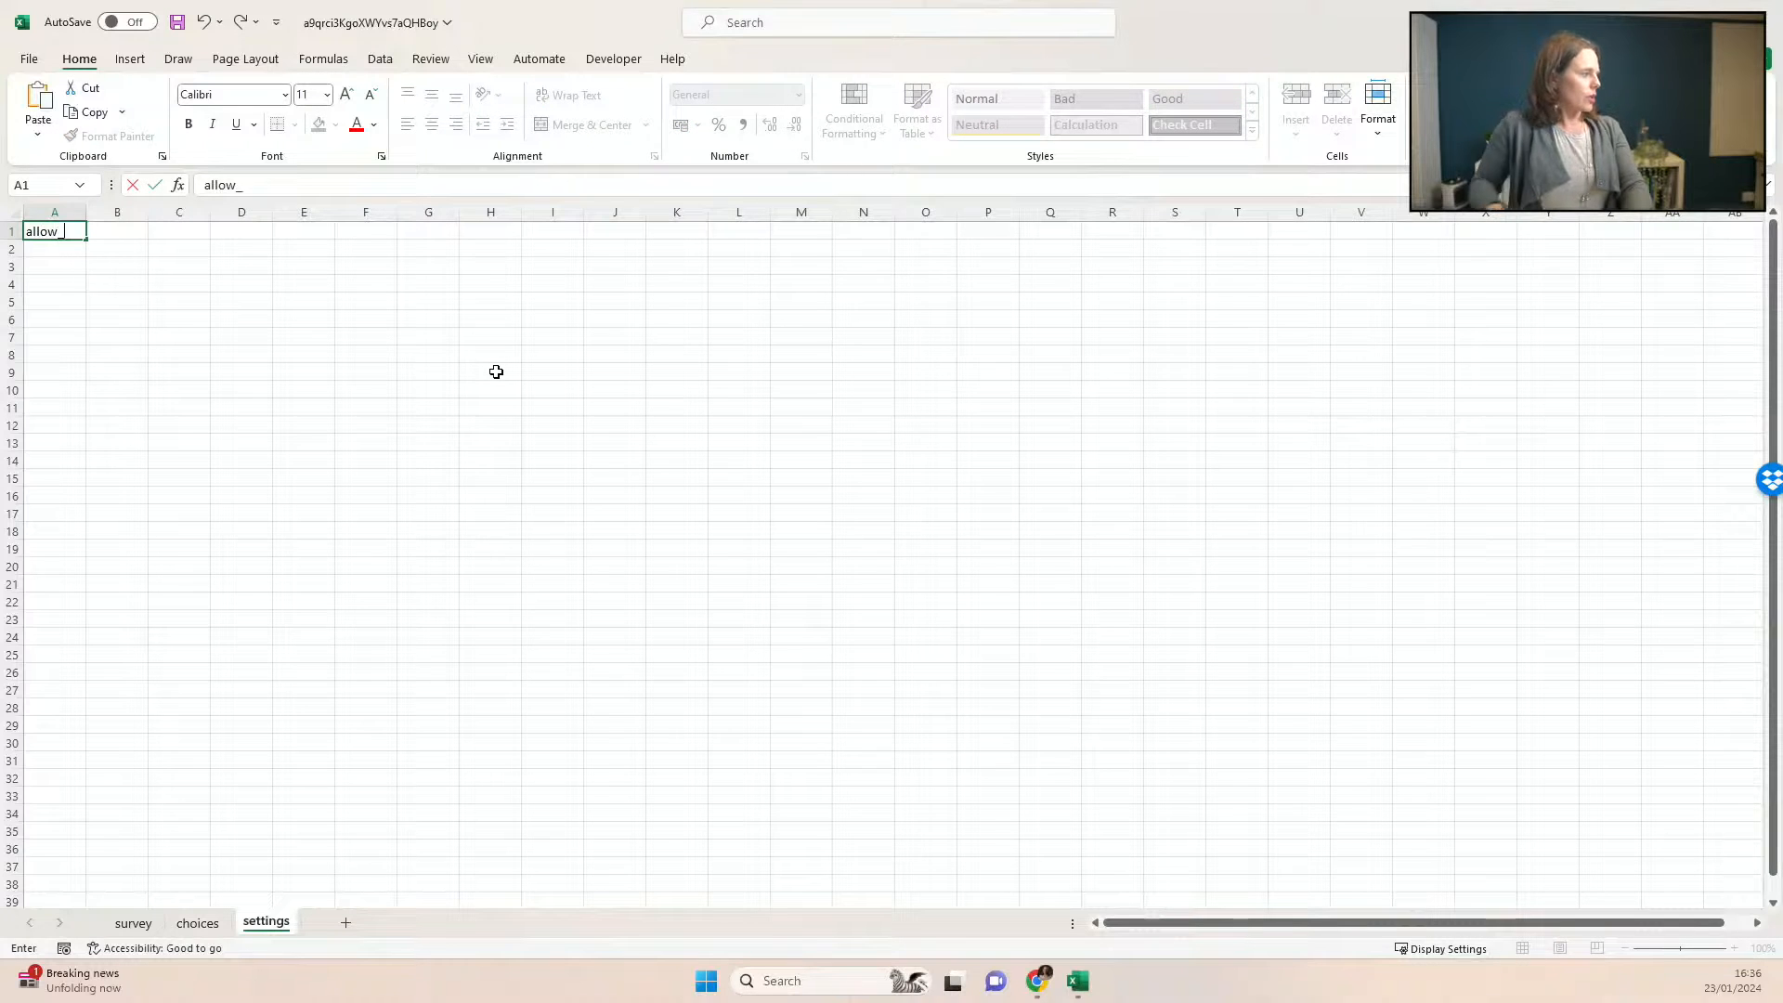
key(BackSpace)
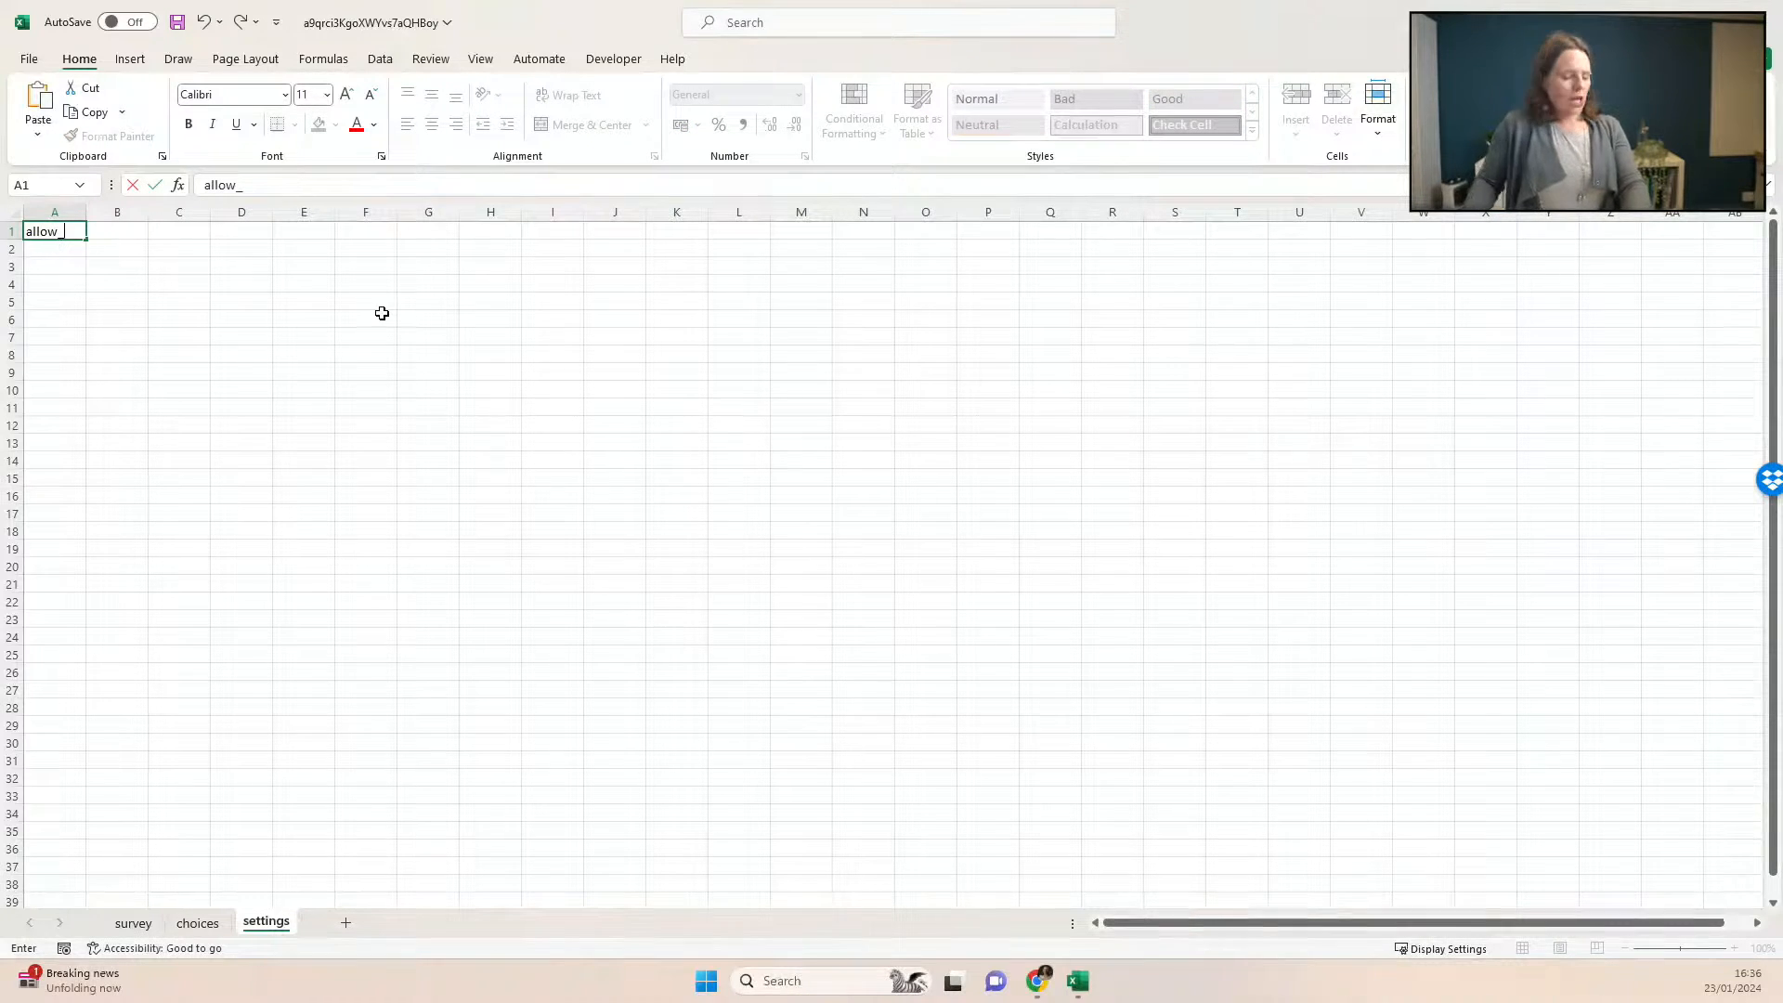
text(cho)
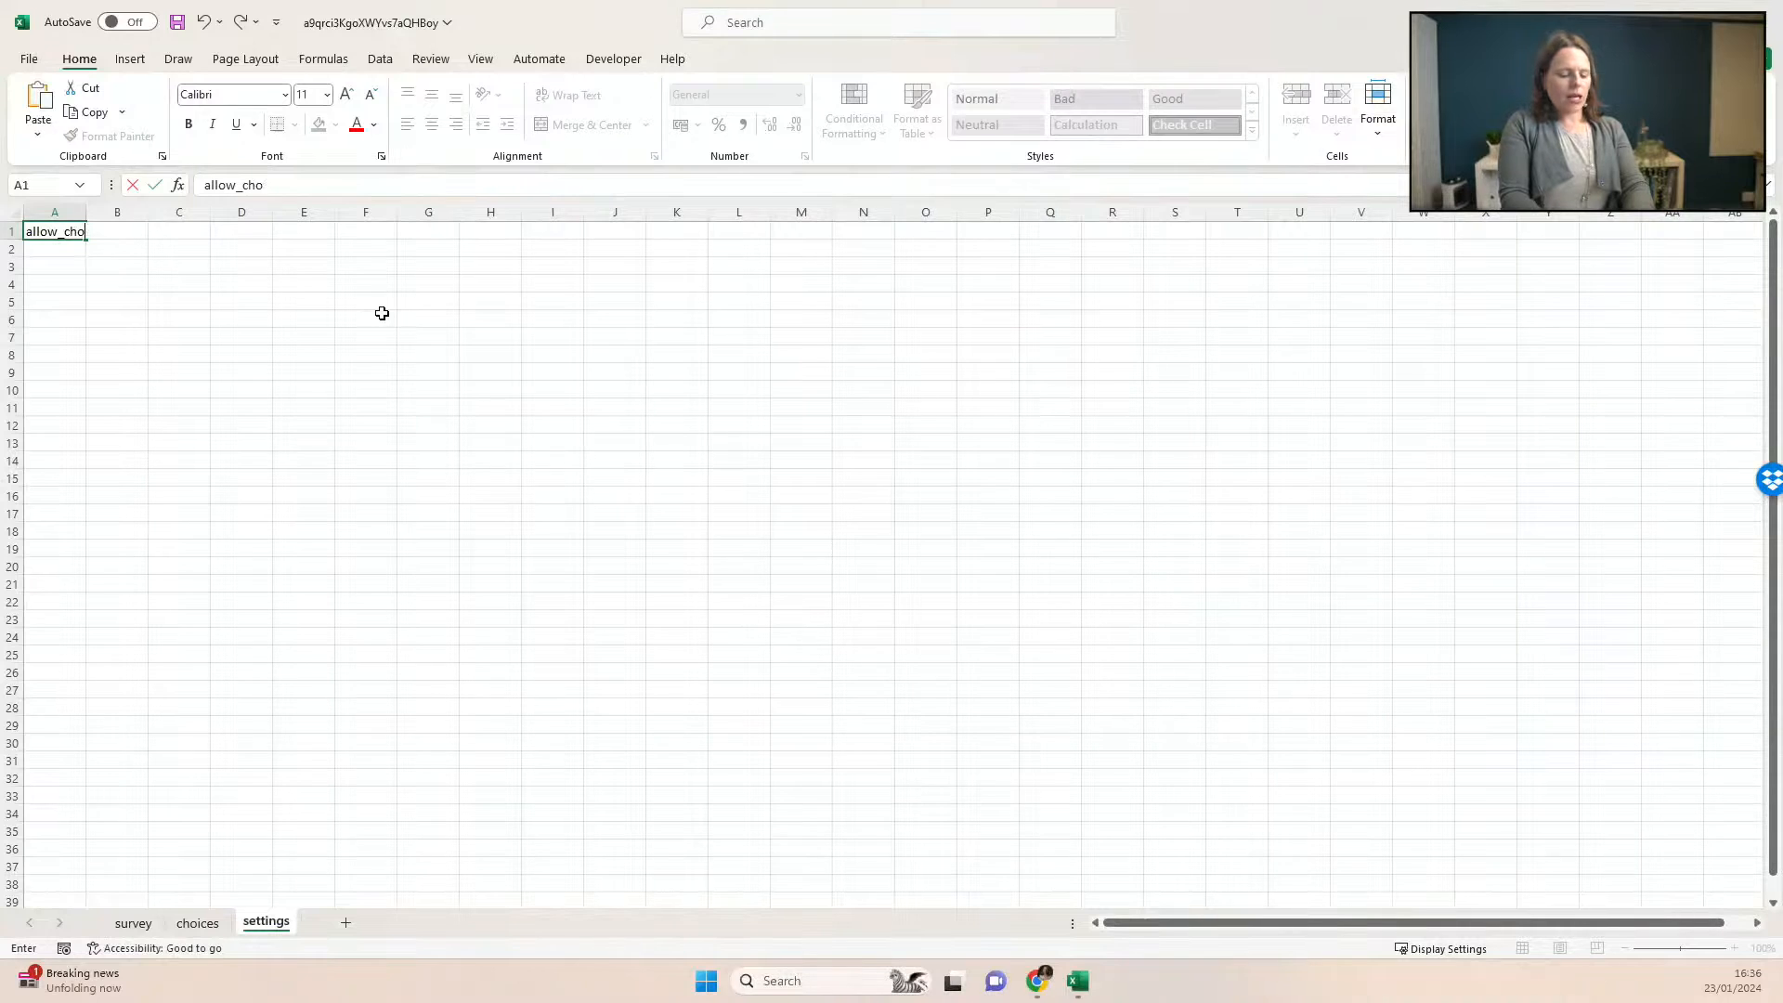
text(ice_duplicates)
key(Return)
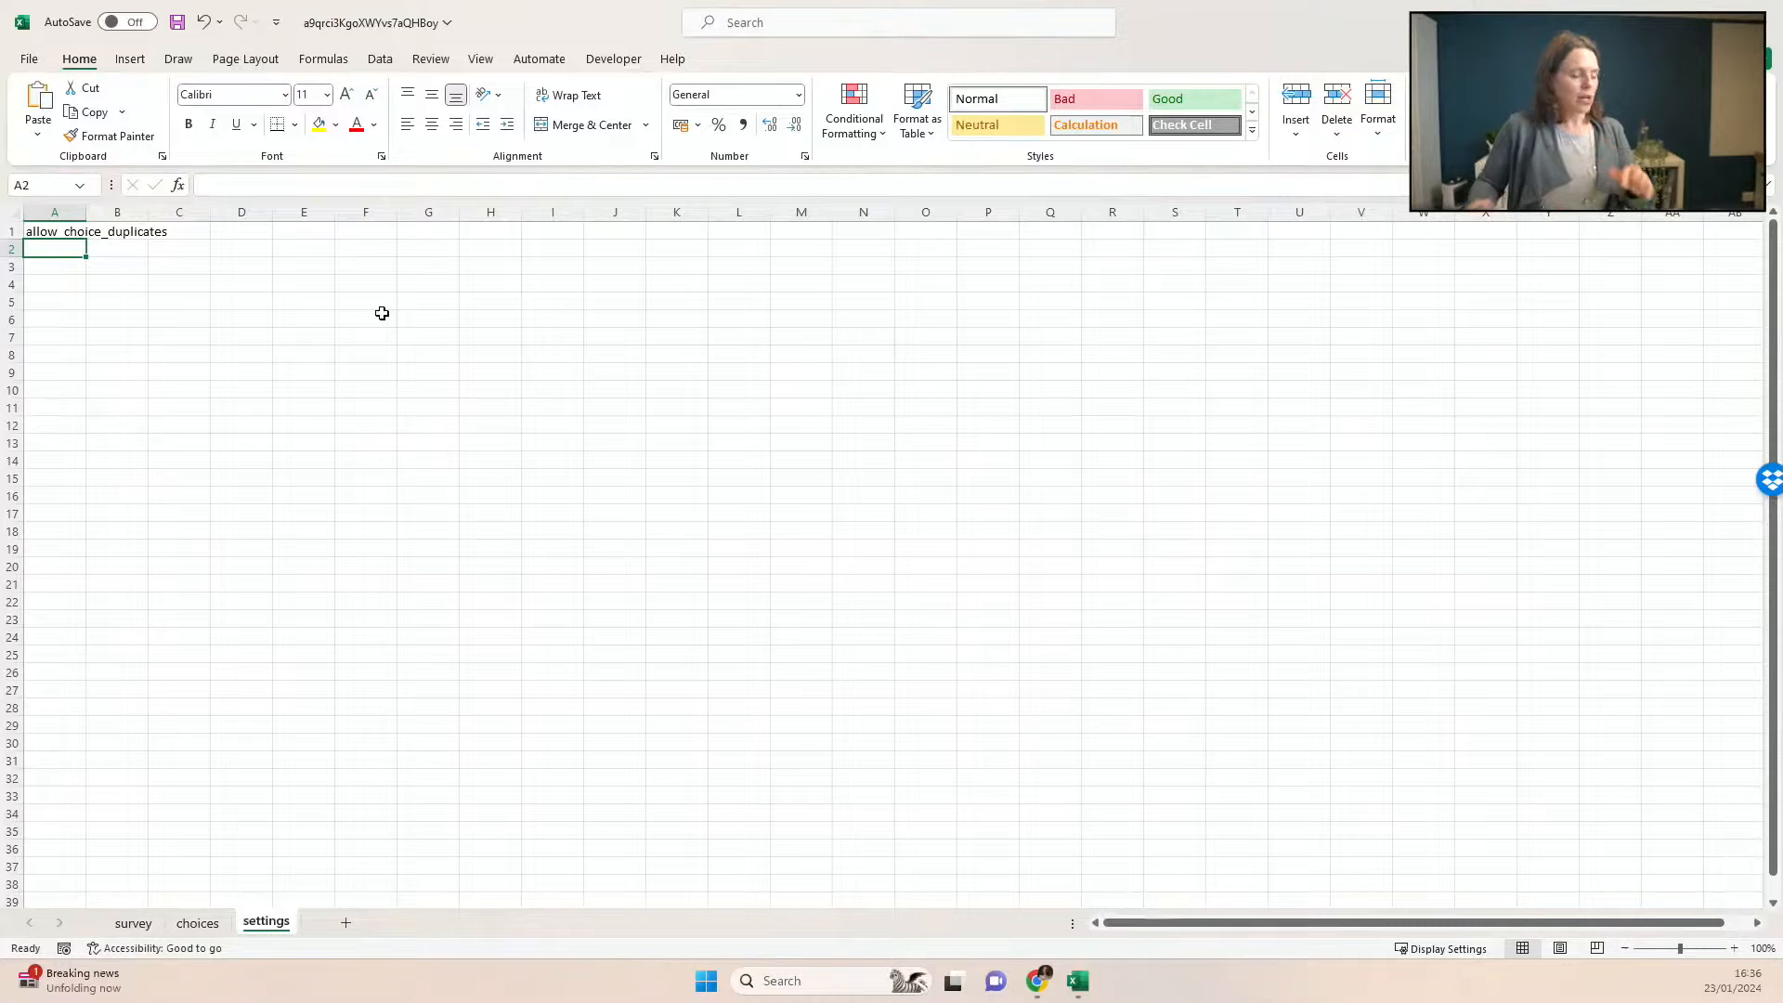
text(yes)
key(Return)
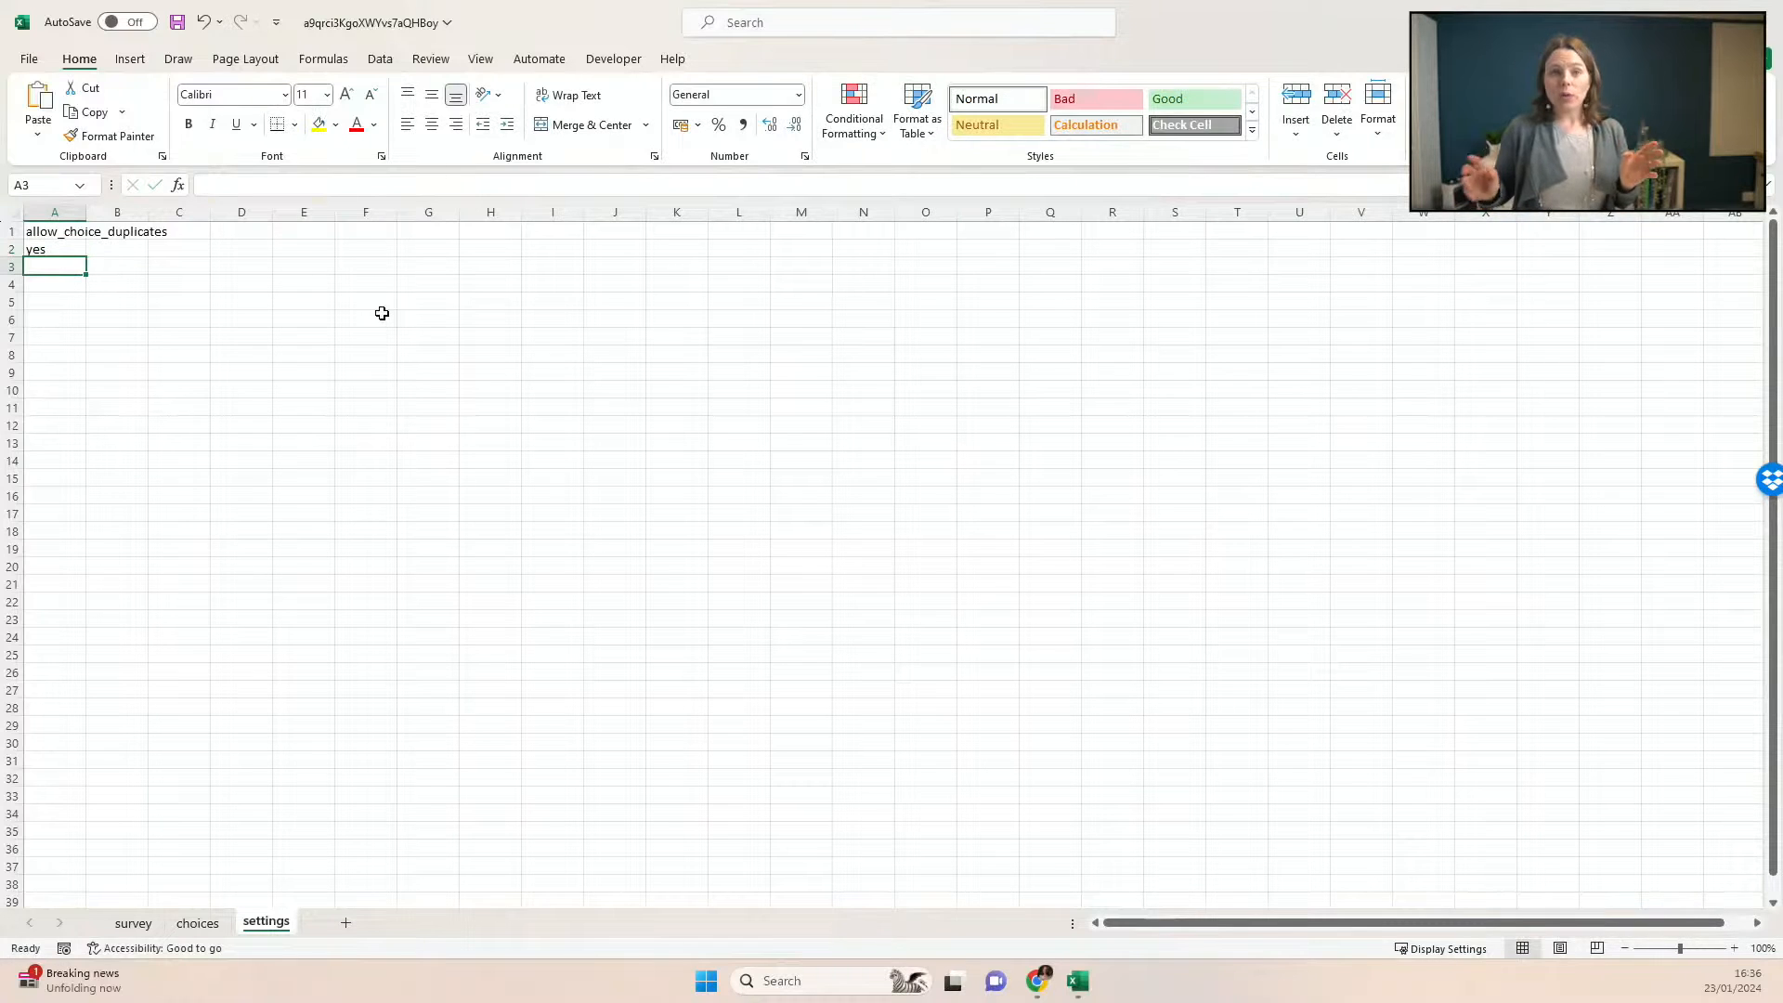
double_click(86, 212)
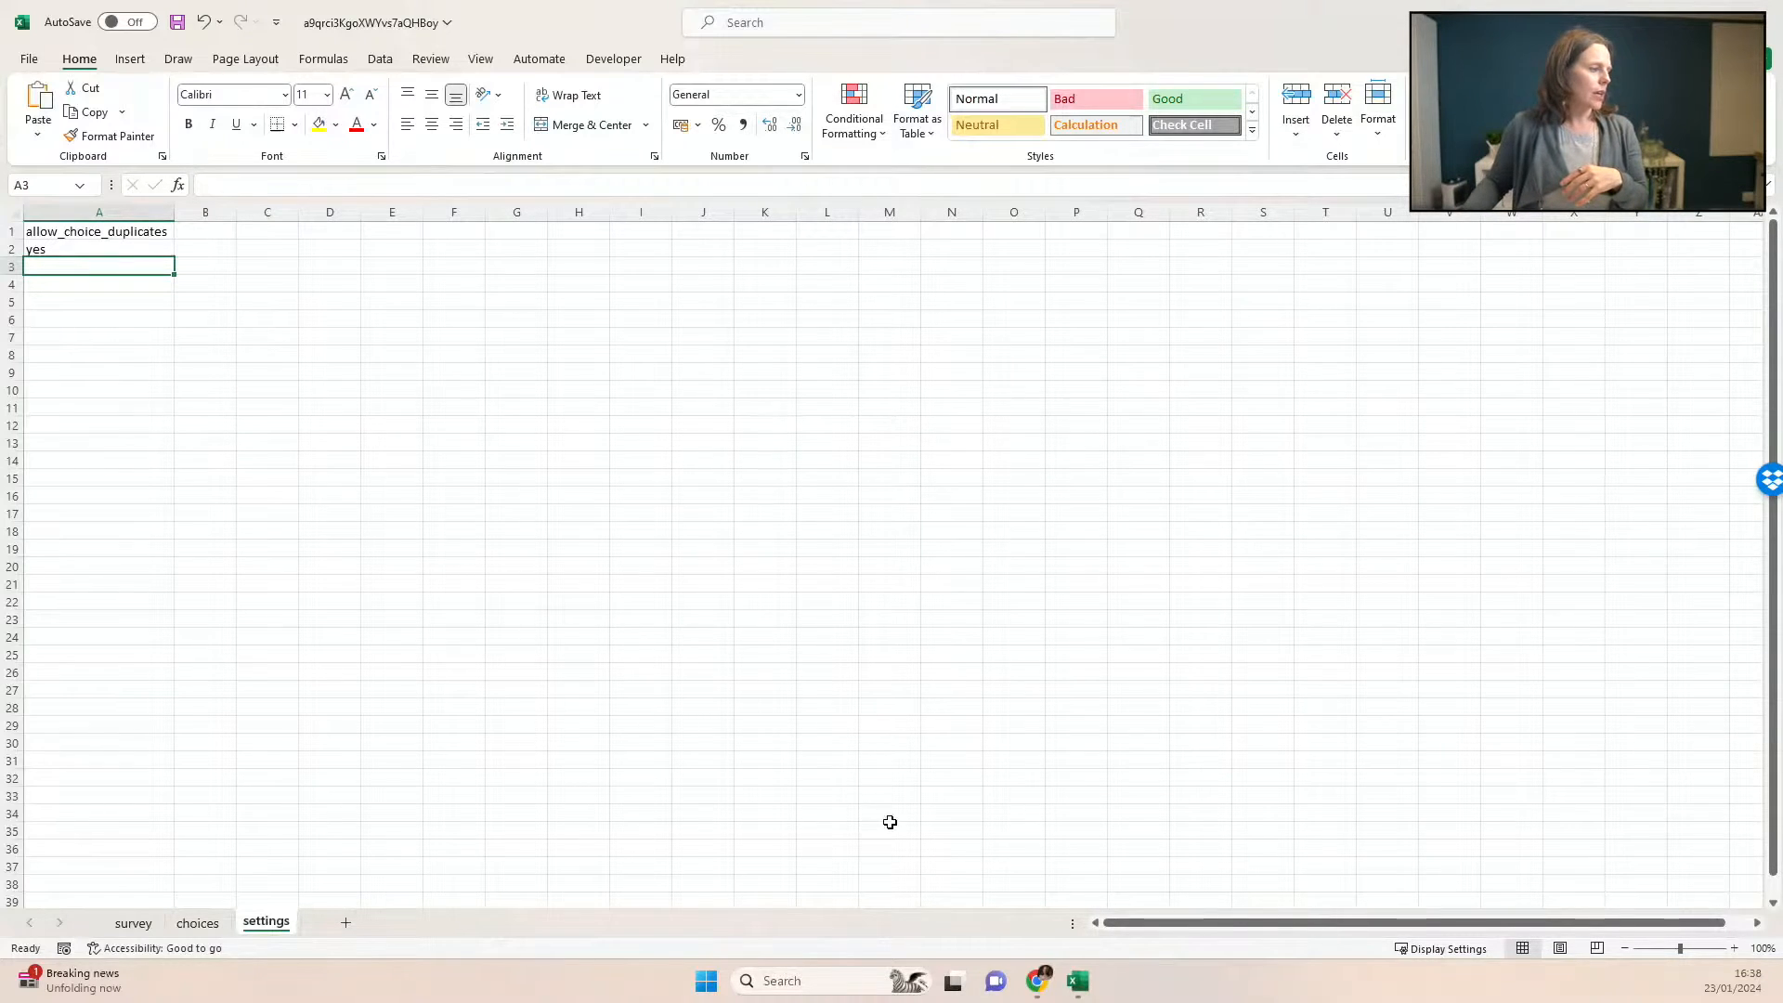
Step: Switch to Chrome and open YouTube in a new browser tab
click(1033, 985)
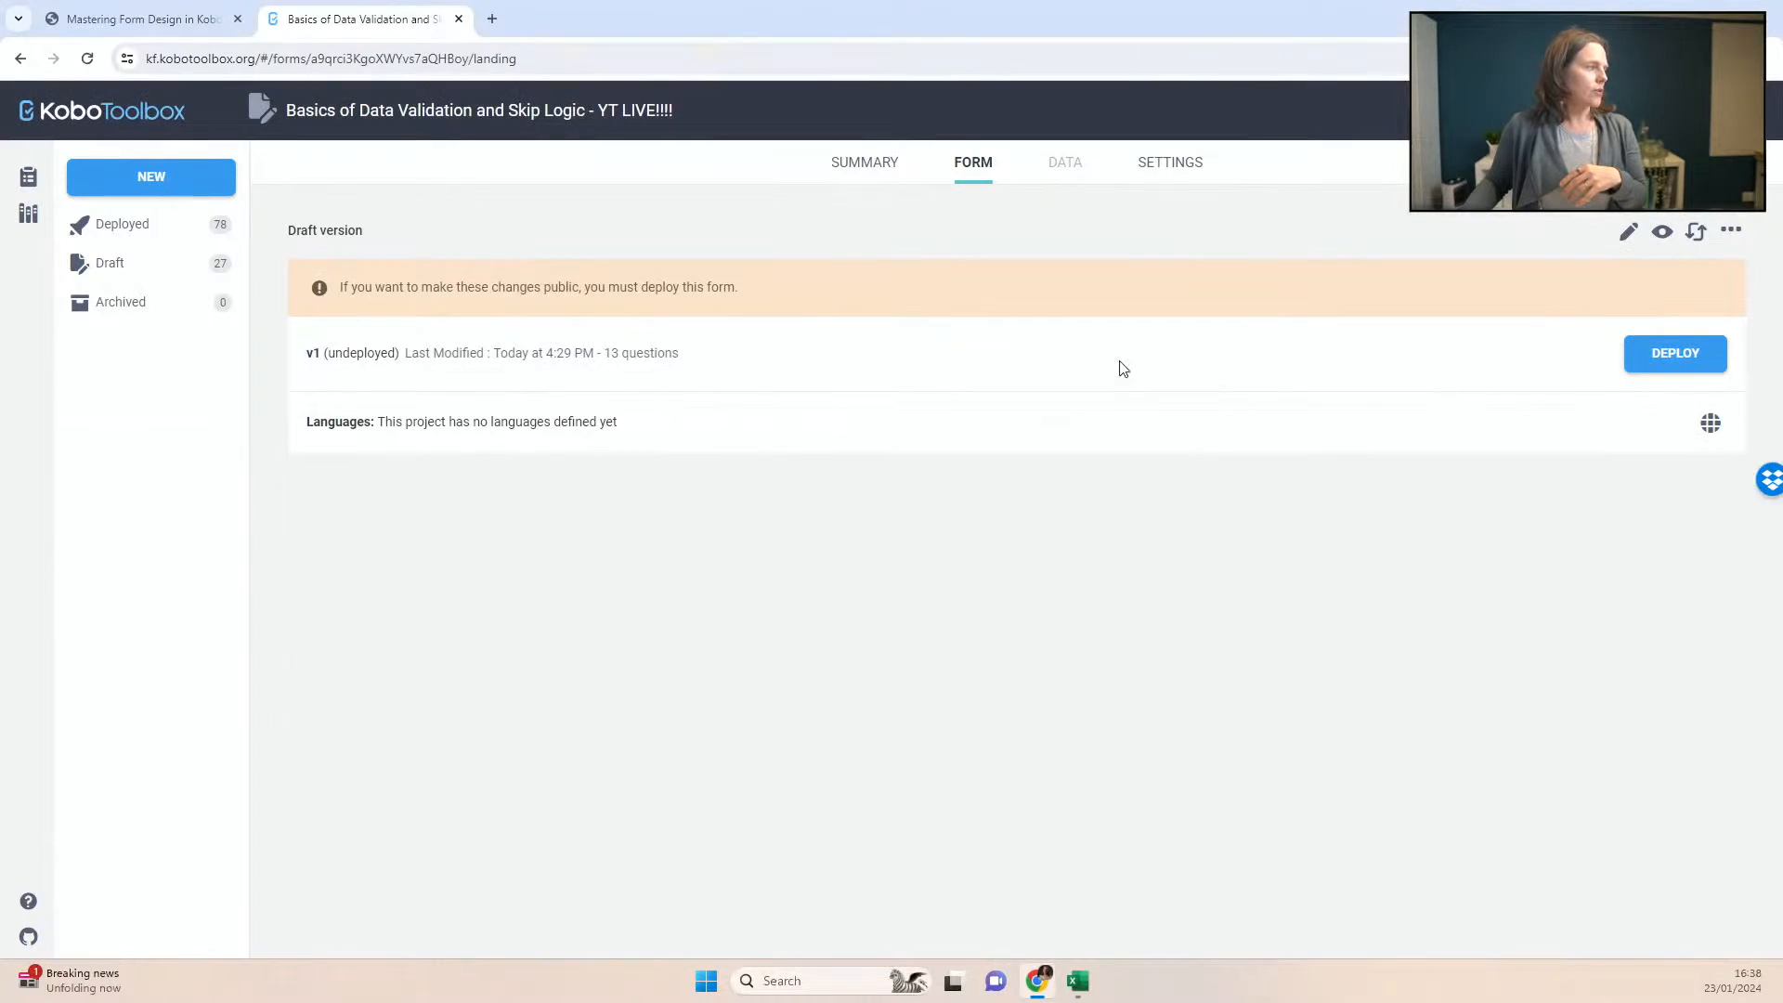
click(493, 19)
text(kobotoo)
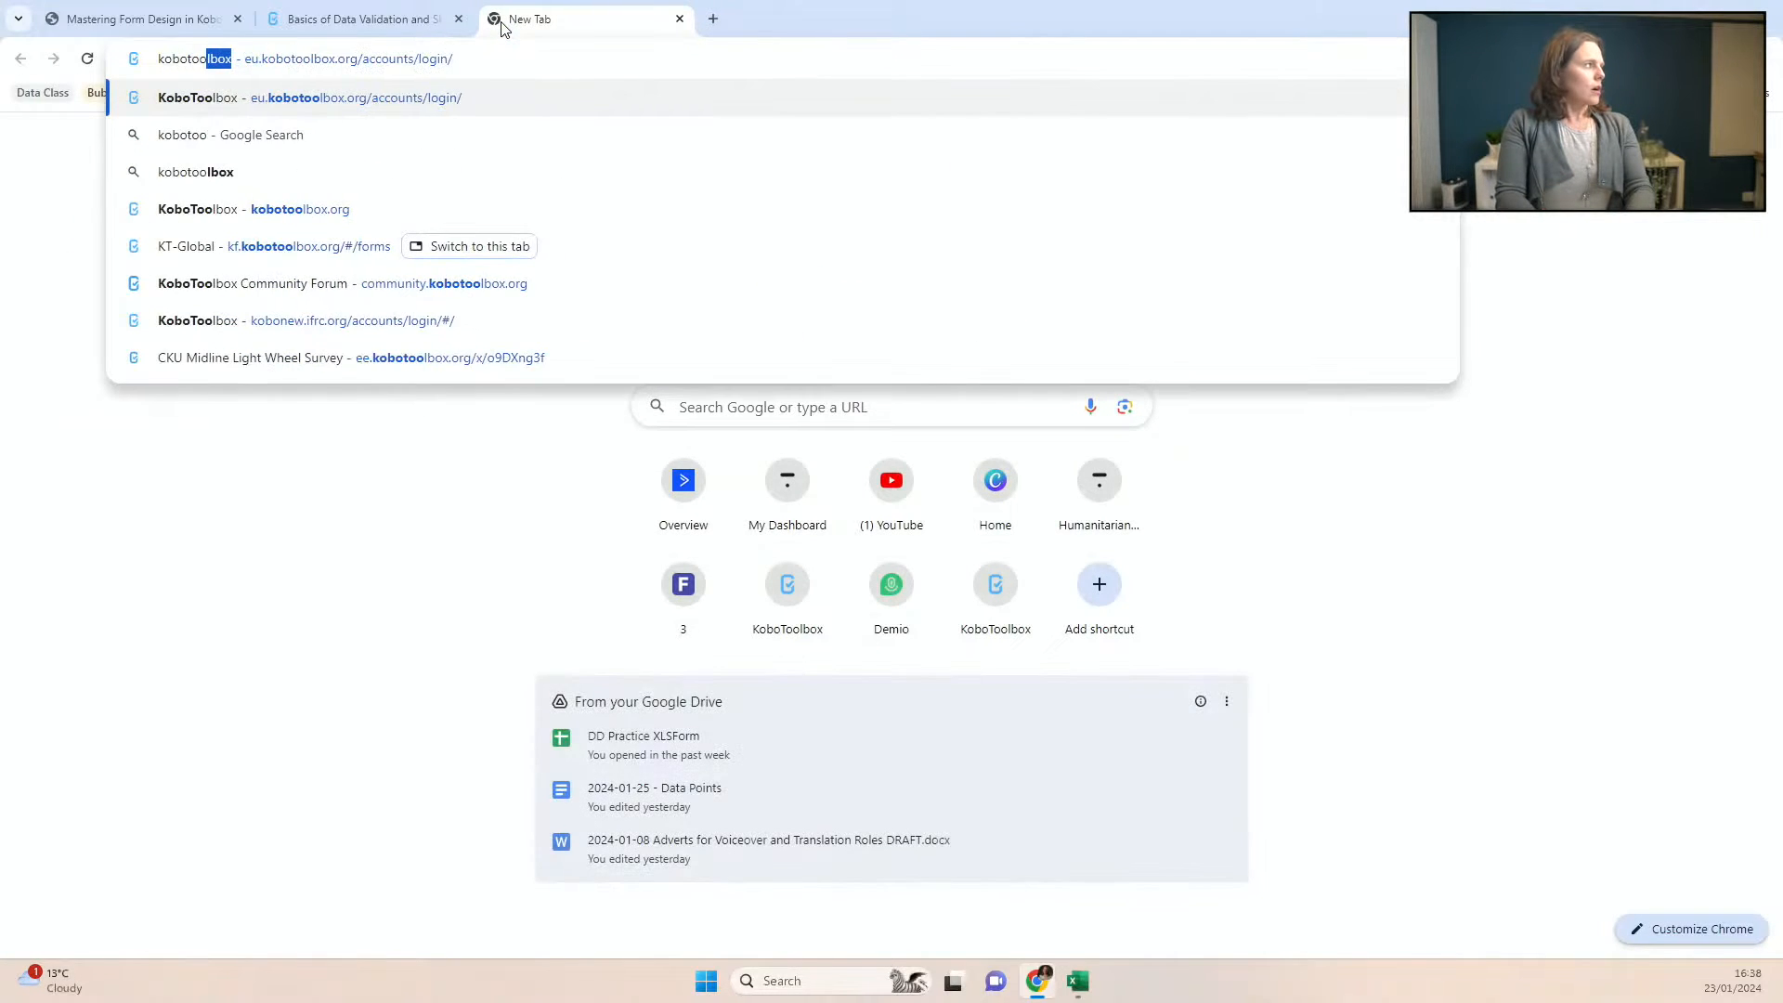
key(Return)
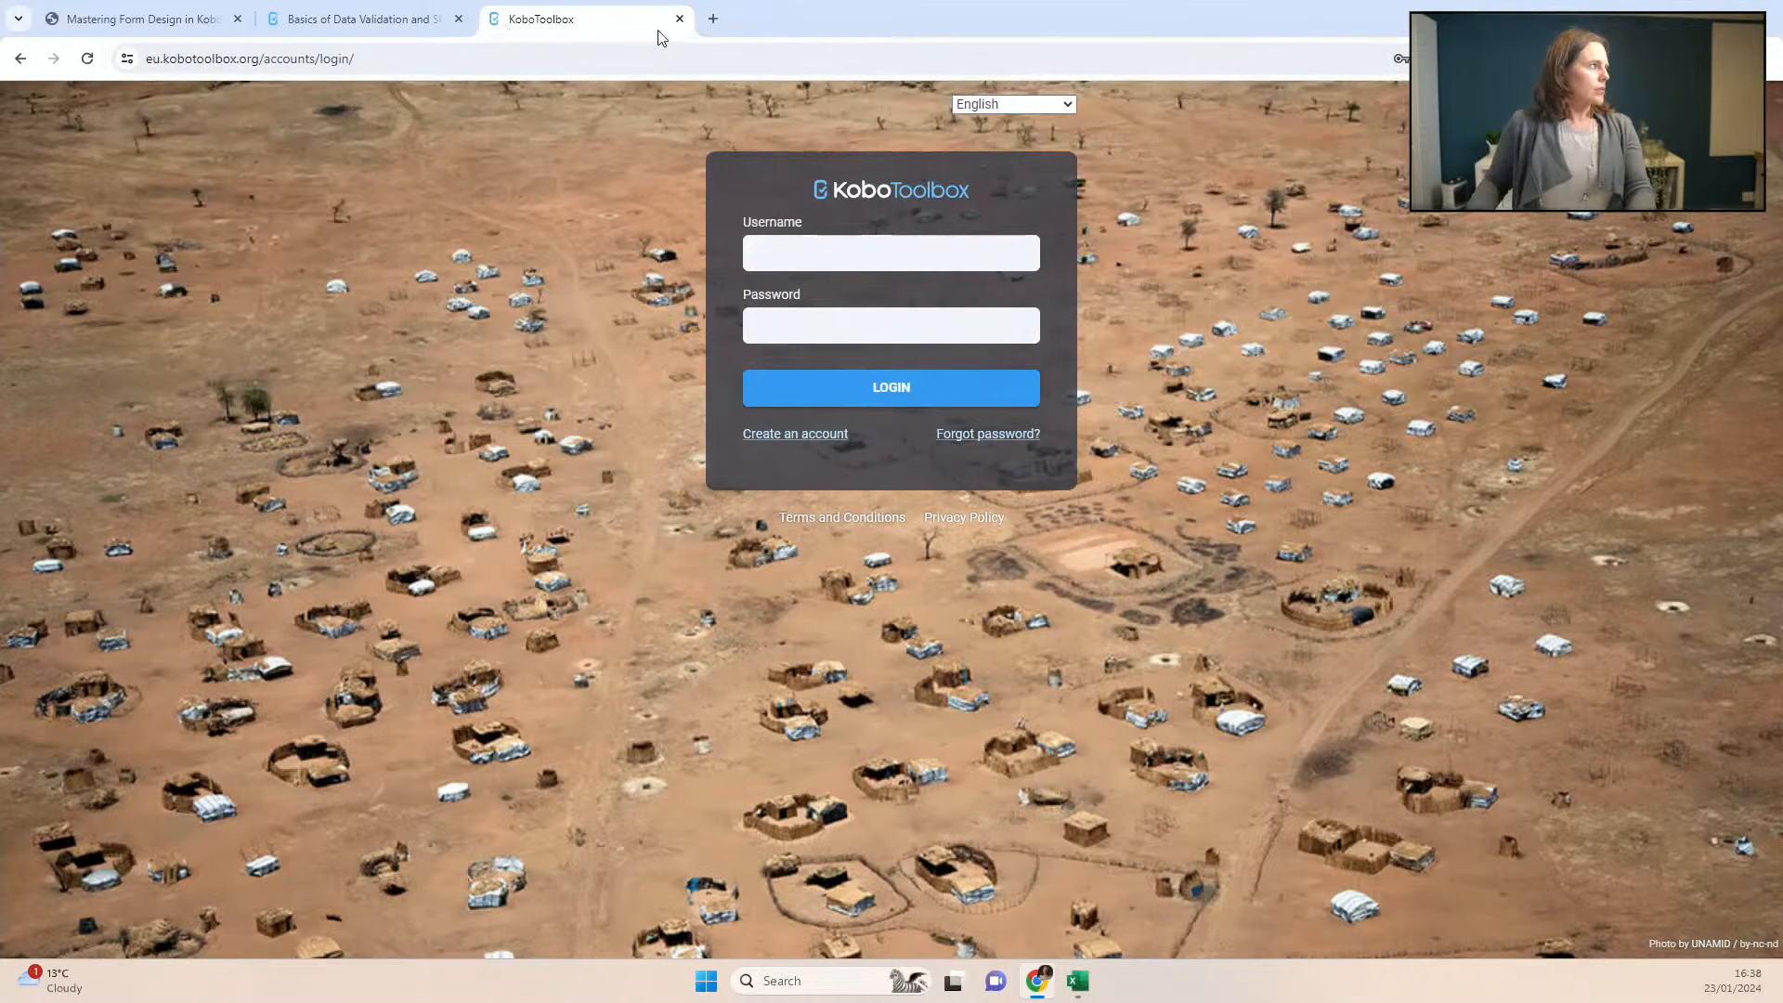
click(512, 52)
text(you)
key(Return)
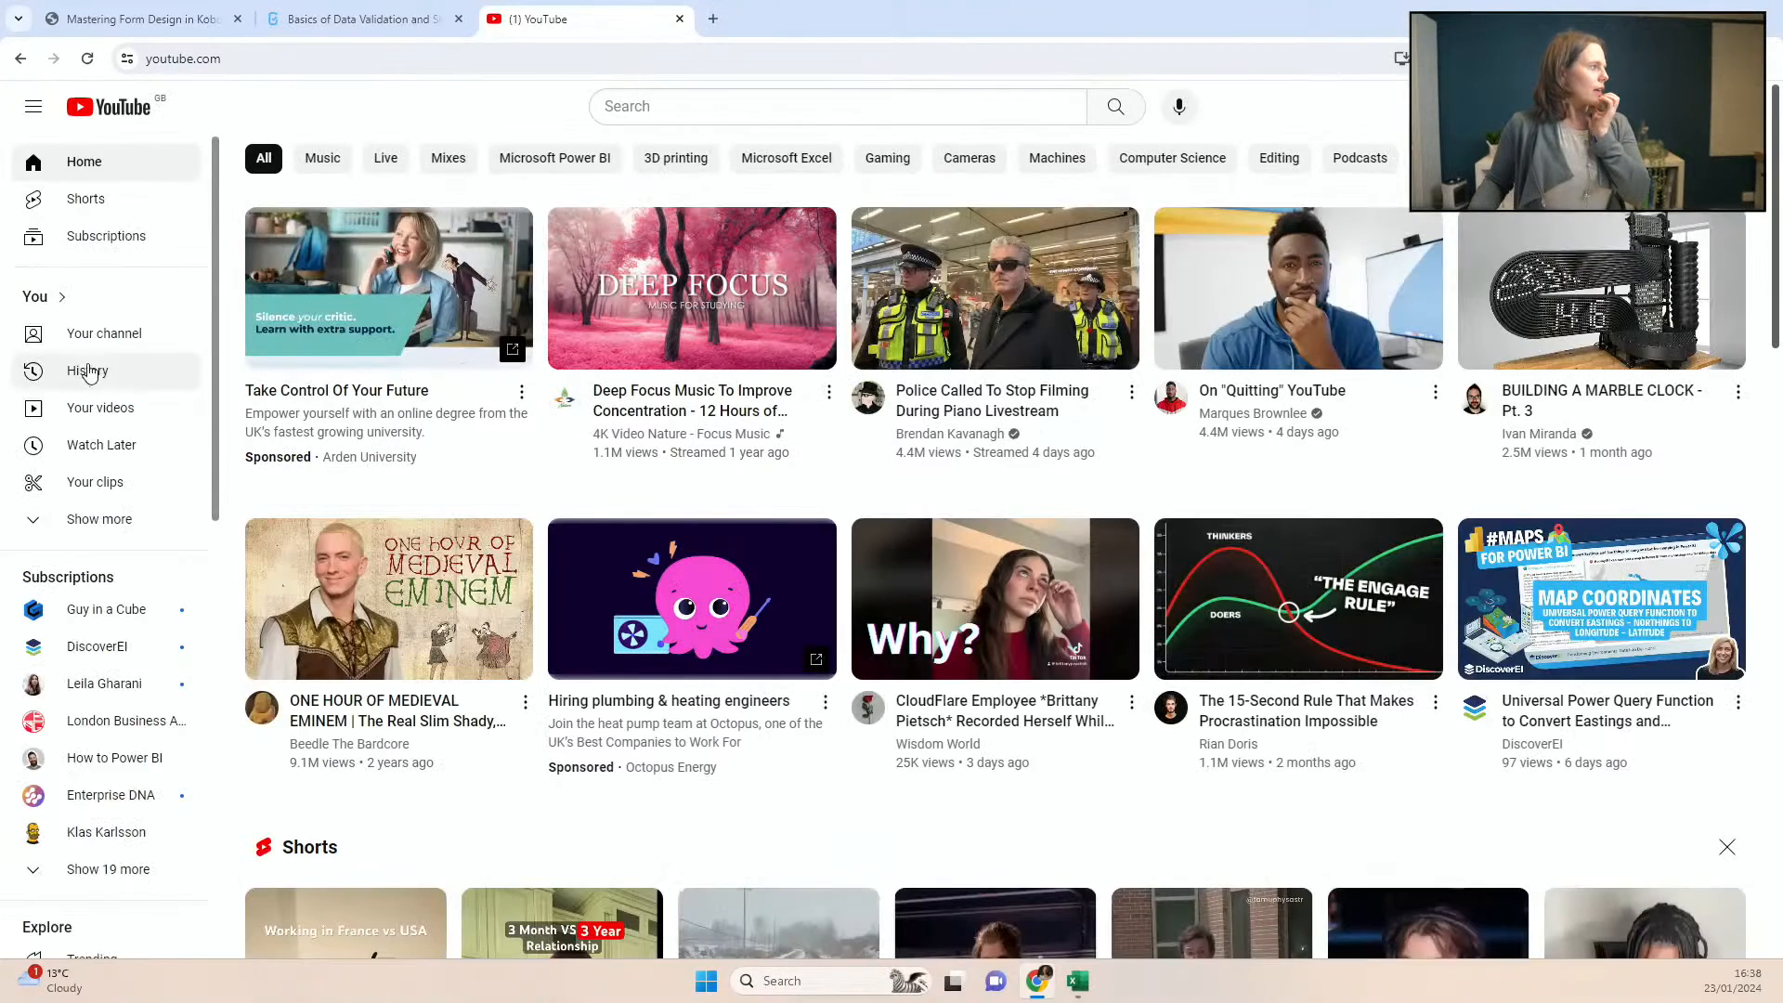
Step: Open the list of videos on your own YouTube channel and find the one about parent and child forms in KoboToolbox
click(93, 336)
scroll(1027, 446, down, 5)
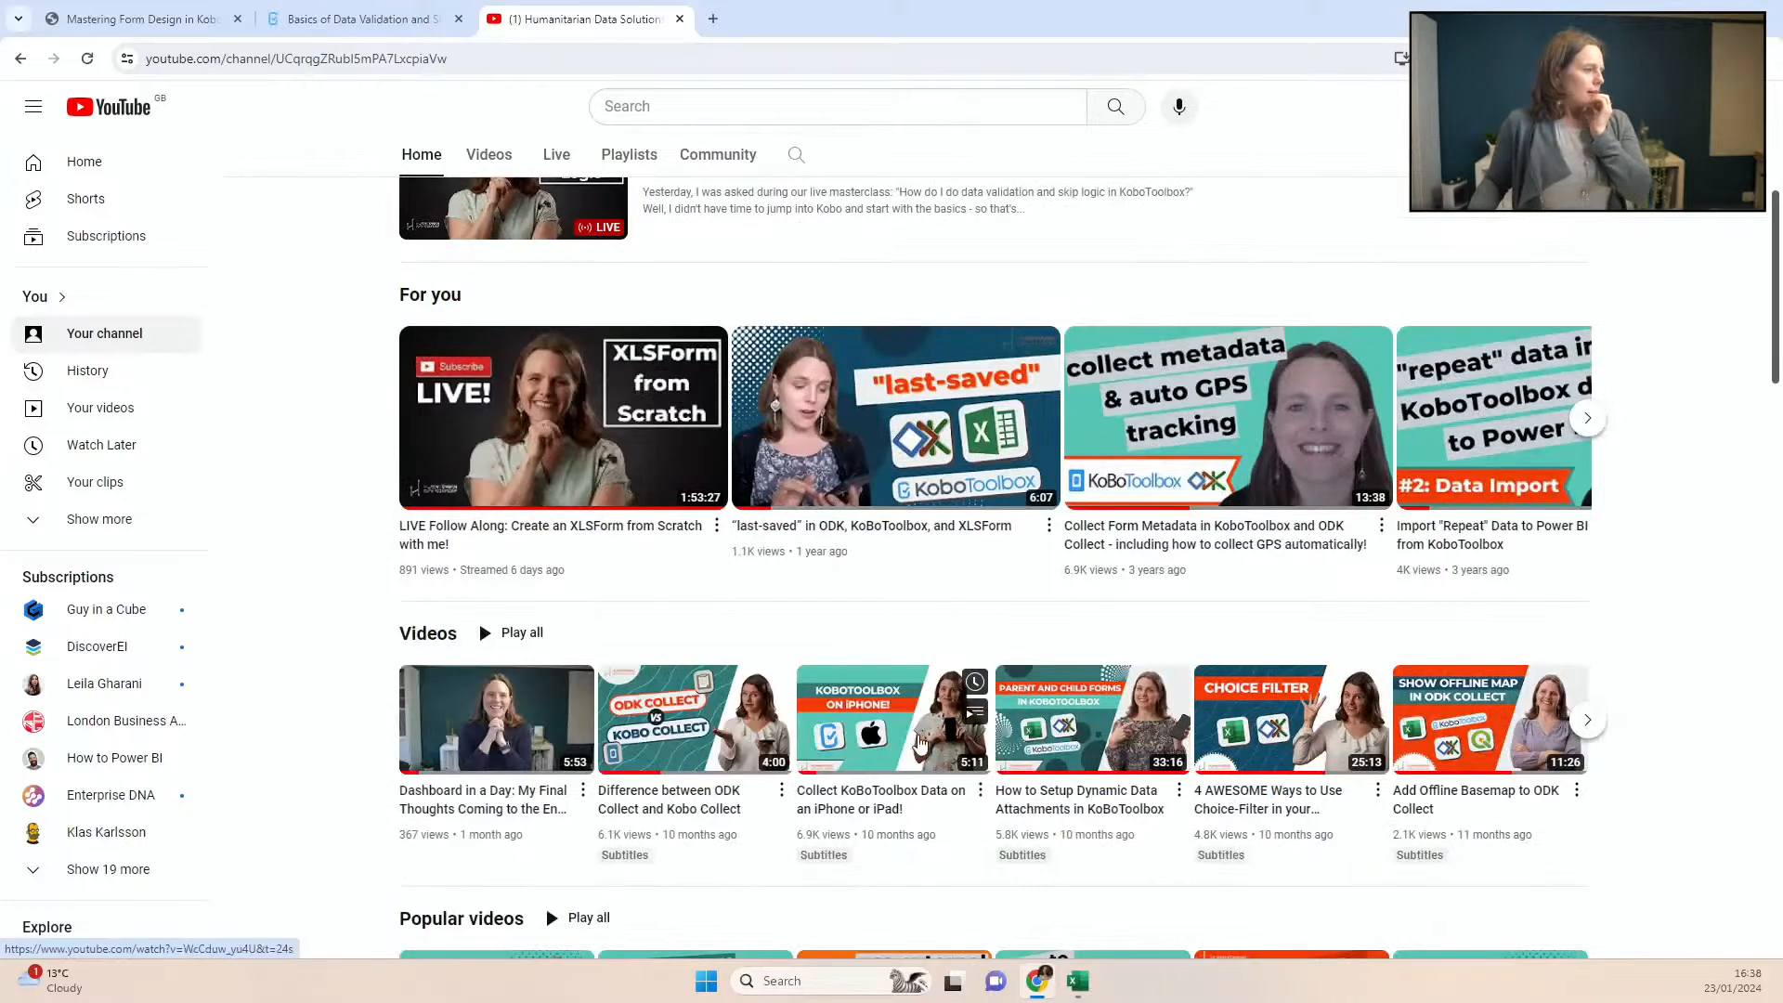
scroll(928, 463, down, 4)
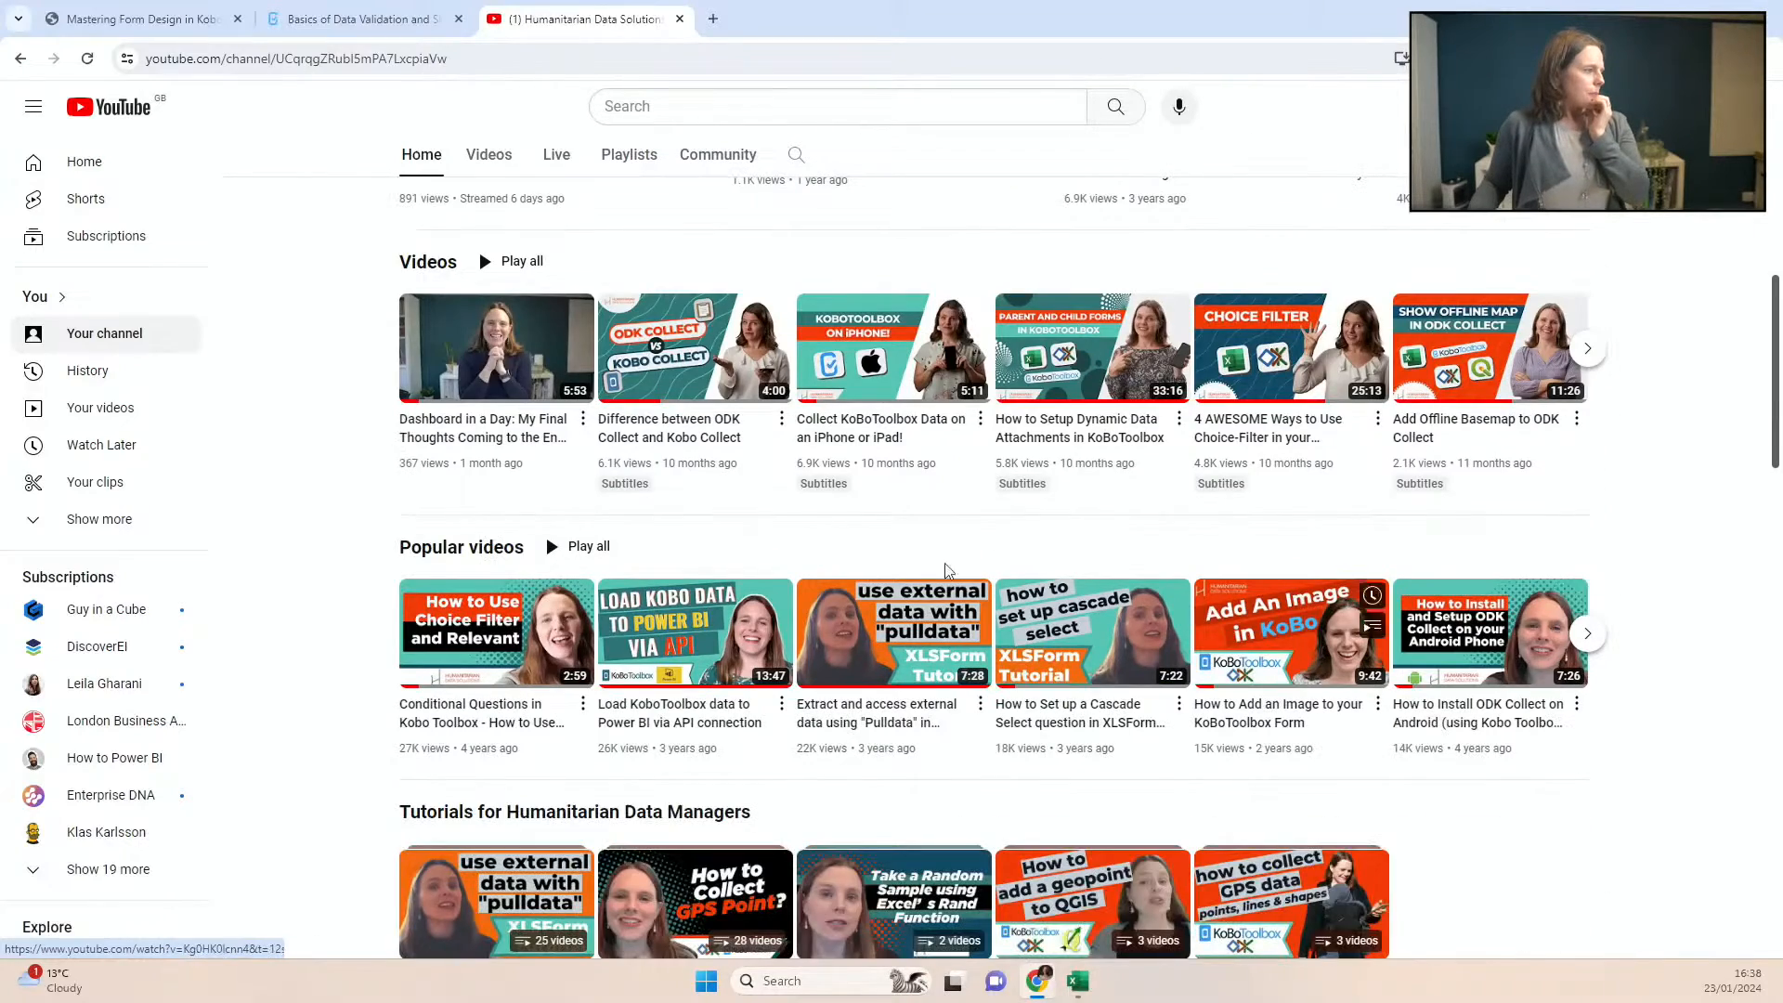
scroll(1542, 733, up, 4)
click(485, 158)
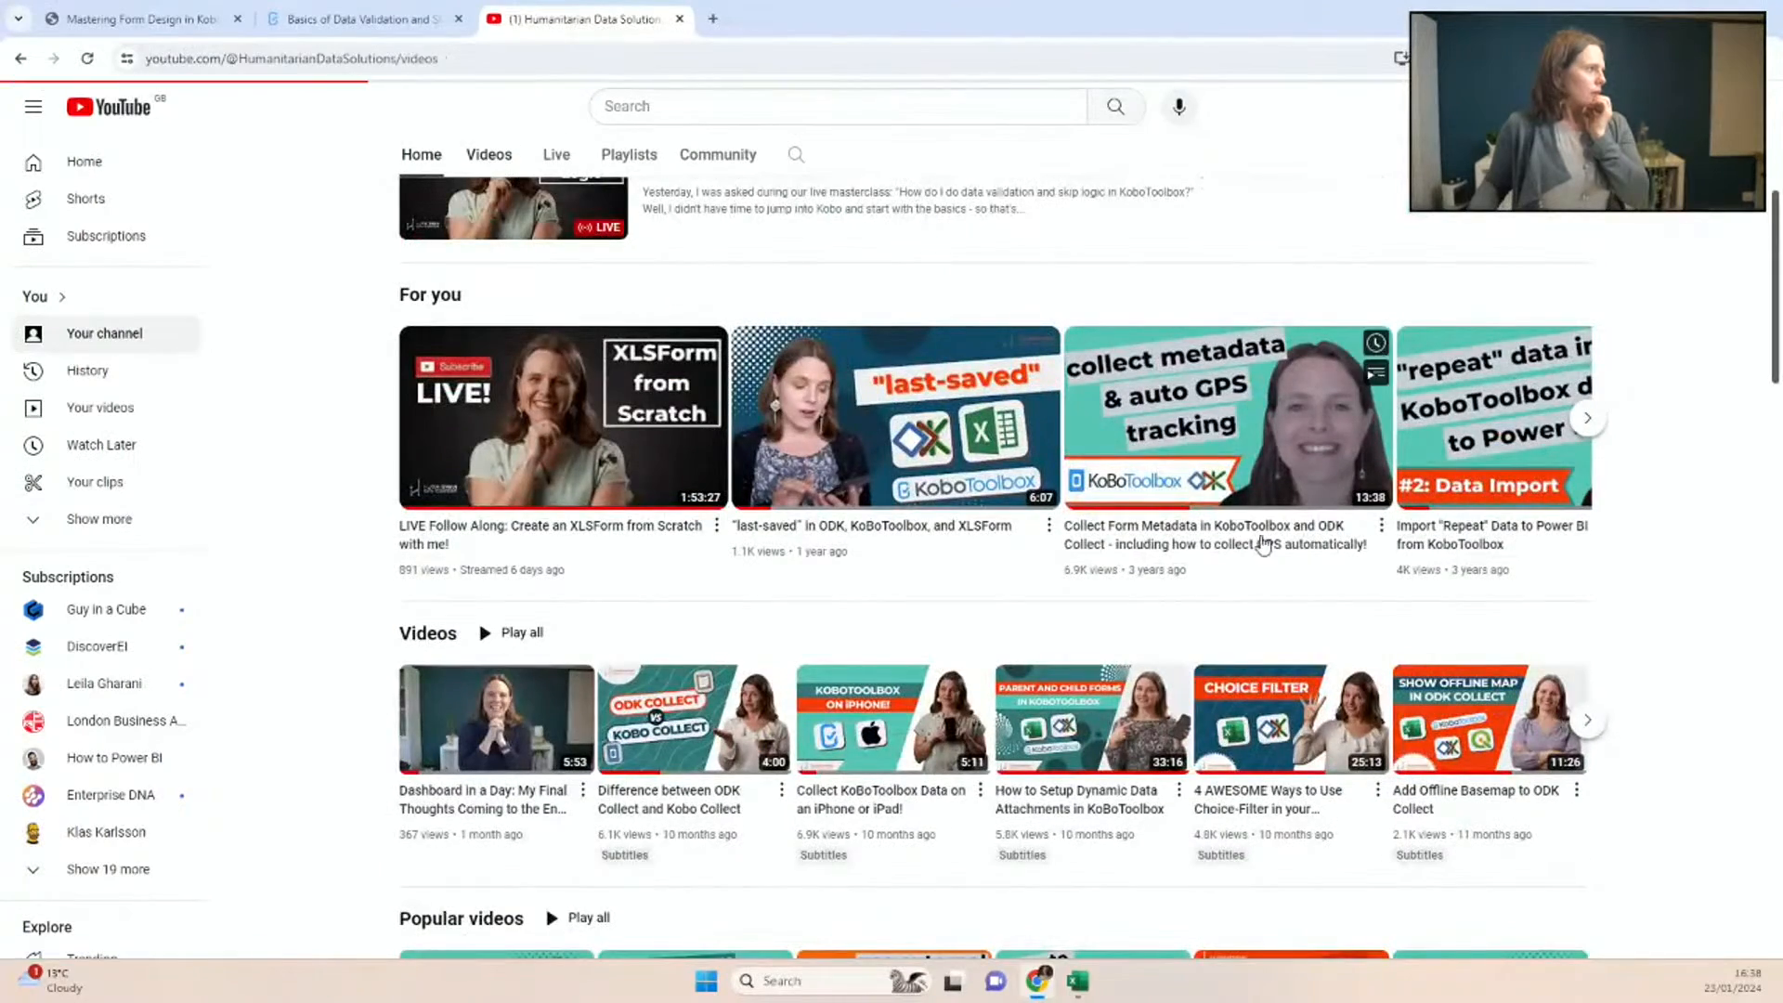
scroll(1432, 726, down, 4)
scroll(1432, 726, up, 2)
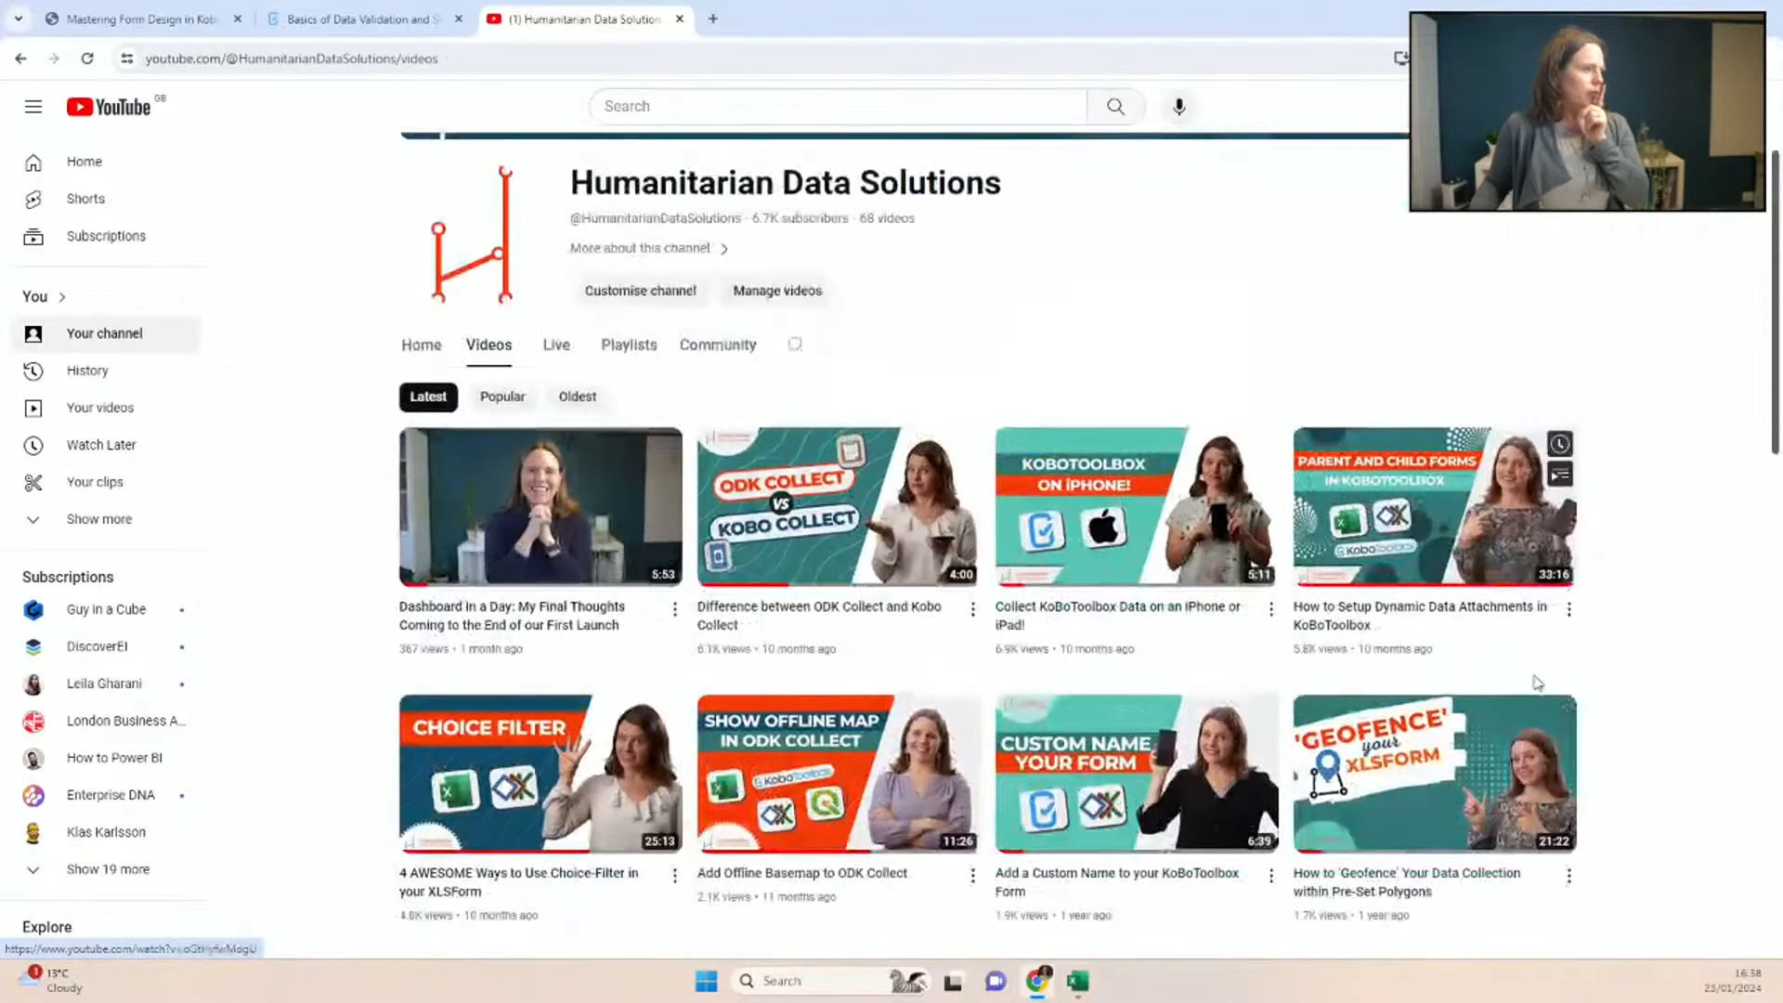
Step: Copy the share link of the "How to Setup Dynamic Data Attachments in KoboToolbox" video
click(1569, 609)
click(1621, 785)
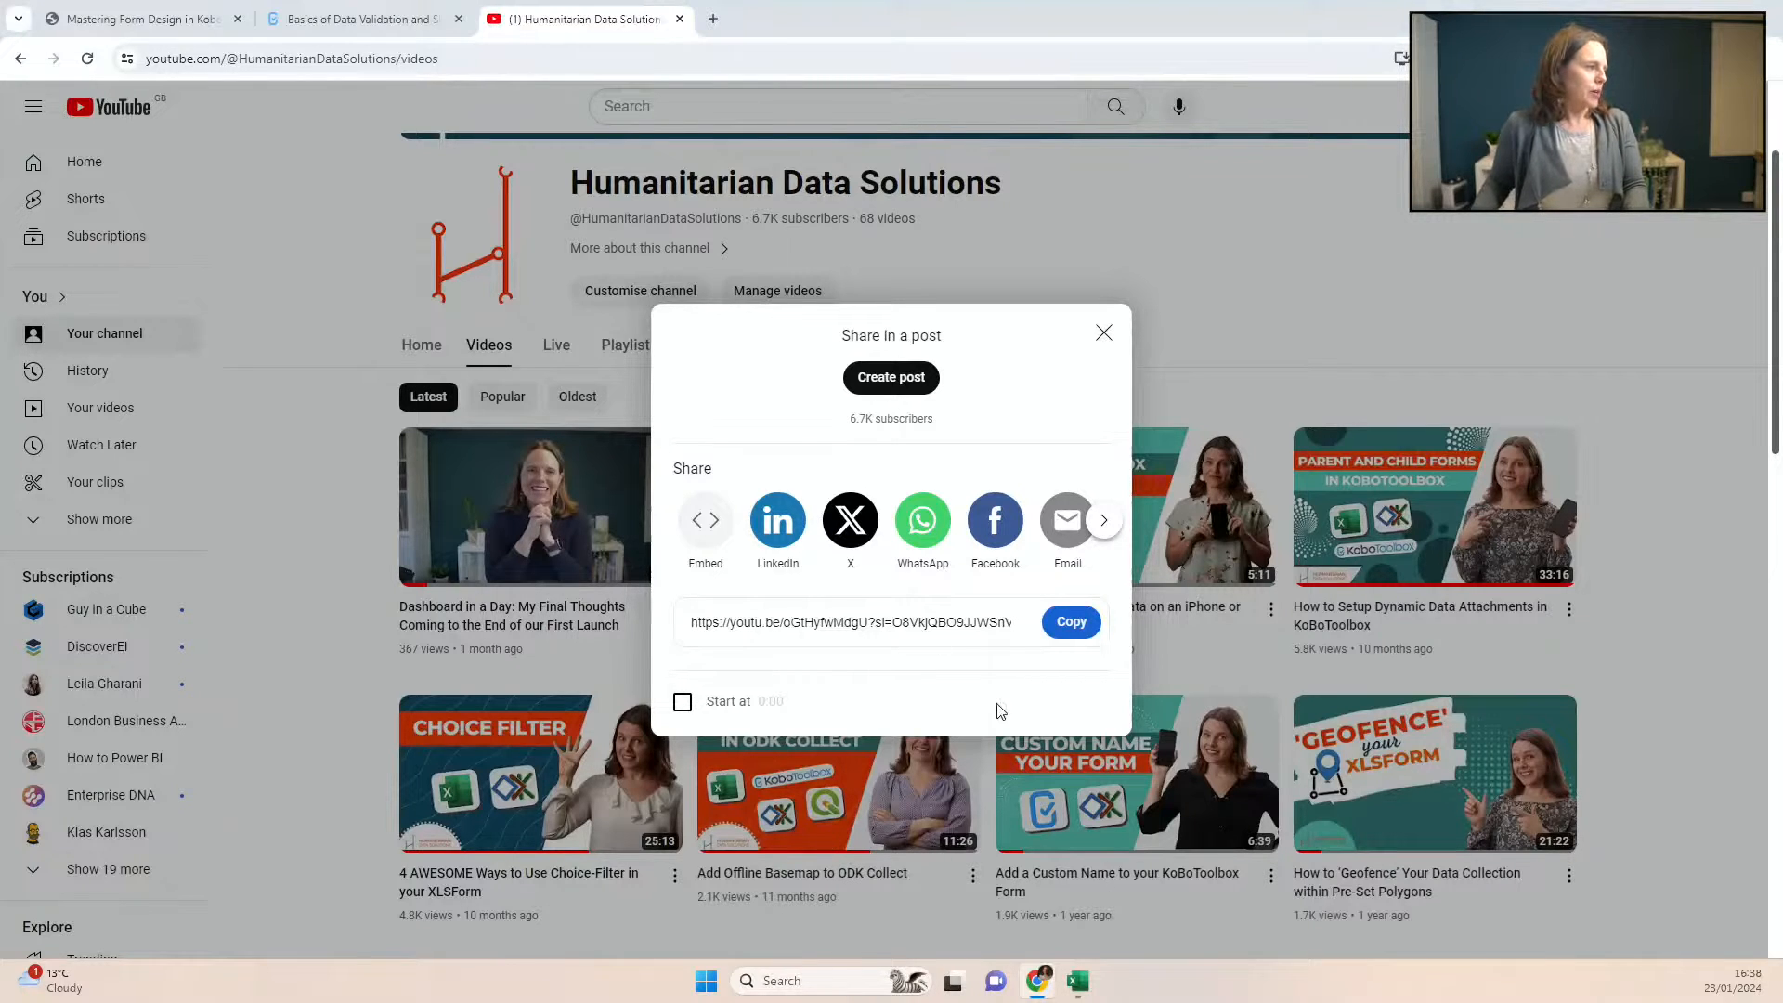
click(1073, 622)
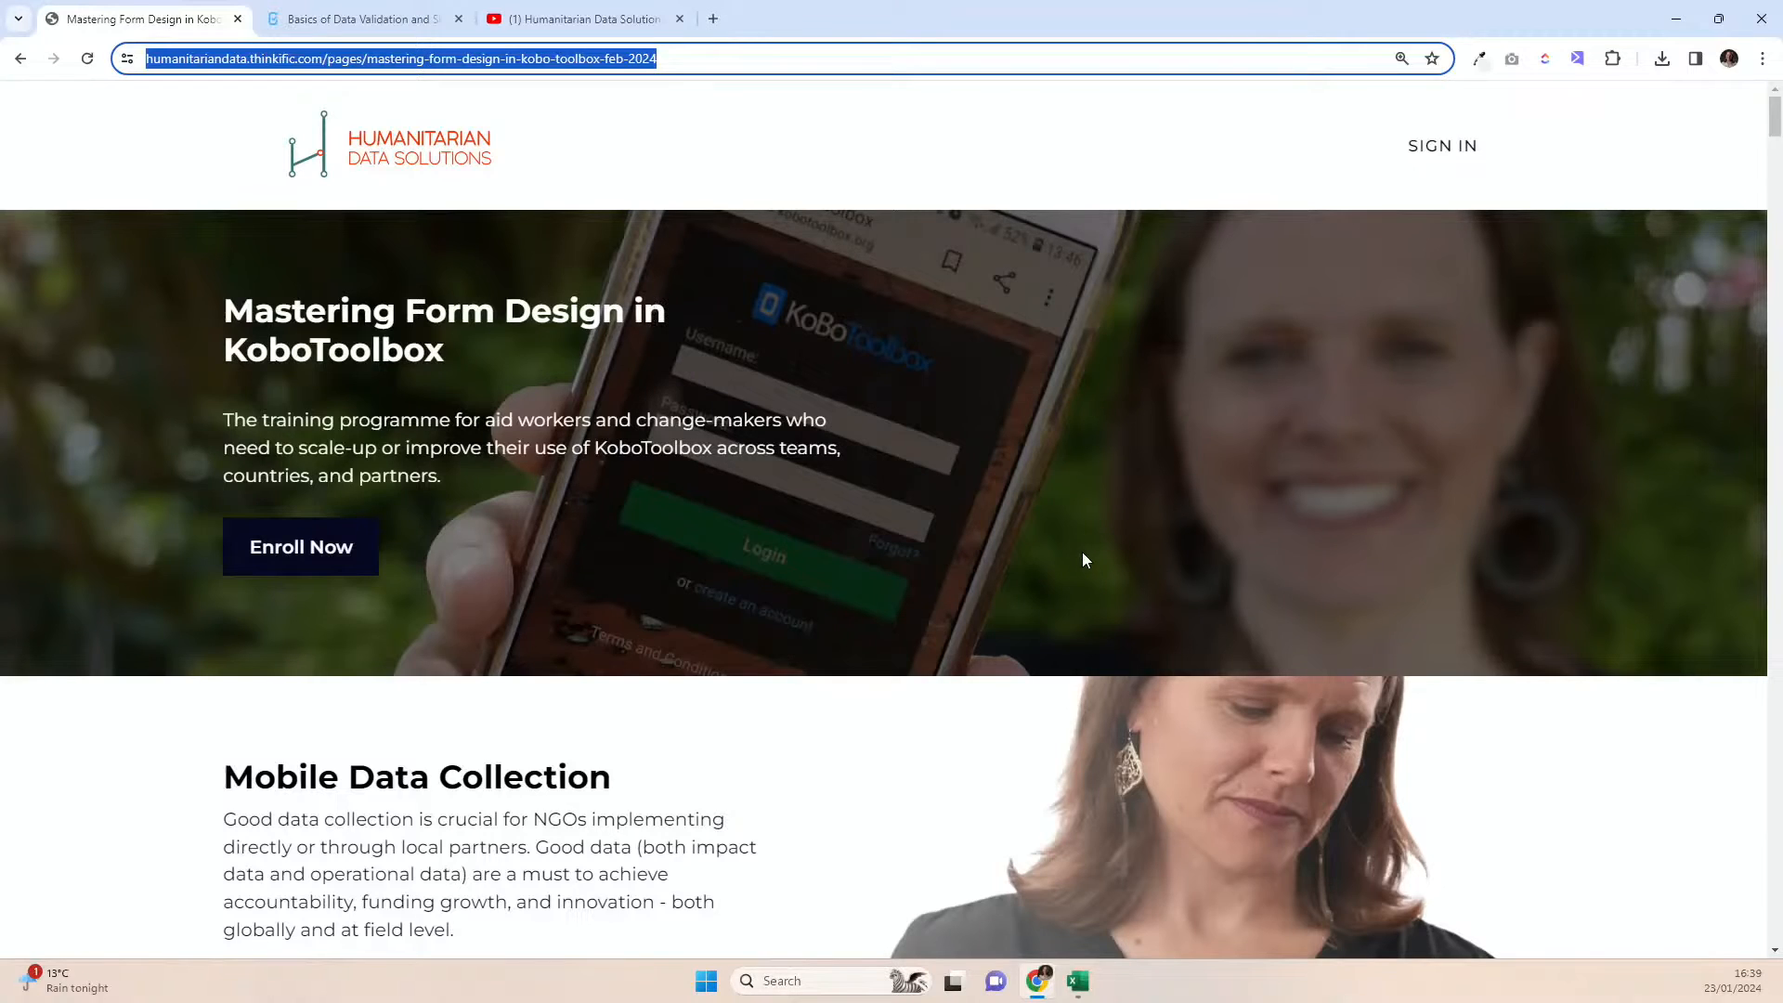
Step: Look through the Mastering Form Design in KoboToolbox course page, including the section on who the programme is for
scroll(1162, 569, down, 20)
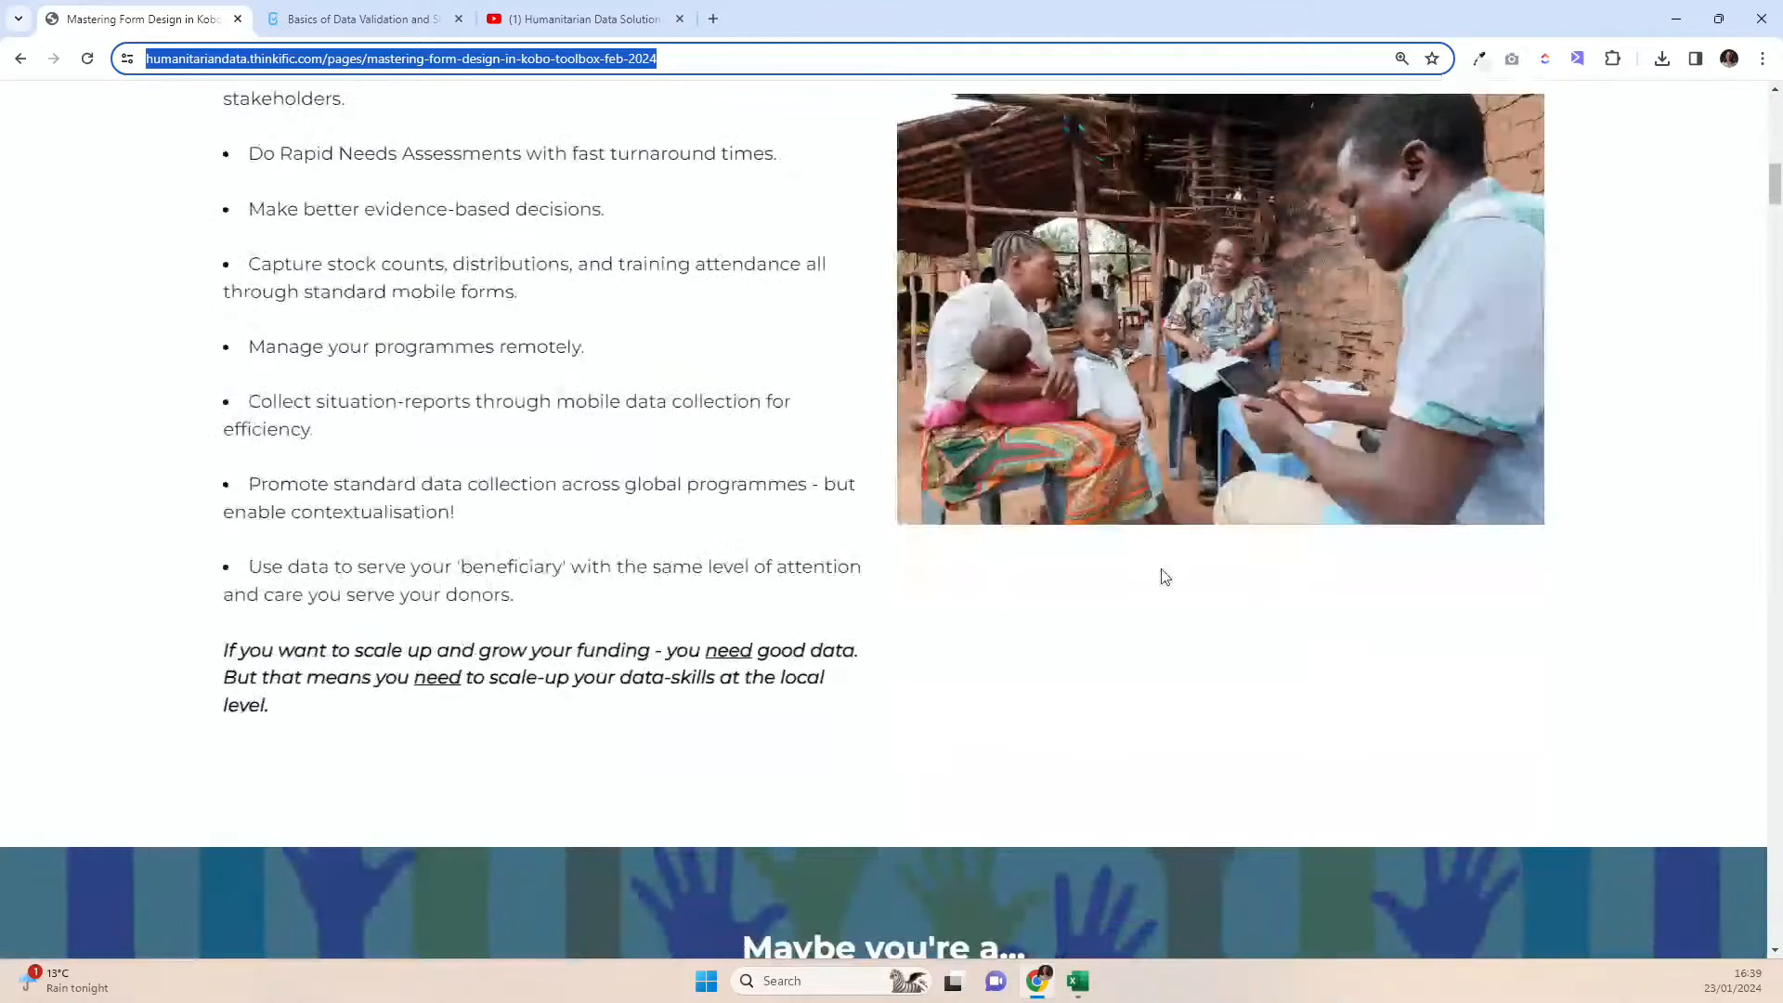
scroll(1164, 572, down, 9)
scroll(1163, 571, up, 20)
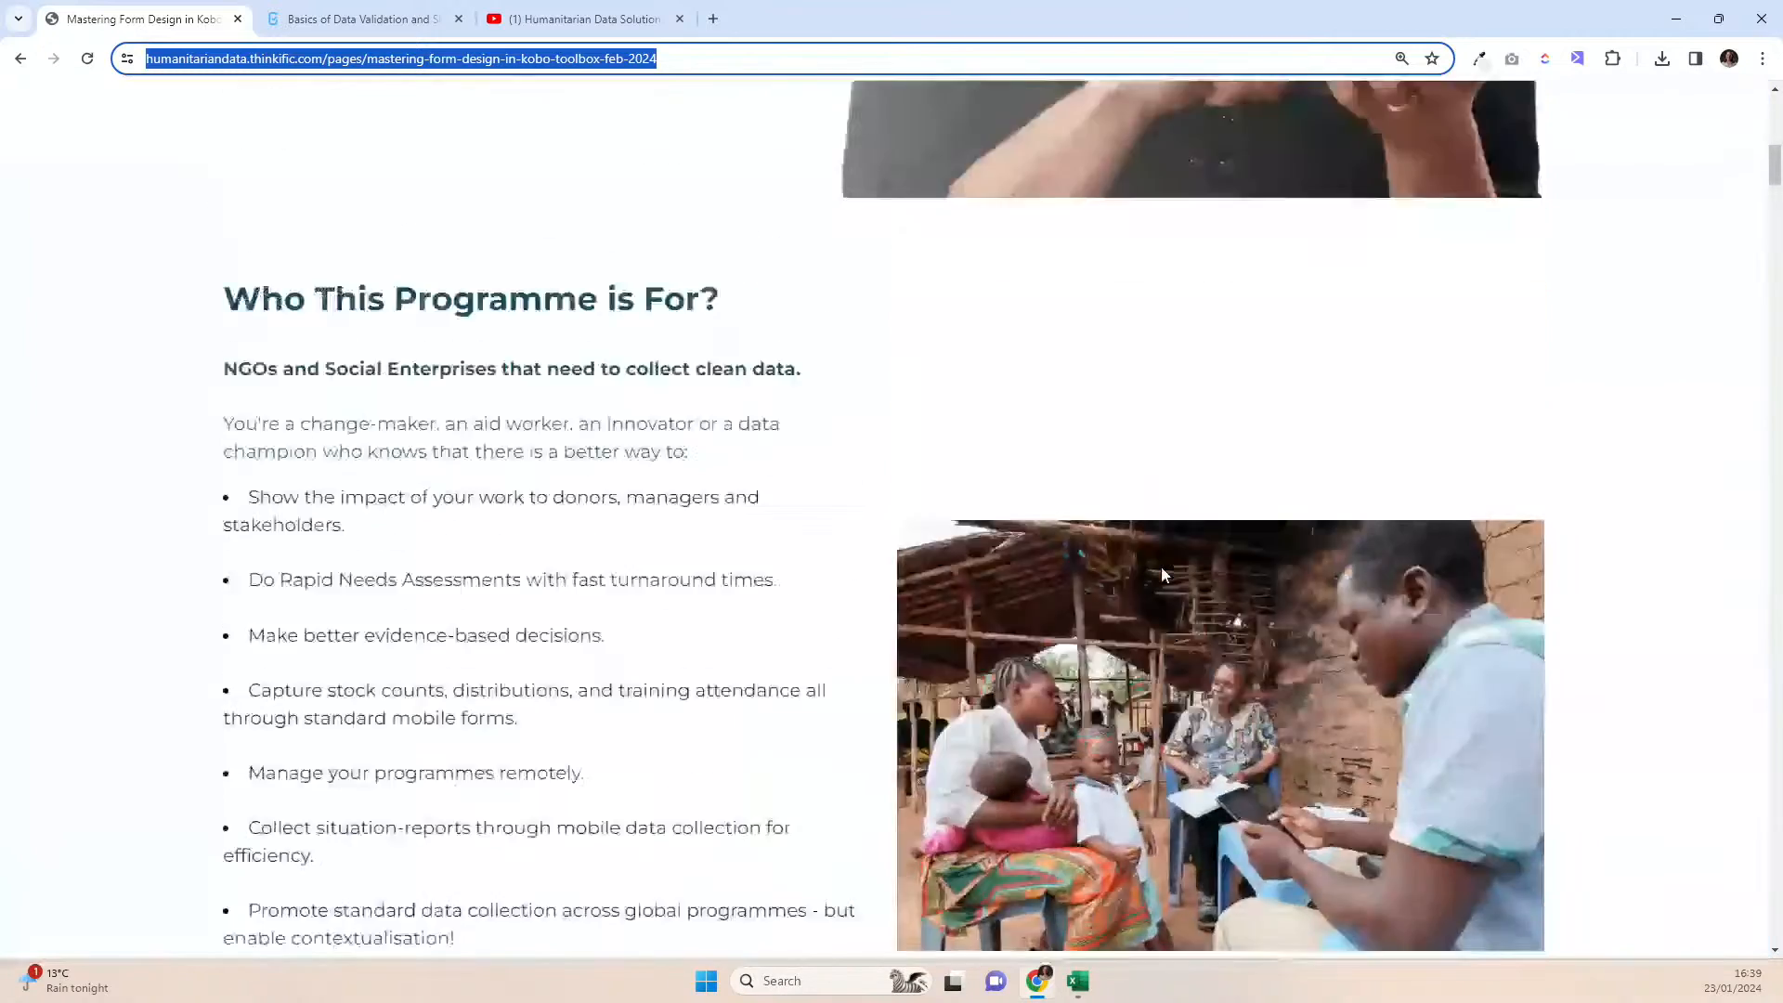